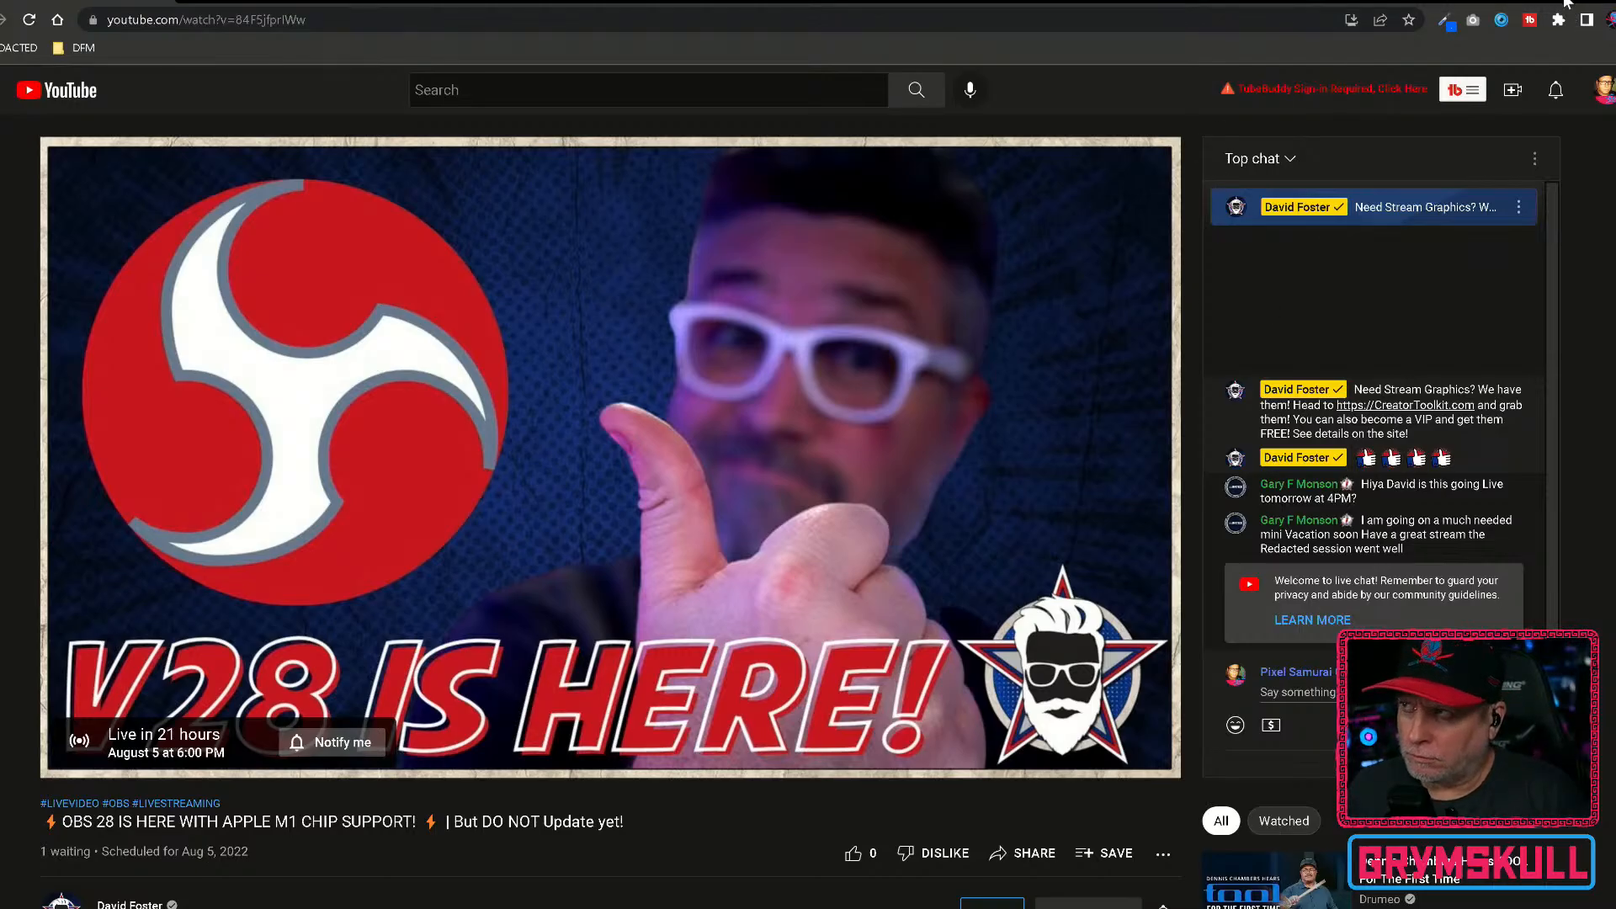
# Step: Switch to the Photoshop thumbnail document, collapse the BACKGROUND group, and hide the TITLE and portrait groups
pyautogui.click(1514, 1)
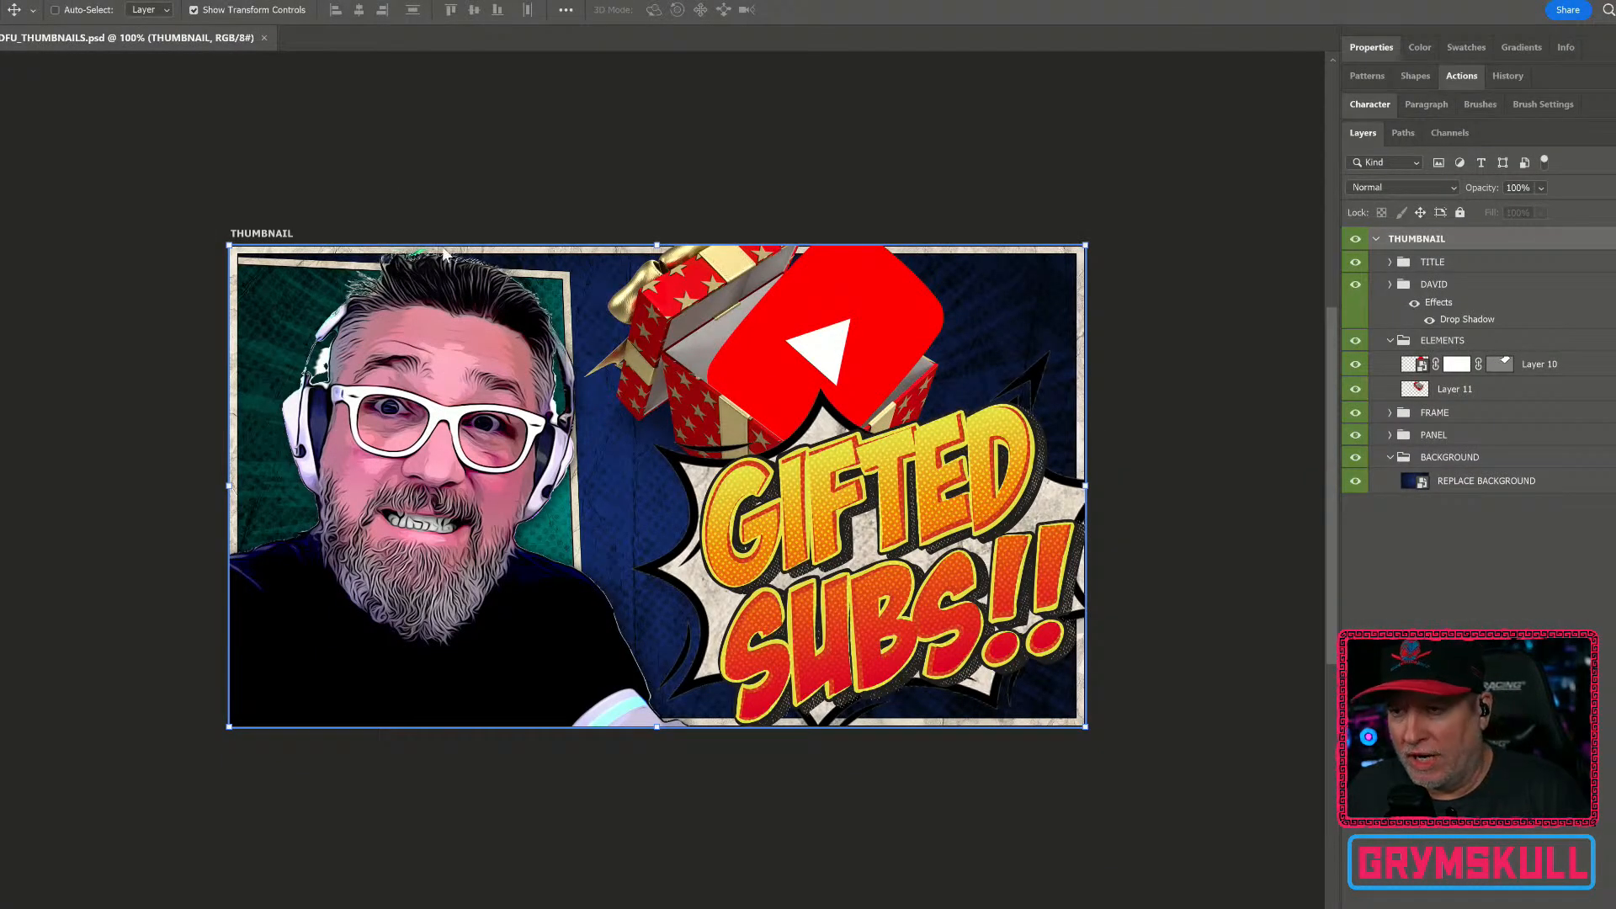
pyautogui.click(1389, 457)
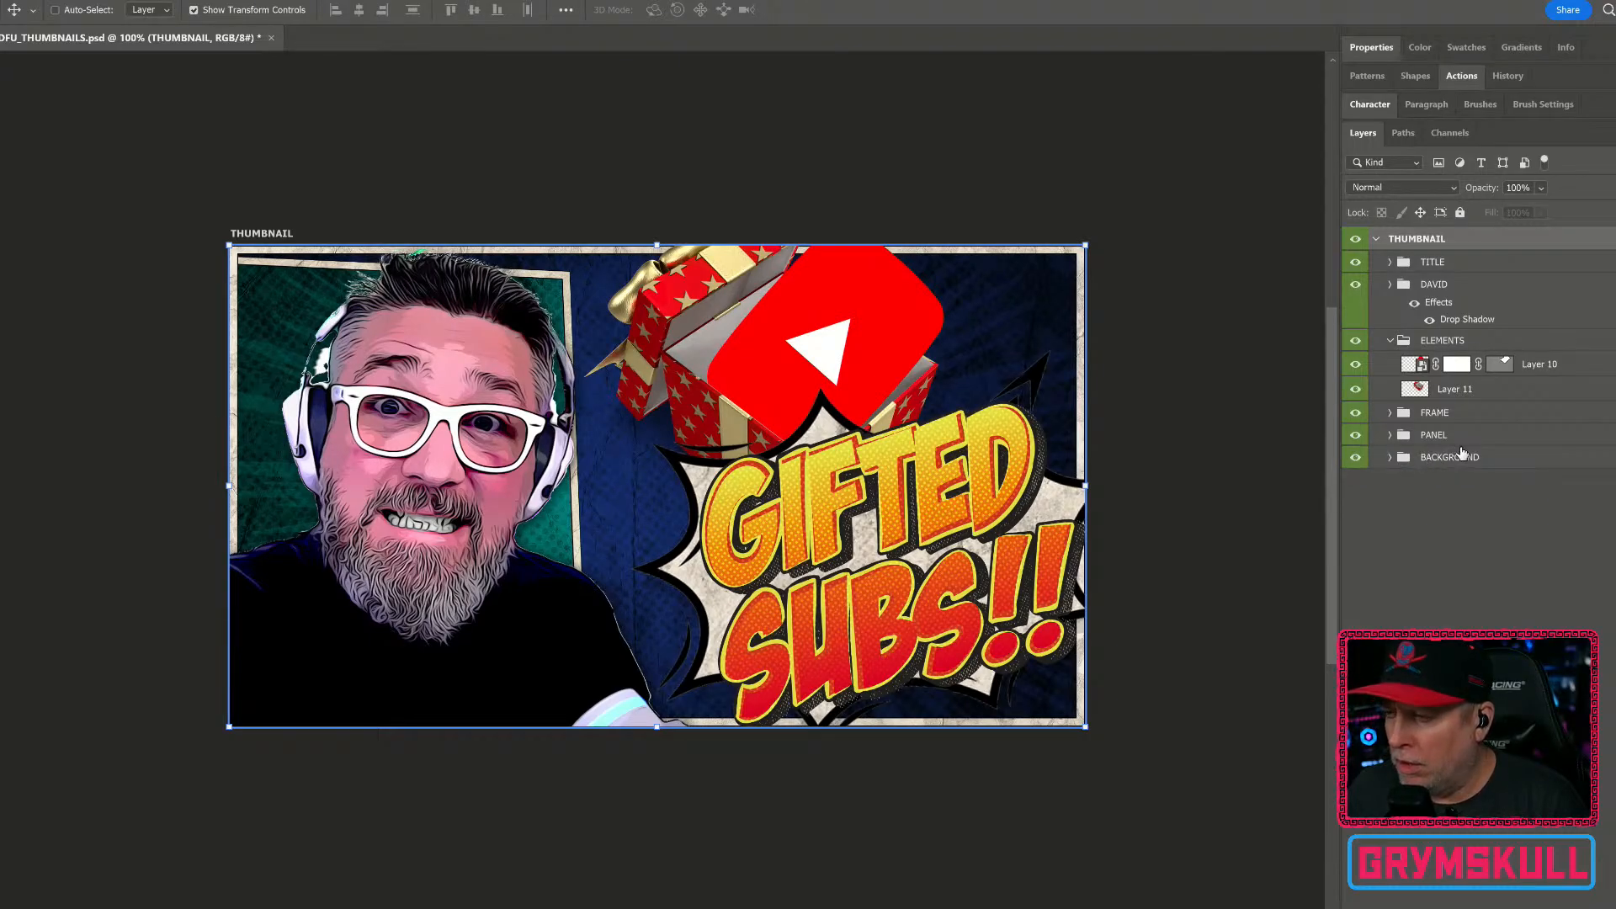
pyautogui.click(1354, 262)
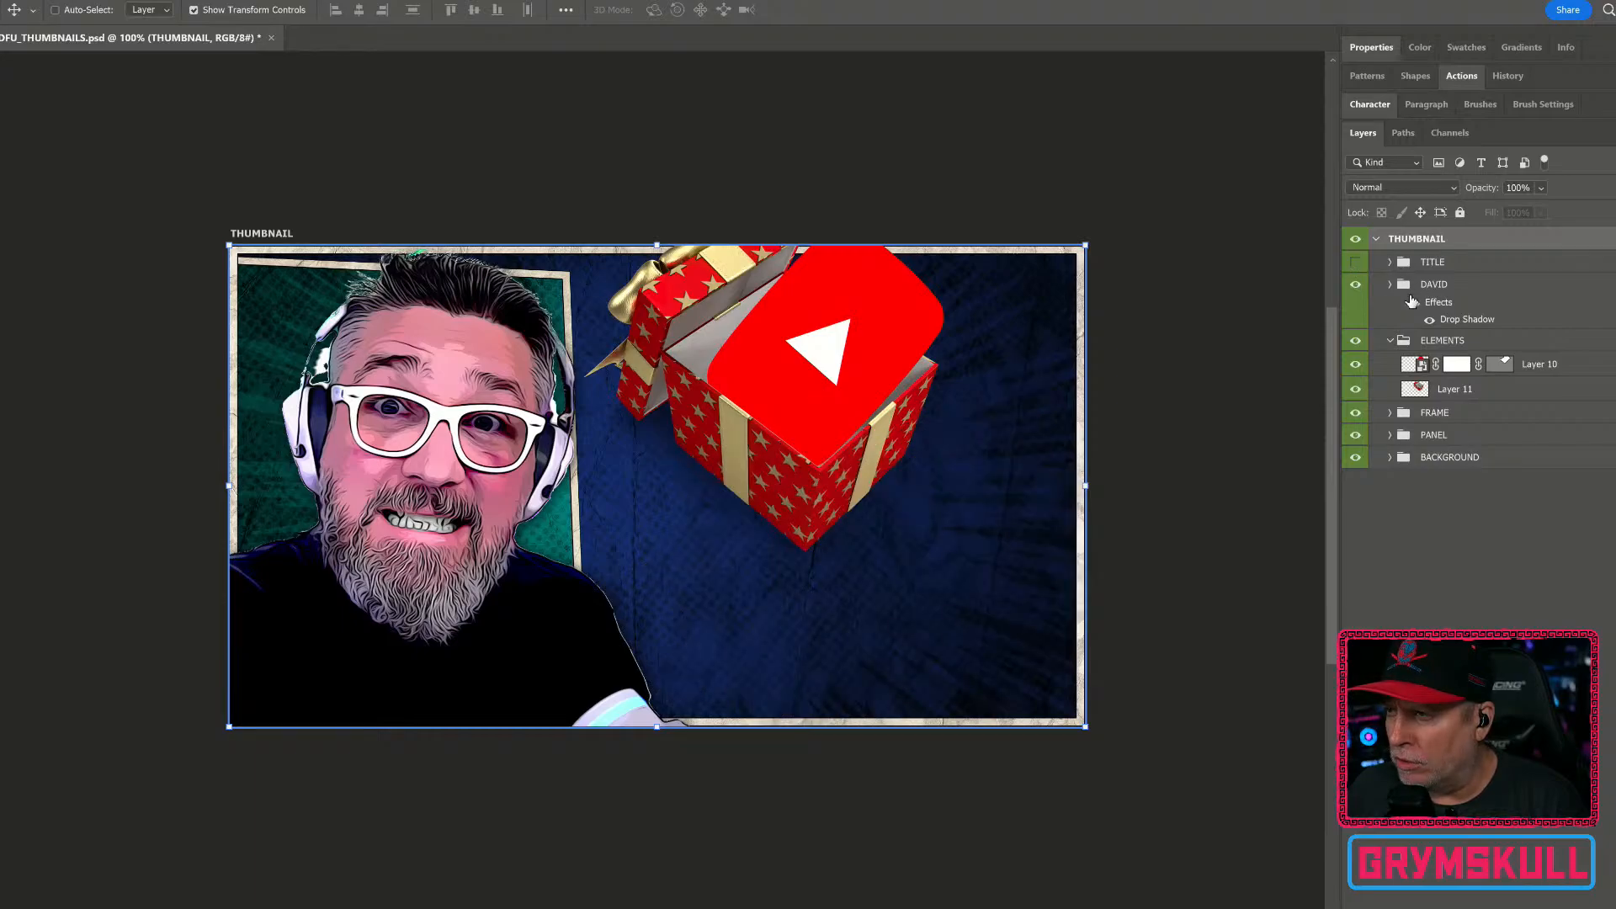
pyautogui.click(1355, 285)
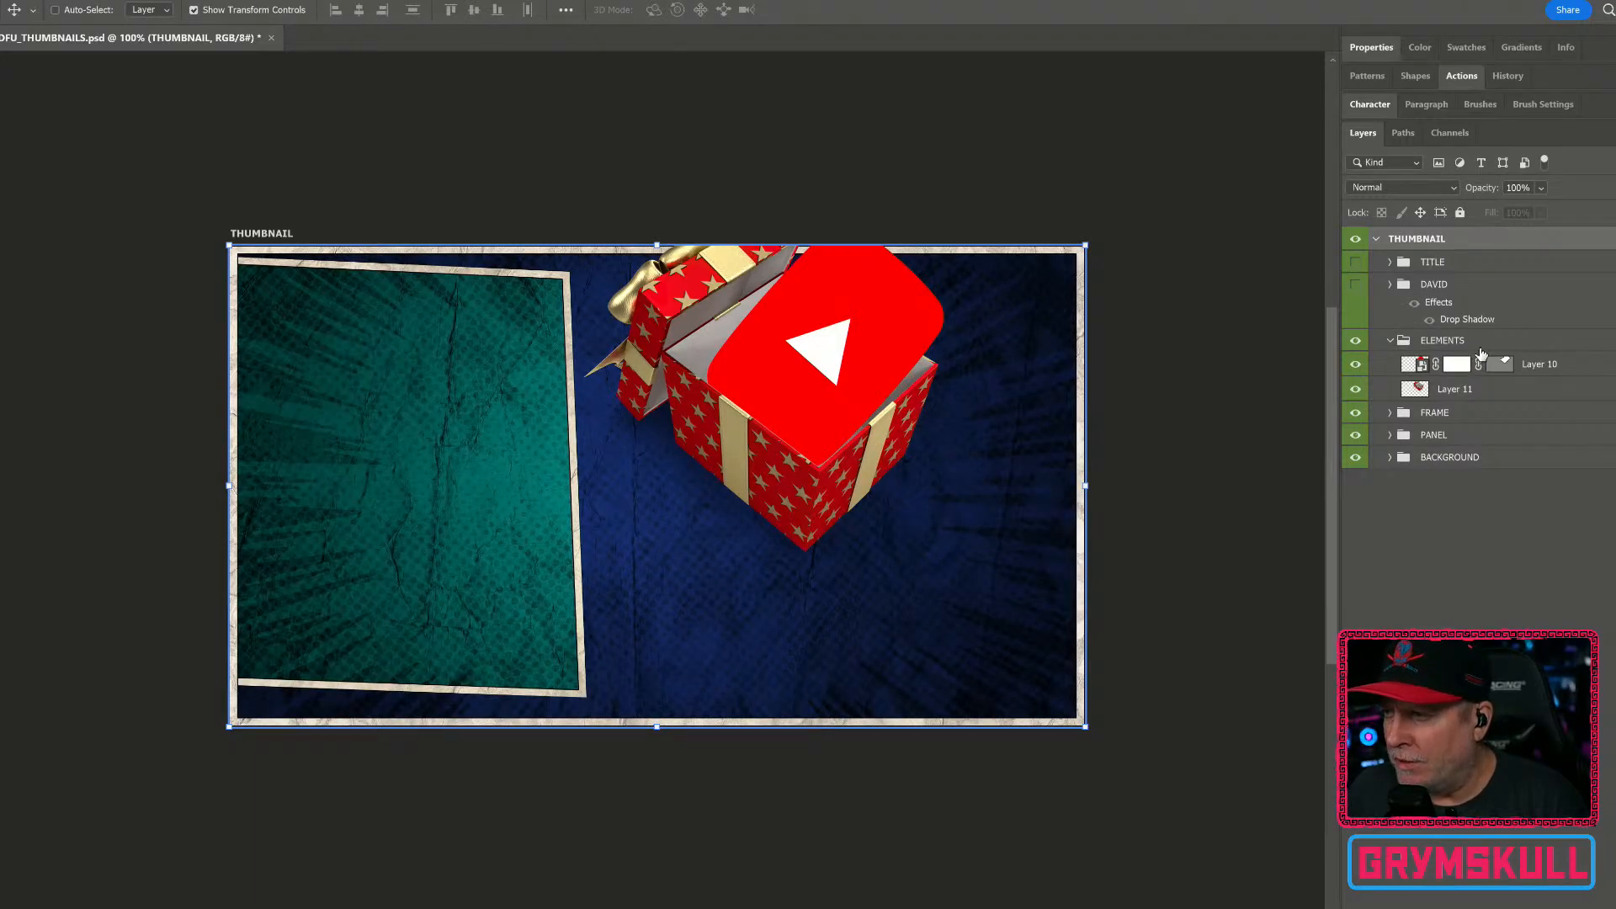
# Step: Delete Layer 10 and Layer 11, the play logo and gift box, from the ELEMENTS group
pyautogui.click(1578, 366)
pyautogui.press('Delete')
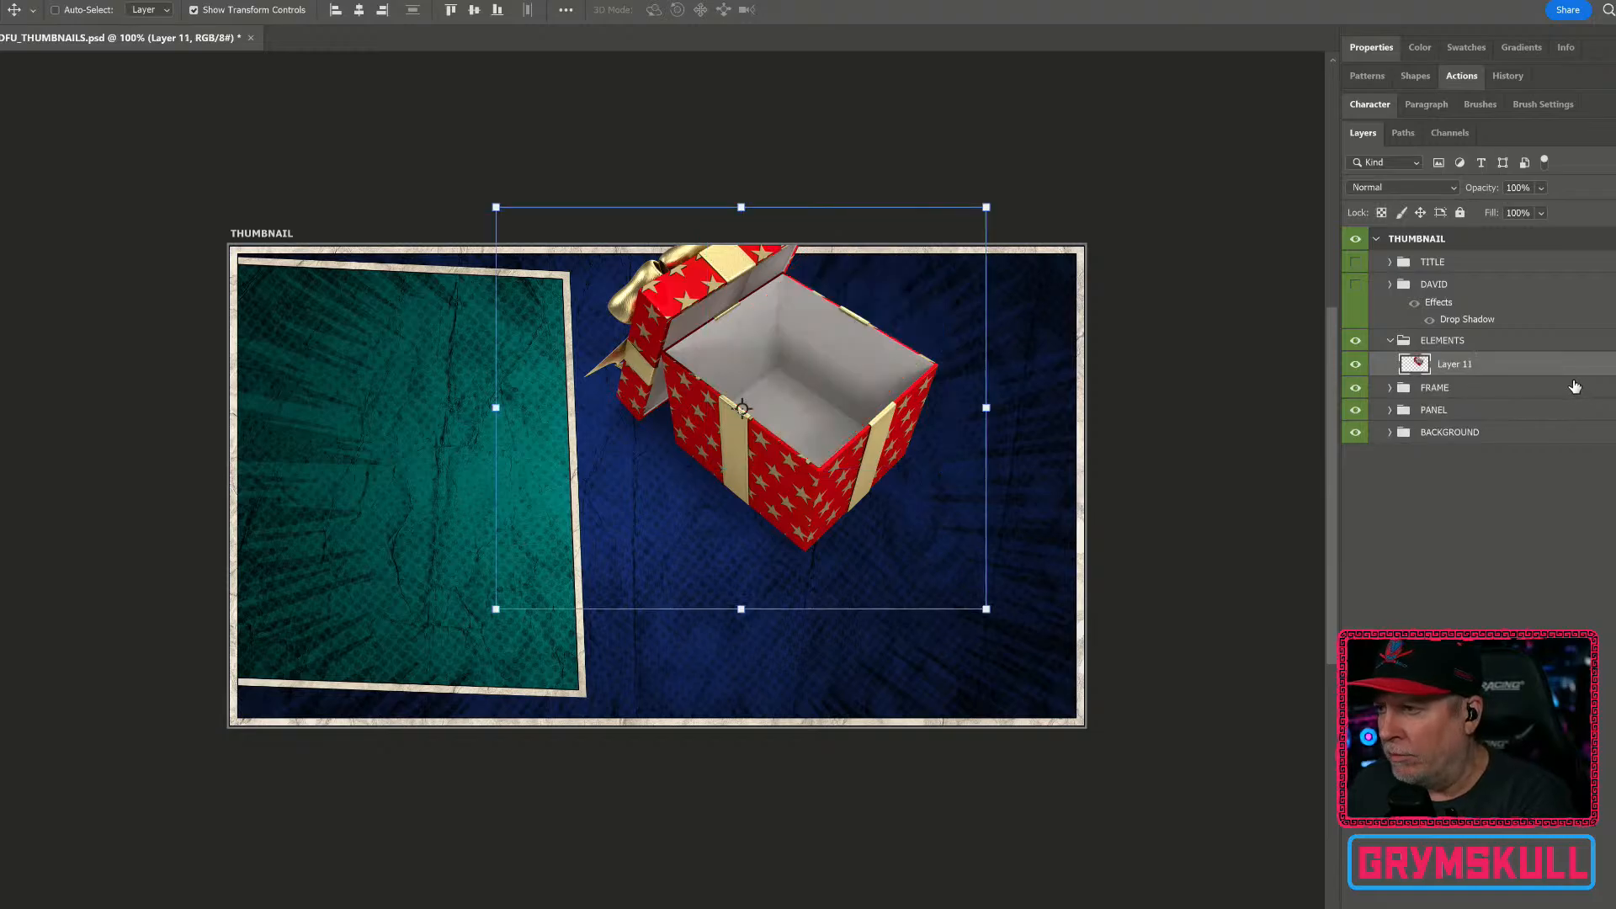
pyautogui.press('Delete')
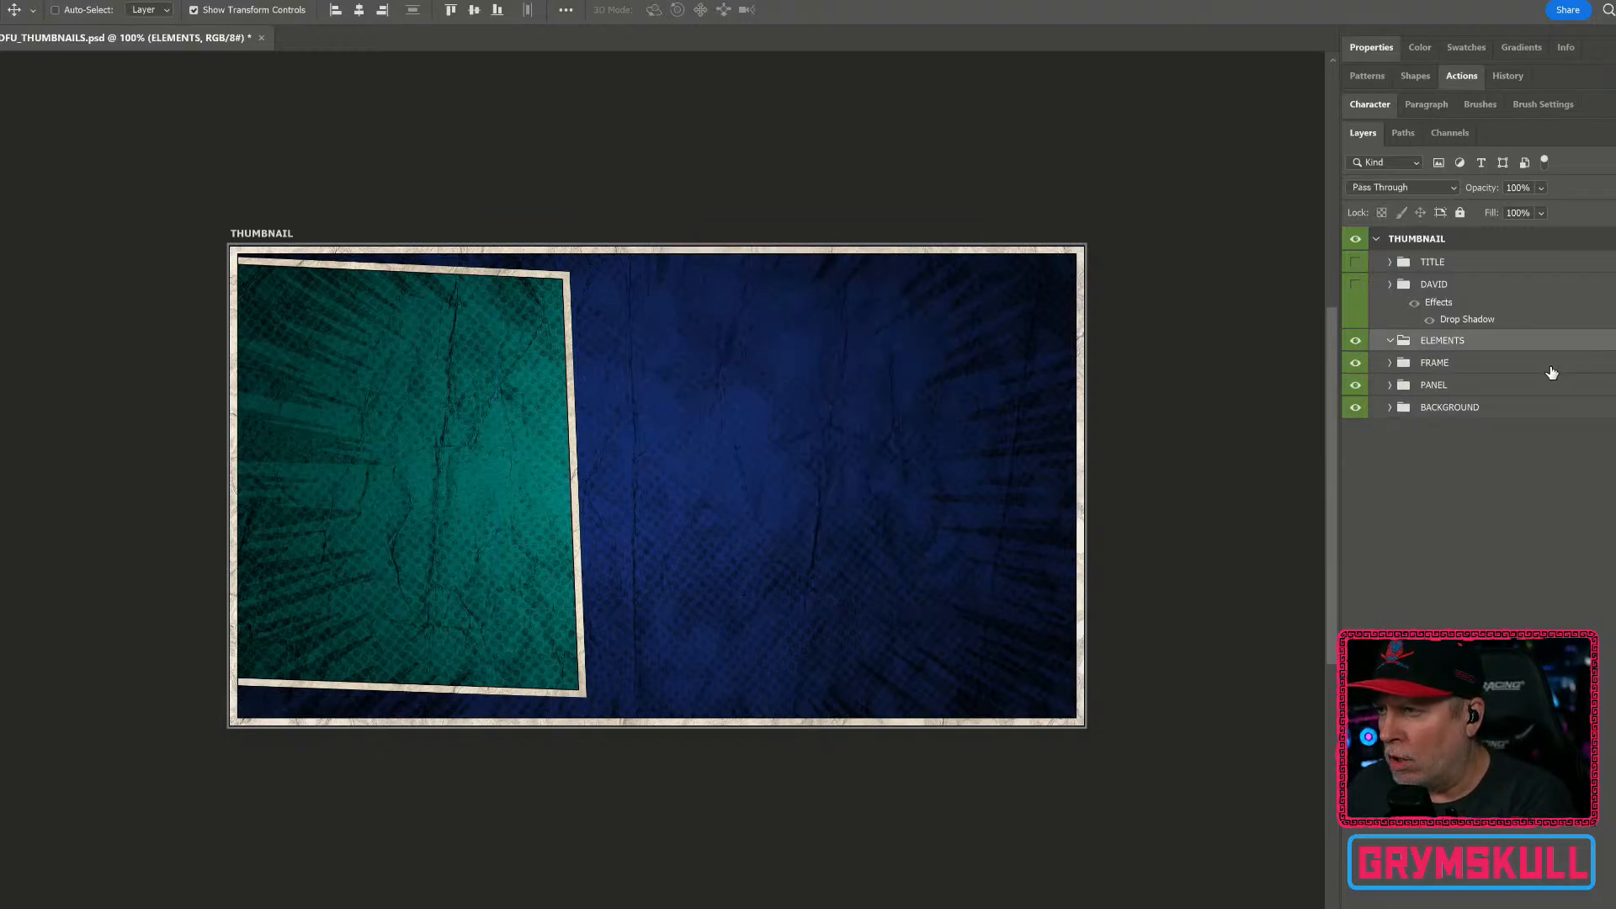
# Step: Flip the PANEL group horizontally and move it right so its outer edge runs past the thumbnail frame
pyautogui.click(1500, 393)
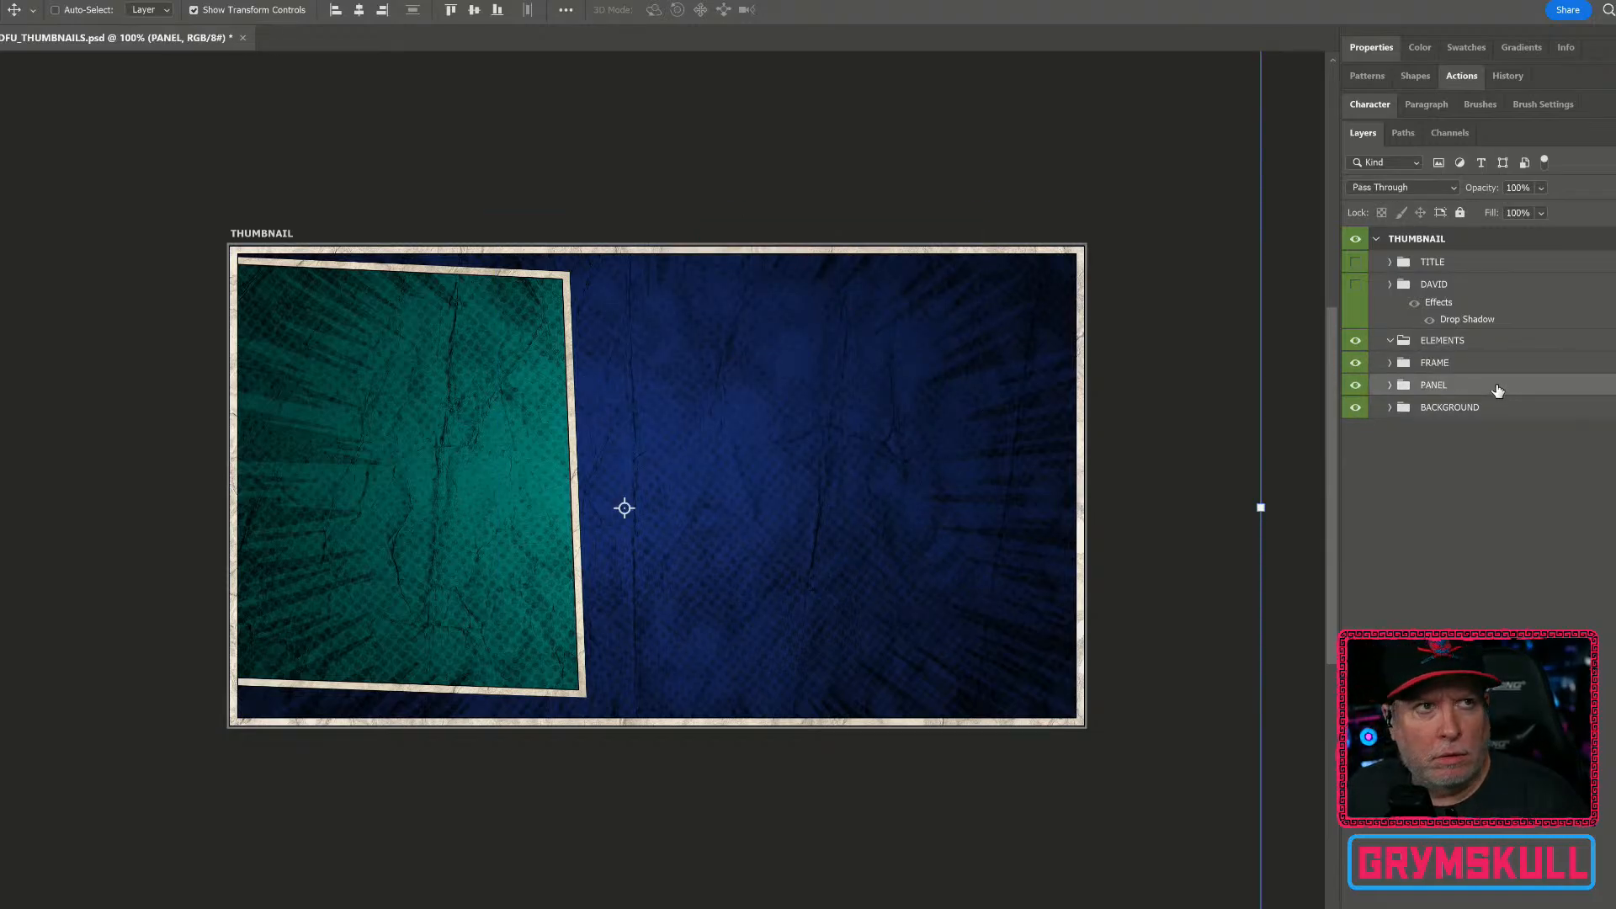
pyautogui.rightClick(1496, 391)
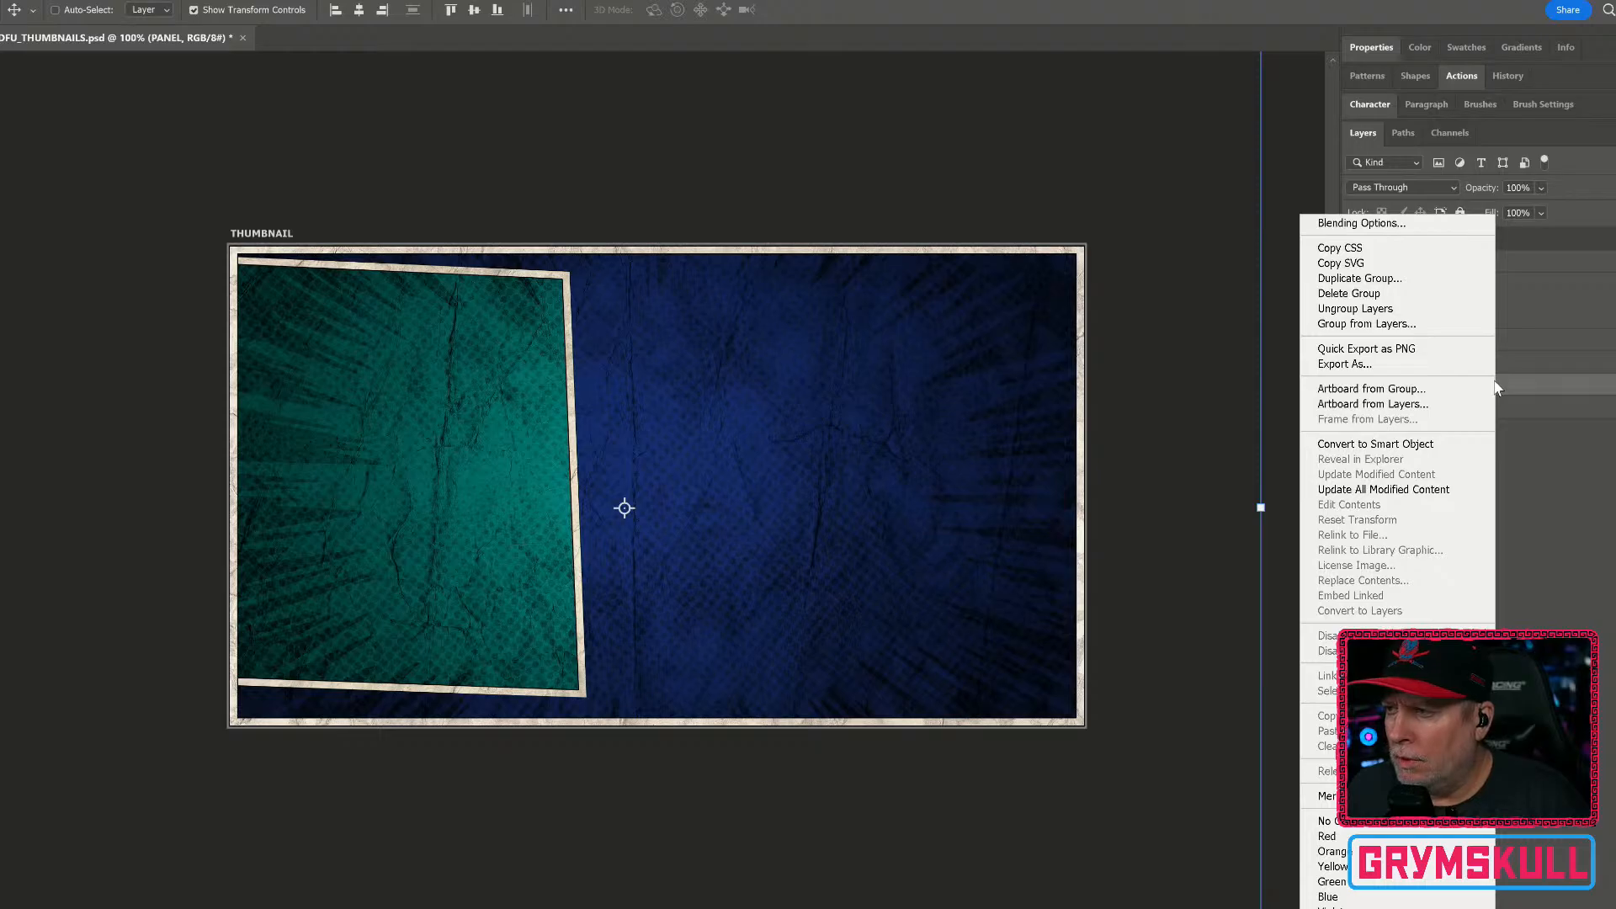
pyautogui.press('Escape')
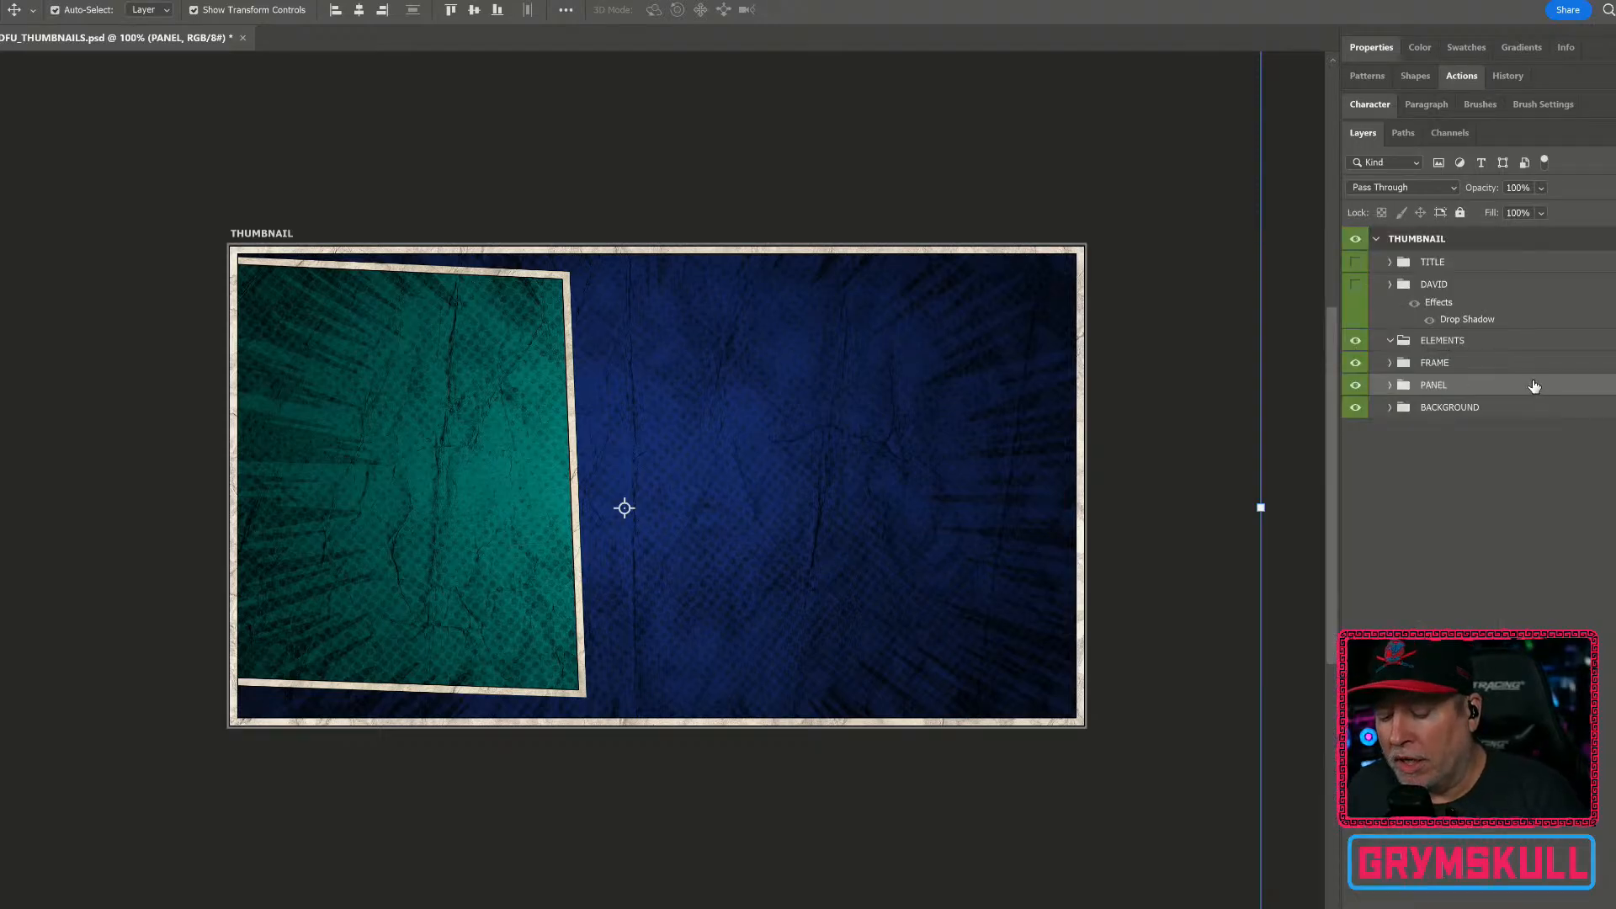
pyautogui.hotkey('ctrl', 't')
pyautogui.rightClick(437, 531)
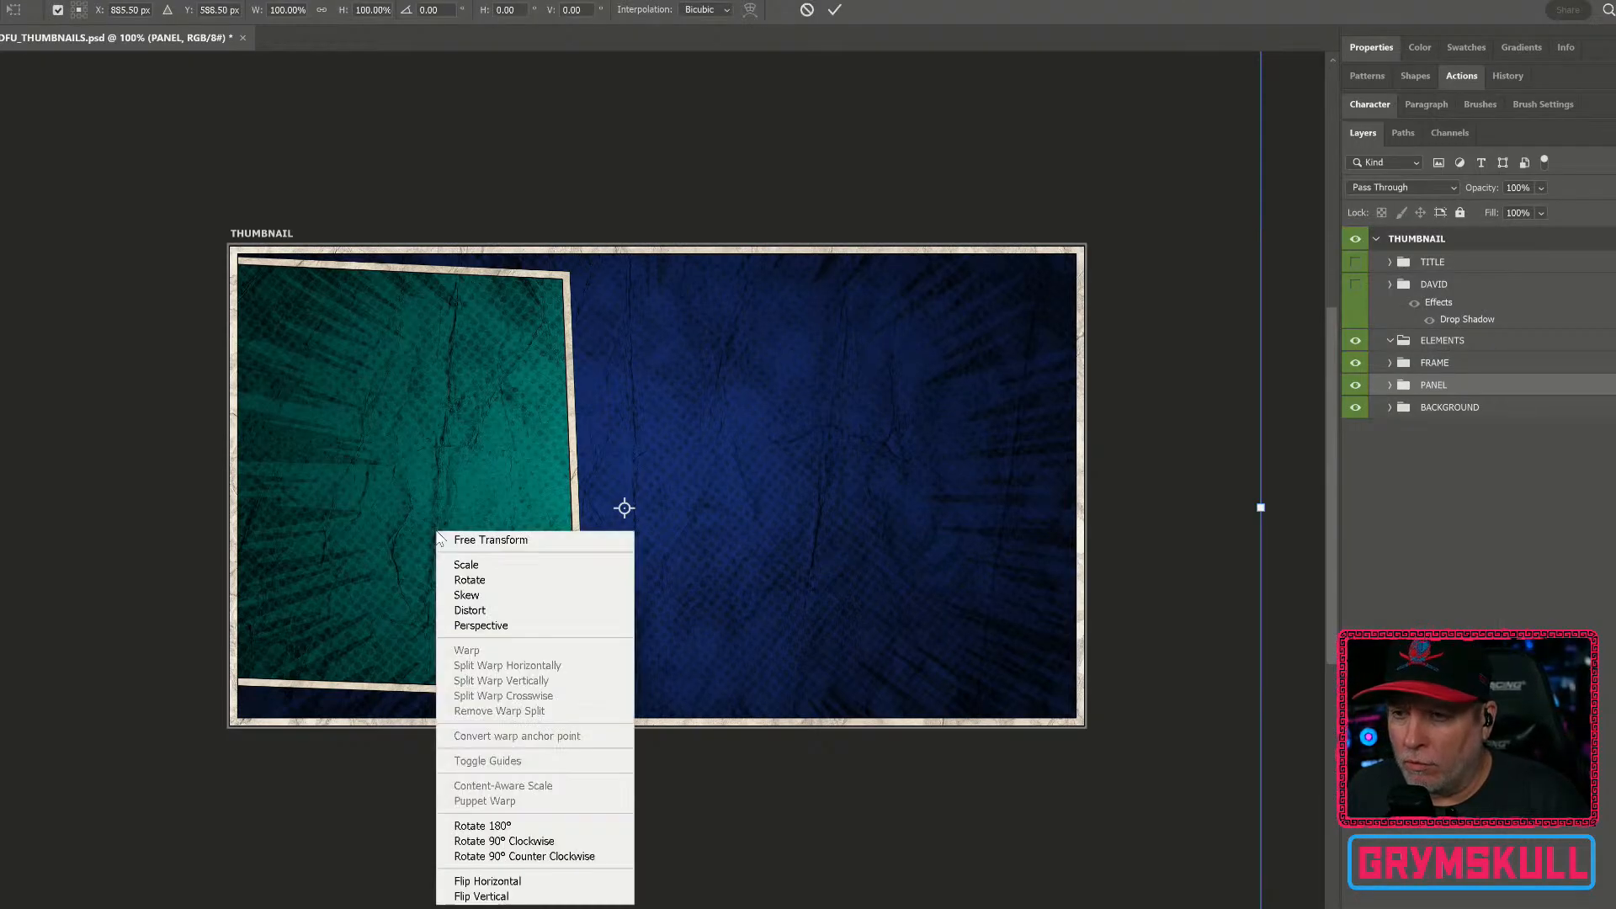
pyautogui.click(483, 883)
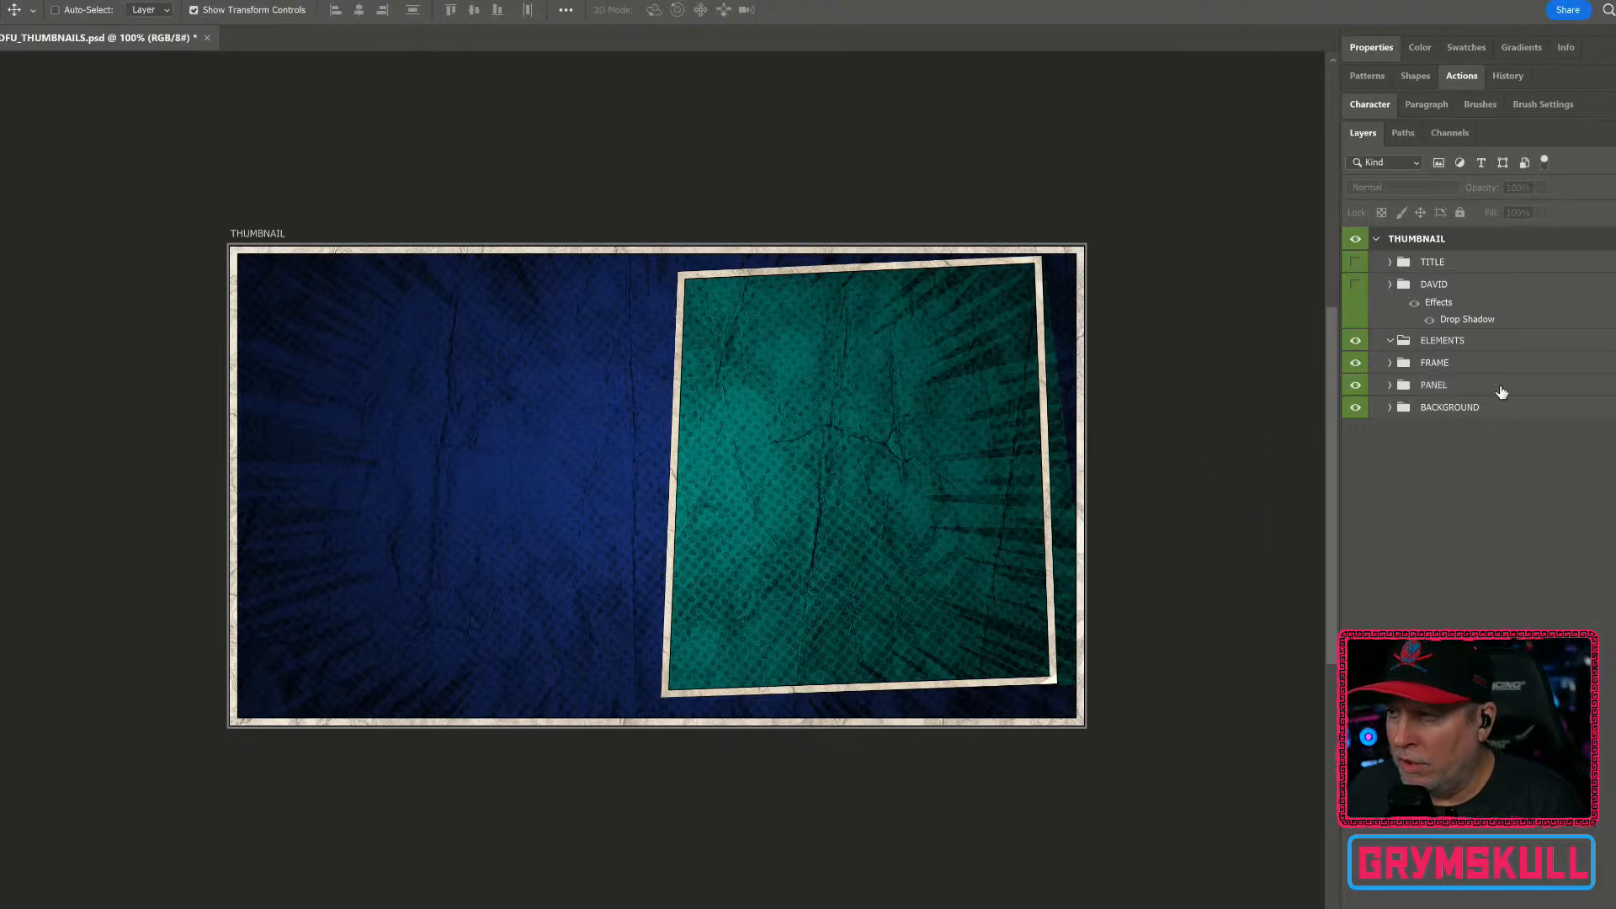
pyautogui.press('Return')
pyautogui.moveTo(861, 453); pyautogui.dragTo(928, 452)
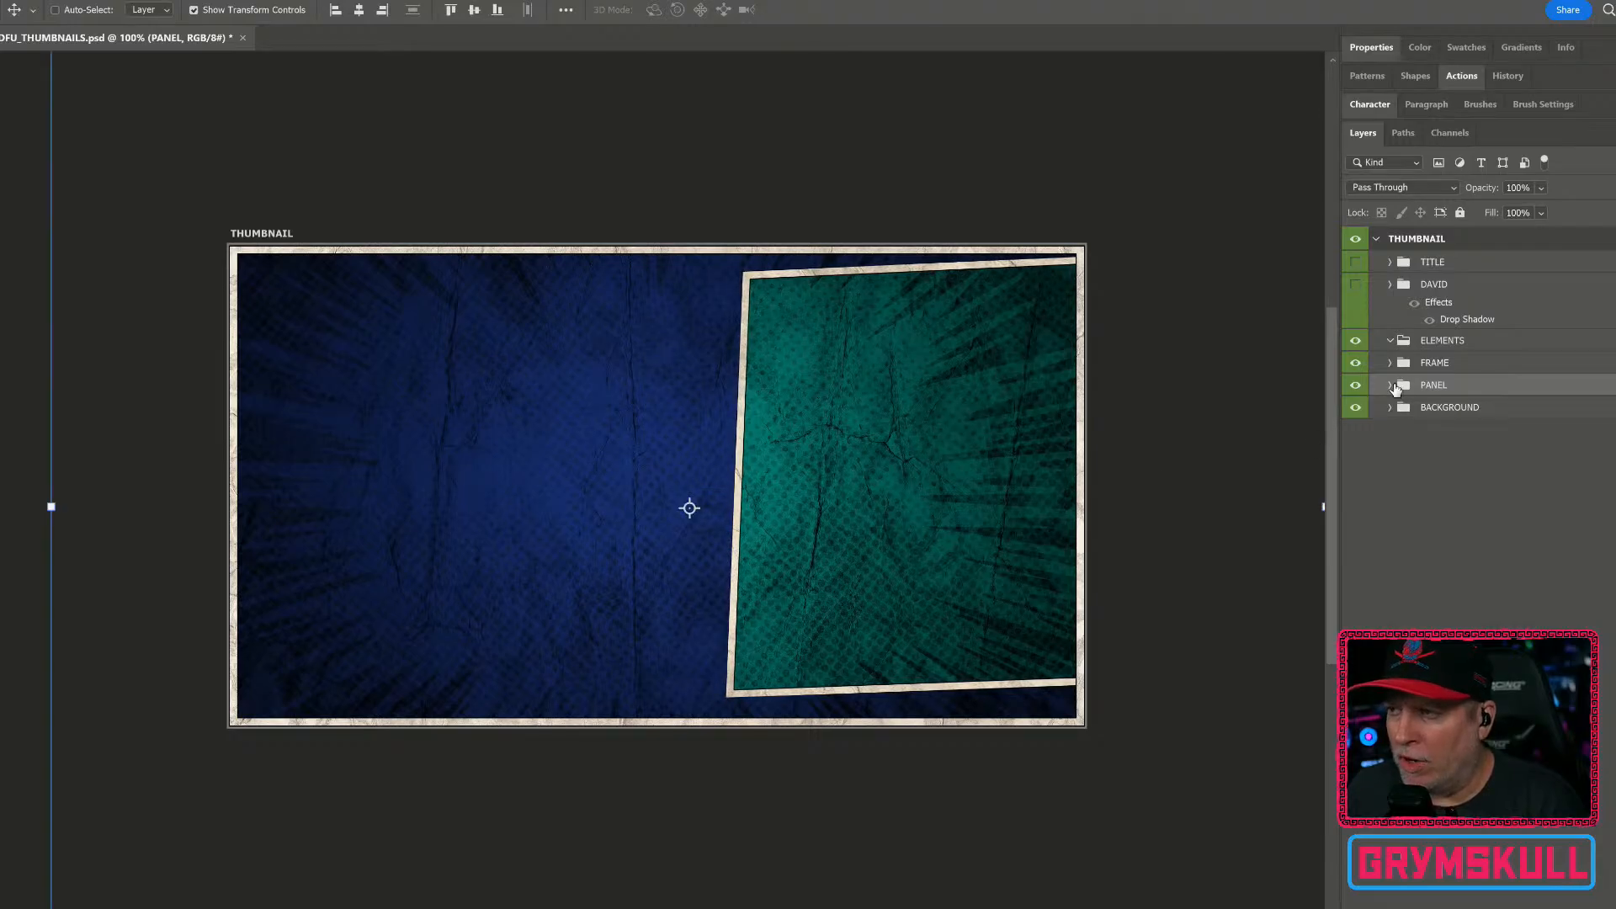
# Step: Change the panel colour from teal to purple by swapping which color layer is visible inside the PANEL group
pyautogui.click(1391, 384)
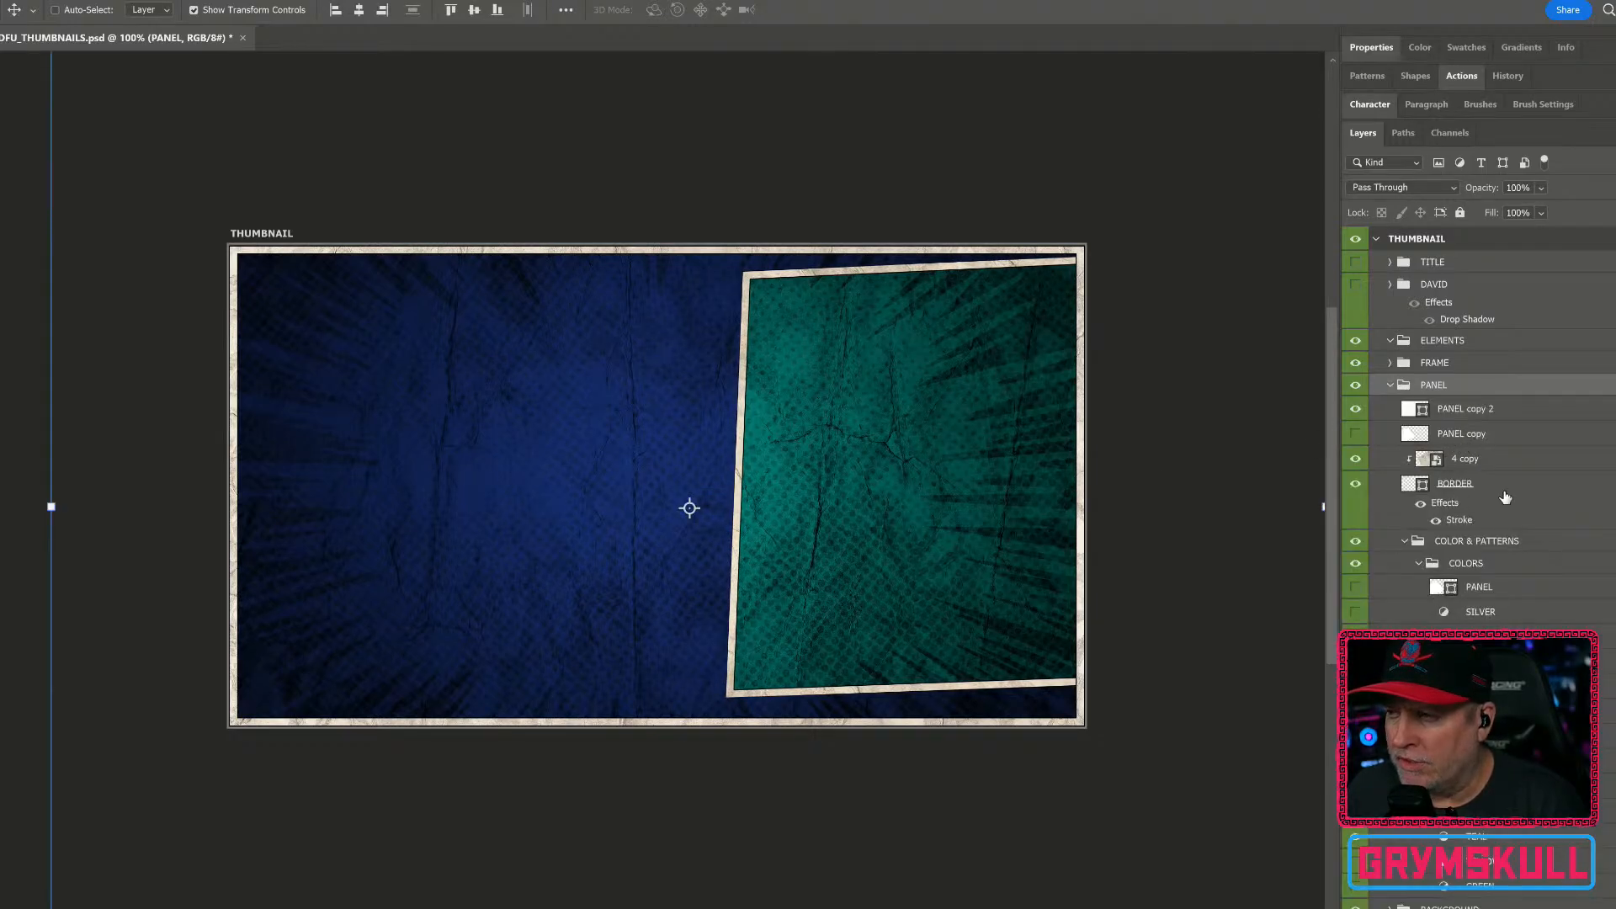
pyautogui.click(1355, 838)
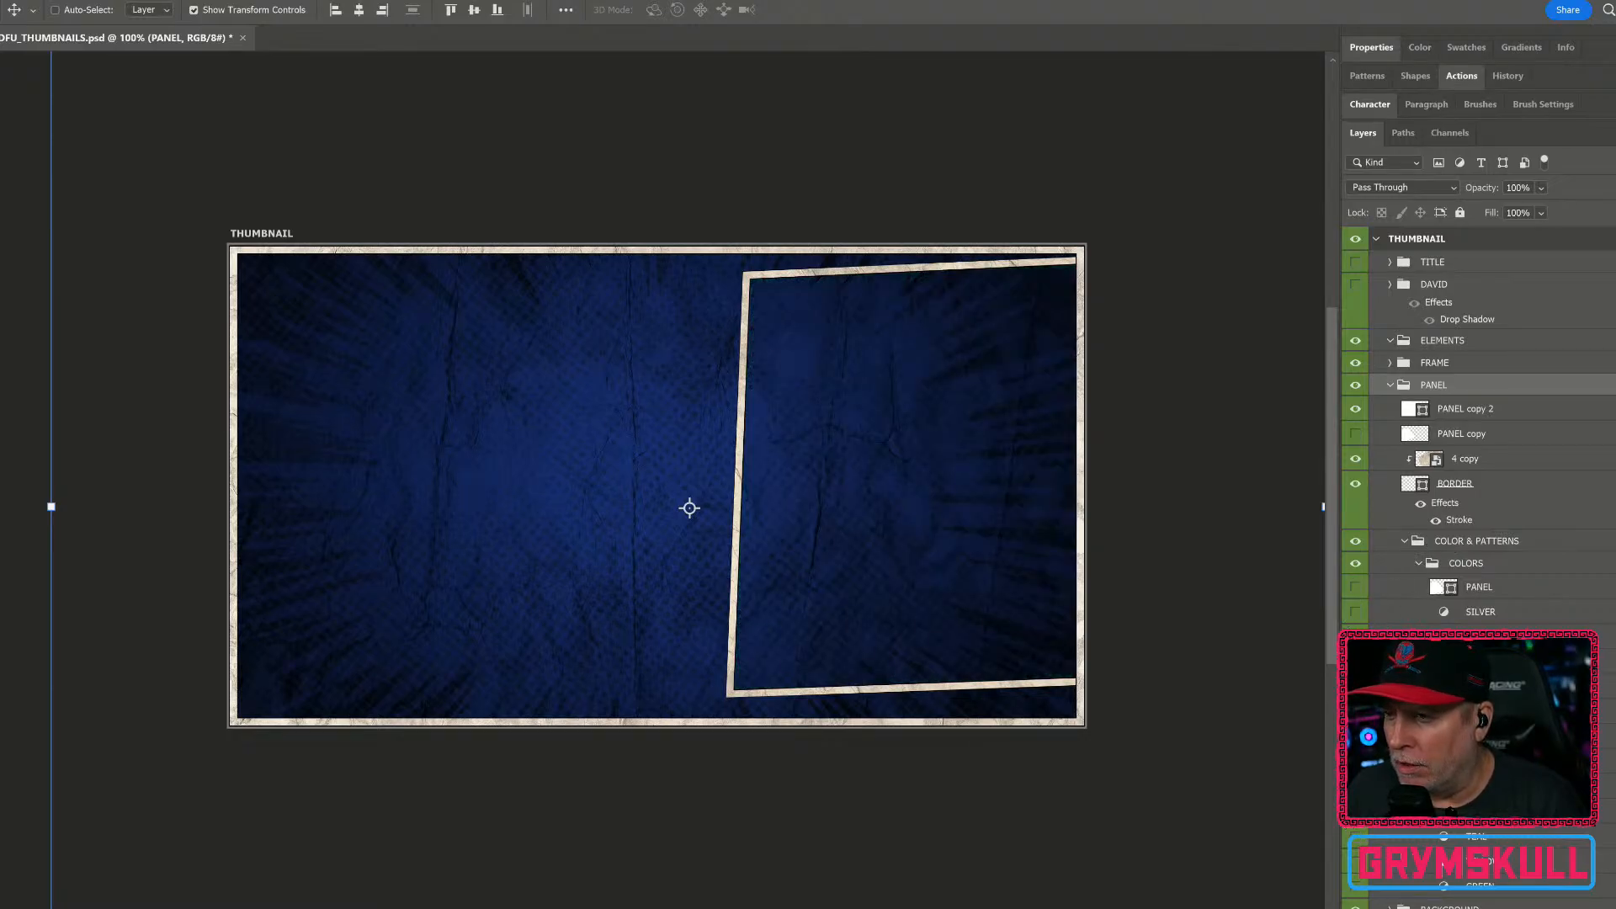
pyautogui.click(1355, 811)
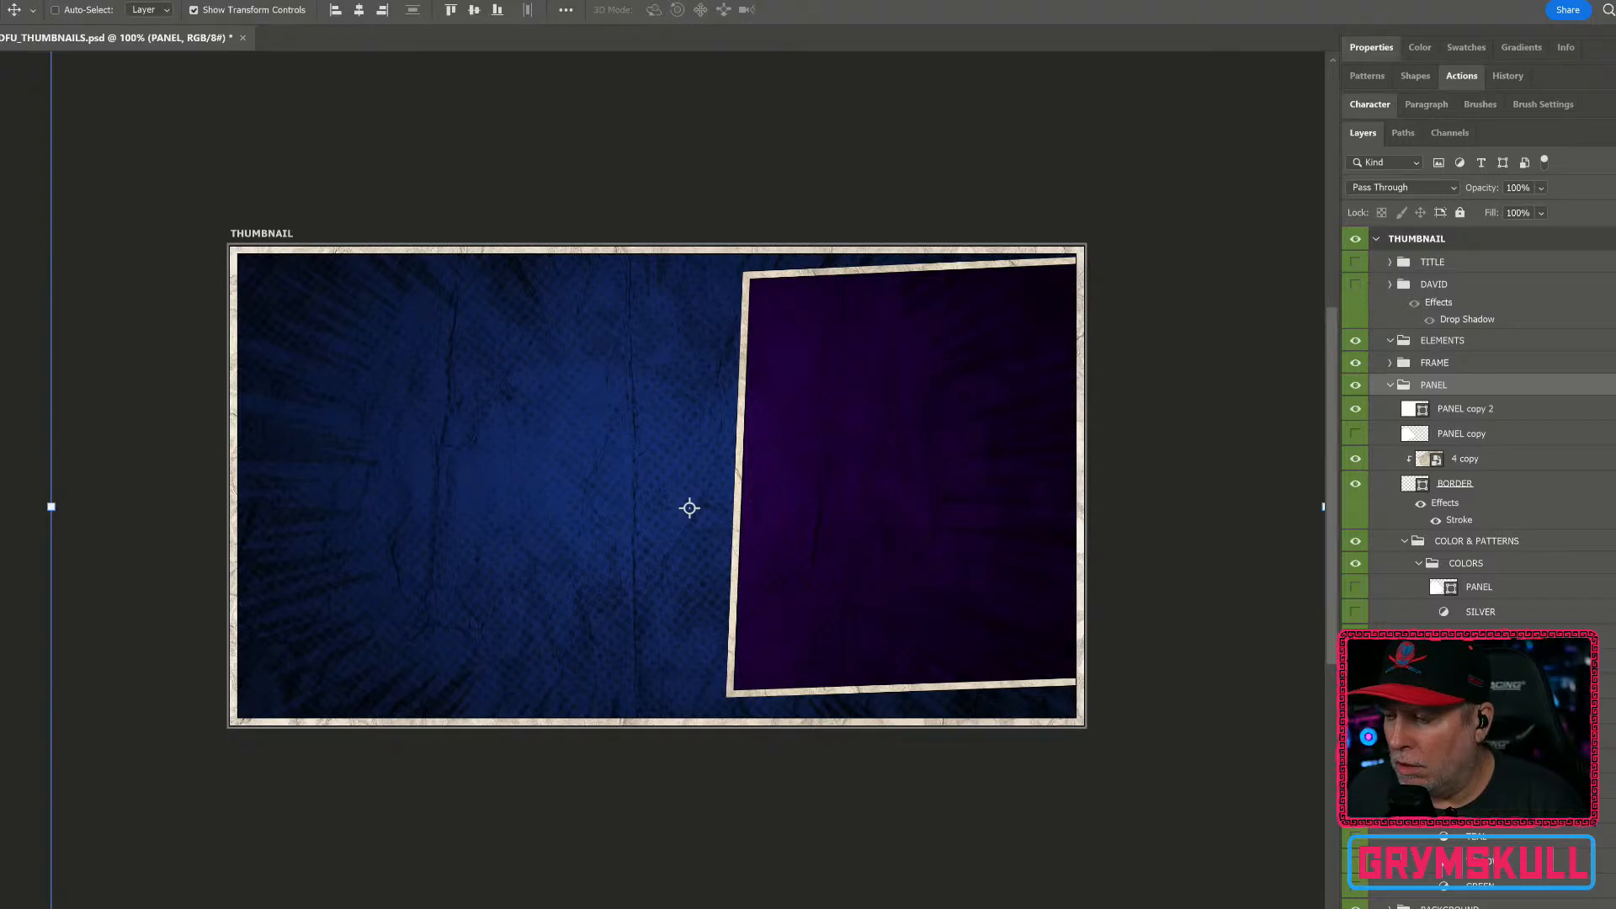
# Step: Brighten the PURPLE Hue/Saturation adjustment by raising its lightness and saturation, and shift its hue slightly toward magenta
pyautogui.click(1480, 811)
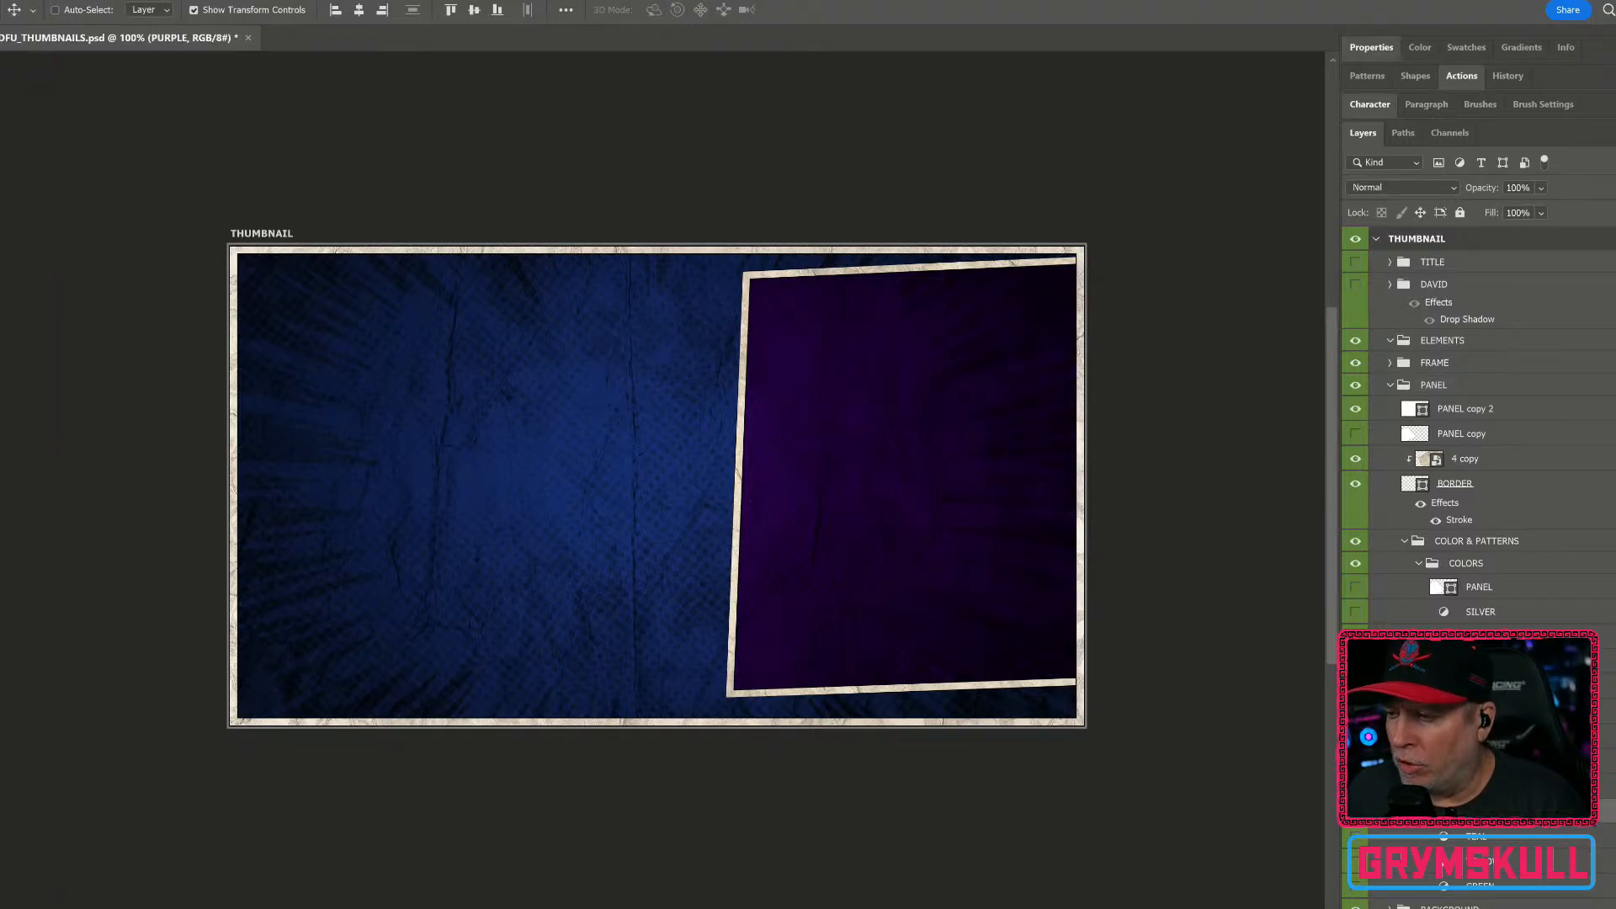
pyautogui.doubleClick(1443, 811)
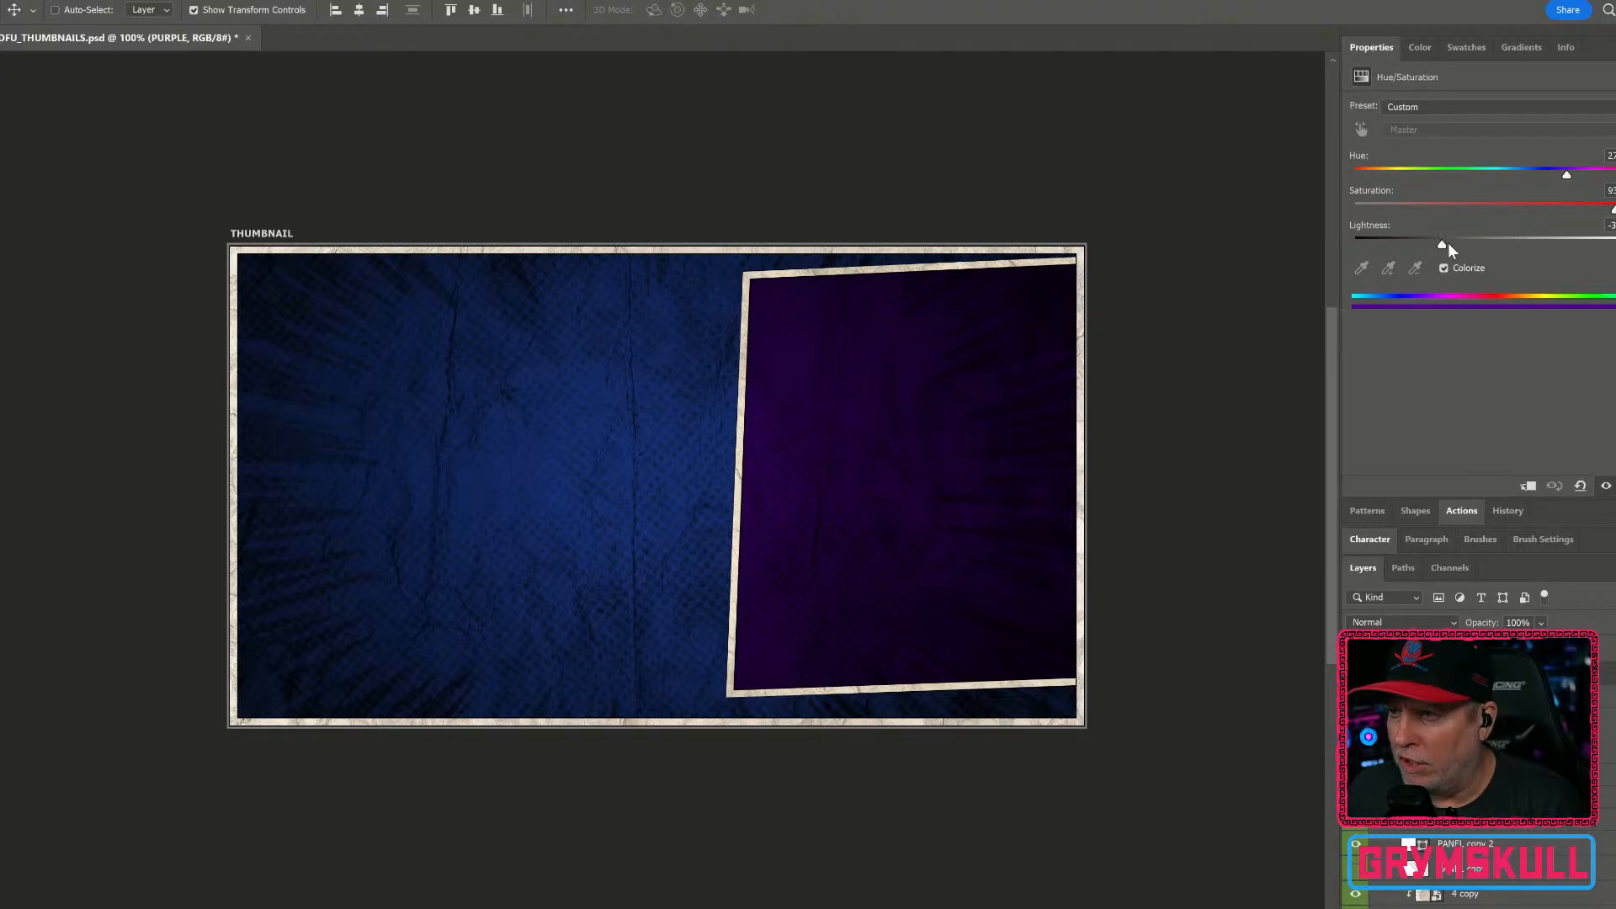
pyautogui.moveTo(1448, 242); pyautogui.dragTo(1507, 244)
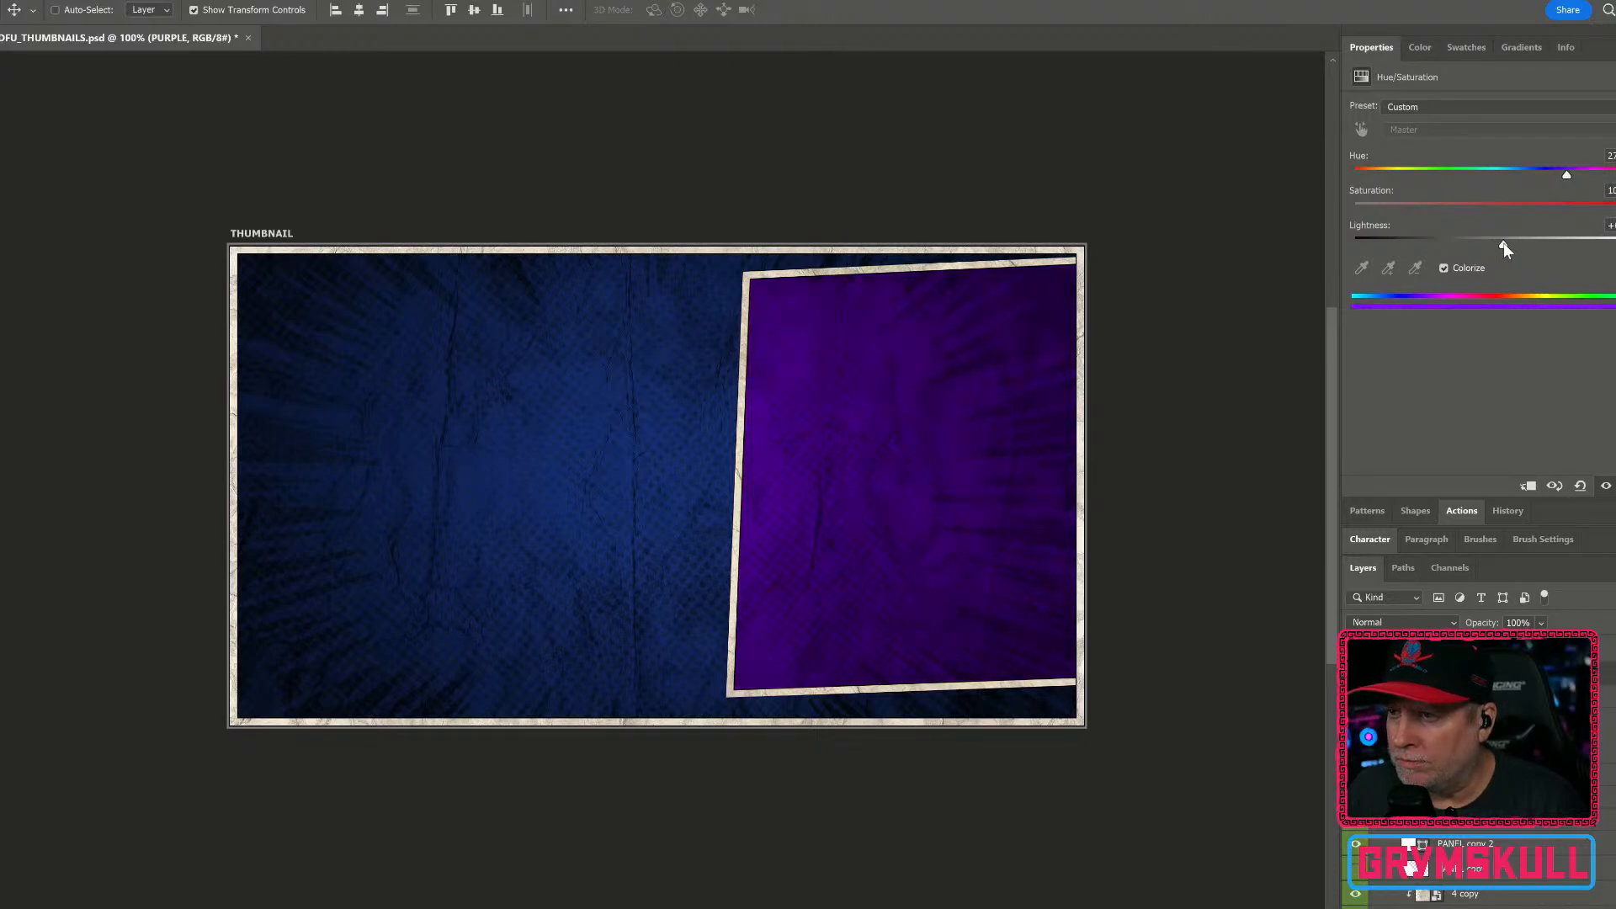
pyautogui.moveTo(1568, 174); pyautogui.dragTo(1572, 181)
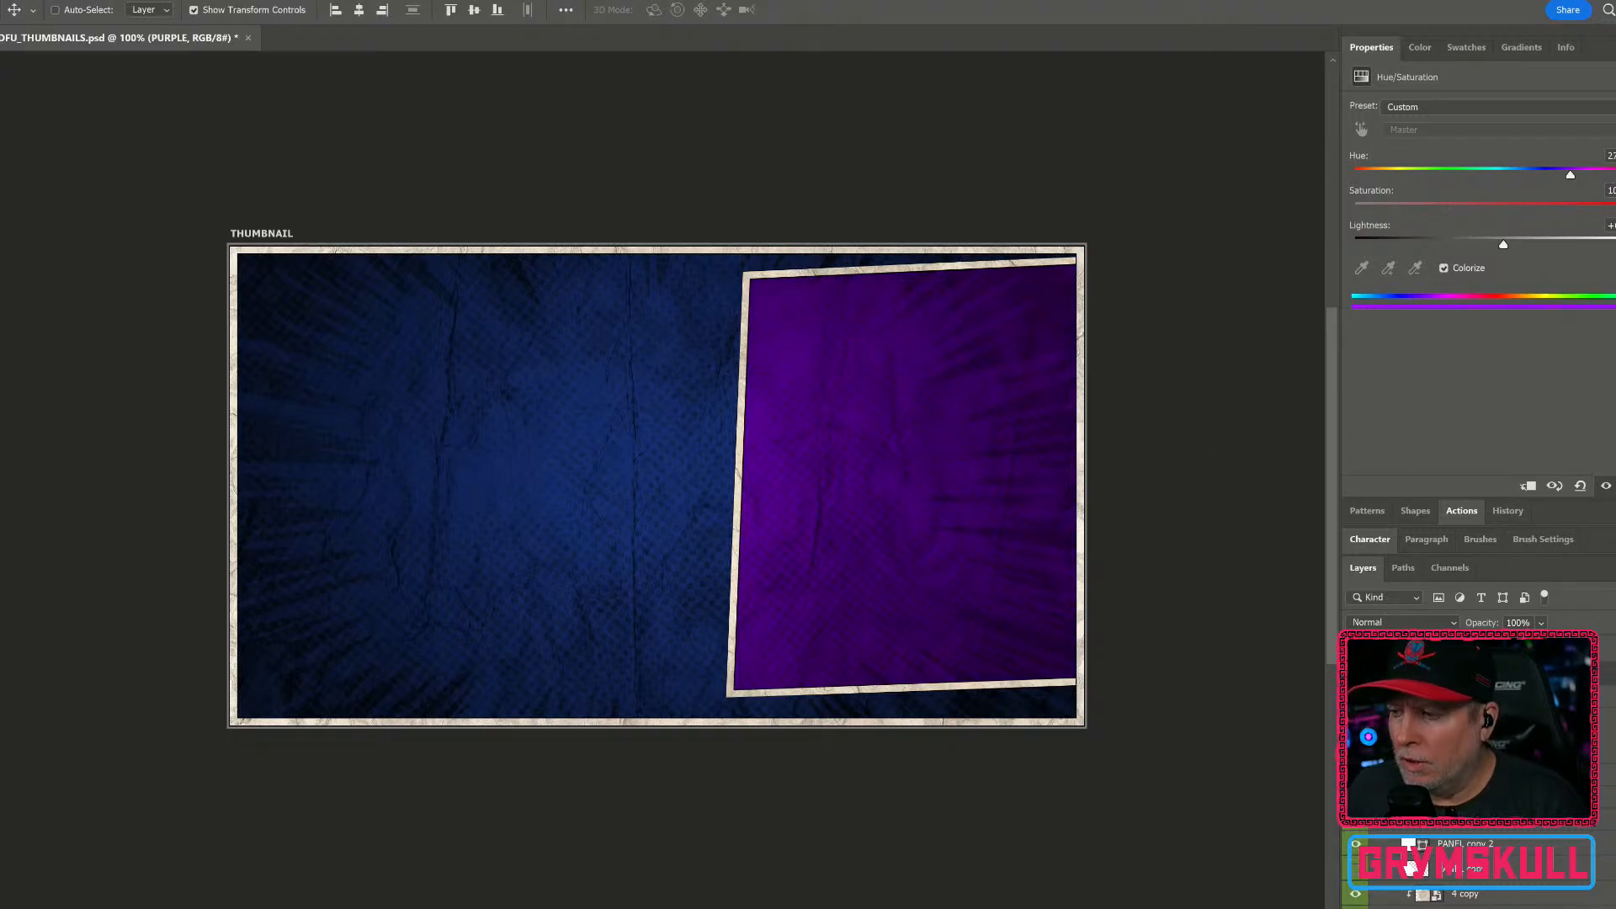
# Step: Minimize the adjustment properties and collapse the COLOR & PATTERNS group within the PANEL group
pyautogui.click(1481, 719)
pyautogui.scroll(-1, 661, 472)
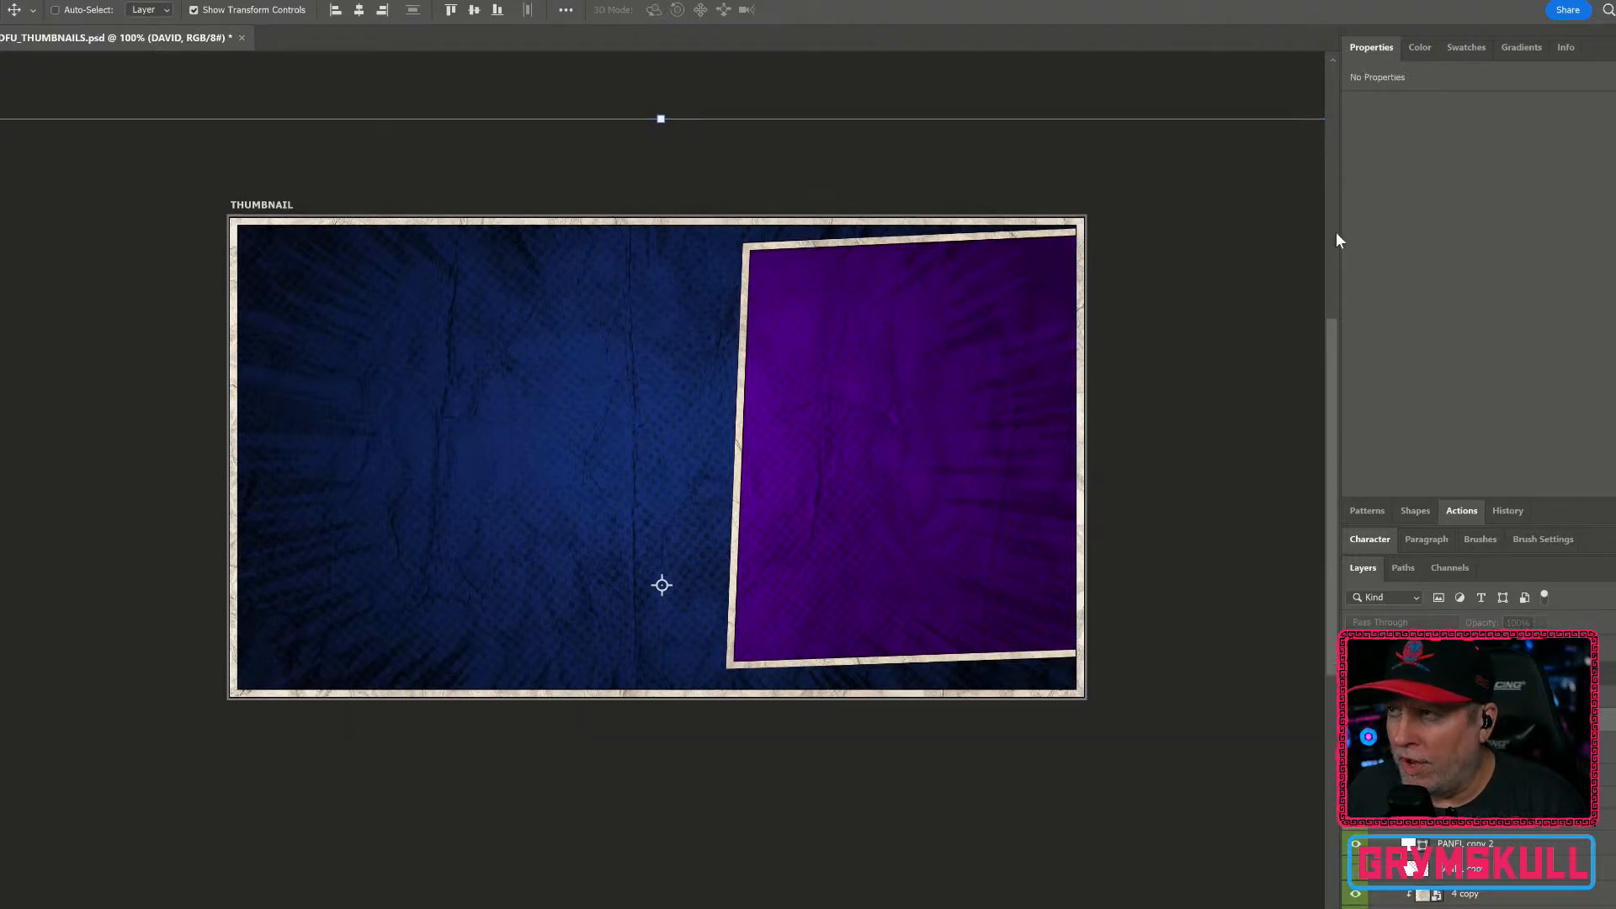
pyautogui.doubleClick(1361, 48)
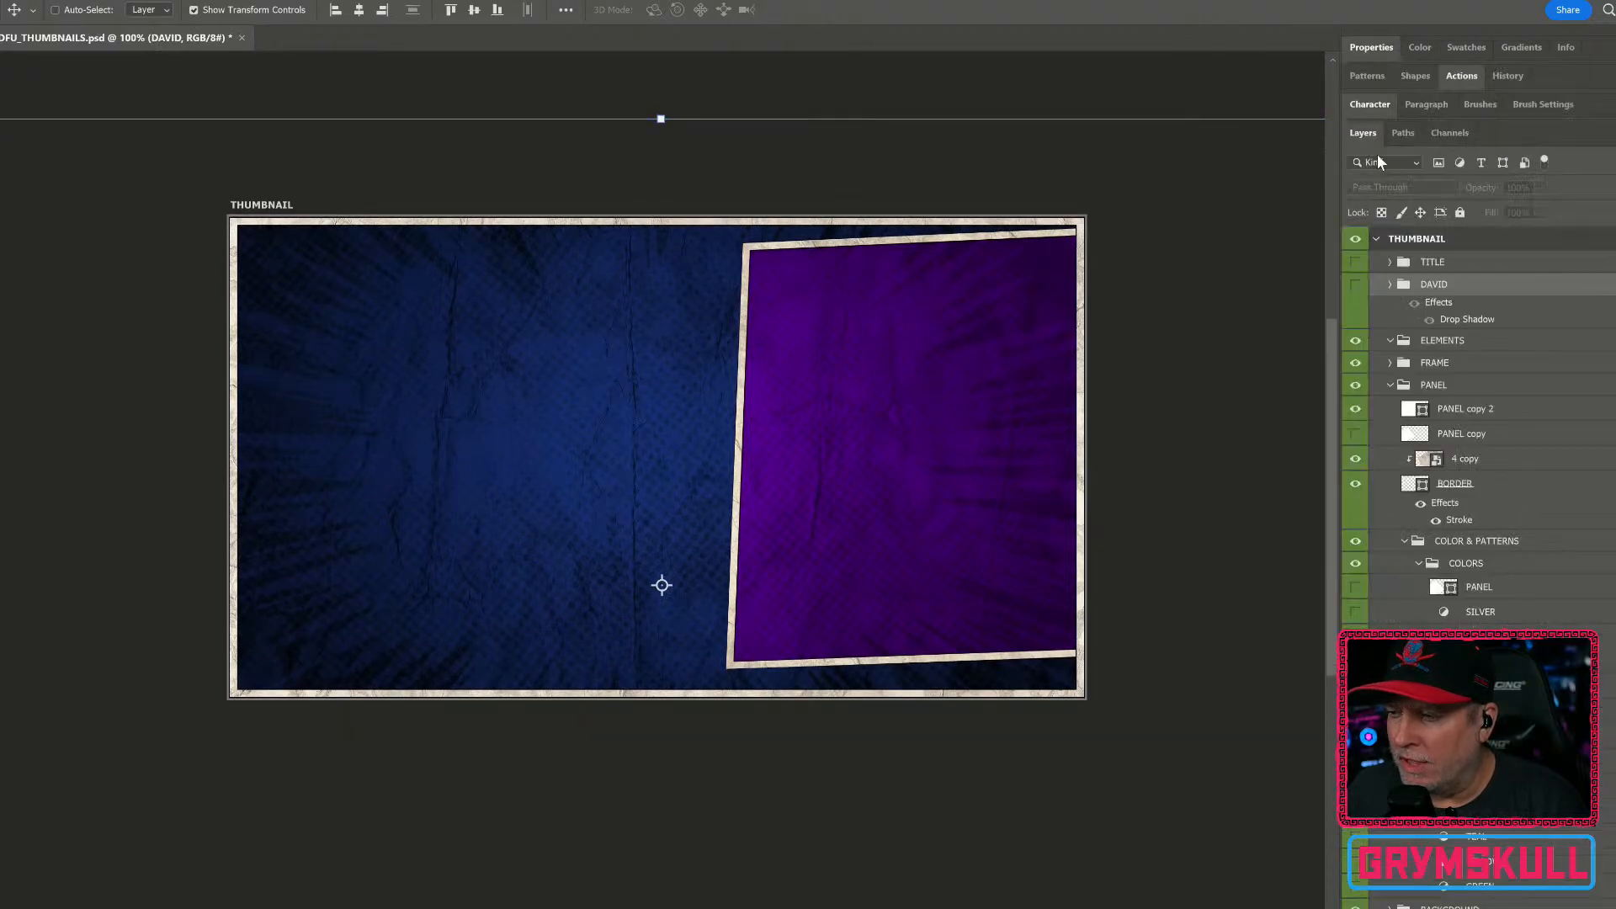
pyautogui.click(1404, 541)
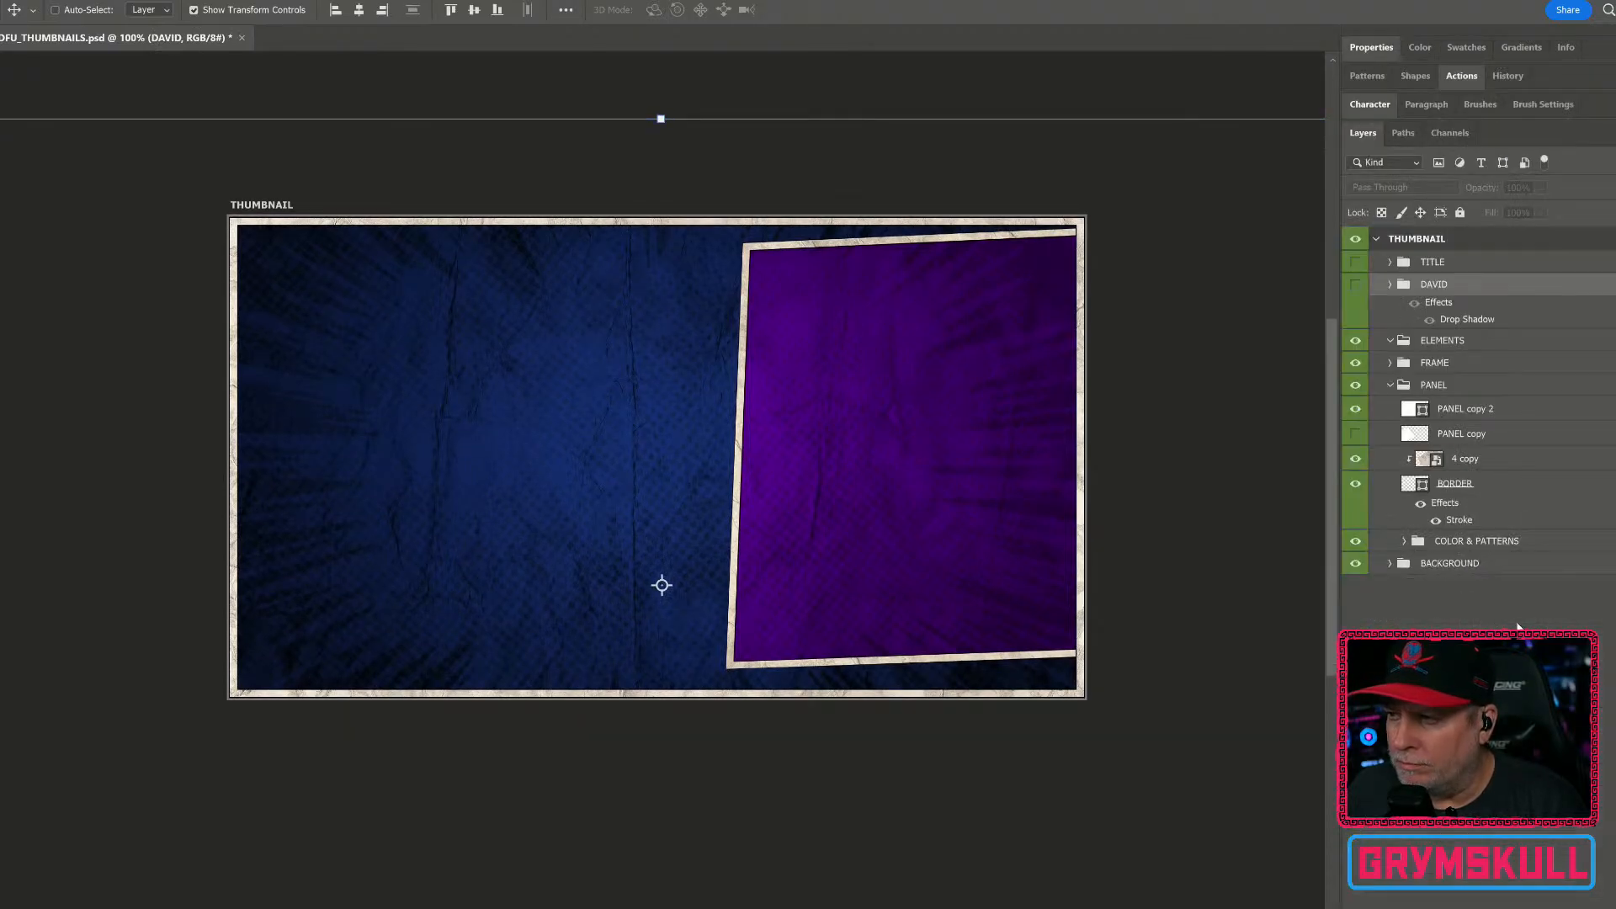
# Step: Shift the panel's whole BORDER path slightly down and to the right with the Path Selection tool
pyautogui.click(1512, 486)
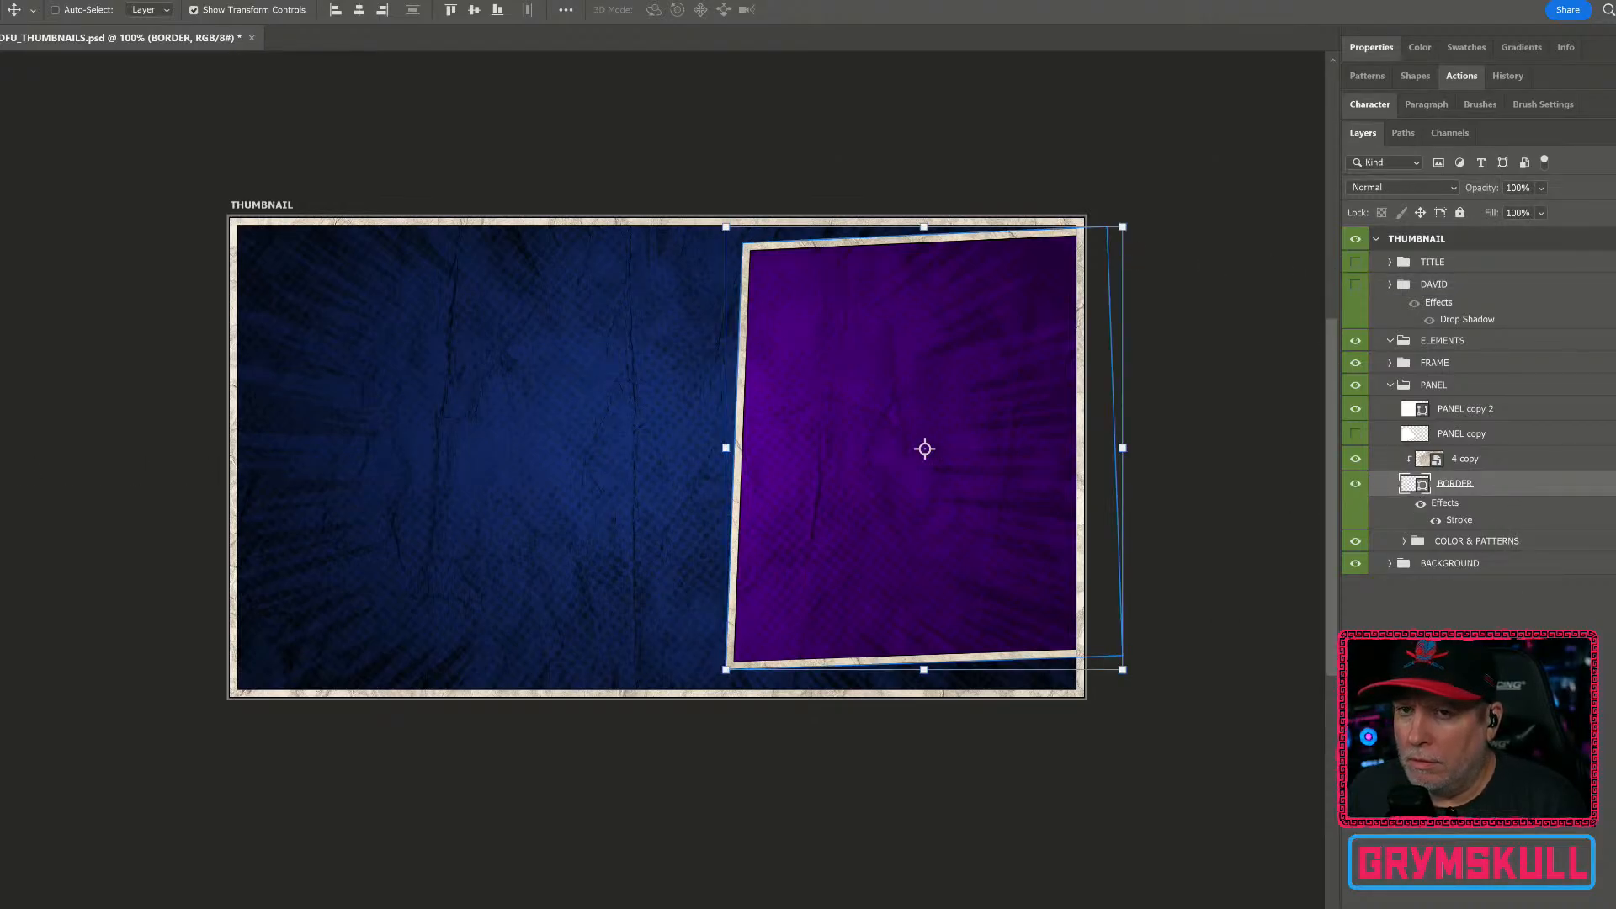
pyautogui.press('a')
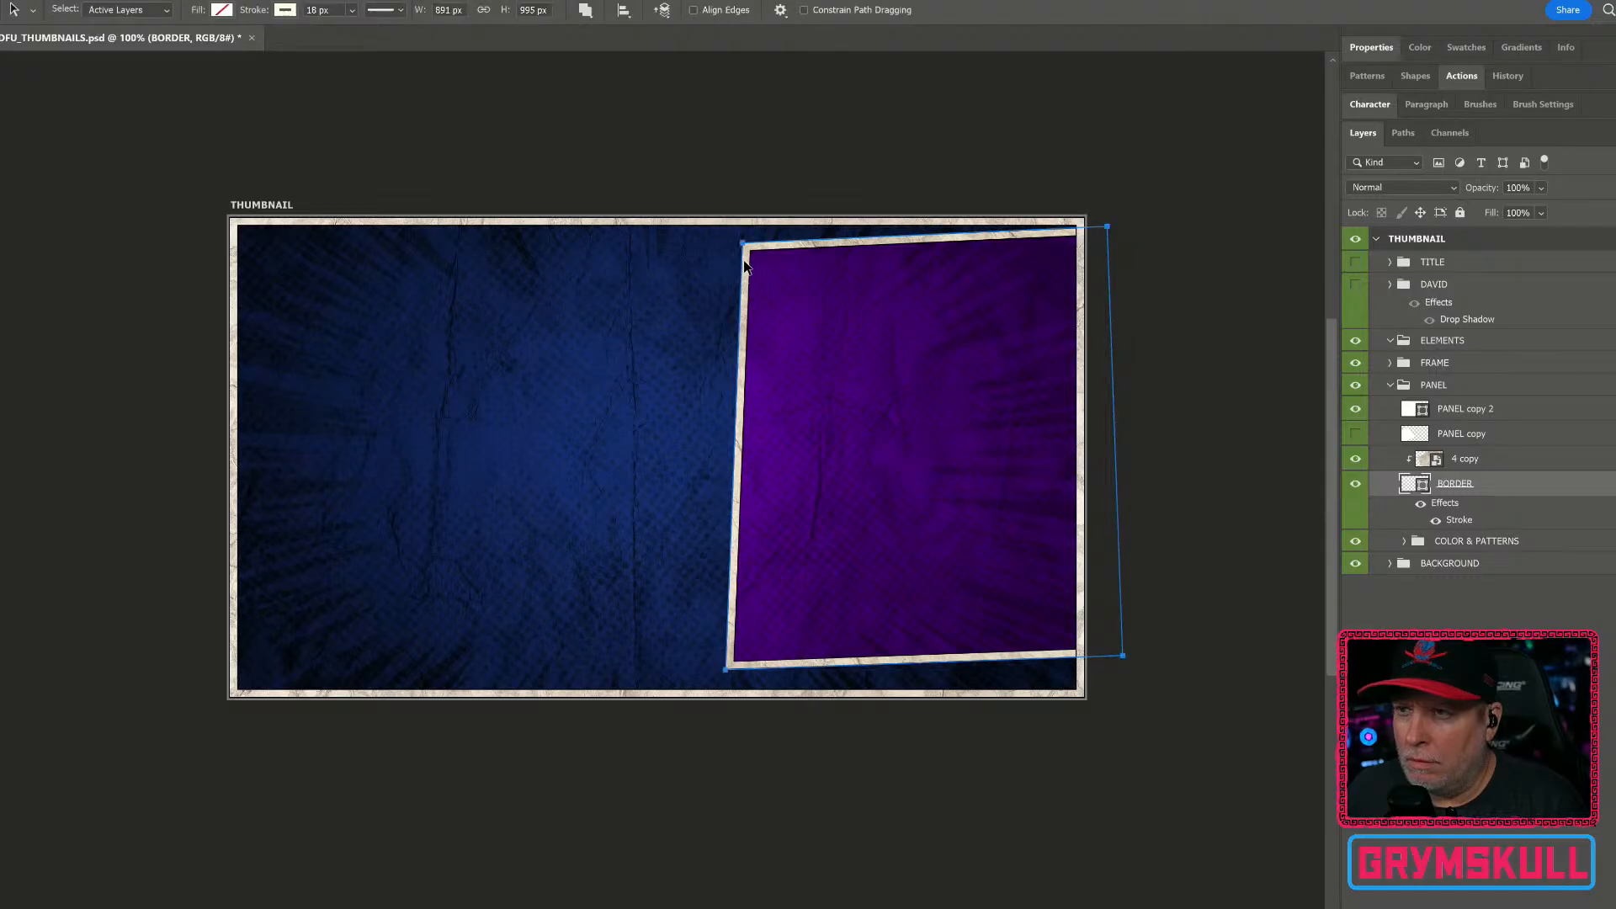
pyautogui.moveTo(745, 249); pyautogui.dragTo(746, 252)
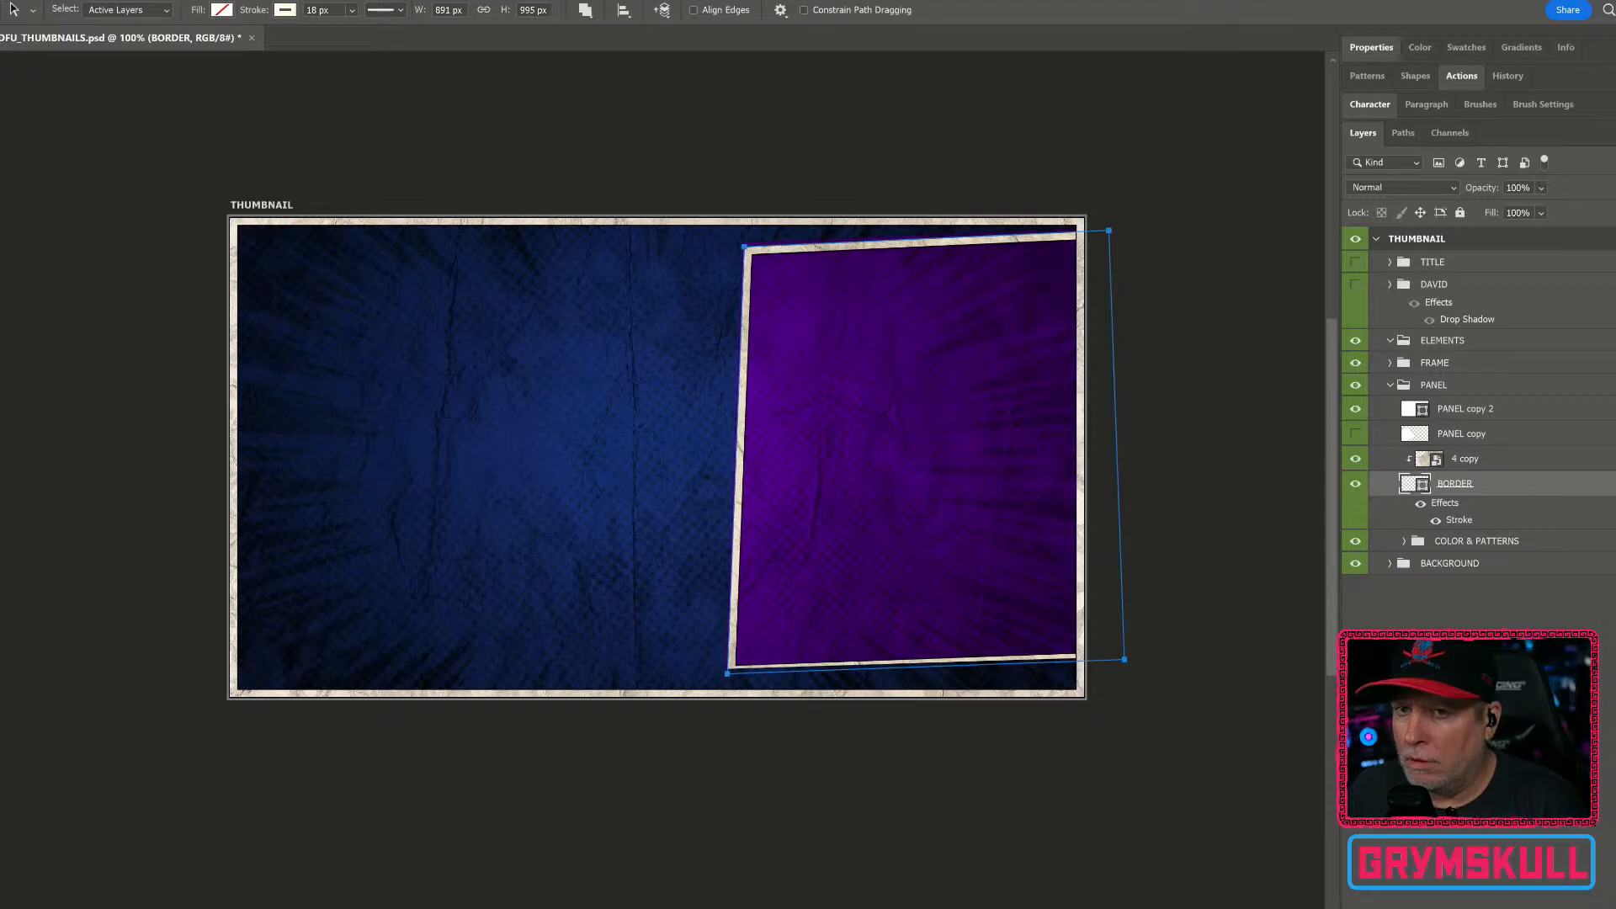
# Step: Reshape the BORDER path by moving its individual corner points with the Direct Selection tool, making it about 866 by 906 px
pyautogui.rightClick(2, 455)
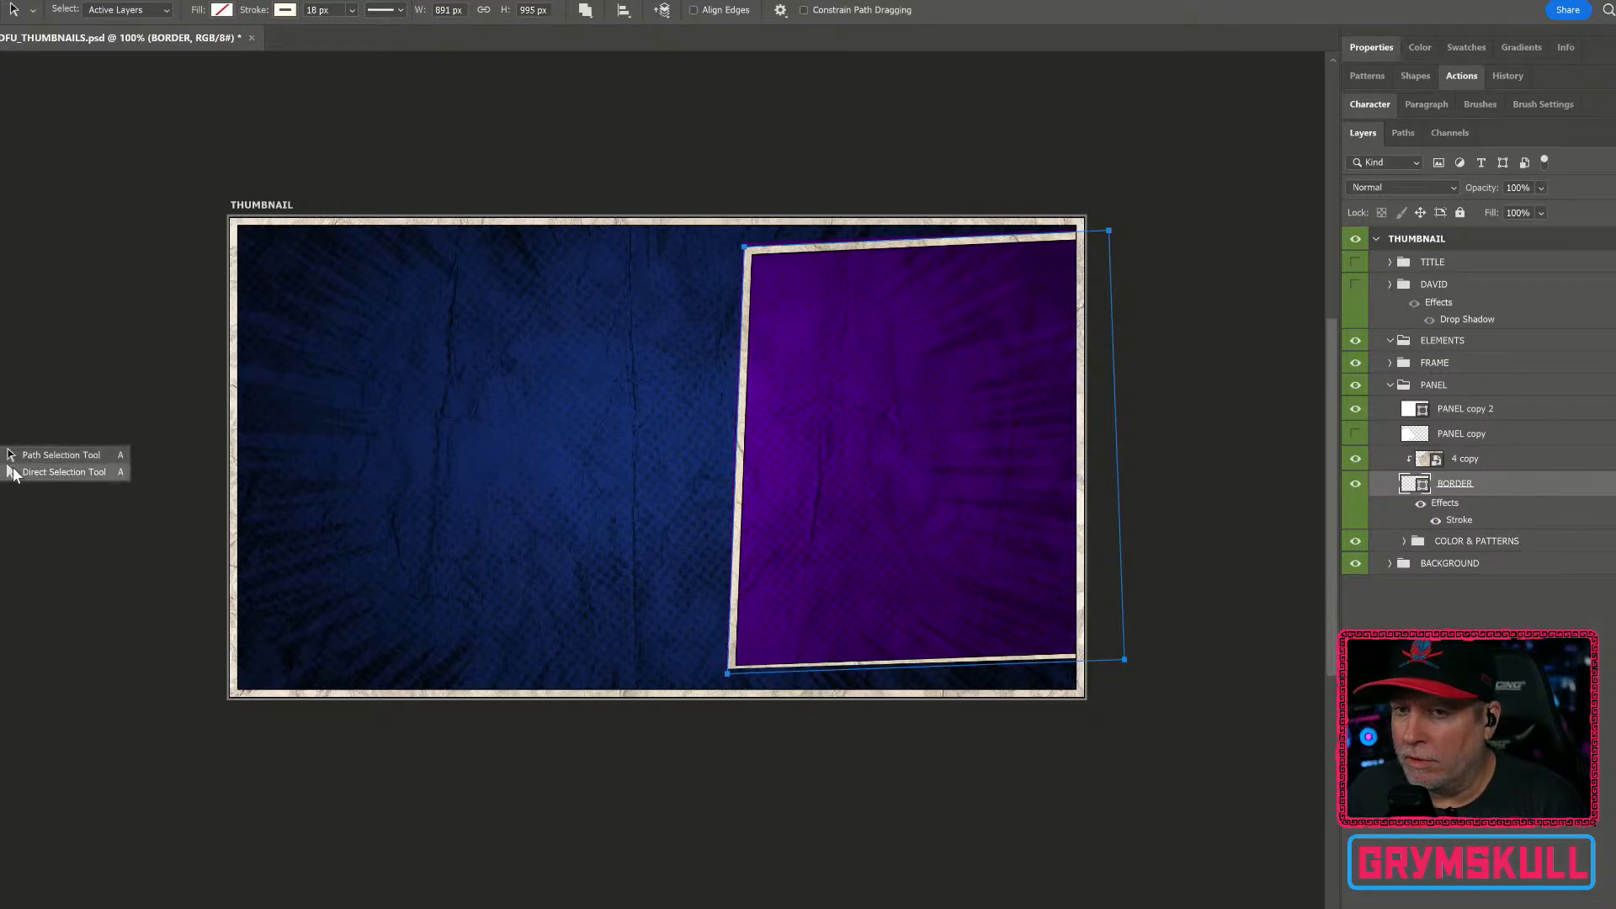
pyautogui.click(14, 473)
pyautogui.click(744, 706)
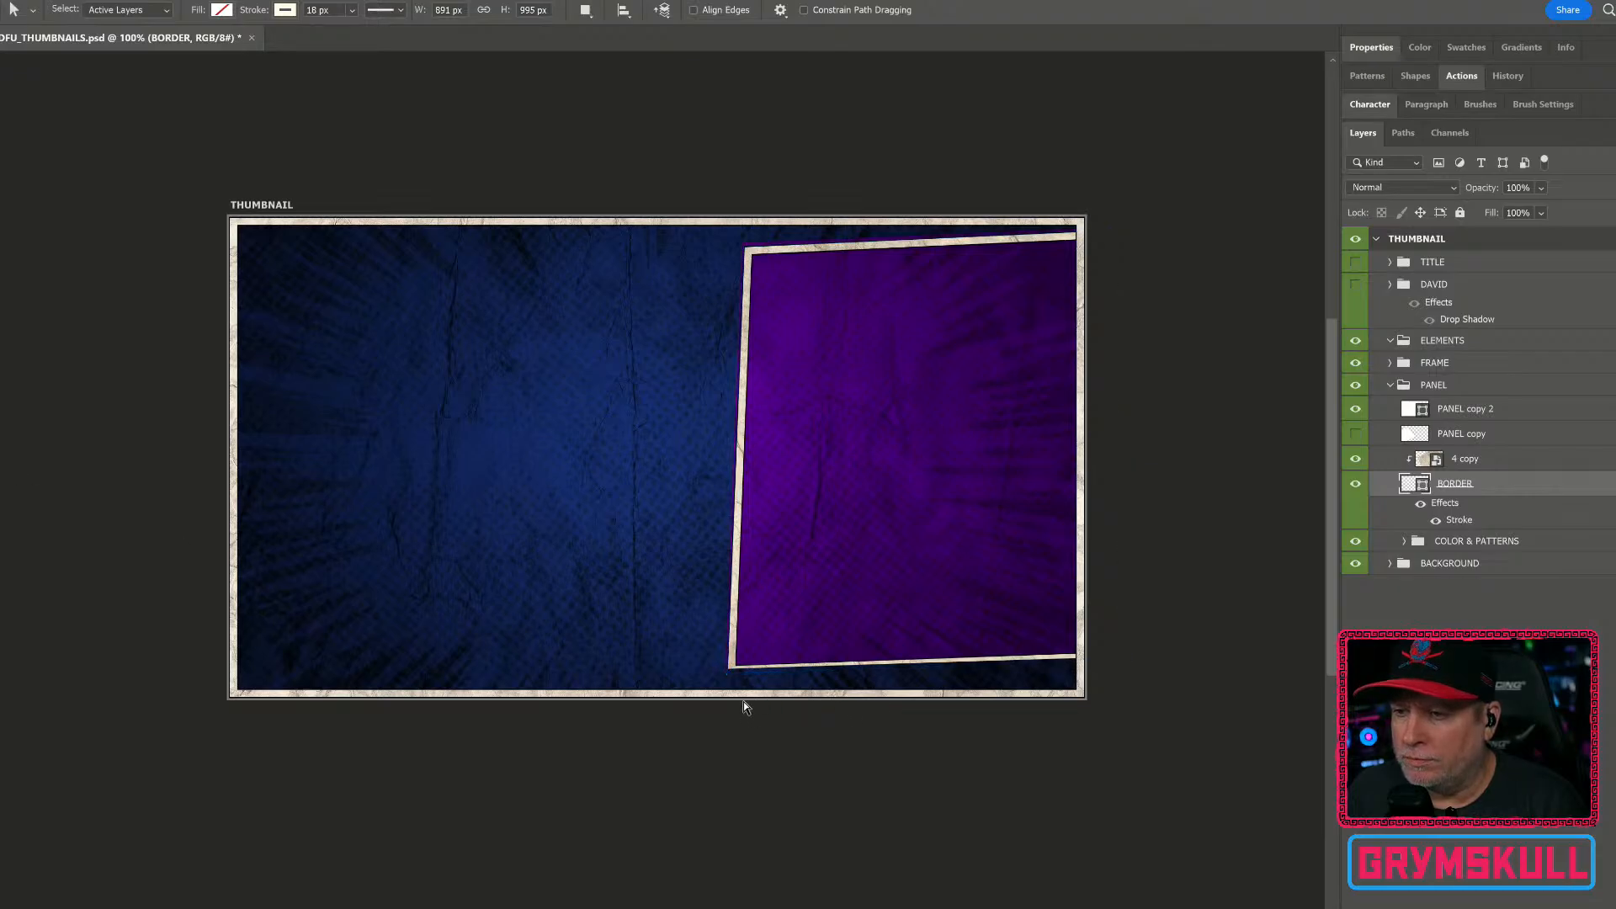
pyautogui.click(730, 674)
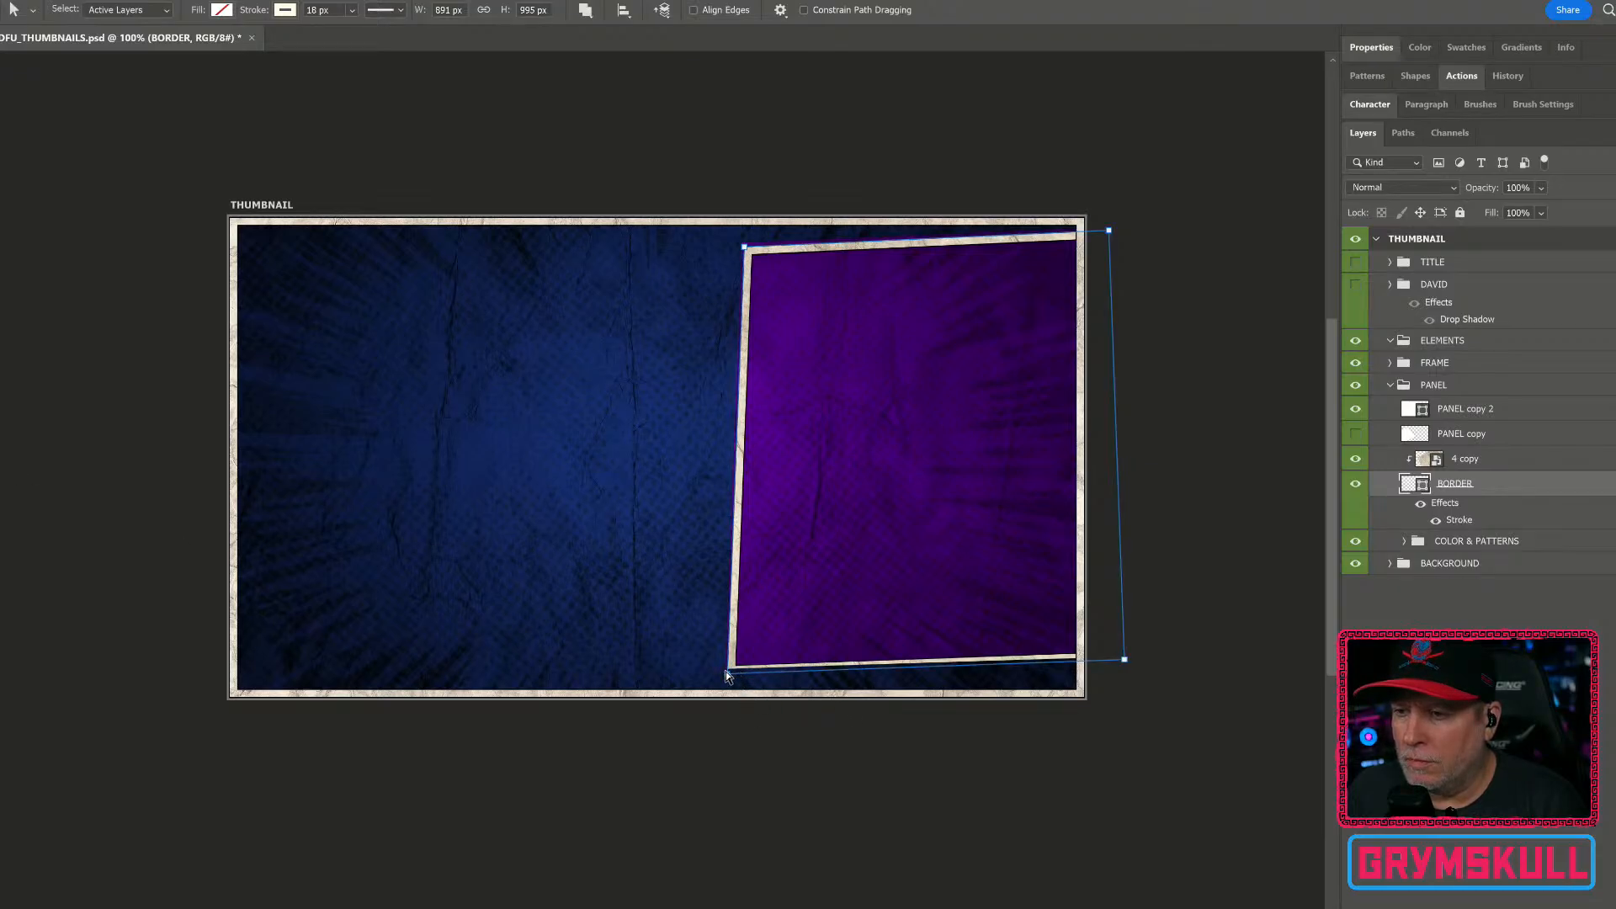
pyautogui.moveTo(730, 676); pyautogui.dragTo(735, 653)
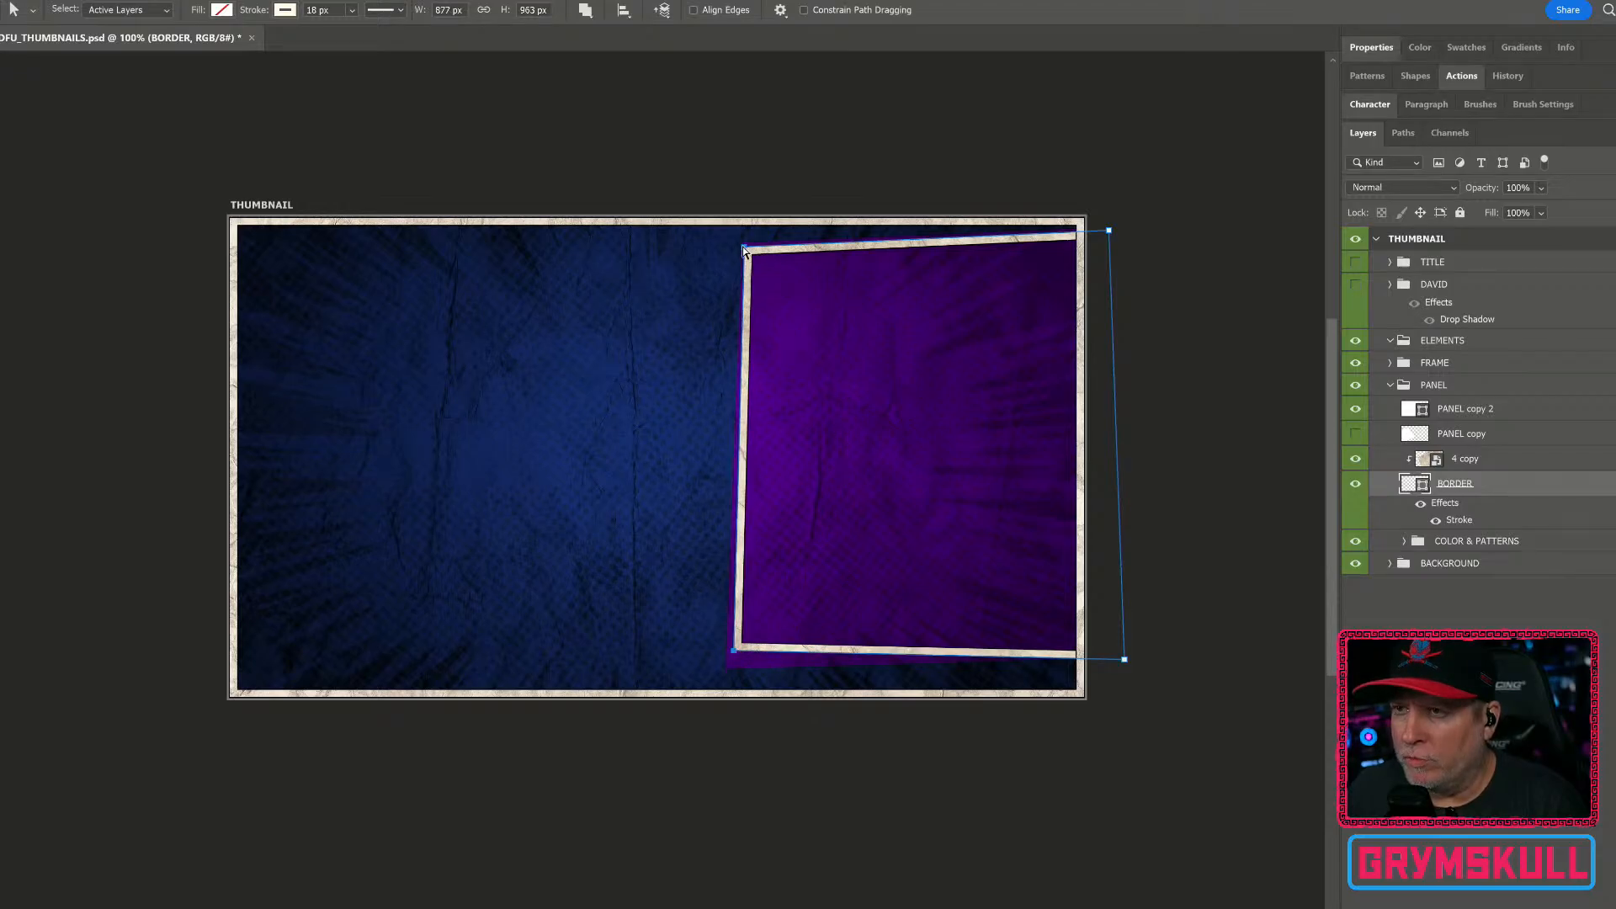
pyautogui.moveTo(750, 242); pyautogui.dragTo(755, 247)
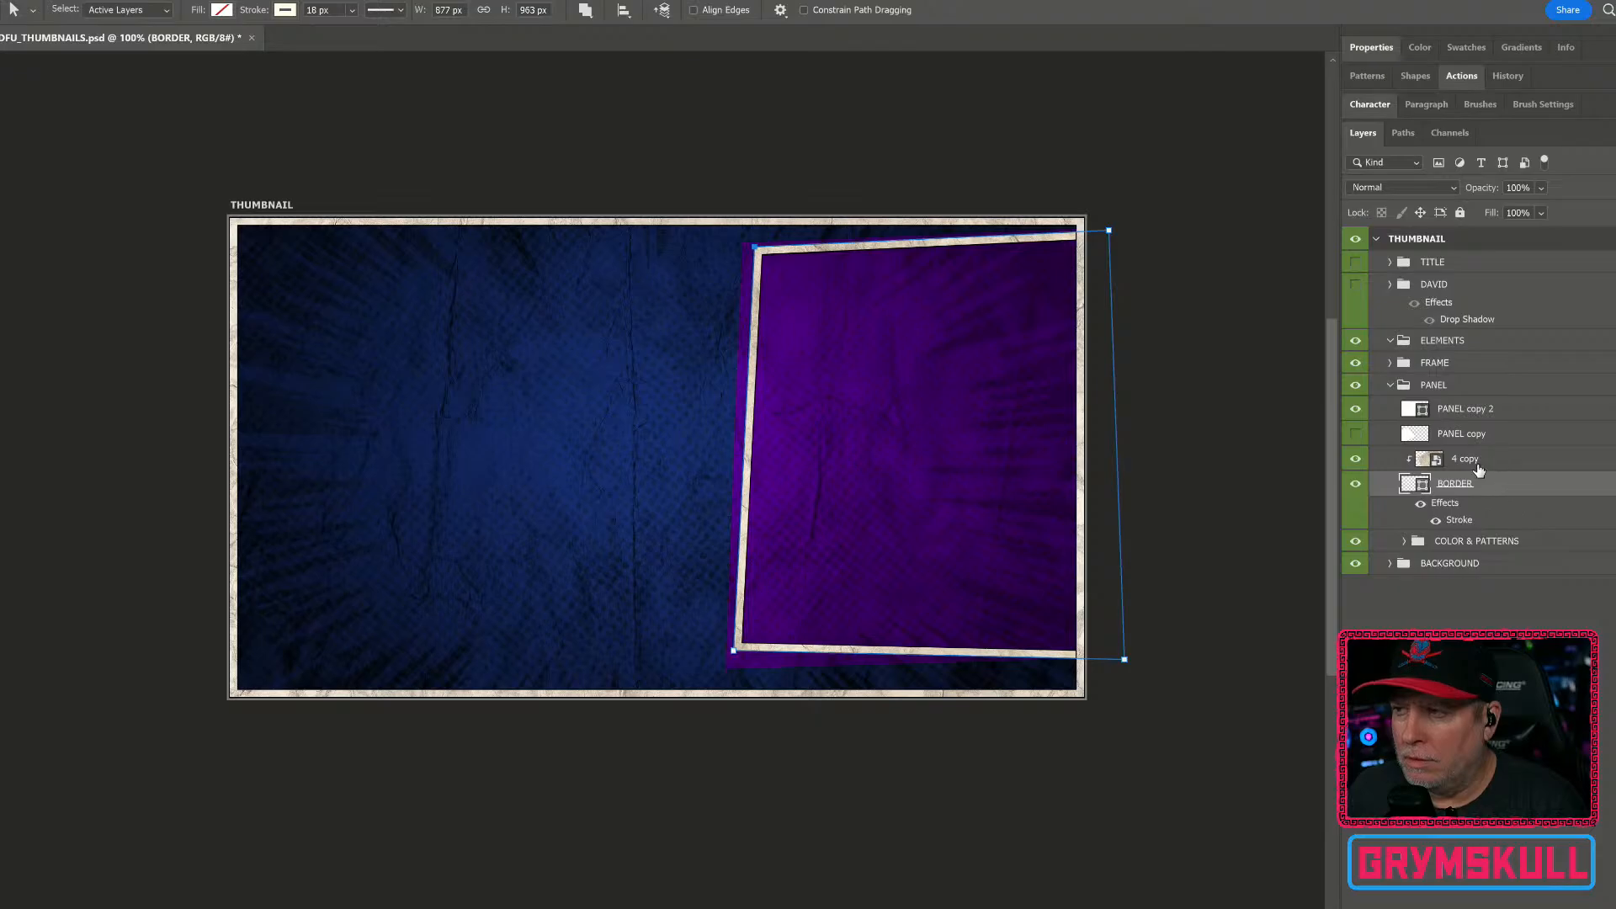
pyautogui.moveTo(731, 653); pyautogui.dragTo(727, 653)
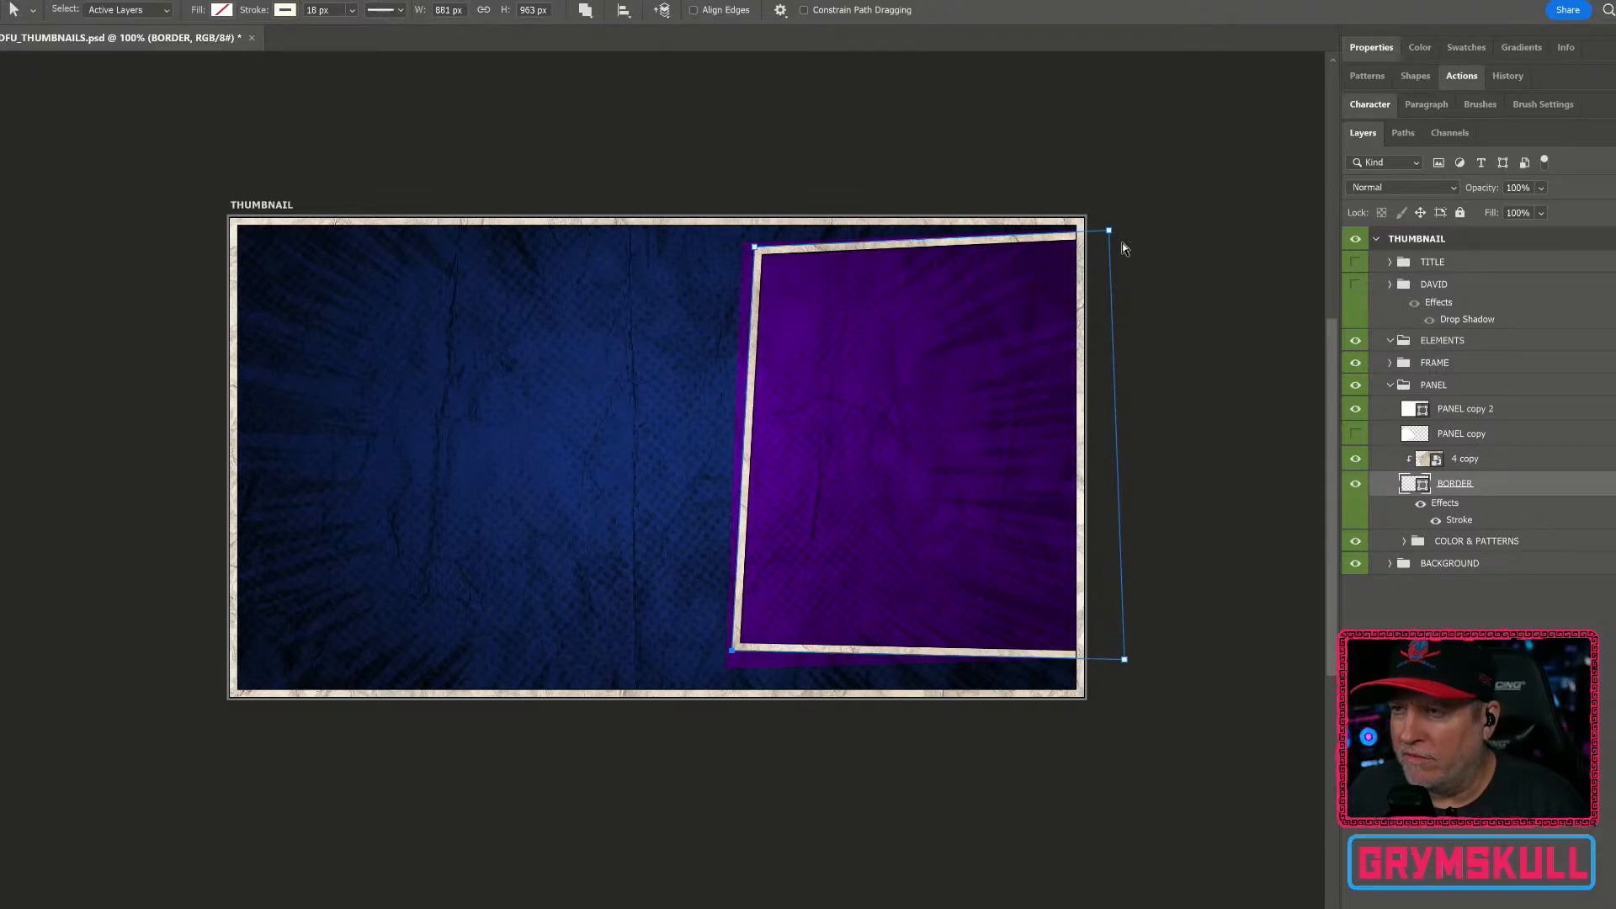
pyautogui.moveTo(1109, 230); pyautogui.dragTo(1108, 249)
pyautogui.moveTo(1124, 659); pyautogui.dragTo(1118, 620)
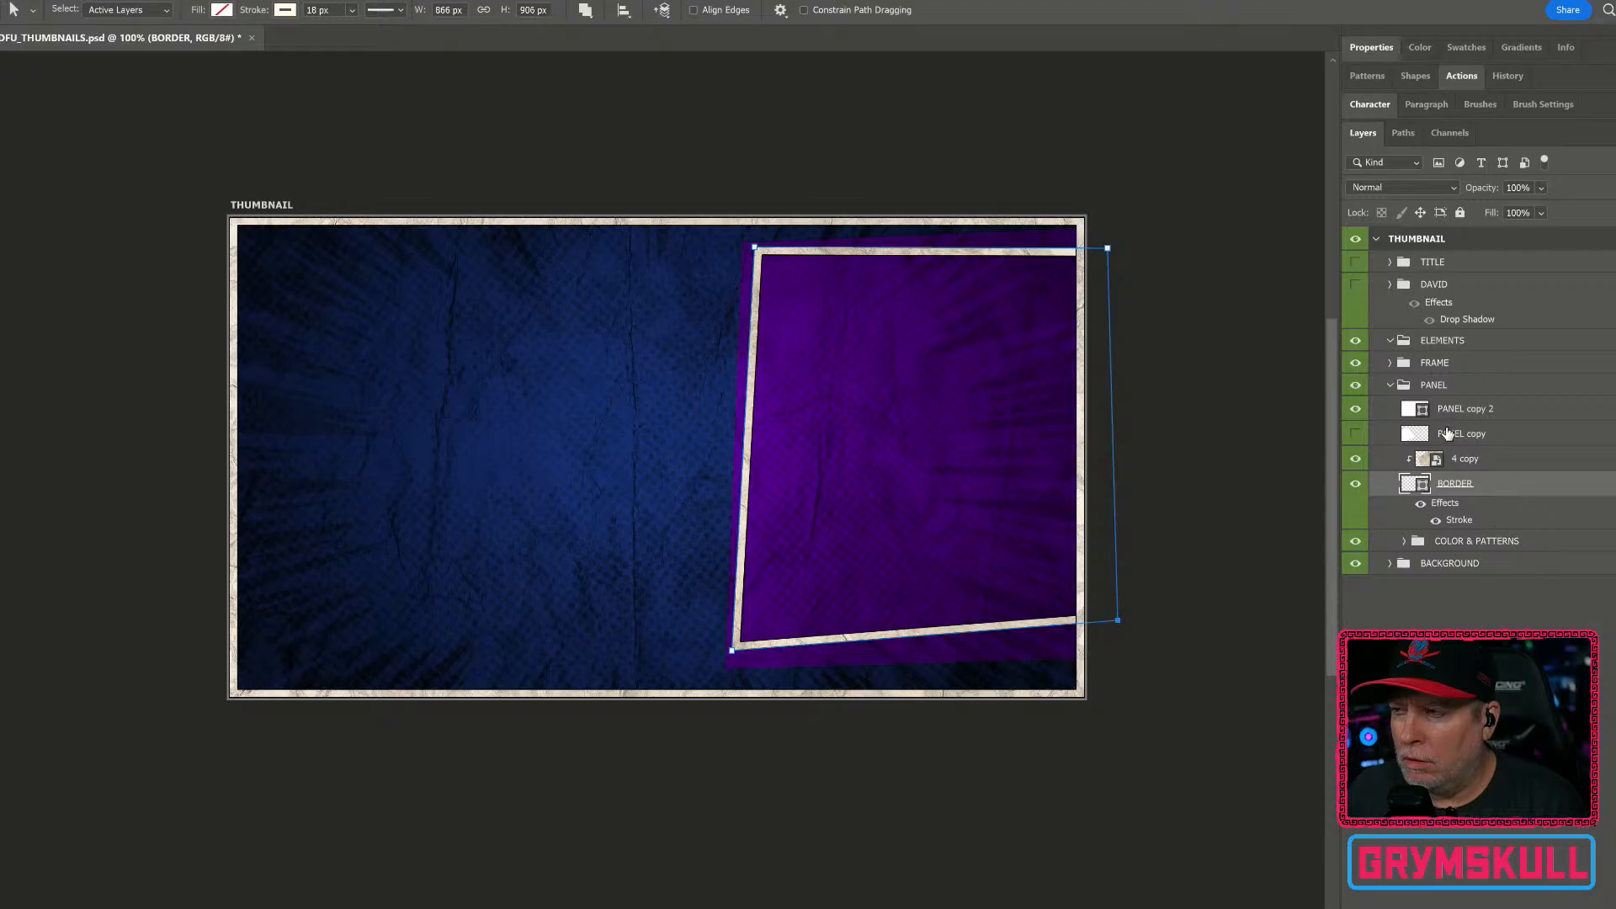
# Step: Pull the two bottom corner points of the PANEL copy 2 shape inward toward the border's slanted lower edge
pyautogui.click(1482, 411)
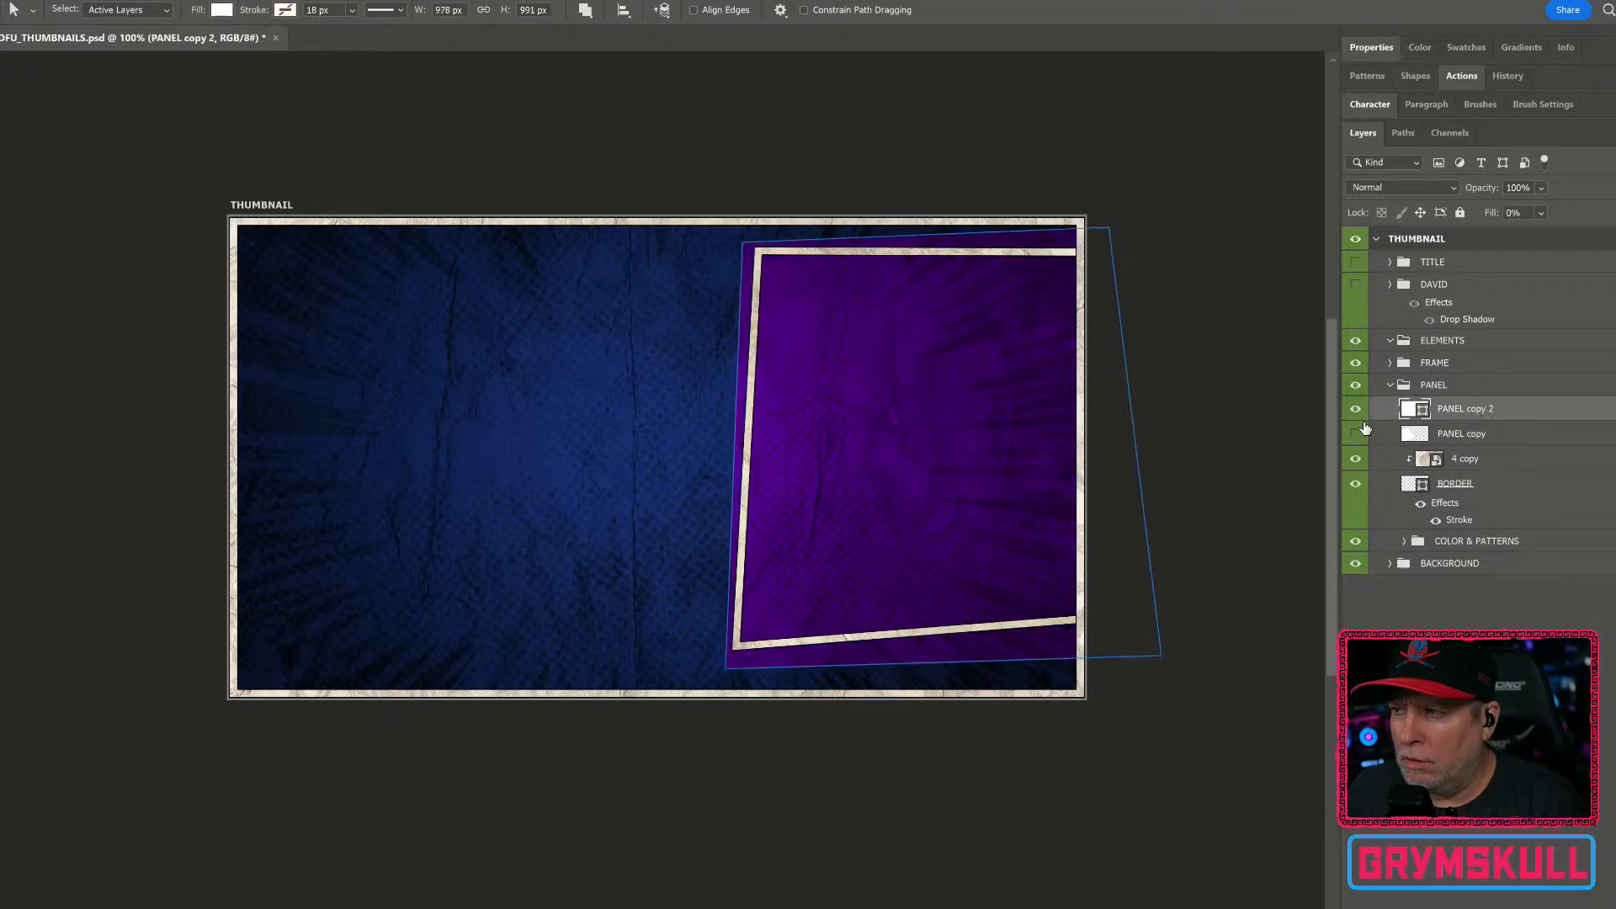
pyautogui.click(1144, 658)
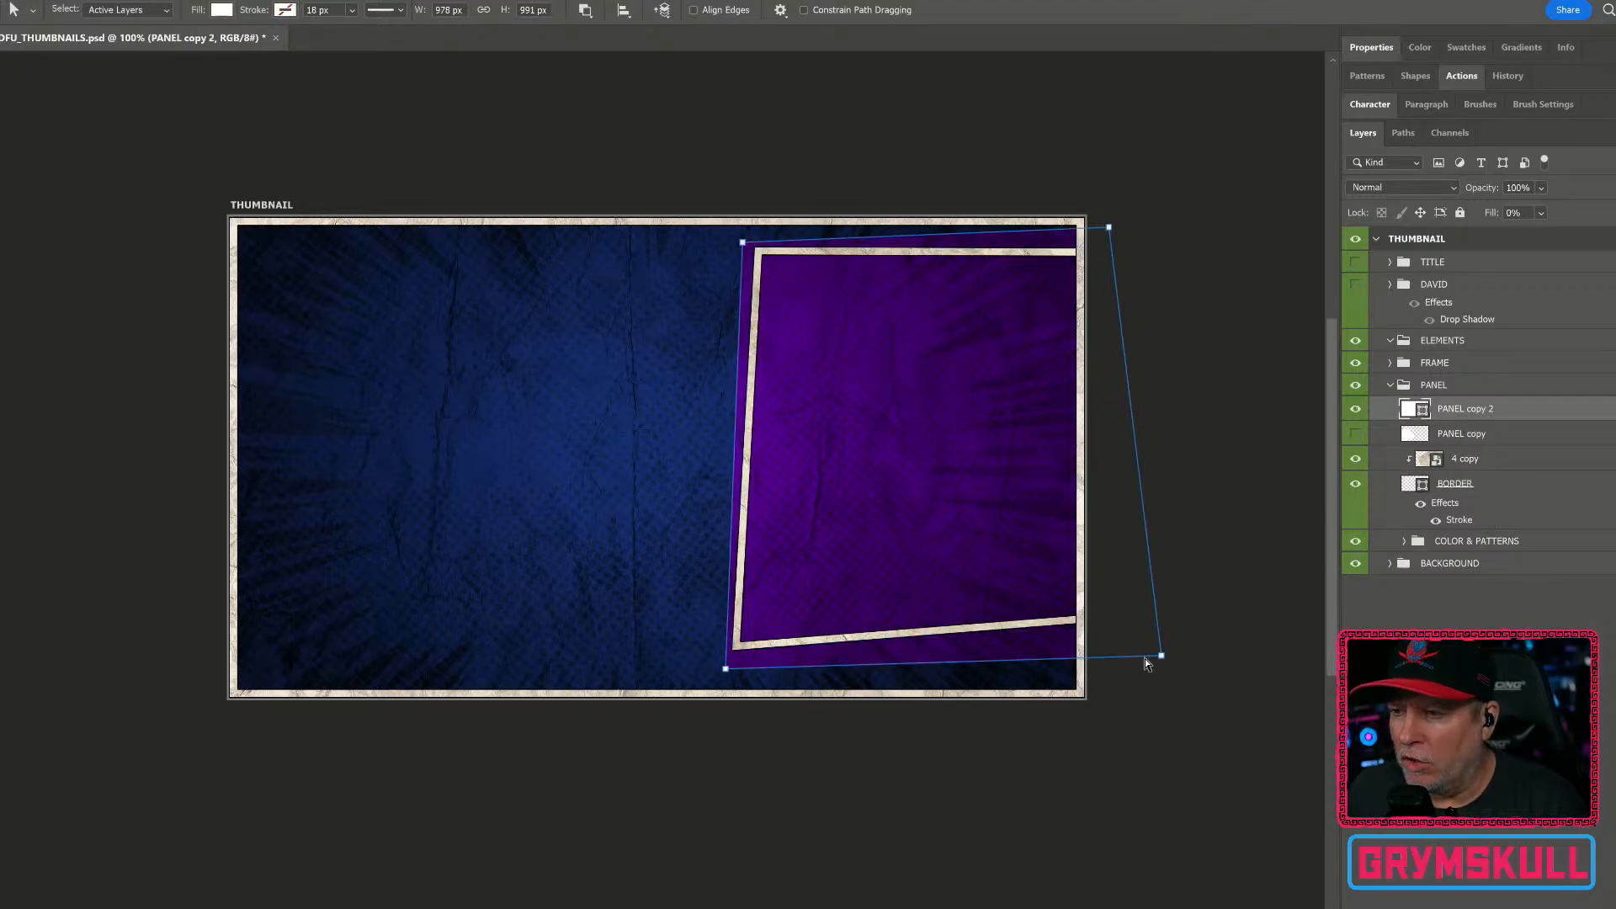
pyautogui.moveTo(1161, 654); pyautogui.dragTo(1150, 606)
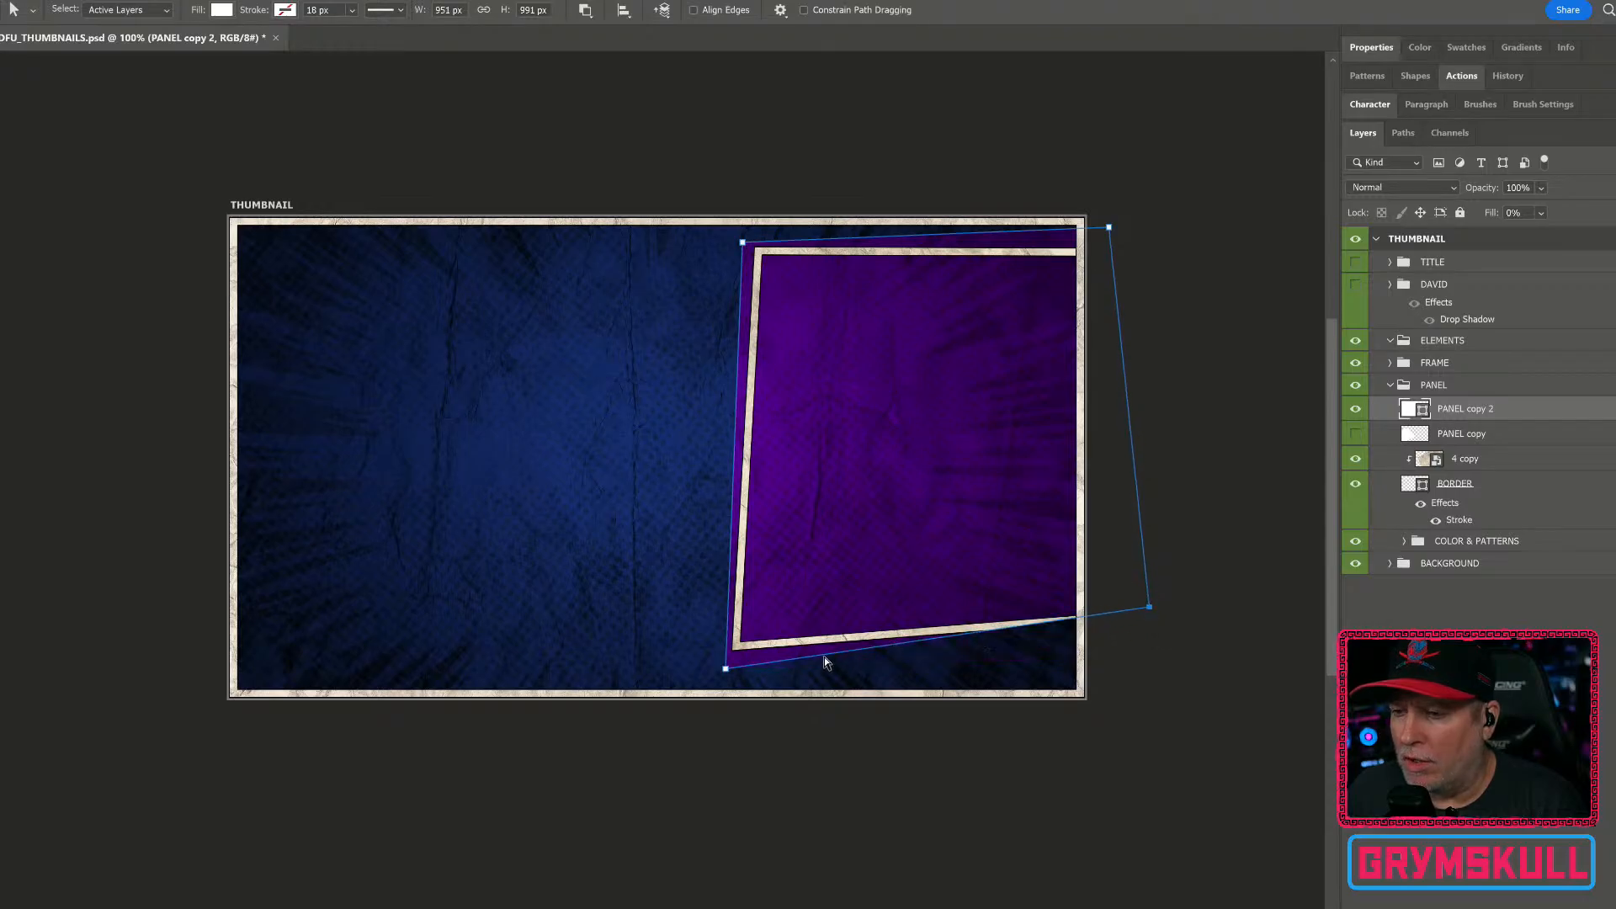
pyautogui.moveTo(725, 669); pyautogui.dragTo(733, 655)
pyautogui.moveTo(1148, 606); pyautogui.dragTo(1152, 627)
pyautogui.press('Return')
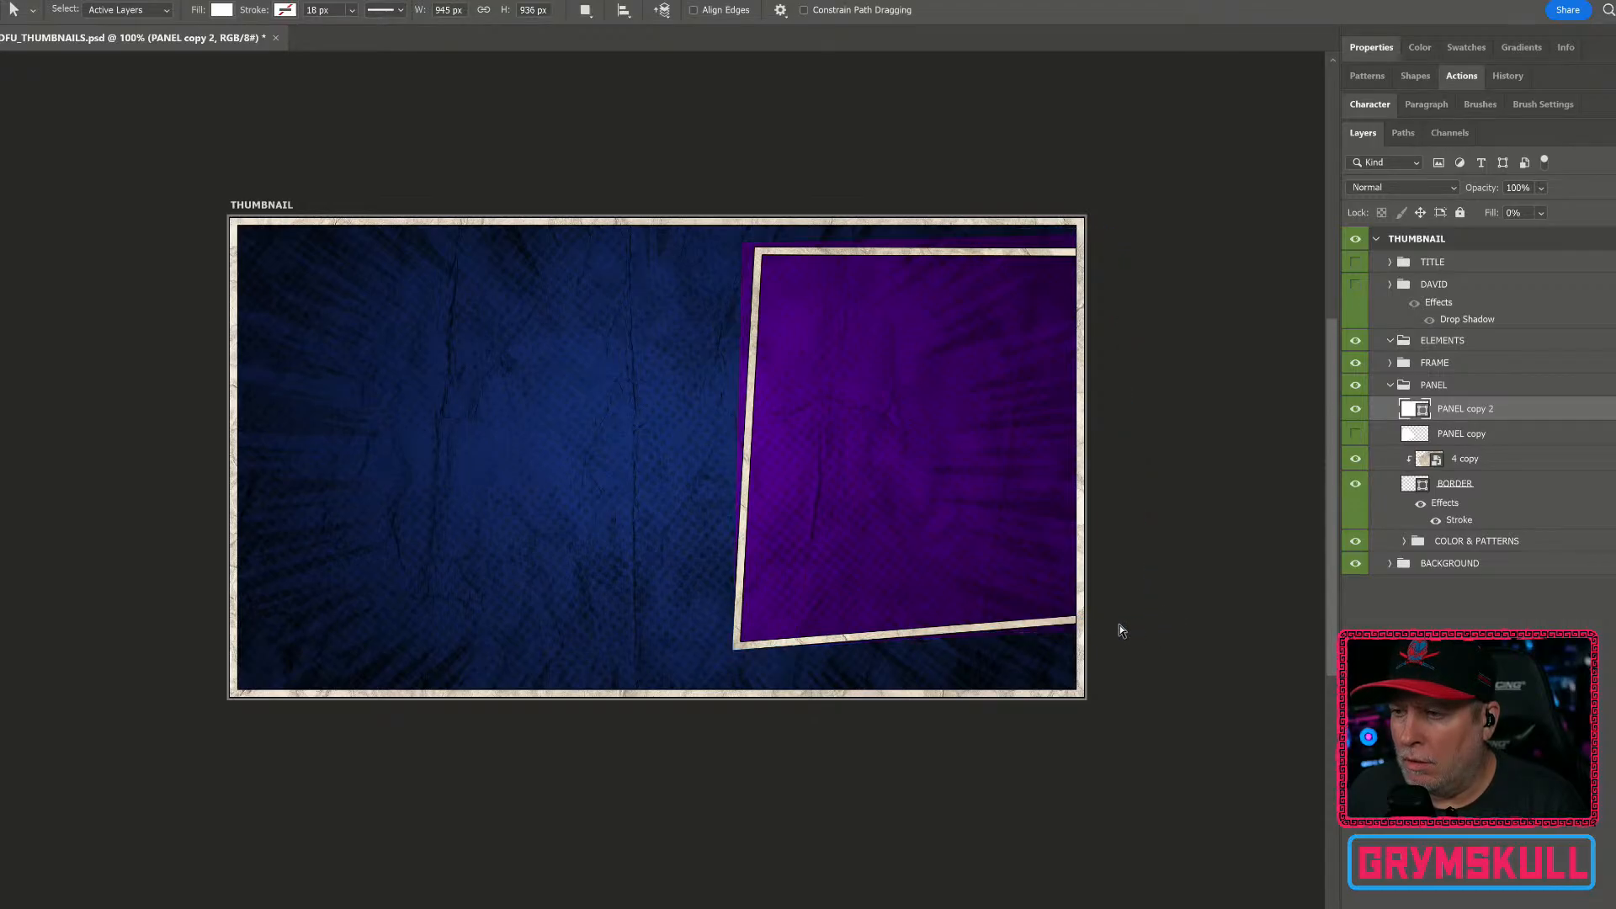
# Step: Fit the remaining corner points of the PANEL copy 2 shape to the border outline, making it about 935 by 906 px, and deselect it
pyautogui.click(1058, 631)
pyautogui.moveTo(1153, 627); pyautogui.dragTo(1149, 619)
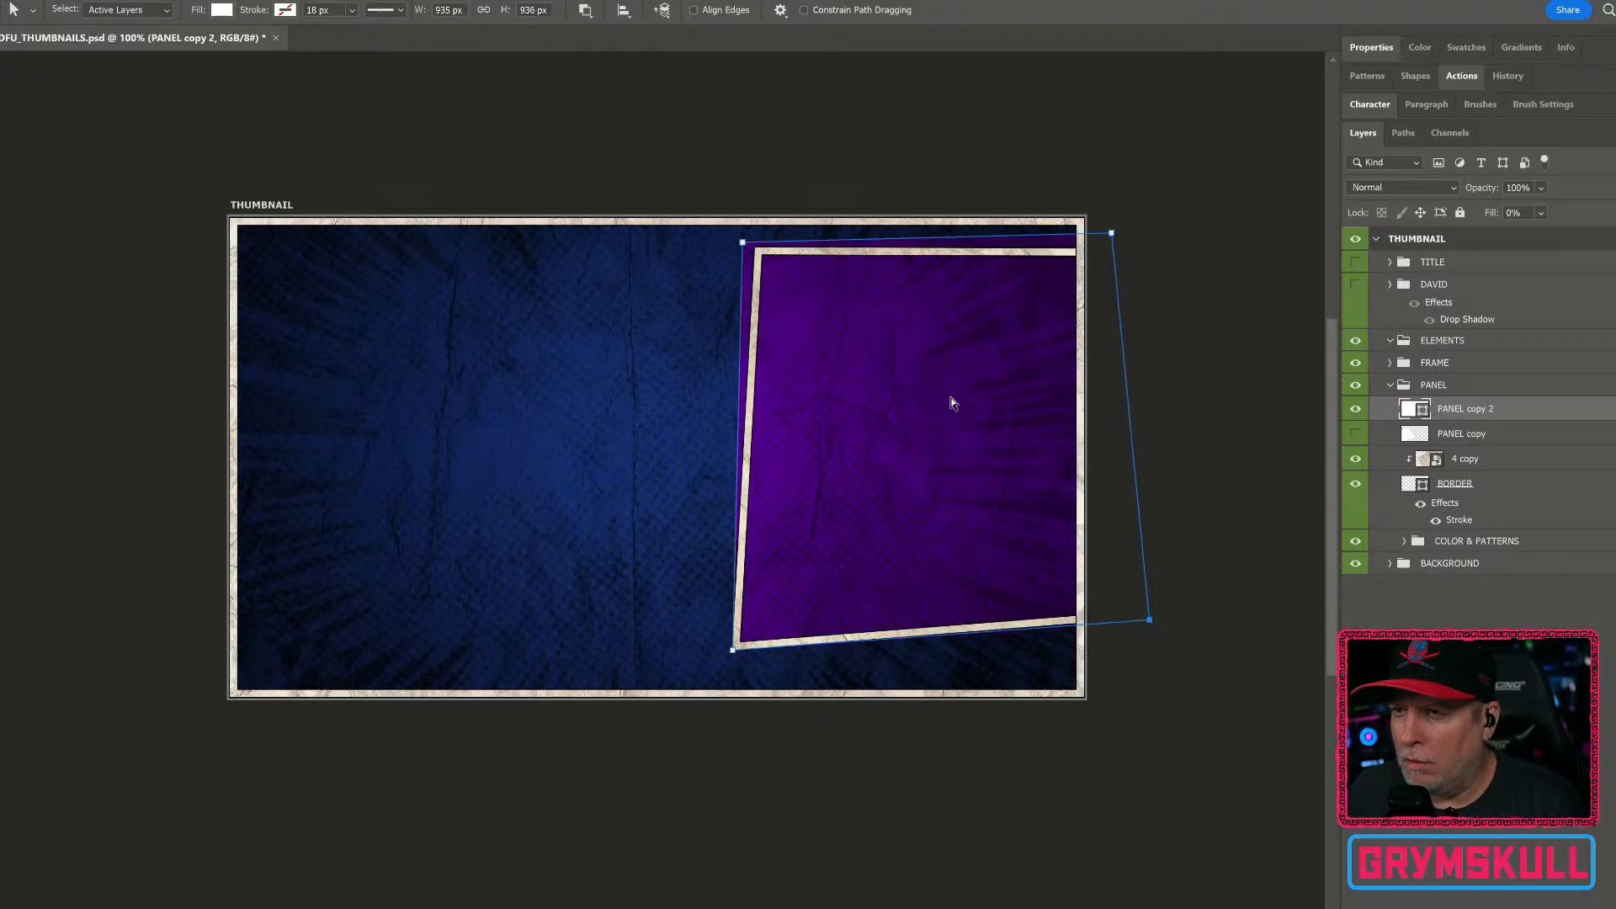
pyautogui.moveTo(742, 242); pyautogui.dragTo(755, 248)
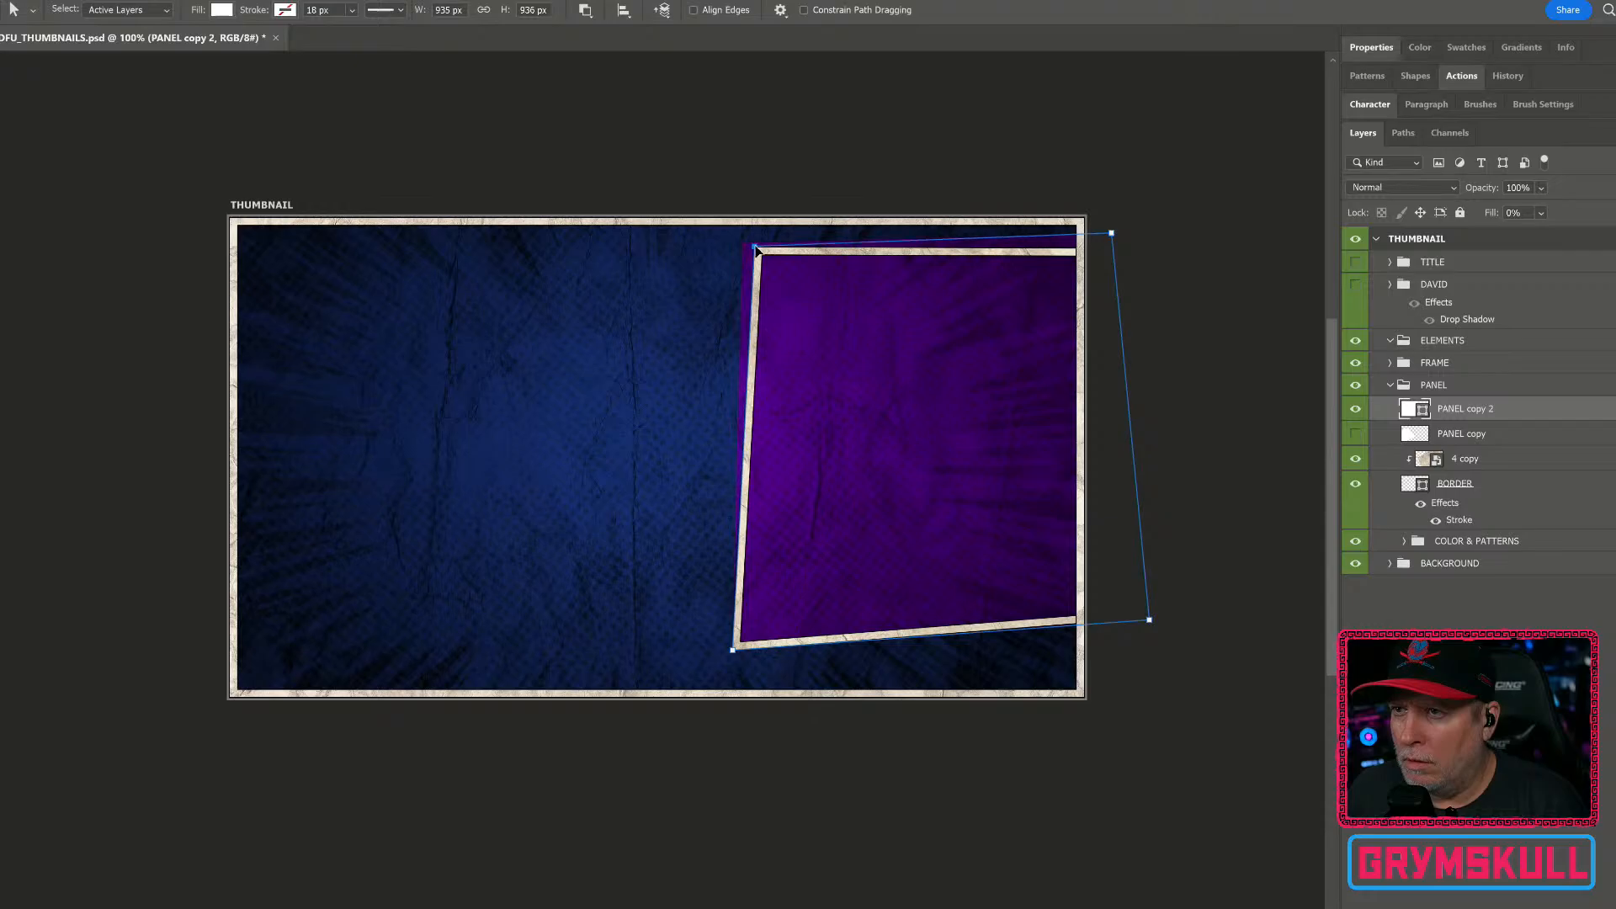
pyautogui.moveTo(1111, 234); pyautogui.dragTo(1093, 249)
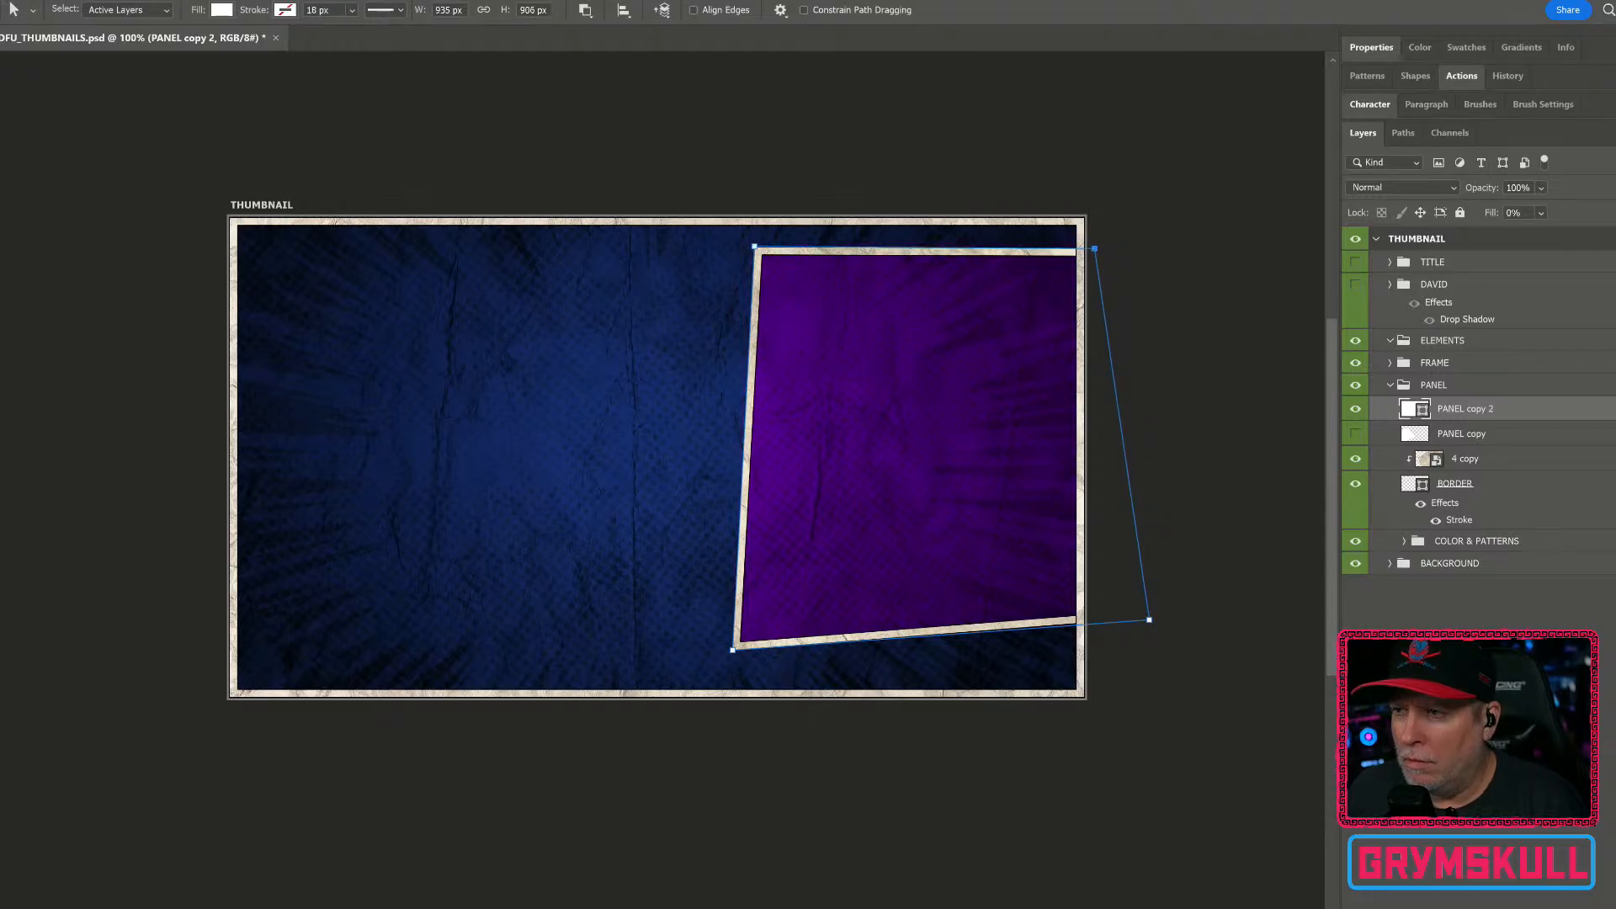
pyautogui.click(1465, 673)
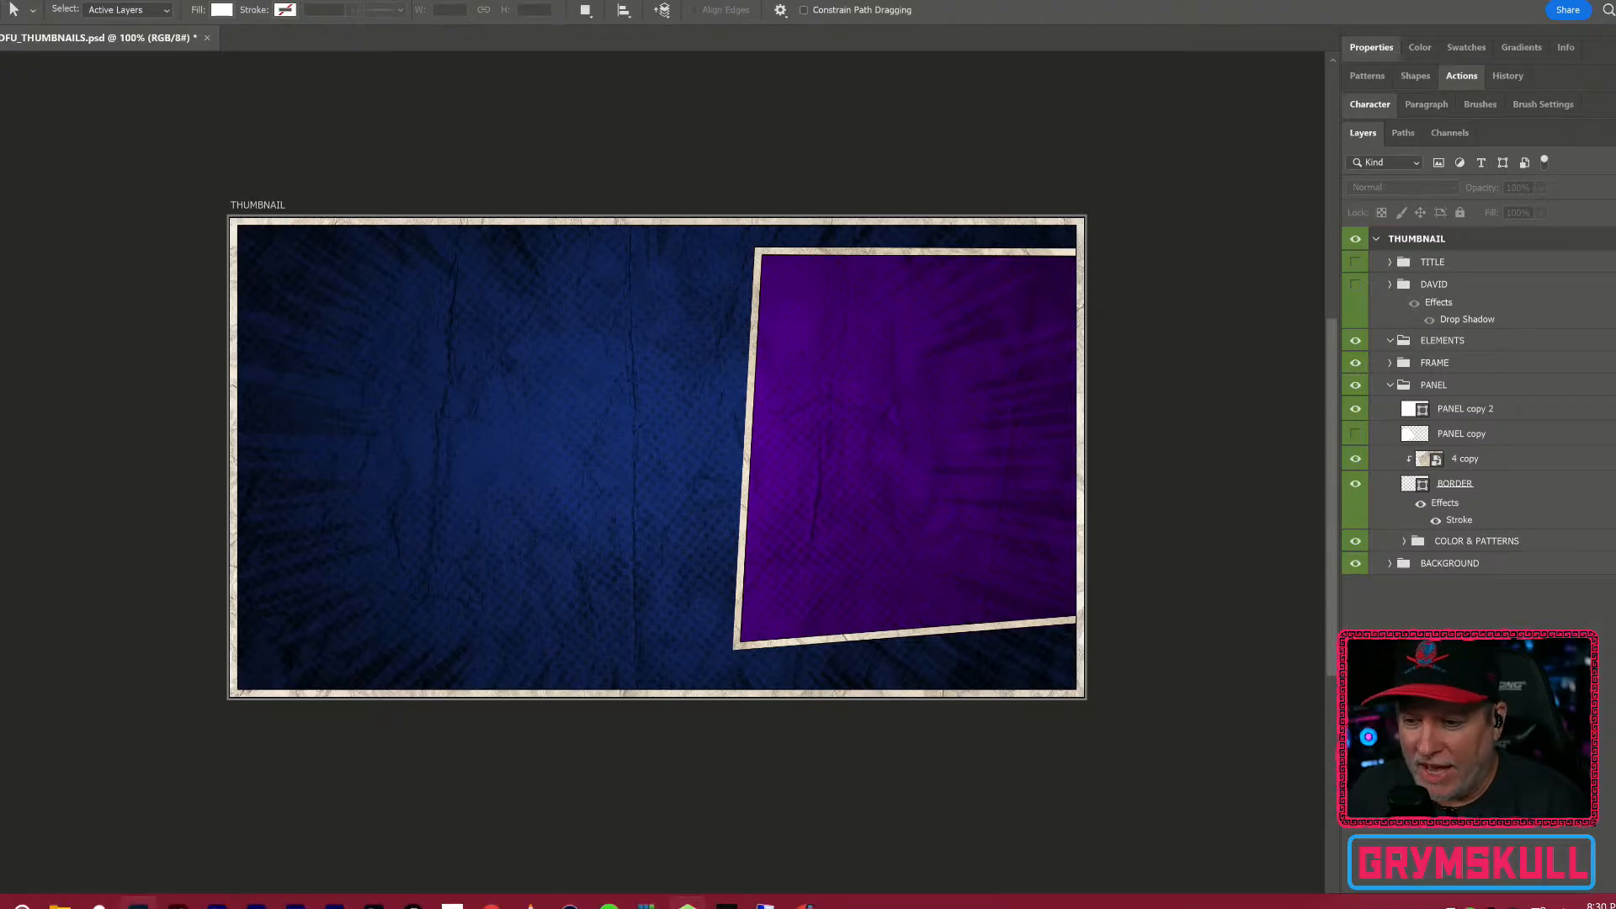
# Step: Show and expand the portrait group and preview its YOUR PHOTO, Layer 7 and merged comic panel layers one at a time, hiding each again
pyautogui.click(1355, 284)
pyautogui.click(1391, 285)
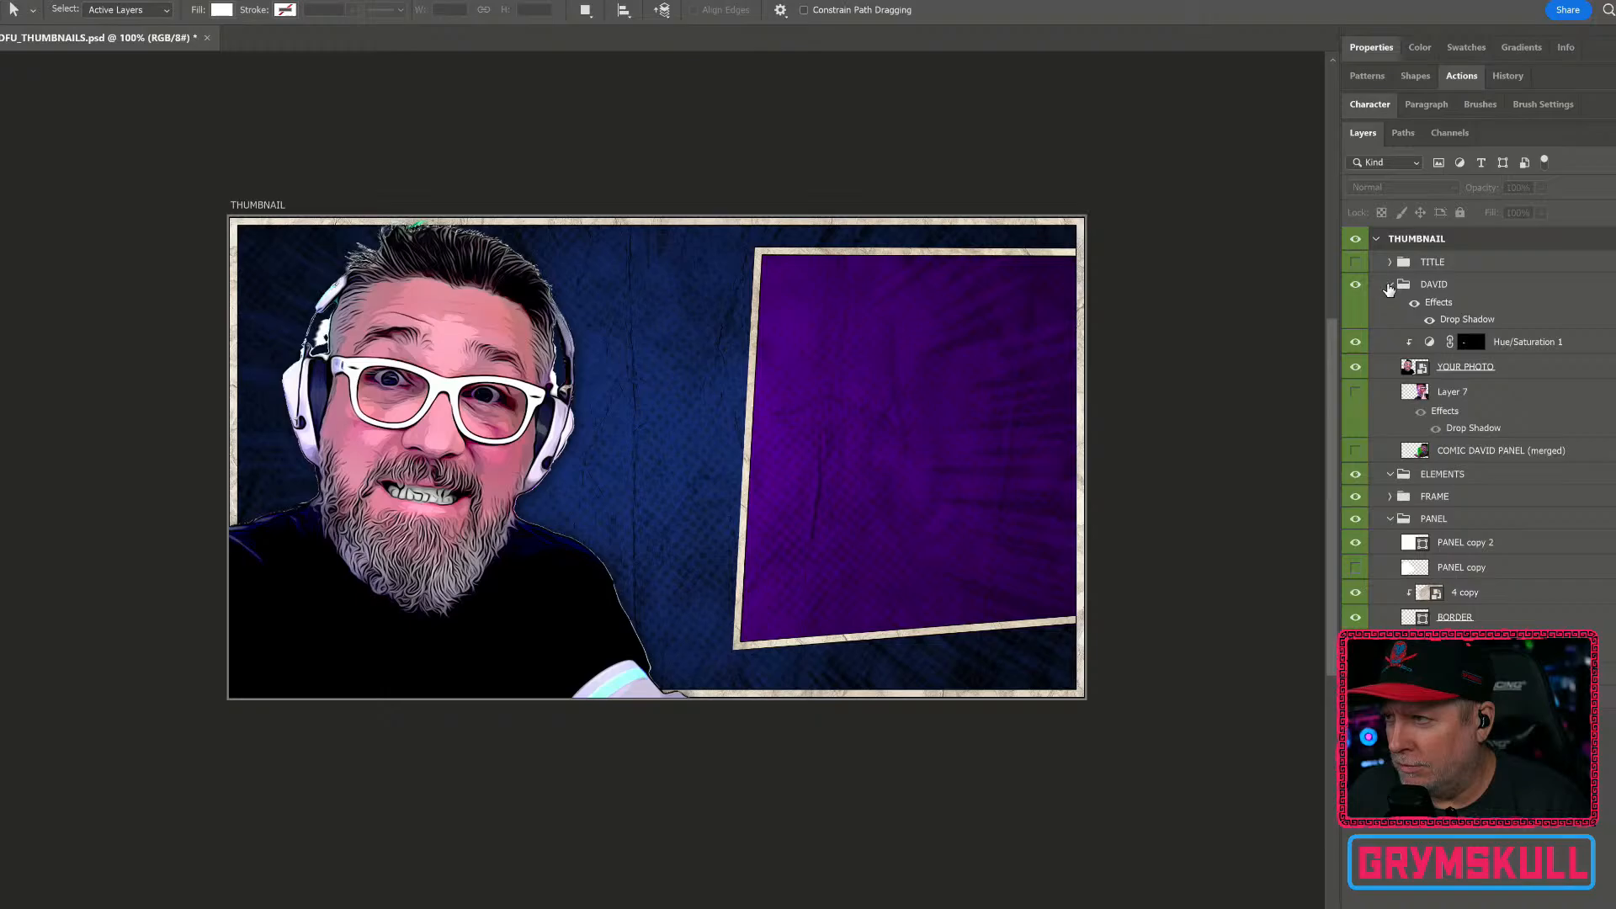
pyautogui.click(1355, 368)
pyautogui.click(1355, 393)
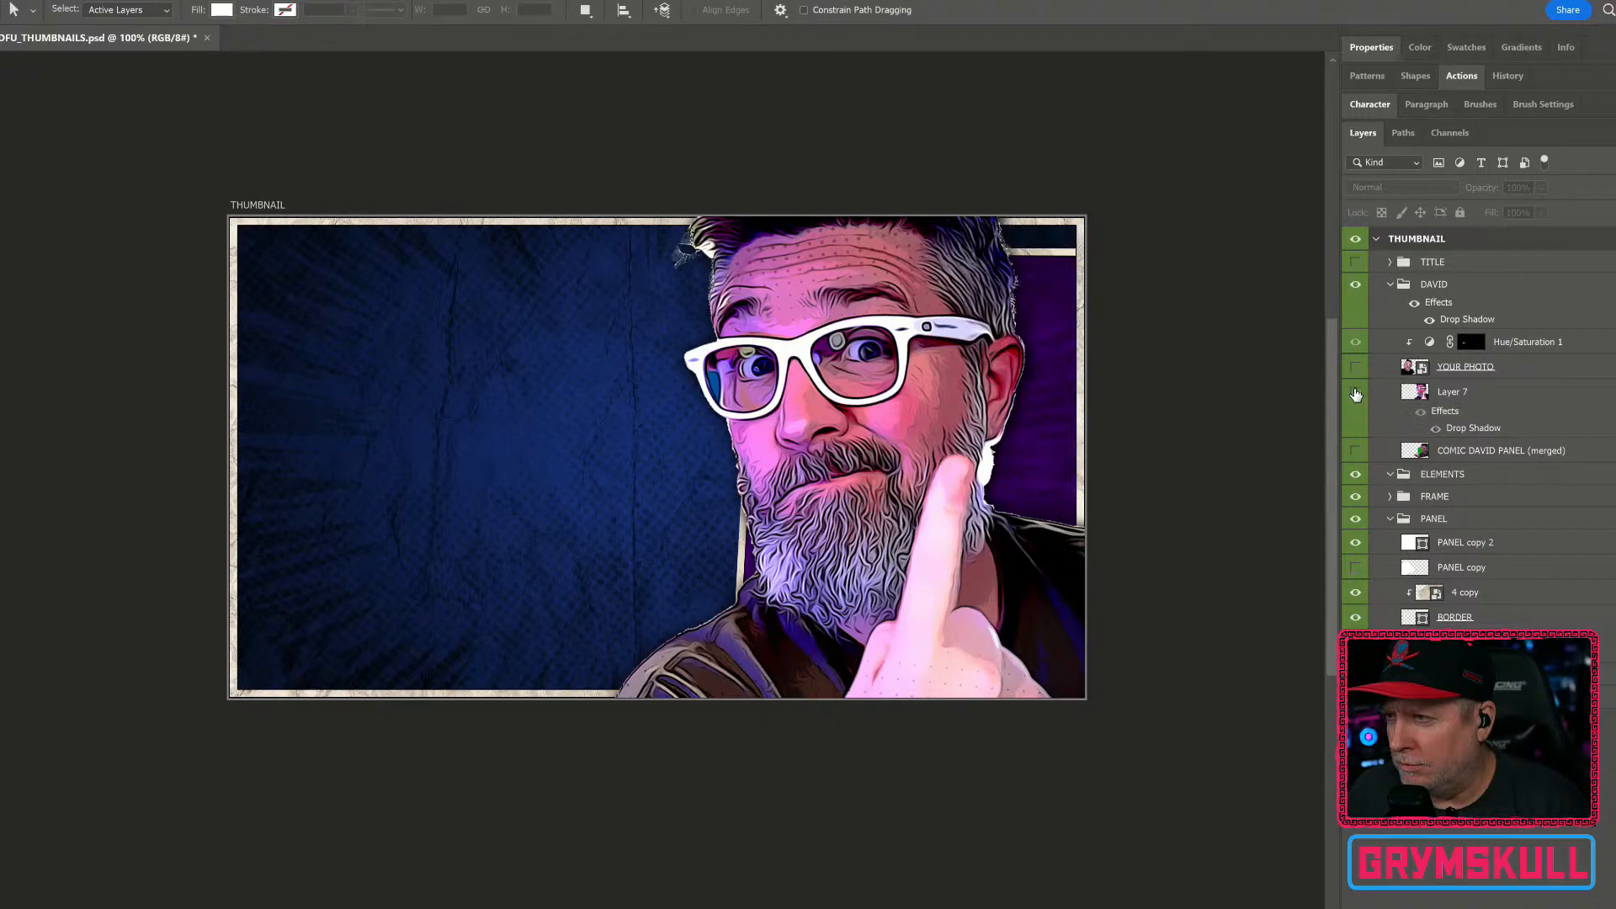
pyautogui.click(1355, 392)
pyautogui.click(1356, 453)
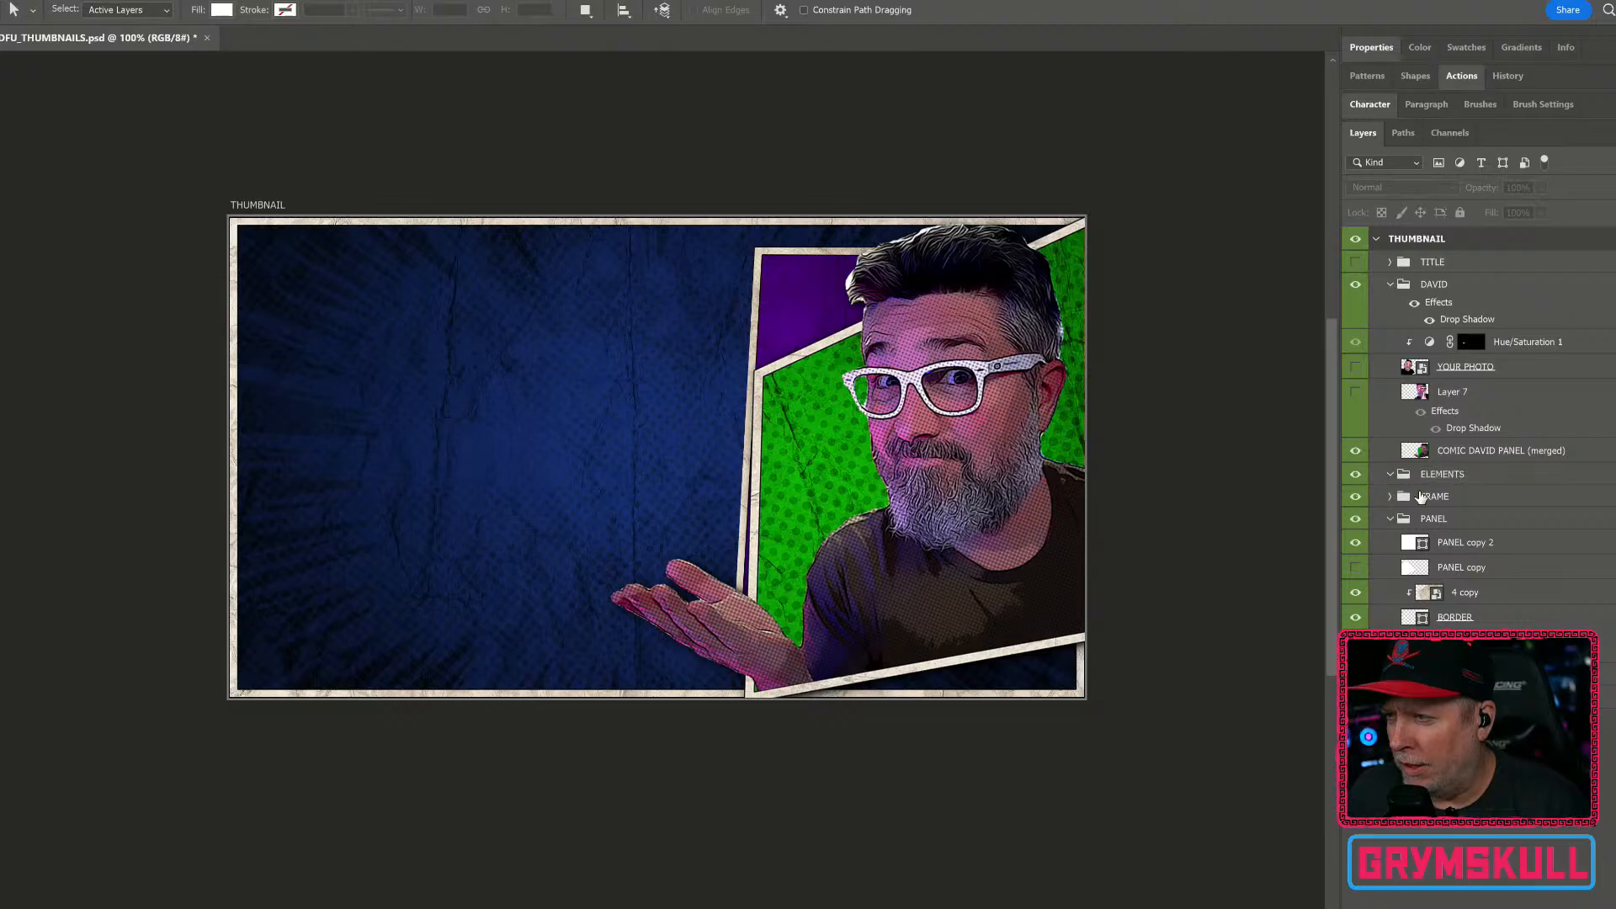
pyautogui.click(1523, 458)
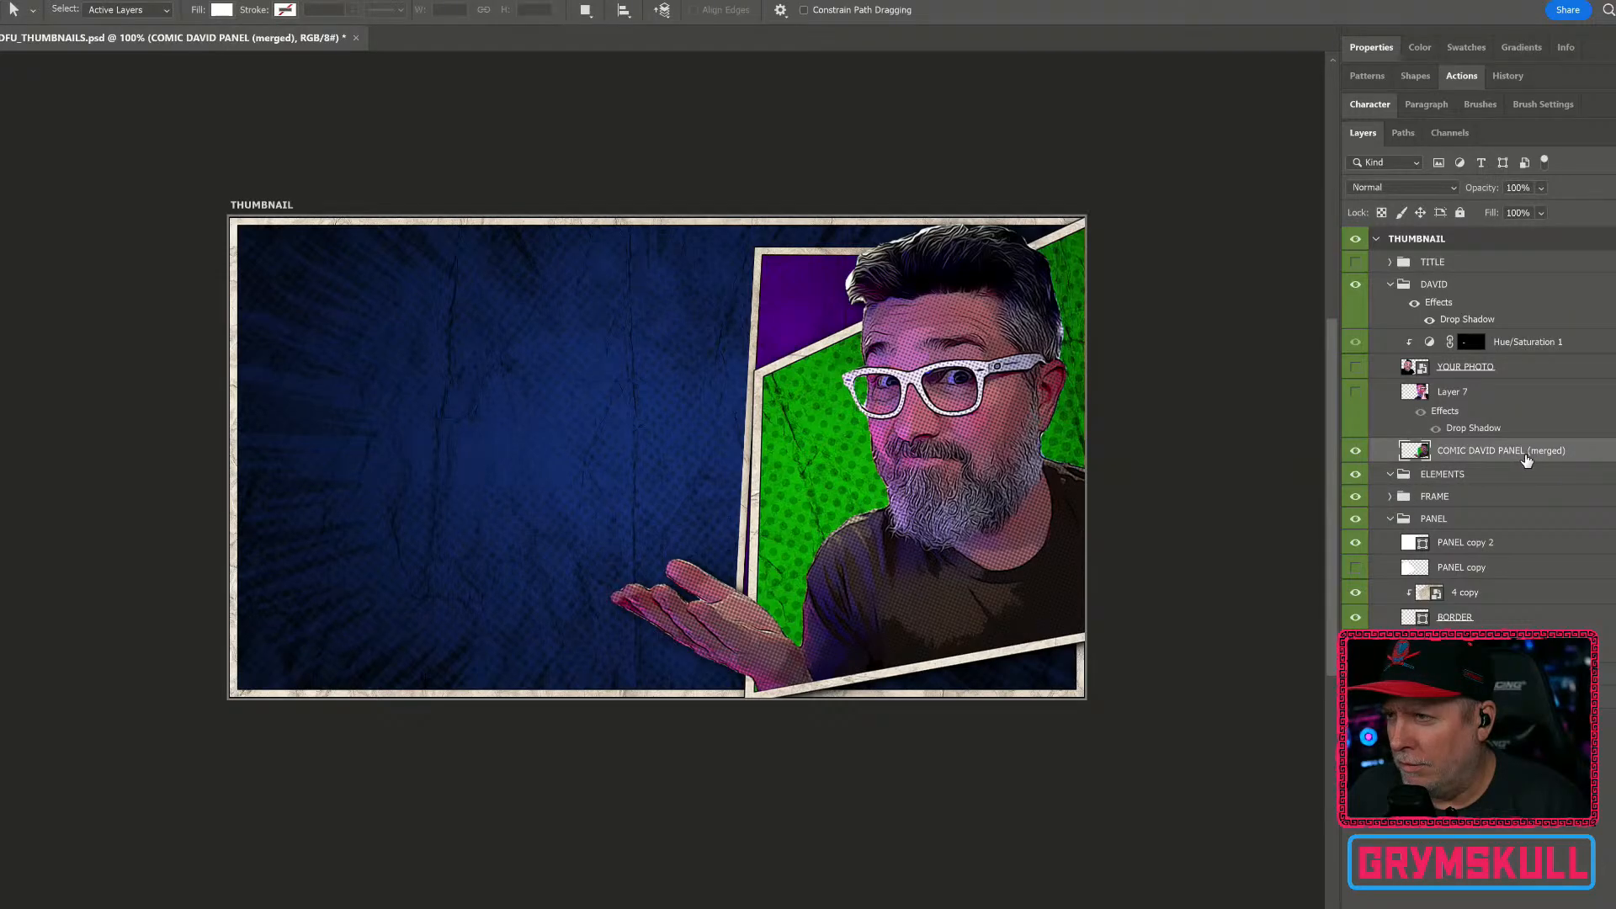
pyautogui.click(1352, 454)
pyautogui.click(1353, 453)
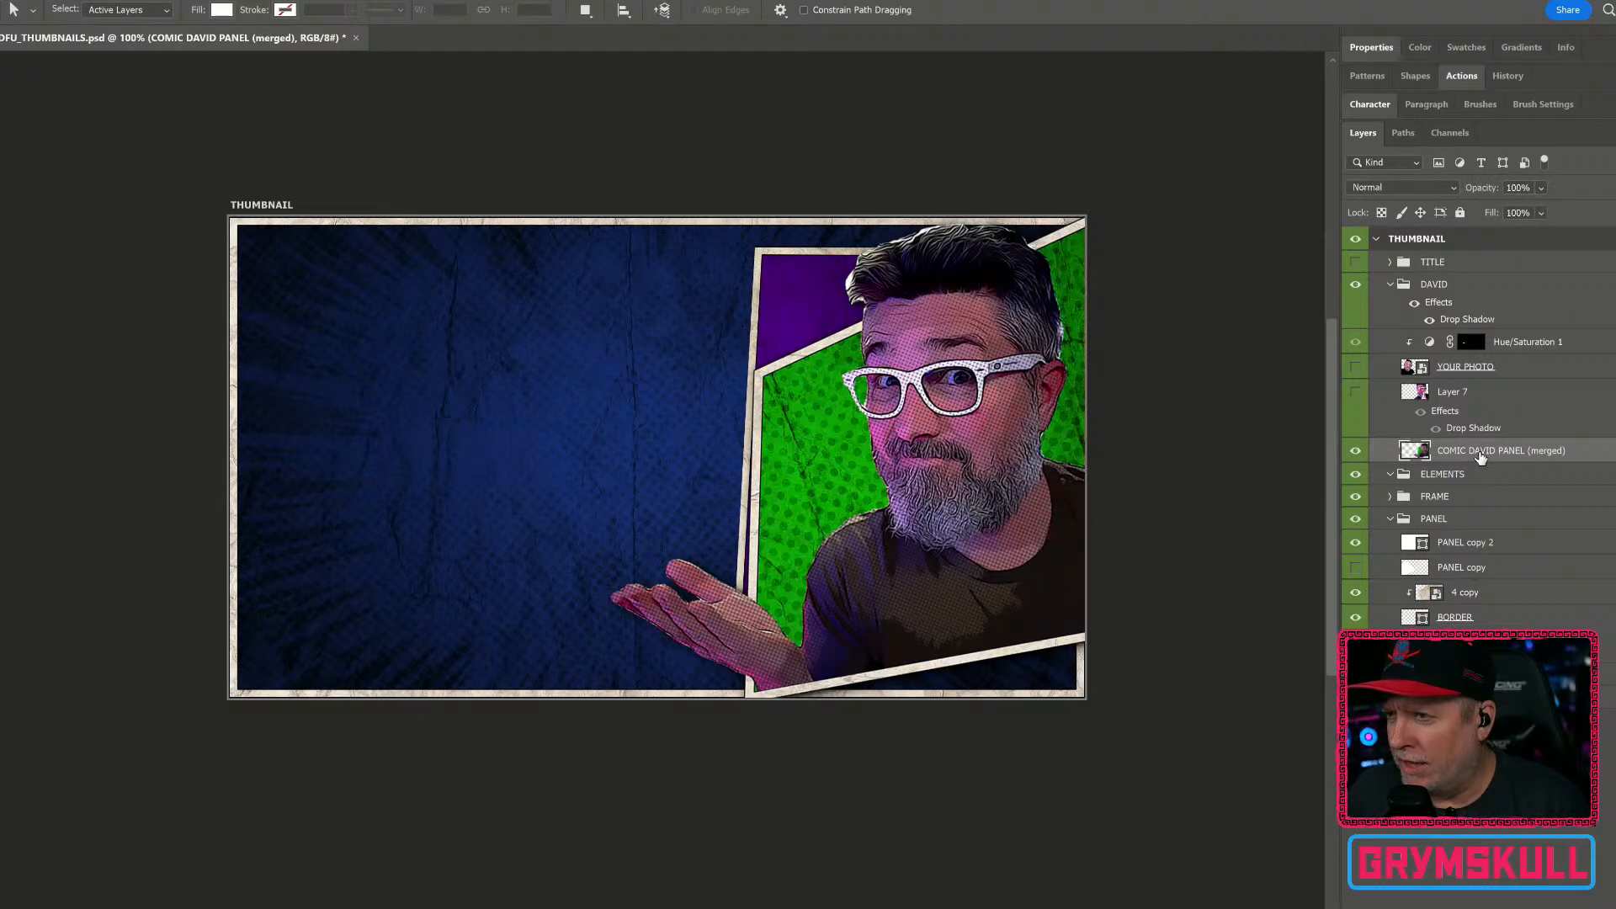
pyautogui.click(1355, 451)
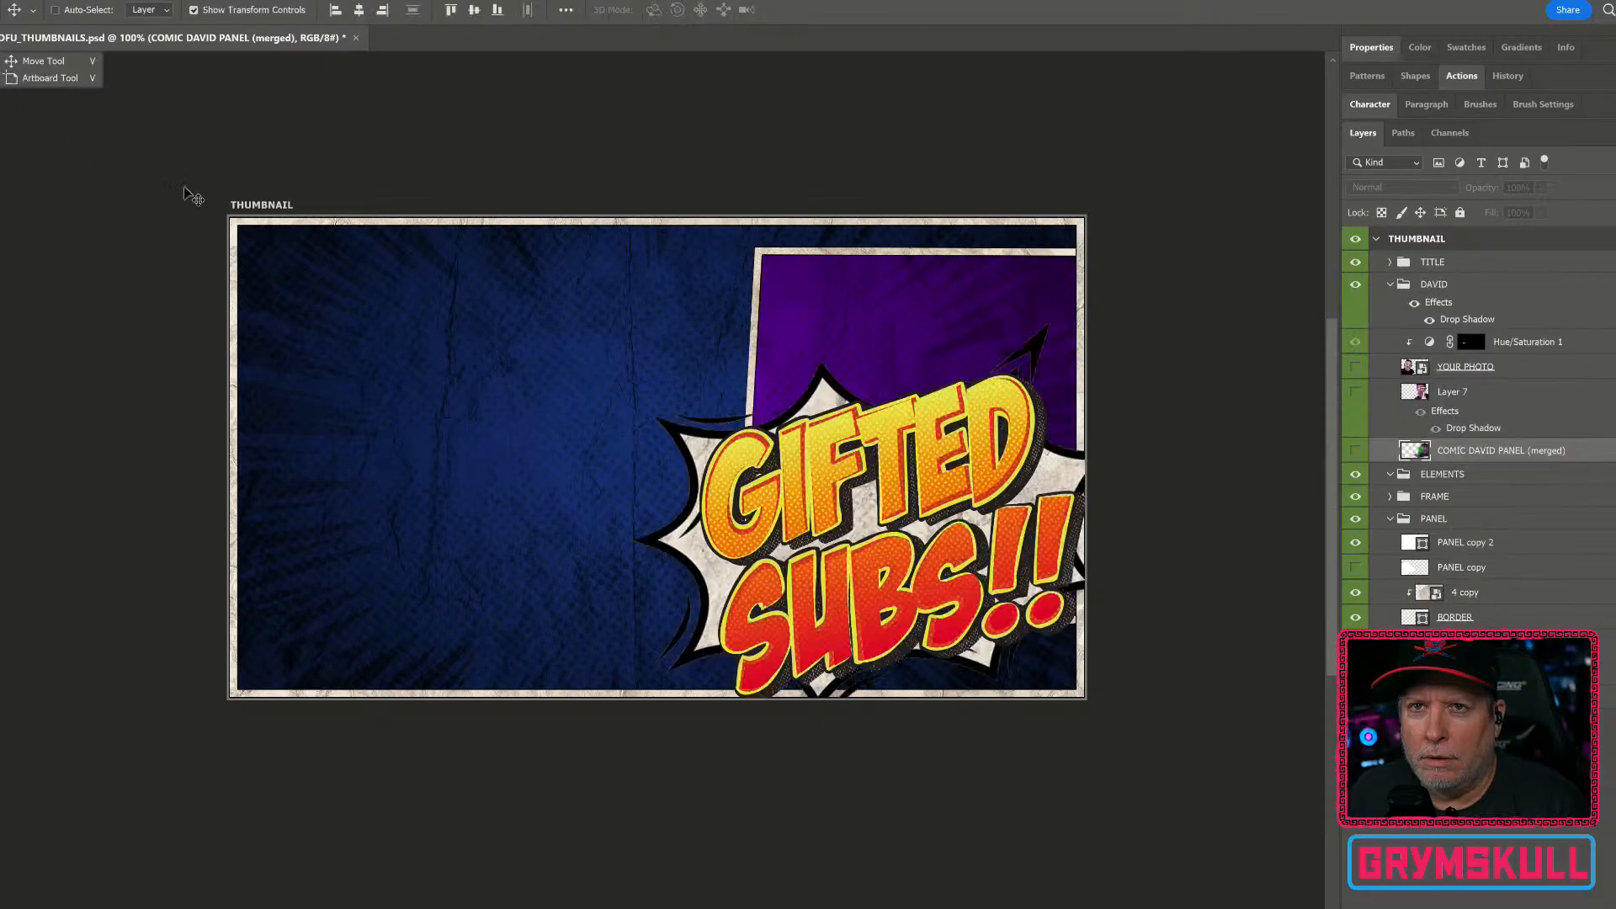
# Step: Move the GIFTED SUBS!! lettering and its white starburst shape from the purple panel to the thumbnail's lower-left area
pyautogui.keyDown('ctrl'); pyautogui.click(1014, 474); pyautogui.keyUp('ctrl')
pyautogui.moveTo(1014, 474); pyautogui.dragTo(618, 463)
pyautogui.moveTo(968, 522); pyautogui.dragTo(894, 526)
pyautogui.keyDown('ctrl'); pyautogui.click(1064, 488); pyautogui.keyUp('ctrl')
pyautogui.moveTo(1064, 487); pyautogui.dragTo(643, 503)
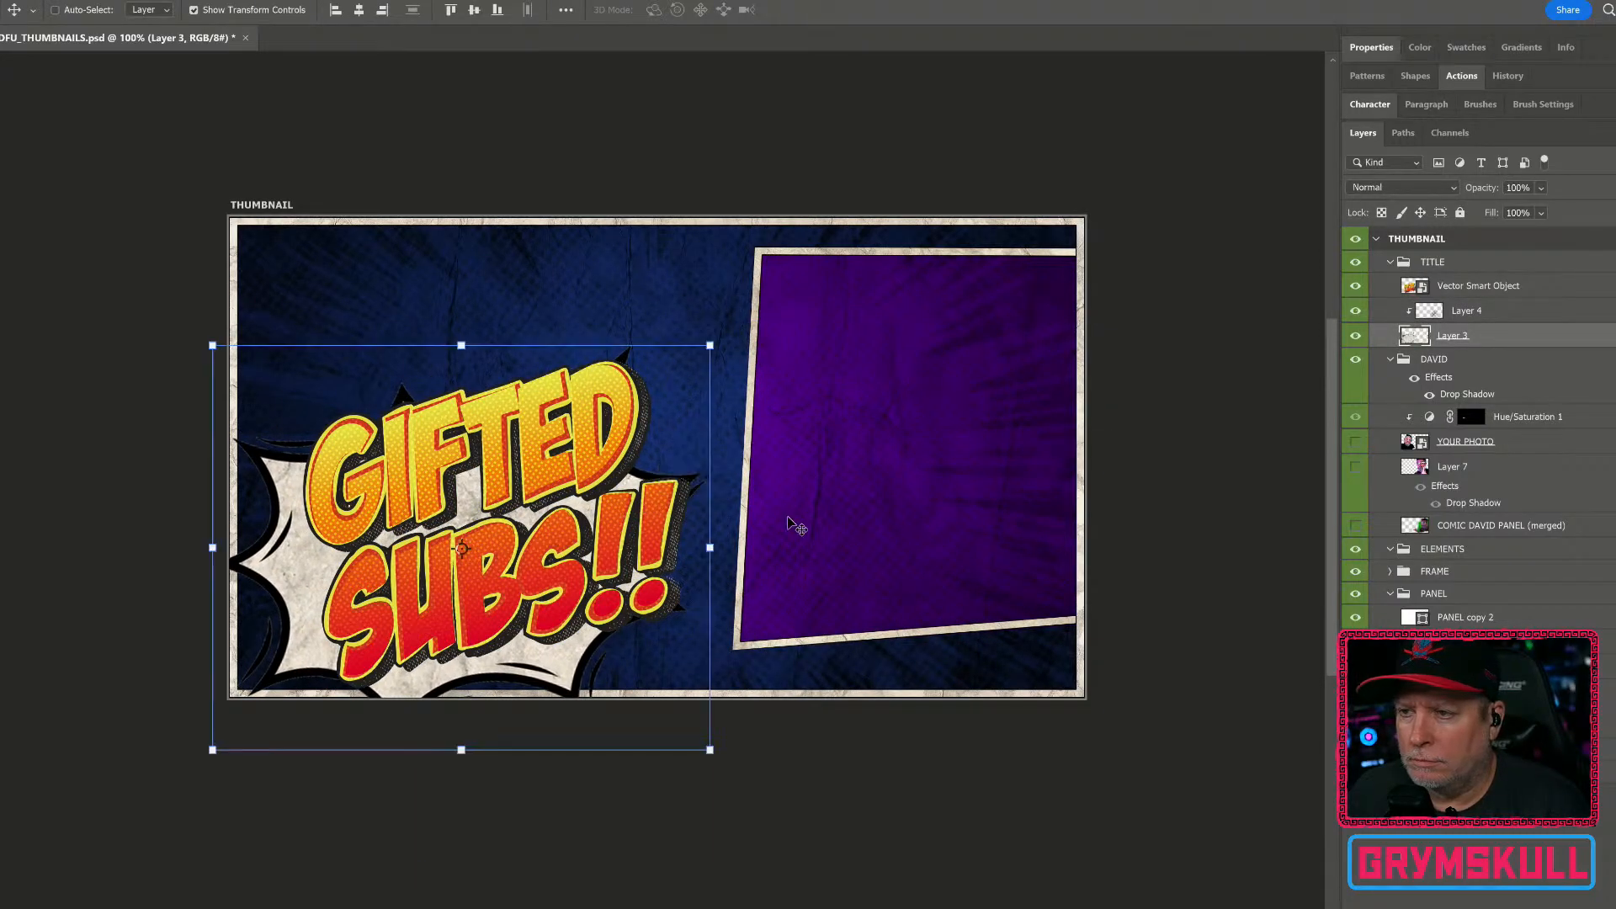
# Step: Move the clipped Layer 4 overlay texture of the TITLE group left so it lies over the relocated starburst
pyautogui.keyDown('ctrl'); pyautogui.click(796, 513); pyautogui.keyUp('ctrl')
pyautogui.click(810, 523)
pyautogui.click(883, 357)
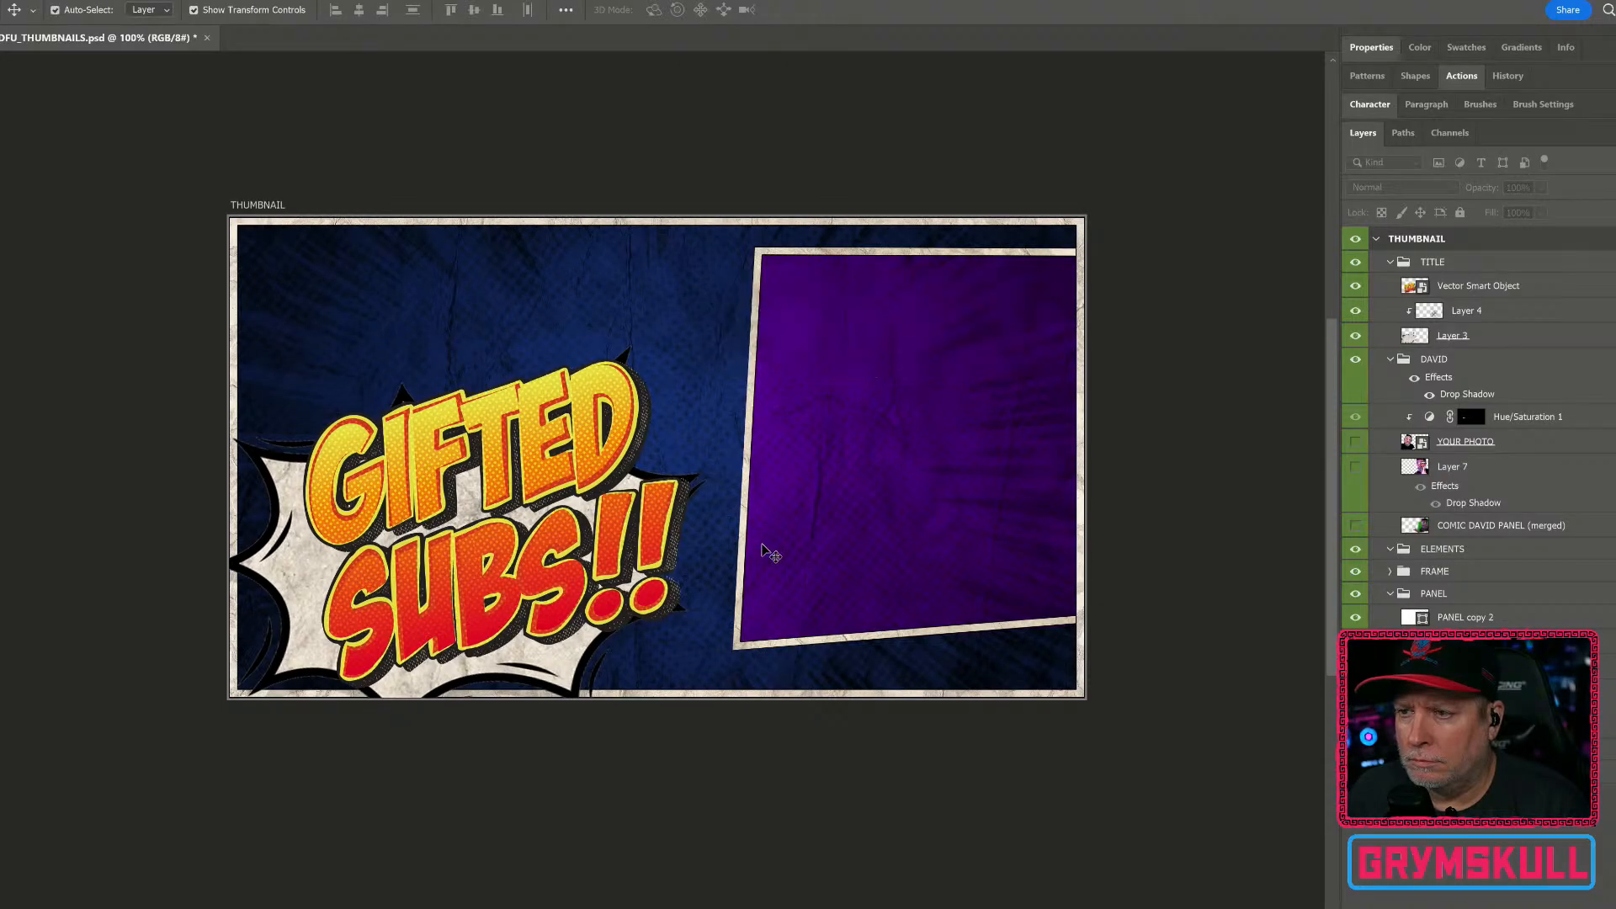
pyautogui.keyDown('ctrl'); pyautogui.click(764, 543); pyautogui.keyUp('ctrl')
pyautogui.click(1464, 312)
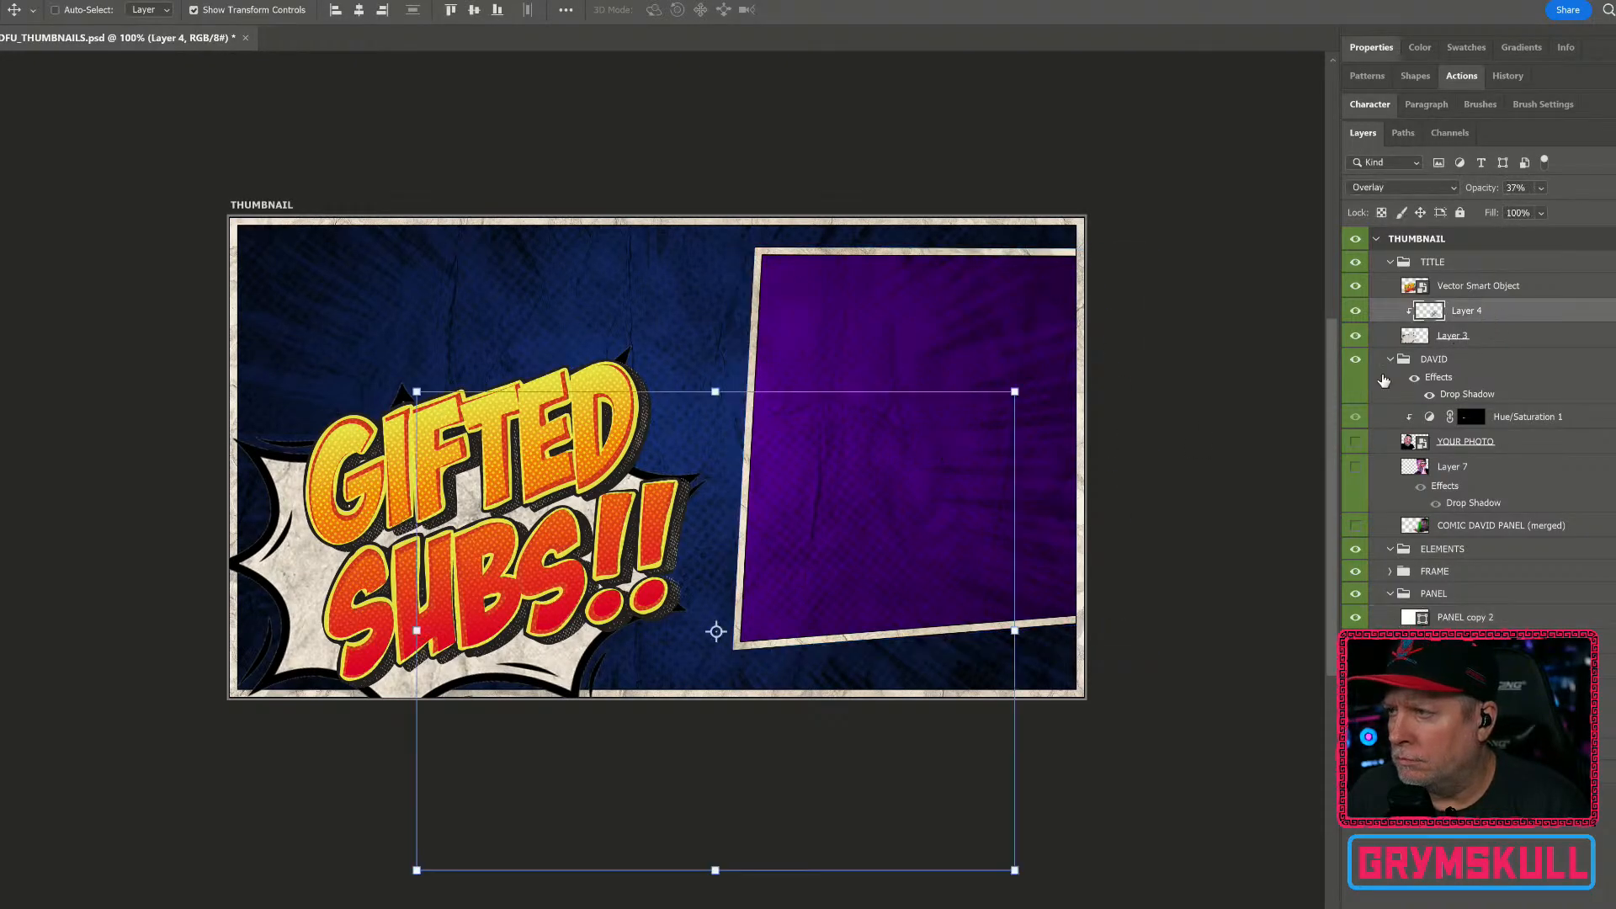
pyautogui.moveTo(793, 514); pyautogui.dragTo(493, 538)
pyautogui.hotkey('ctrl', 't')
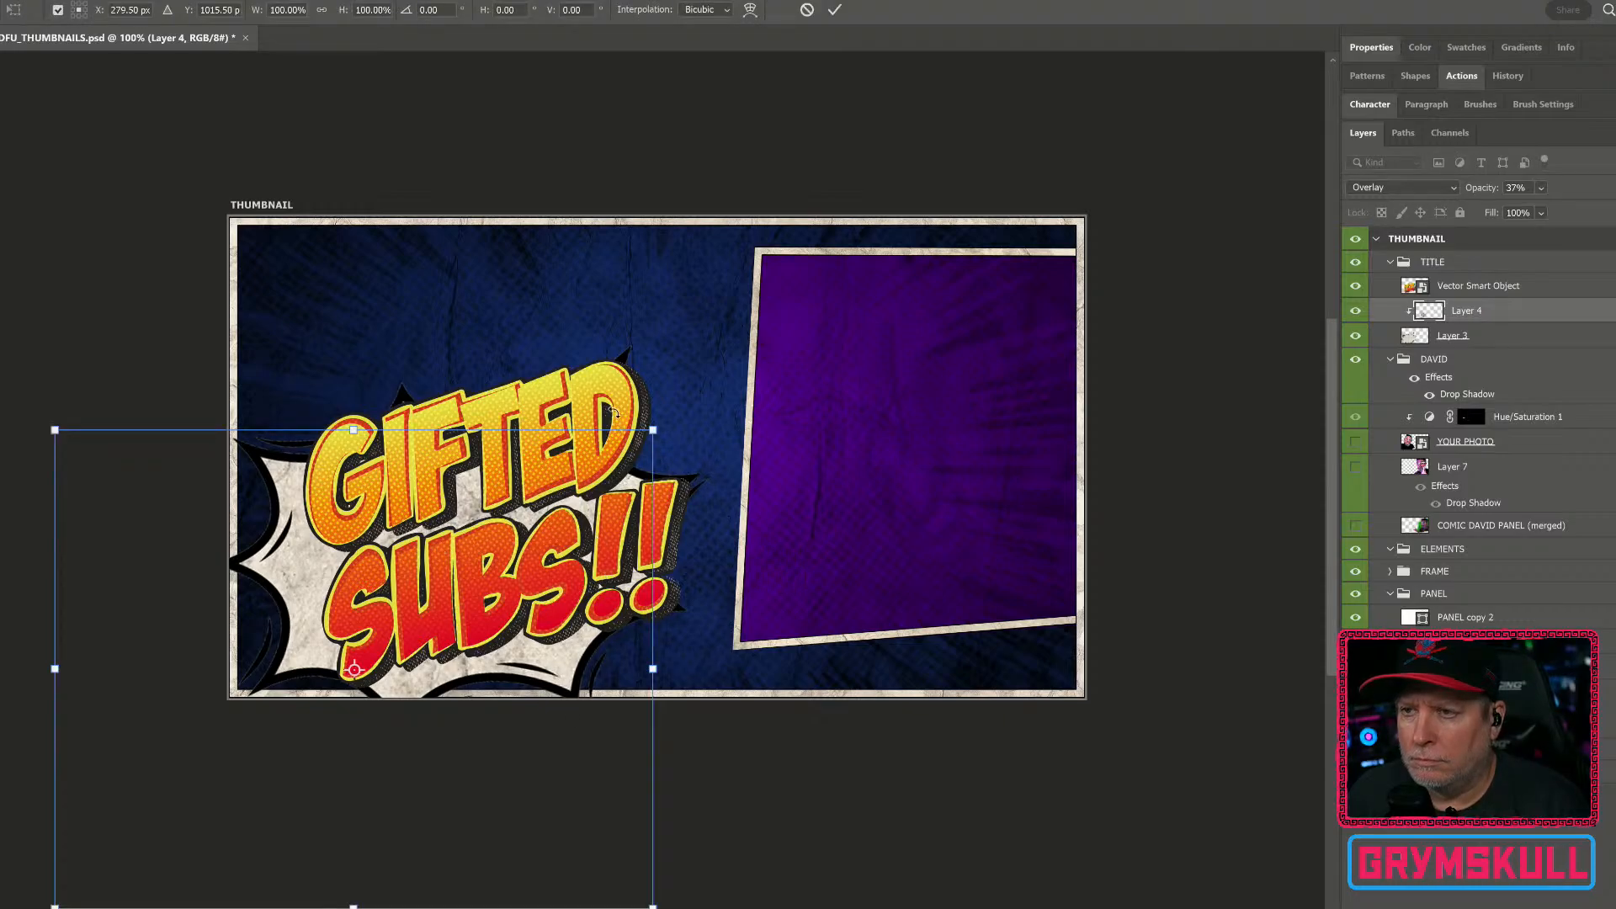
pyautogui.press('Return')
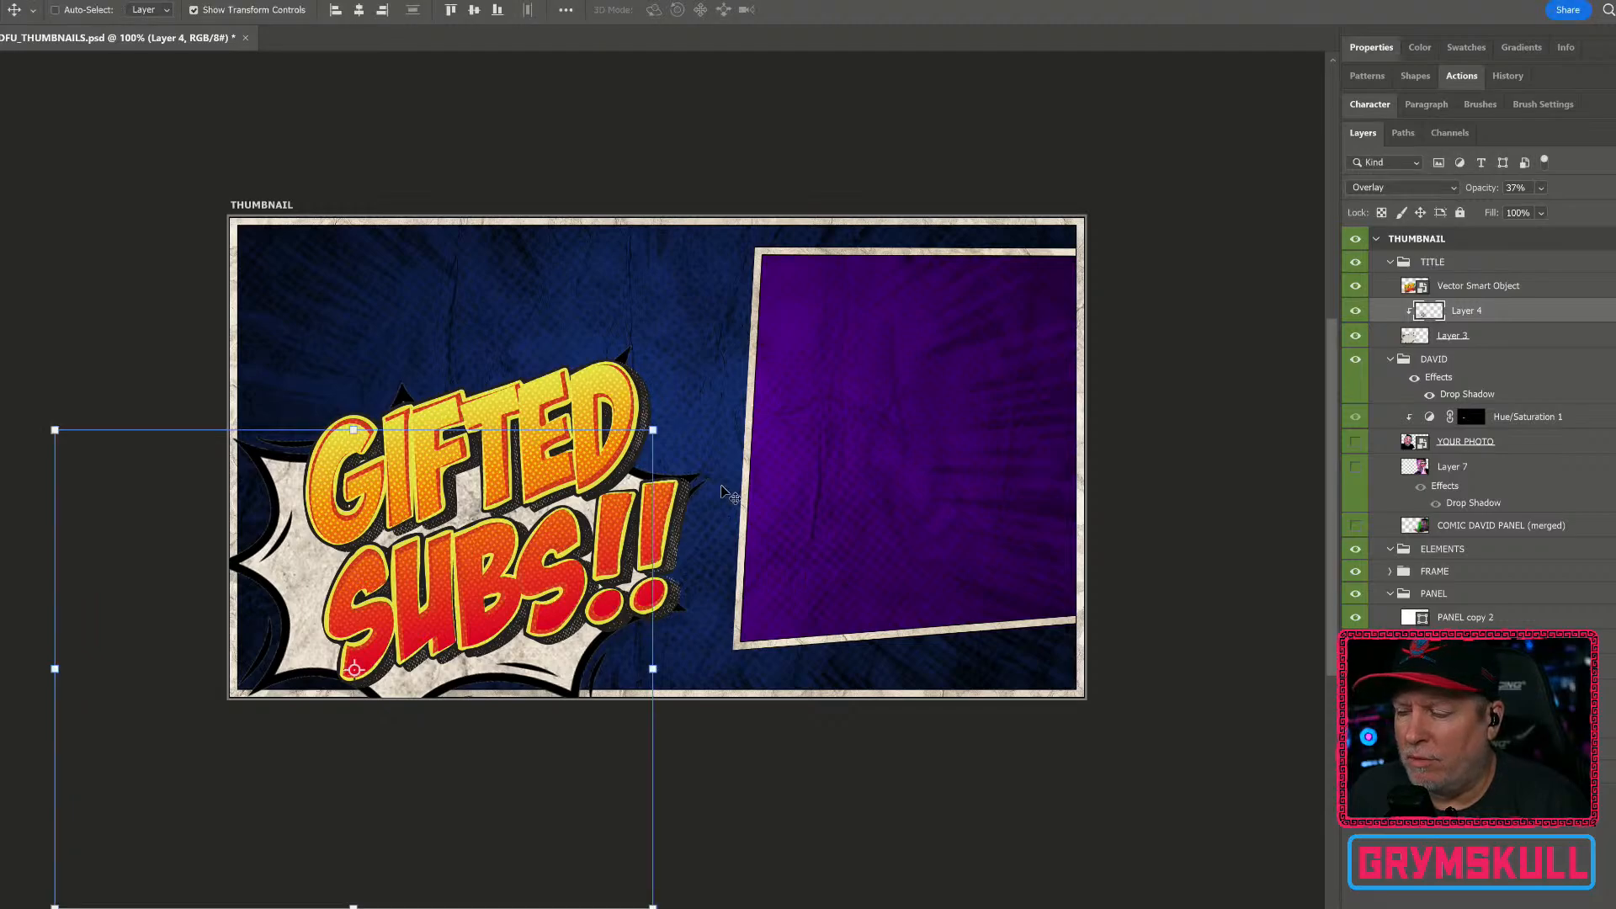
# Step: Open the title's Vector Smart Object in Illustrator and replace its text with "V28 IS HERE!"
pyautogui.moveTo(805, 904)
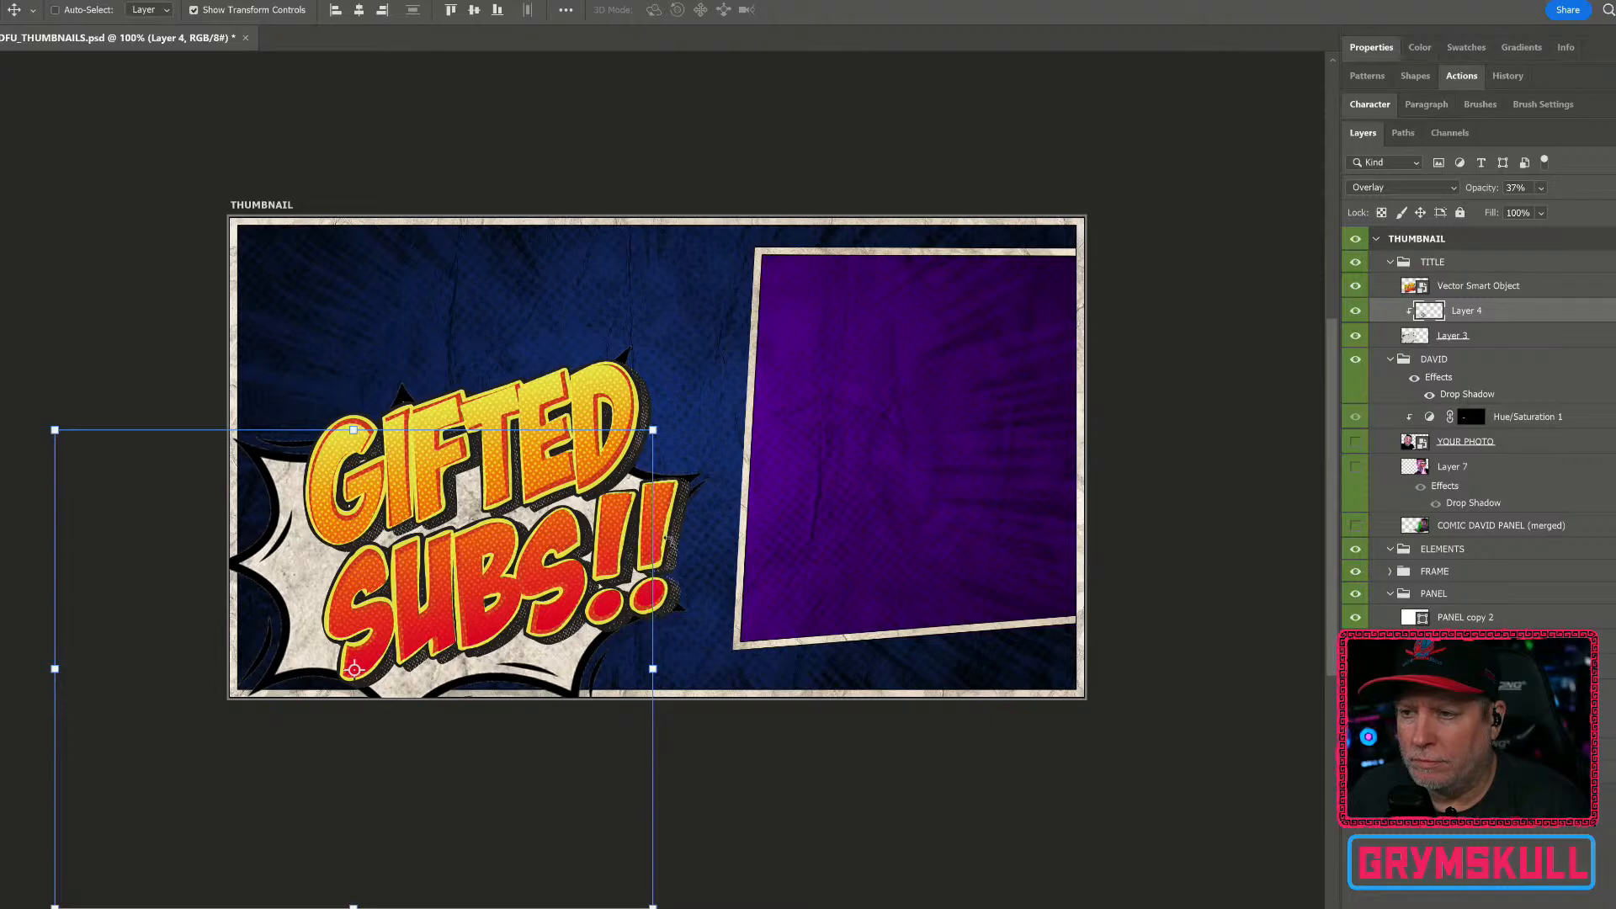
pyautogui.click(1427, 291)
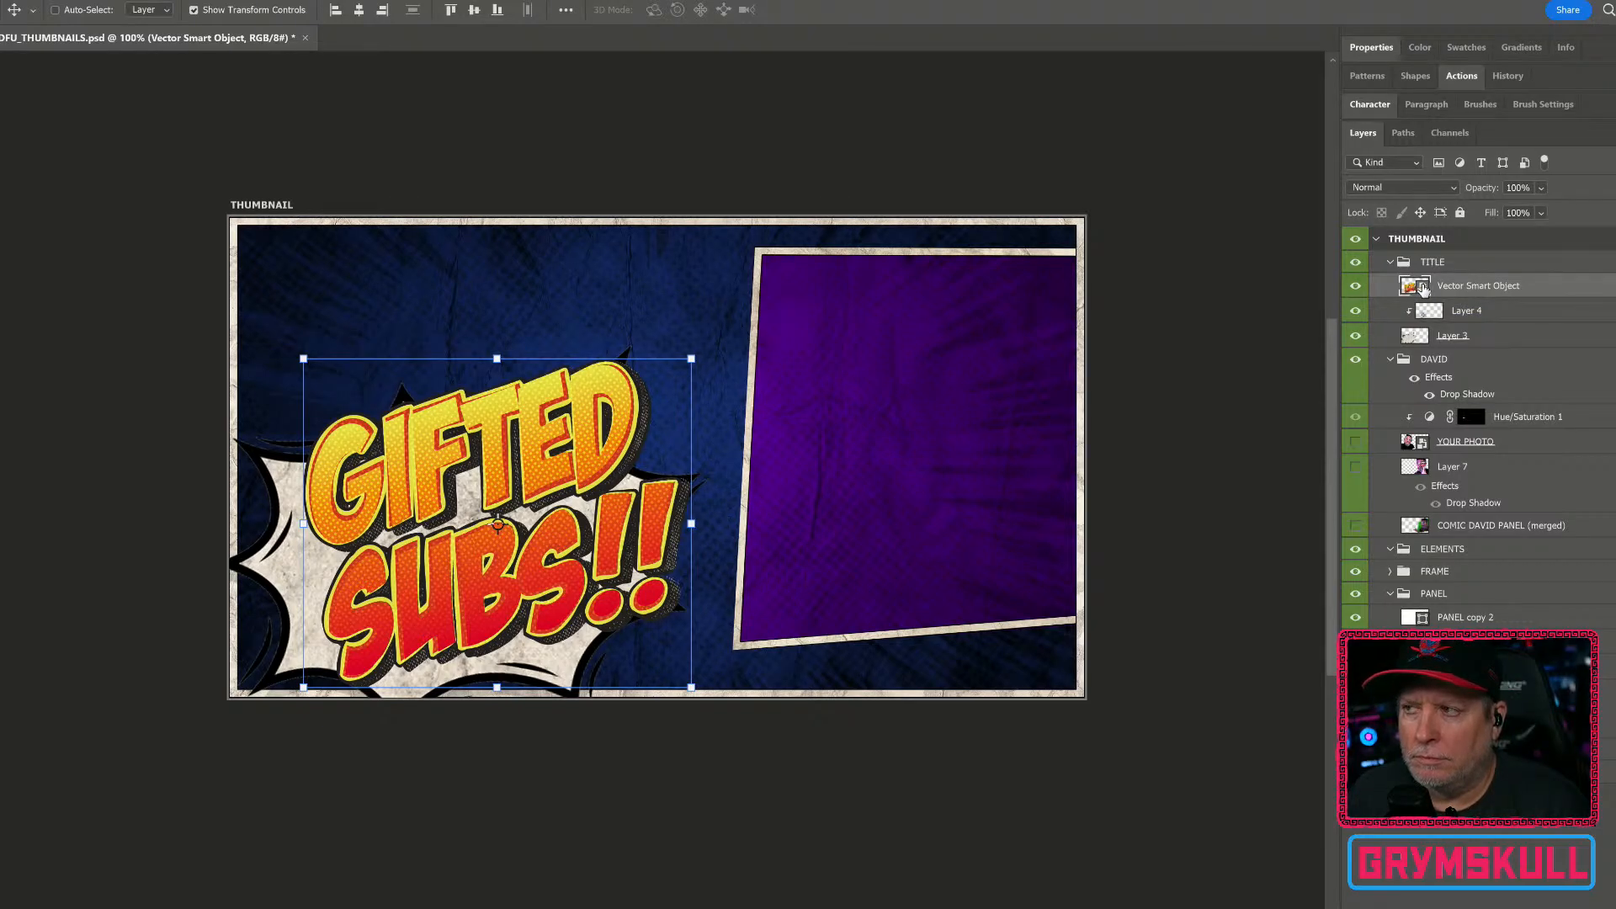
pyautogui.doubleClick(1422, 288)
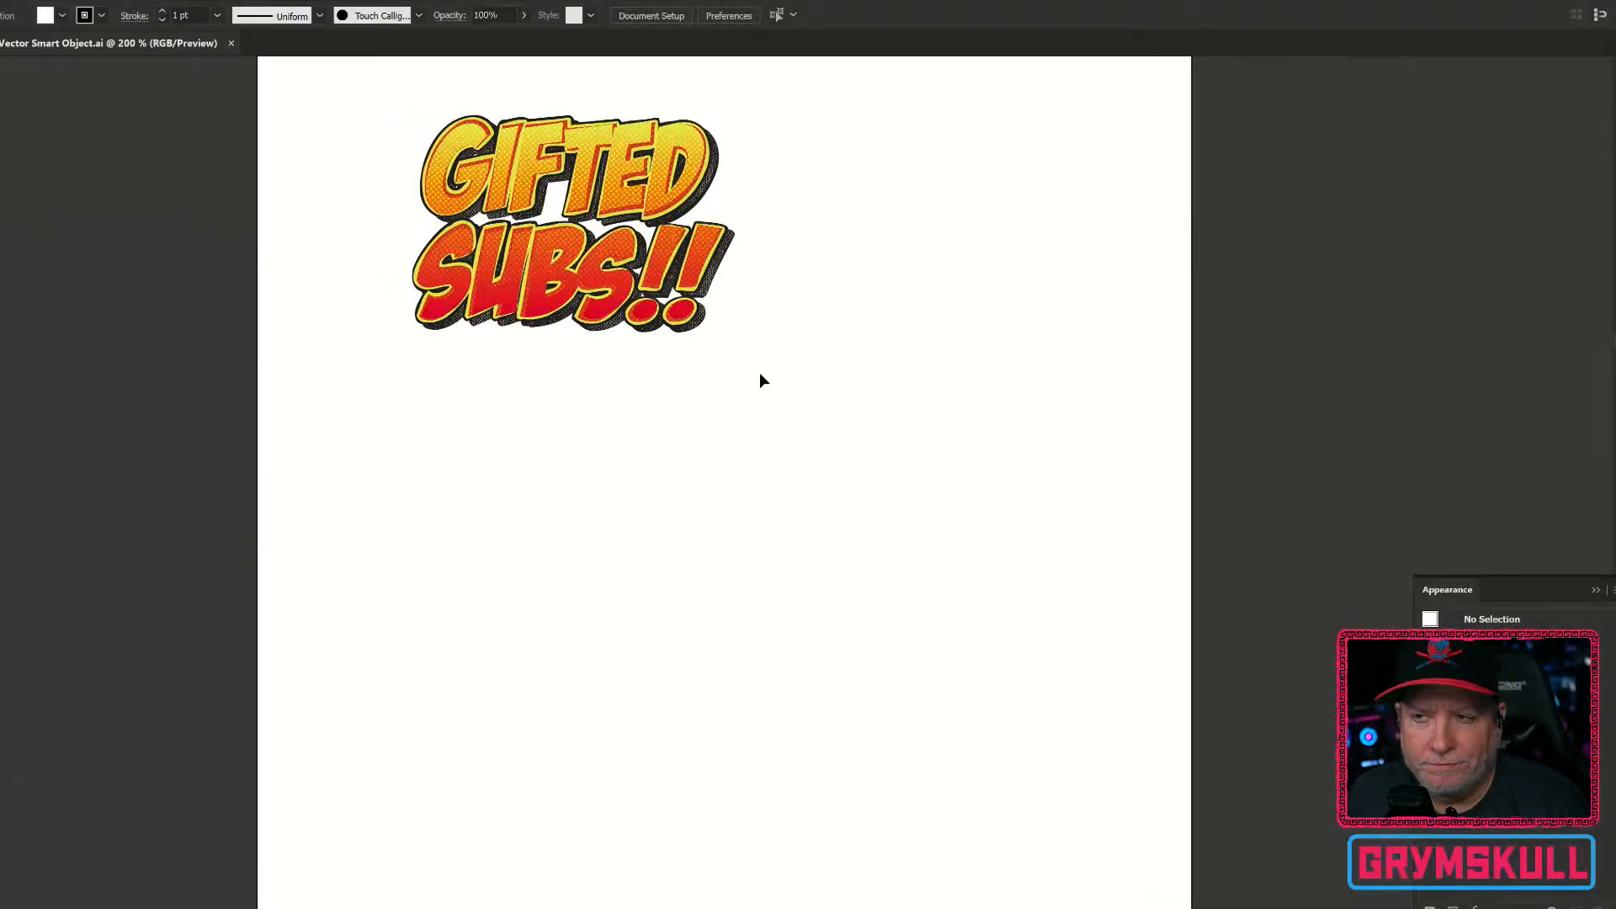
pyautogui.click(583, 313)
pyautogui.doubleClick(582, 311)
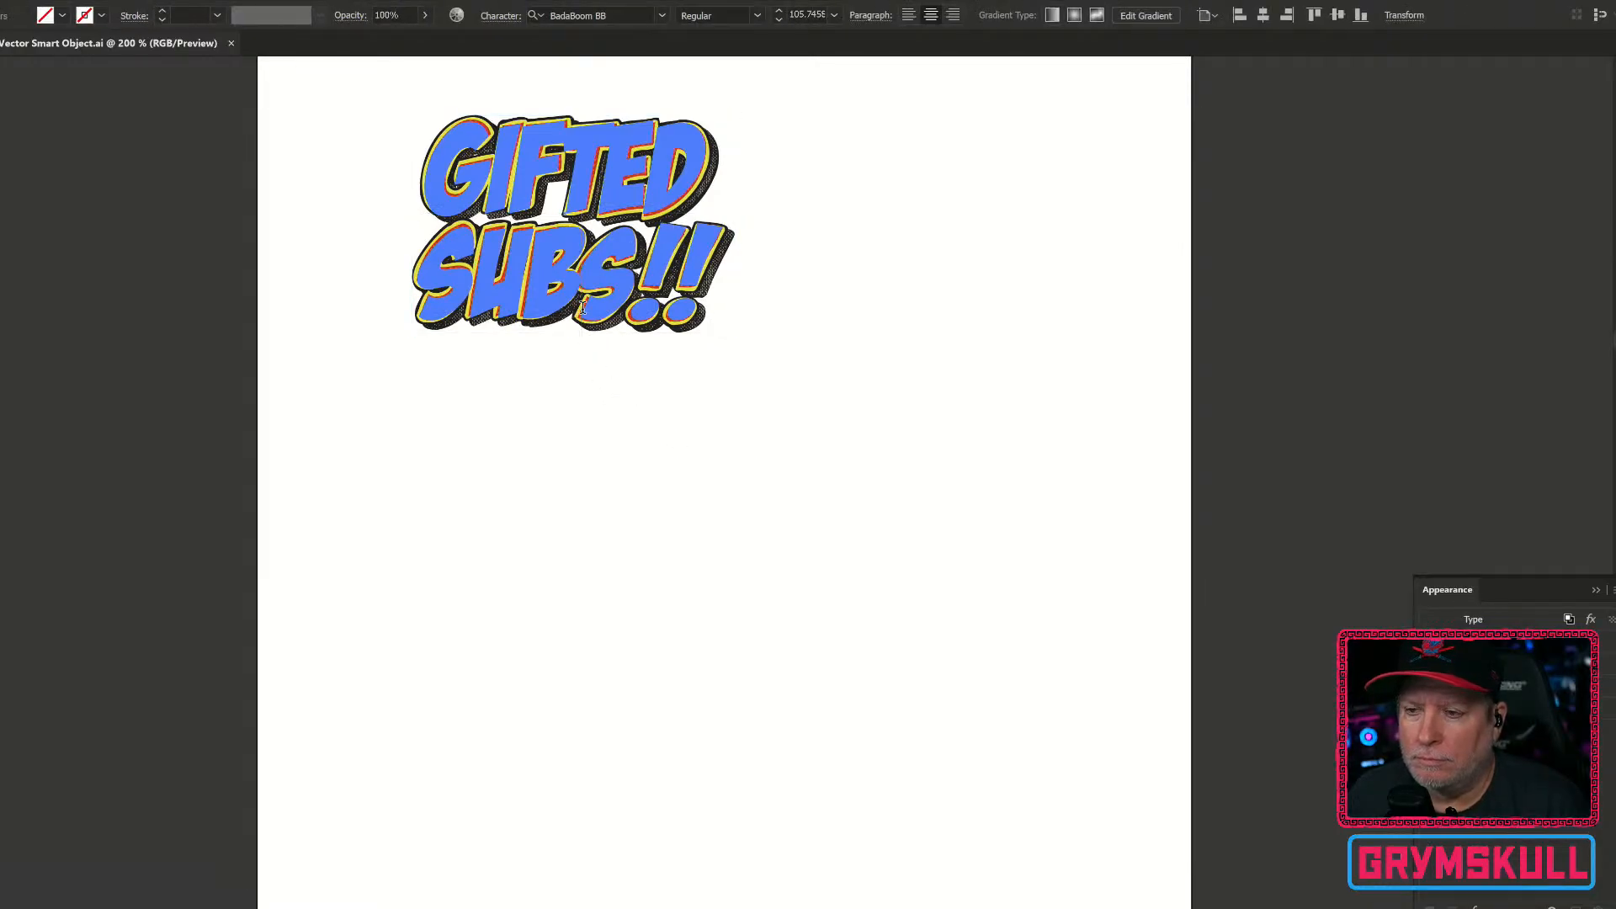
pyautogui.hotkey('ctrl', 'a')
pyautogui.write('V')
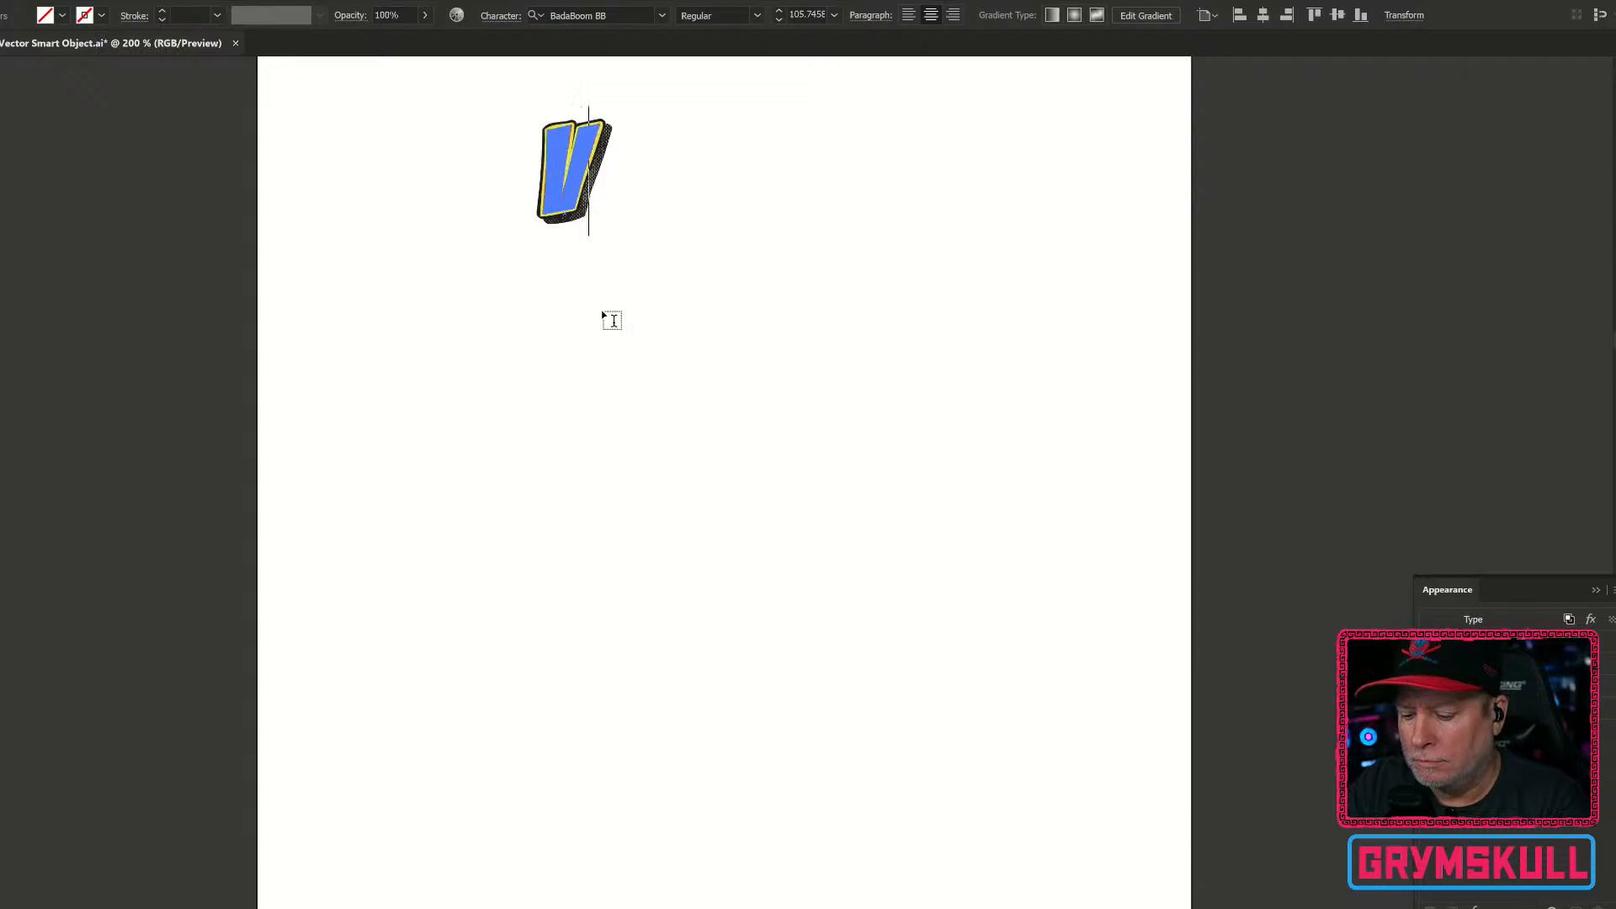
pyautogui.write('28 IS H')
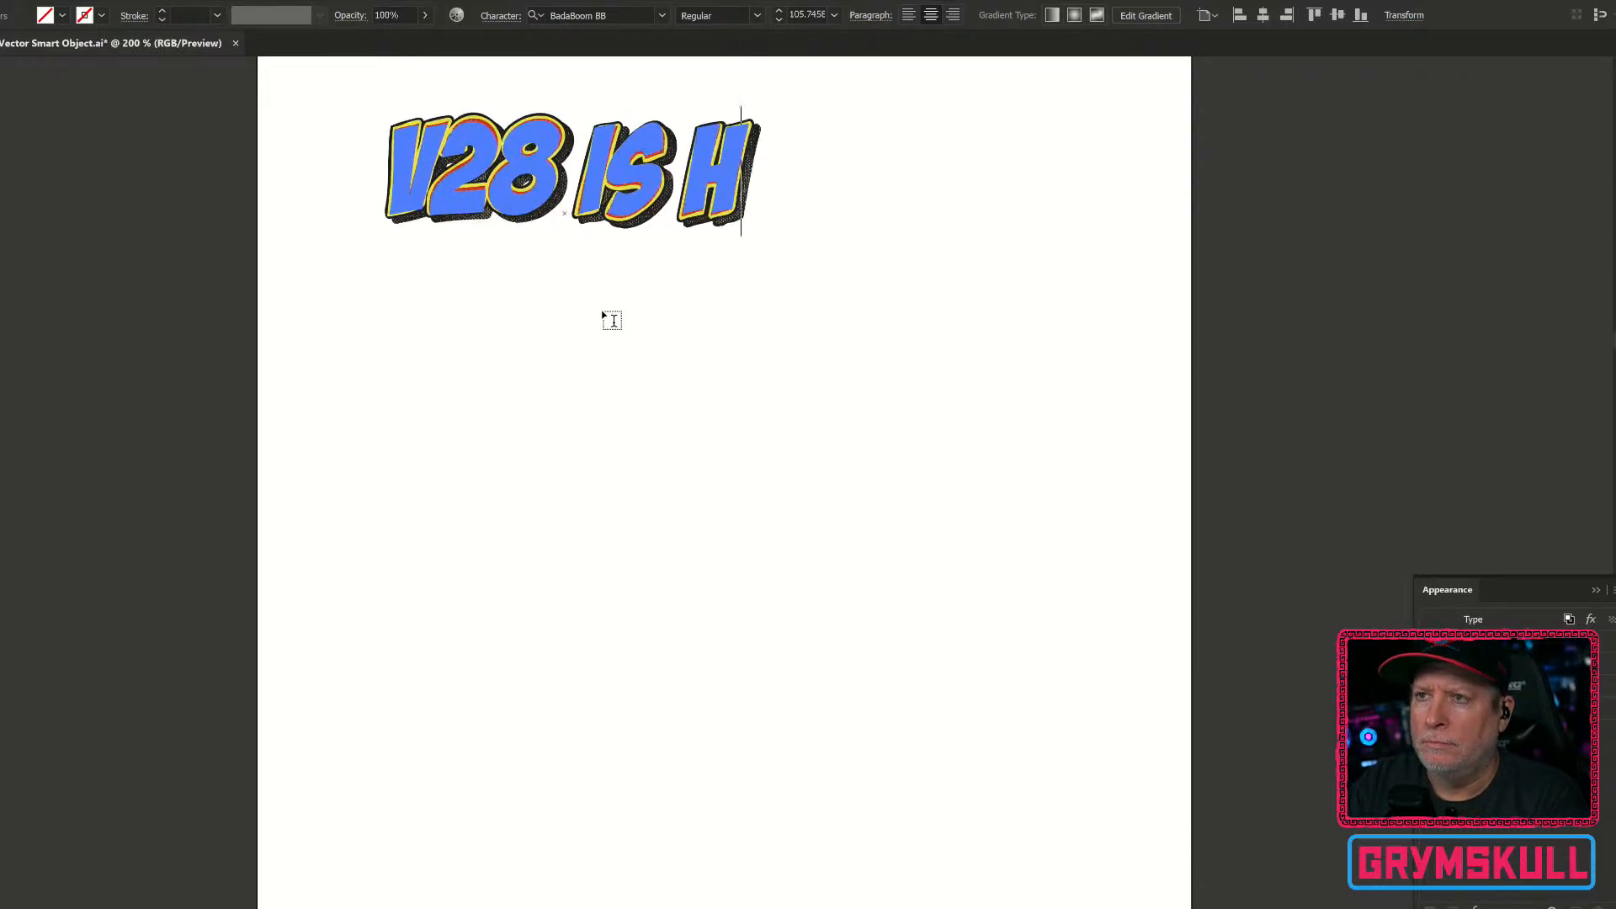
pyautogui.write('ERE!')
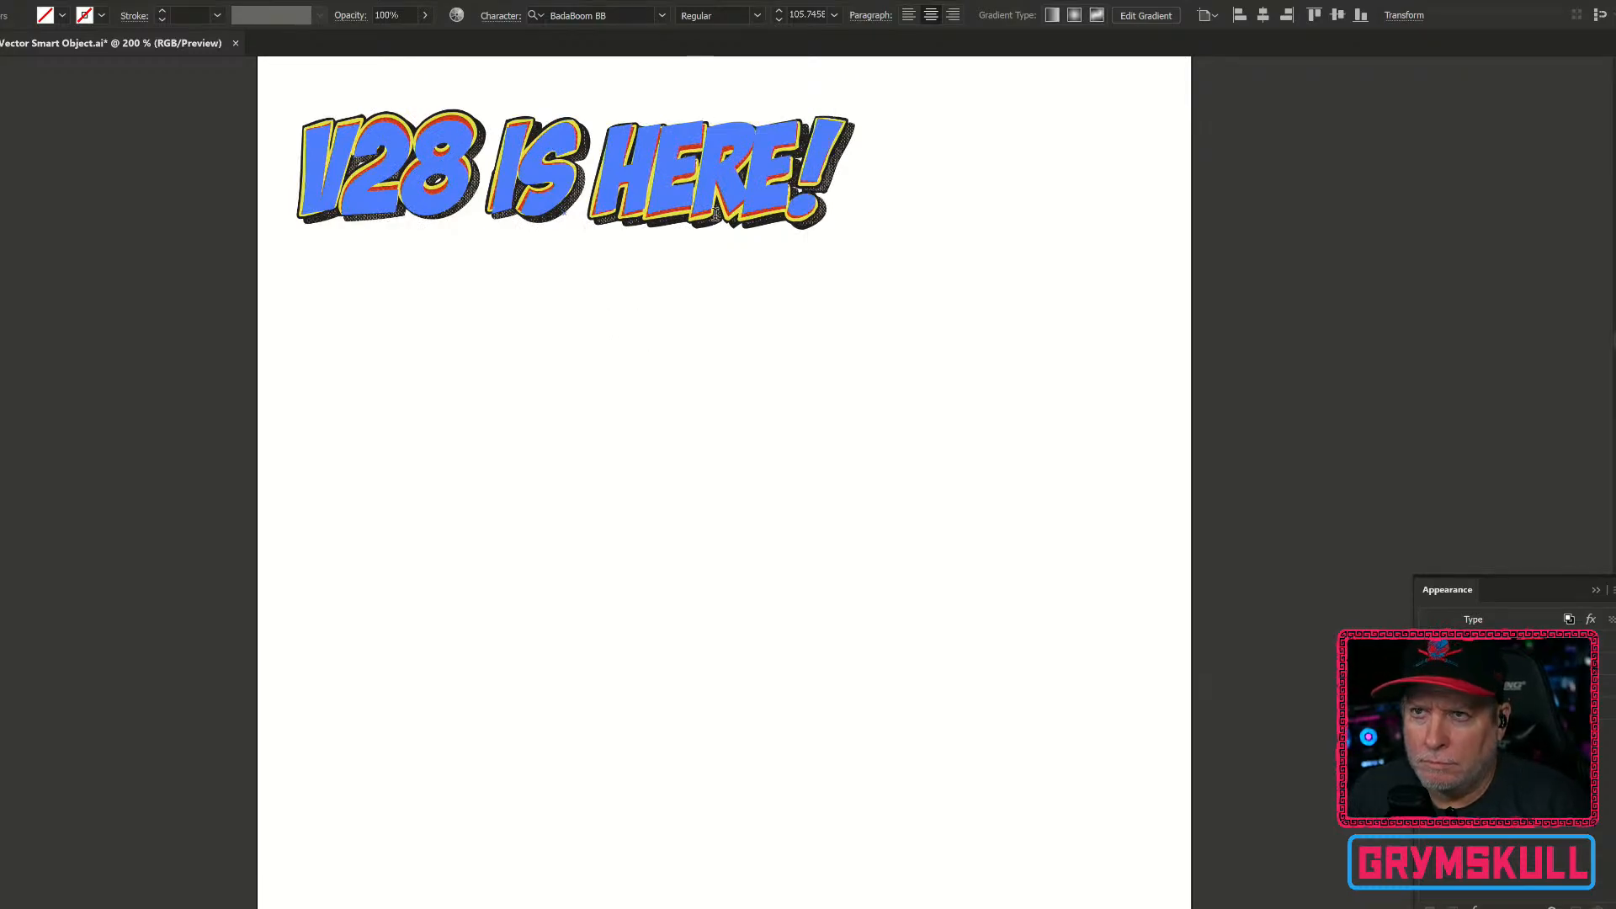
pyautogui.press('Escape')
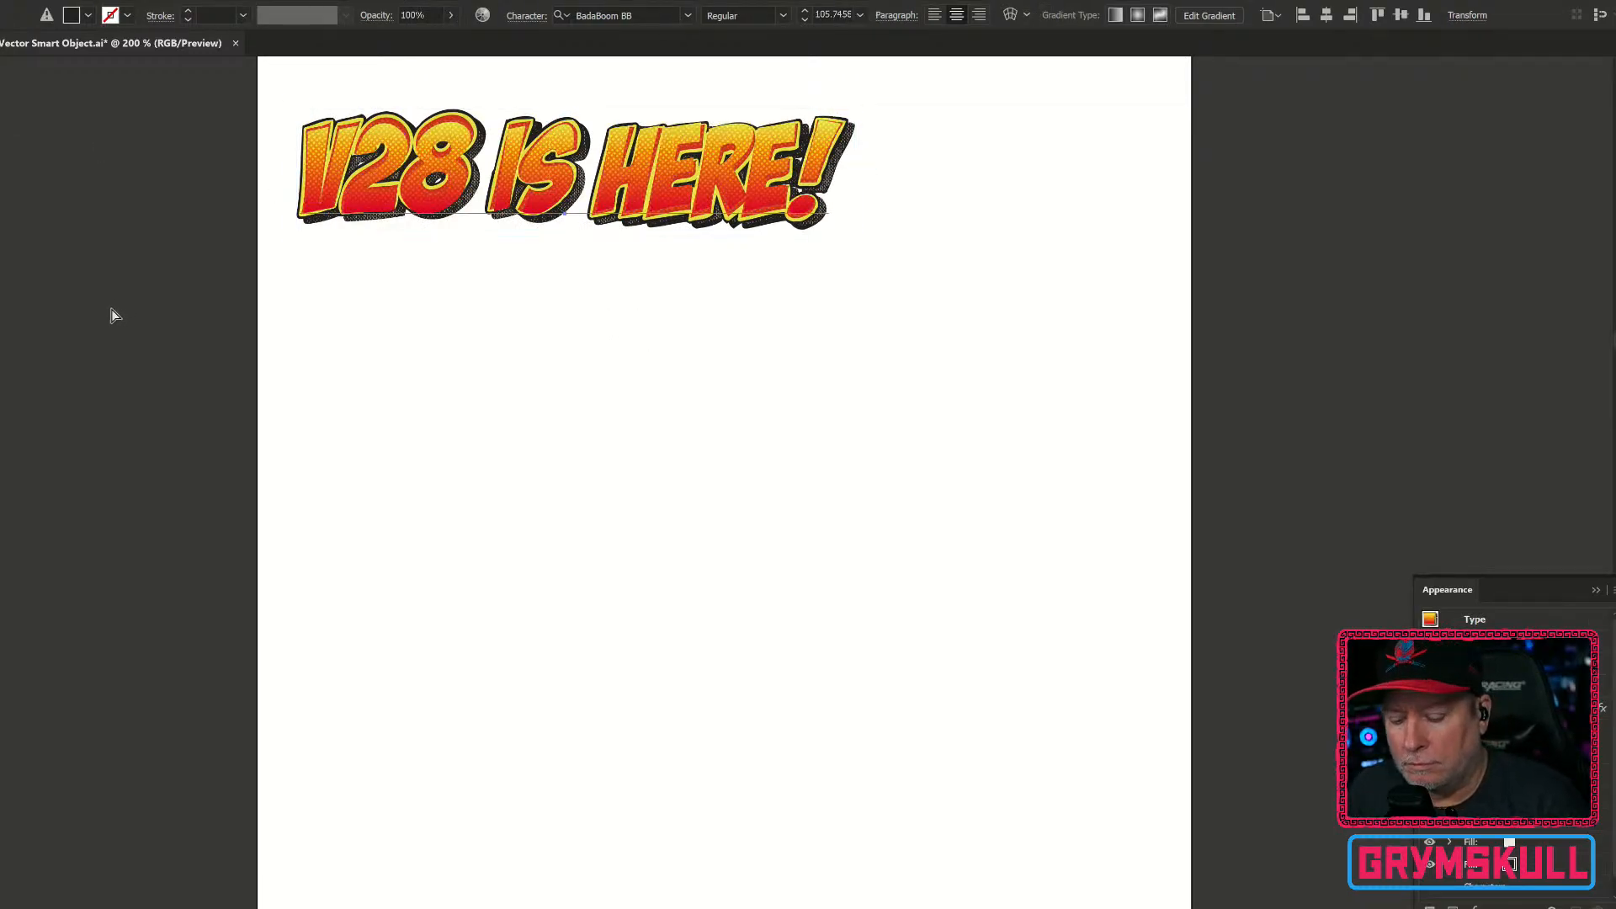
pyautogui.press('v')
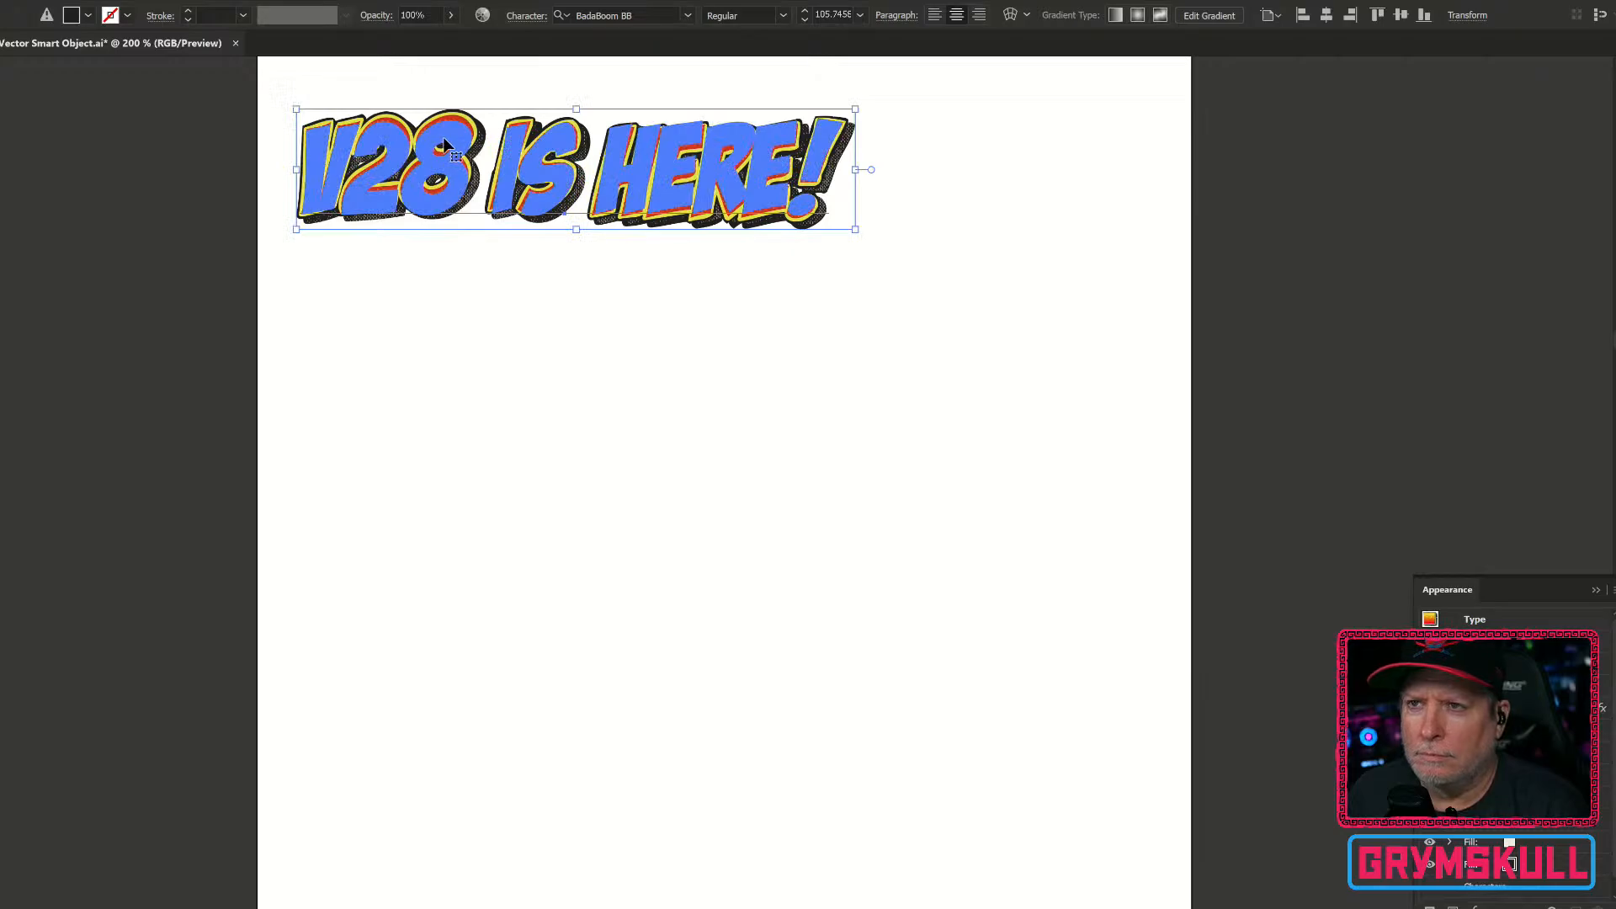
# Step: Save the edited Vector Smart Object file and switch back to the thumbnail document in Photoshop
pyautogui.hotkey('ctrl', 's')
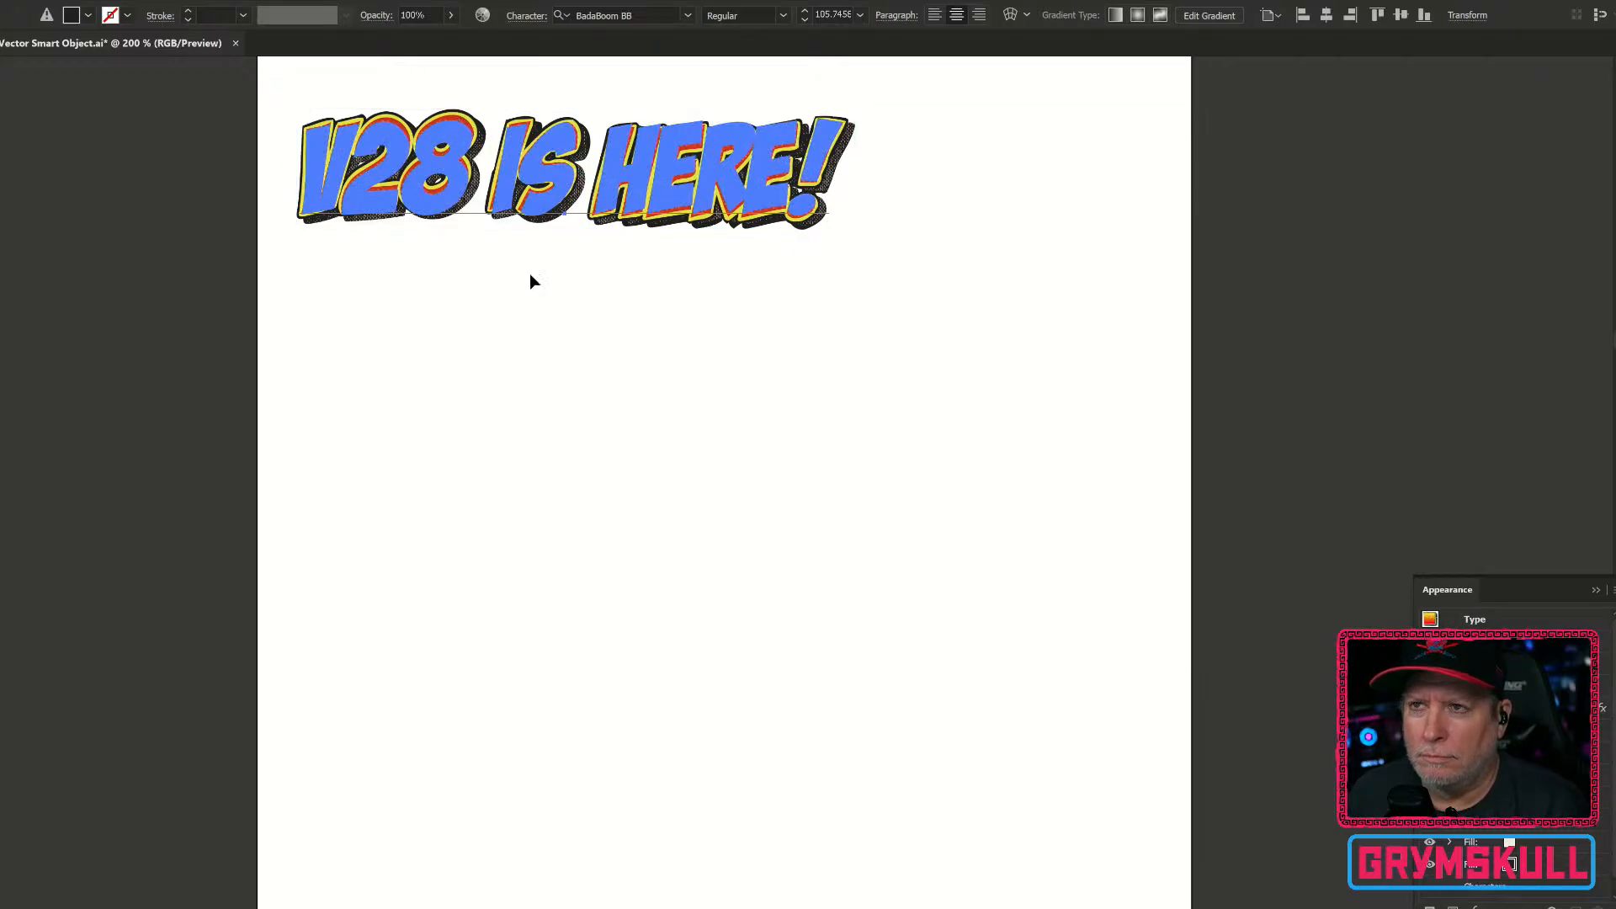
pyautogui.moveTo(457, 908)
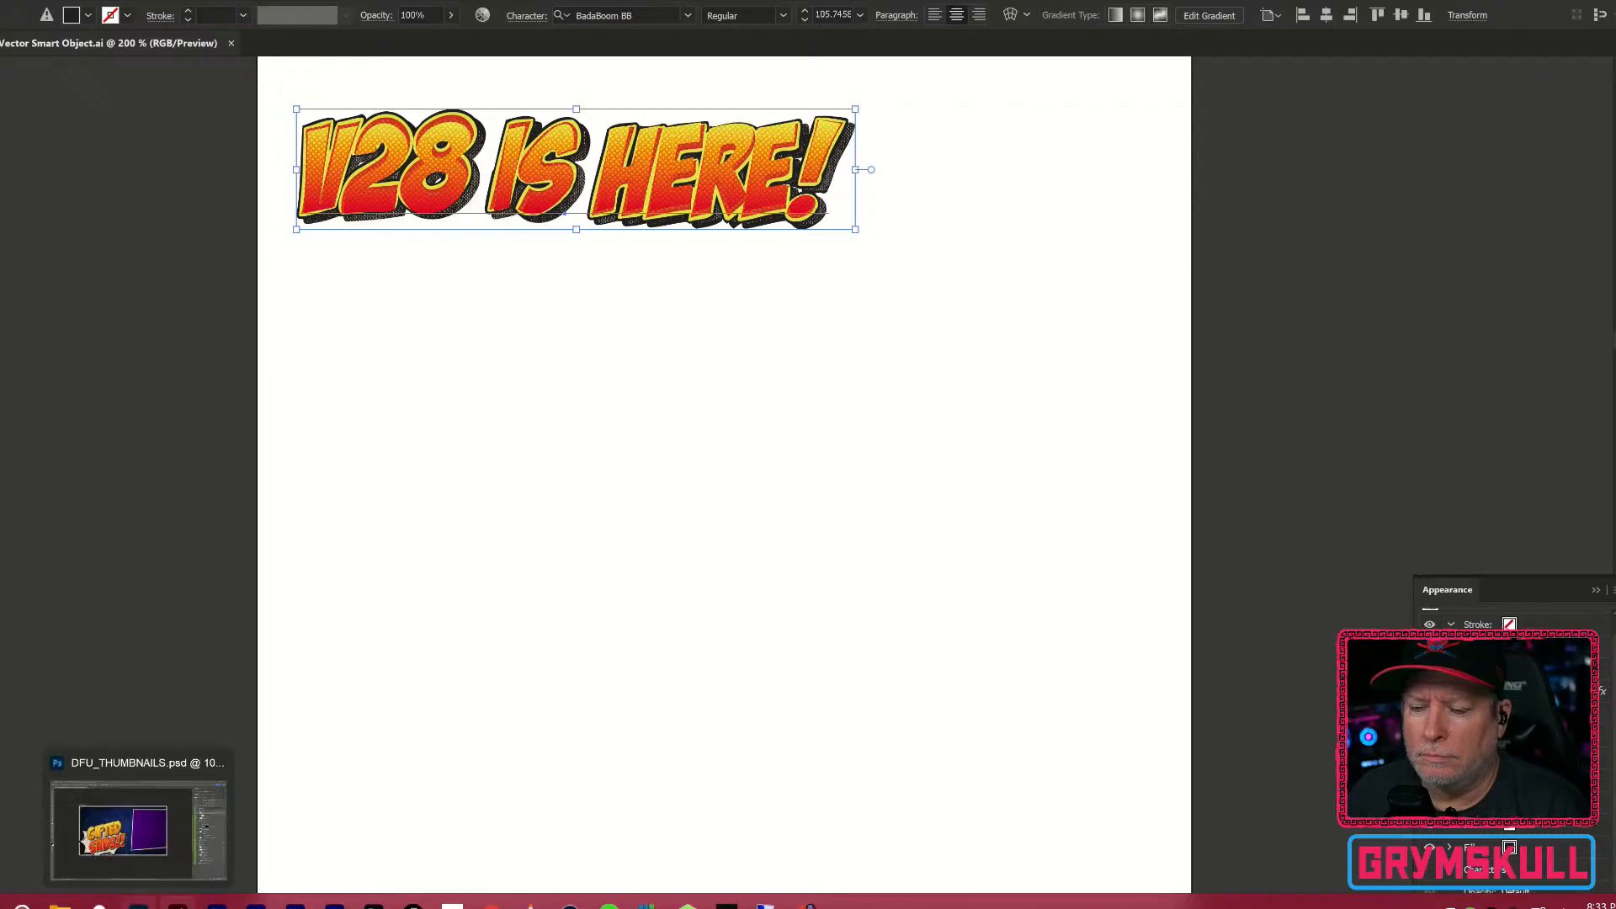
pyautogui.click(139, 906)
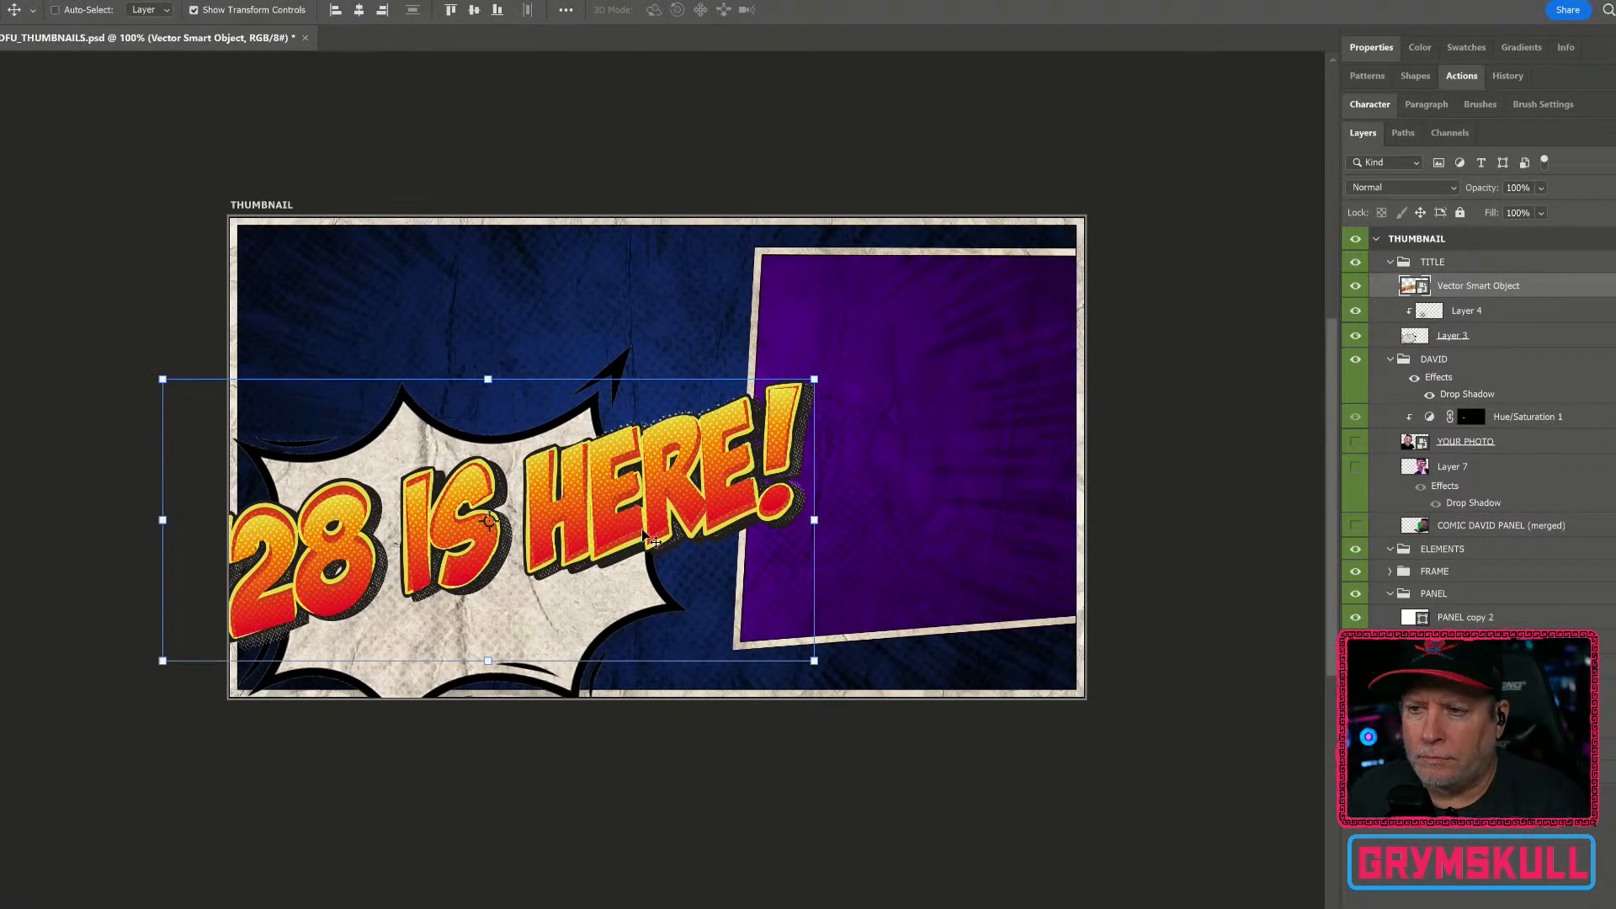
# Step: Reduce the tilt of the "V28 IS HERE!" title to about -8.67° and position it across the starburst and the purple panel
pyautogui.moveTo(678, 509); pyautogui.dragTo(774, 553)
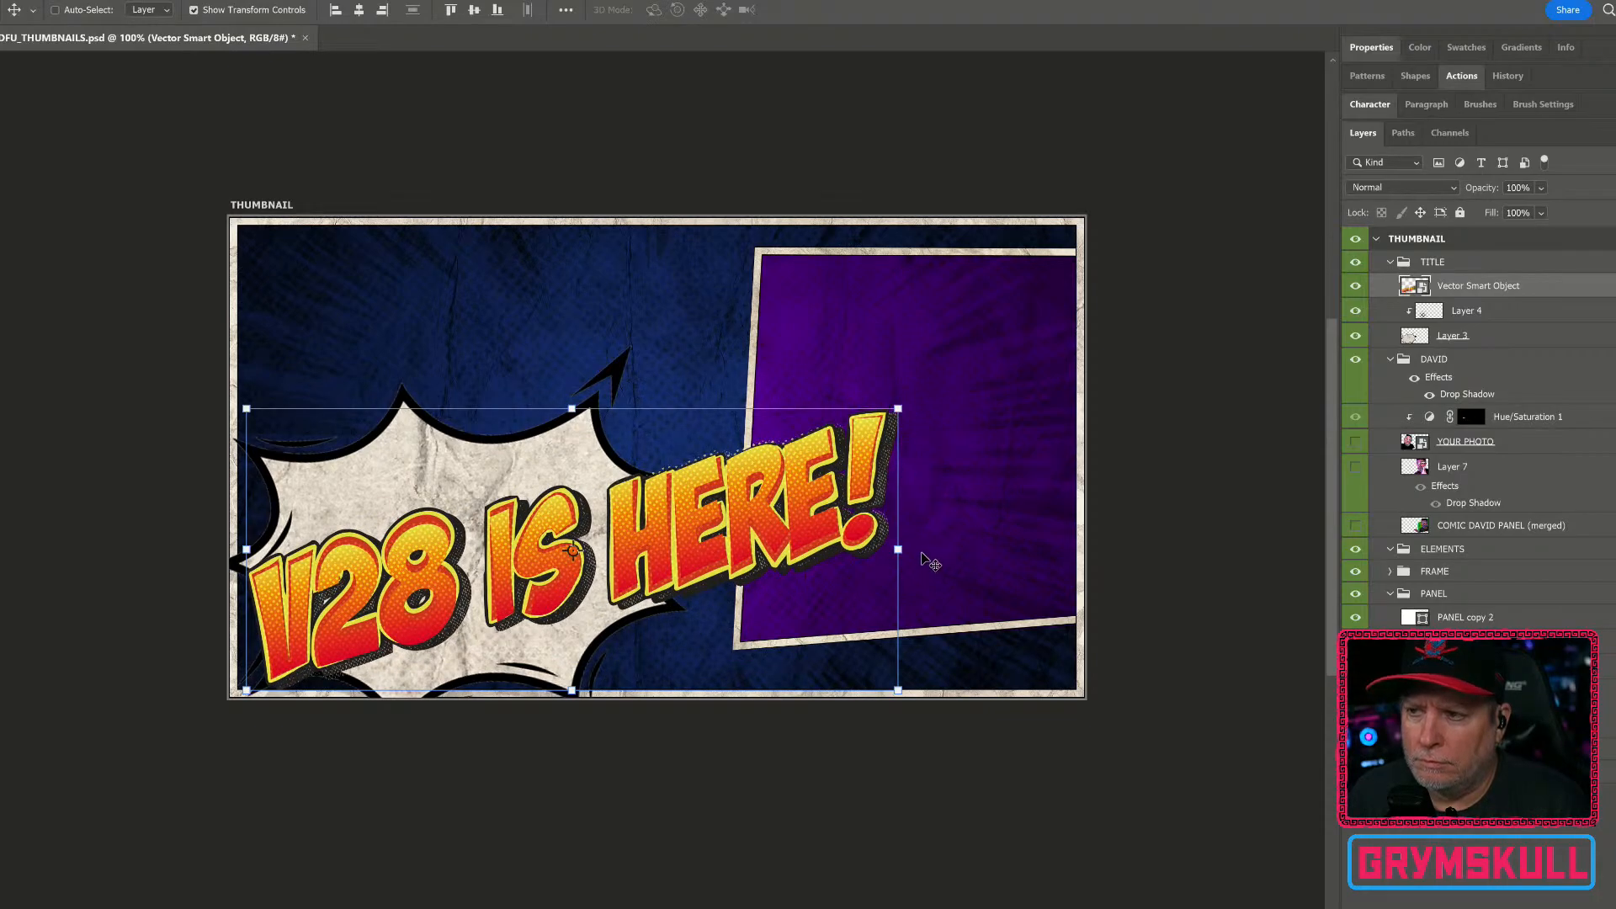
pyautogui.hotkey('ctrl', 't')
pyautogui.moveTo(930, 557); pyautogui.dragTo(919, 566)
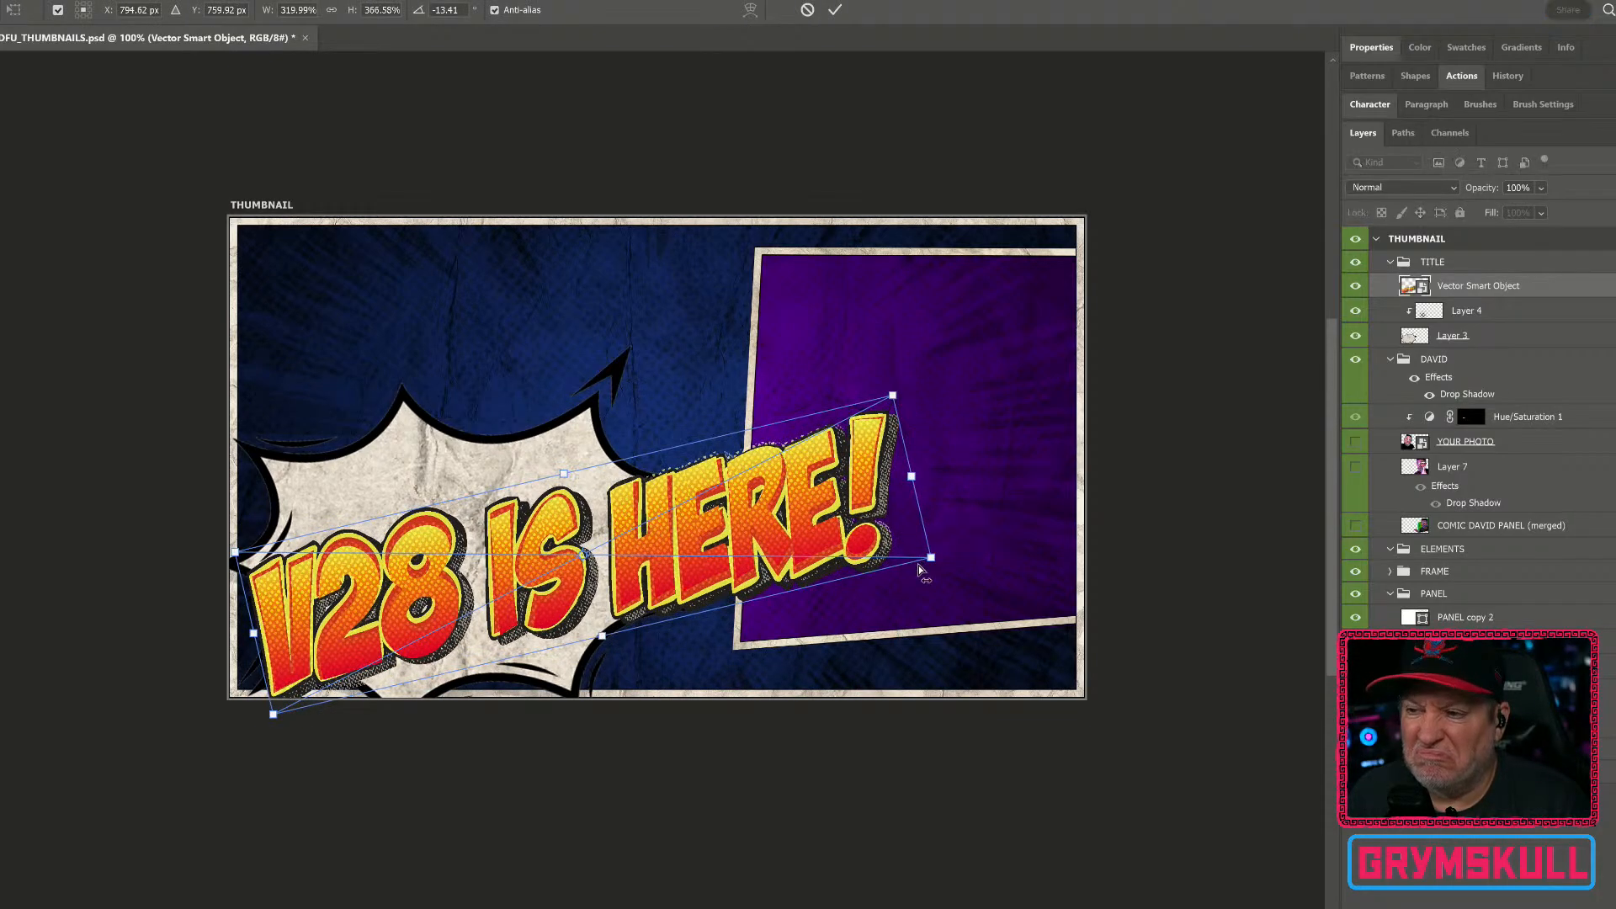
pyautogui.moveTo(940, 511); pyautogui.dragTo(978, 471)
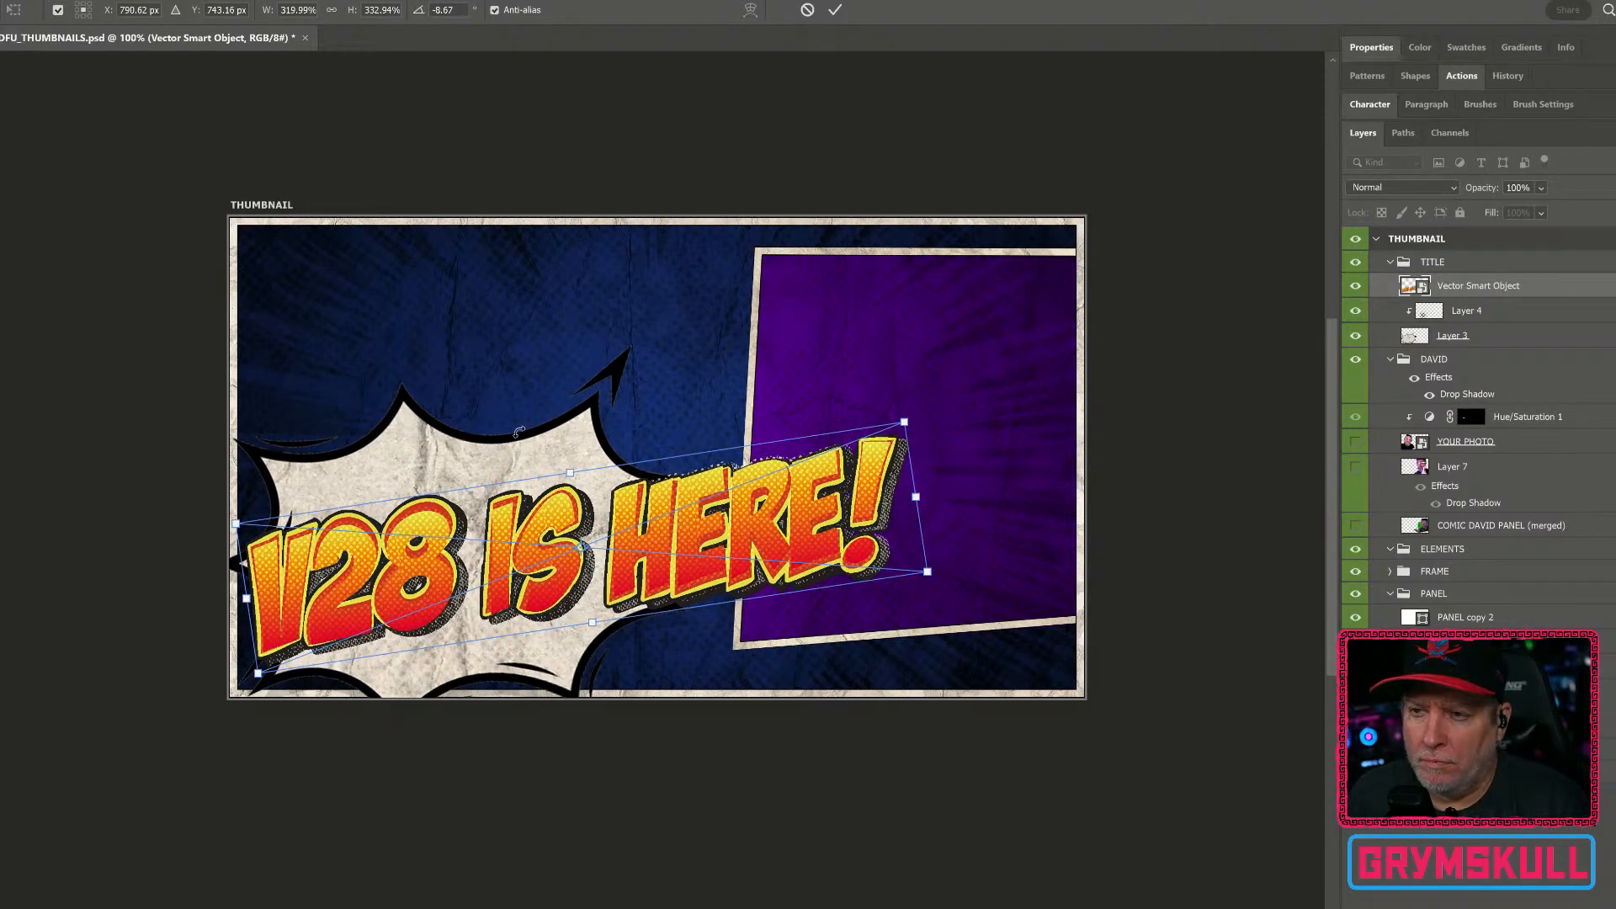
pyautogui.moveTo(695, 579); pyautogui.dragTo(725, 520)
pyautogui.press('Return')
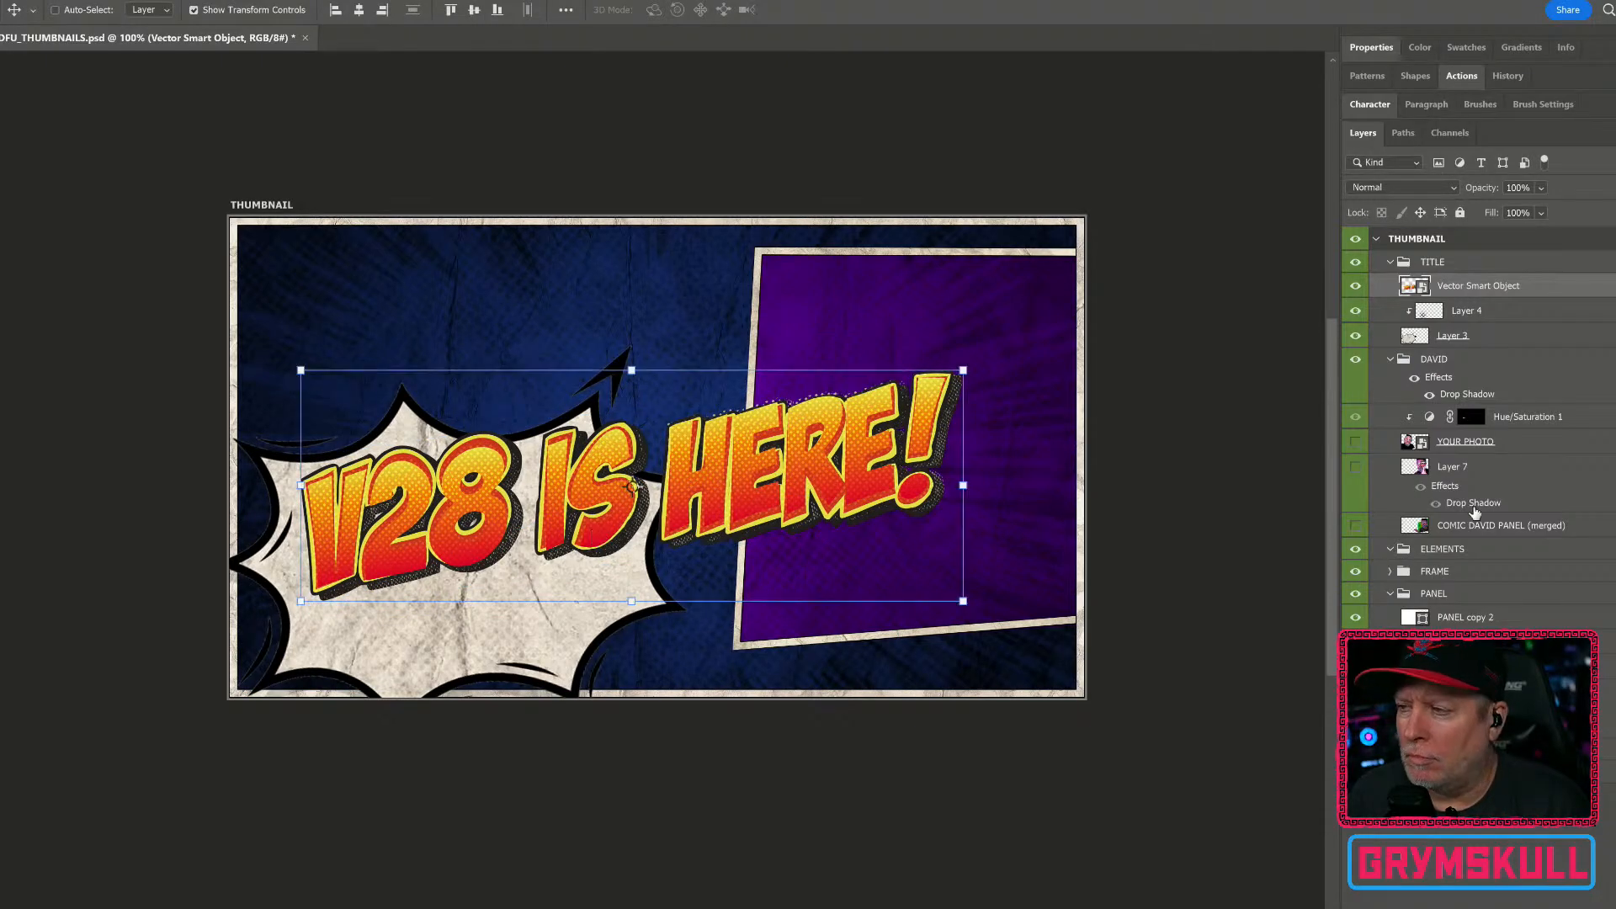
# Step: Open the title's Vector Smart Object in Illustrator and shorten its text to "V28!"
pyautogui.doubleClick(1422, 287)
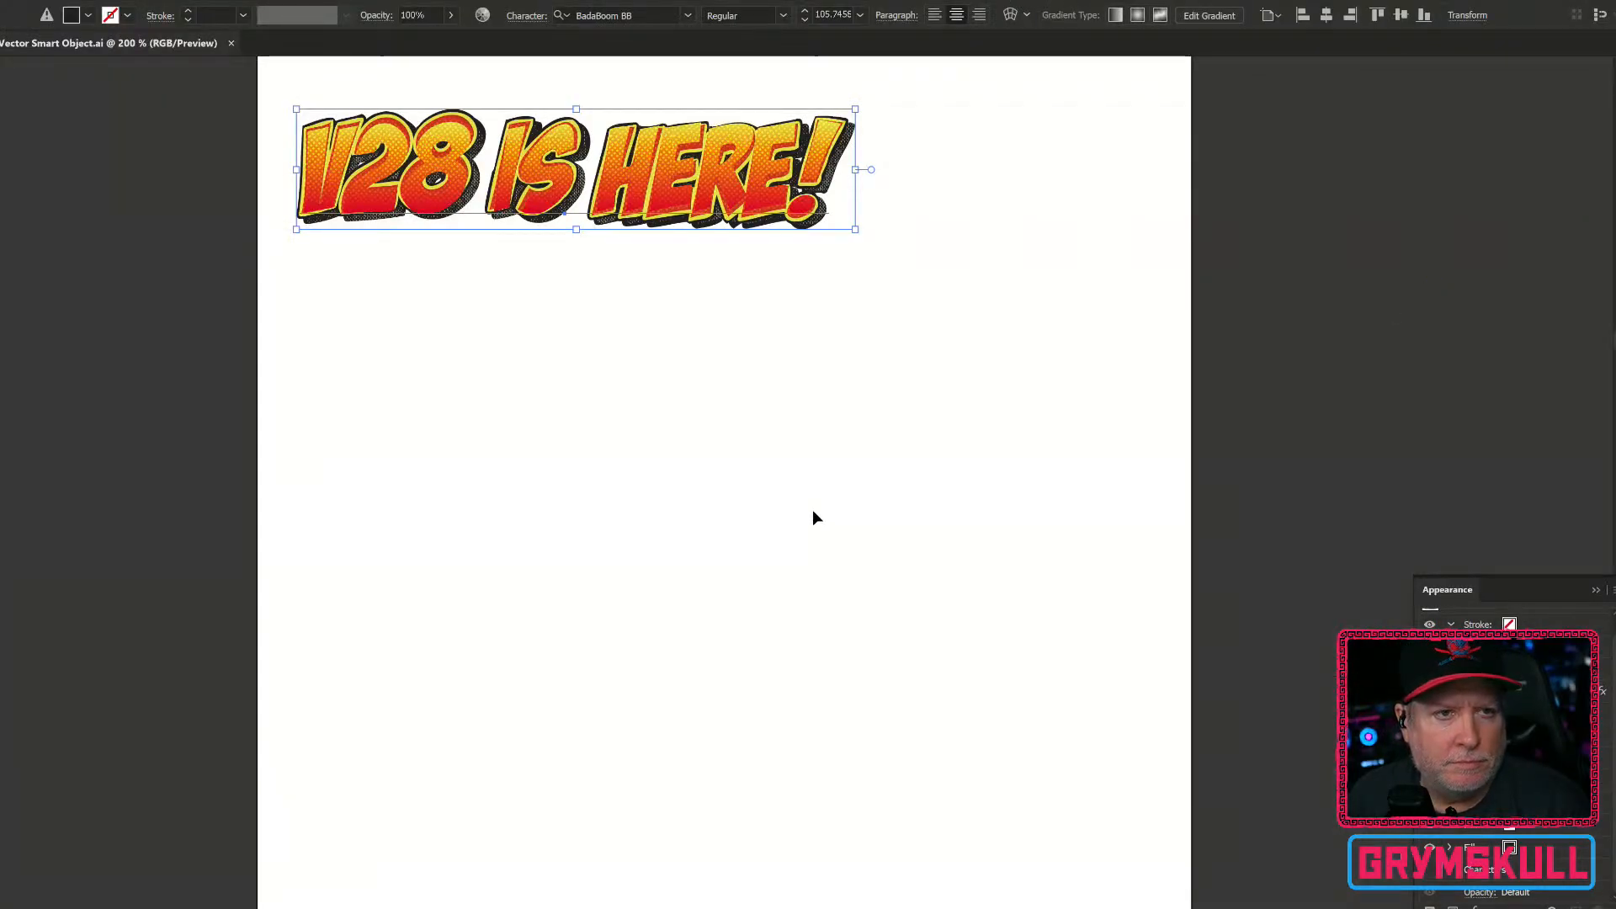
pyautogui.doubleClick(505, 178)
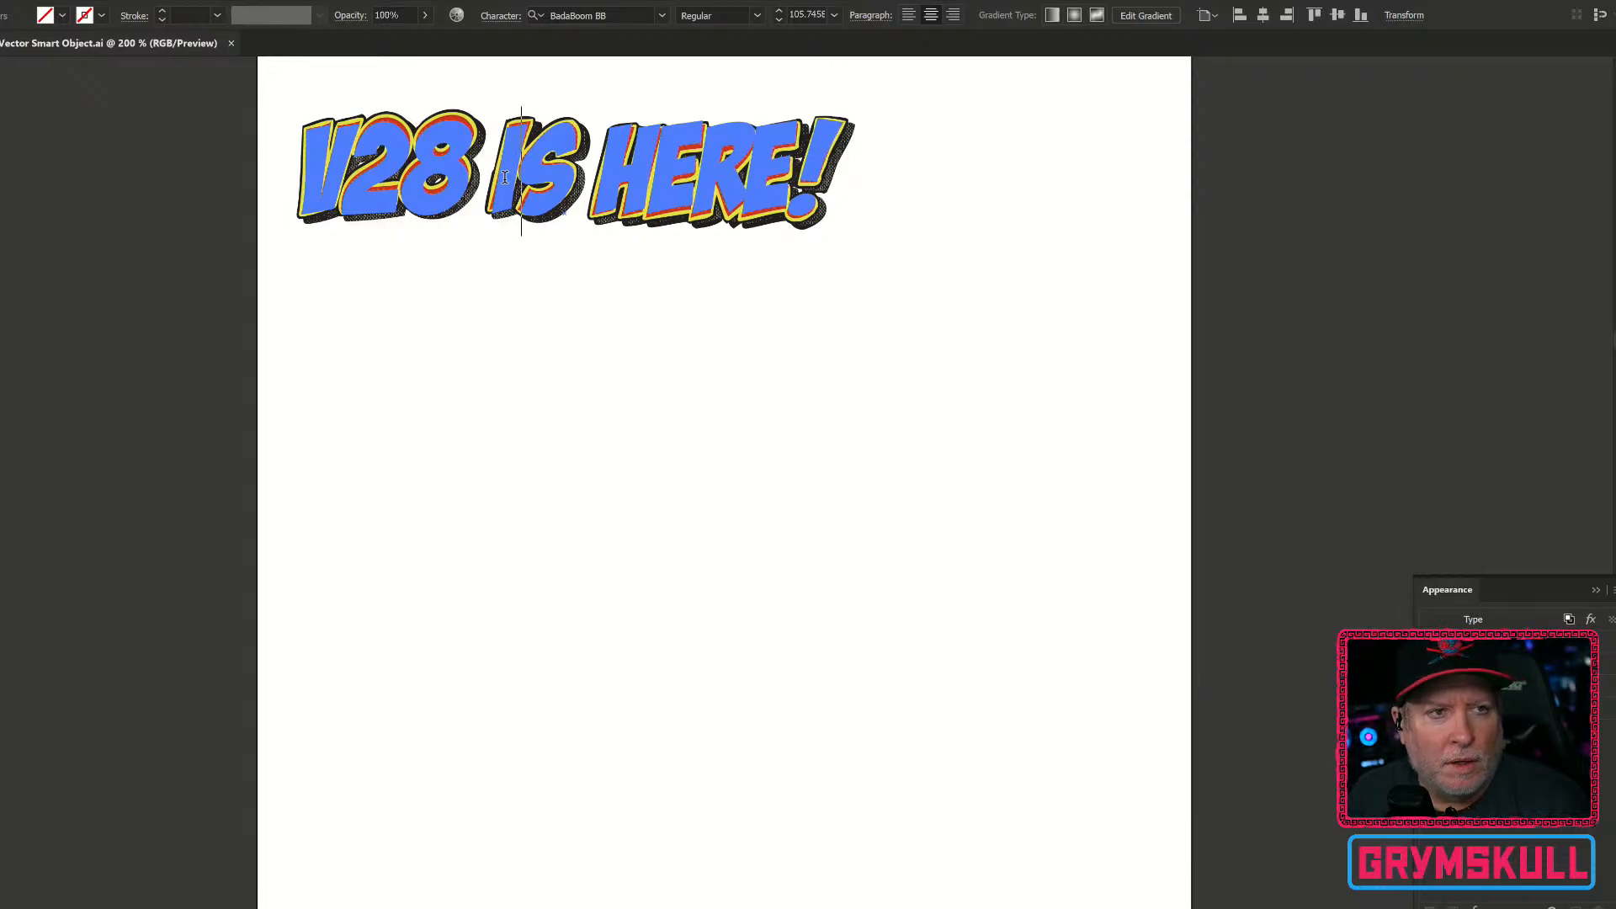
pyautogui.doubleClick(521, 183)
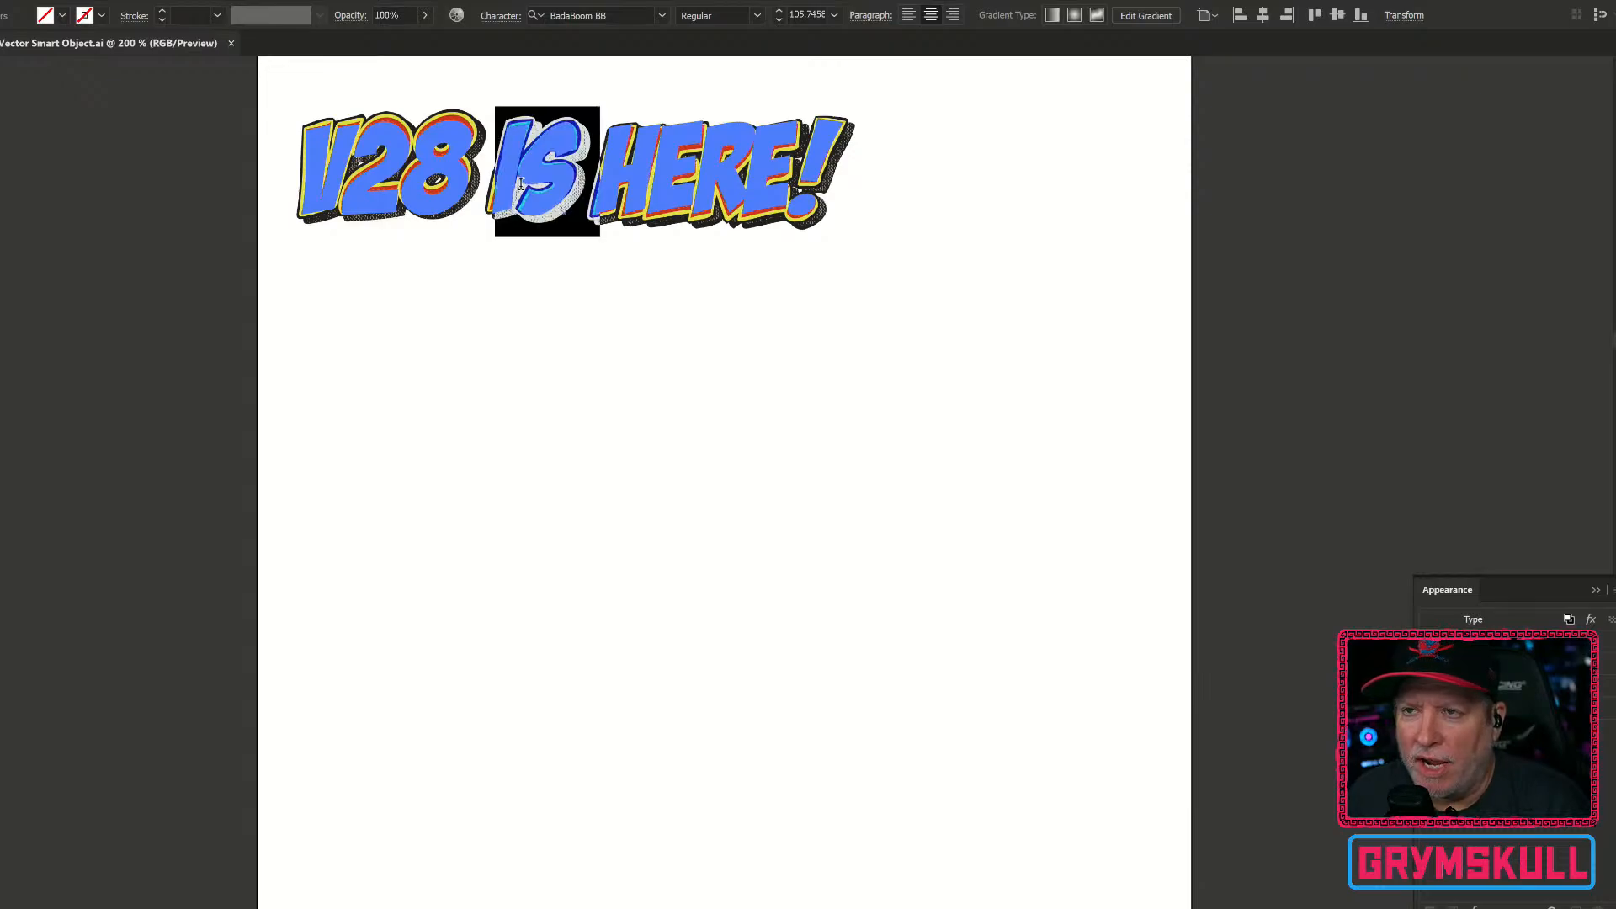
pyautogui.click(521, 184)
pyautogui.click(482, 181)
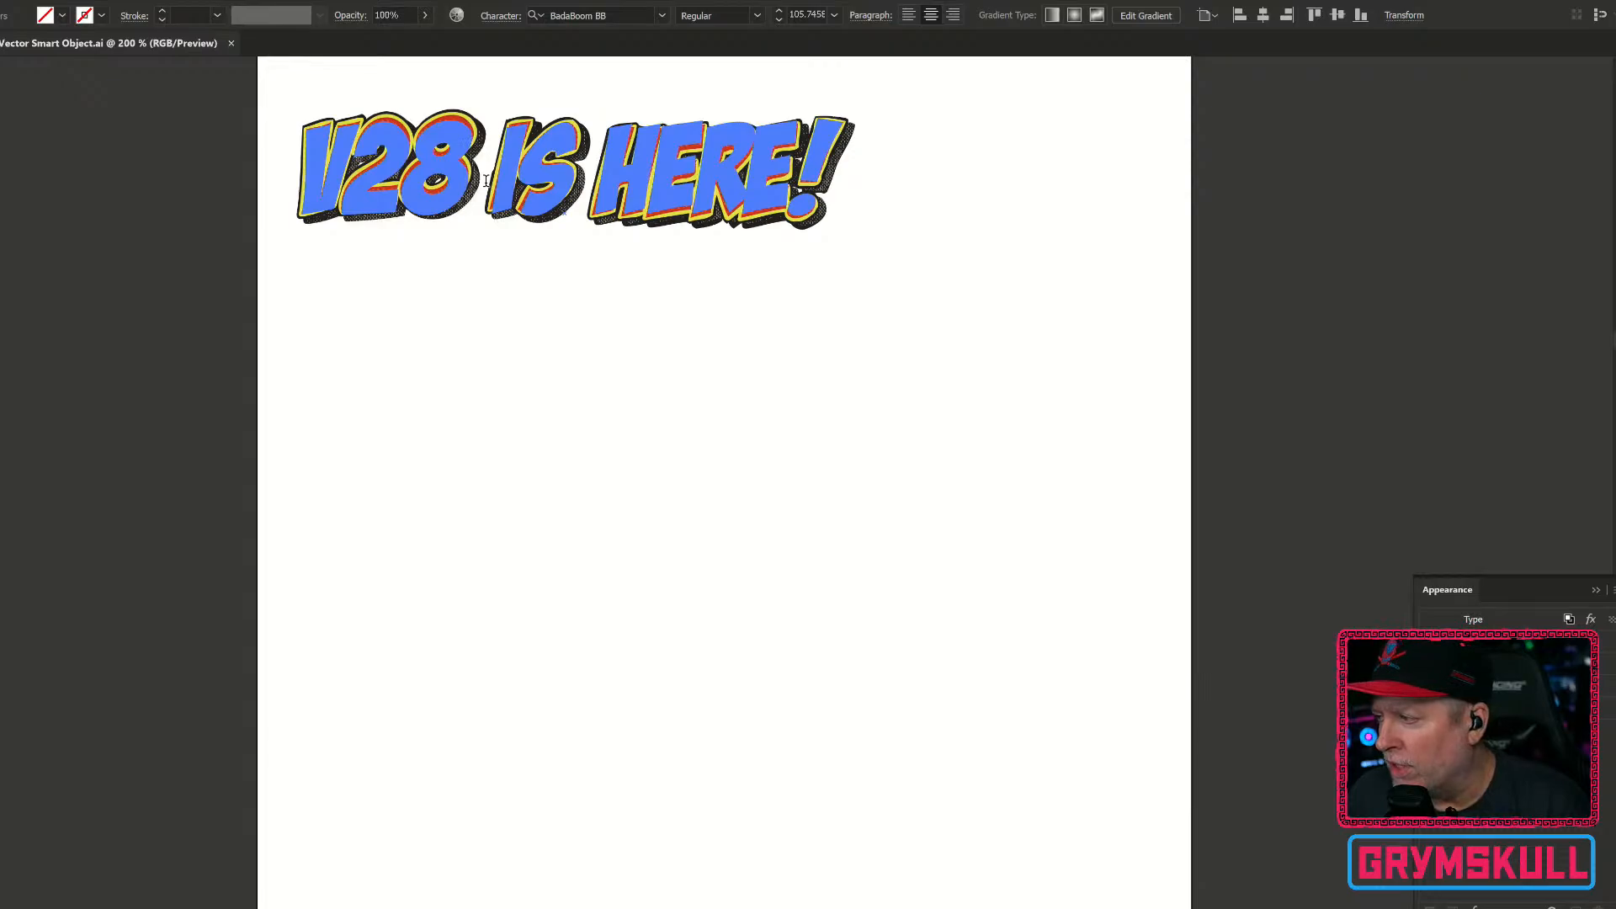
pyautogui.click(491, 183)
pyautogui.press('Left')
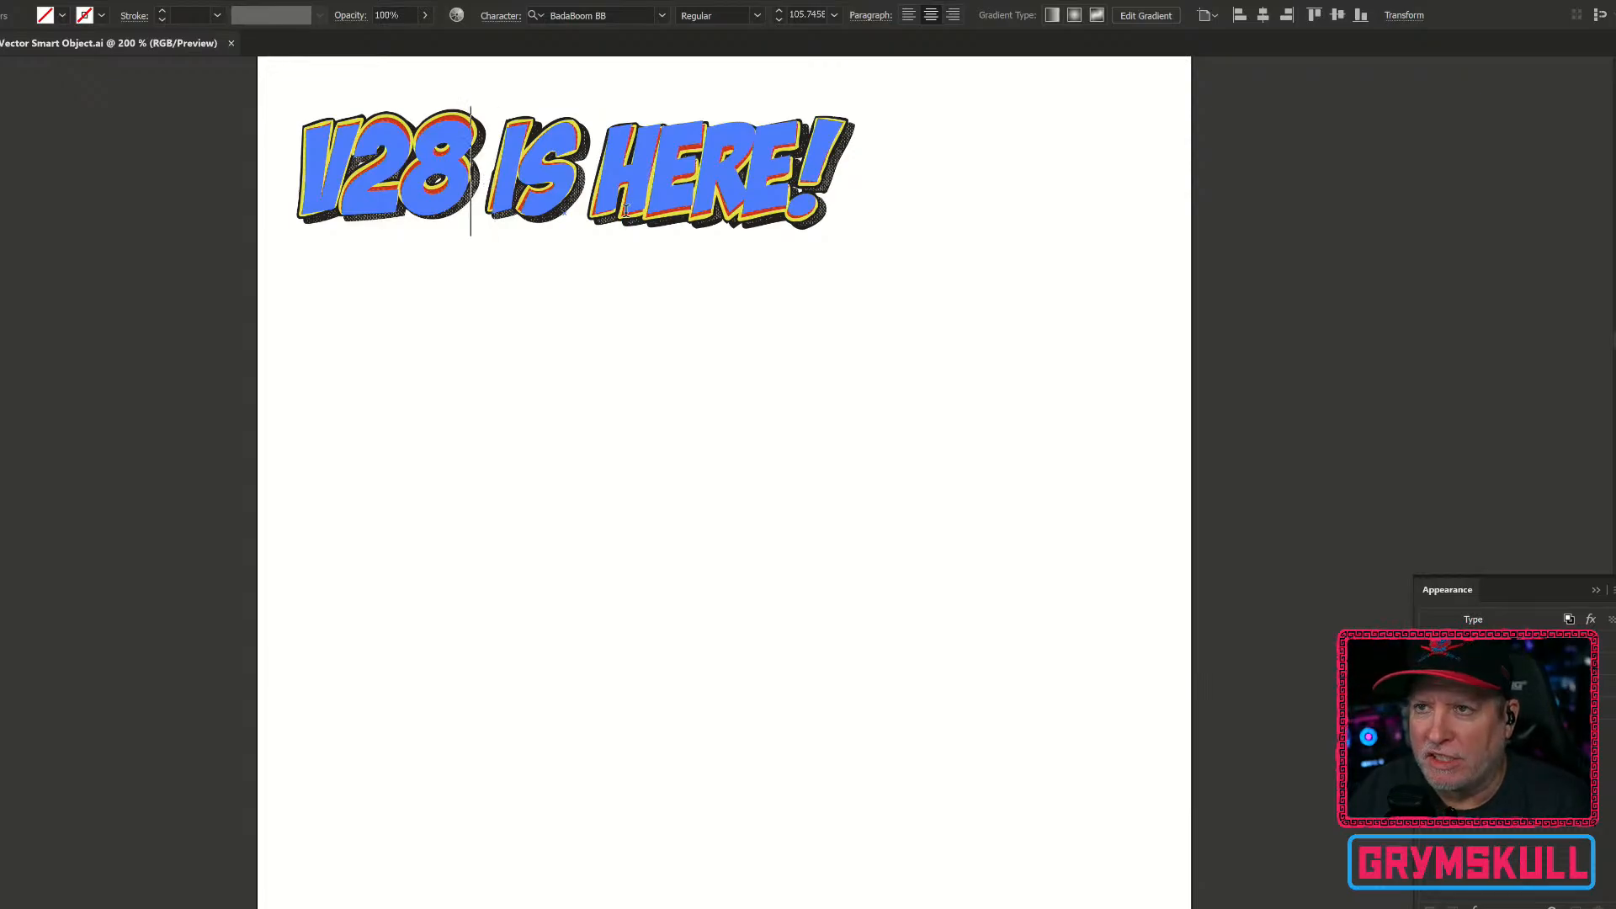
pyautogui.press('Delete')
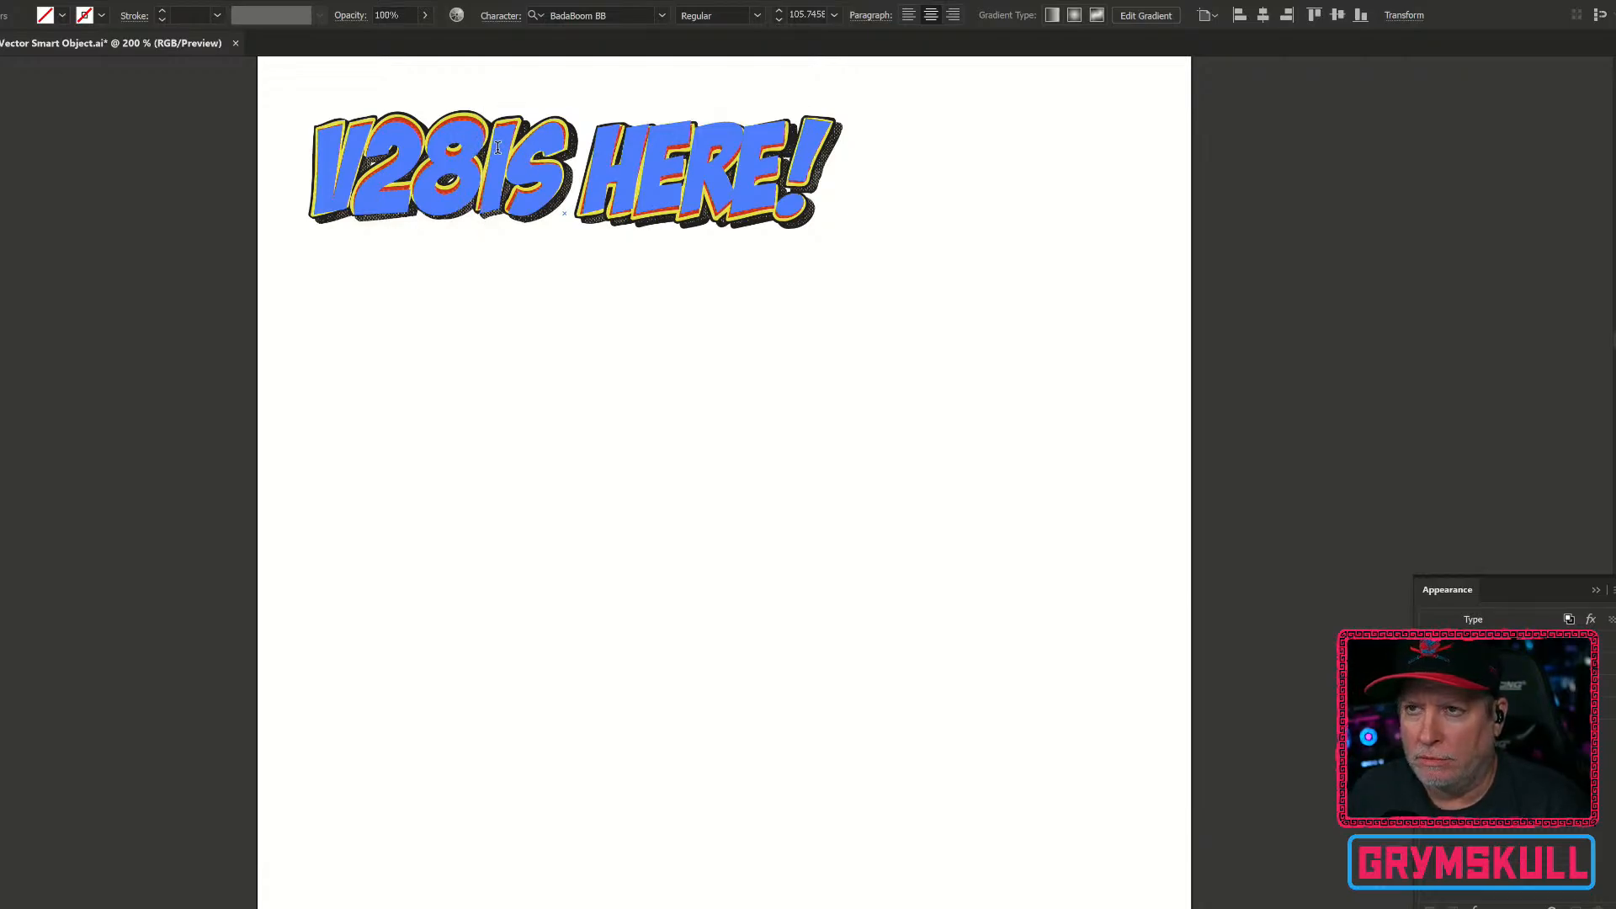
pyautogui.press('Delete')
pyautogui.press('Delete')
pyautogui.press('Delete')
pyautogui.press('Delete')
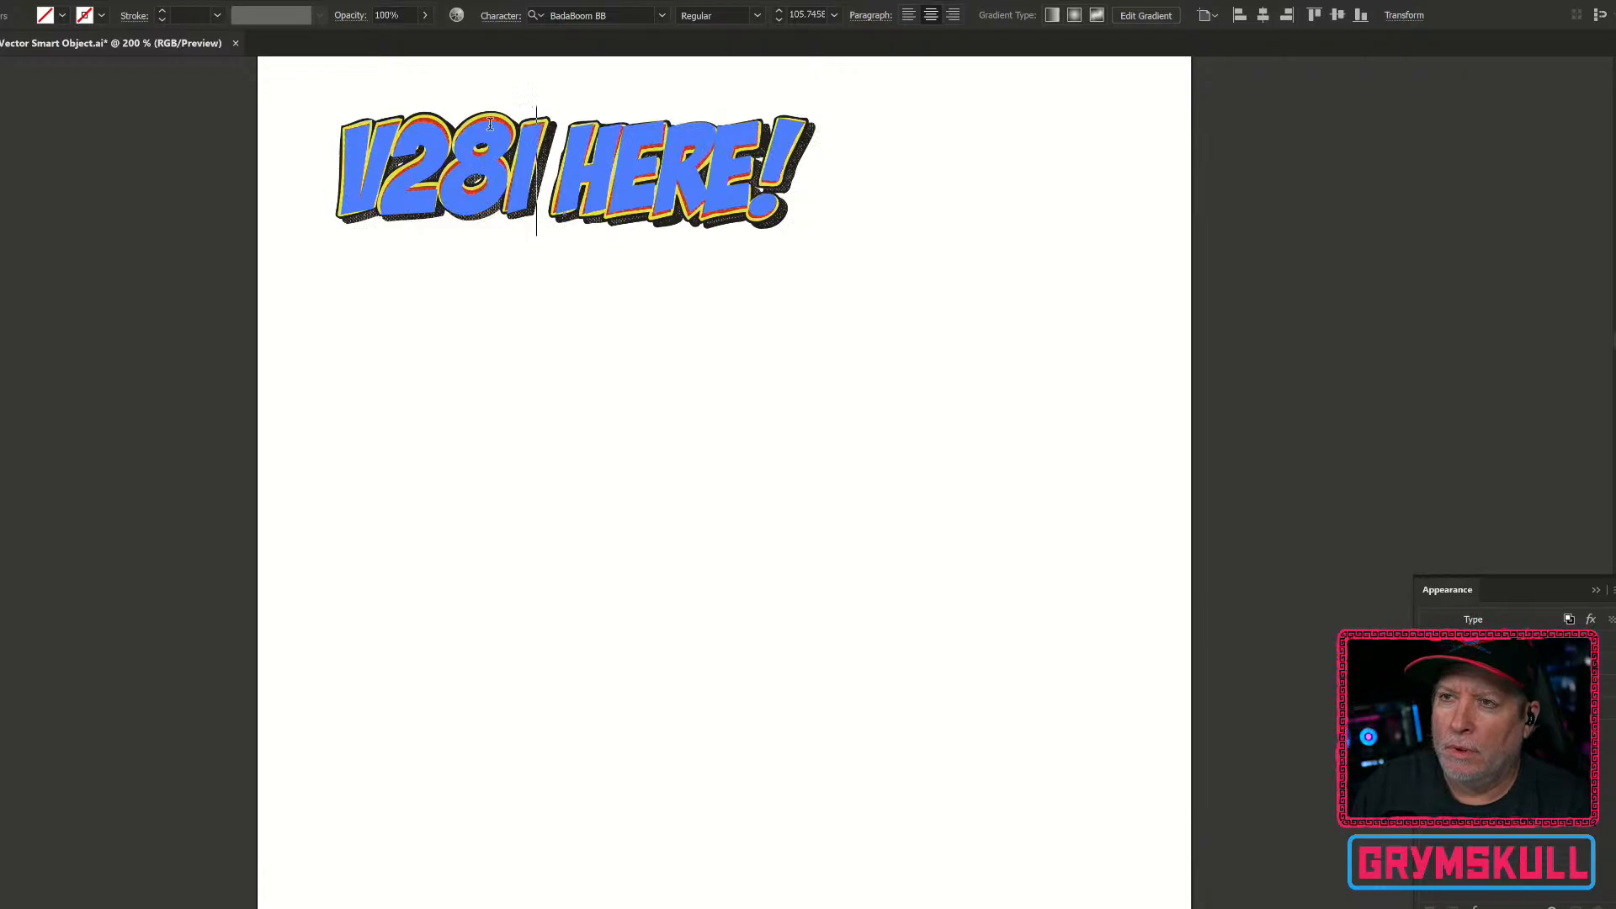
pyautogui.press('Delete')
pyautogui.press('Delete')
pyautogui.press('Delete')
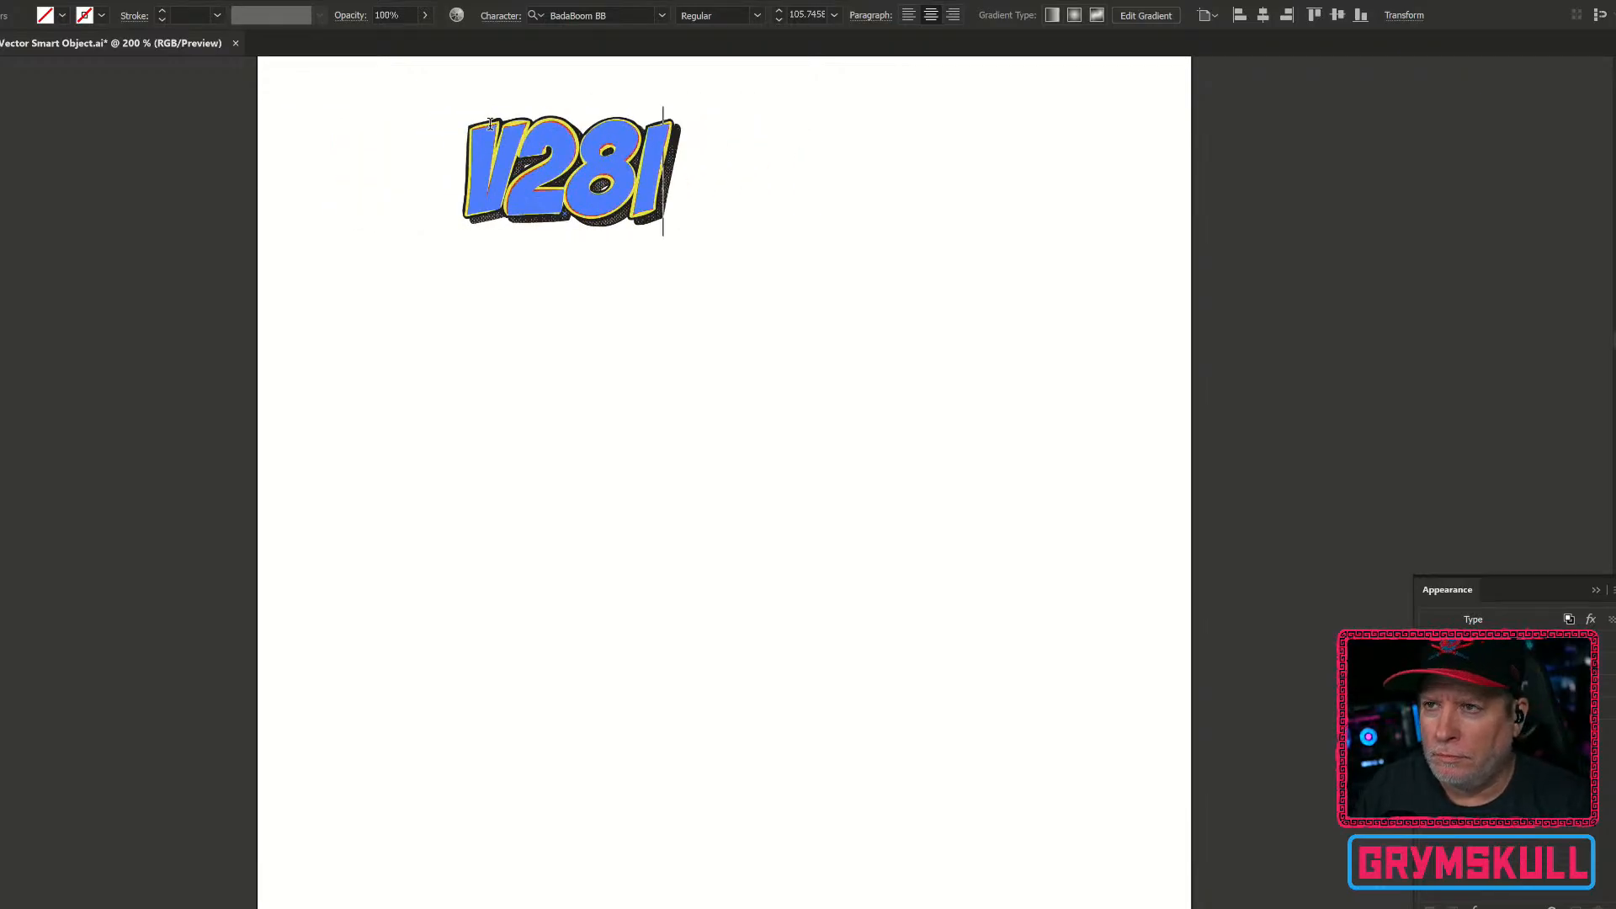
pyautogui.press('BackSpace')
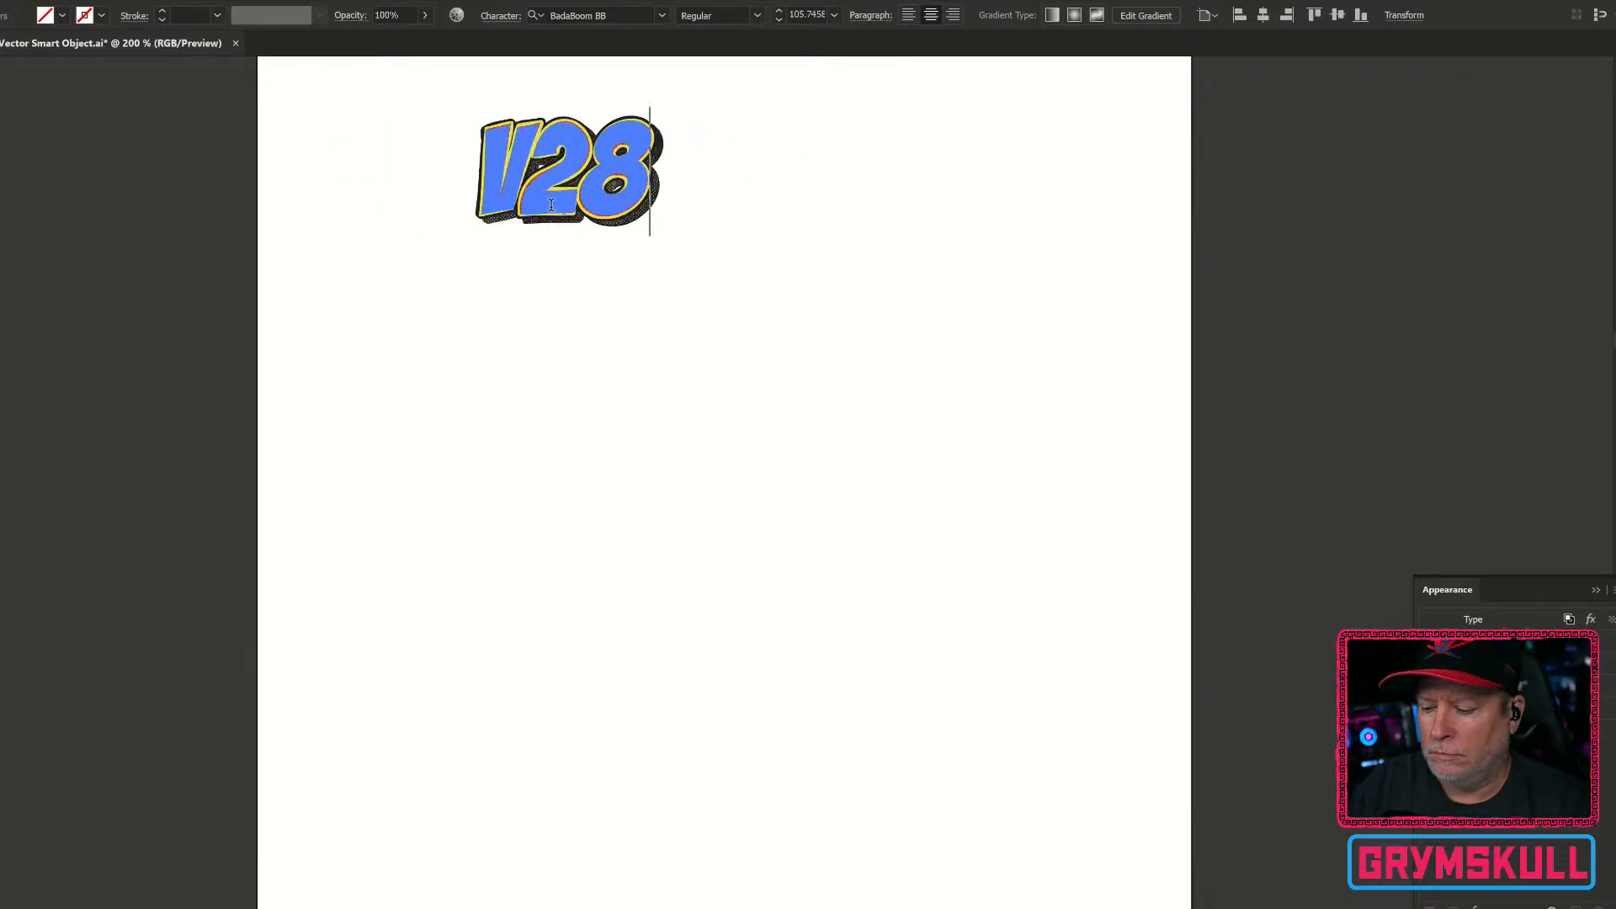
pyautogui.write('!')
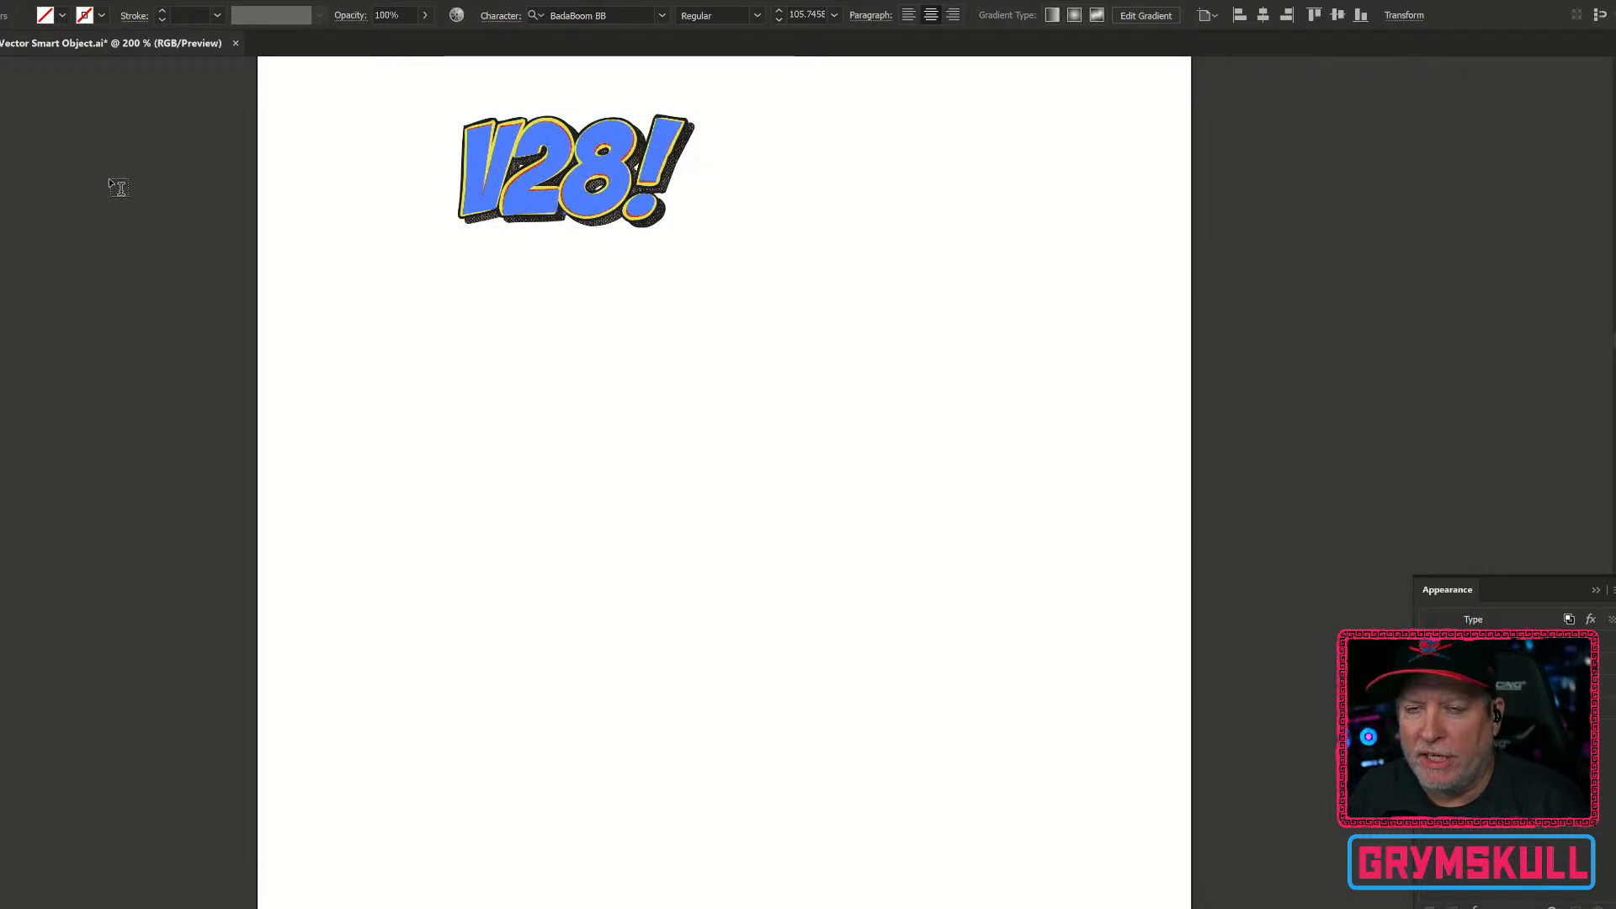
pyautogui.press('Escape')
# Step: Save the edited Vector Smart Object file, deselect the text and switch back to the thumbnail document in Photoshop
pyautogui.hotkey('ctrl', 's')
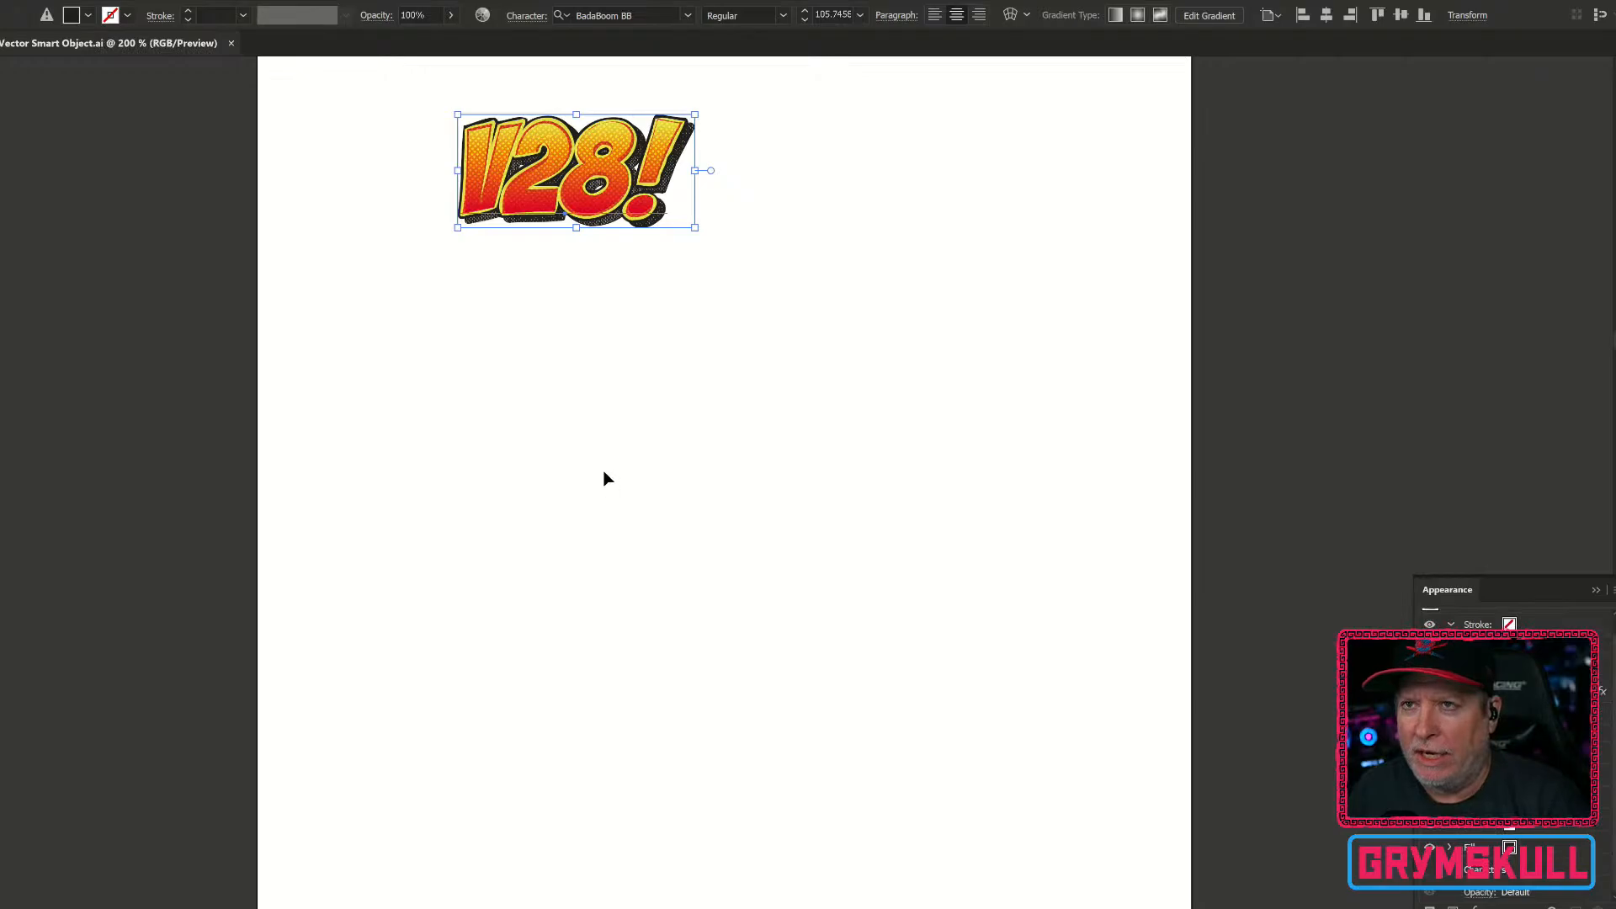
pyautogui.click(353, 408)
pyautogui.moveTo(139, 906)
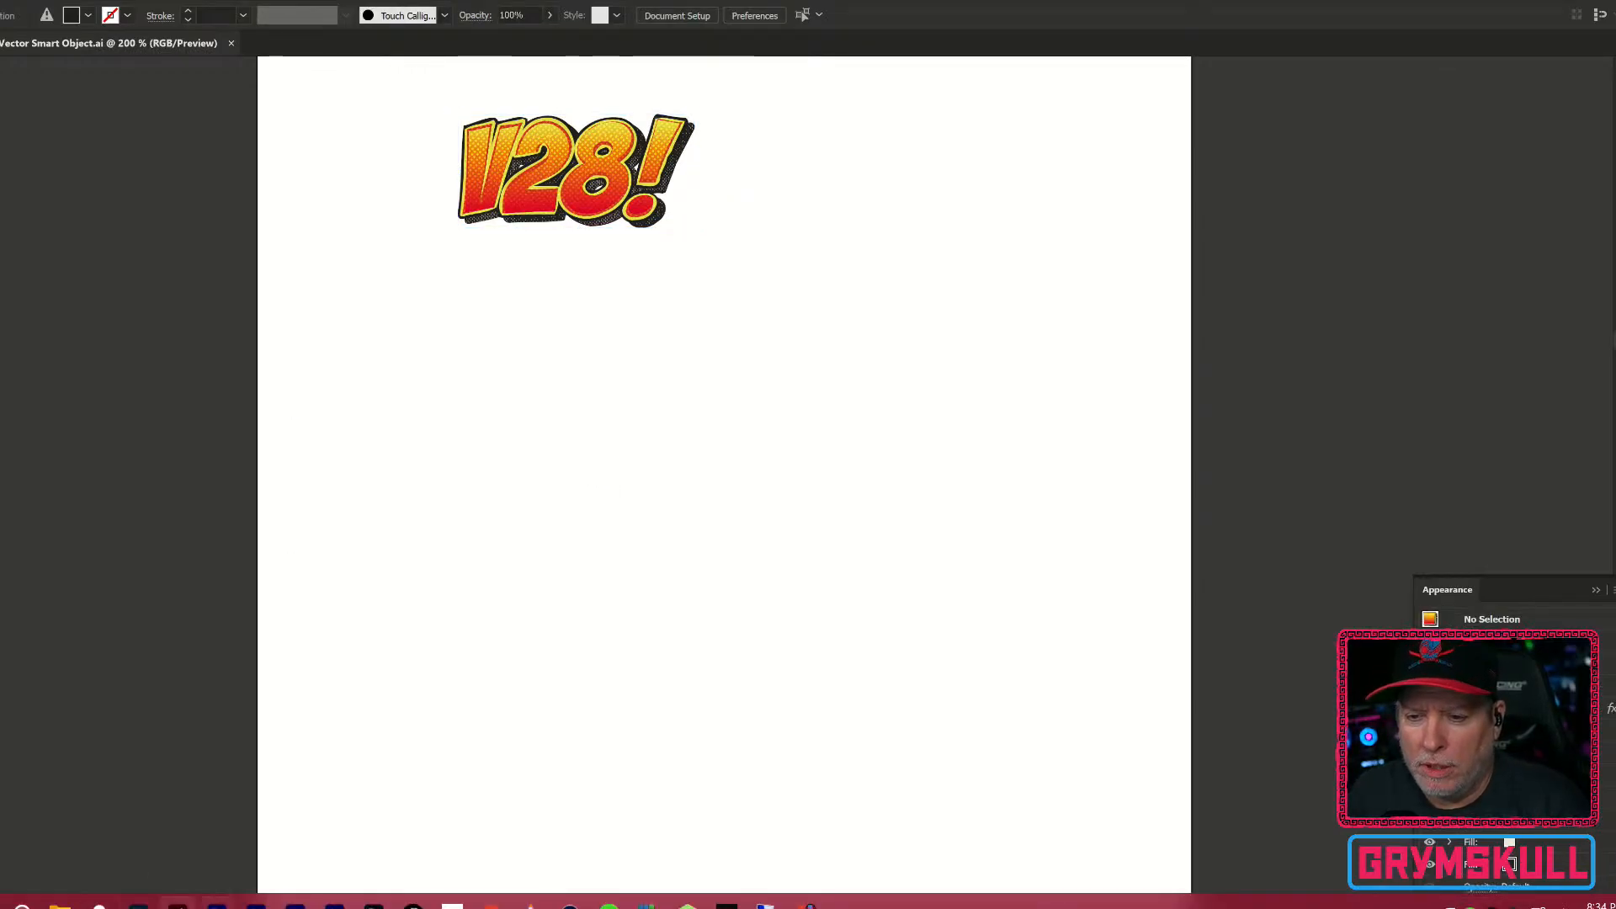
pyautogui.click(139, 906)
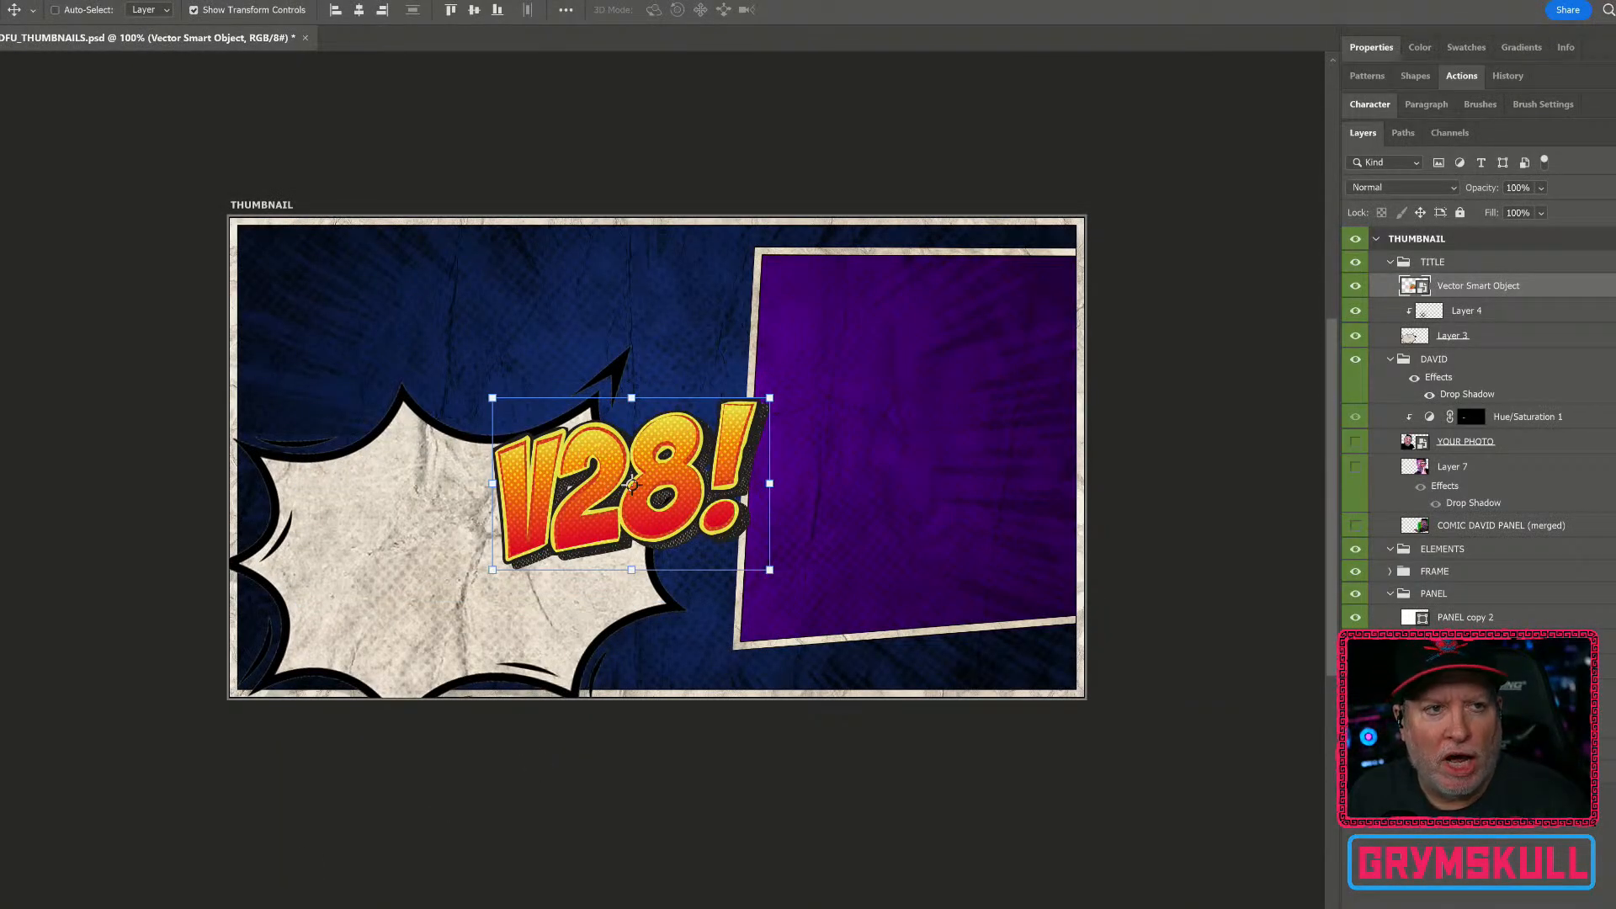
# Step: Move the "V28!" title onto the starburst and enlarge it to about 461% width and 480% height so it fills the shape
pyautogui.moveTo(670, 481); pyautogui.dragTo(488, 559)
pyautogui.moveTo(587, 477); pyautogui.dragTo(644, 428)
pyautogui.moveTo(590, 517); pyautogui.dragTo(621, 503)
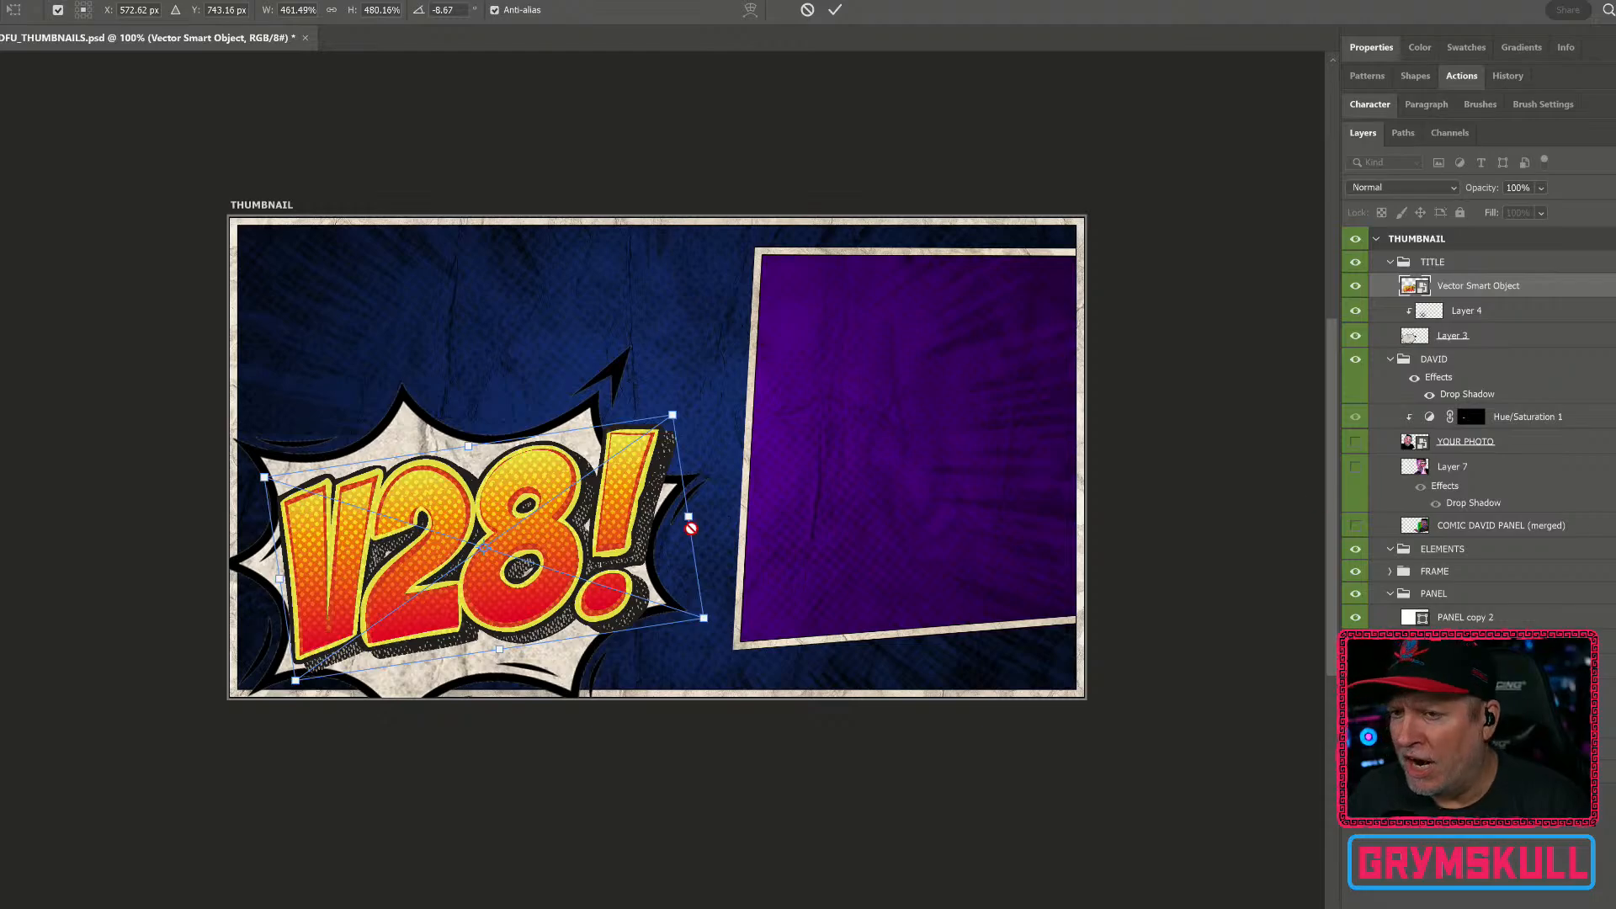
pyautogui.press('Return')
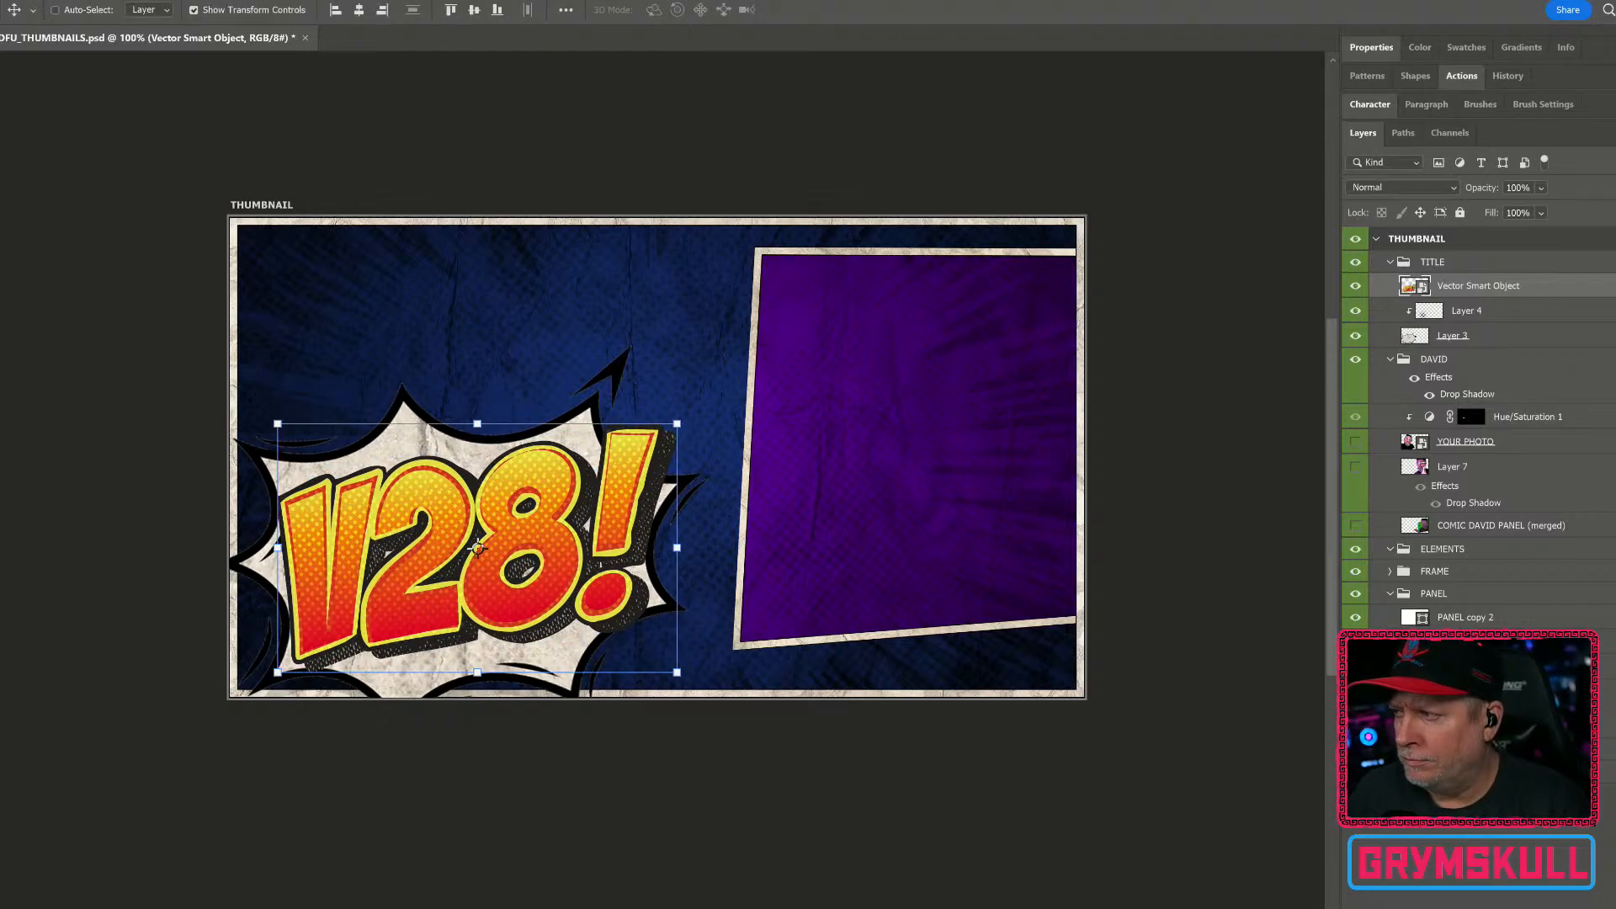
# Step: Place the round OBS logo image in the thumbnail, scale it to about 79.69% and position it above the "V28!" title
pyautogui.moveTo(721, 487); pyautogui.dragTo(585, 497)
pyautogui.moveTo(707, 444); pyautogui.dragTo(476, 357)
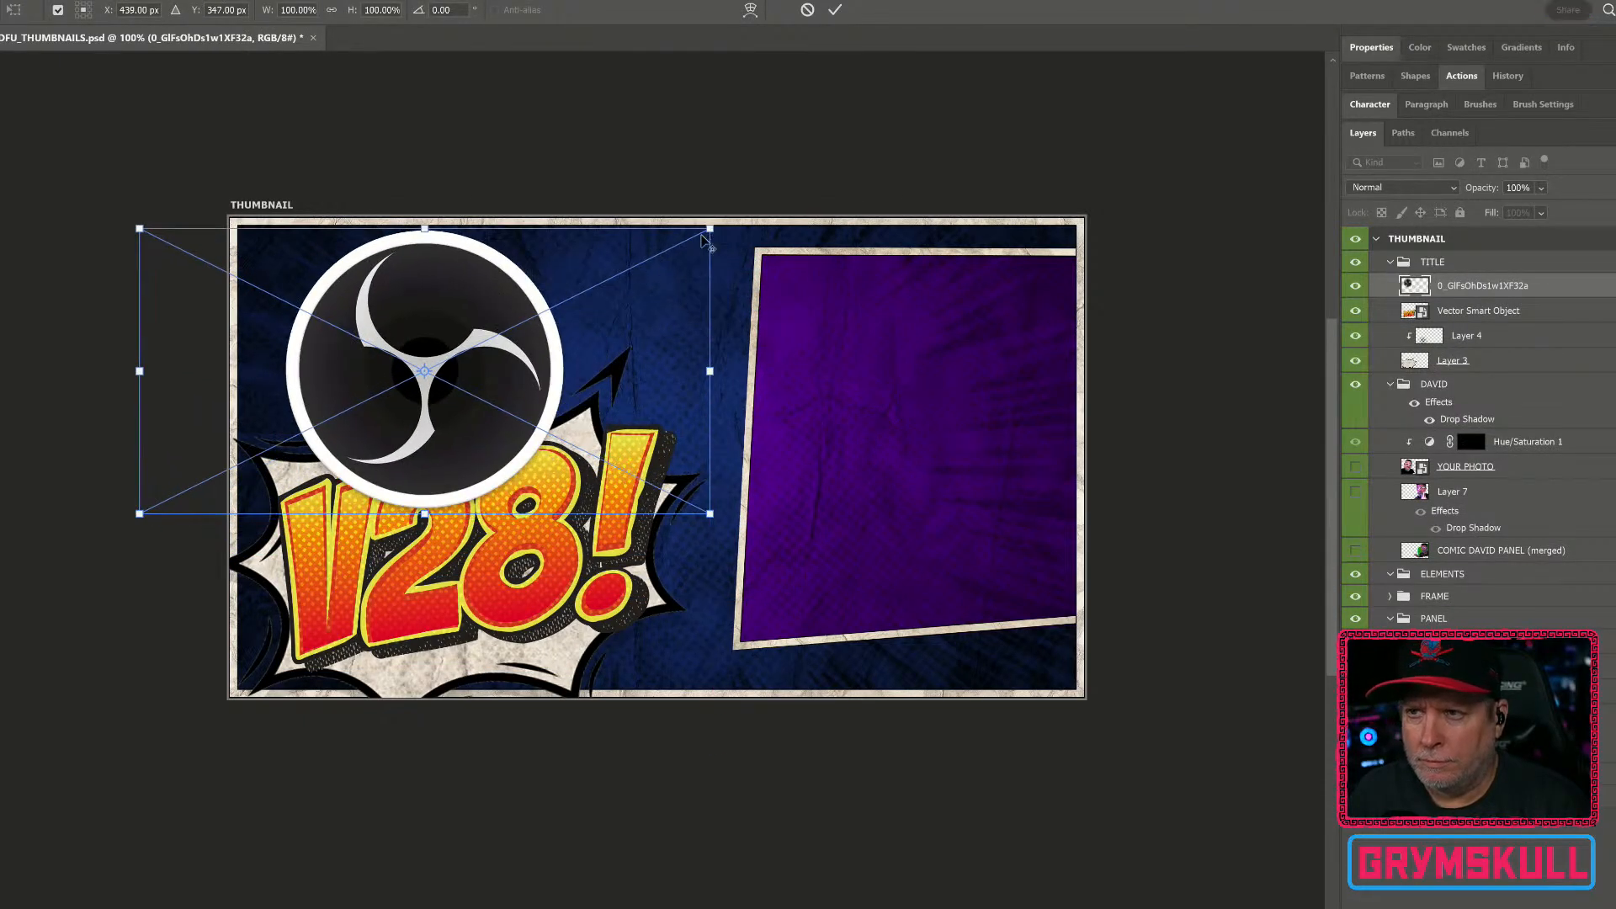
pyautogui.moveTo(710, 228); pyautogui.dragTo(651, 258)
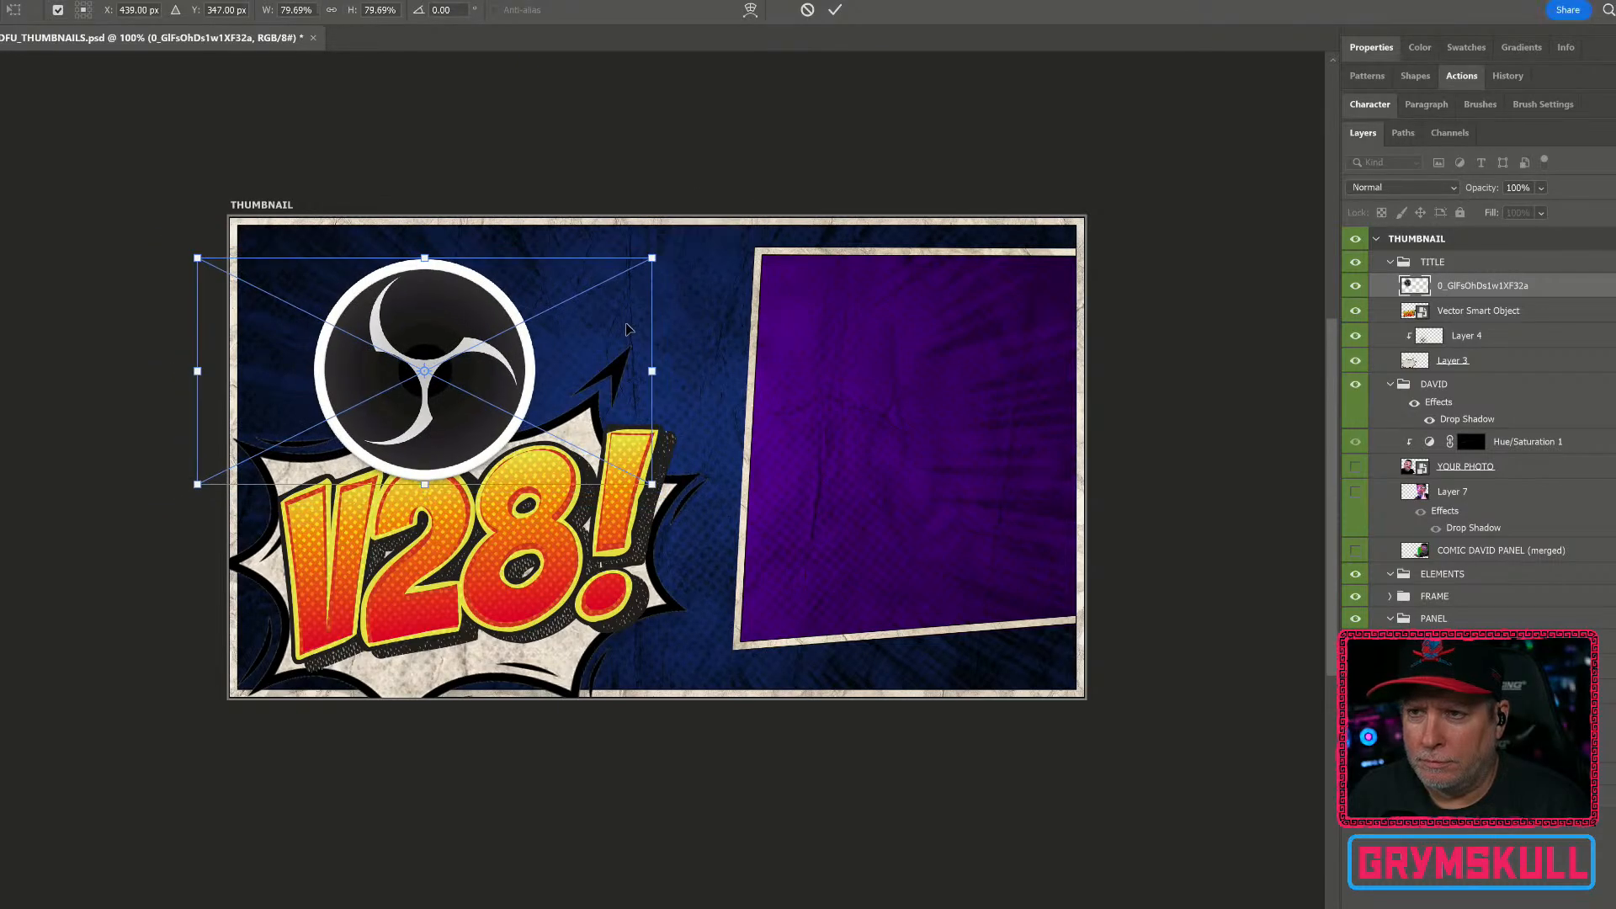
pyautogui.moveTo(626, 329); pyautogui.dragTo(629, 304)
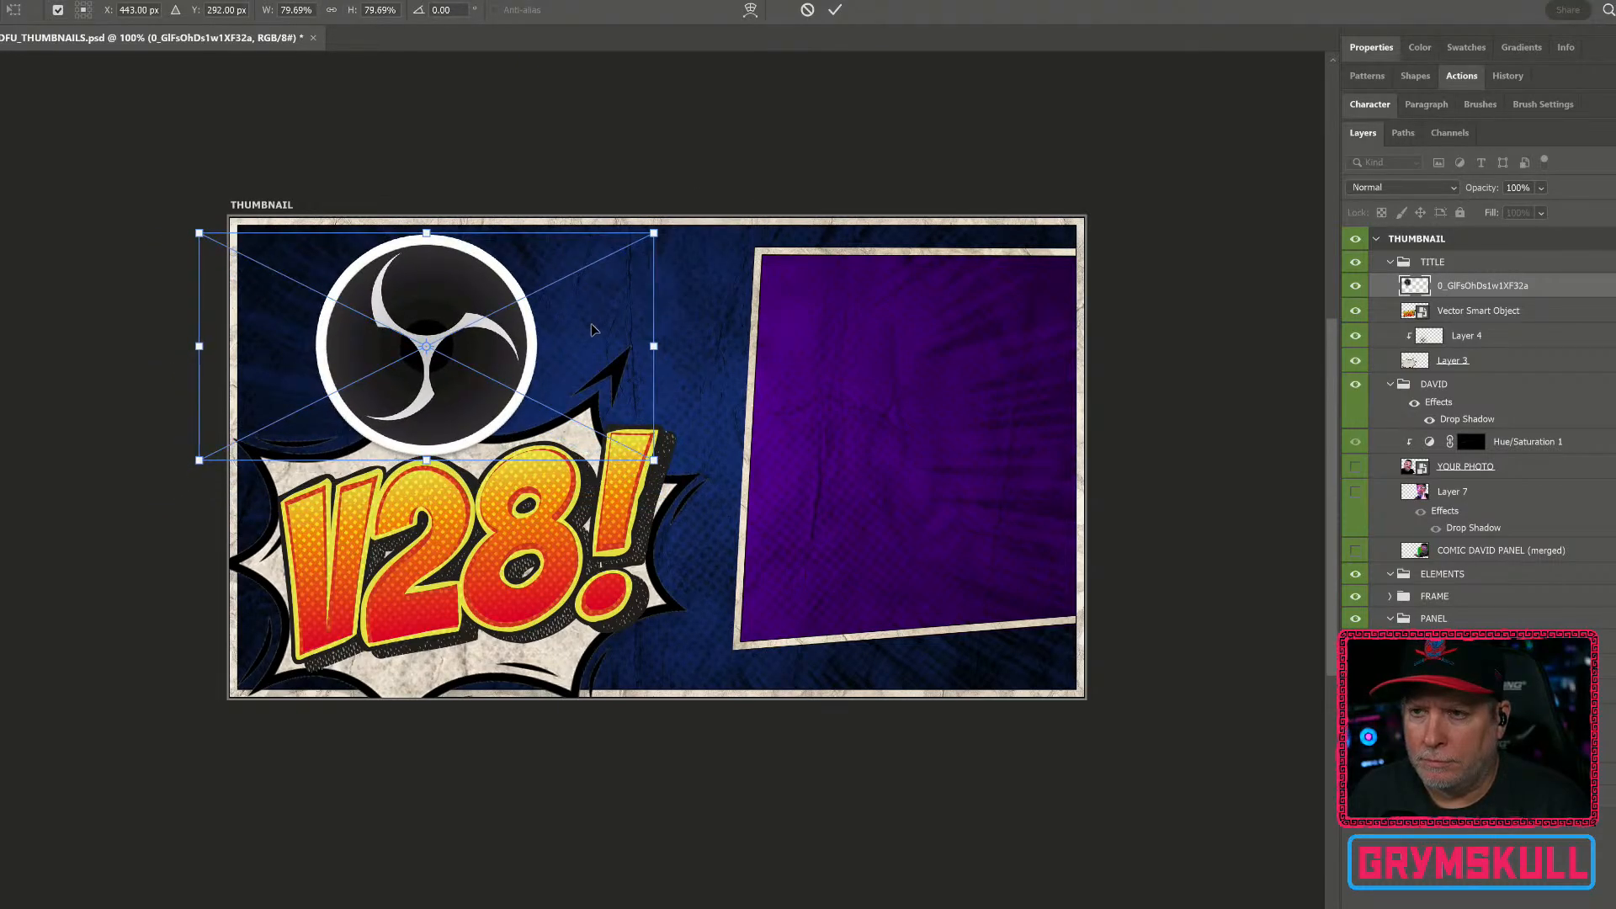
pyautogui.press('Return')
pyautogui.moveTo(477, 400); pyautogui.dragTo(492, 401)
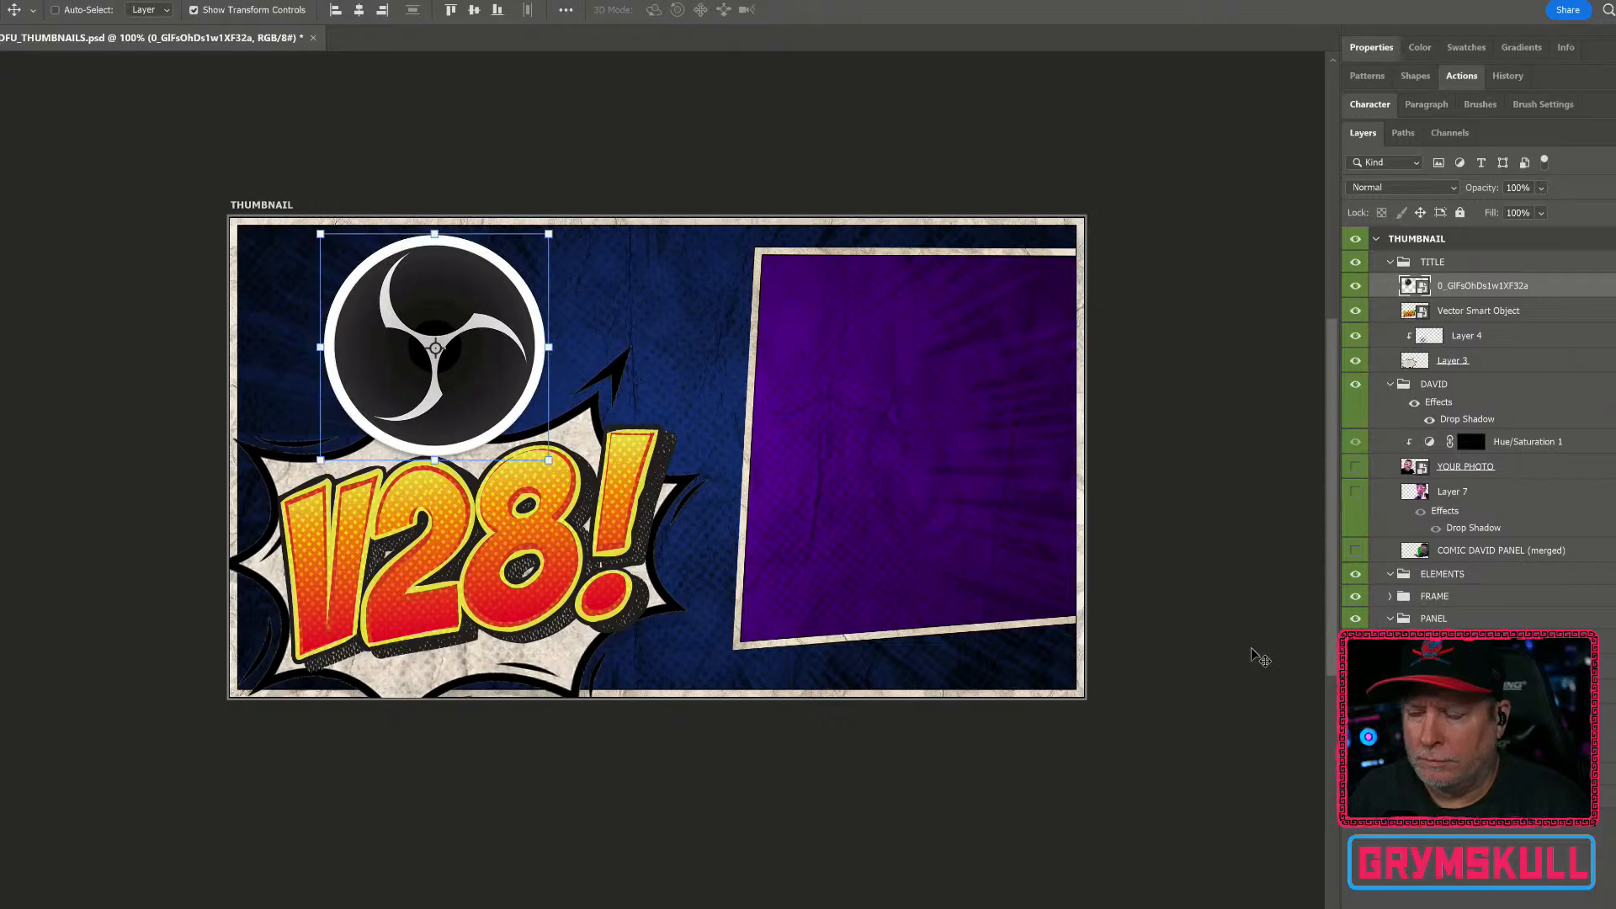
# Step: Add a Drop Shadow layer style to the OBS logo layer, keeping the preset Multiply settings at 66% opacity
pyautogui.doubleClick(1611, 291)
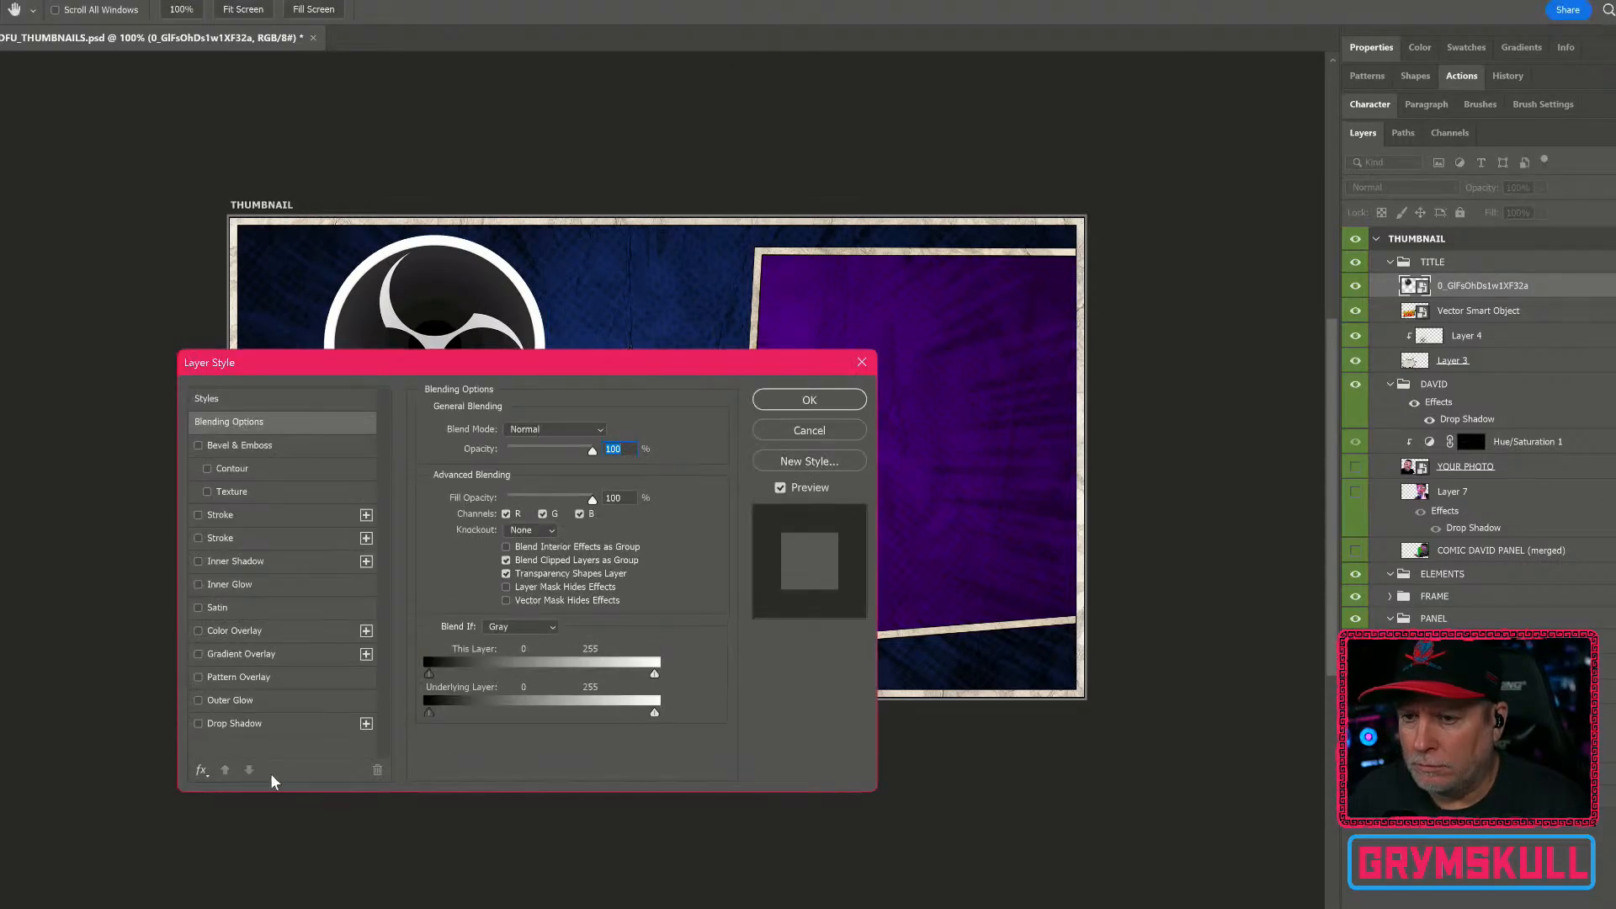
pyautogui.click(246, 724)
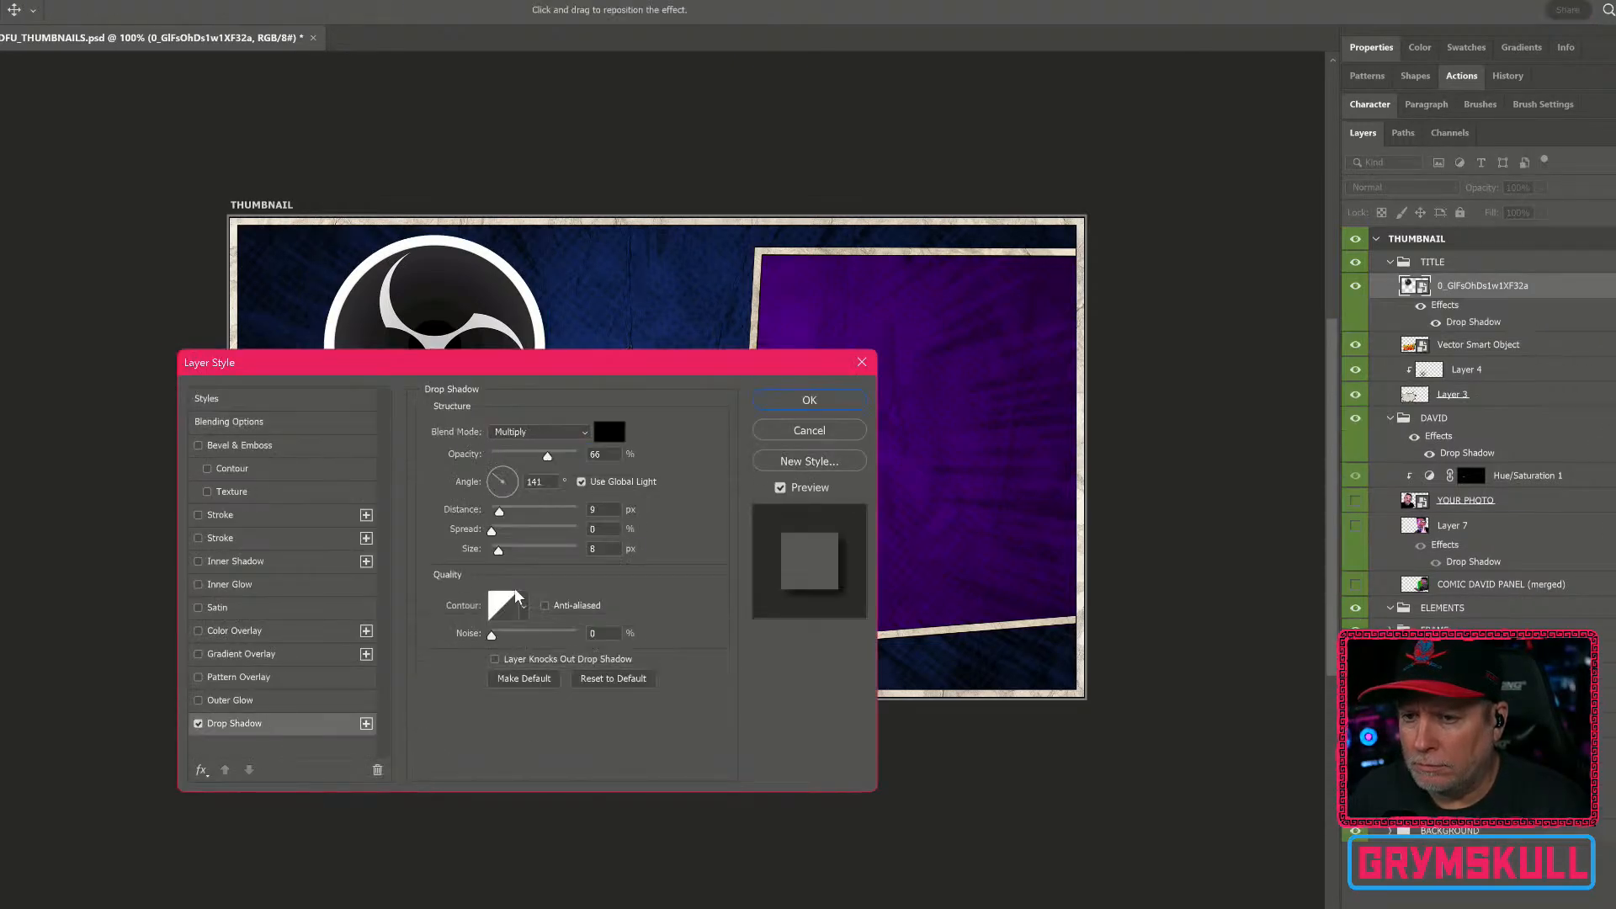
pyautogui.click(829, 403)
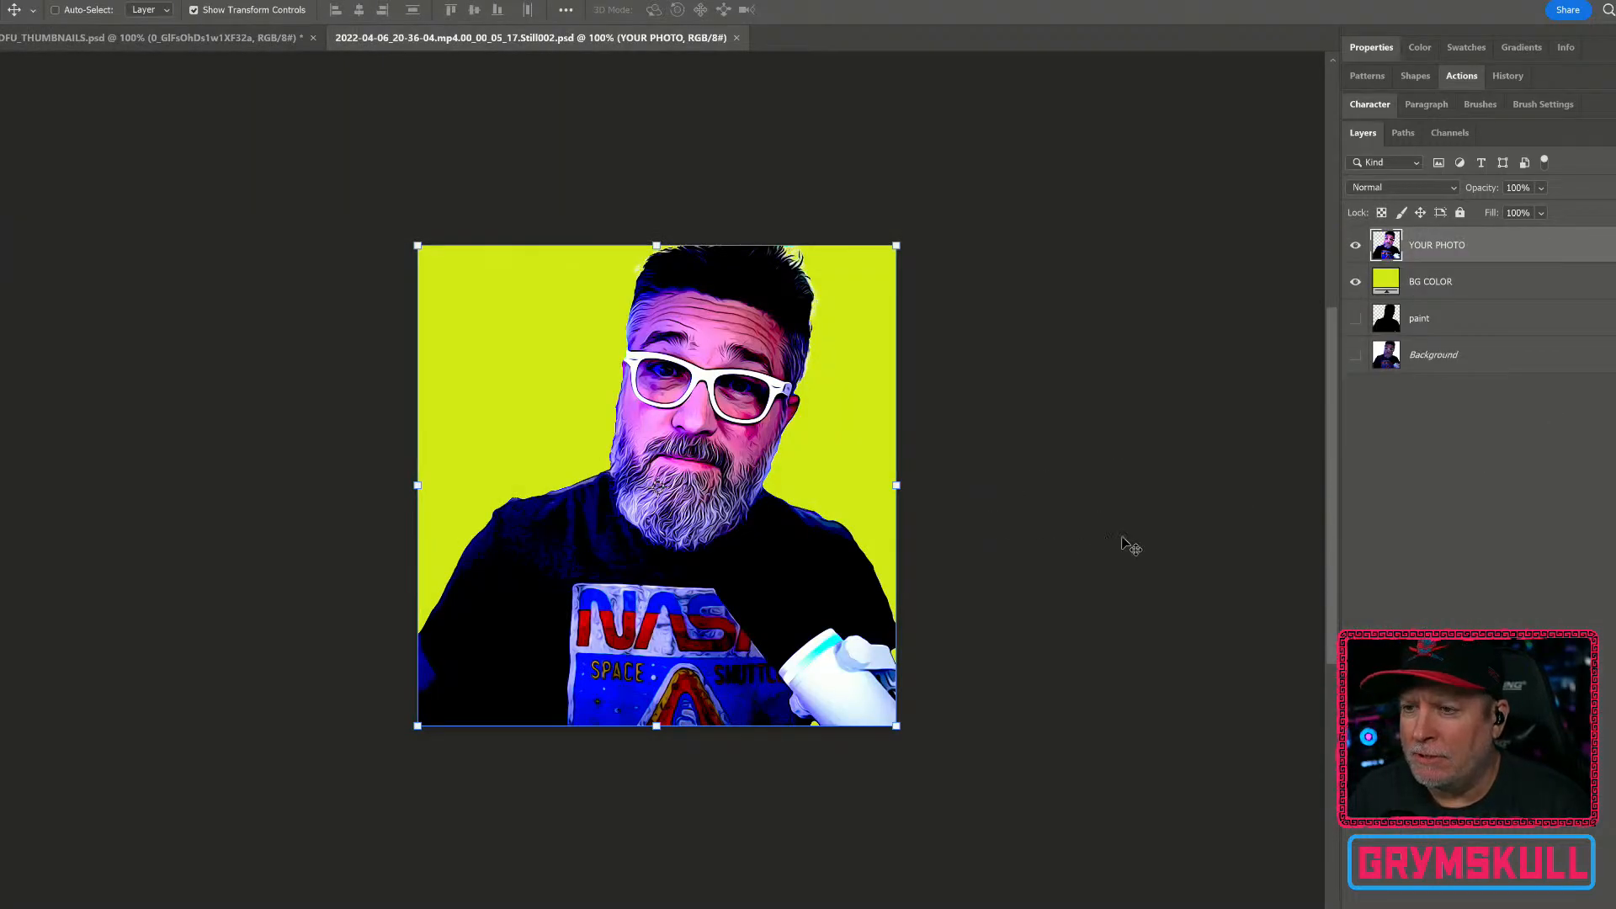
# Step: Copy the YOUR PHOTO portrait from the still document into the thumbnail, rotate it about -6.23° and position it over the purple panel
pyautogui.moveTo(639, 459); pyautogui.dragTo(812, 497)
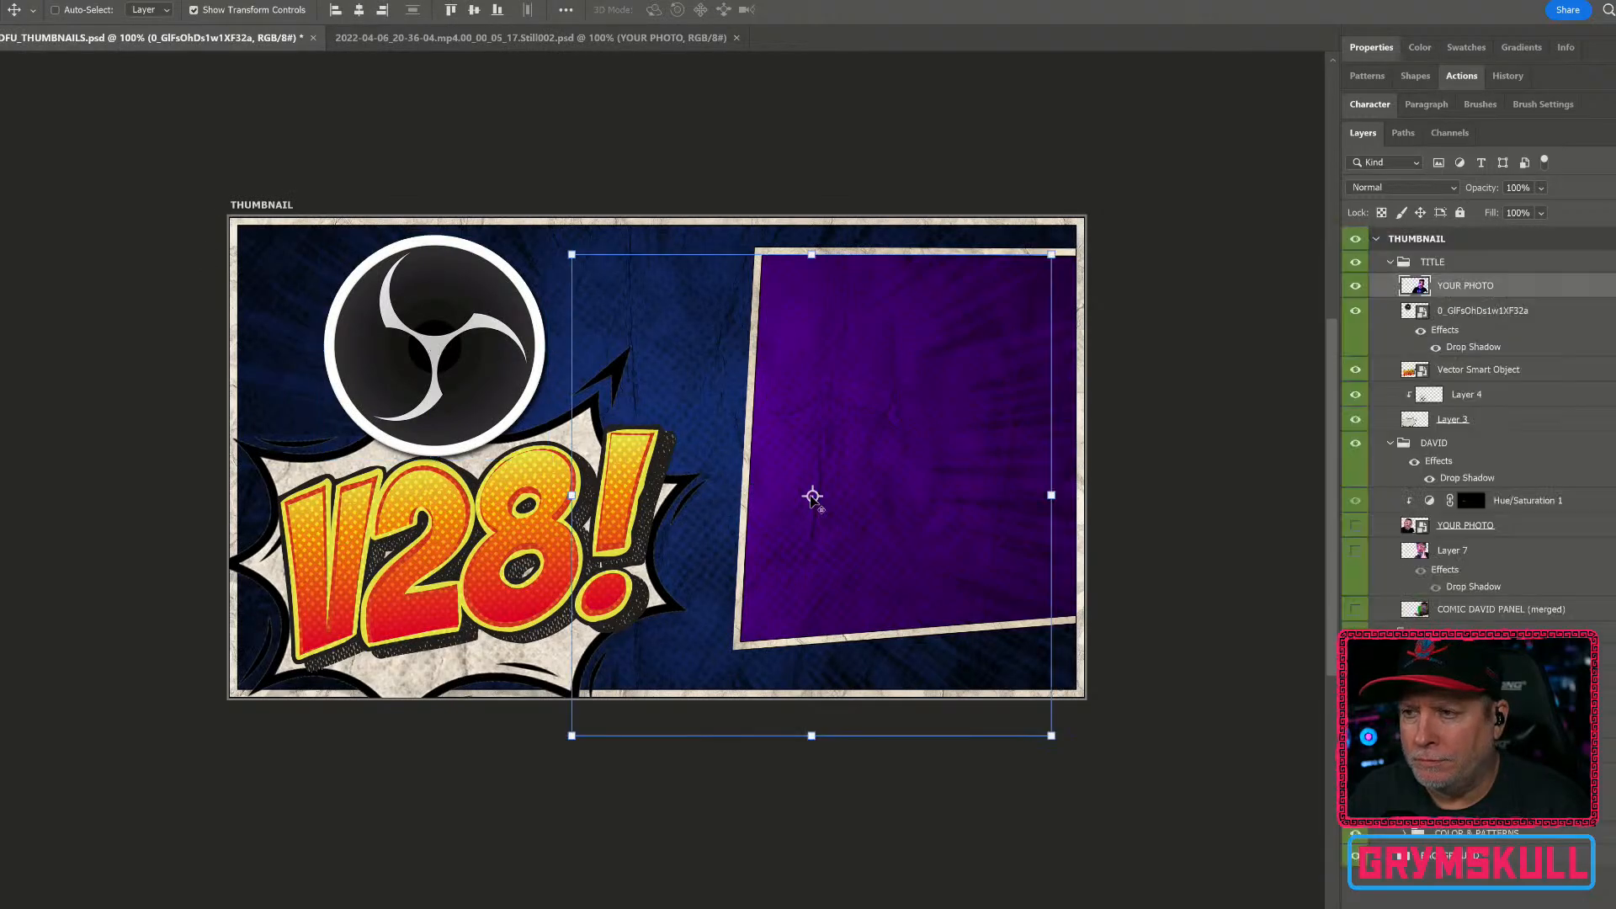
pyautogui.hotkey('ctrl', 't')
pyautogui.moveTo(1084, 493); pyautogui.dragTo(1077, 460)
pyautogui.moveTo(992, 540); pyautogui.dragTo(1044, 498)
pyautogui.moveTo(1076, 653); pyautogui.dragTo(1073, 642)
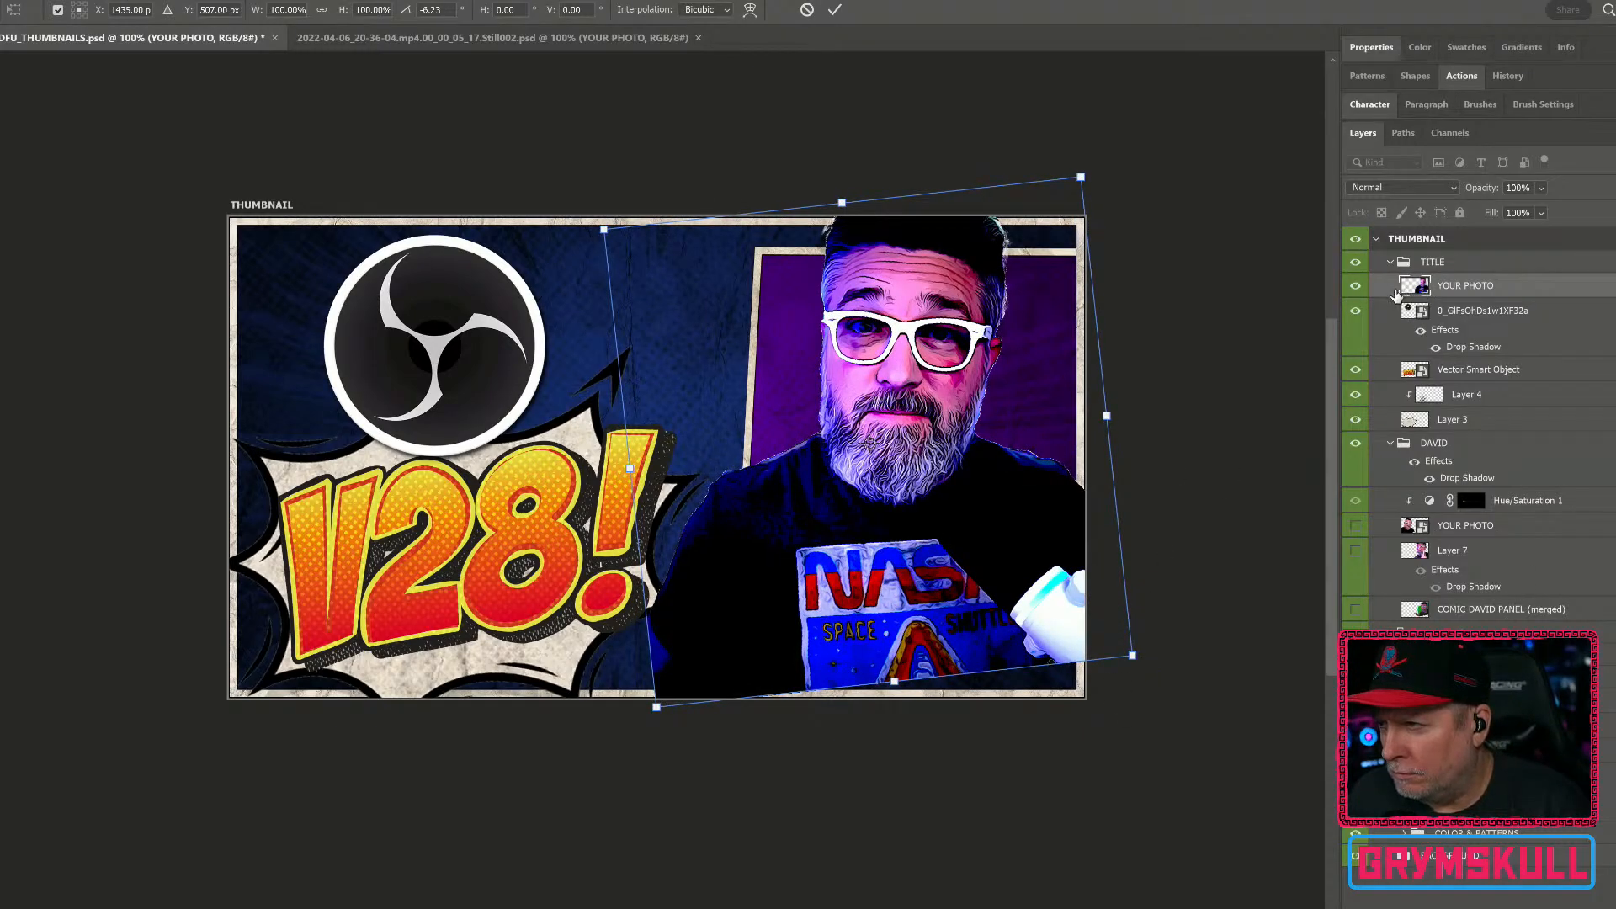
pyautogui.press('Return')
# Step: Mask the portrait layer with a polygonal lasso selection along the purple panel's inner bottom edge, leaving room around the head, hiding the layer while outlining
pyautogui.click(1351, 286)
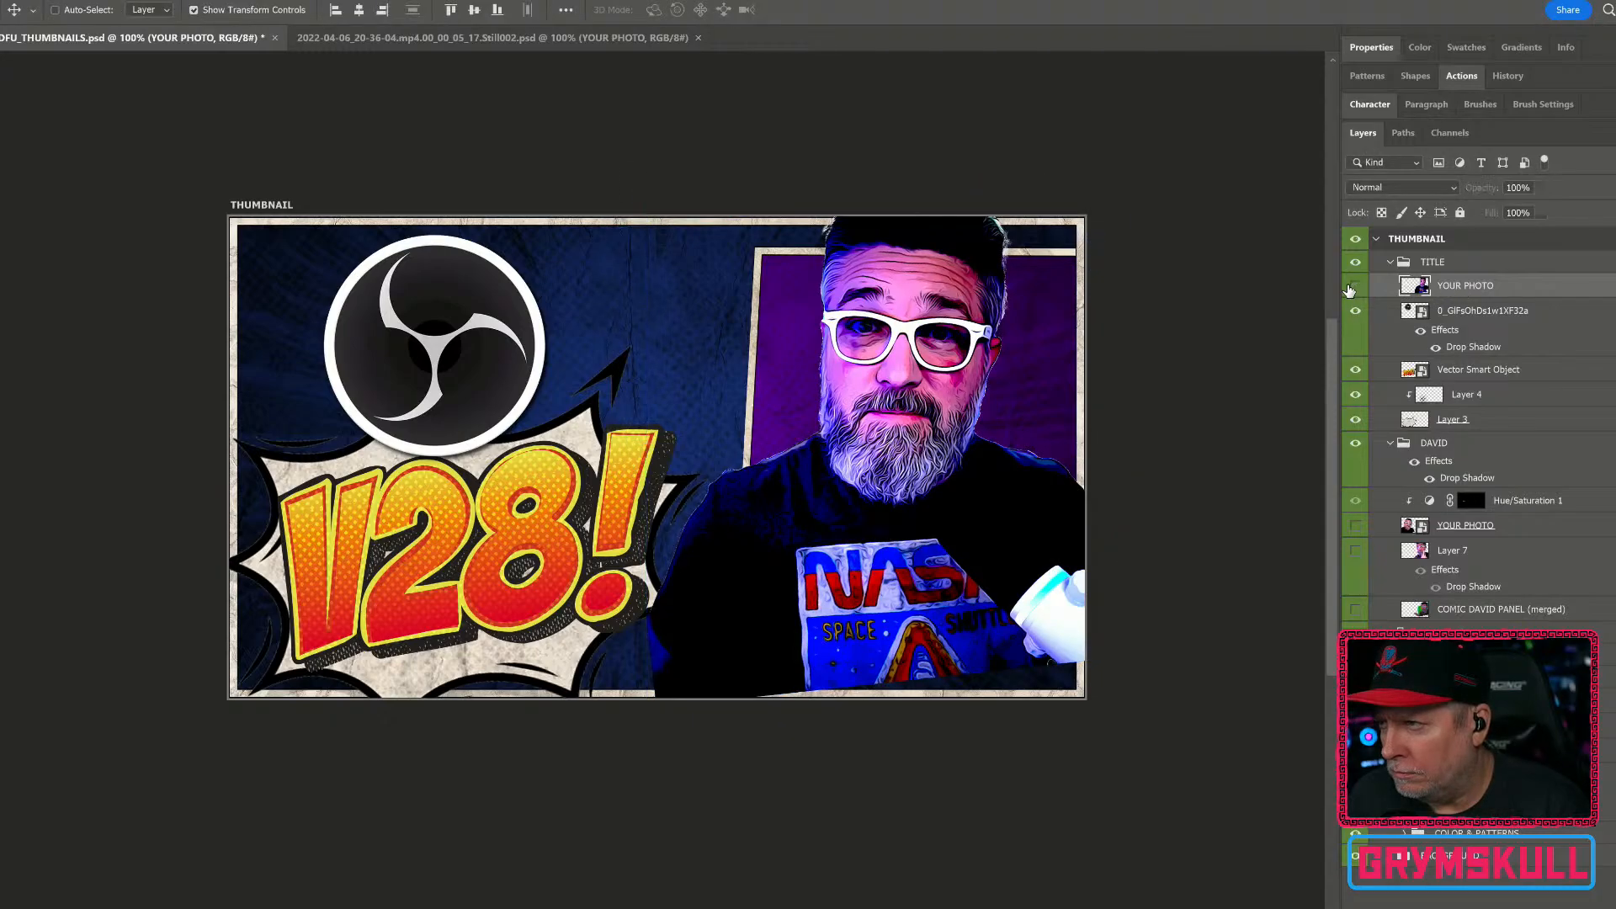
pyautogui.click(1514, 401)
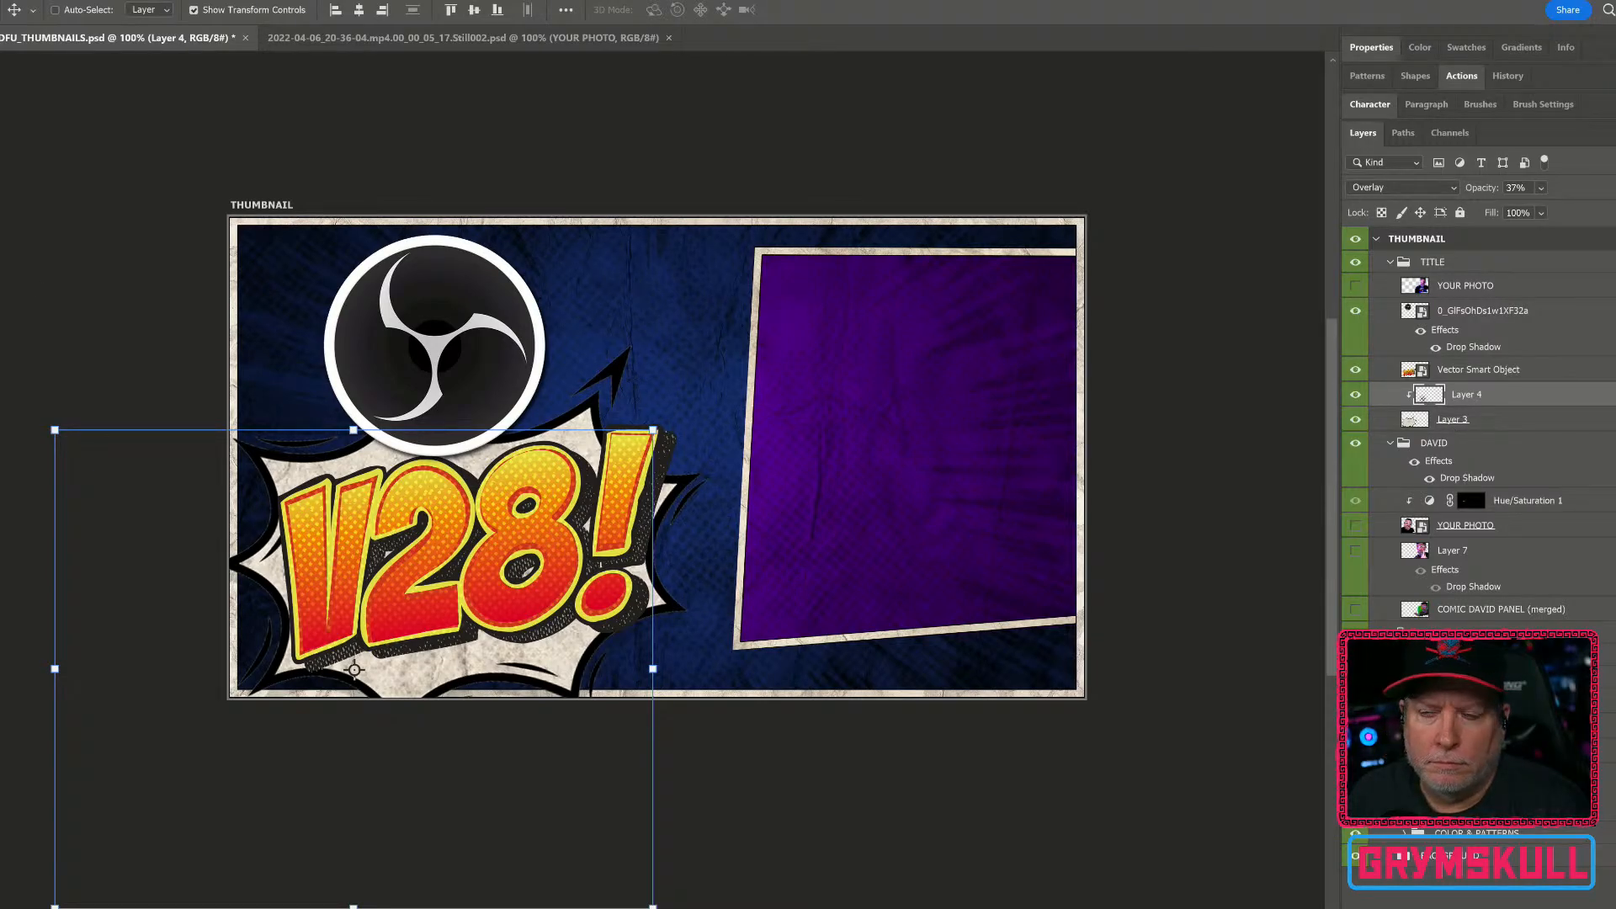
pyautogui.press('l')
pyautogui.click(1501, 290)
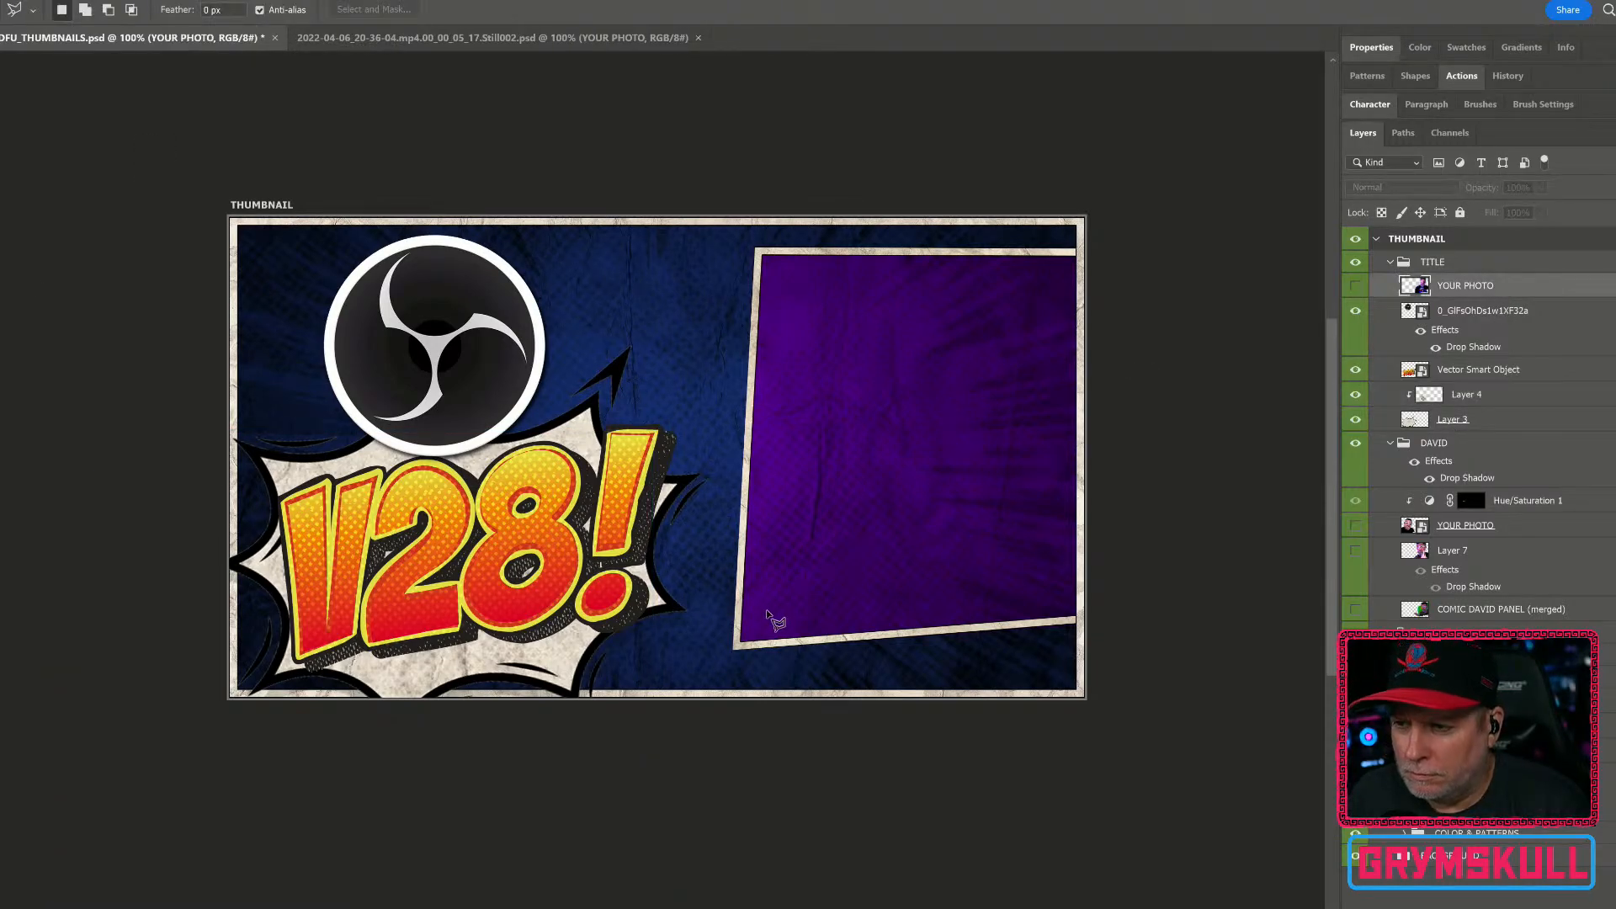
pyautogui.click(740, 641)
pyautogui.click(752, 452)
pyautogui.click(626, 283)
pyautogui.click(650, 157)
pyautogui.click(917, 113)
pyautogui.click(1144, 108)
pyautogui.click(1196, 318)
pyautogui.click(1207, 440)
pyautogui.click(1136, 513)
pyautogui.click(1107, 585)
pyautogui.click(1102, 613)
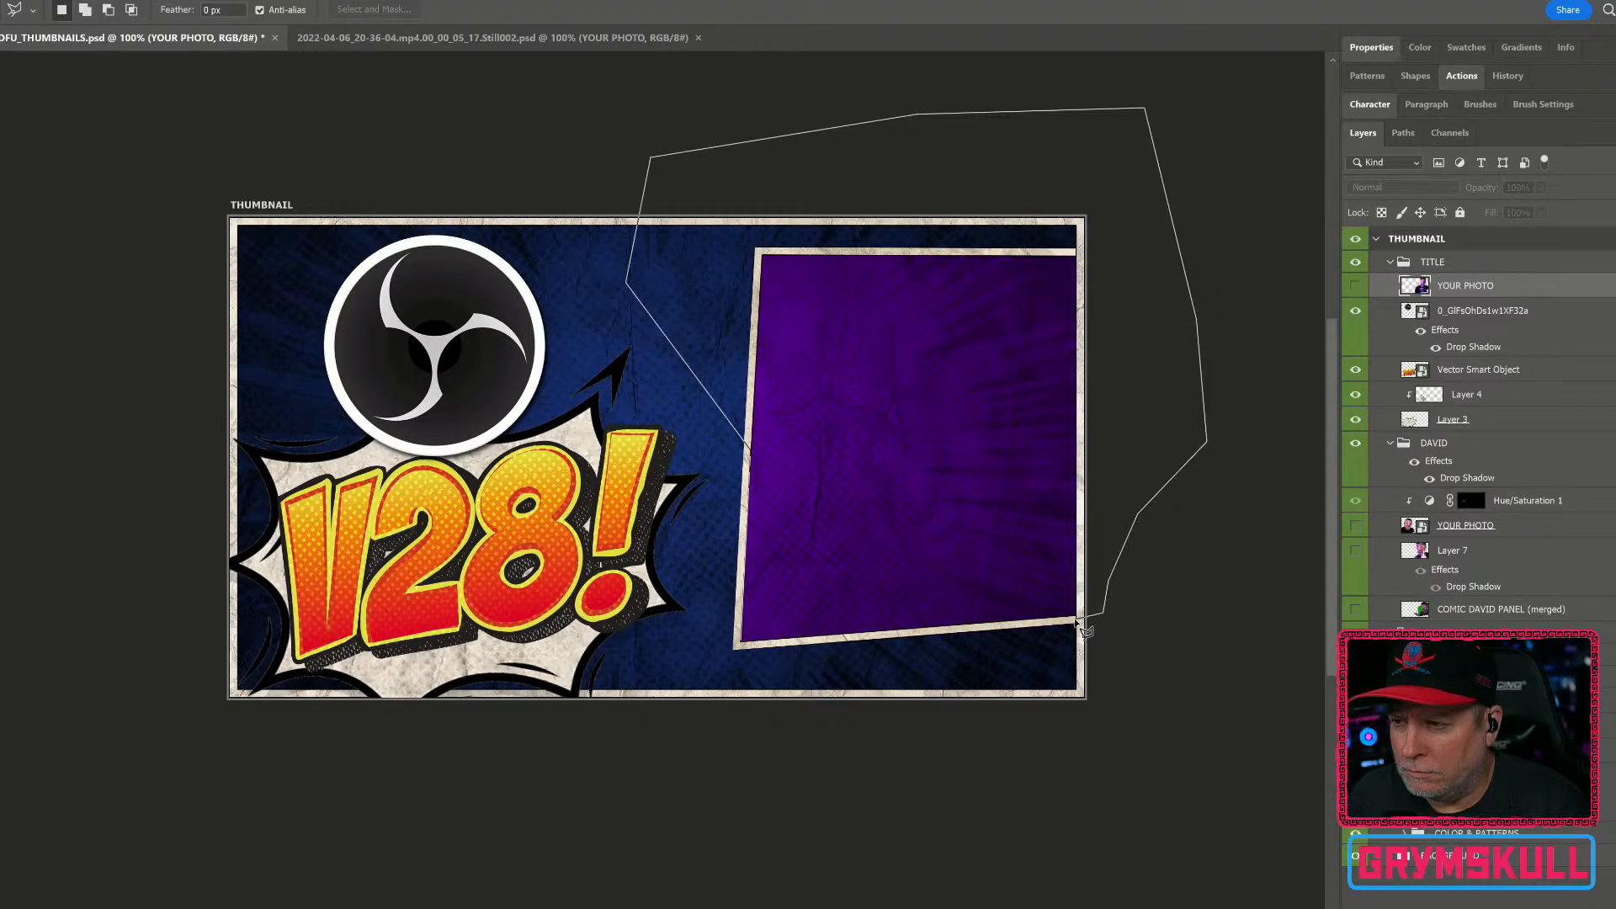
pyautogui.click(1075, 616)
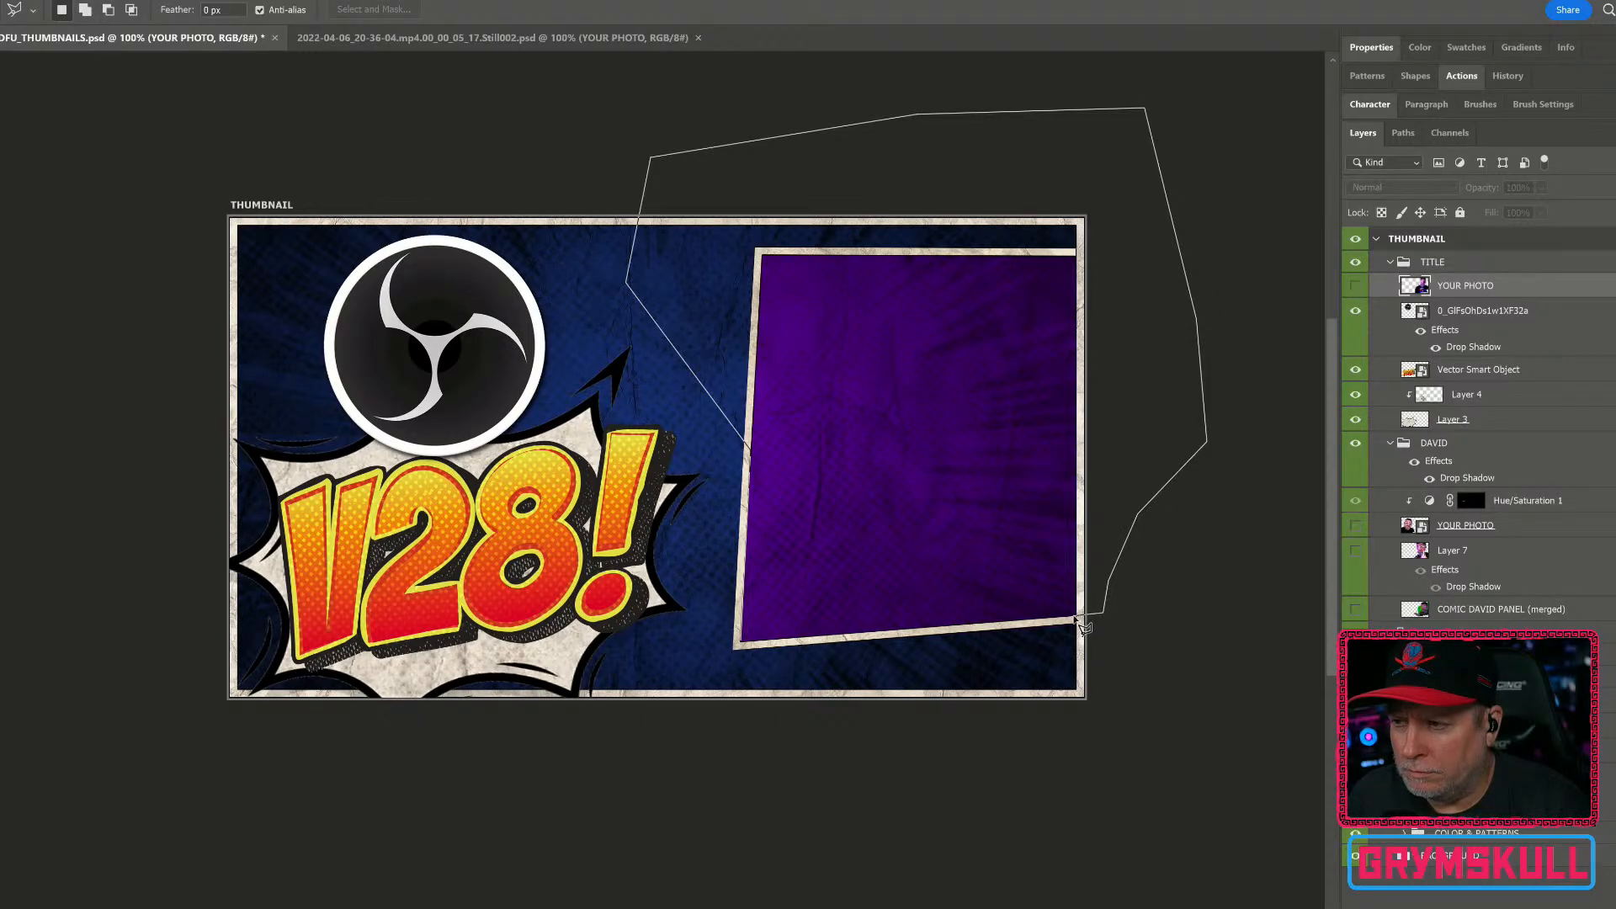
pyautogui.doubleClick(744, 656)
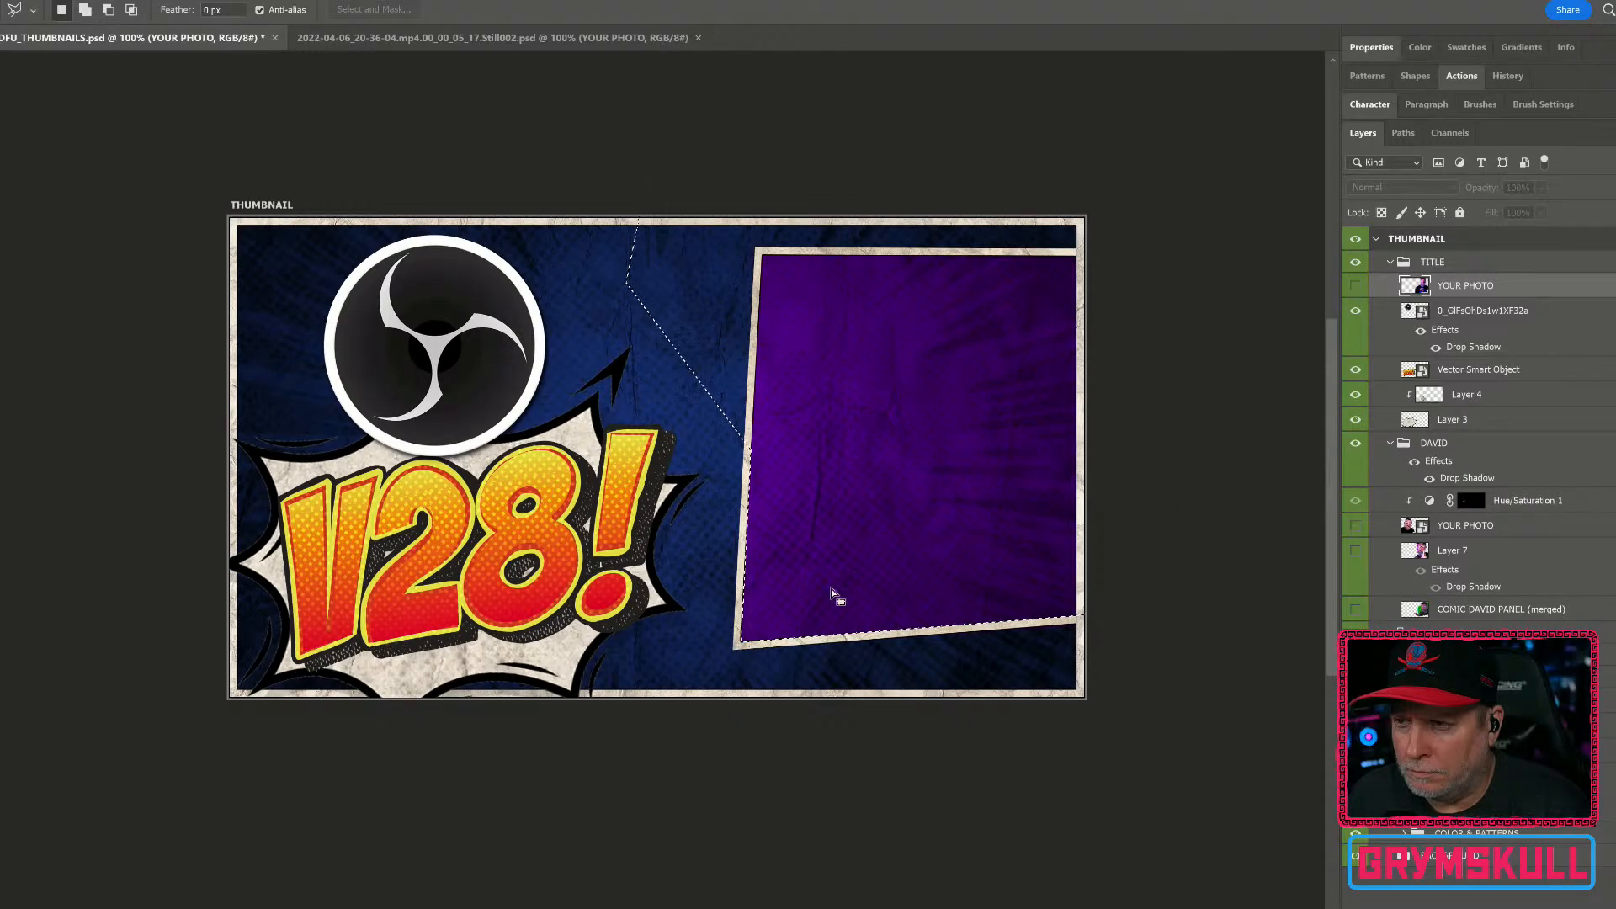
pyautogui.click(1538, 879)
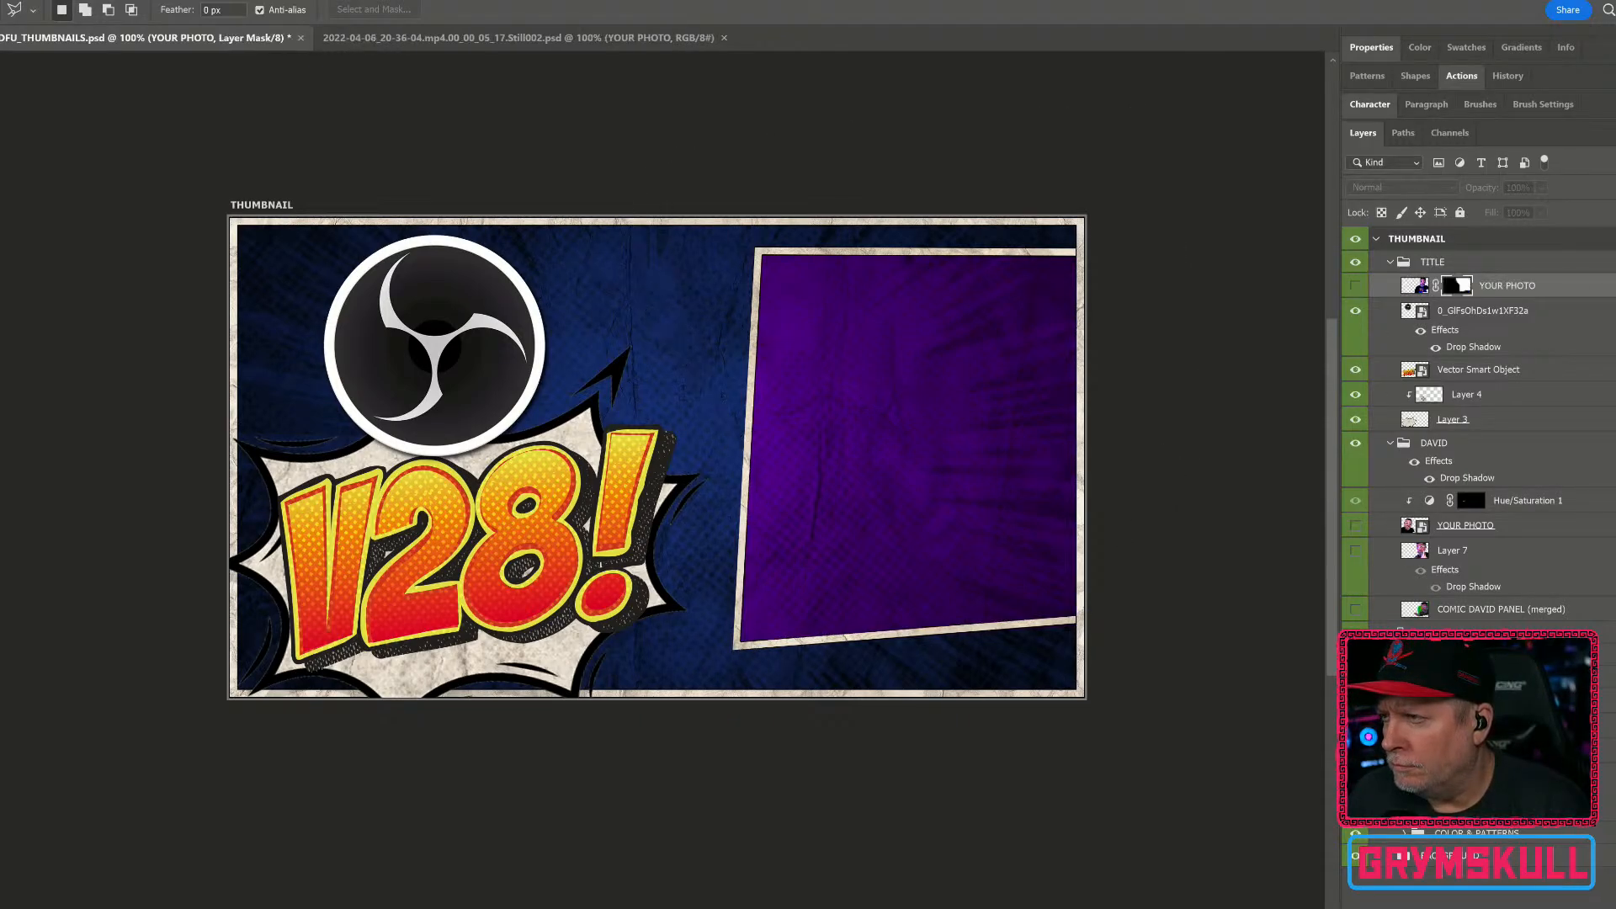
pyautogui.click(1355, 285)
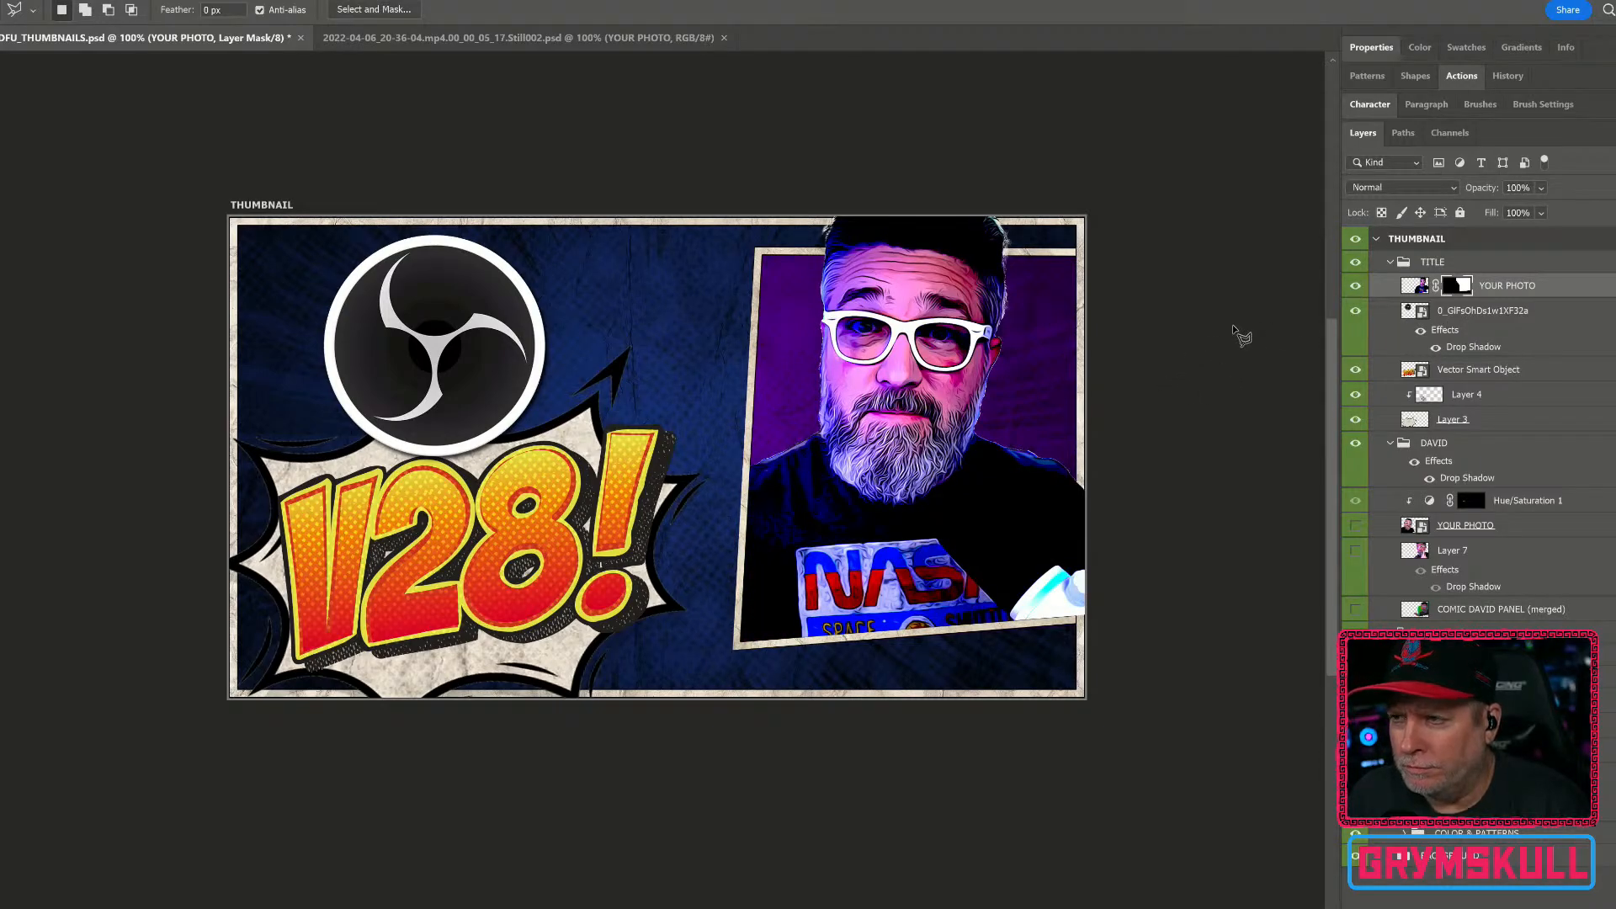
# Step: Add a Drop Shadow layer style to the masked portrait layer, keeping the preset Multiply settings at 66% opacity
pyautogui.doubleClick(1609, 291)
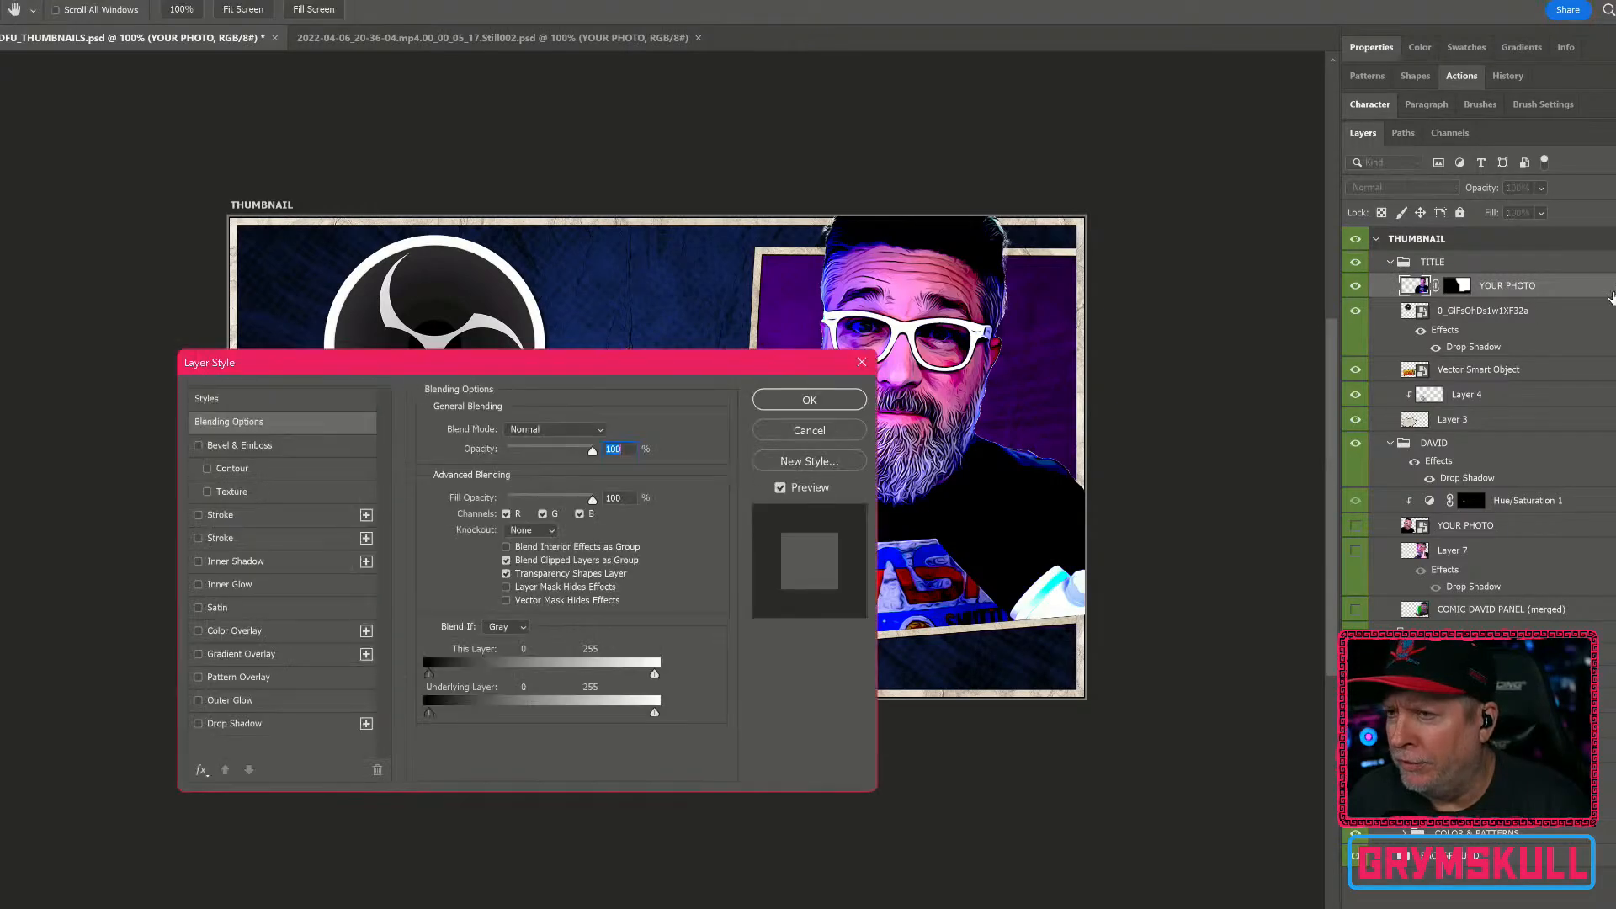
pyautogui.click(223, 723)
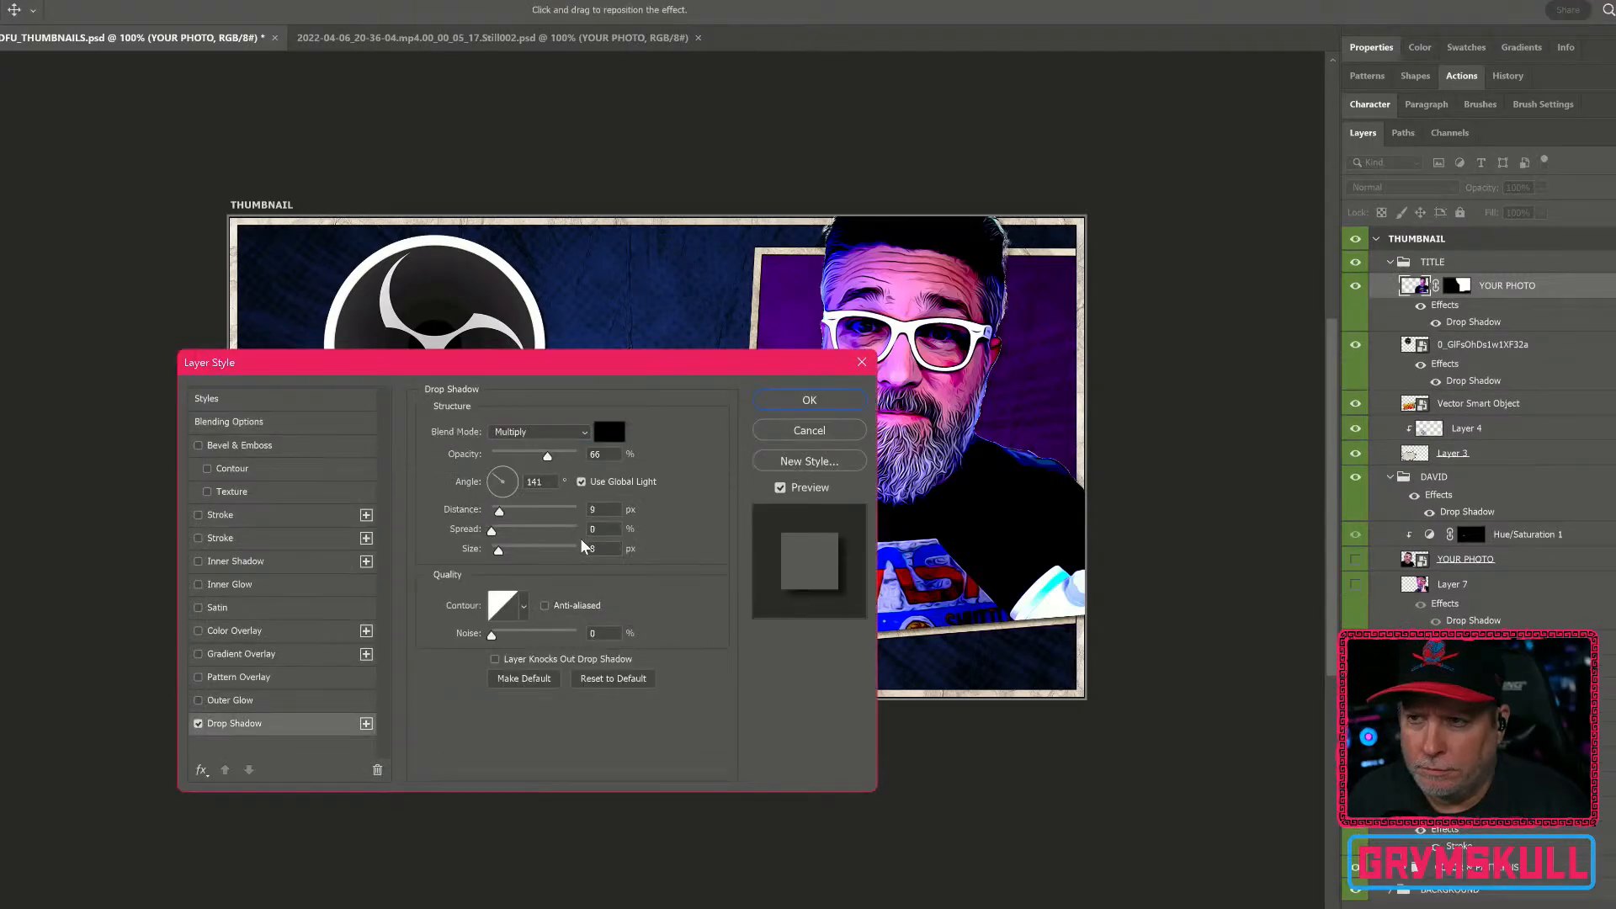
pyautogui.click(840, 402)
pyautogui.moveTo(421, 898)
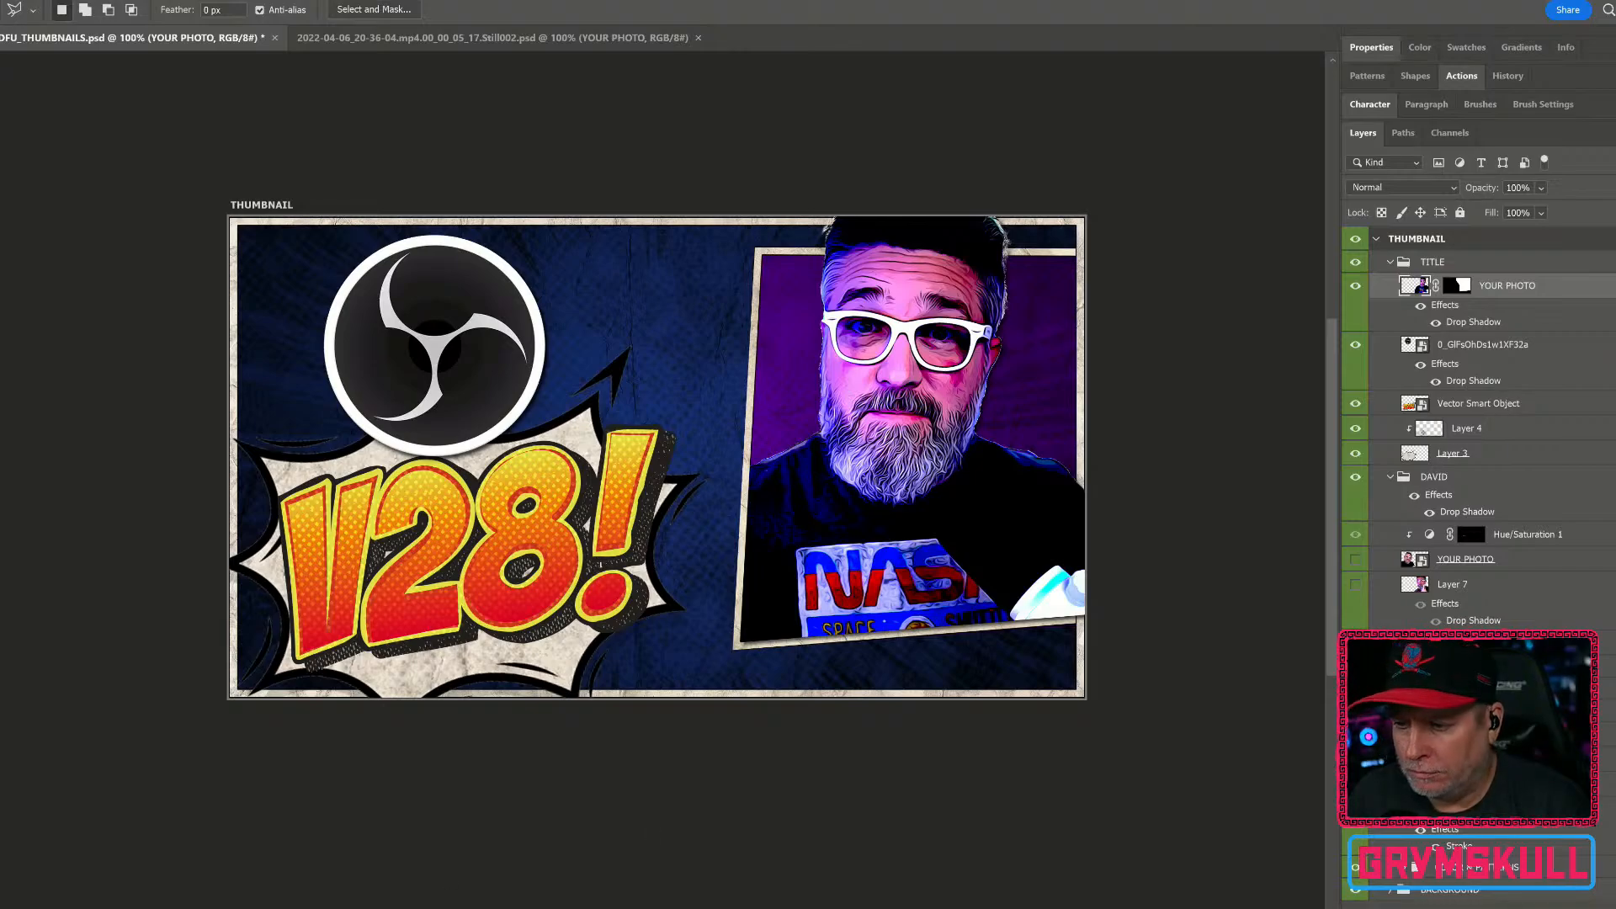
# Step: Select the subject of the thumbs-up photo and mask out its white background
pyautogui.moveTo(805, 905)
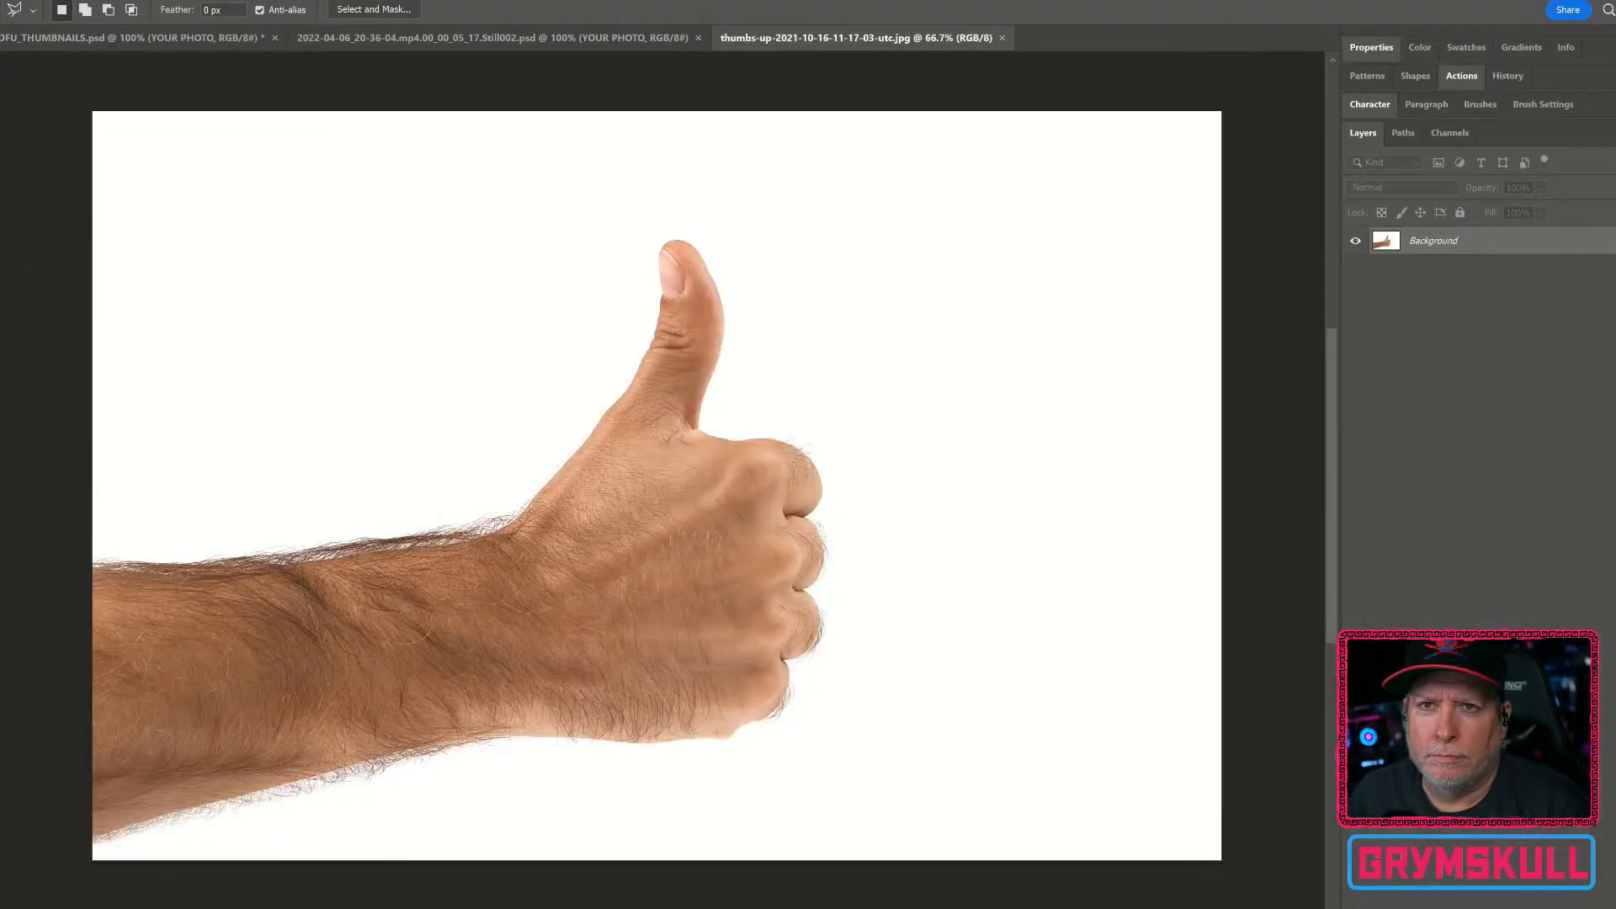
pyautogui.rightClick(2, 107)
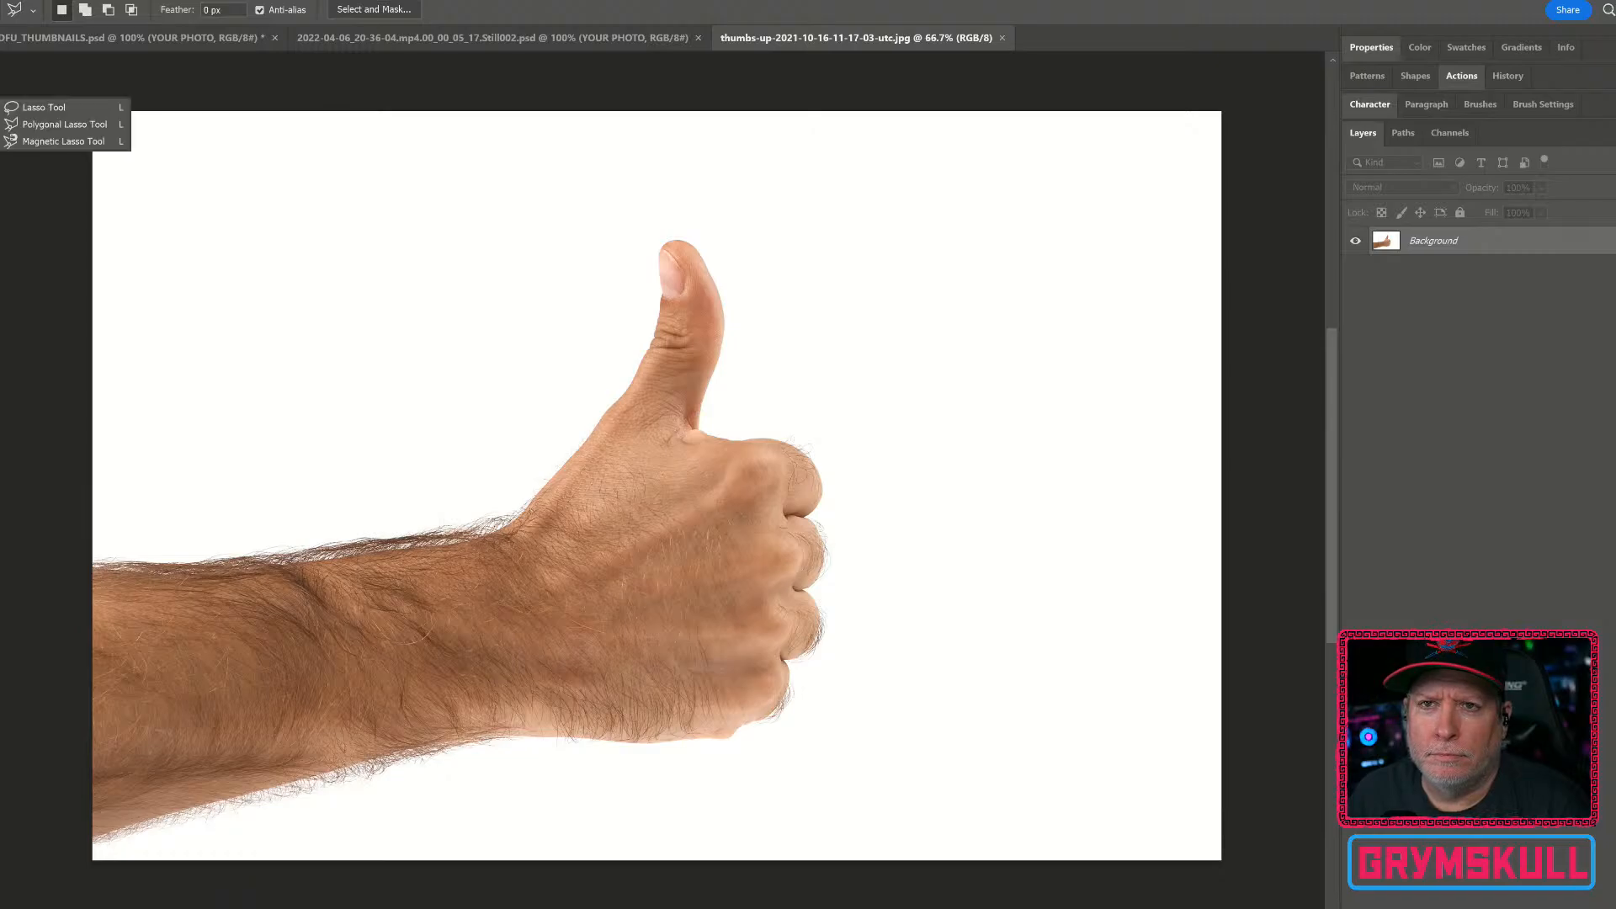
pyautogui.rightClick(2, 127)
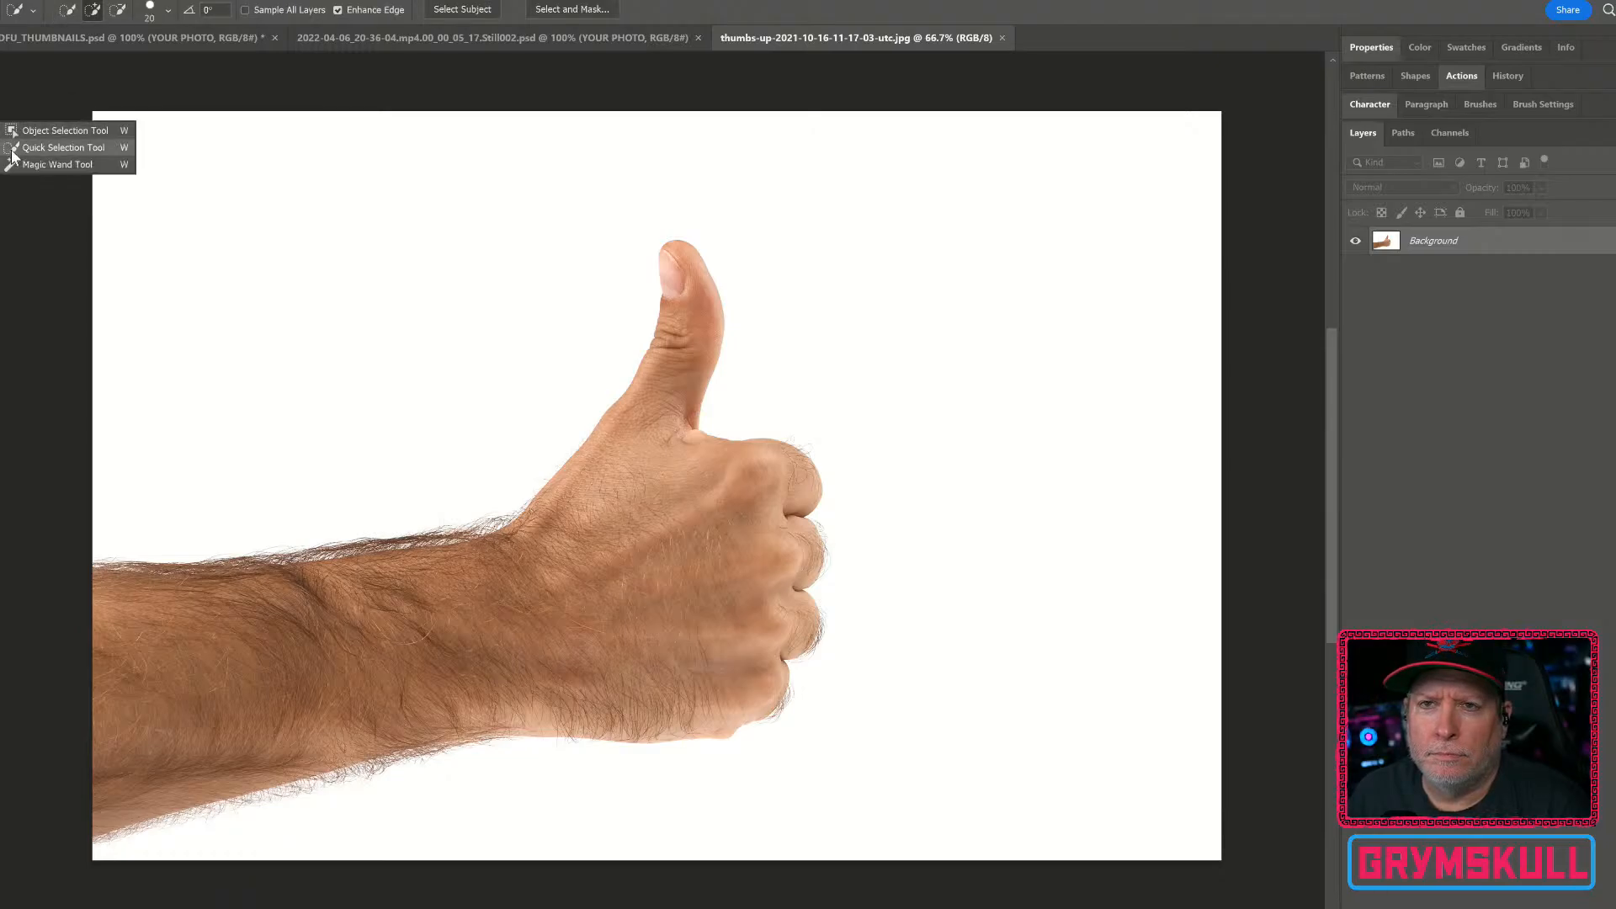
pyautogui.click(34, 167)
pyautogui.click(704, 11)
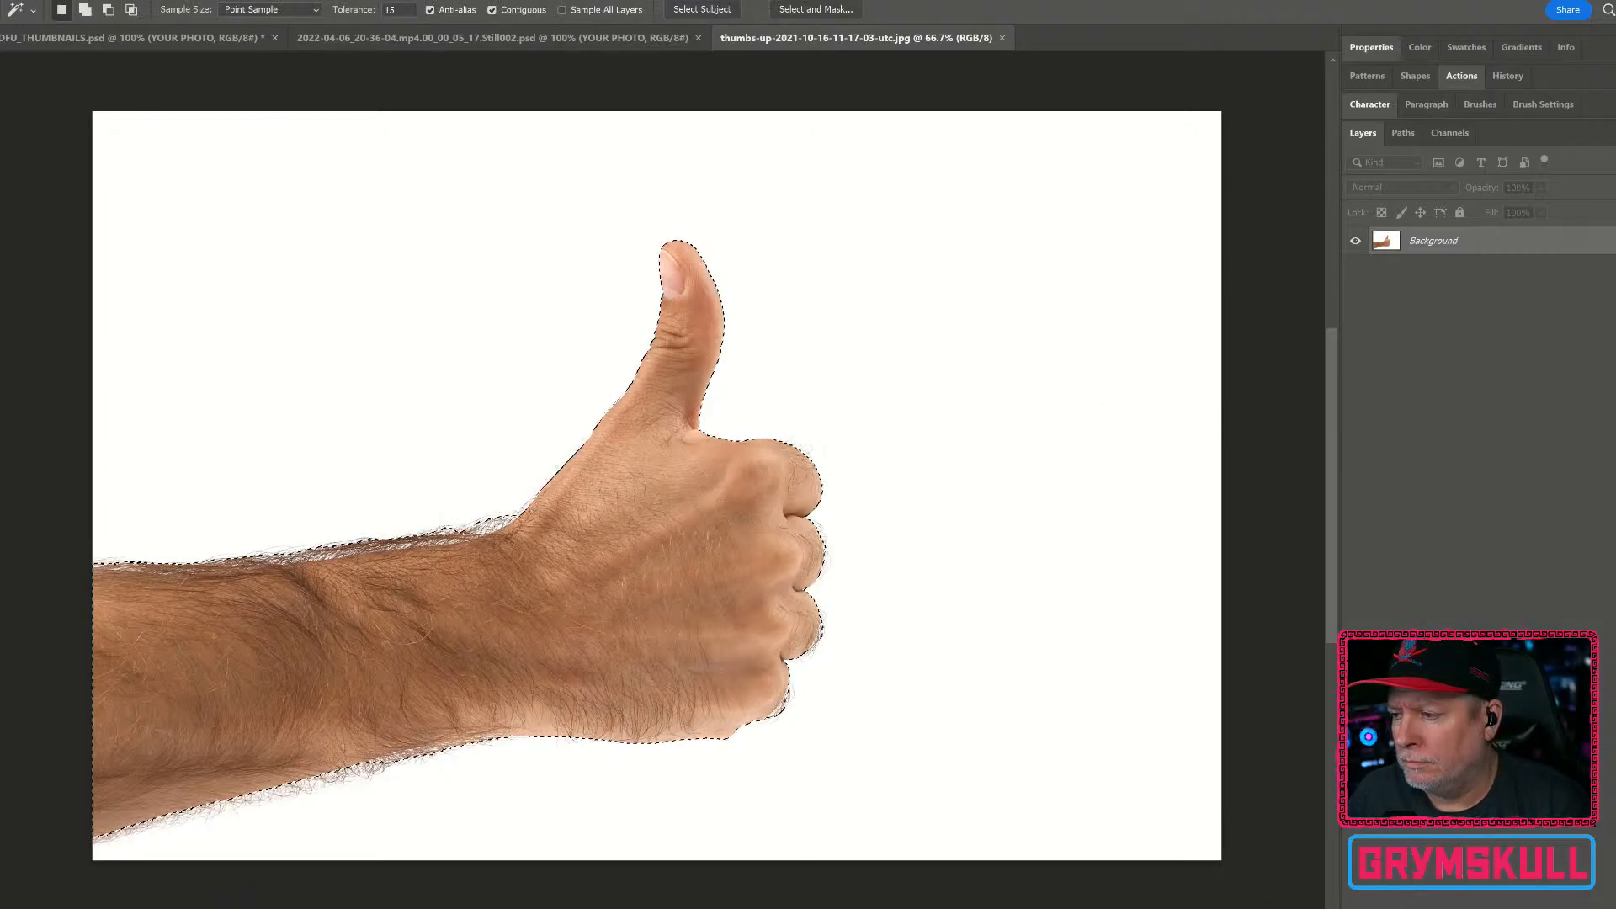
pyautogui.click(1449, 899)
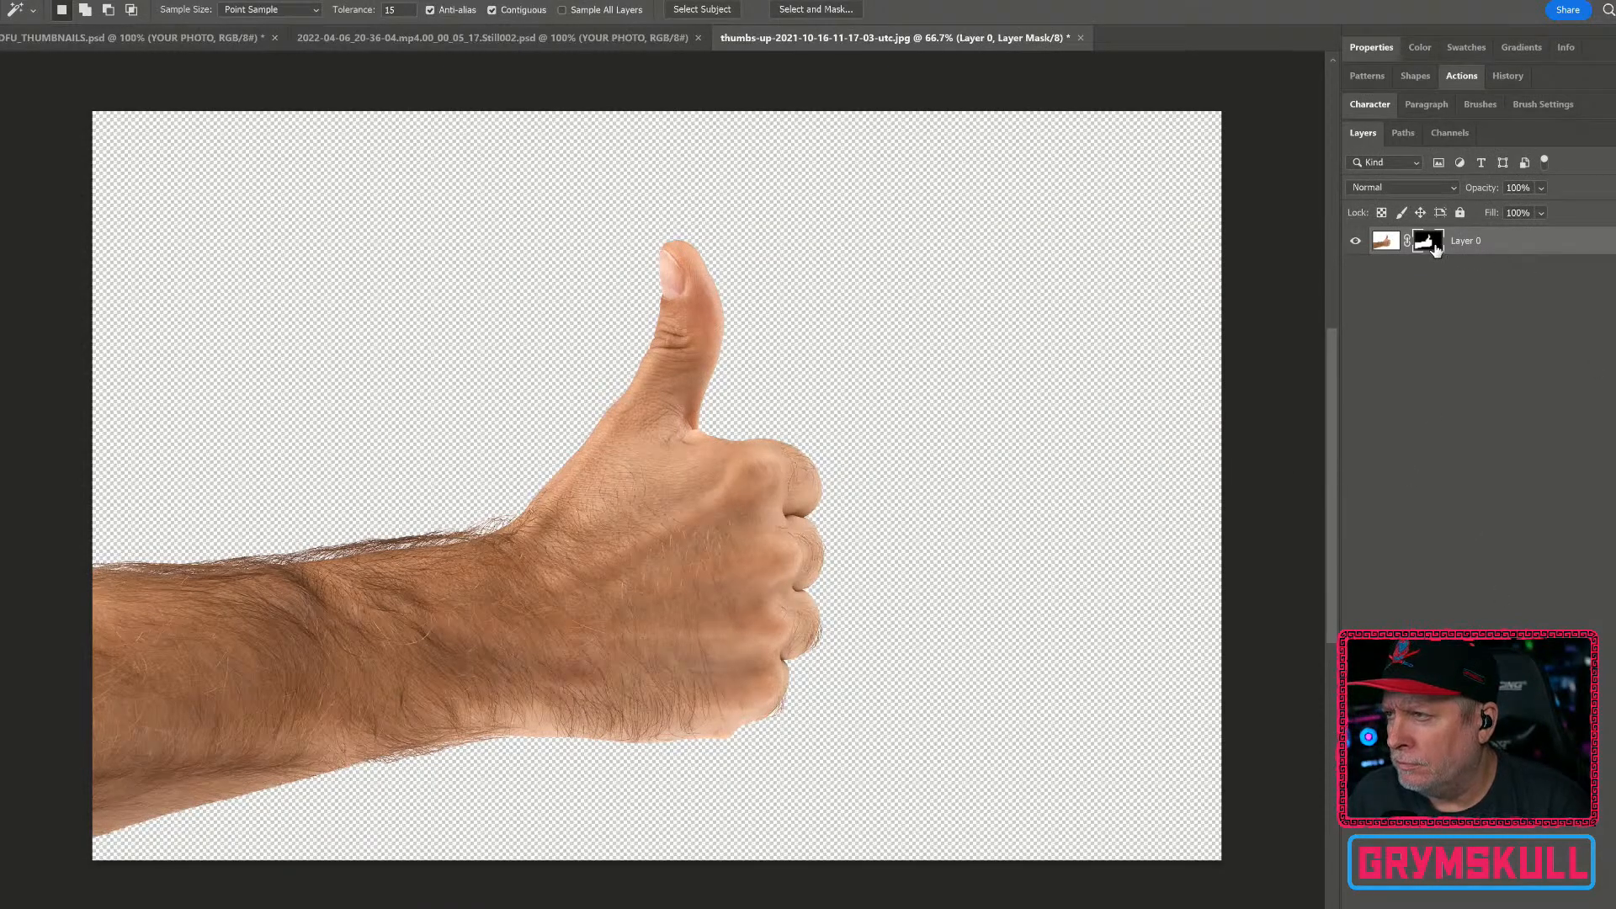
# Step: Convert the masked thumbs-up layer to a smart object
pyautogui.rightClick(1433, 246)
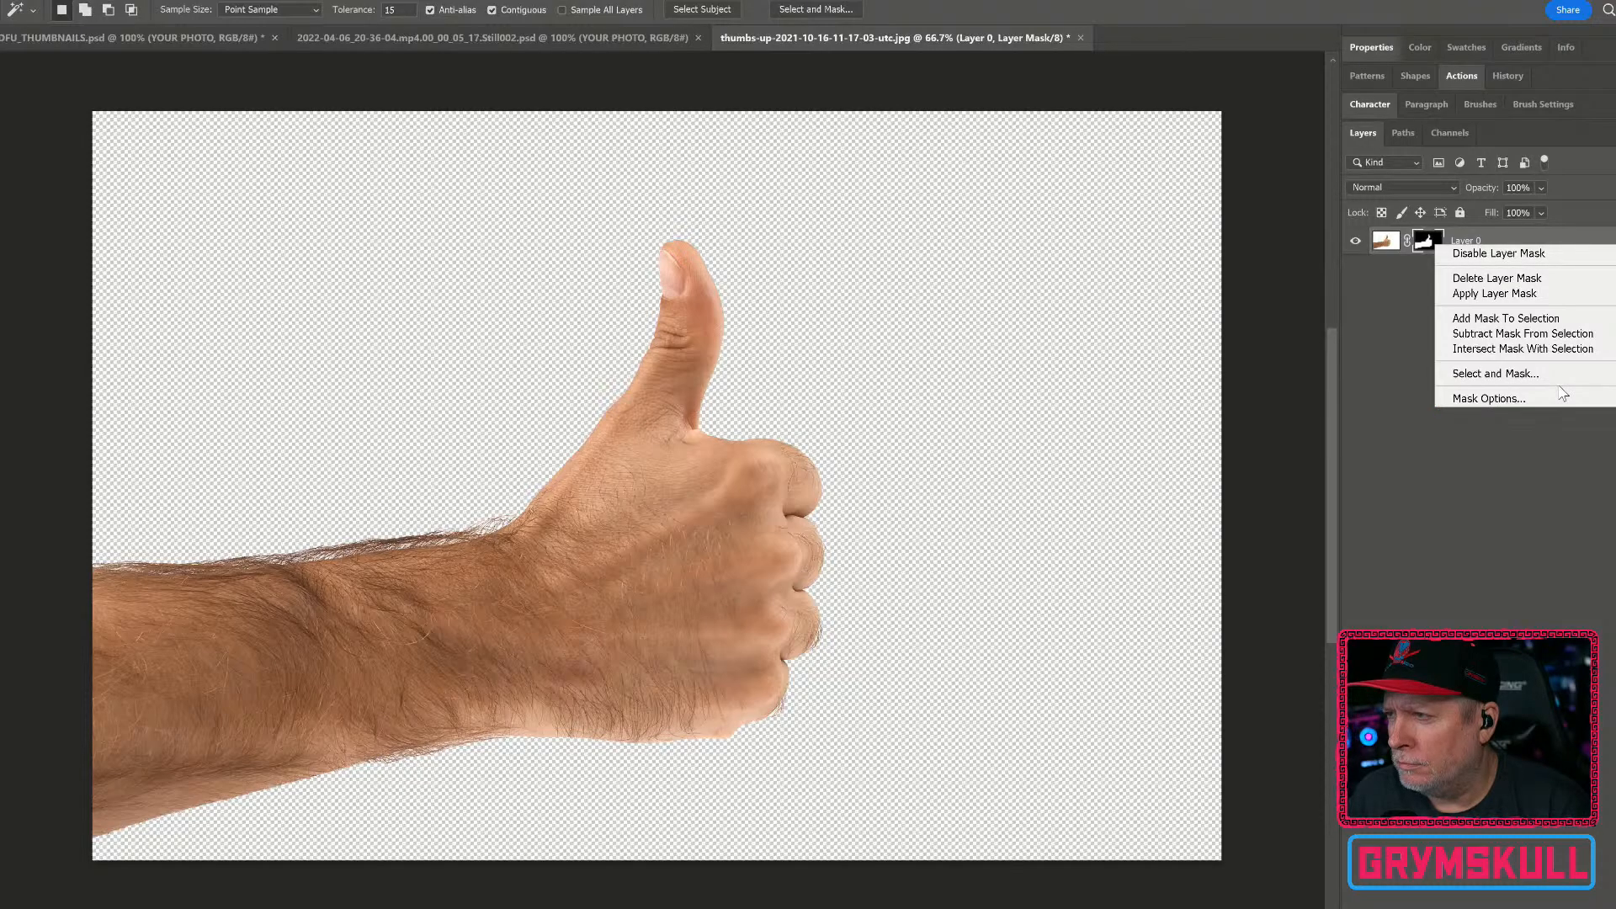
pyautogui.click(1561, 240)
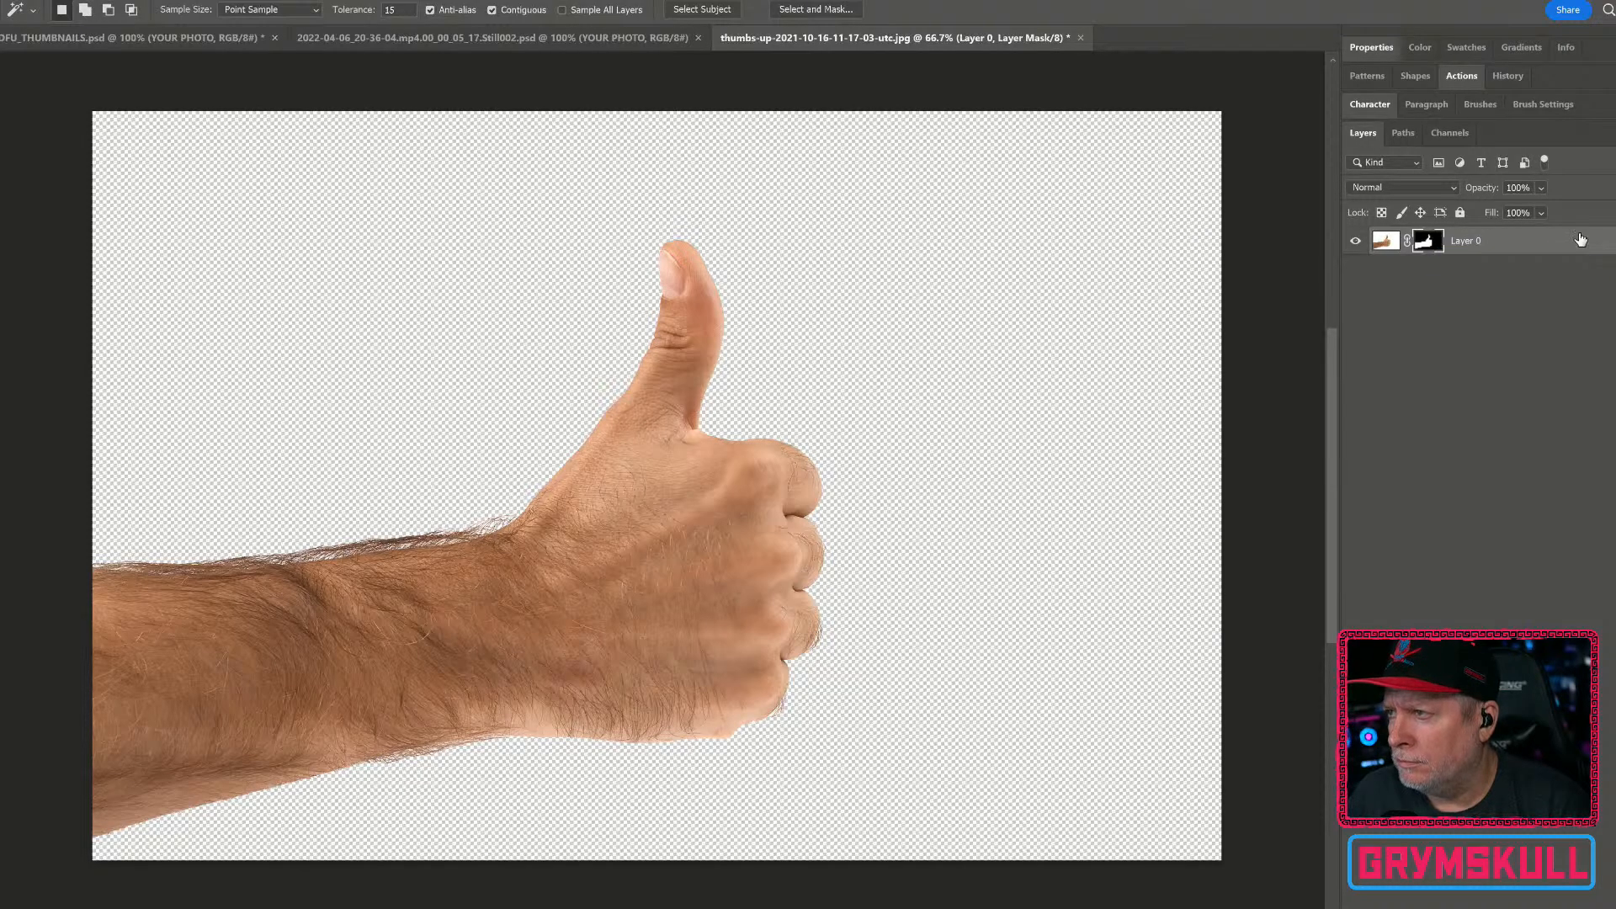
pyautogui.rightClick(1561, 238)
pyautogui.click(1455, 429)
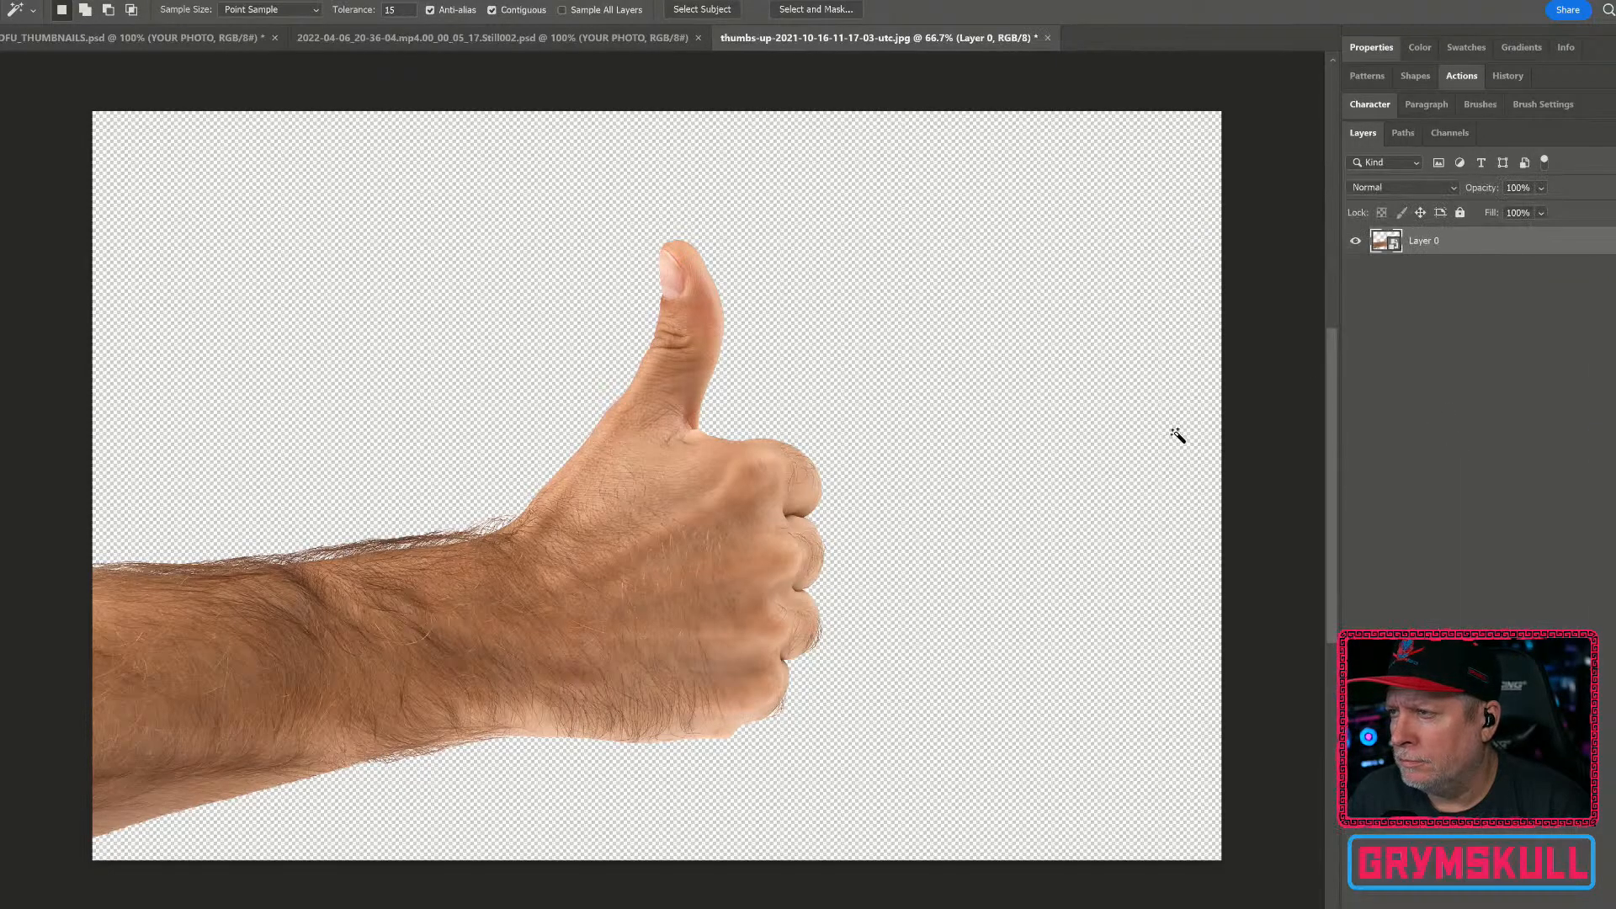
# Step: Copy the thumbs-up hand into the thumbnail document, scale it to about 150%, and rotate it upright in front of the portrait's chest
pyautogui.press('v')
pyautogui.moveTo(713, 569); pyautogui.dragTo(786, 703)
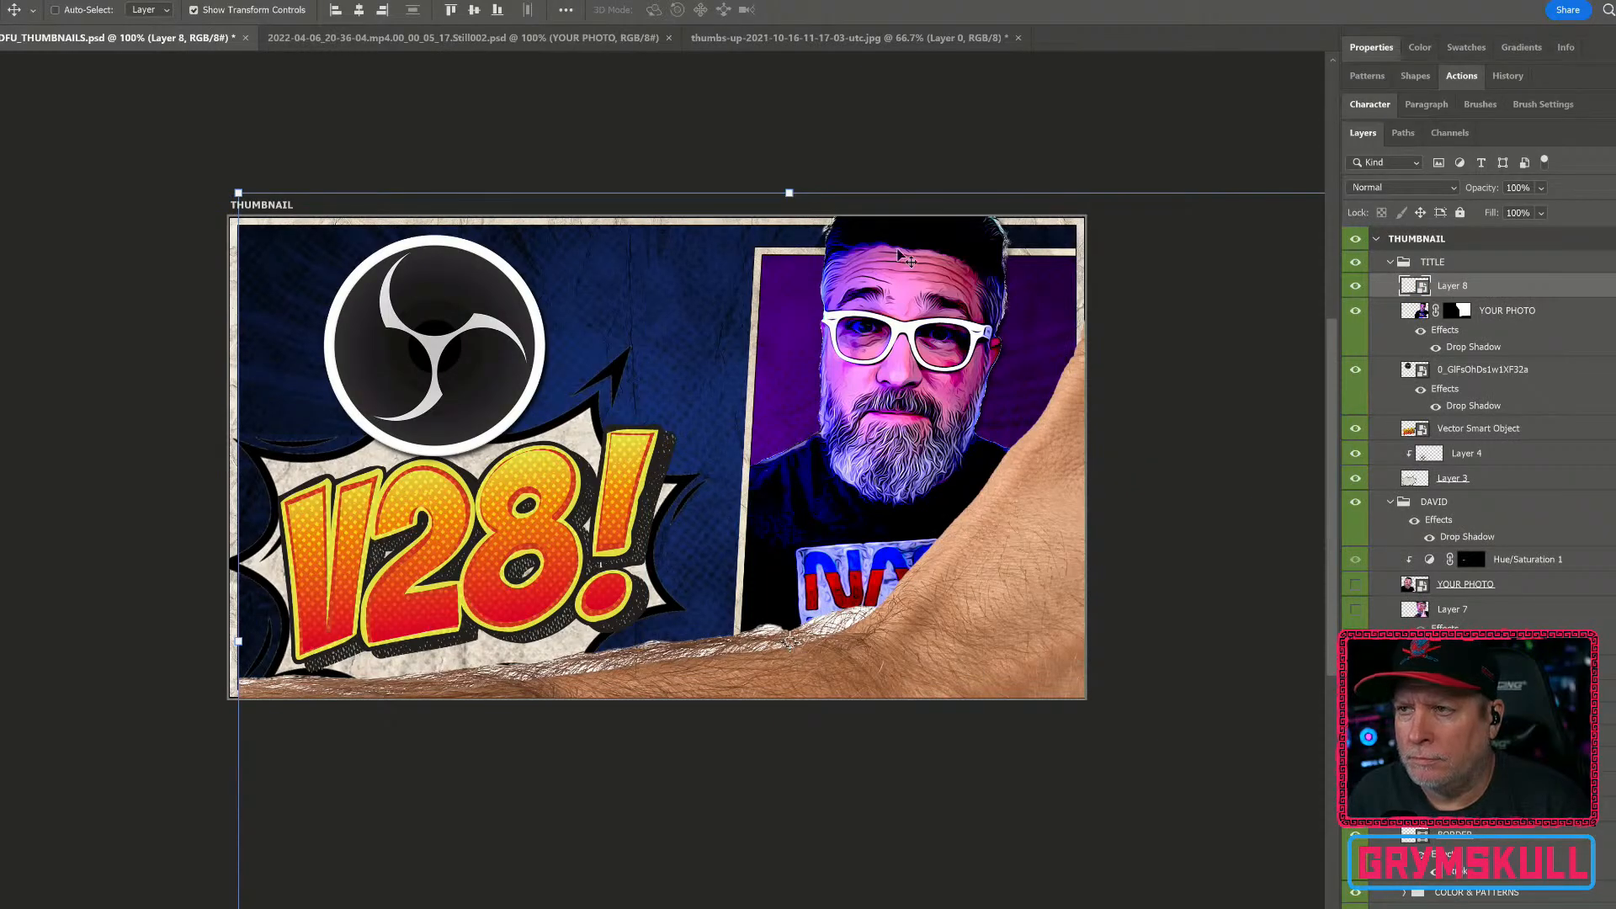
pyautogui.moveTo(786, 182); pyautogui.dragTo(608, 320)
pyautogui.moveTo(1103, 190); pyautogui.dragTo(901, 476)
pyautogui.moveTo(892, 559); pyautogui.dragTo(903, 564)
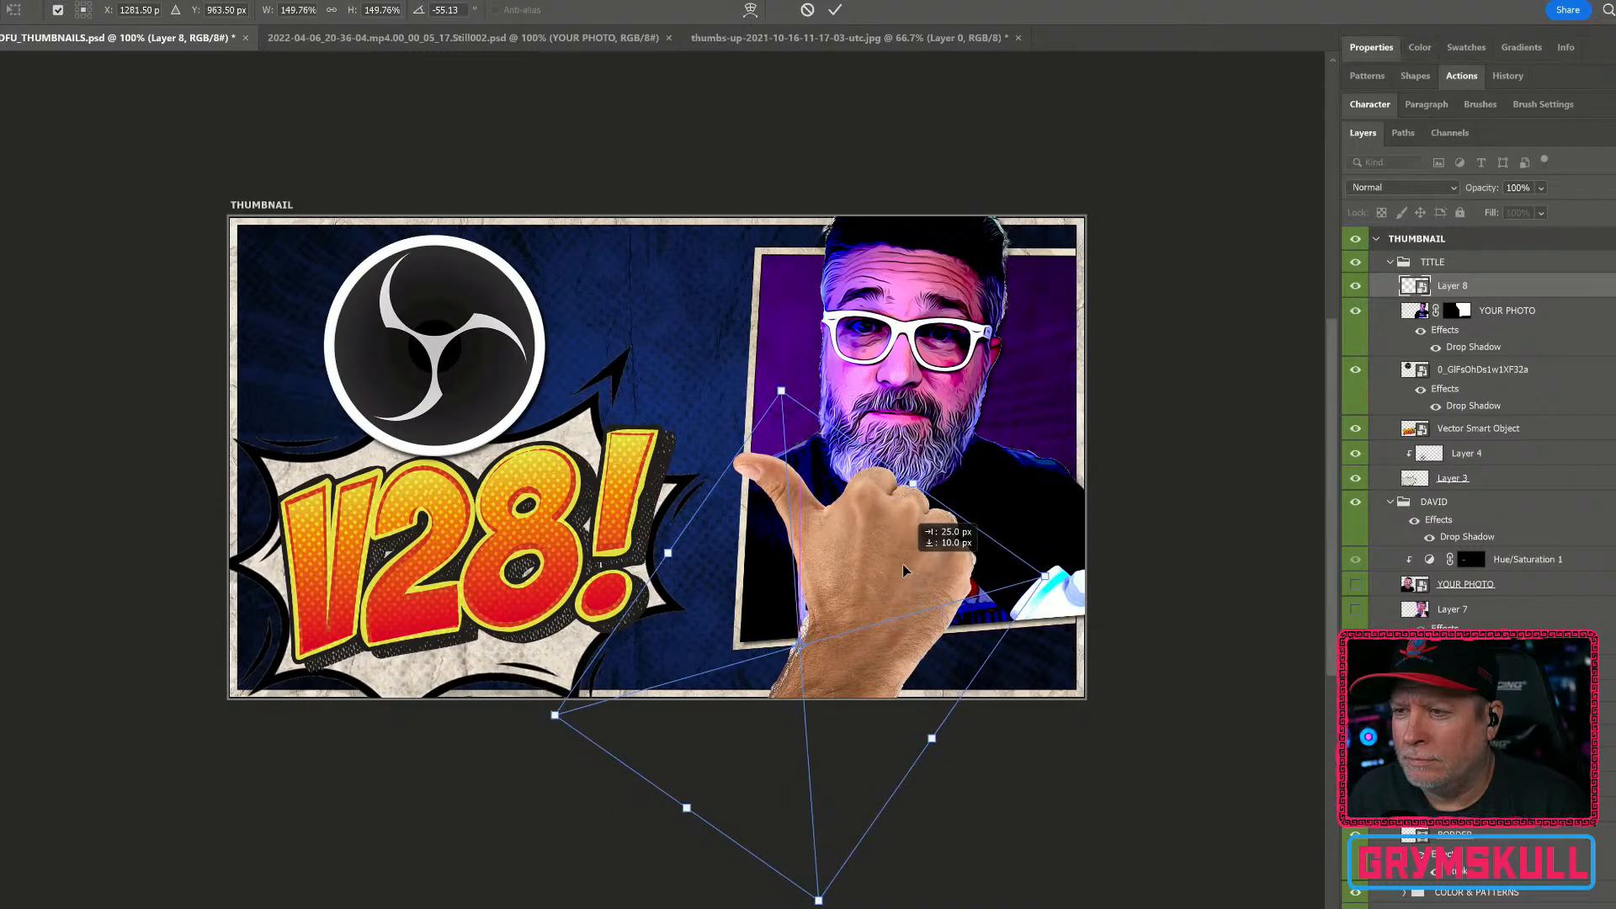
pyautogui.moveTo(980, 751); pyautogui.dragTo(1006, 715)
pyautogui.moveTo(846, 662); pyautogui.dragTo(882, 668)
pyautogui.press('Escape')
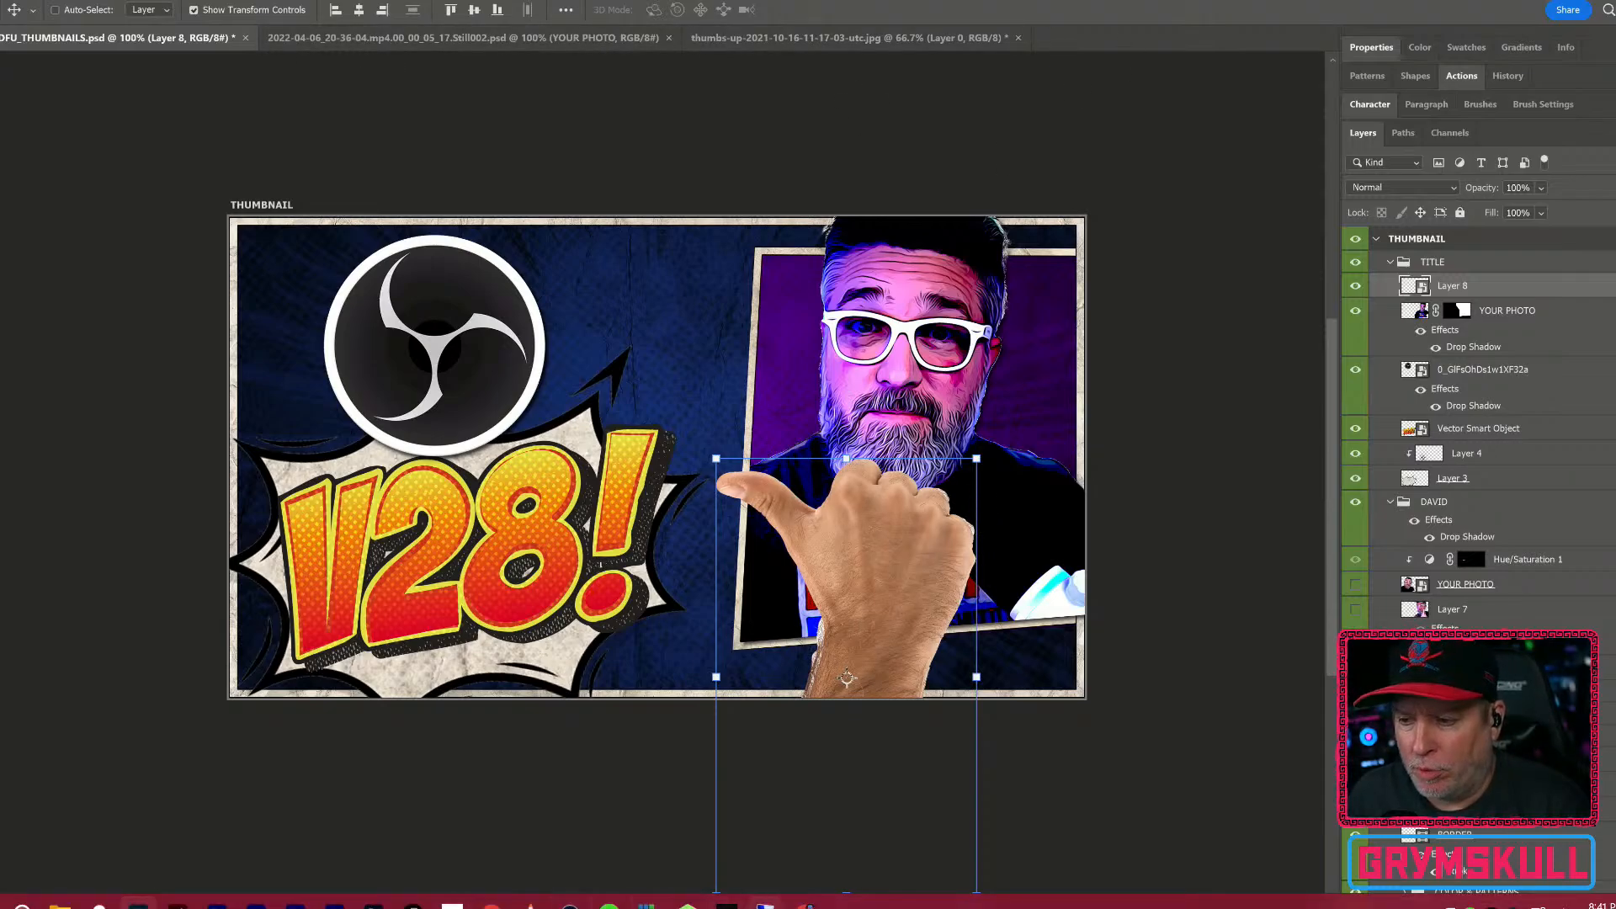
# Step: Check the existing V28 thumbnail on YouTube in the browser, and in Photoshop enlarge the hand to about 232% at an angle of about -49.32°
pyautogui.moveTo(806, 904)
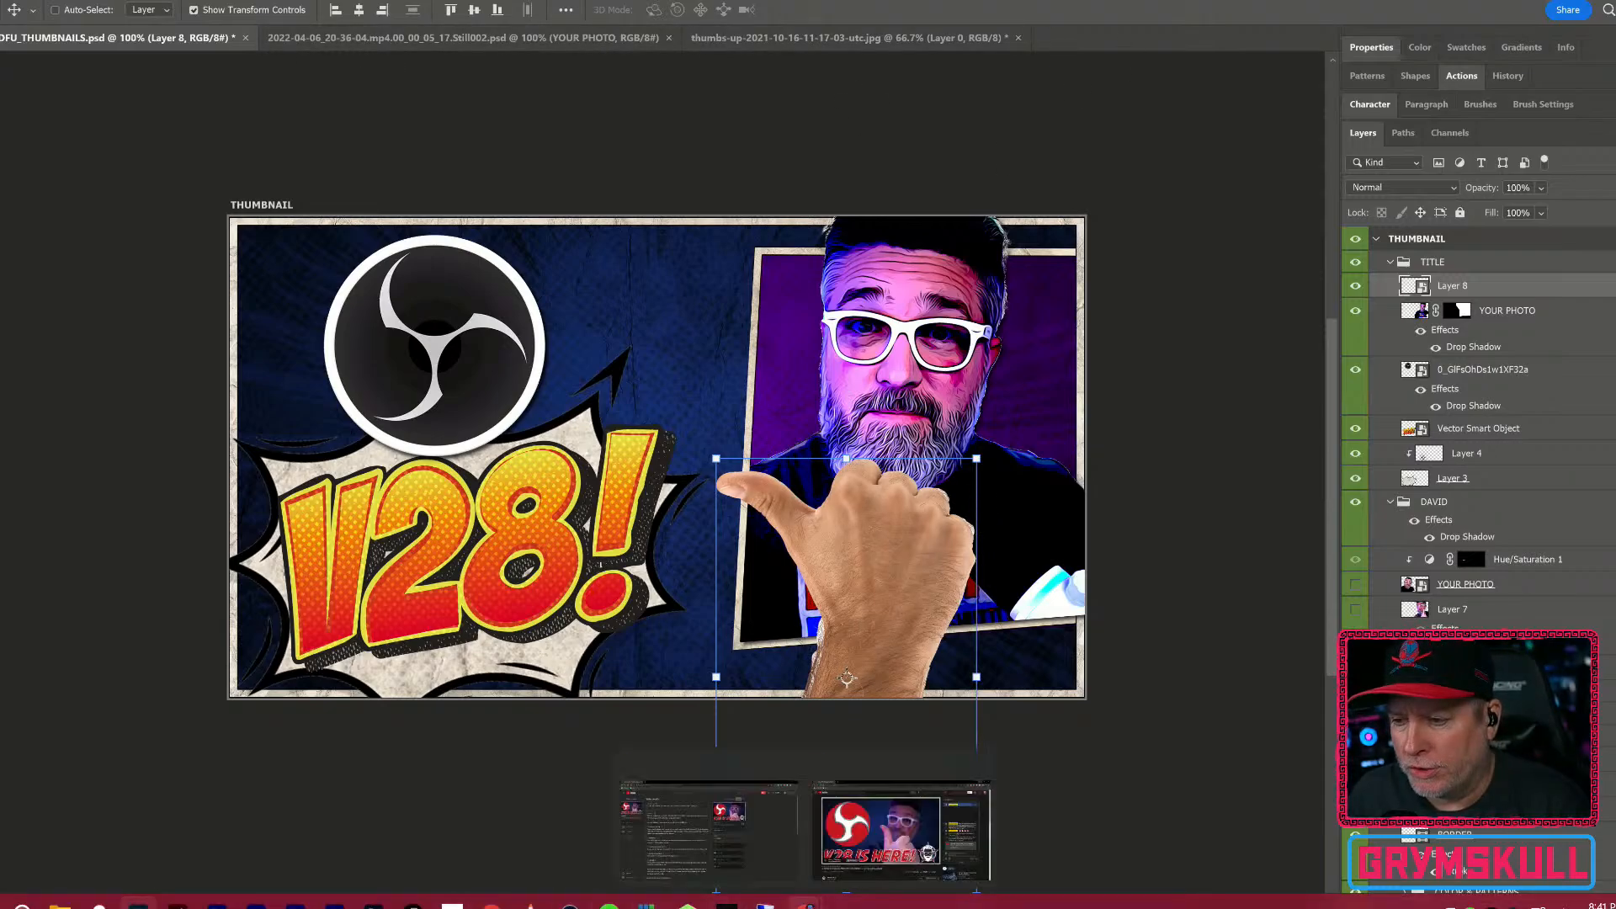
pyautogui.click(869, 852)
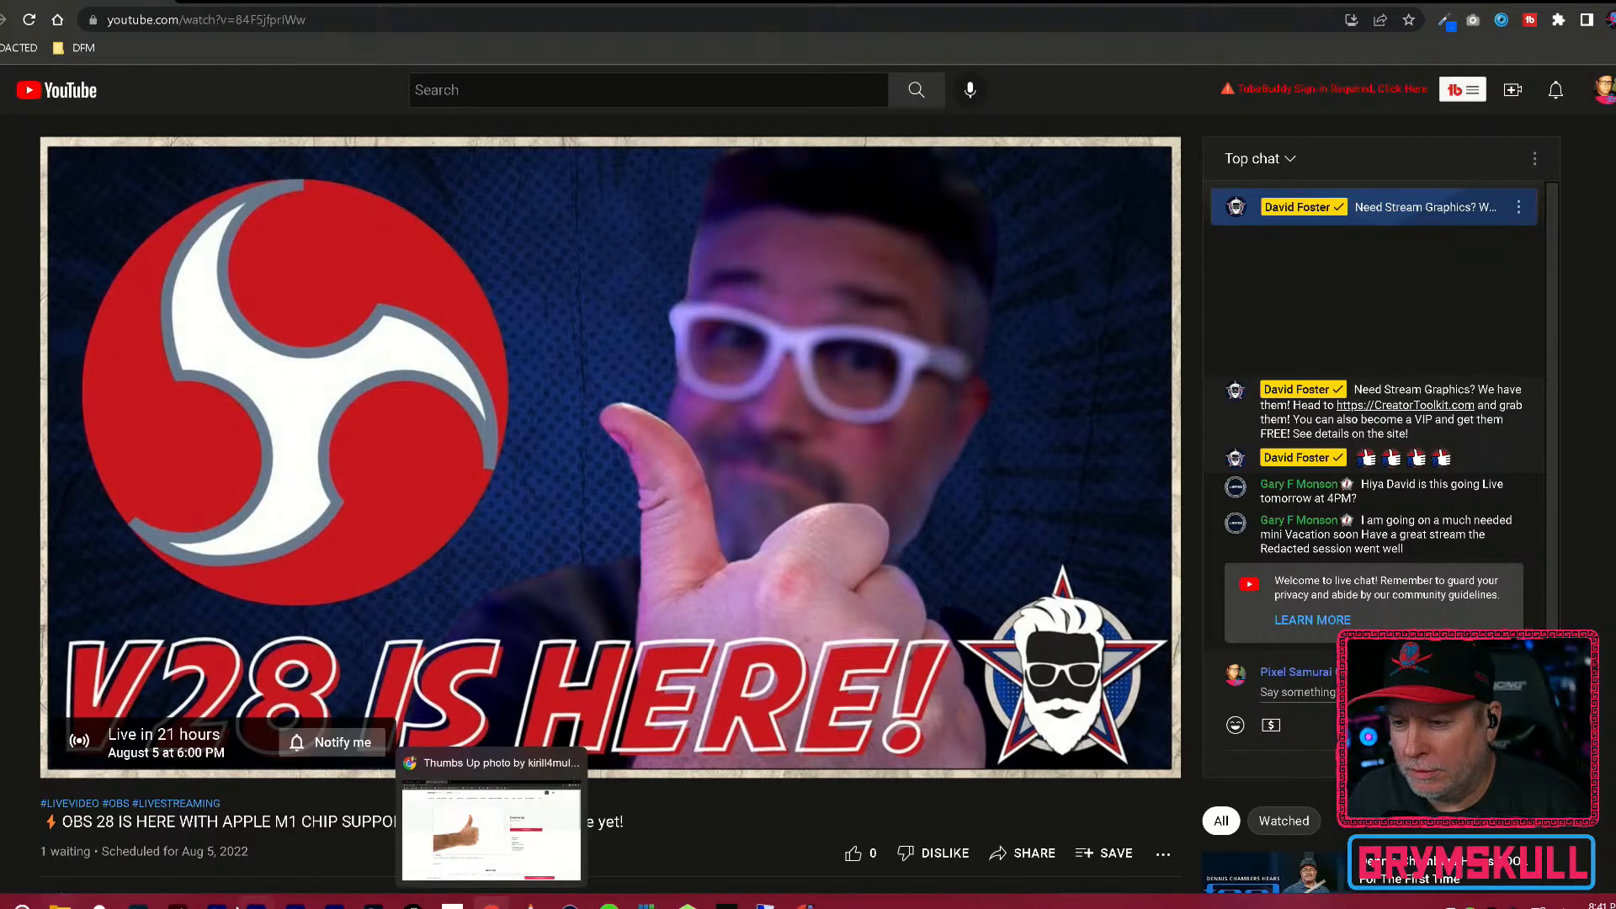
pyautogui.moveTo(139, 905)
pyautogui.click(139, 829)
pyautogui.moveTo(877, 541); pyautogui.dragTo(885, 580)
pyautogui.moveTo(974, 484); pyautogui.dragTo(1012, 437)
pyautogui.moveTo(1044, 557); pyautogui.dragTo(1014, 597)
pyautogui.press('Return')
pyautogui.moveTo(801, 614); pyautogui.dragTo(913, 618)
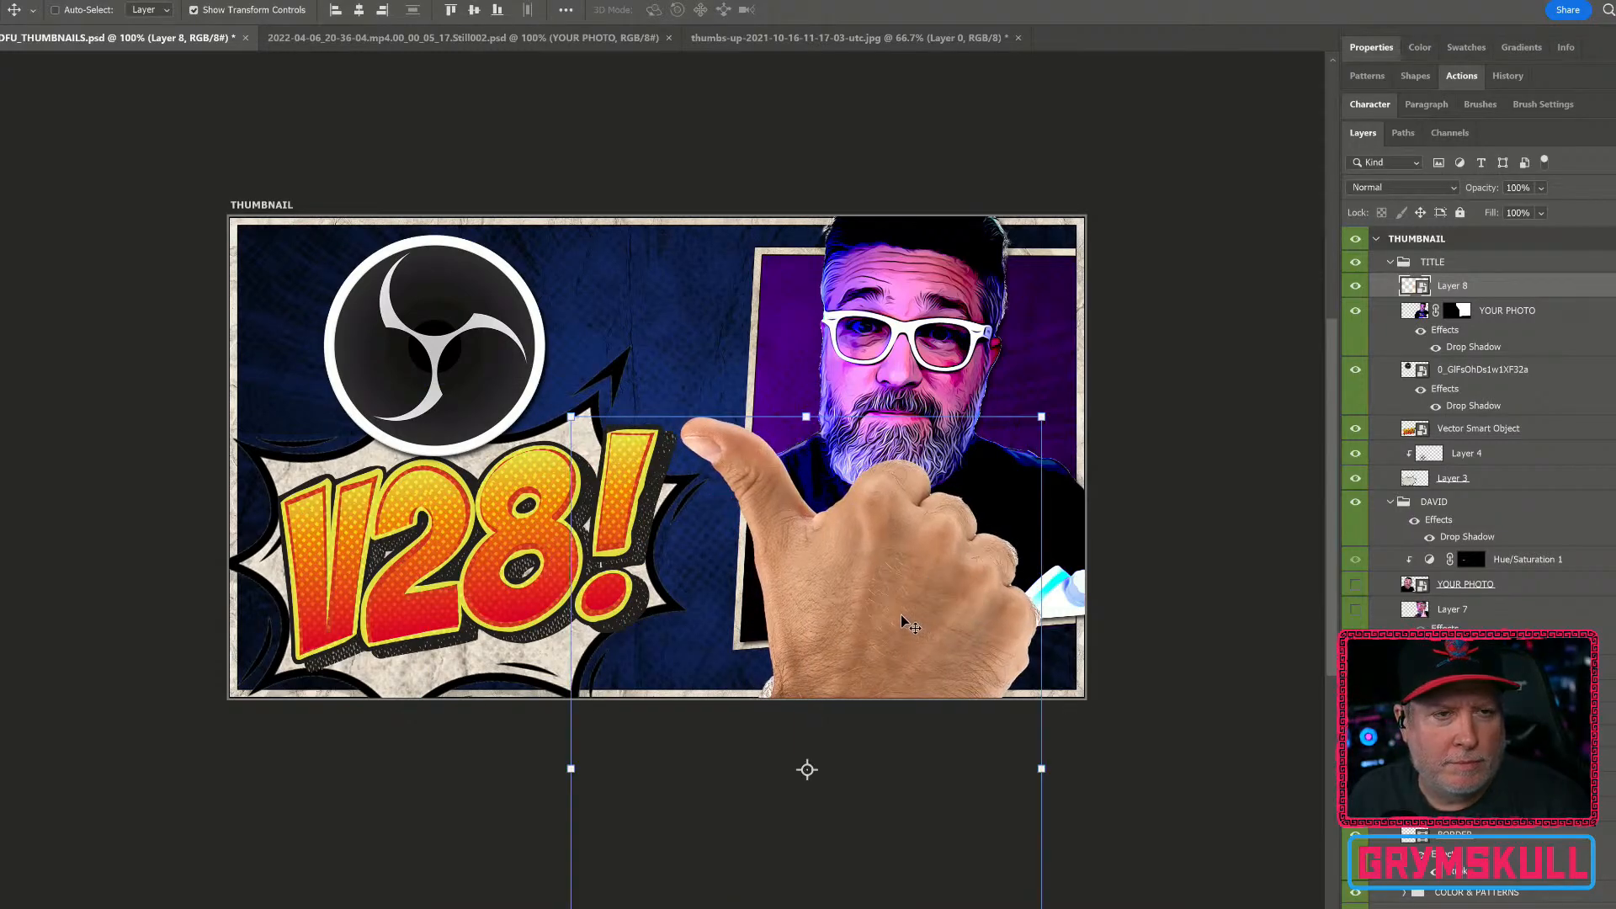
# Step: Enlarge the hand further to about 243.82%, scaling it from a reference point placed below the artboard
pyautogui.keyDown('alt'); pyautogui.click(1049, 409); pyautogui.keyUp('alt')
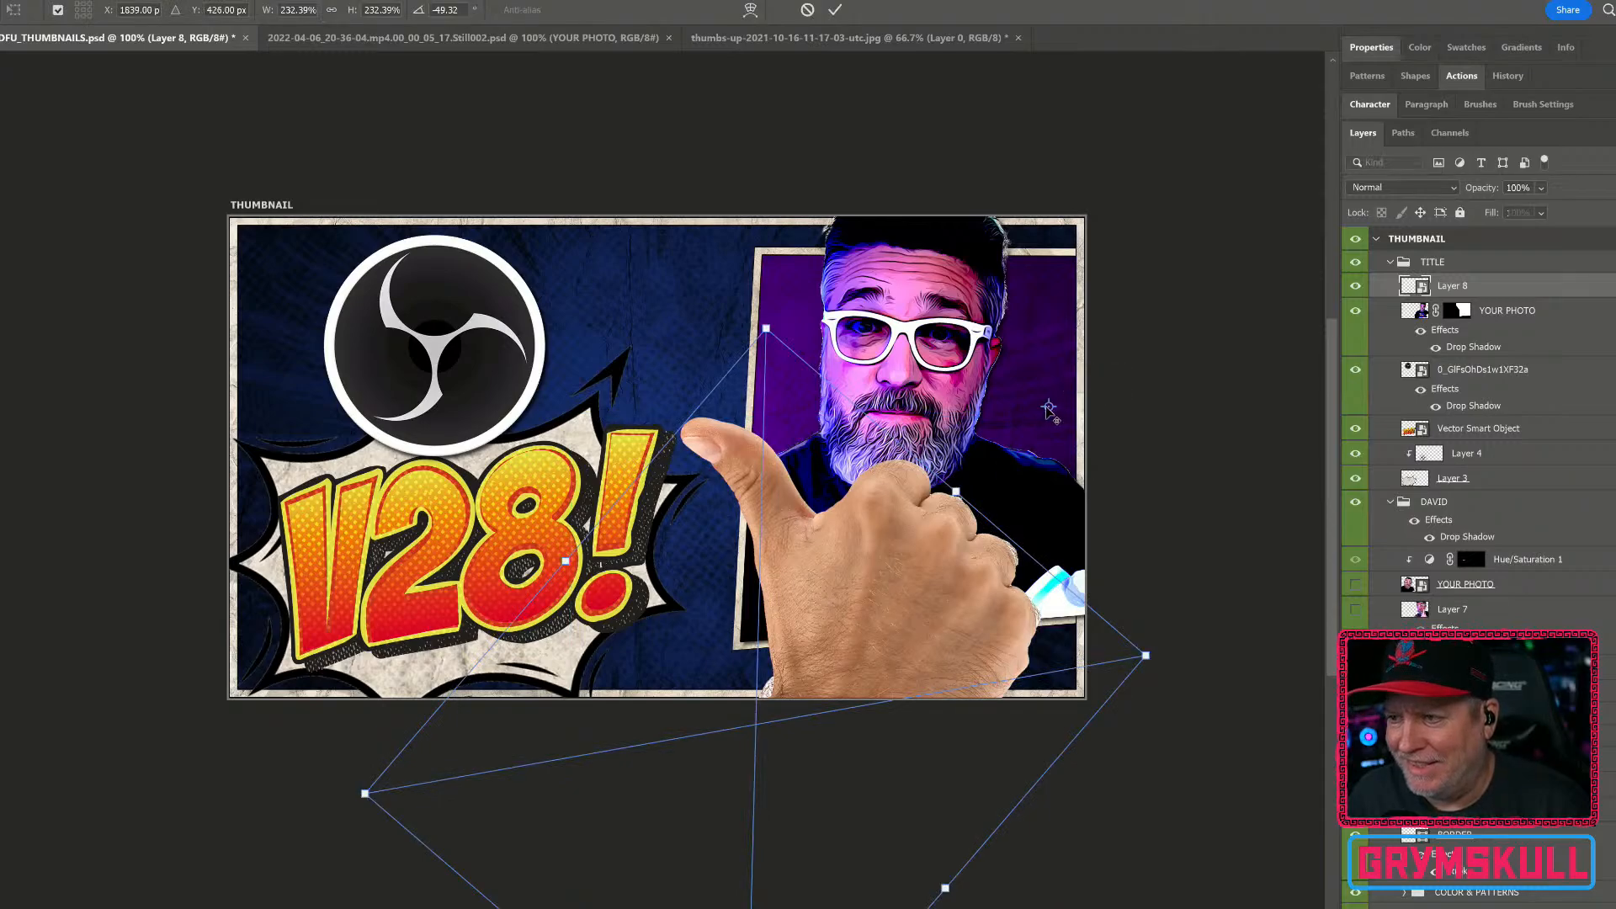
pyautogui.keyDown('alt'); pyautogui.click(744, 739); pyautogui.keyUp('alt')
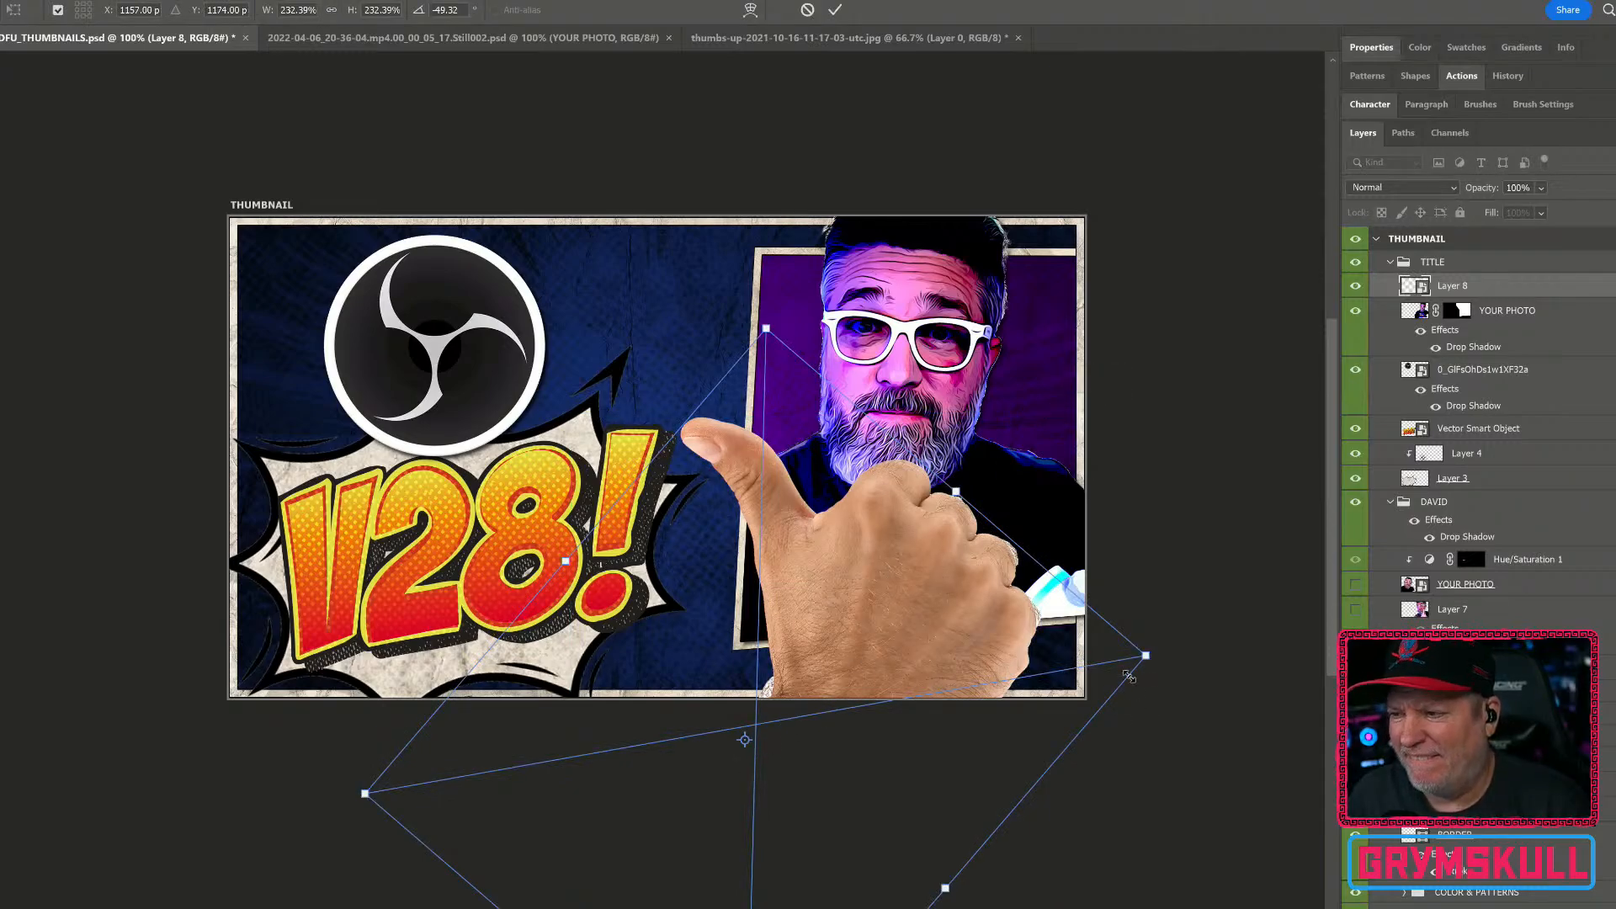
pyautogui.moveTo(1149, 663); pyautogui.dragTo(1169, 659)
pyautogui.moveTo(929, 644); pyautogui.dragTo(939, 641)
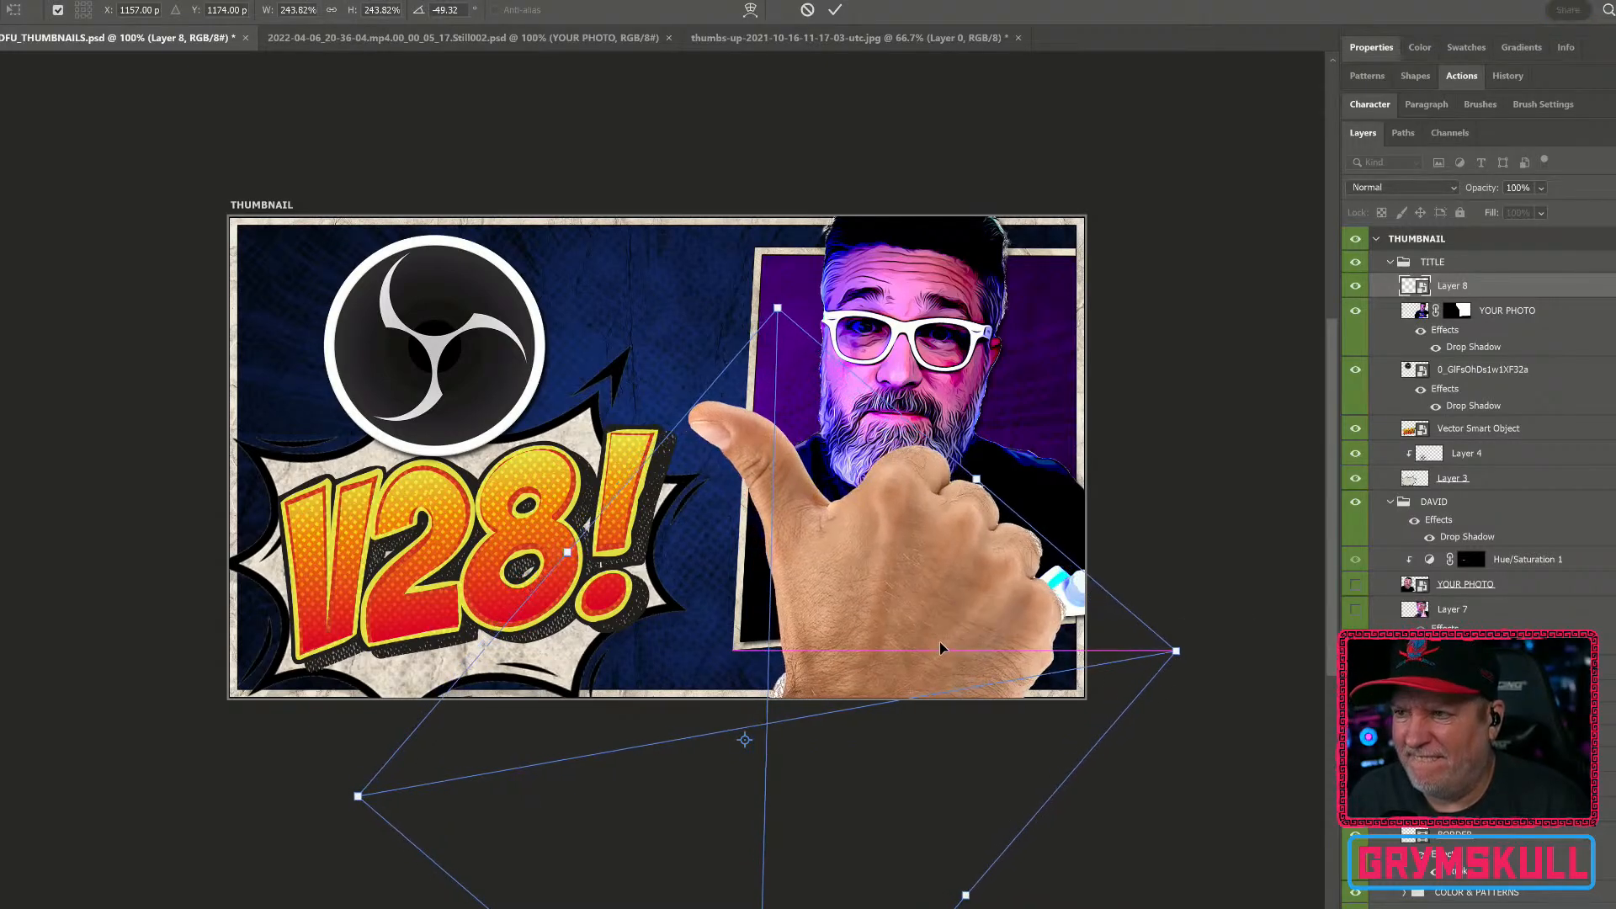
pyautogui.press('Return')
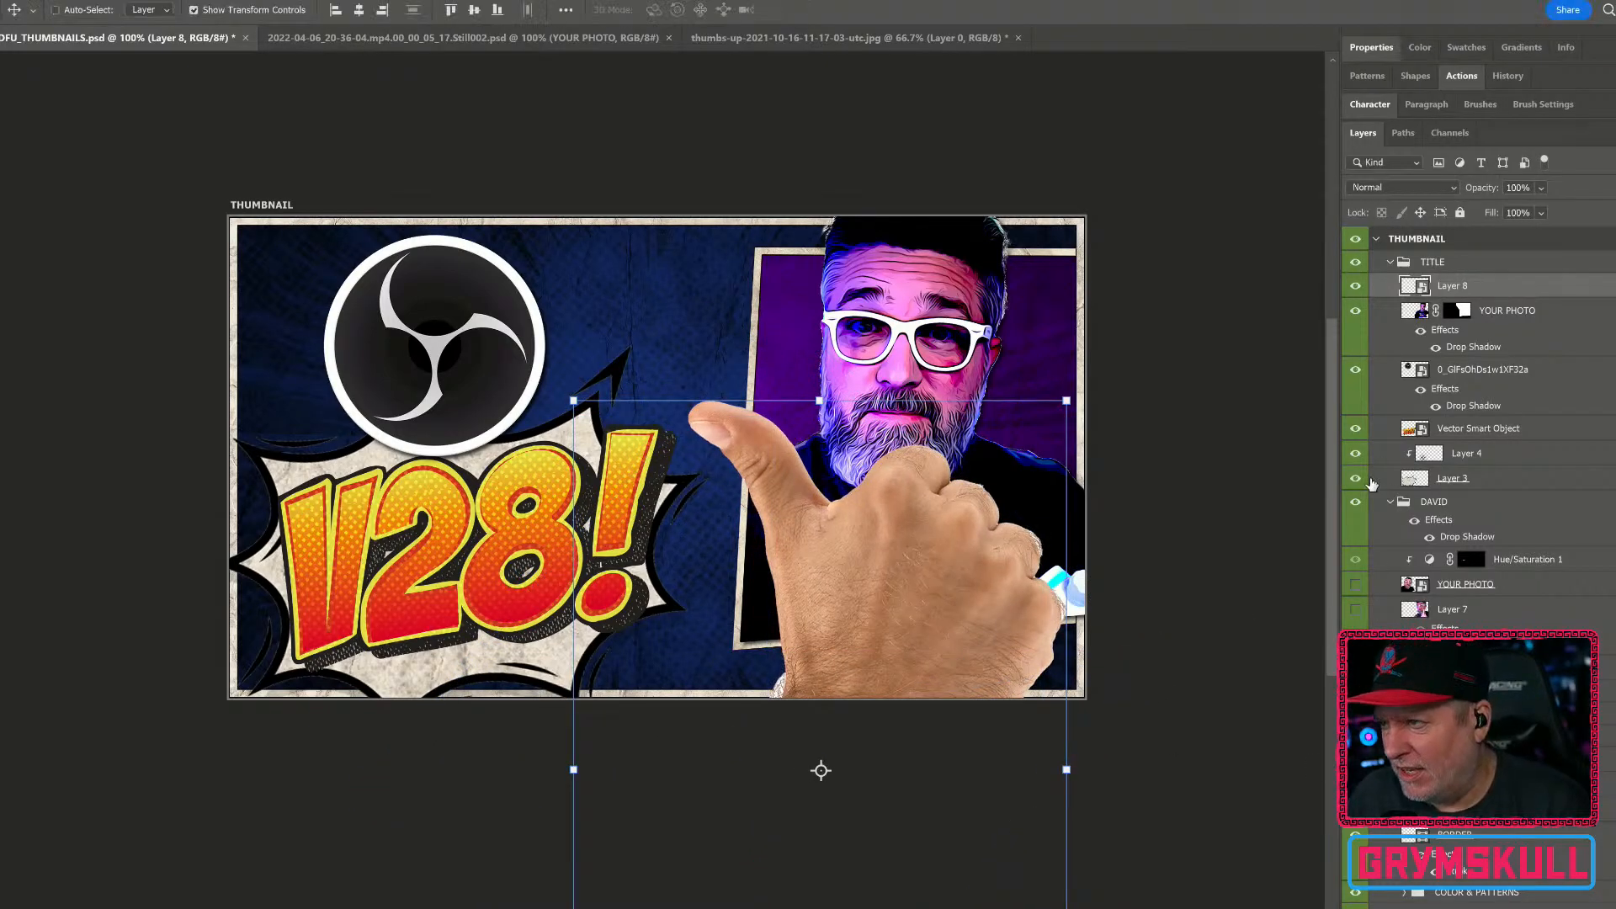
# Step: Apply a Gaussian Blur with a 3.6 pixel radius to the YOUR PHOTO portrait layer in the TITLE group
pyautogui.click(1546, 324)
pyautogui.rightClick(1565, 311)
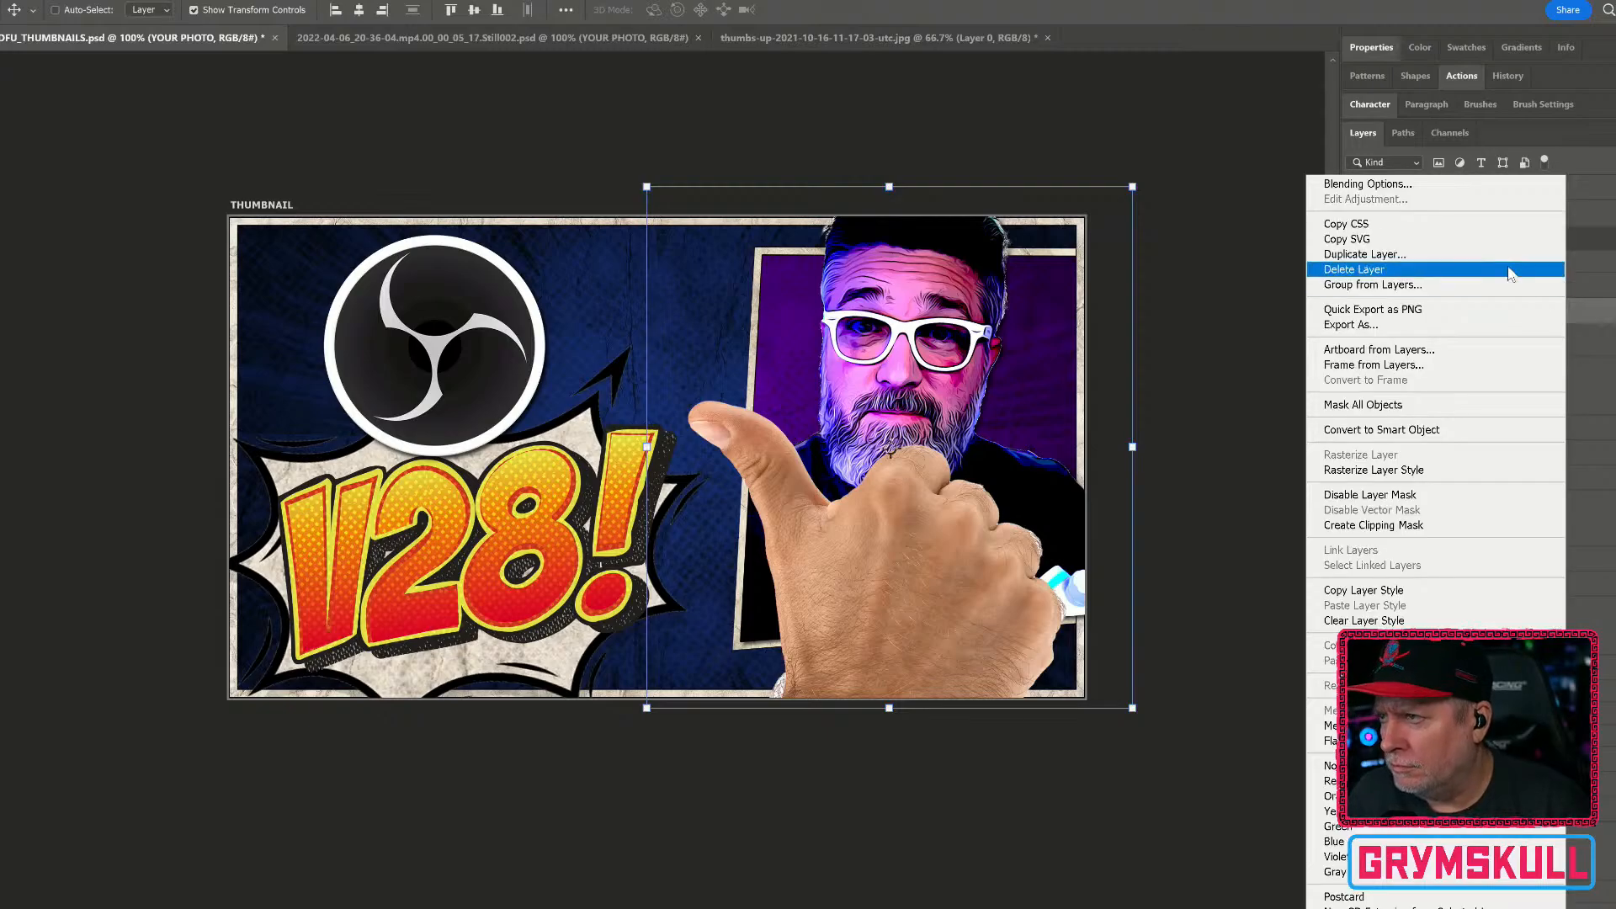
pyautogui.click(890, 451)
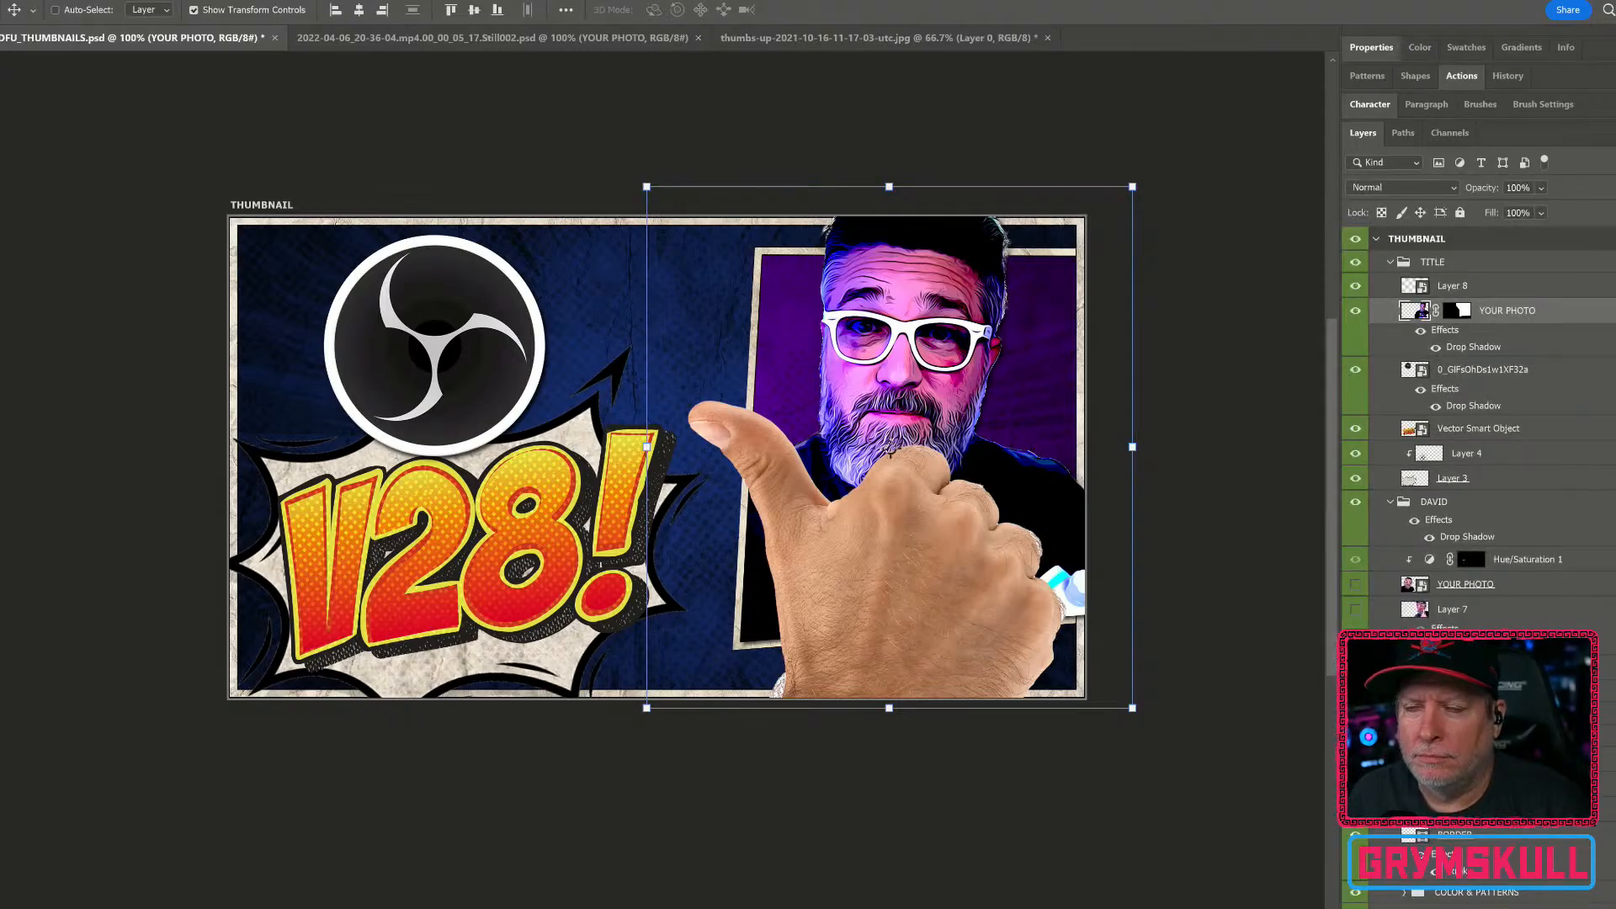
pyautogui.hotkey('alt', 't')
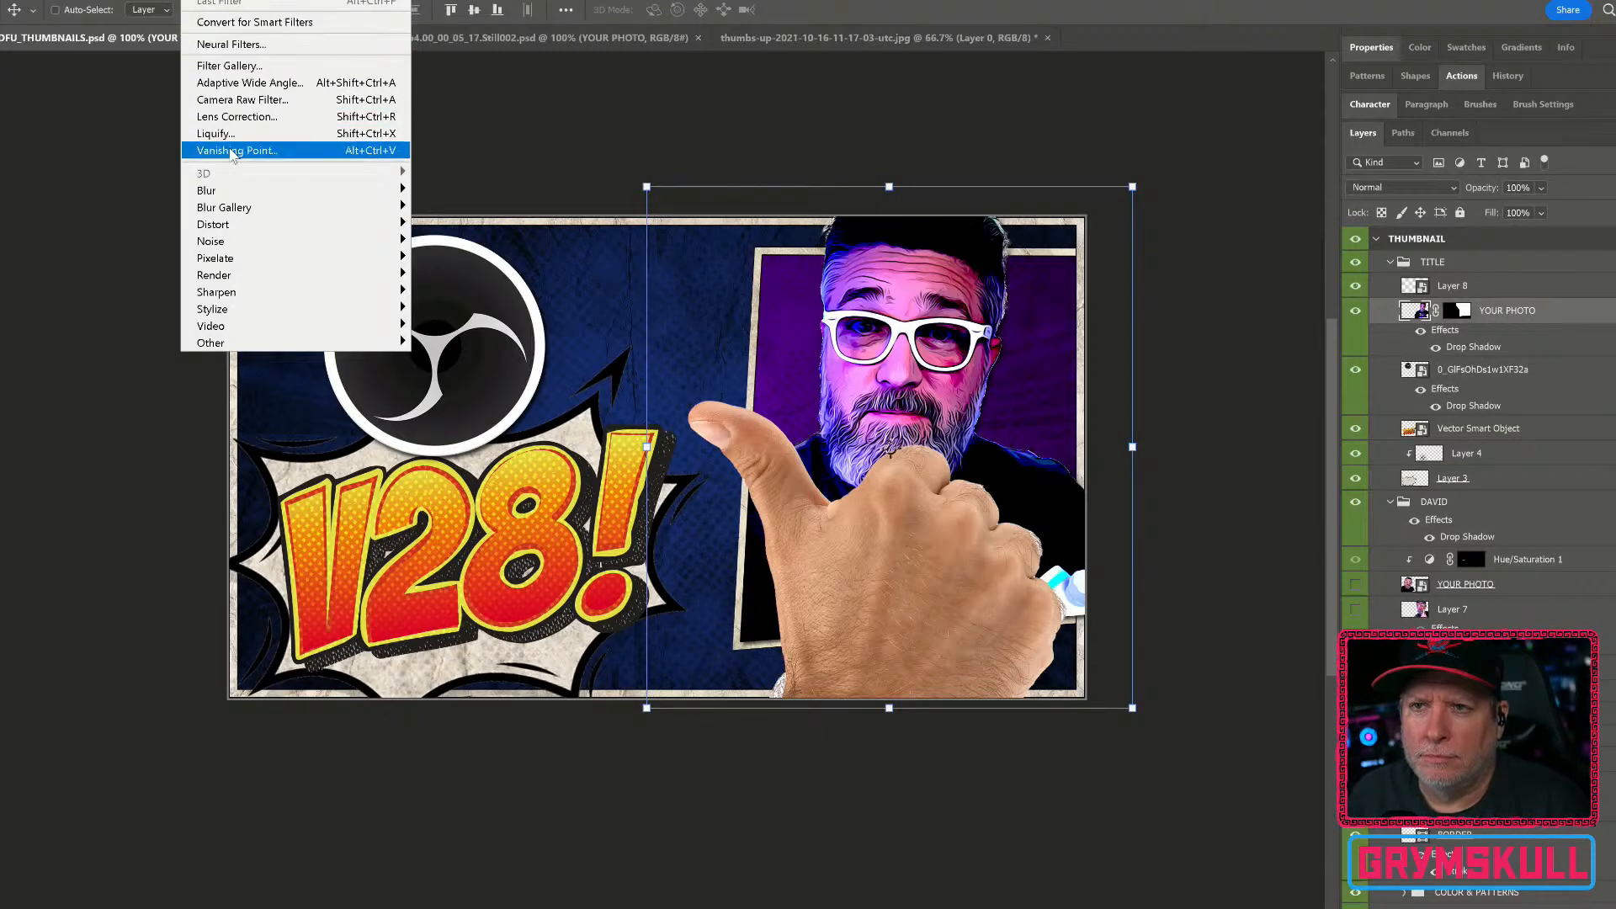
pyautogui.moveTo(376, 198)
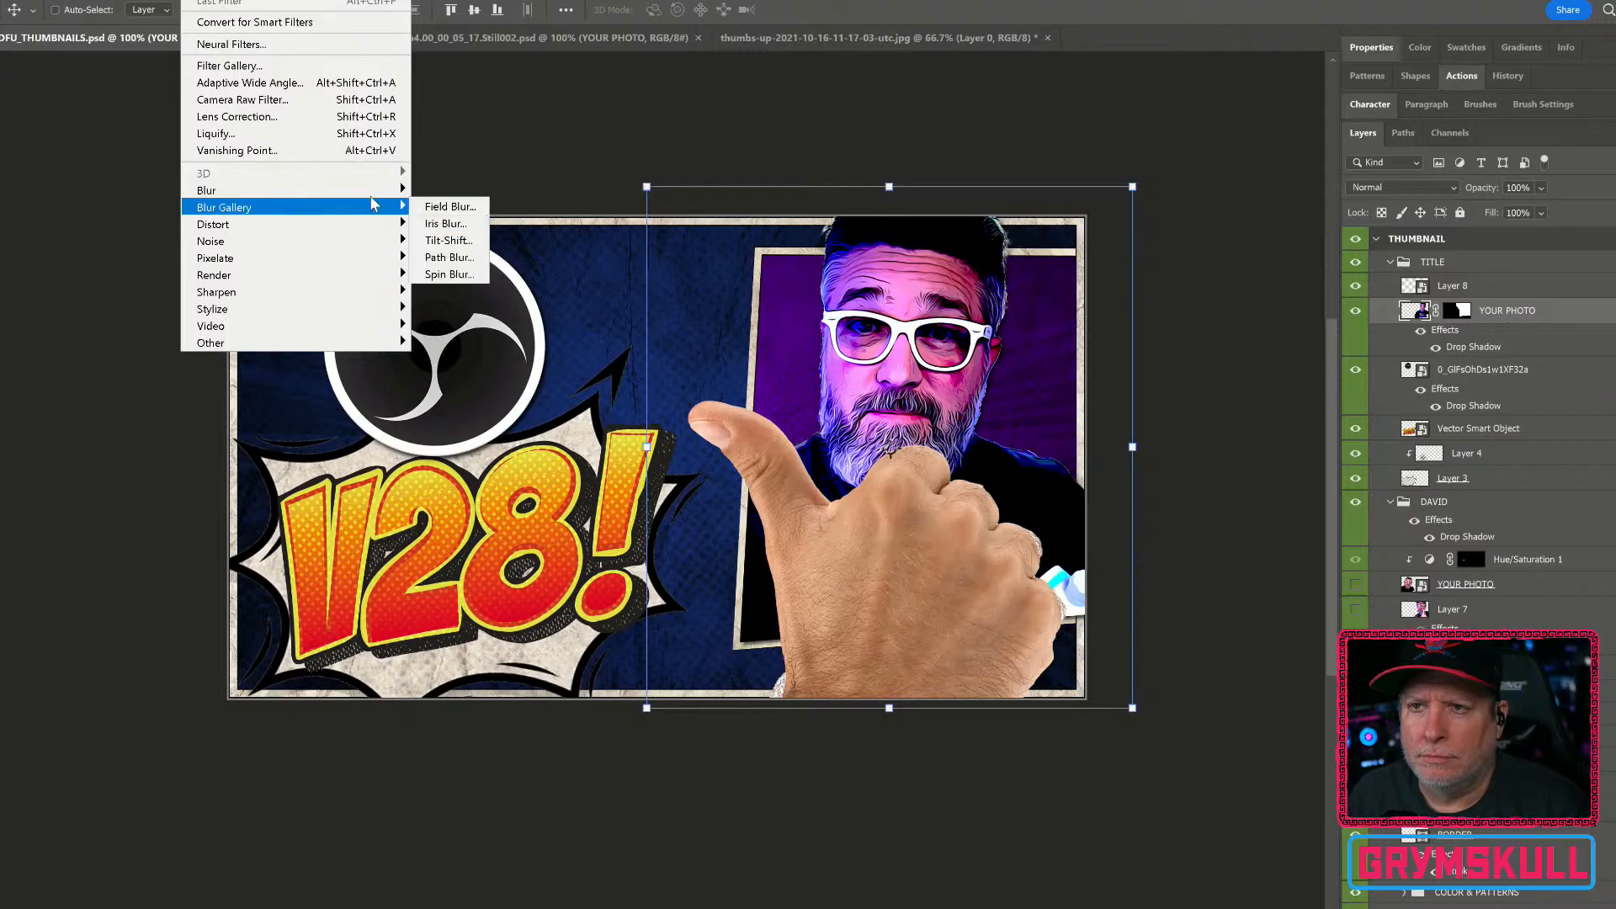
pyautogui.click(493, 258)
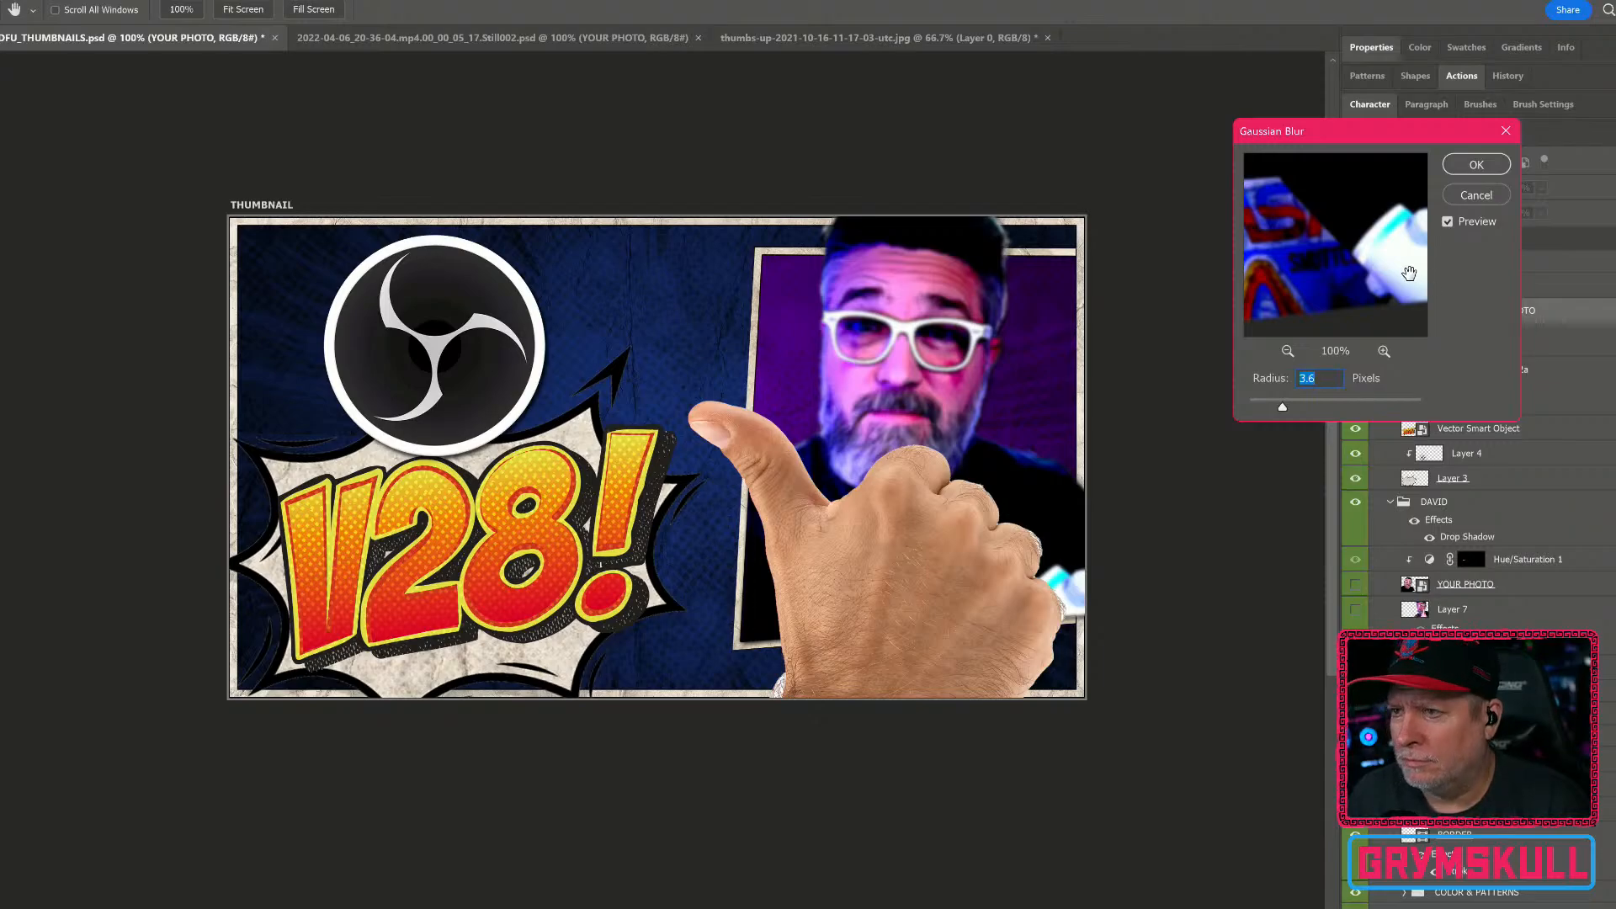
pyautogui.click(1485, 168)
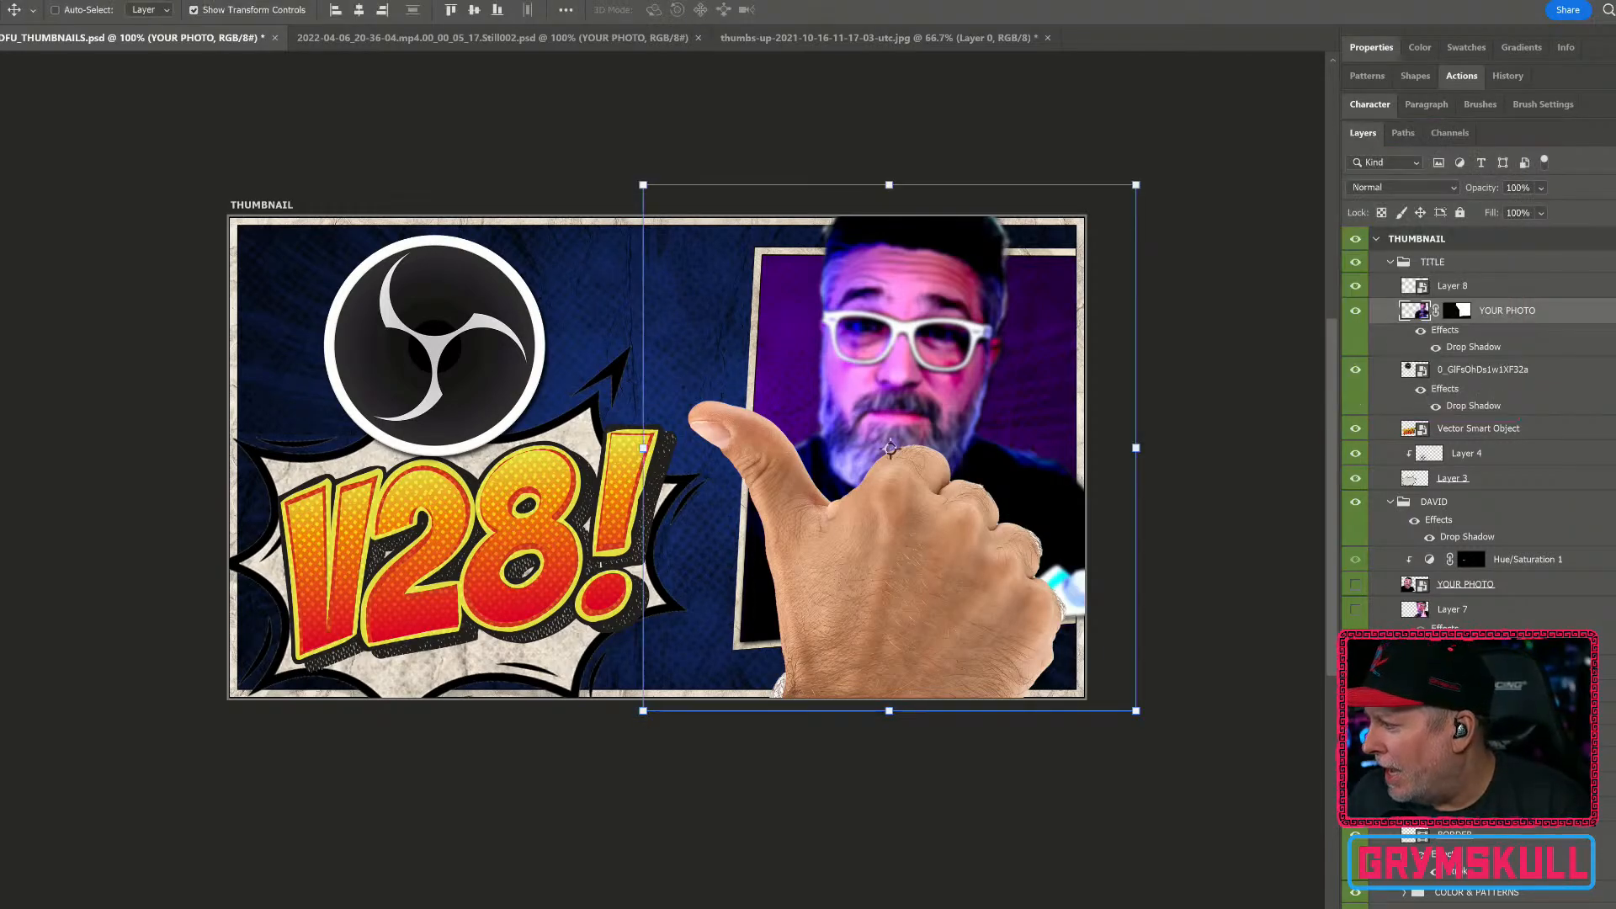
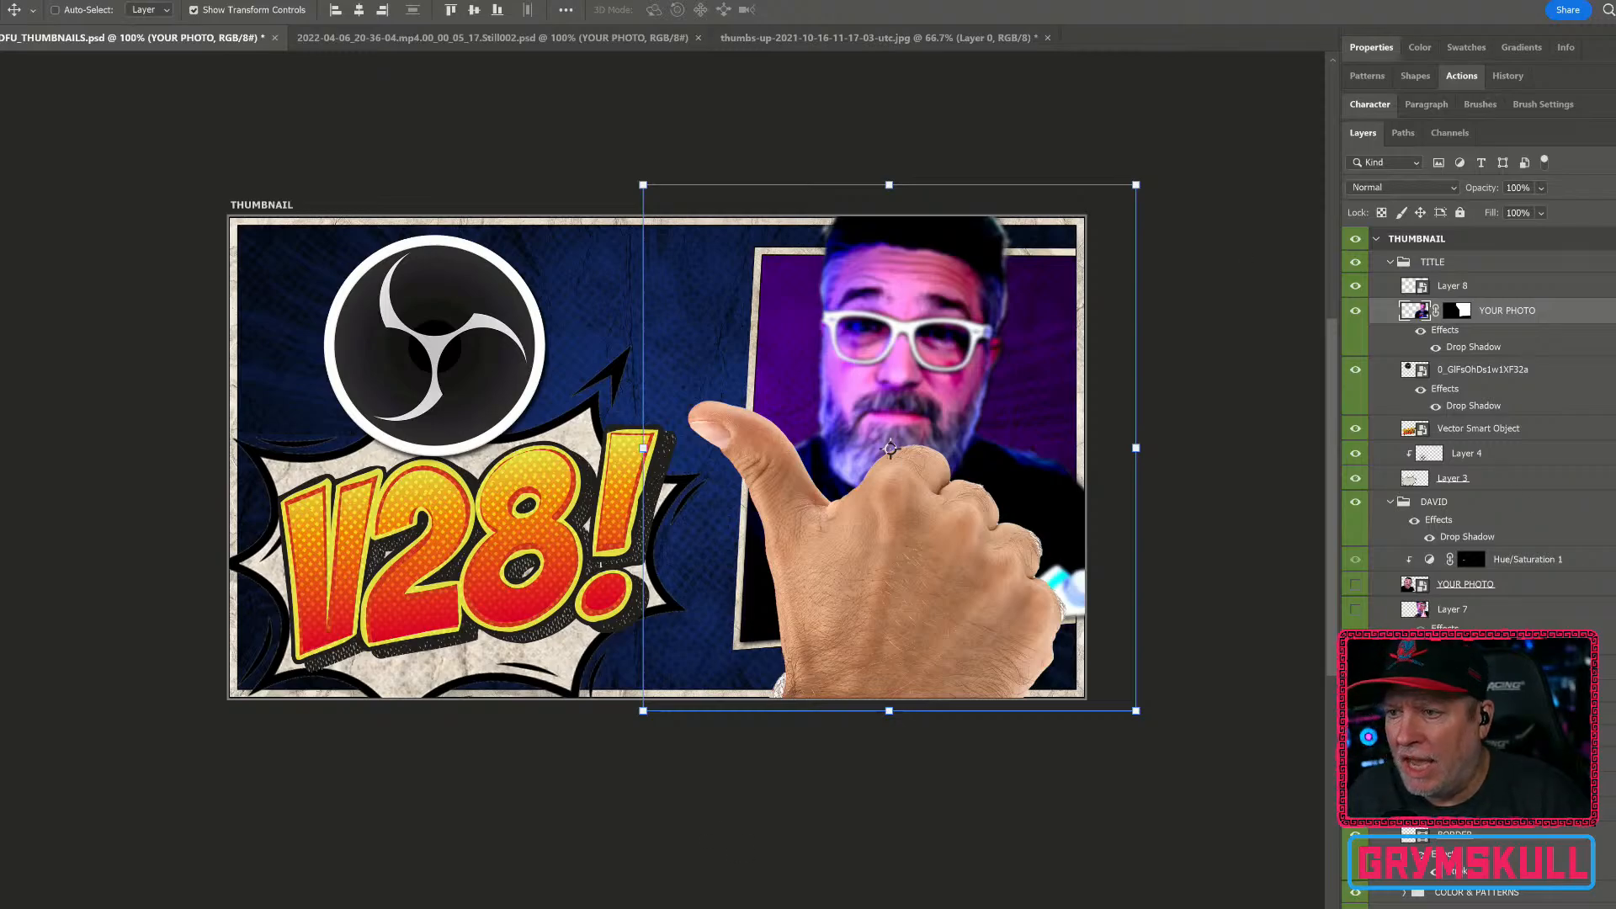
# Step: Look at the clapperboard thumbnail and home page in Canva, and return to Photoshop to select the starburst layer behind the V28! title
pyautogui.moveTo(843, 897)
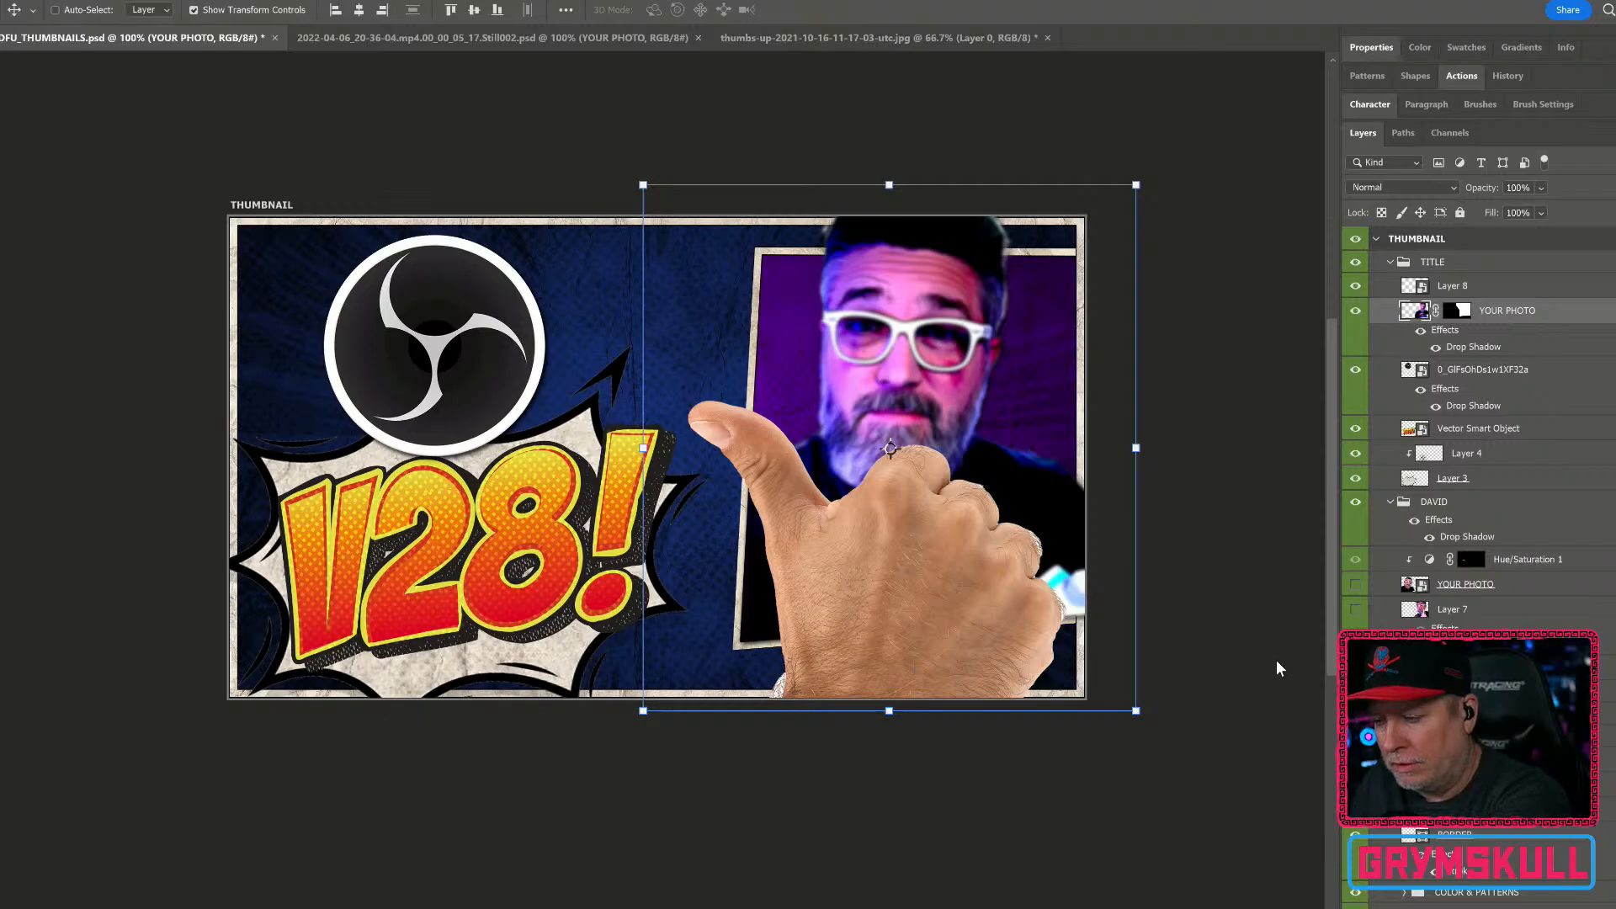
pyautogui.moveTo(492, 902)
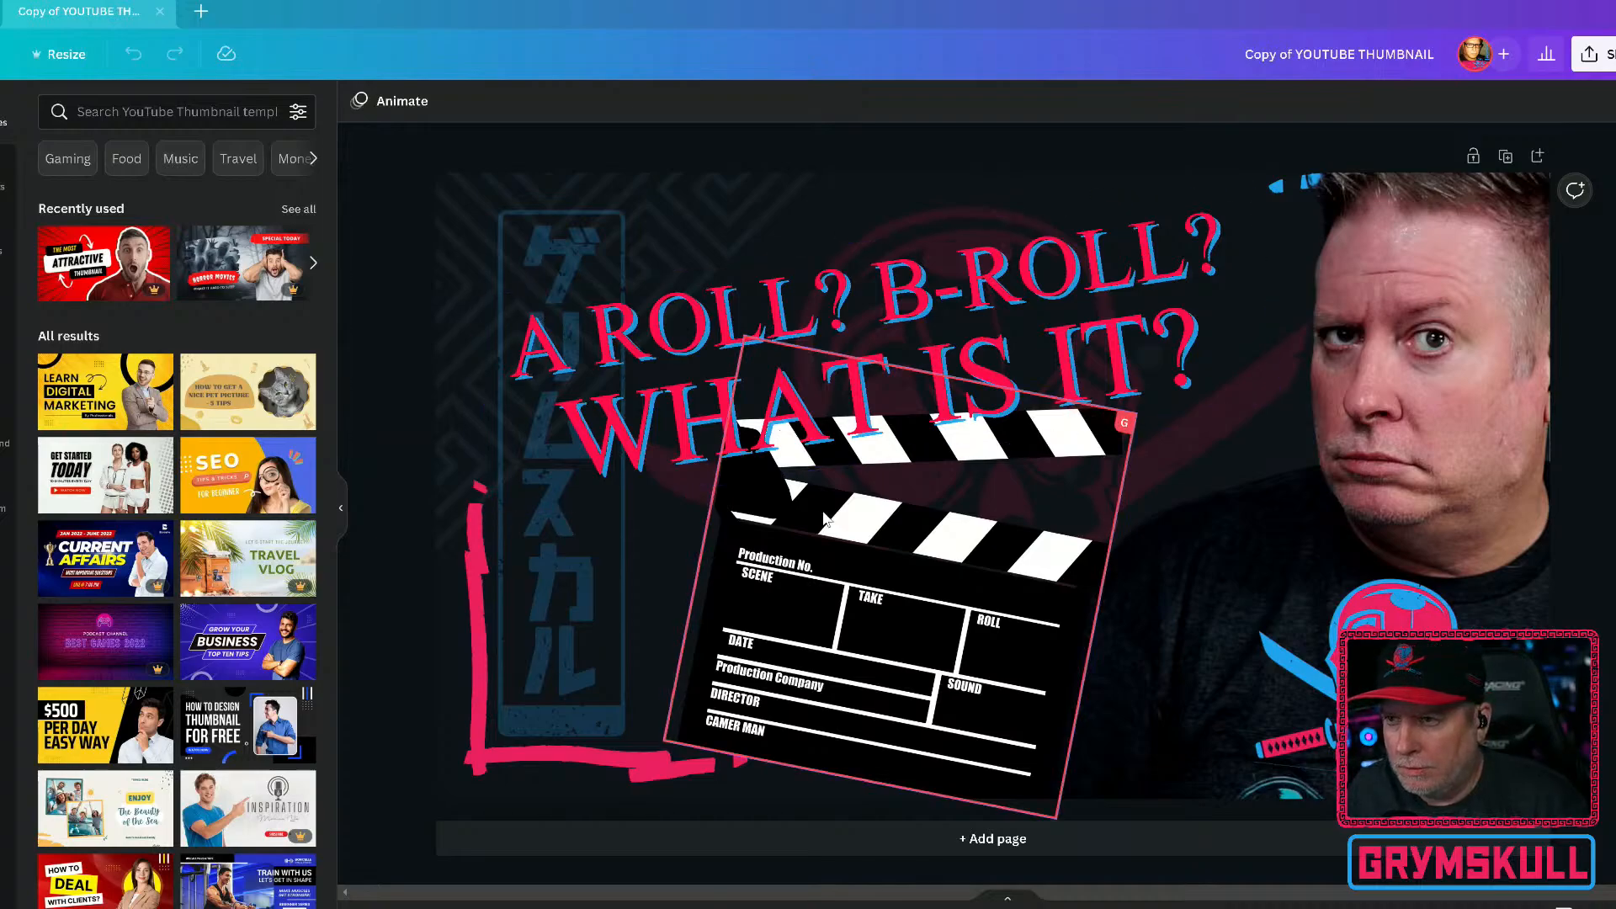
pyautogui.click(919, 429)
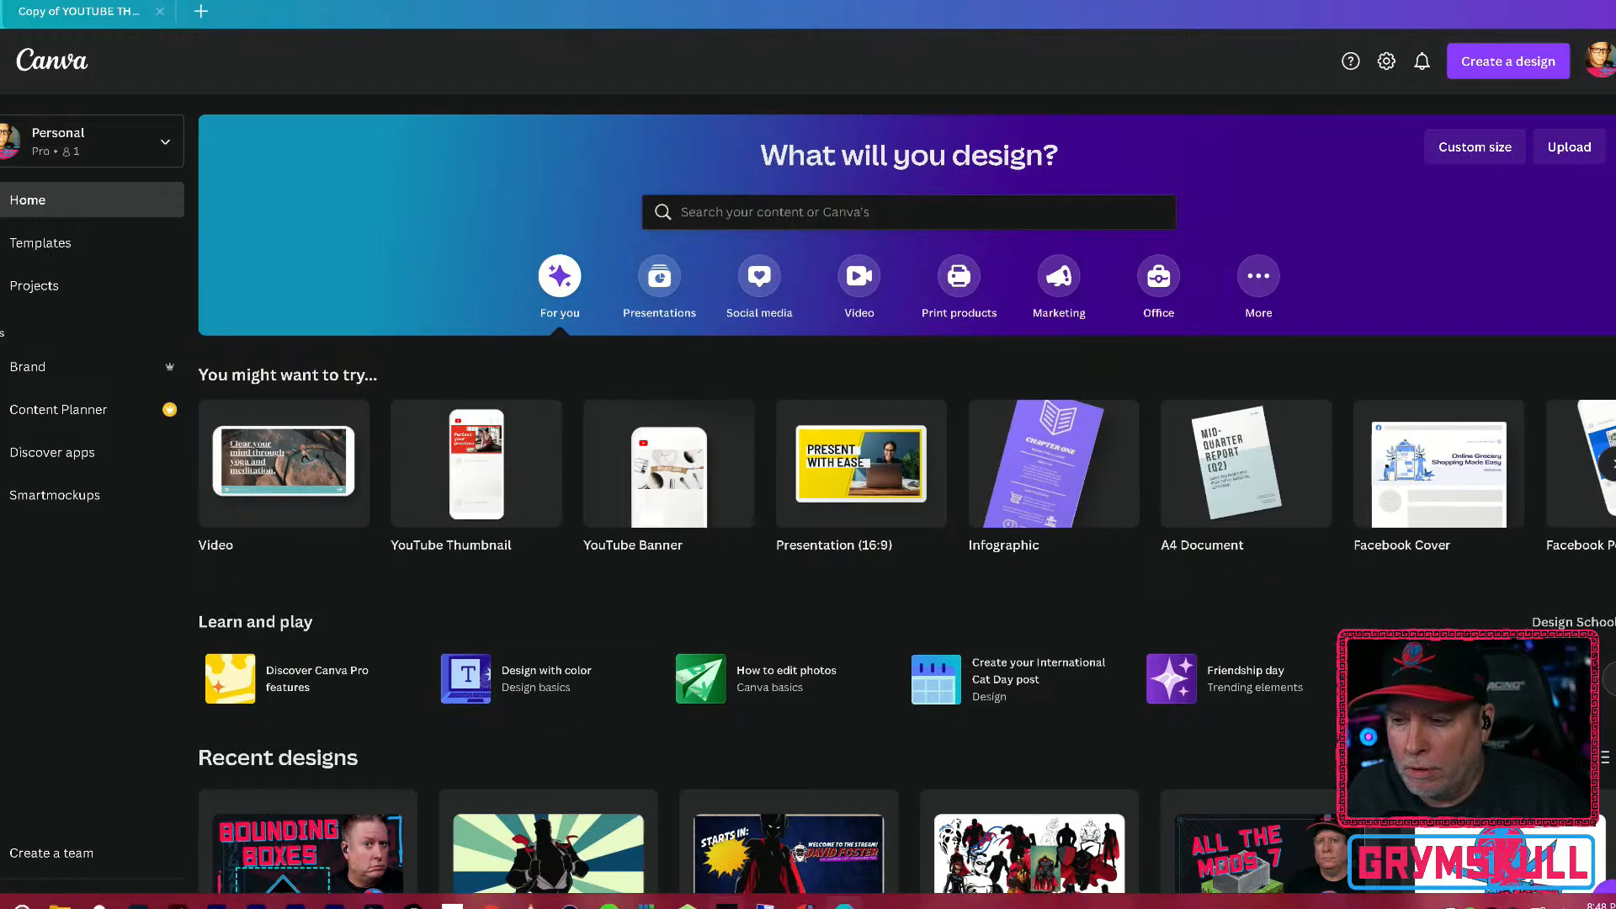
pyautogui.click(140, 902)
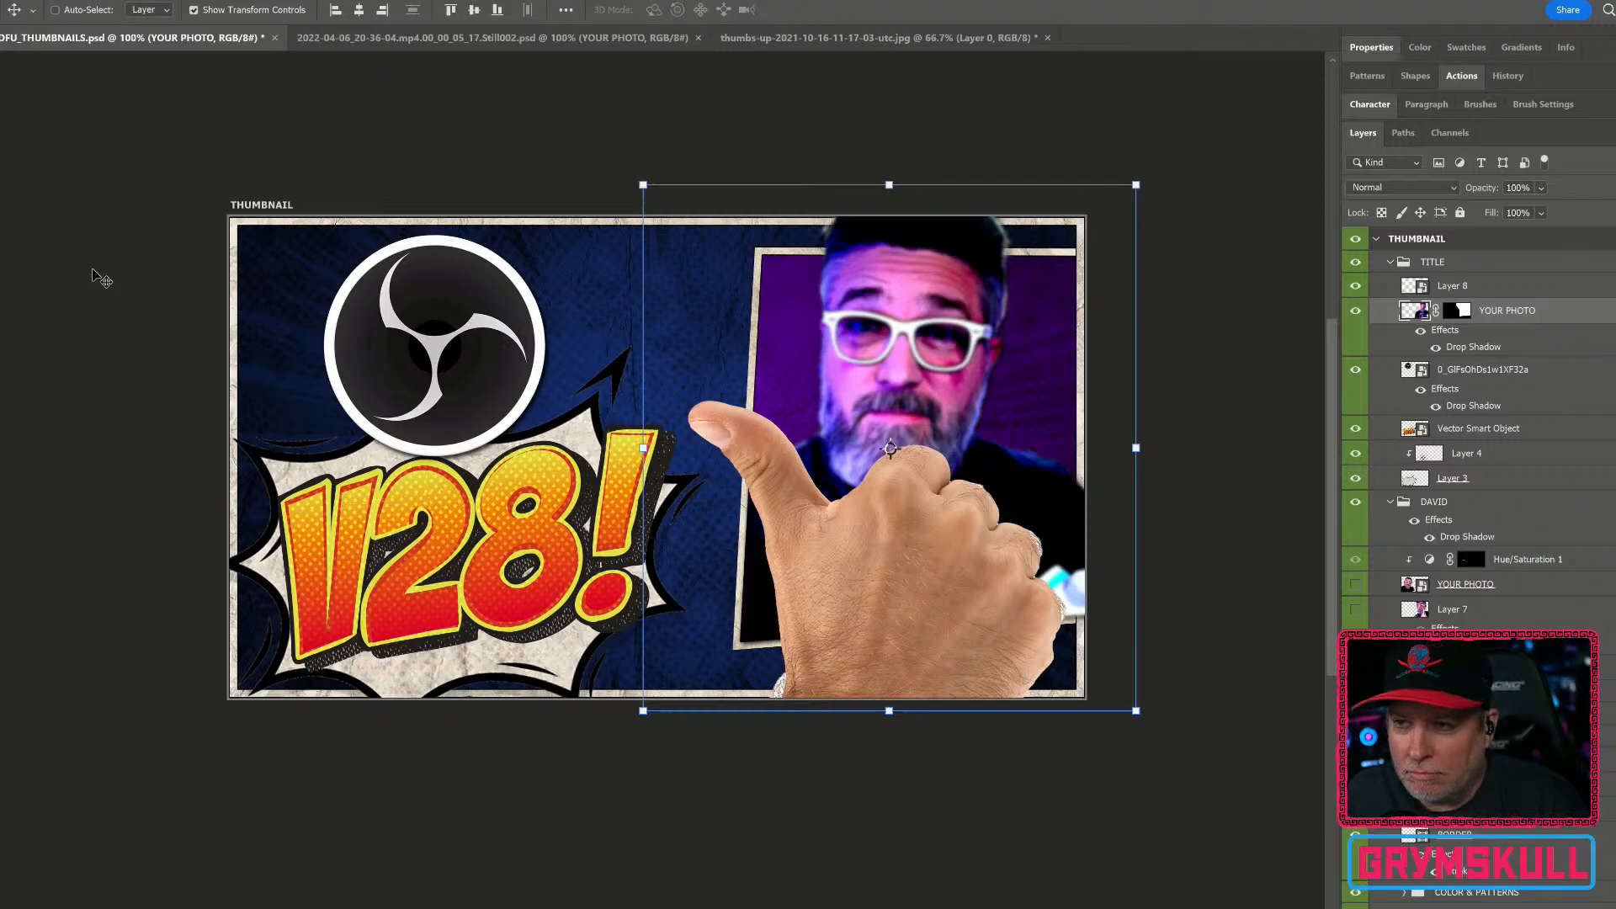
pyautogui.keyDown('ctrl'); pyautogui.click(540, 676); pyautogui.keyUp('ctrl')
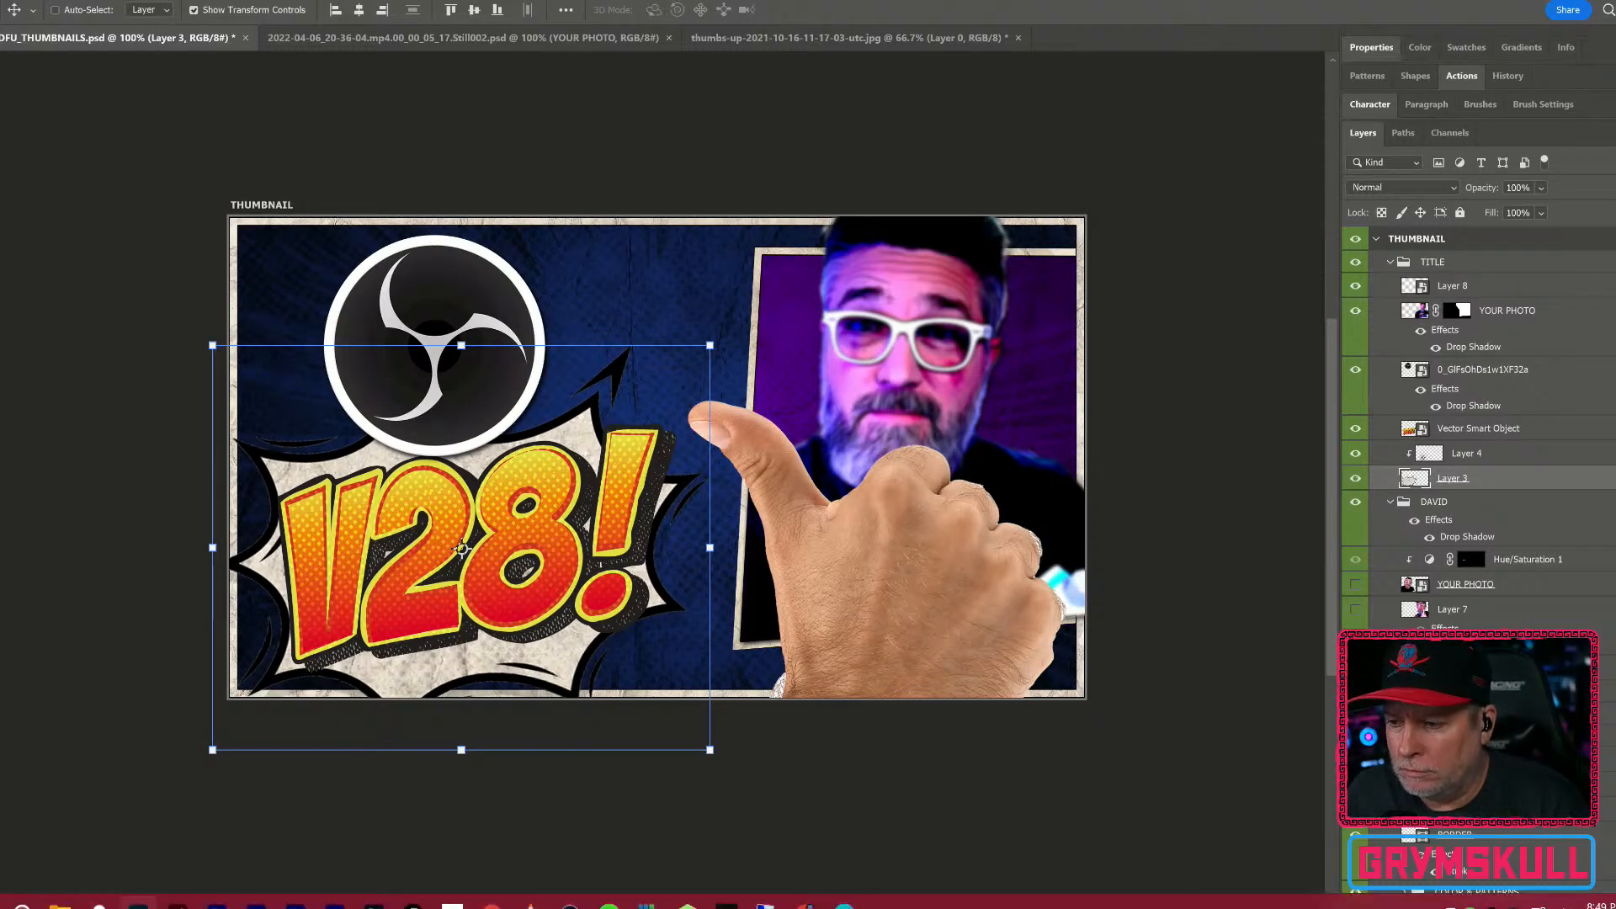
# Step: Switch to Canva, change from the personal account to the team account, and look through the team's recent designs
pyautogui.click(844, 903)
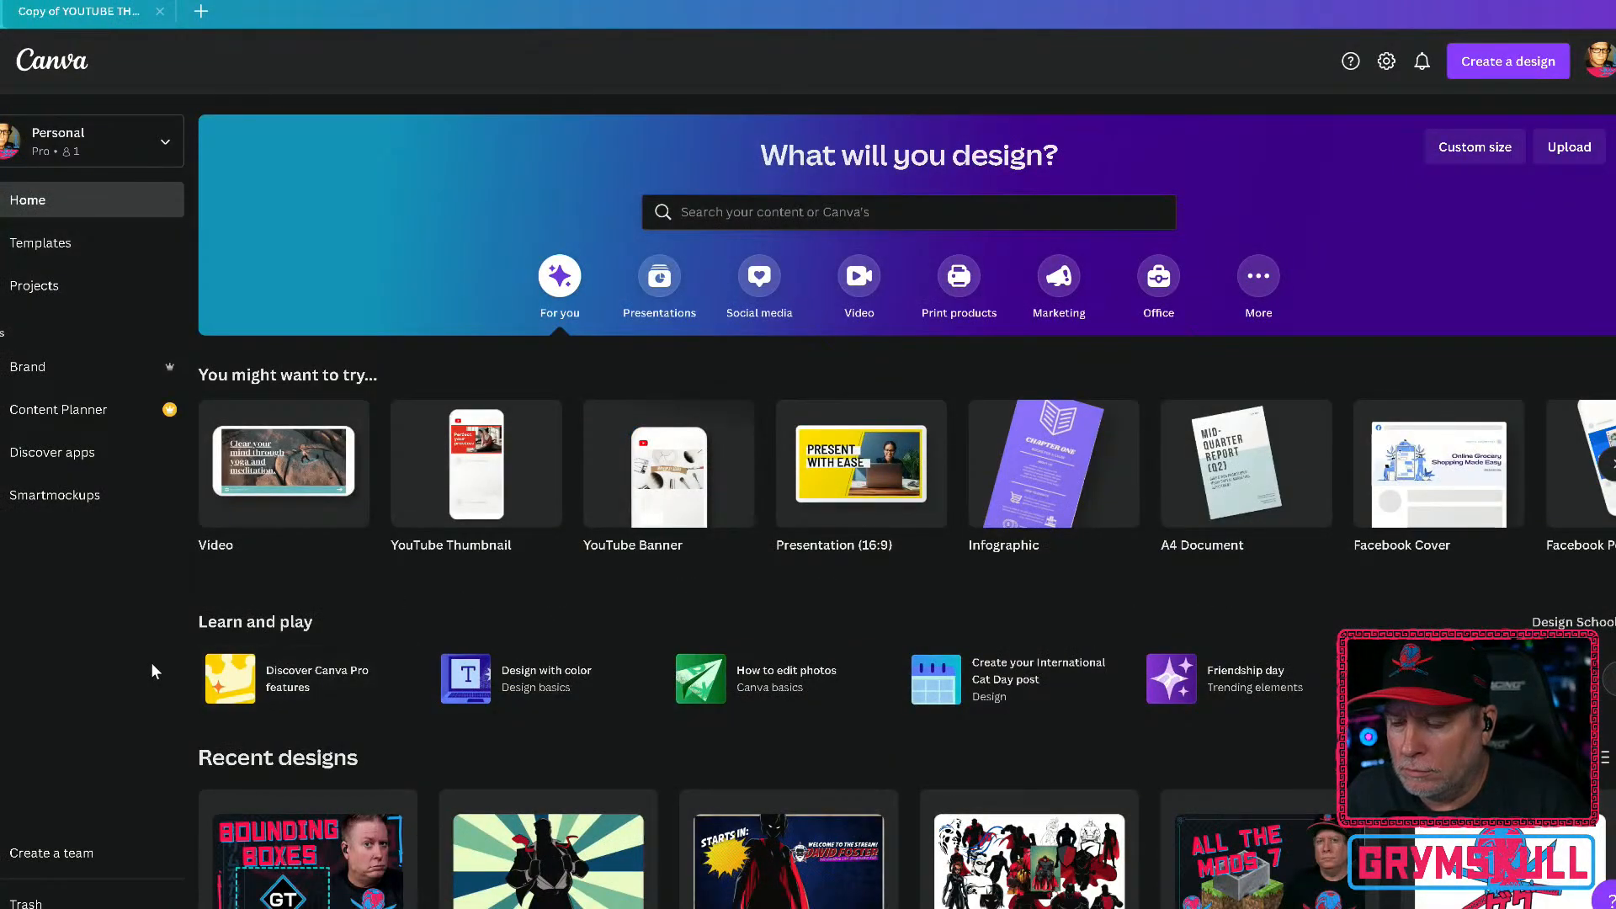
pyautogui.scroll(-1, 338, 644)
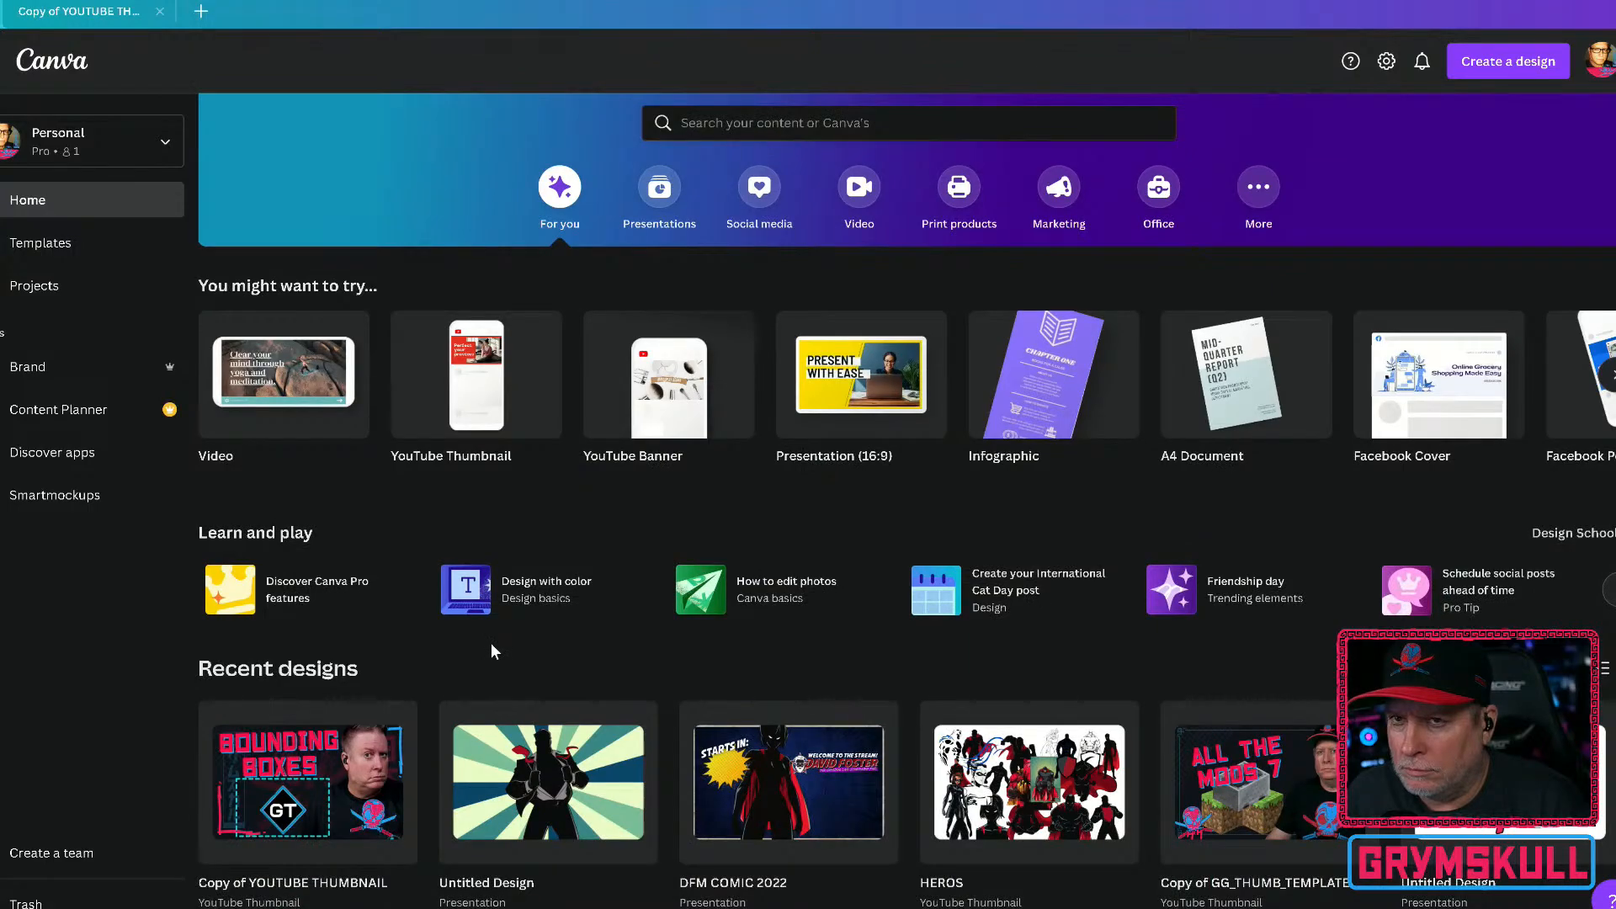
pyautogui.scroll(1, 491, 642)
pyautogui.click(165, 143)
pyautogui.click(85, 252)
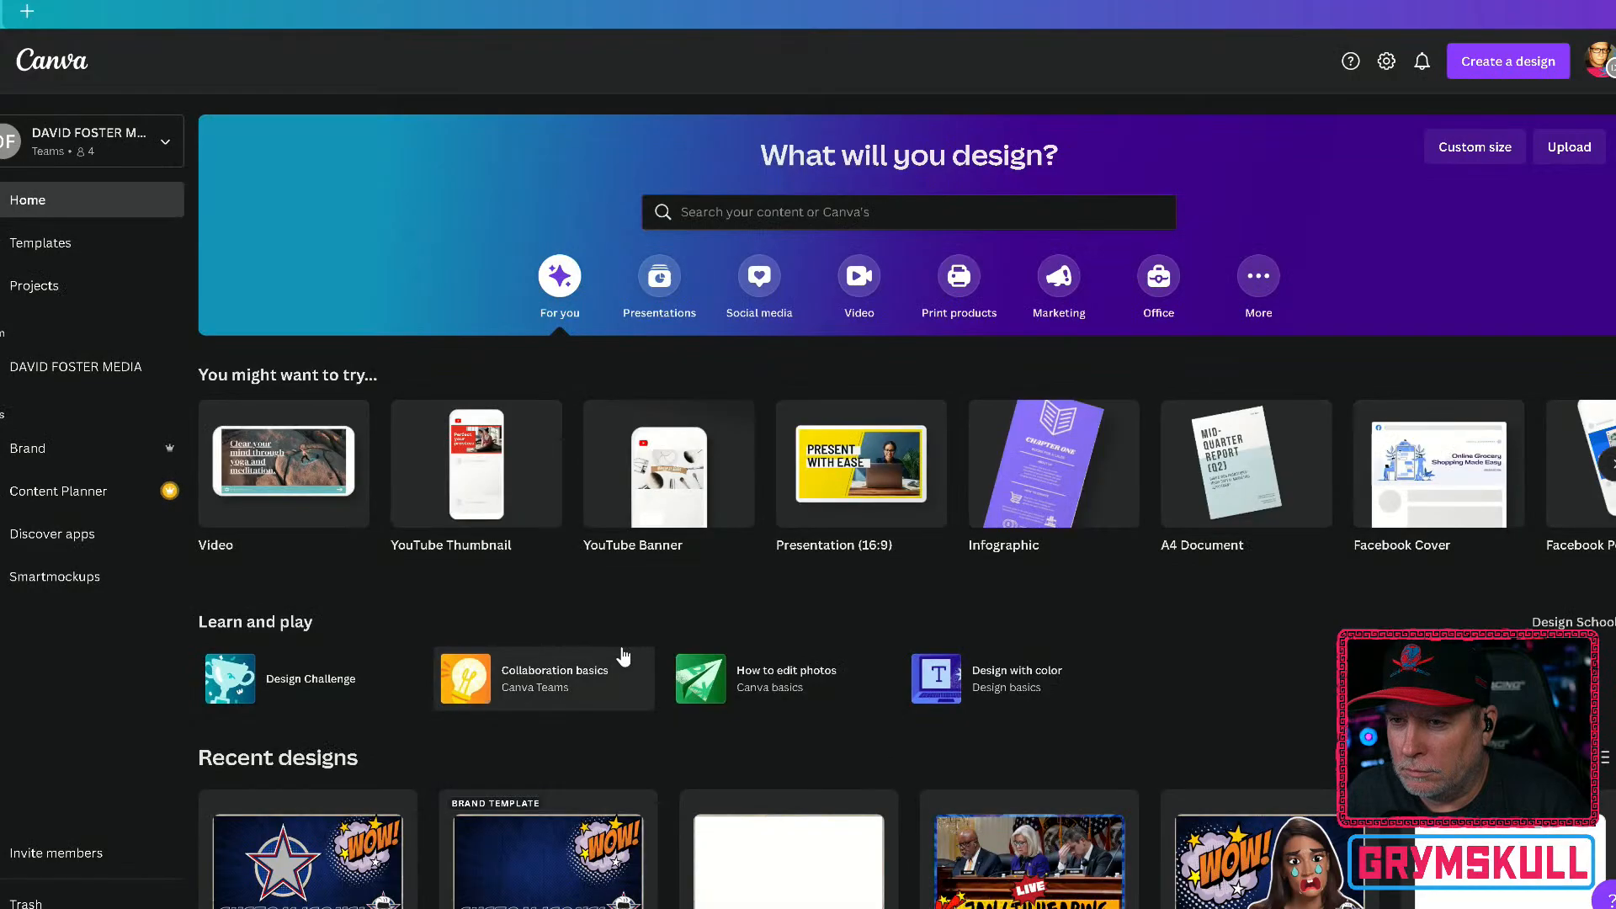
pyautogui.scroll(-3, 655, 647)
pyautogui.scroll(-2, 655, 653)
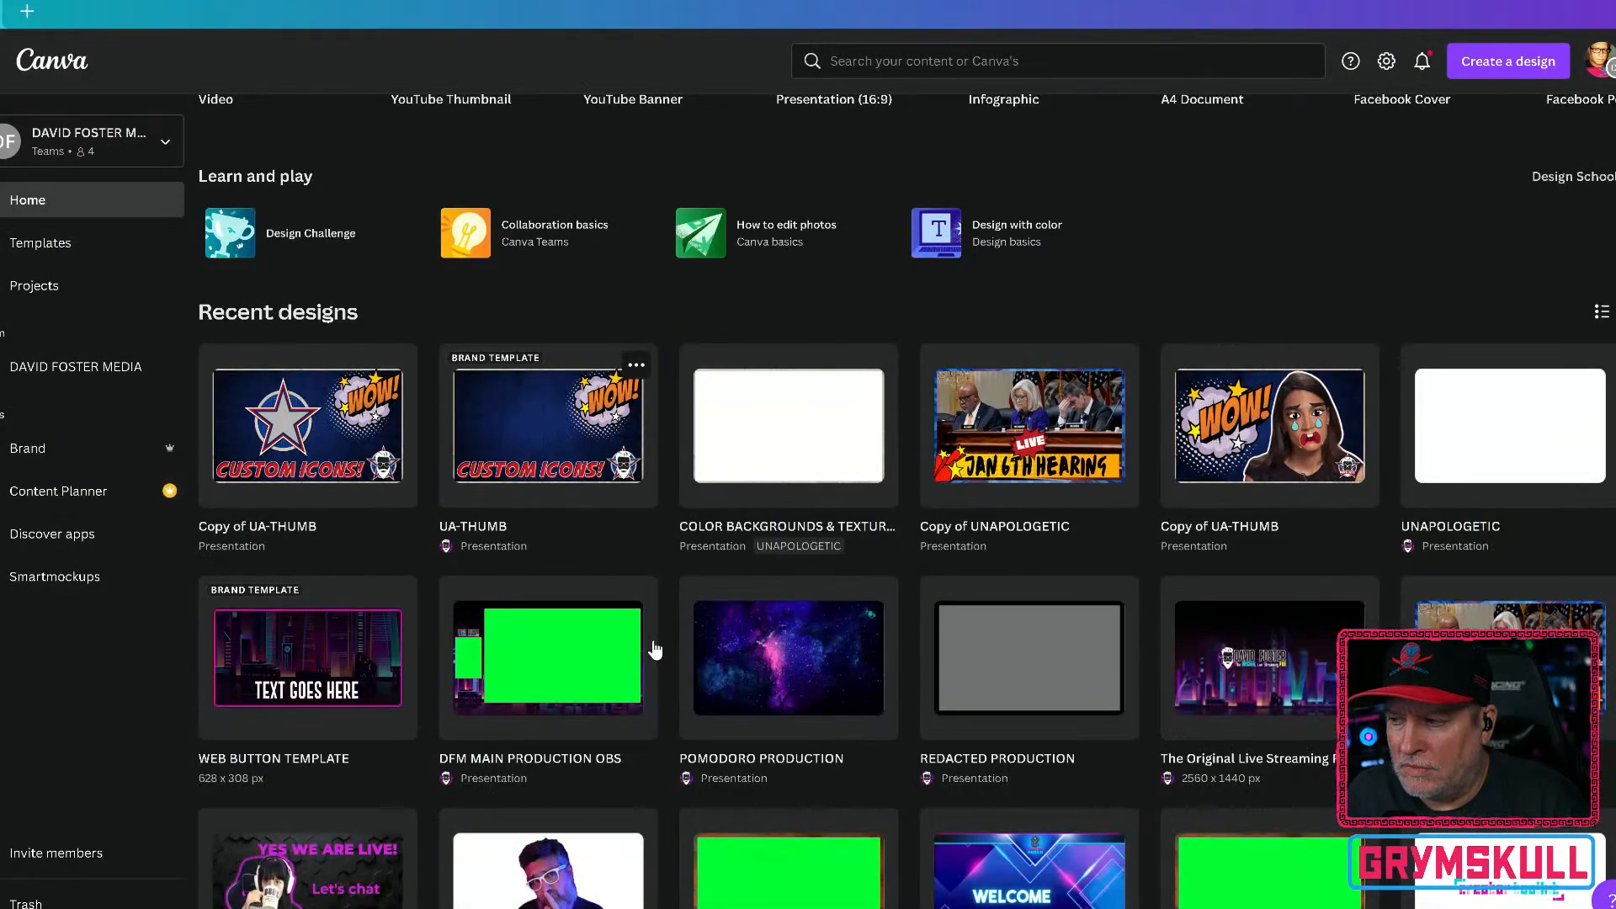
pyautogui.scroll(3, 653, 648)
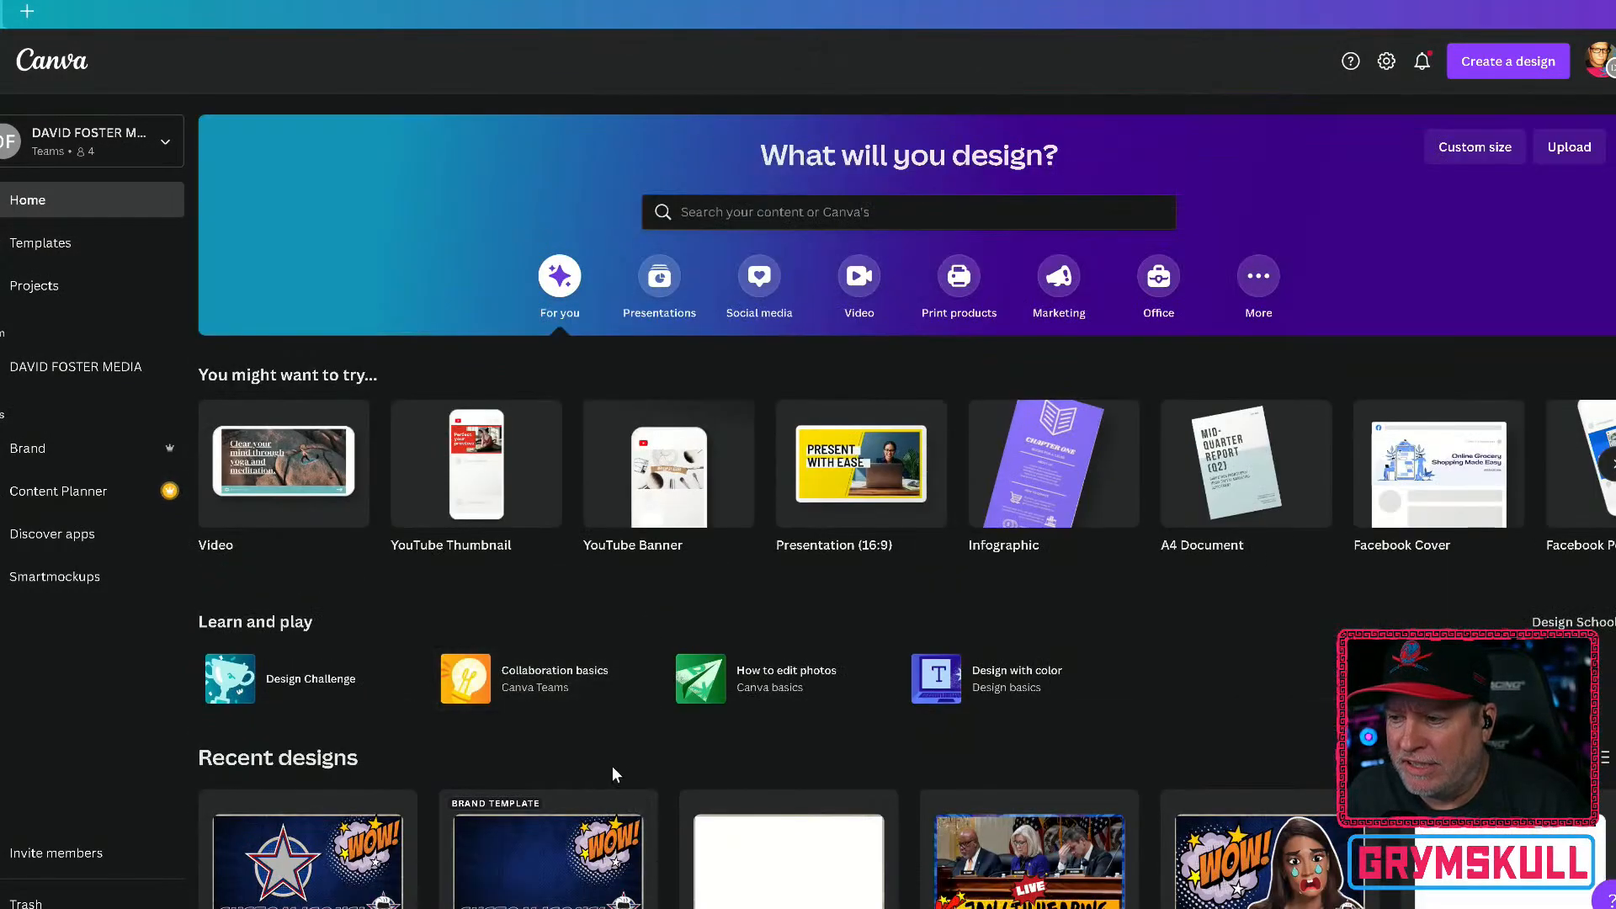
# Step: Open the Copy of UA-THUMB design with the crying portrait and shift its WOW! graphic down and to the right
pyautogui.scroll(-1, 304, 741)
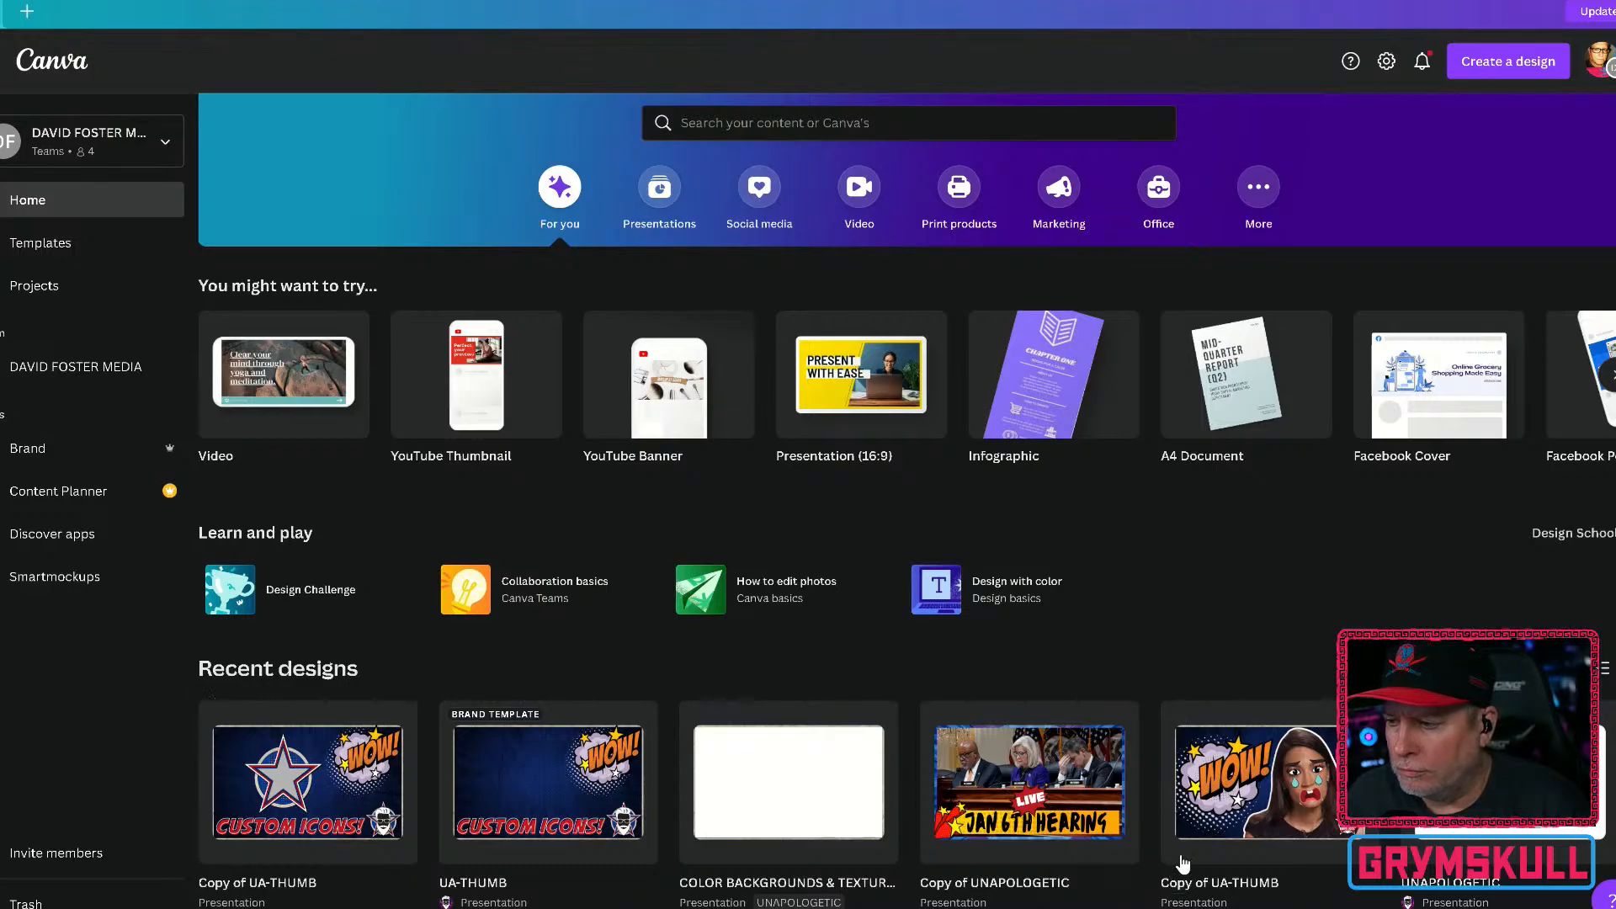
pyautogui.click(1222, 831)
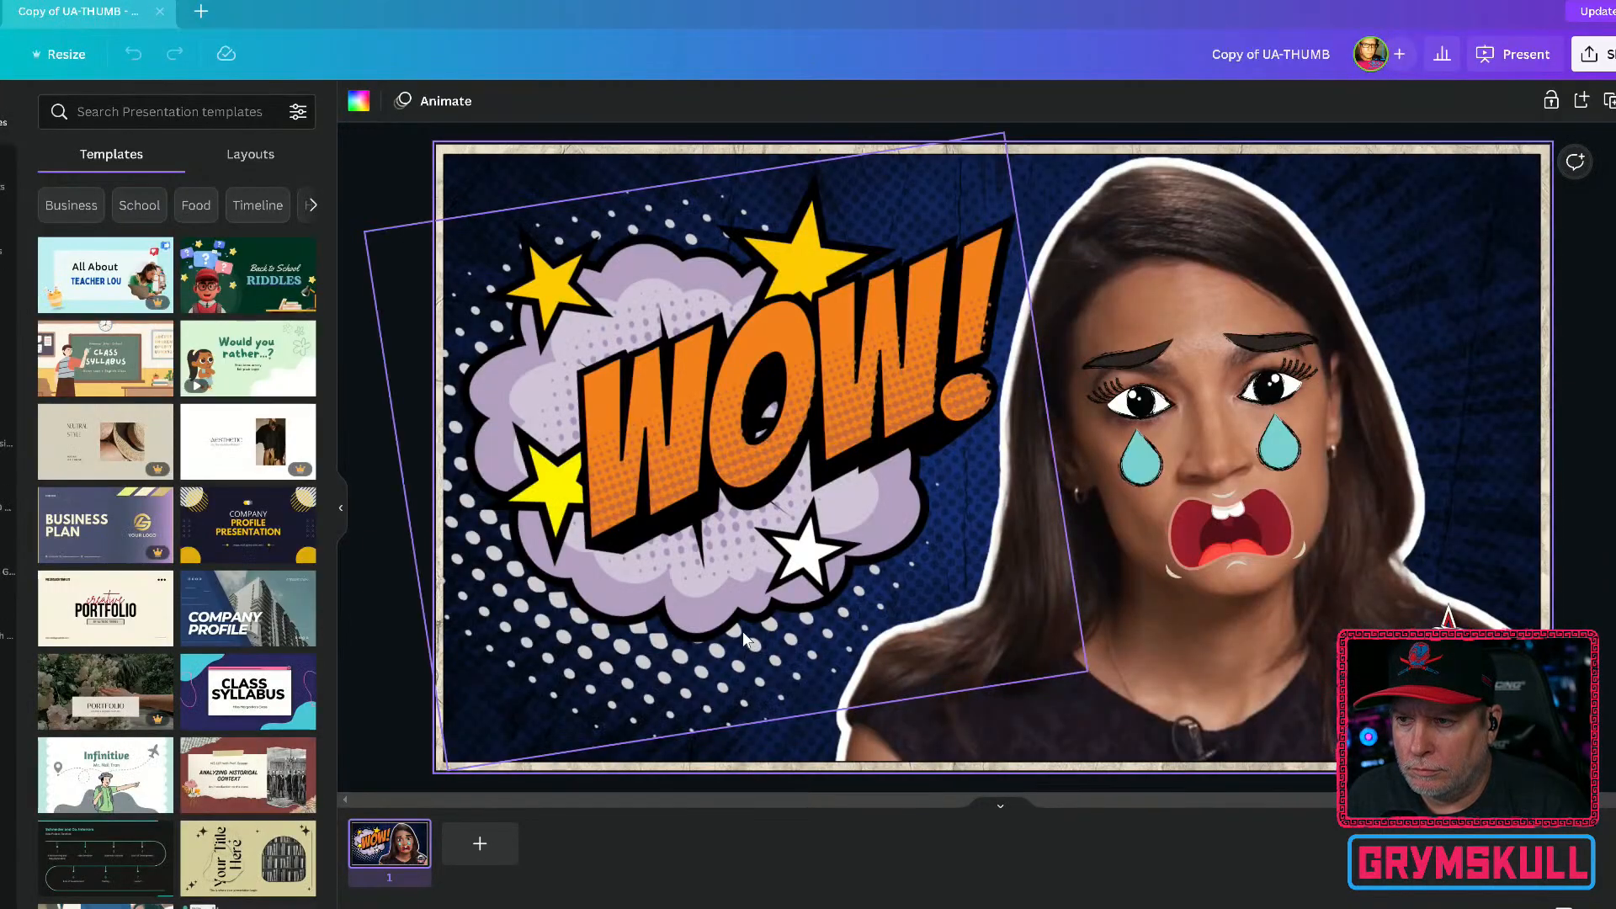
pyautogui.click(740, 618)
pyautogui.moveTo(740, 617); pyautogui.dragTo(800, 638)
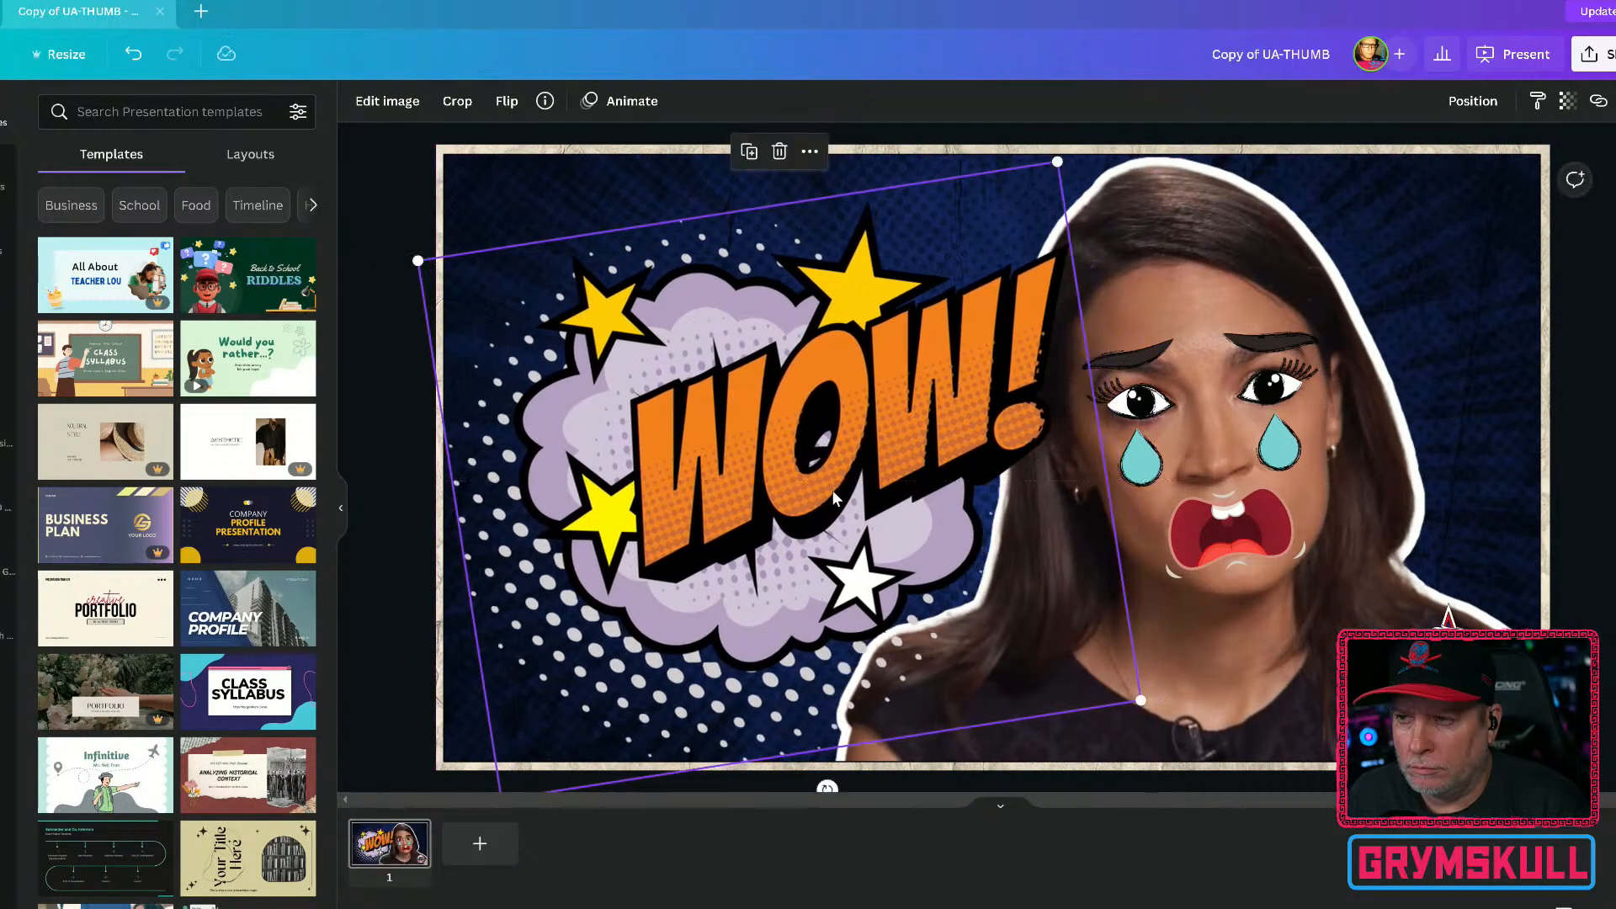
pyautogui.doubleClick(831, 490)
pyautogui.moveTo(778, 488); pyautogui.dragTo(877, 517)
pyautogui.click(1320, 479)
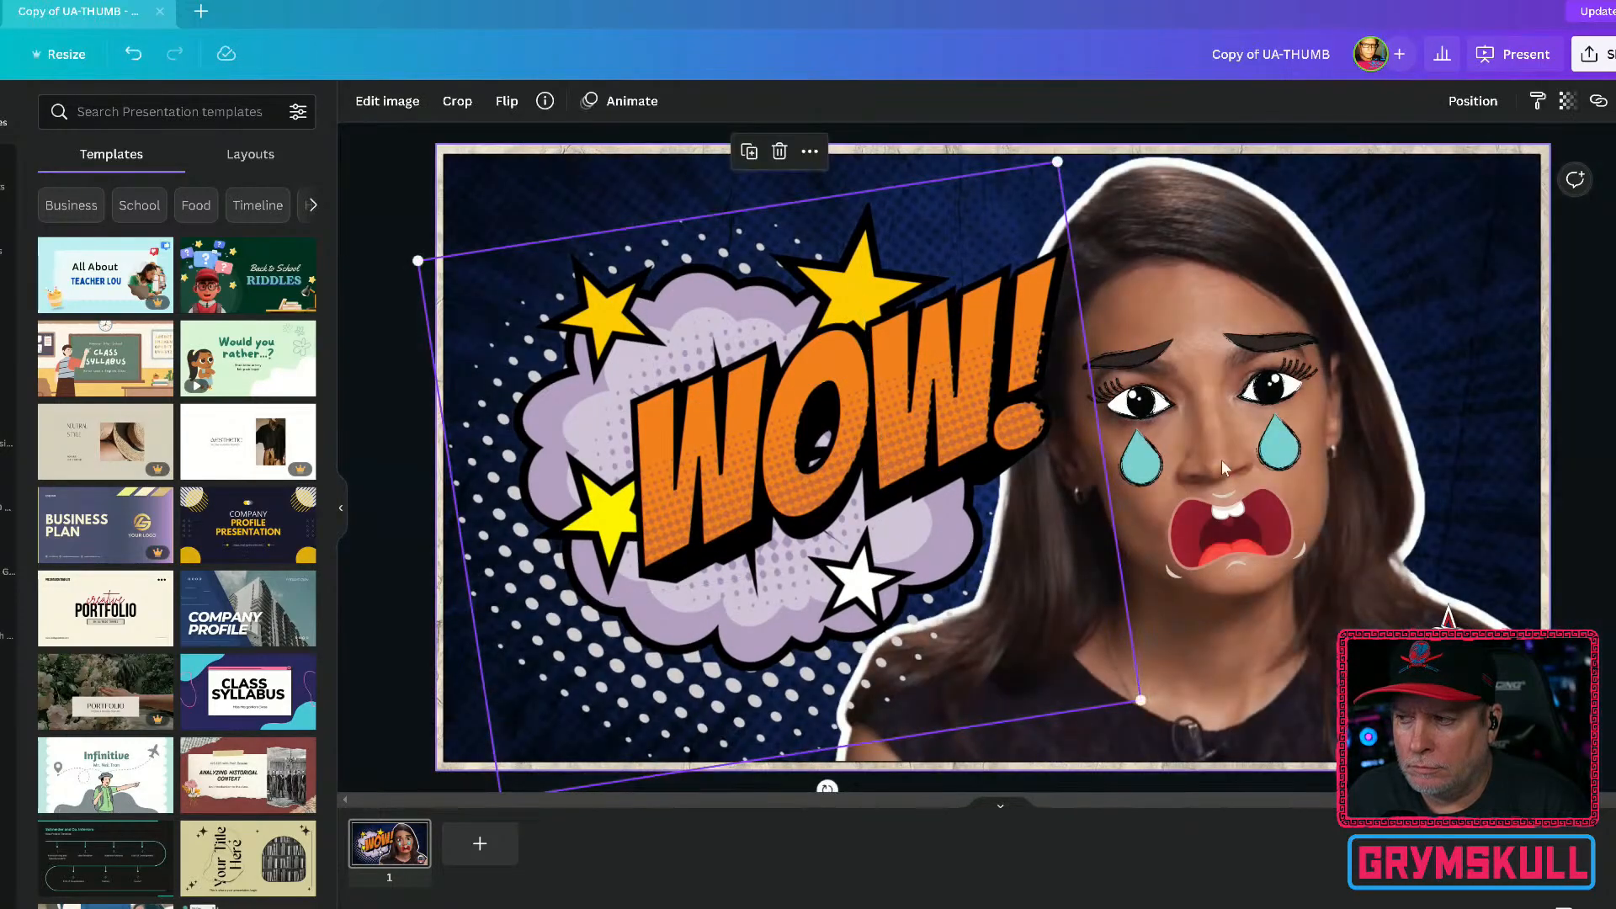
pyautogui.doubleClick(604, 398)
pyautogui.click(433, 170)
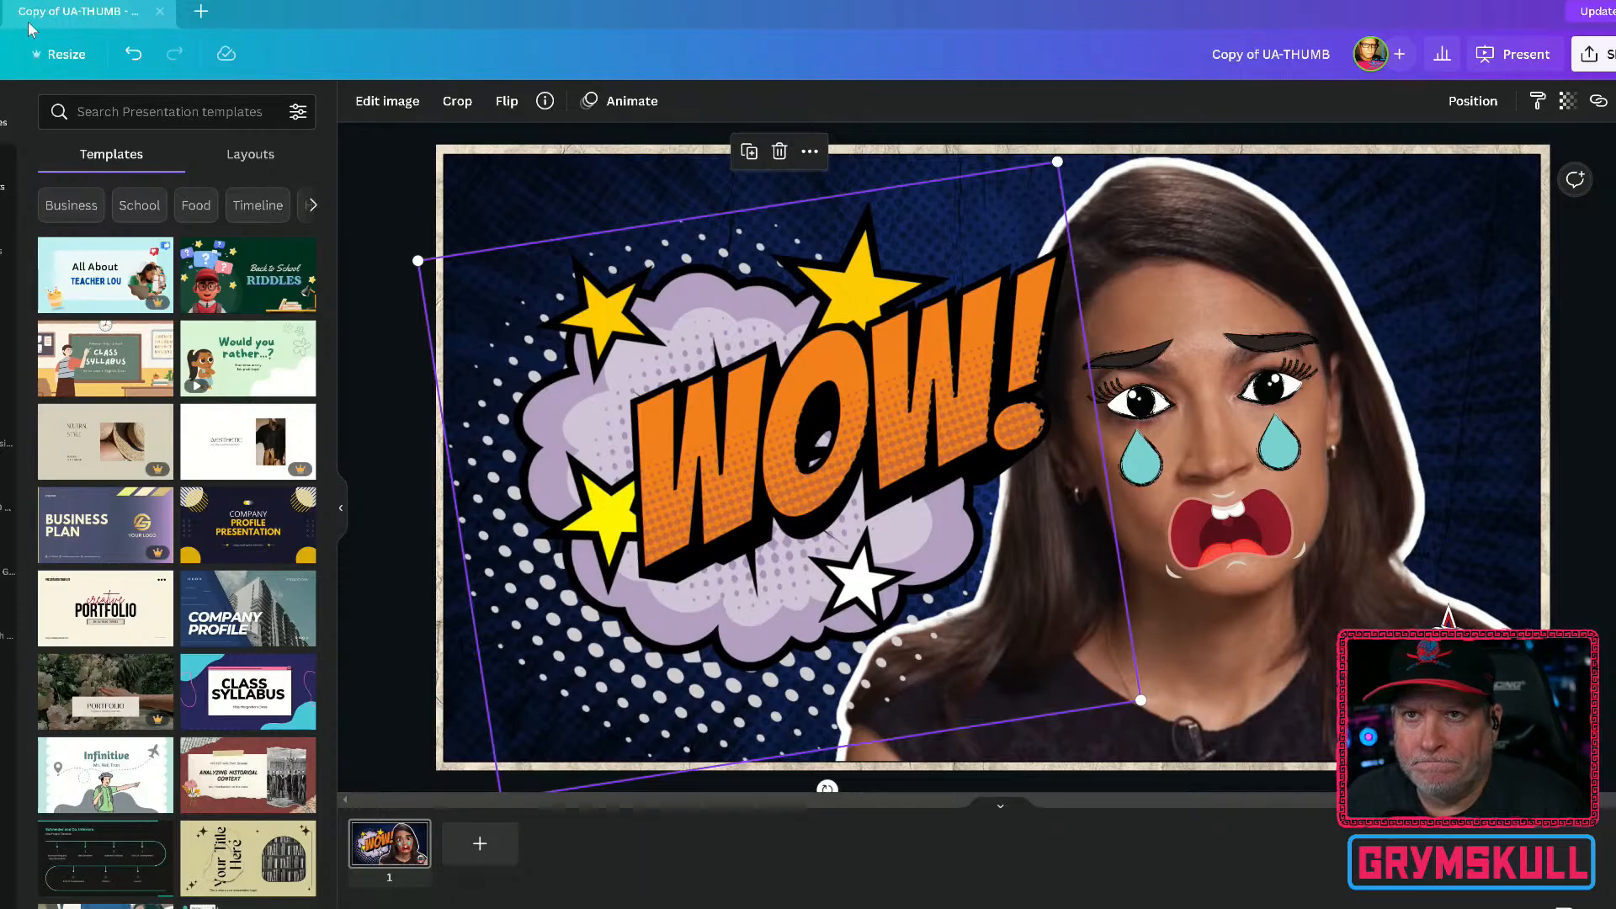
# Step: Return to the Canva home page and look through the team's recent designs and brand templates
pyautogui.click(2, 11)
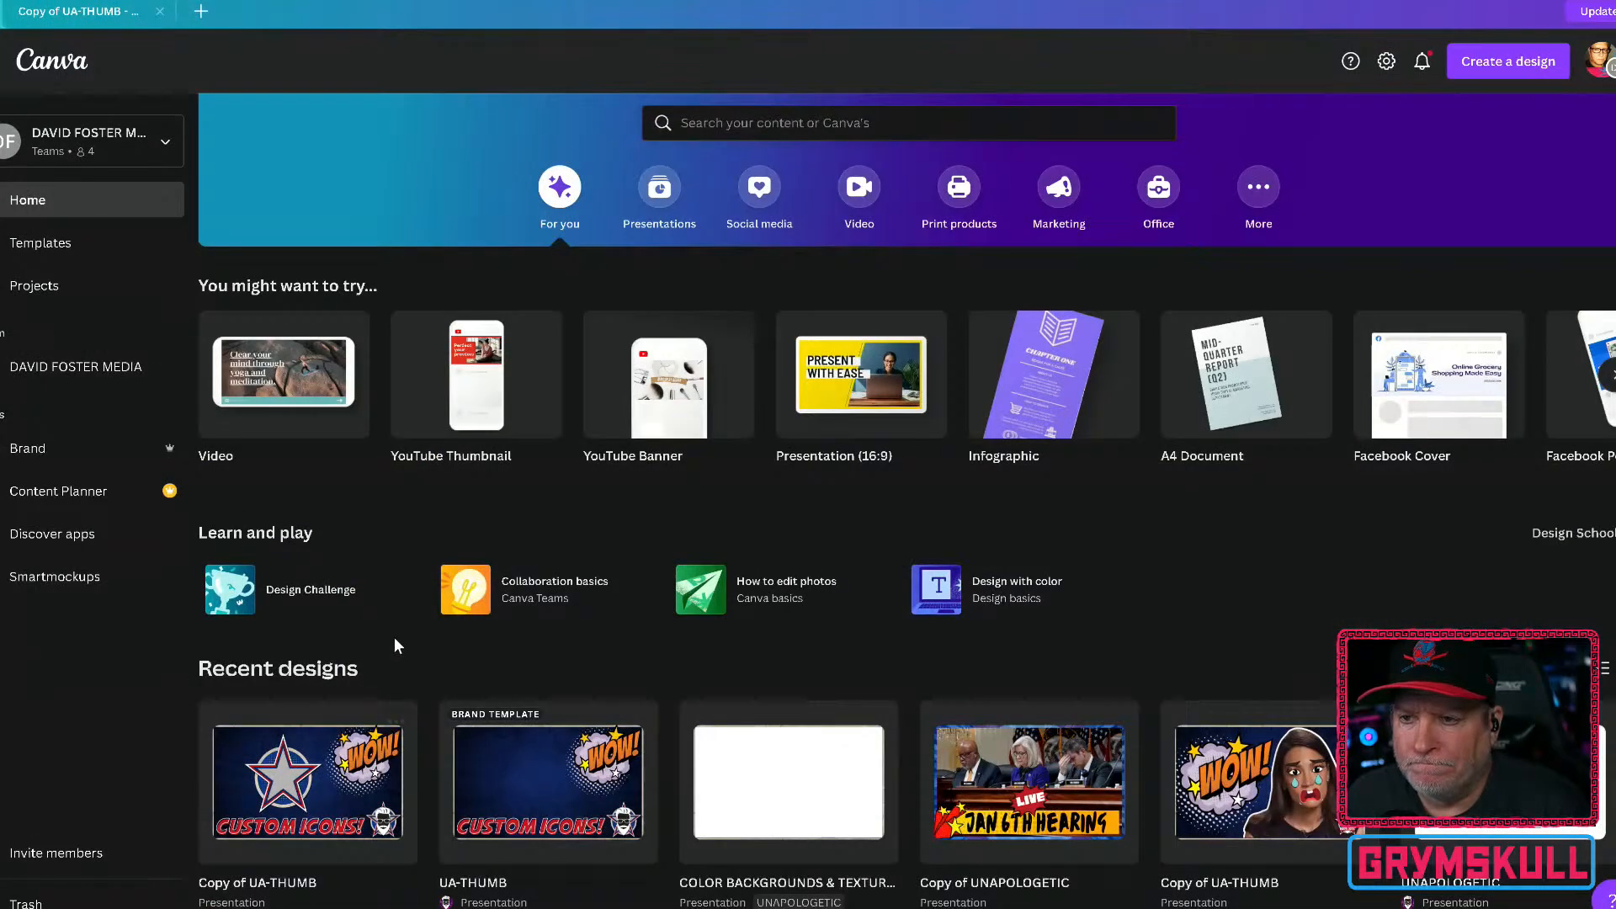
pyautogui.scroll(-3, 394, 638)
pyautogui.scroll(-10, 396, 646)
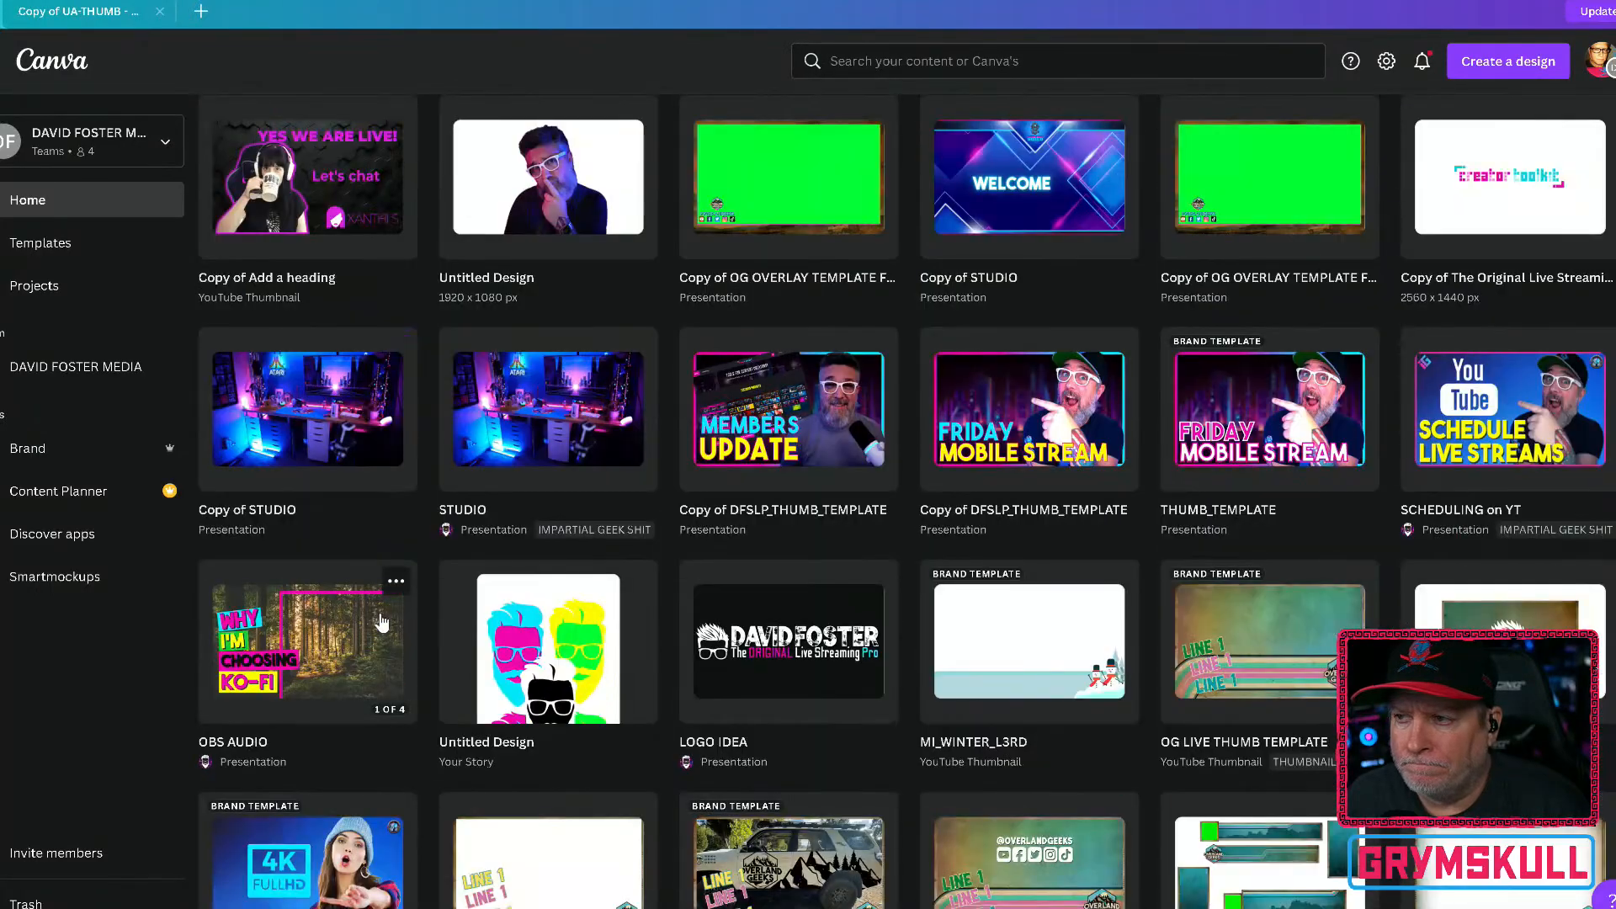
pyautogui.scroll(12, 380, 621)
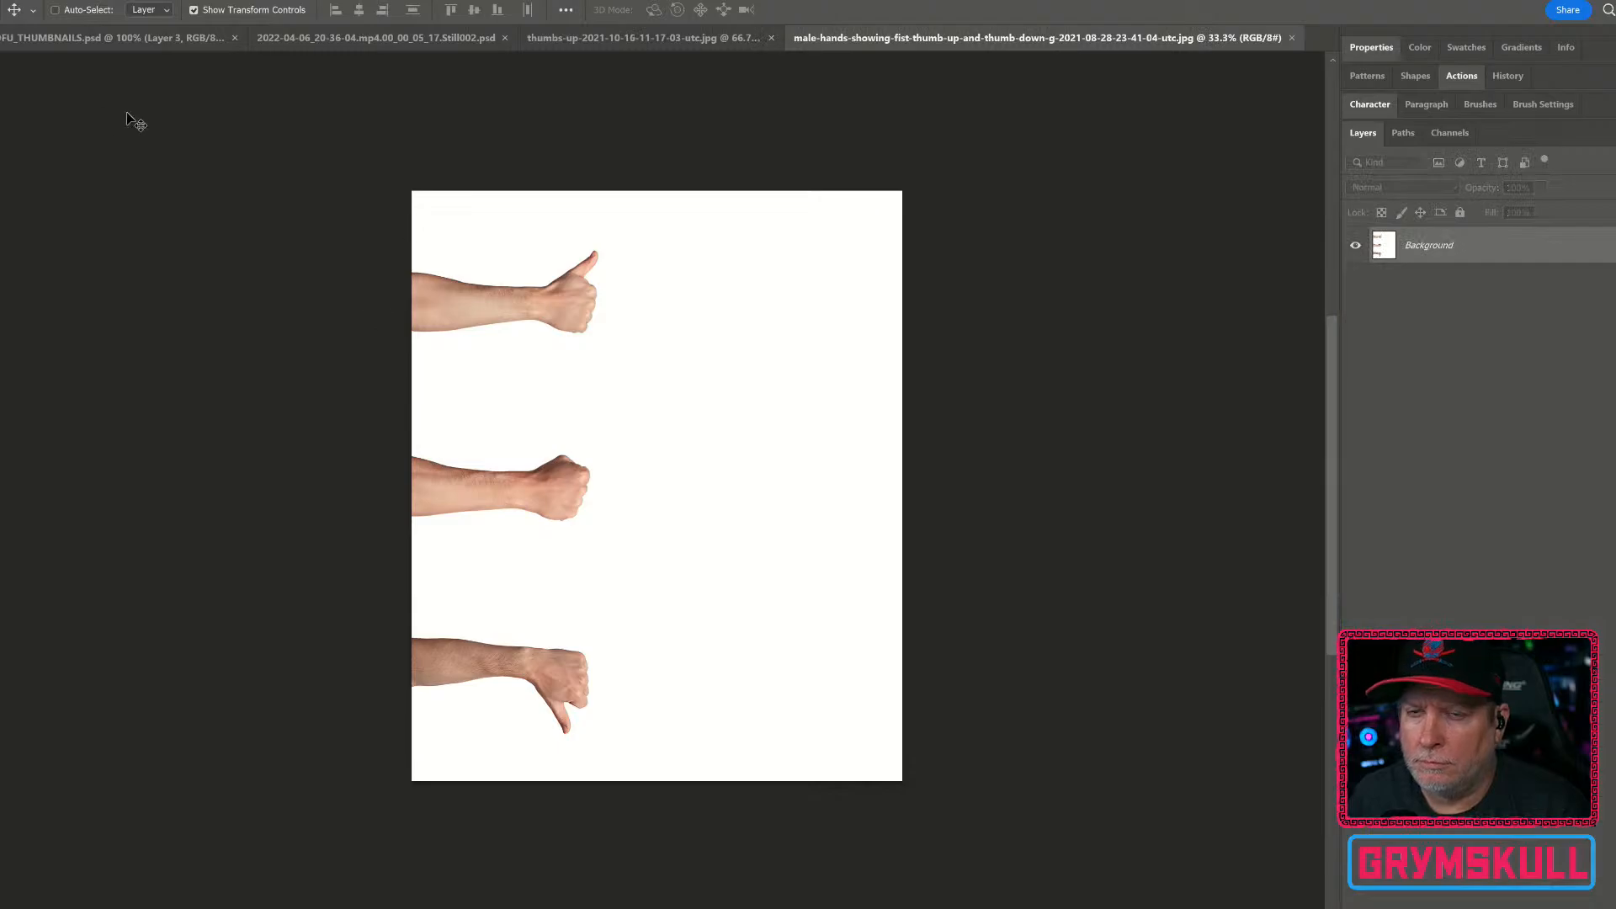
# Step: Crop the male-hands stock photo tightly around the uppermost thumbs-up arm
pyautogui.press('c')
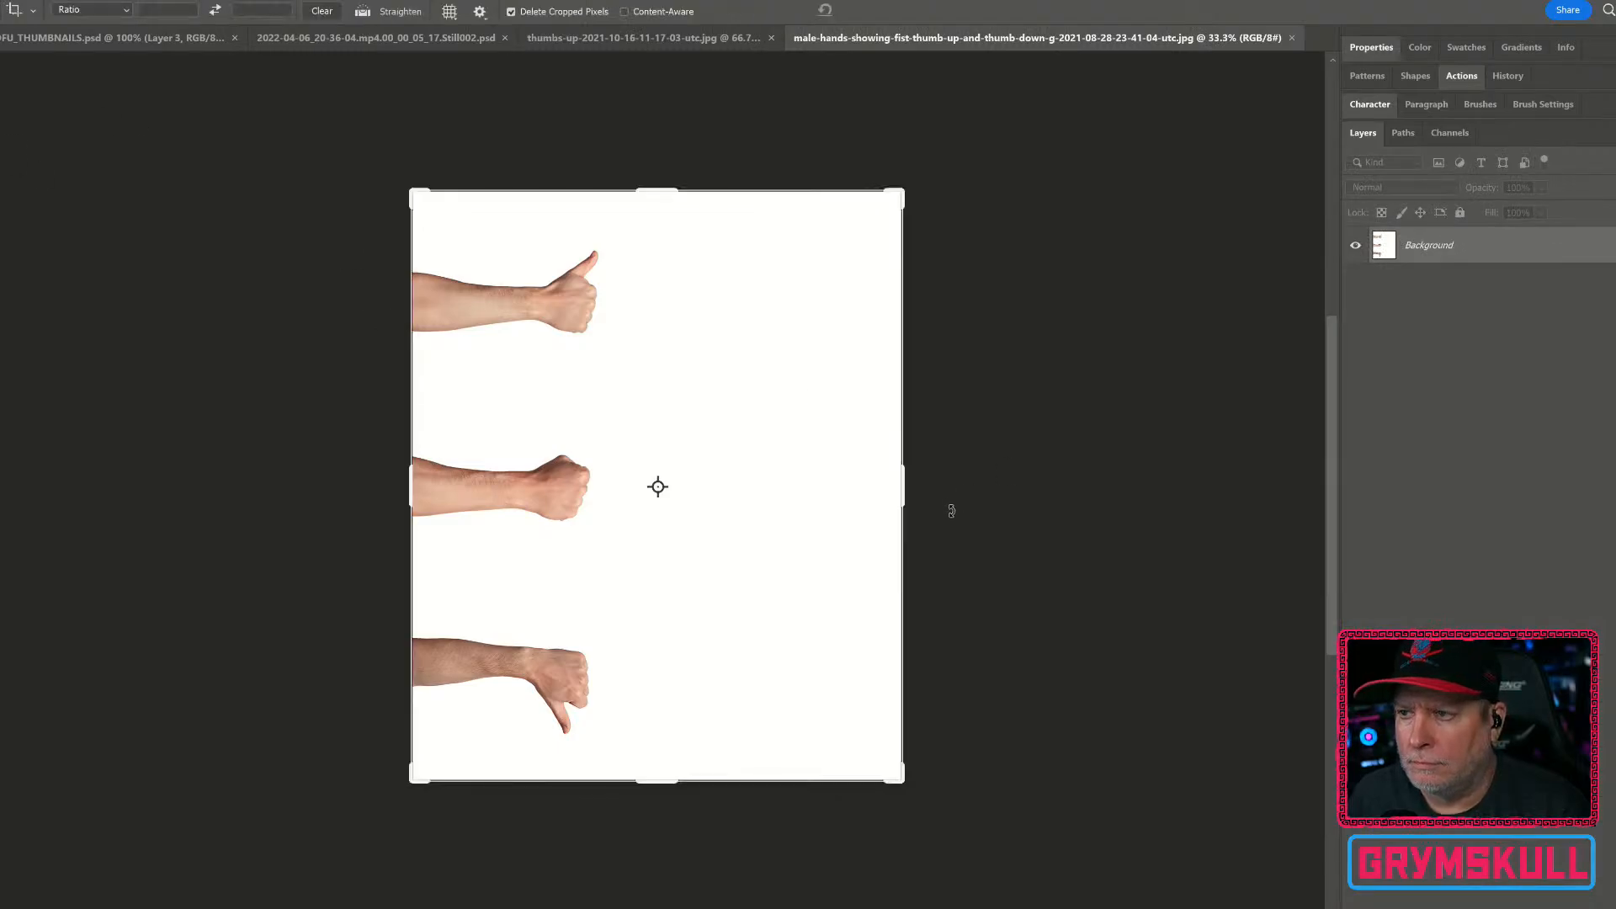
pyautogui.moveTo(907, 496); pyautogui.dragTo(755, 495)
pyautogui.moveTo(661, 196); pyautogui.dragTo(658, 224)
pyautogui.moveTo(650, 758); pyautogui.dragTo(639, 530)
pyautogui.press('Return')
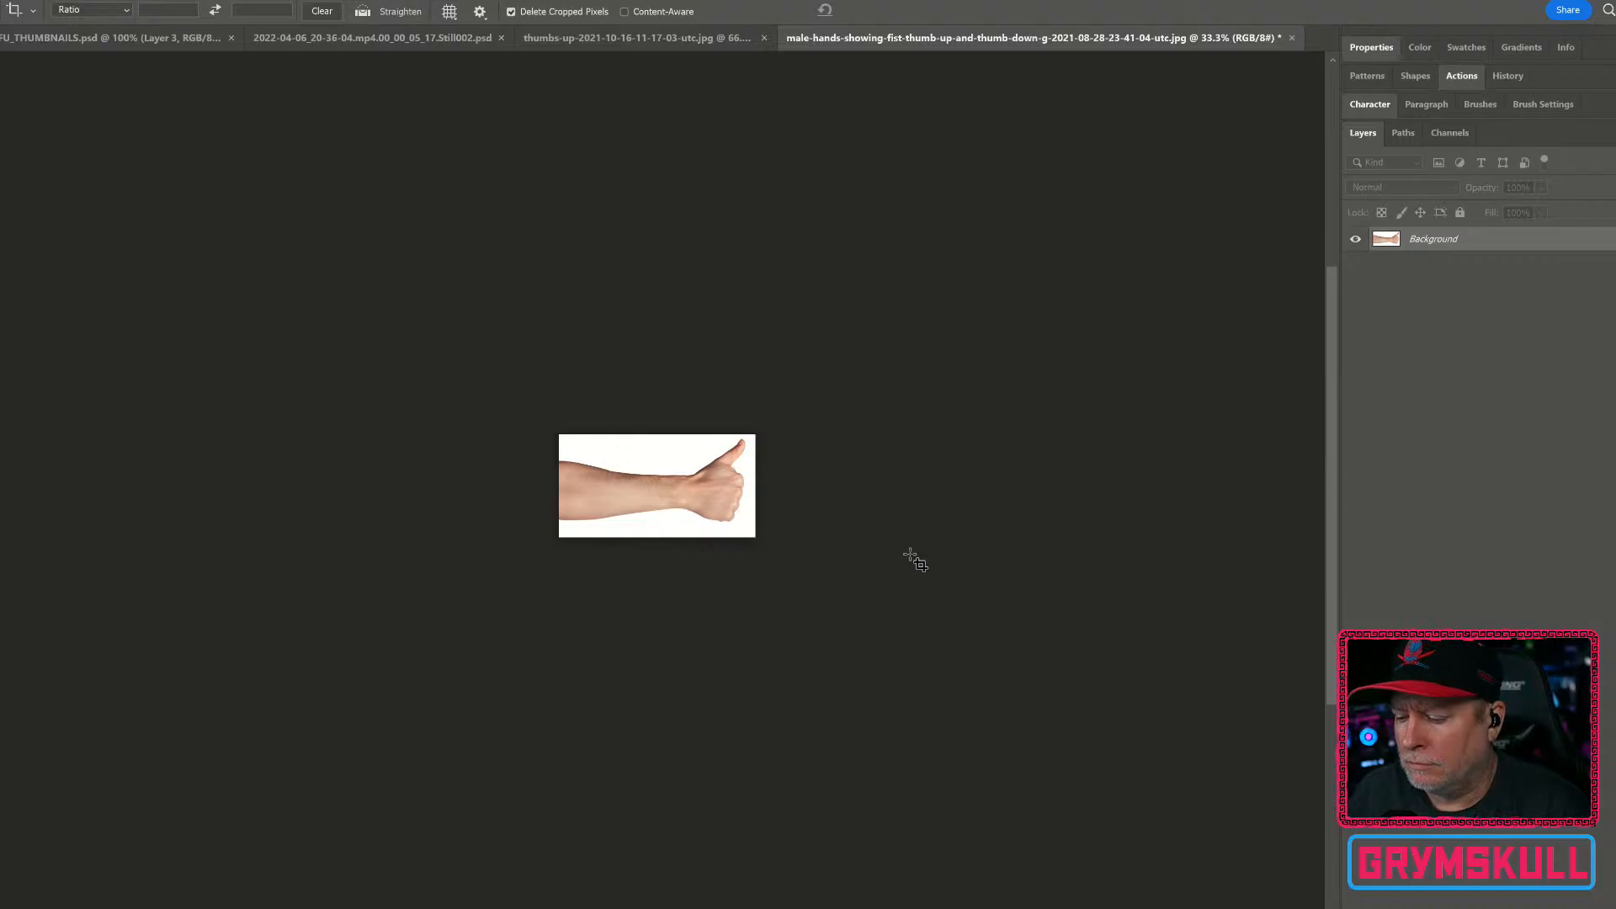
# Step: Select the arm with Select Subject, mask out the white background, and convert the layer to a smart object
pyautogui.hotkey('ctrl', '0')
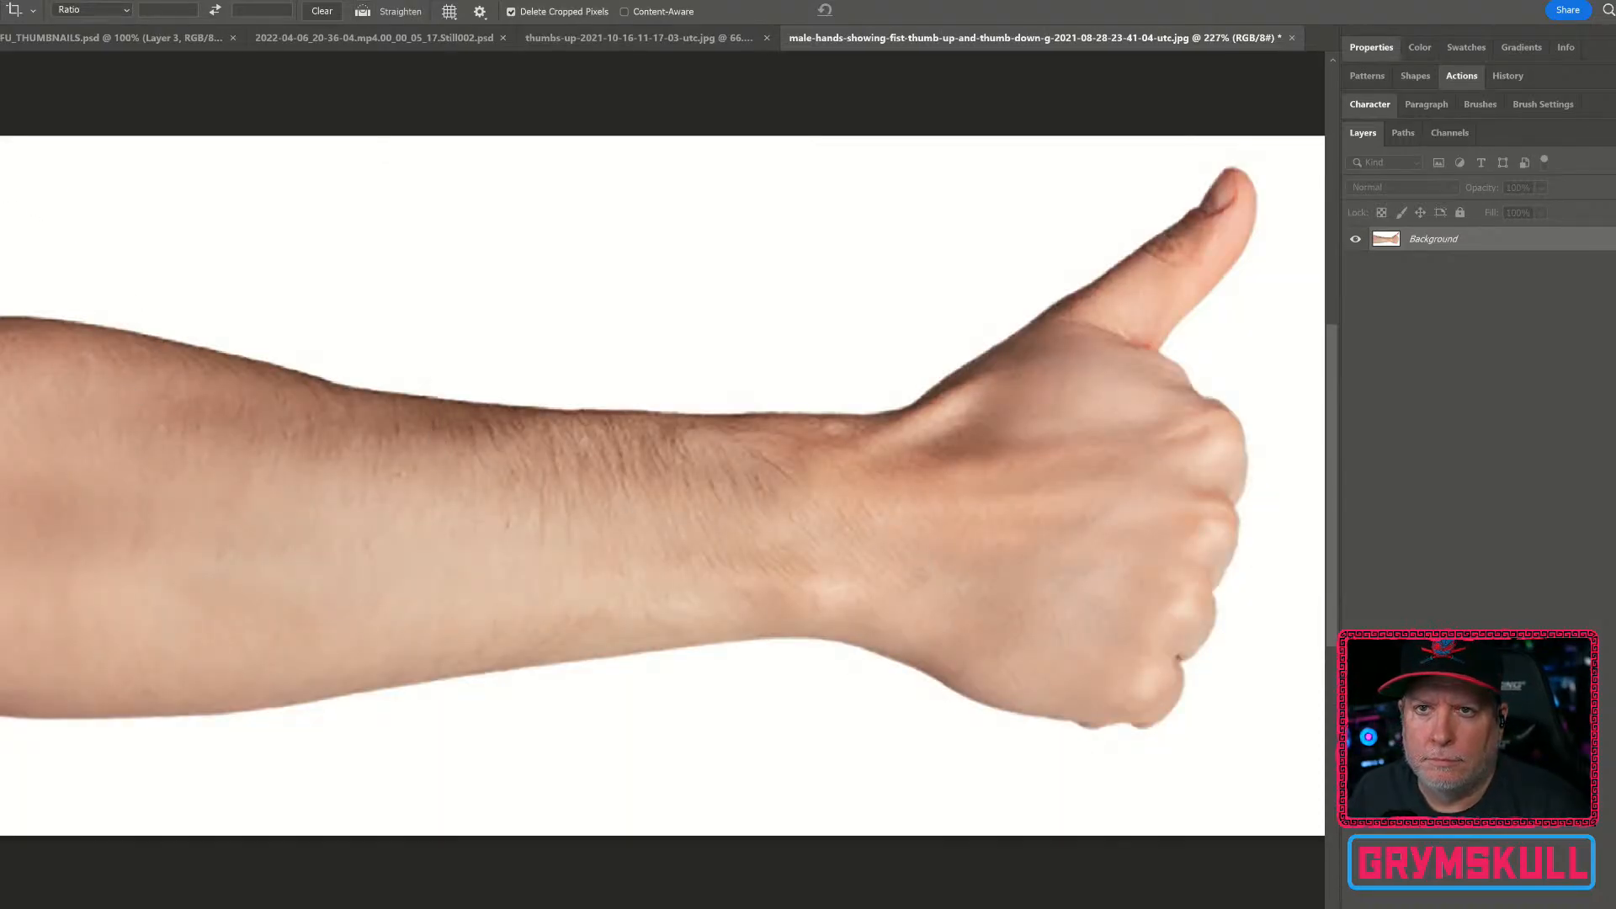
pyautogui.press('w')
pyautogui.click(699, 12)
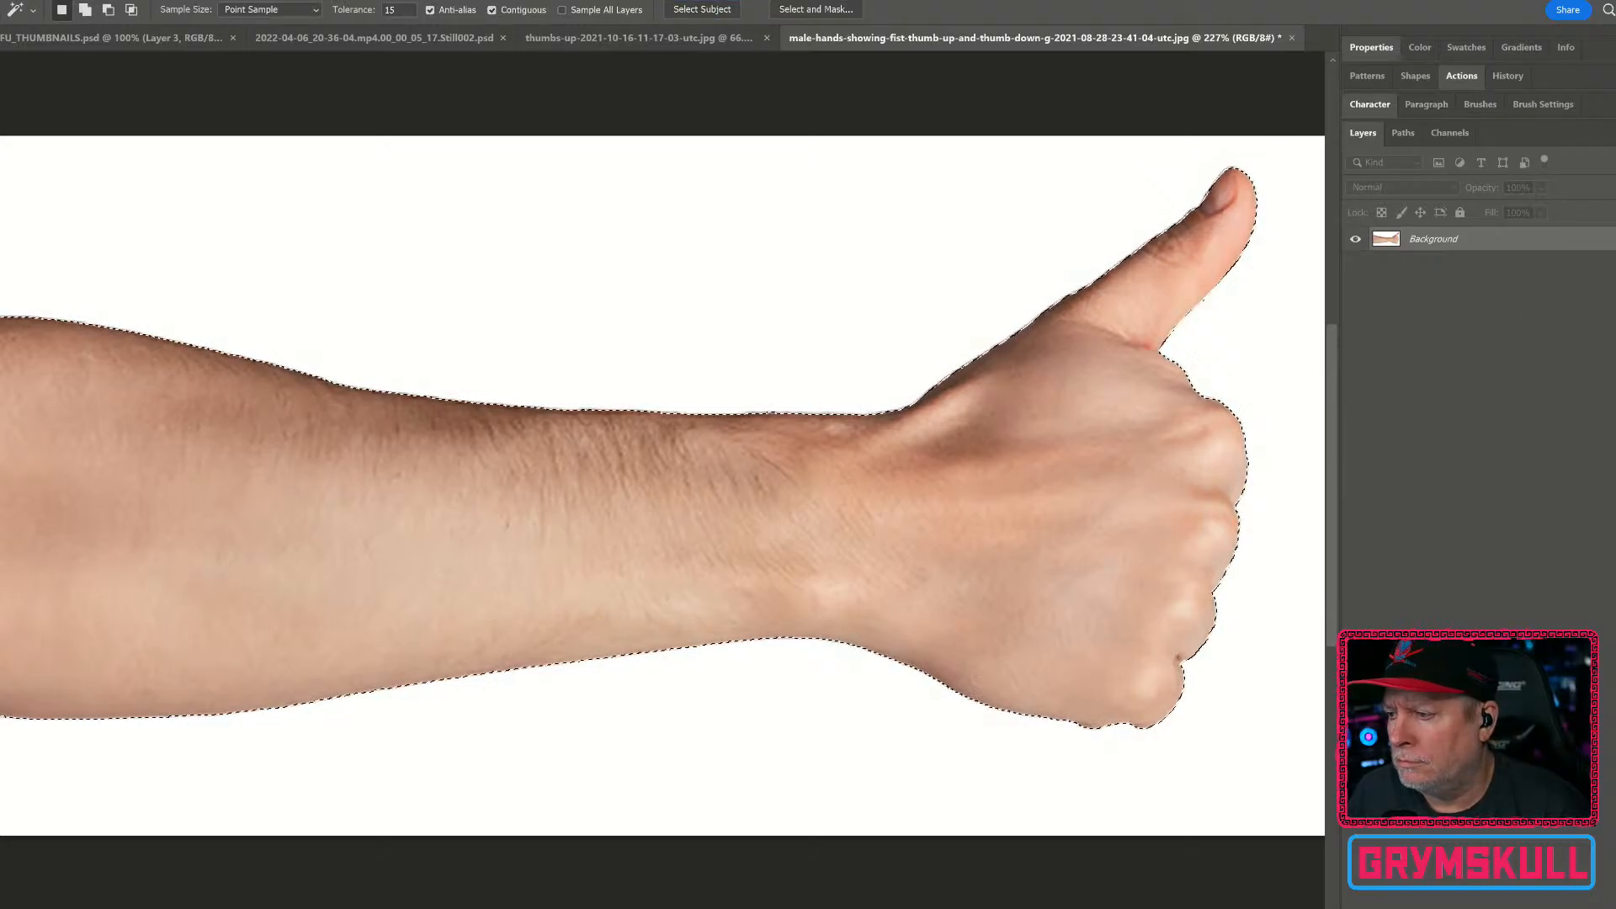
pyautogui.click(1508, 905)
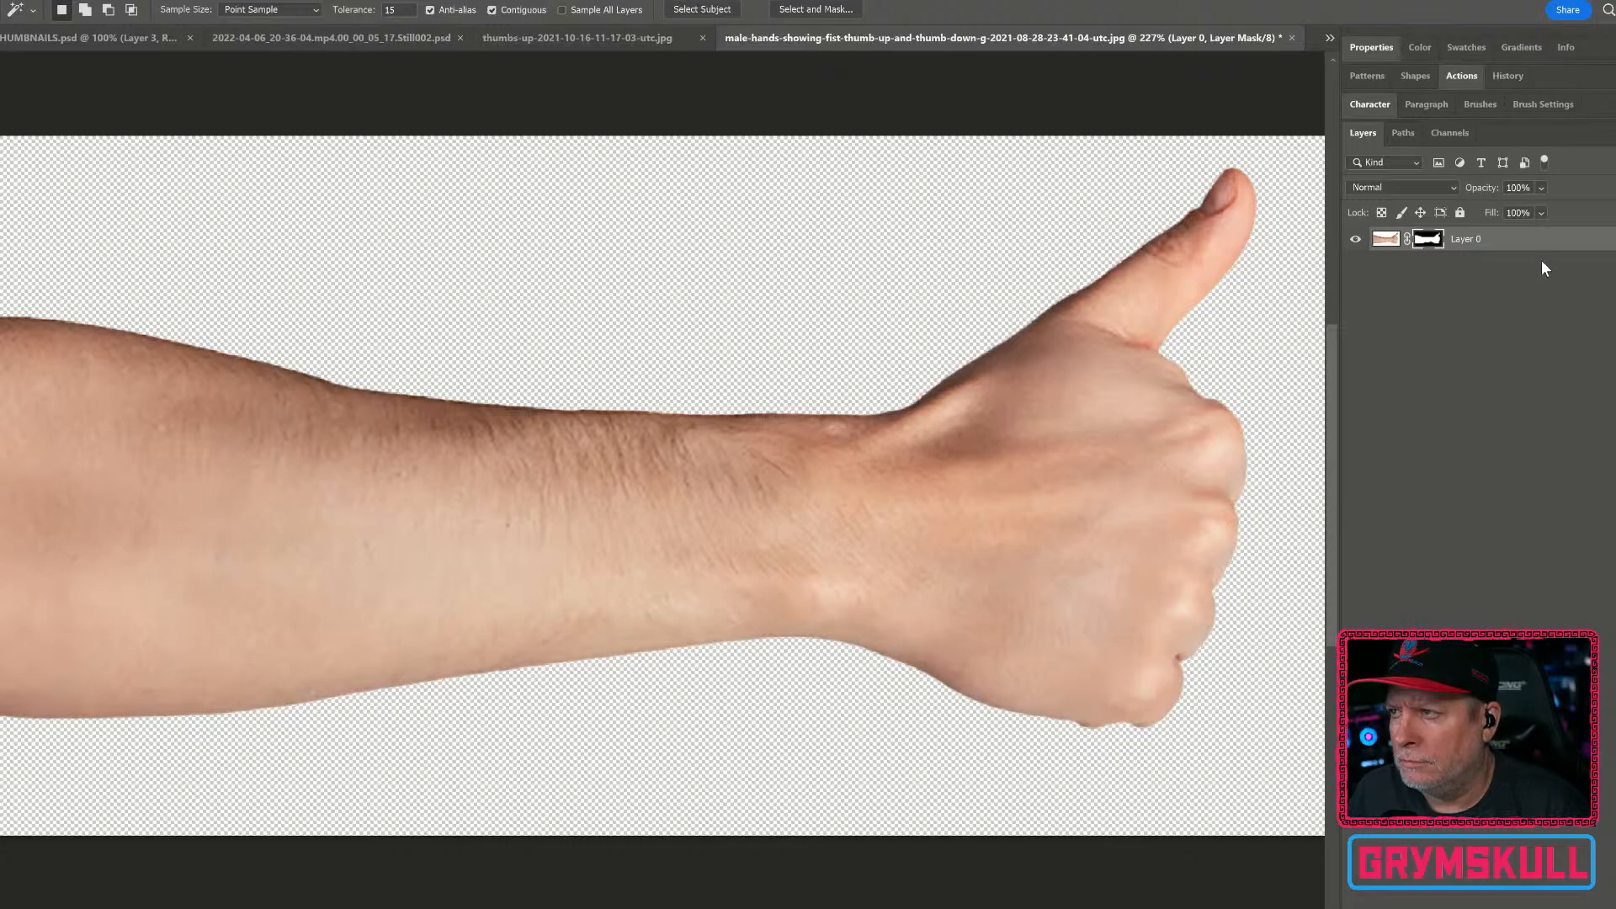
pyautogui.rightClick(1520, 242)
pyautogui.click(1359, 422)
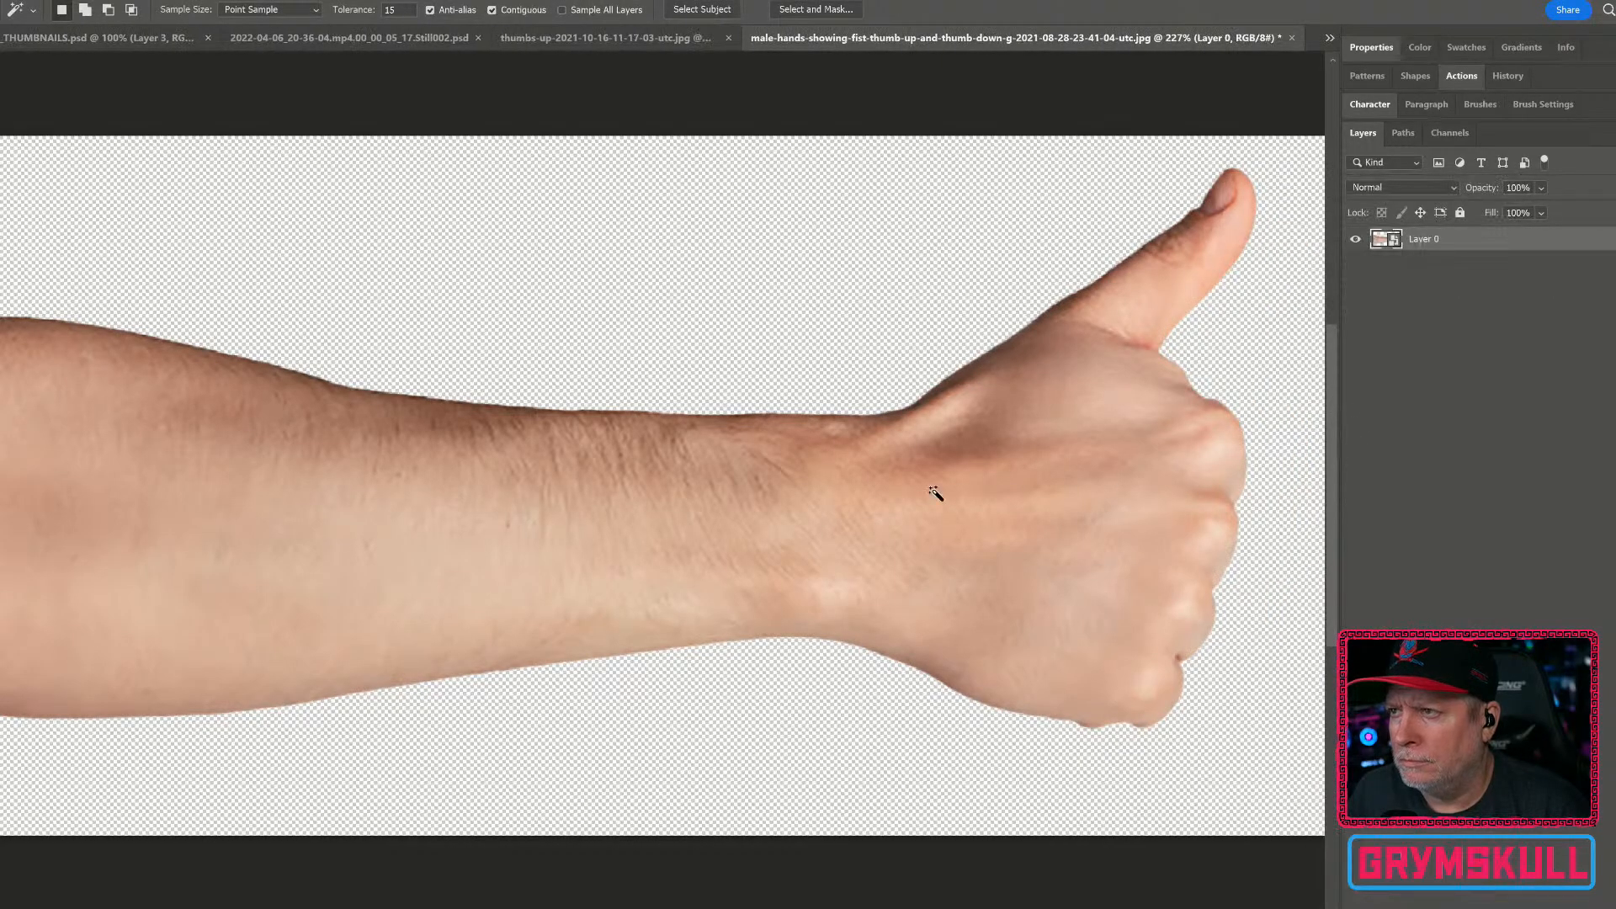
# Step: Bring the cut-out arm into the thumbnail document and place it above the portrait in the TITLE group, replacing the existing hand
pyautogui.scroll(-6, 911, 491)
pyautogui.press('v')
pyautogui.moveTo(1009, 482); pyautogui.dragTo(753, 585)
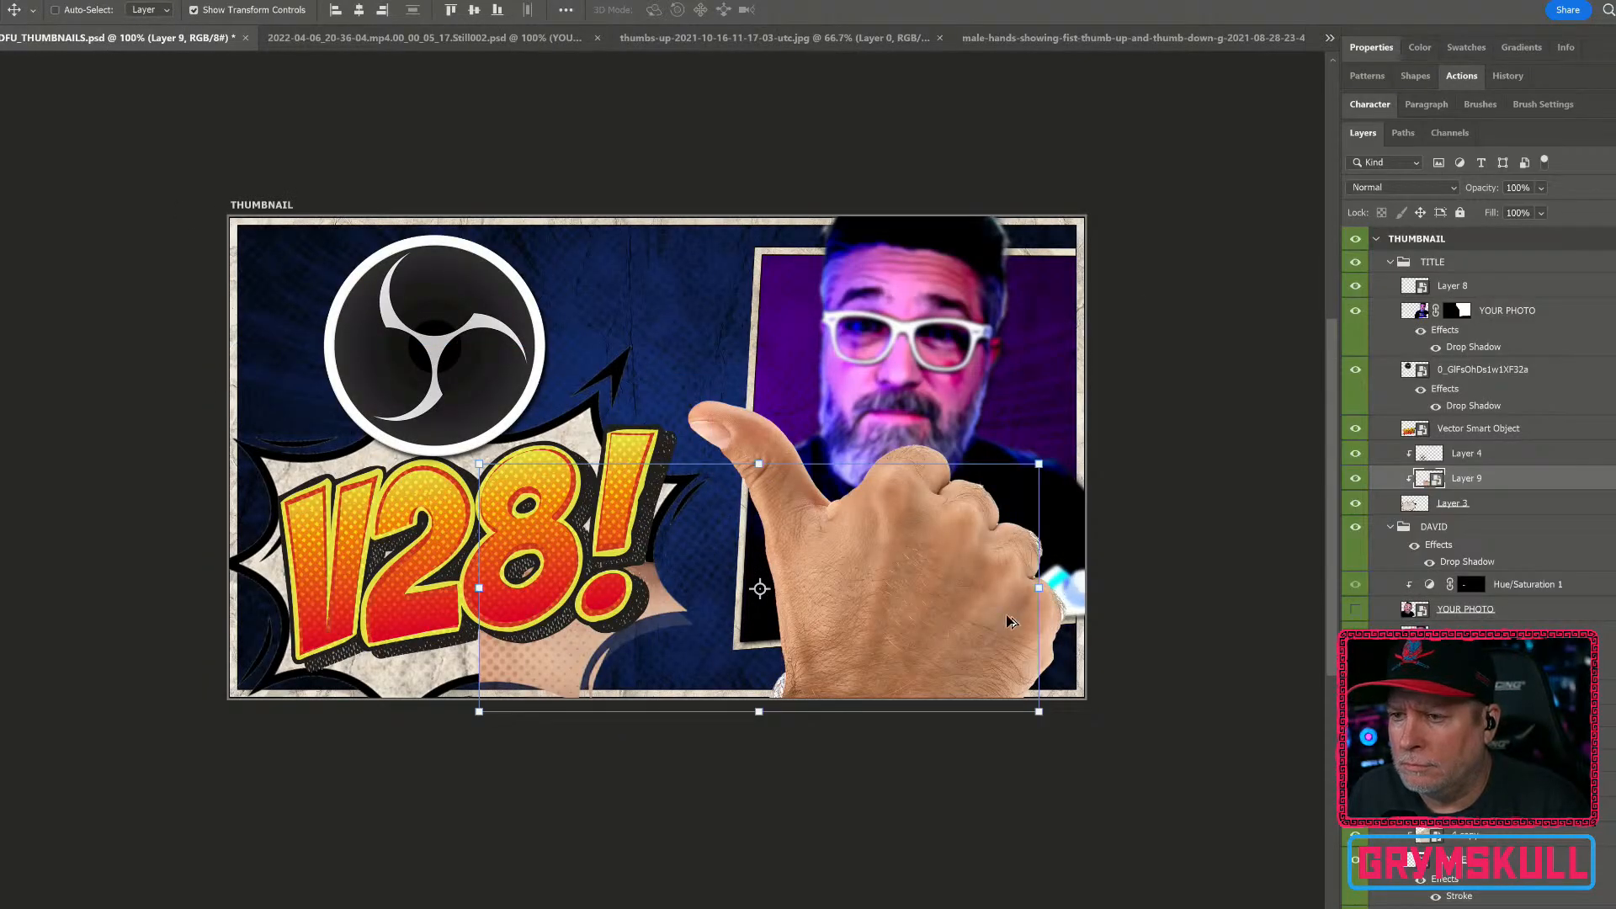
pyautogui.moveTo(1503, 478); pyautogui.dragTo(1503, 294)
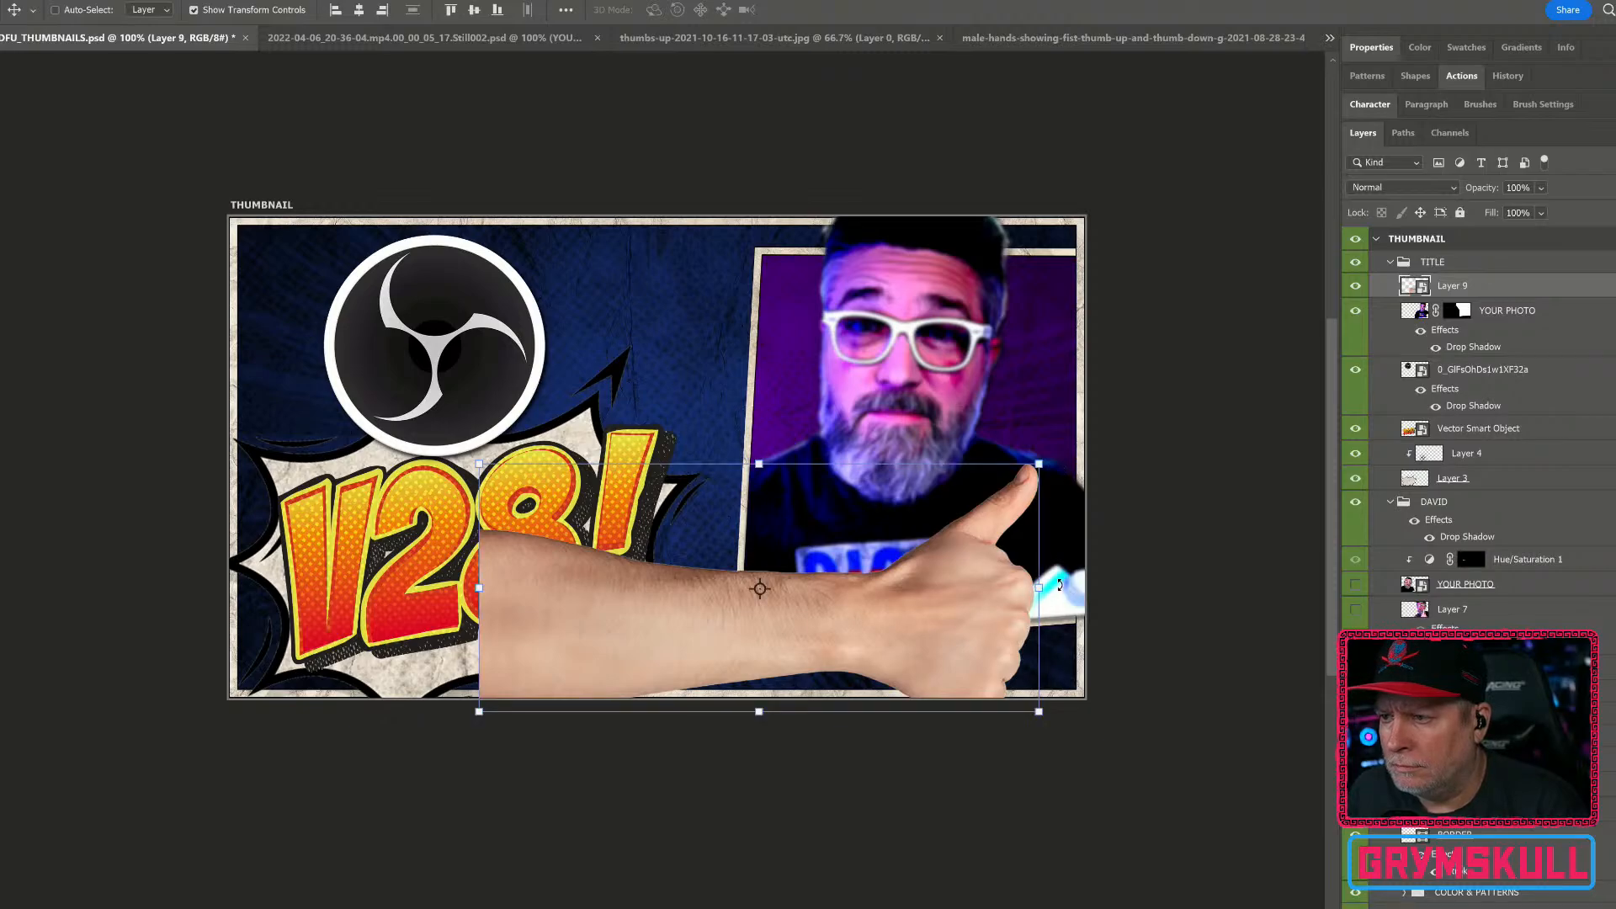
# Step: Enlarge the arm to about 186.86% and rotate it upright so the thumb points up between the V28! title and the portrait
pyautogui.hotkey('ctrl', 't')
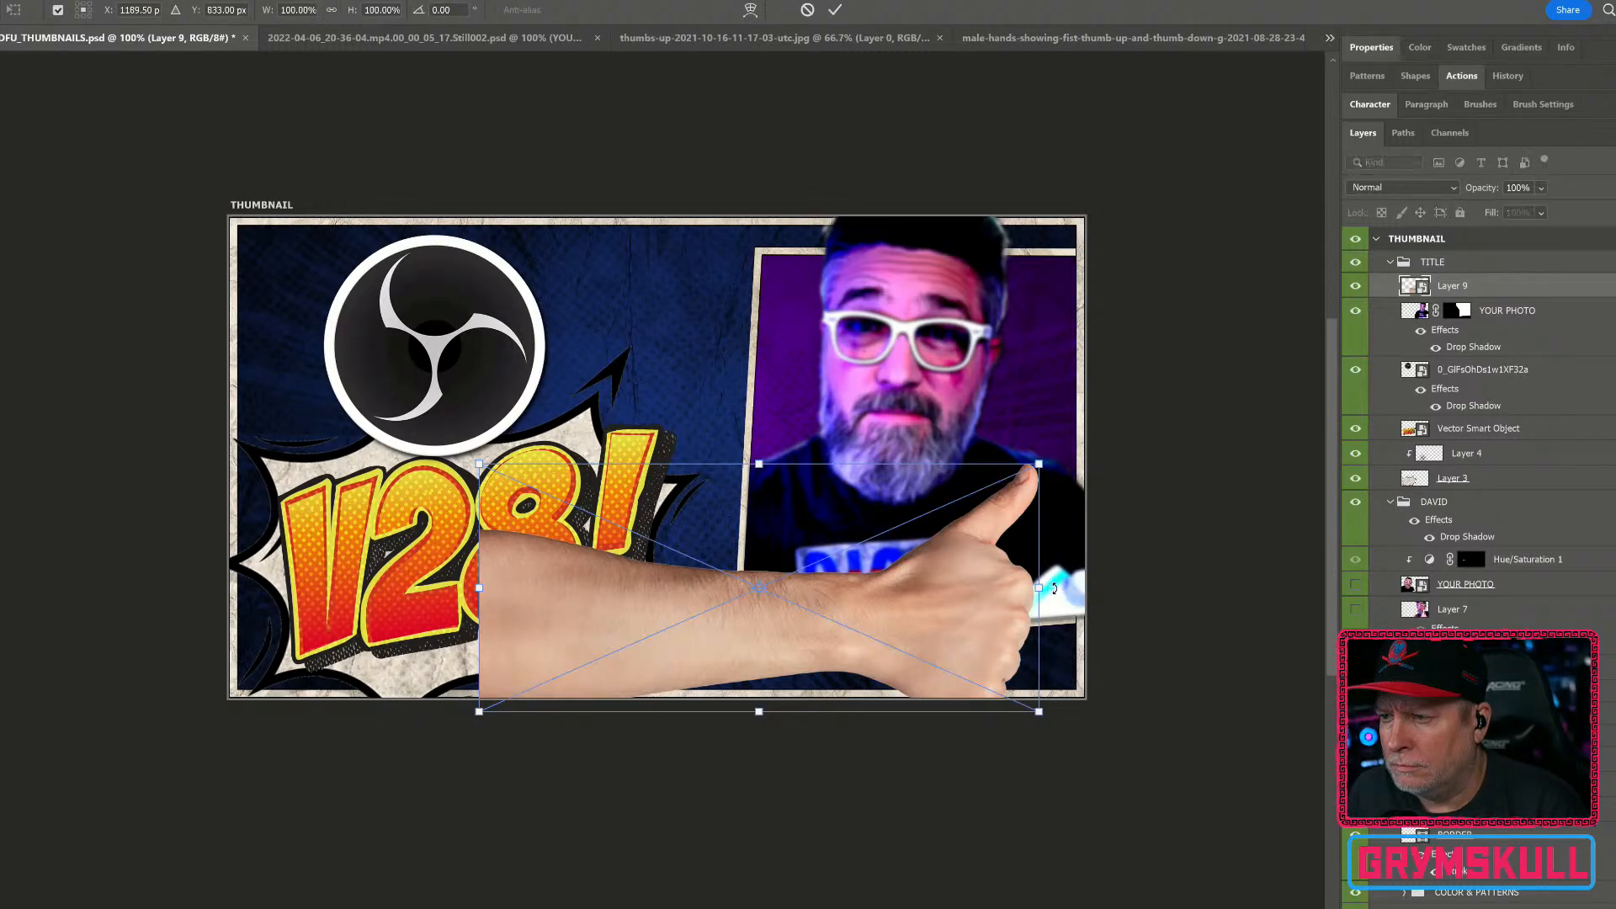
pyautogui.moveTo(1053, 588); pyautogui.dragTo(1220, 245)
pyautogui.moveTo(1020, 281); pyautogui.dragTo(891, 601)
pyautogui.moveTo(1136, 565); pyautogui.dragTo(1035, 449)
pyautogui.moveTo(885, 525); pyautogui.dragTo(952, 569)
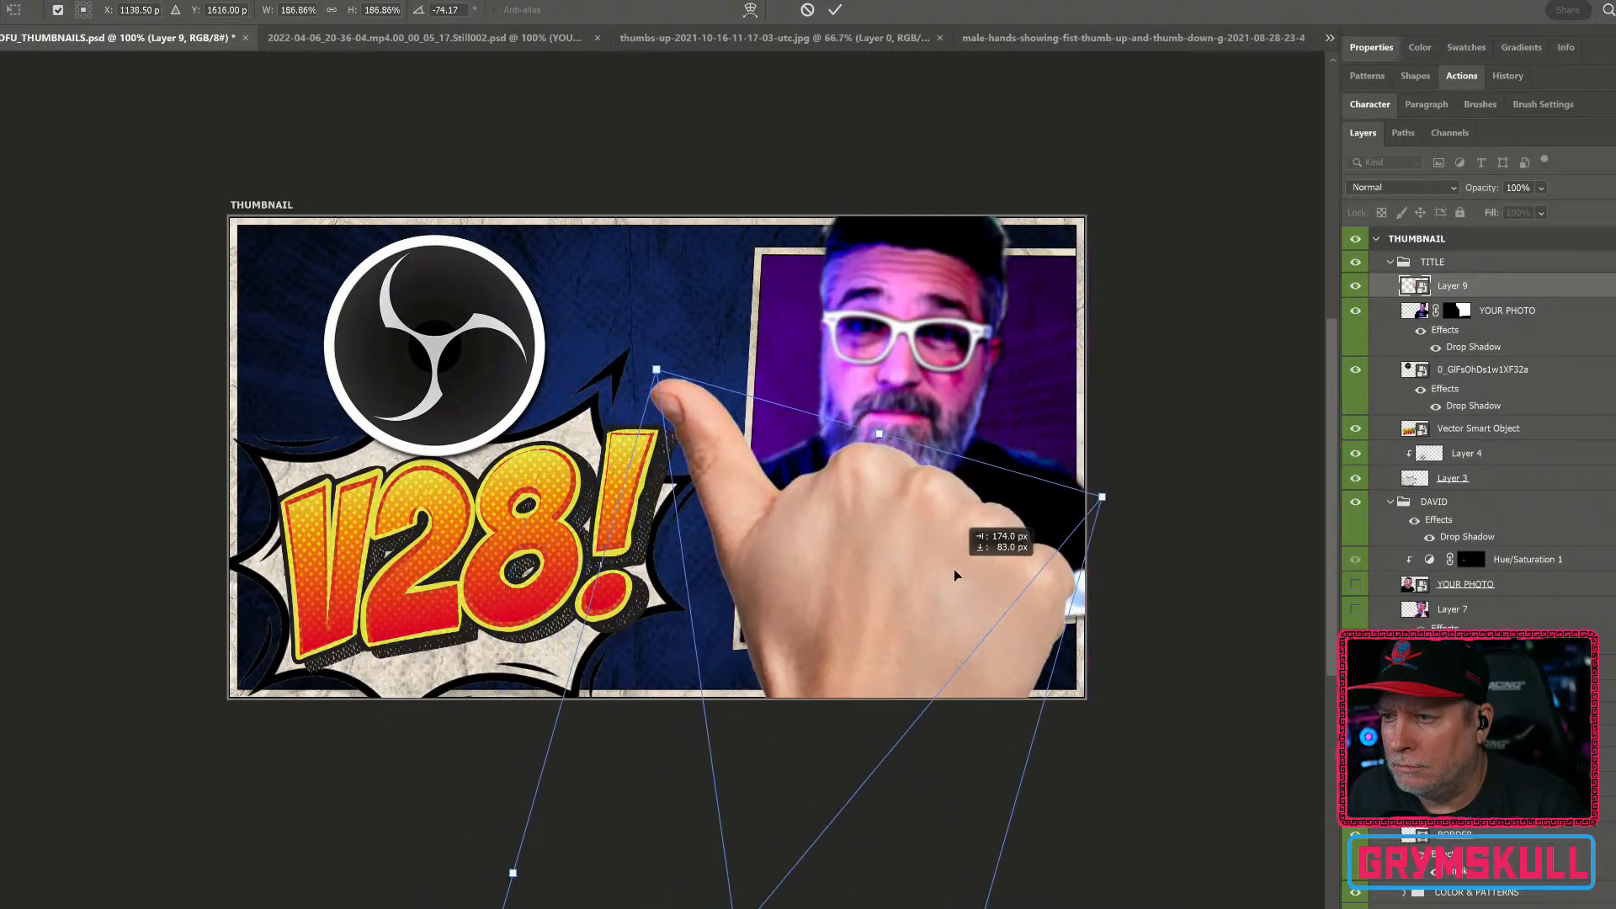
pyautogui.moveTo(1128, 489); pyautogui.dragTo(1153, 545)
pyautogui.moveTo(1044, 582); pyautogui.dragTo(997, 588)
pyautogui.press('Return')
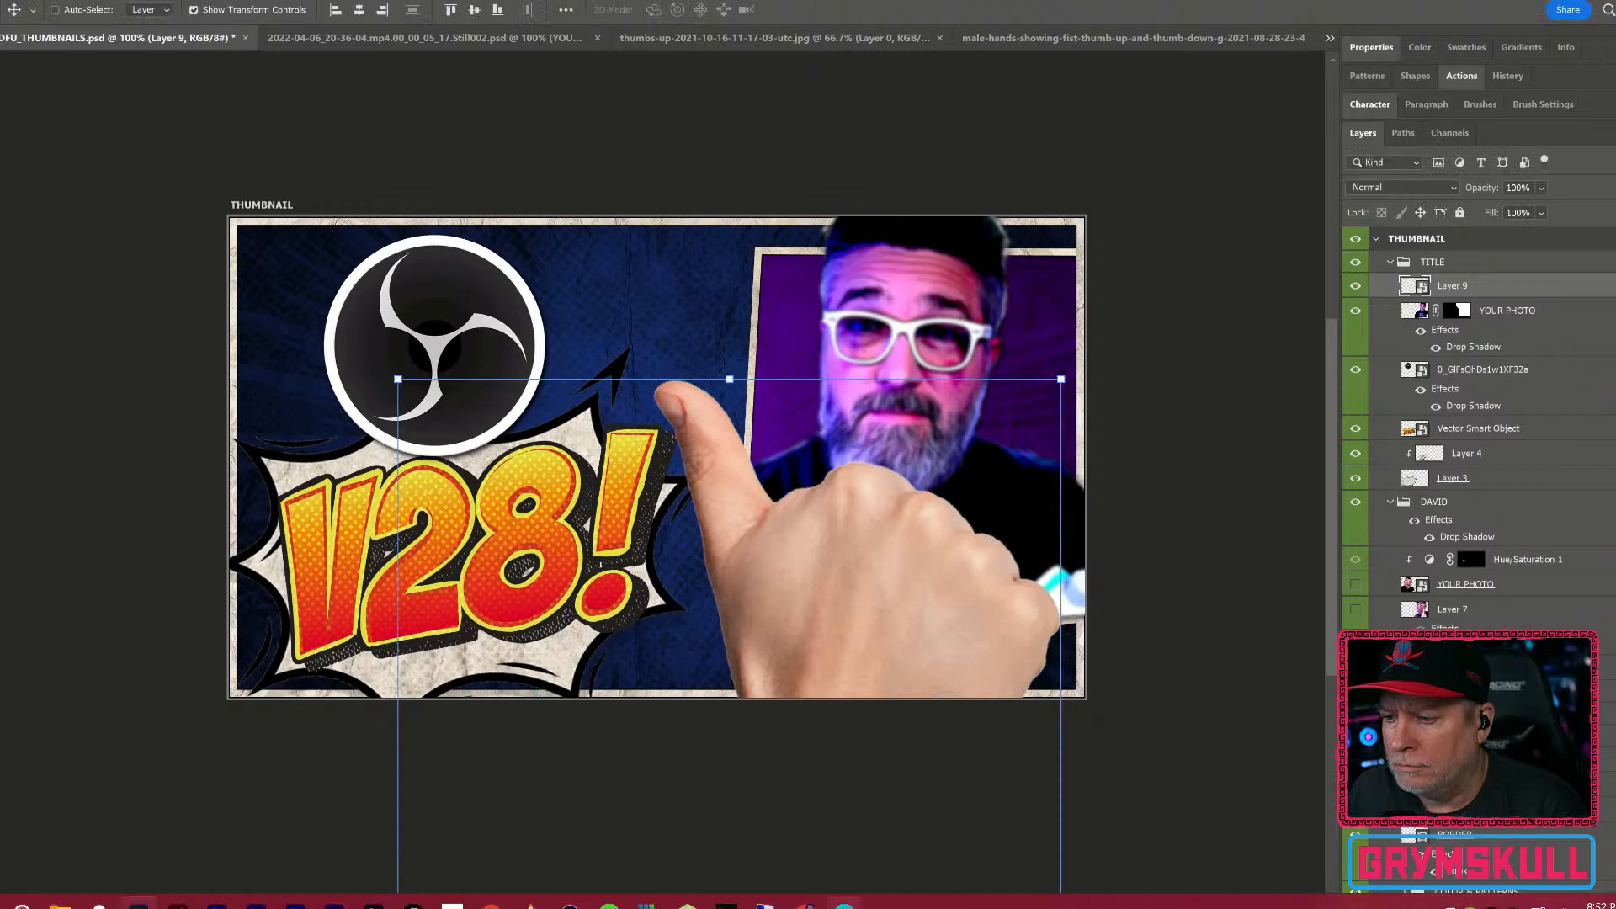
# Step: Rotate the hand further to about -61.50 degrees and reposition it in front of the portrait's chest
pyautogui.moveTo(805, 906)
pyautogui.moveTo(1082, 375); pyautogui.dragTo(1141, 434)
pyautogui.moveTo(955, 562); pyautogui.dragTo(935, 569)
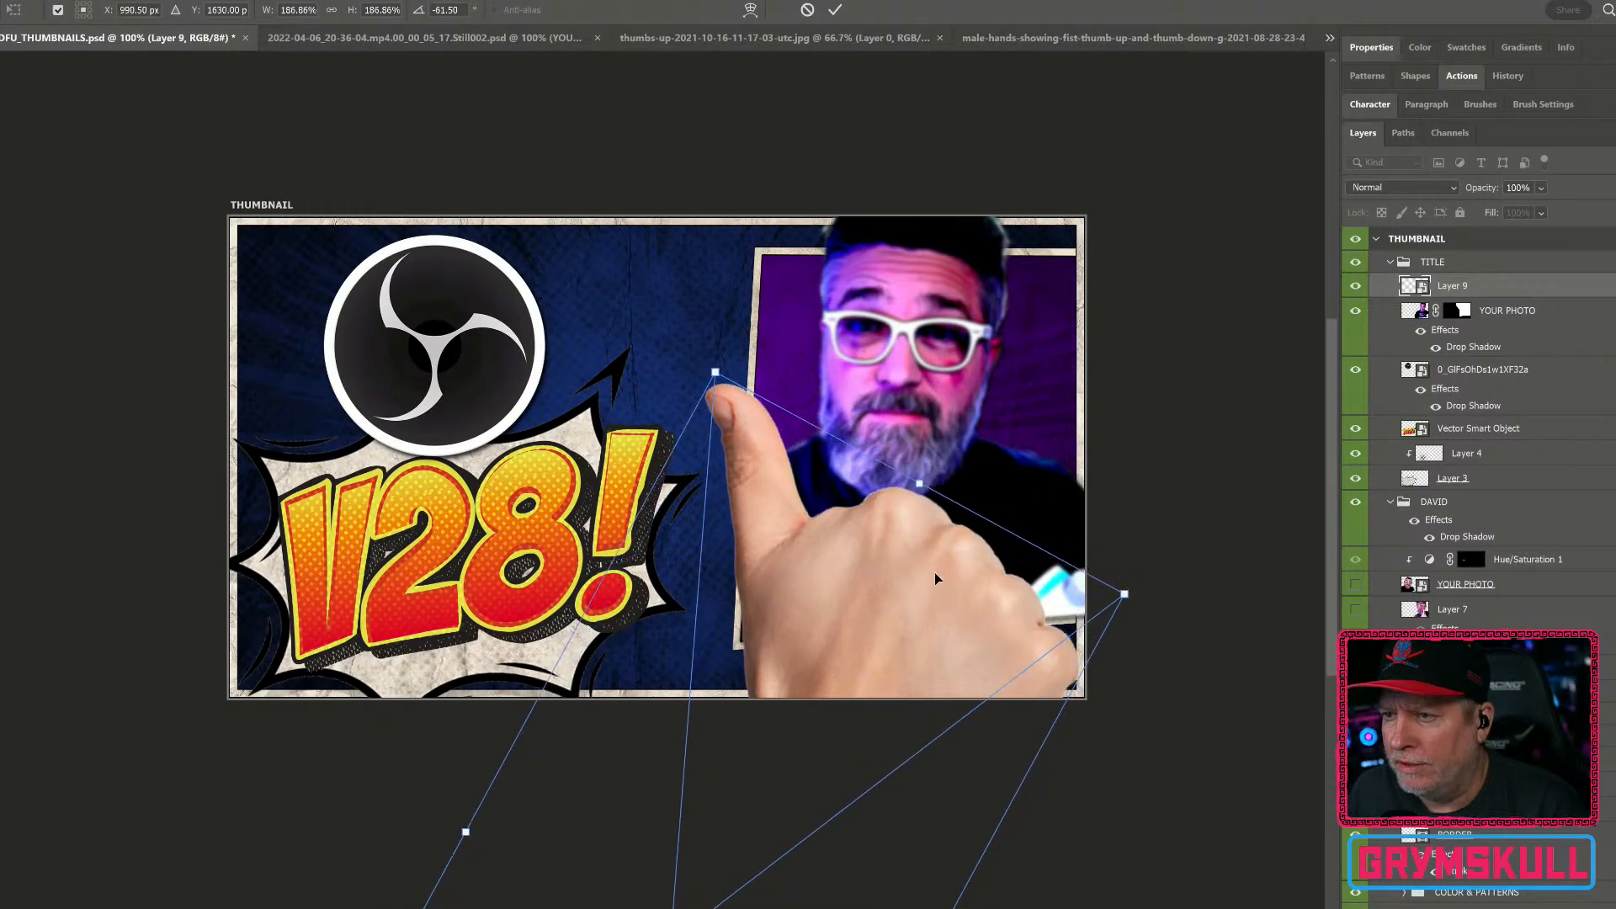
pyautogui.press('Return')
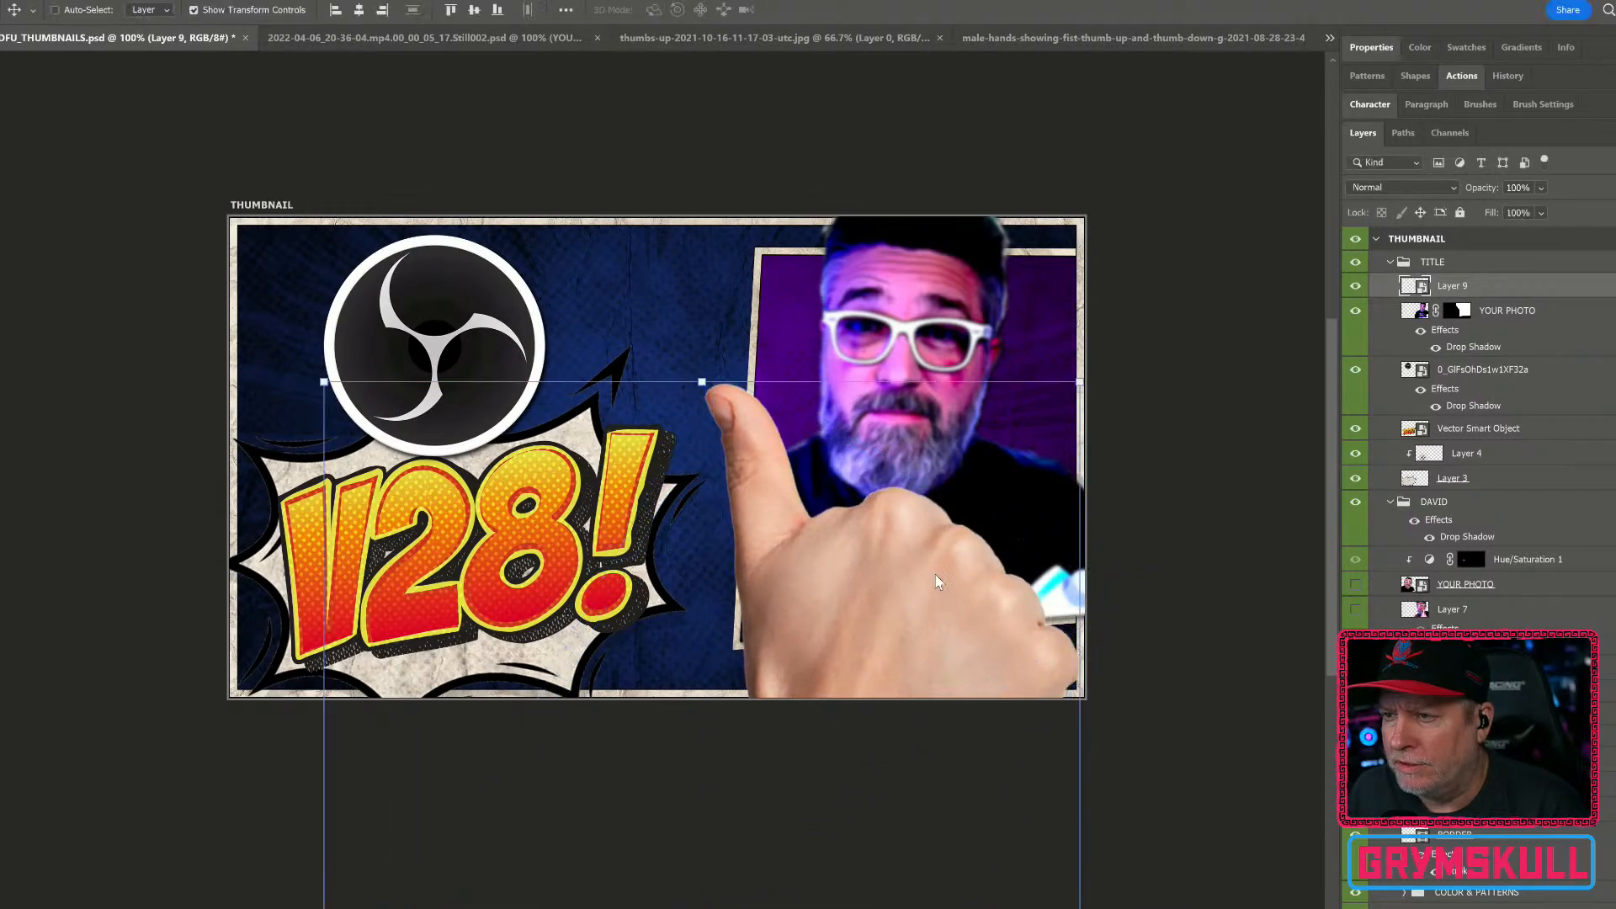
# Step: Add a Multiply drop shadow to the hand layer with a 141° angle, 9 px distance and 8 px size
pyautogui.doubleClick(1606, 292)
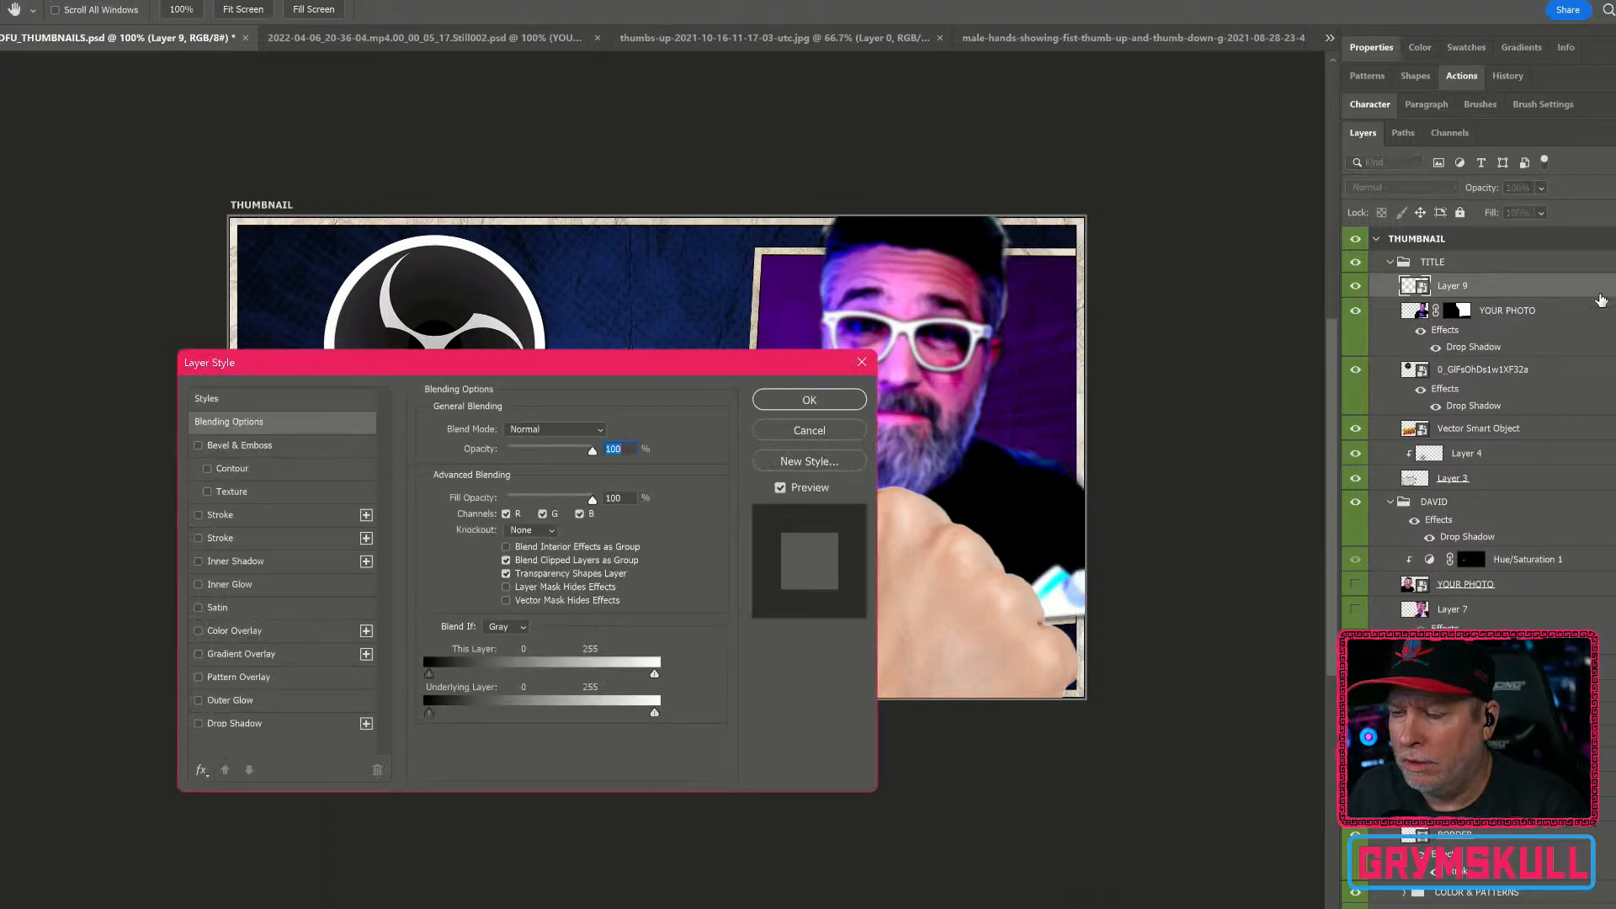
pyautogui.click(261, 725)
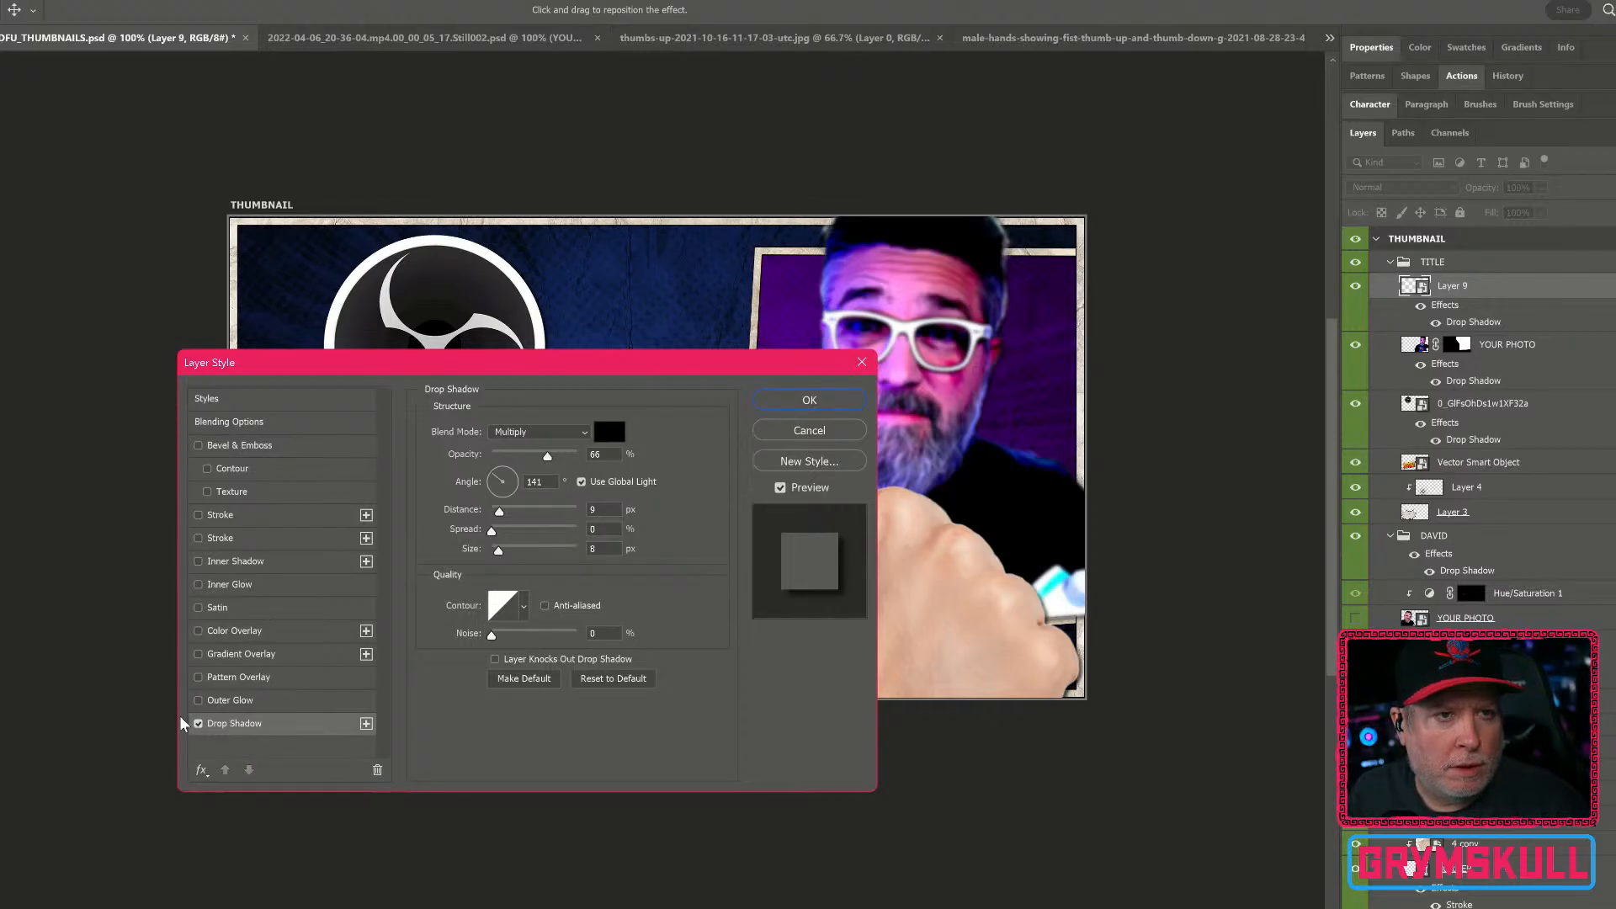
pyautogui.click(804, 399)
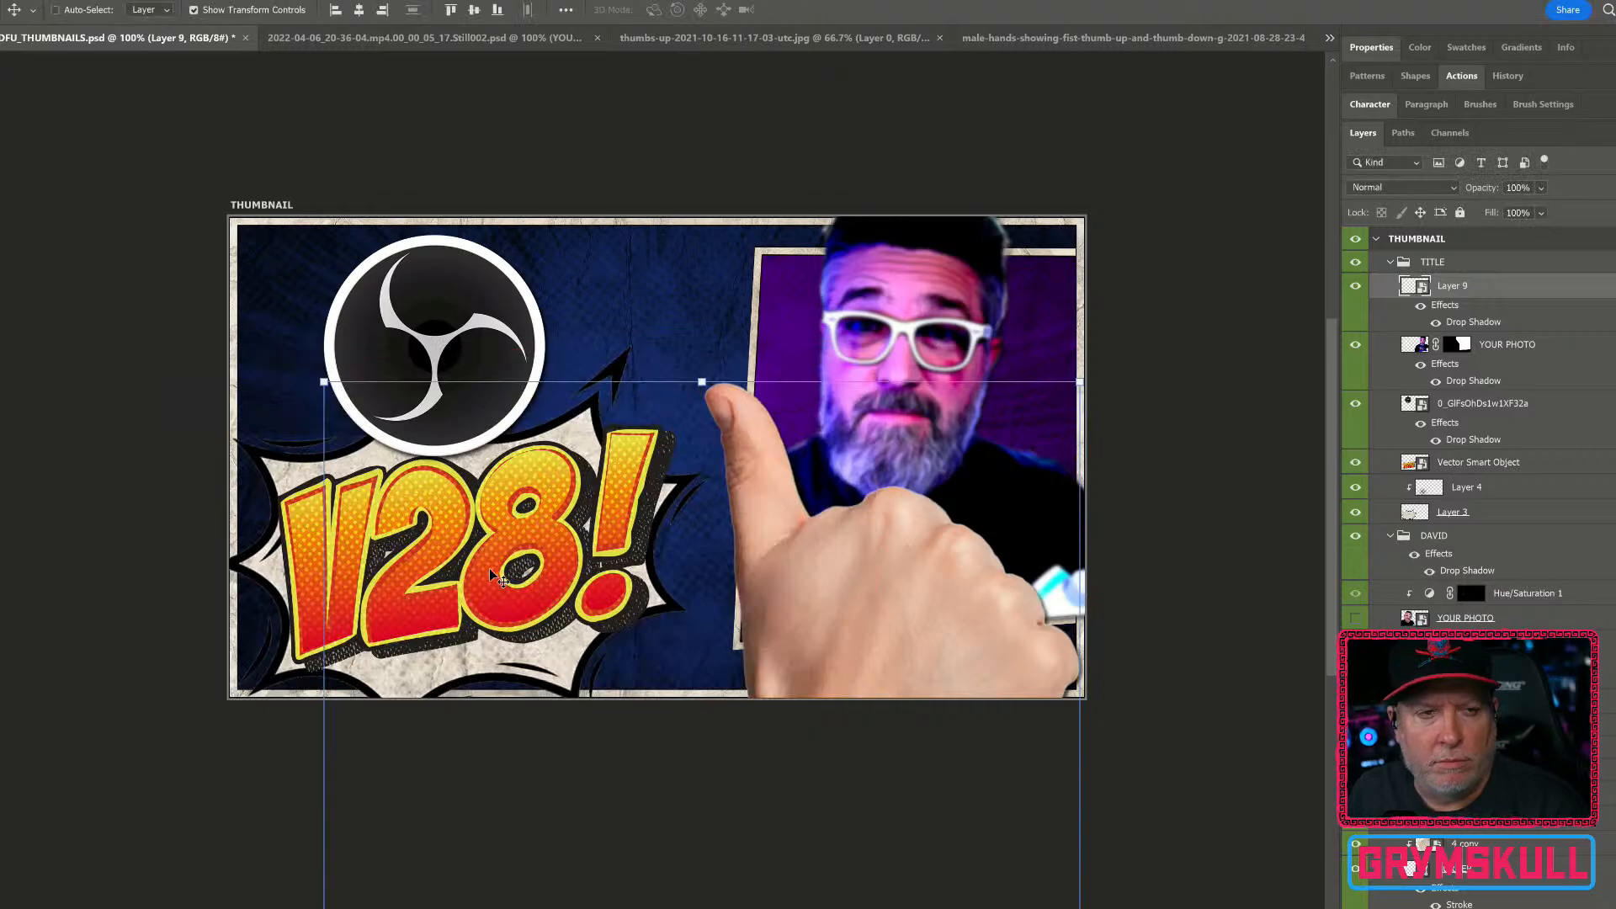
# Step: Nudge the hand slightly left and up, comparing it with the OBS 28 video thumbnail on YouTube before returning to Photoshop
pyautogui.moveTo(856, 575); pyautogui.dragTo(845, 576)
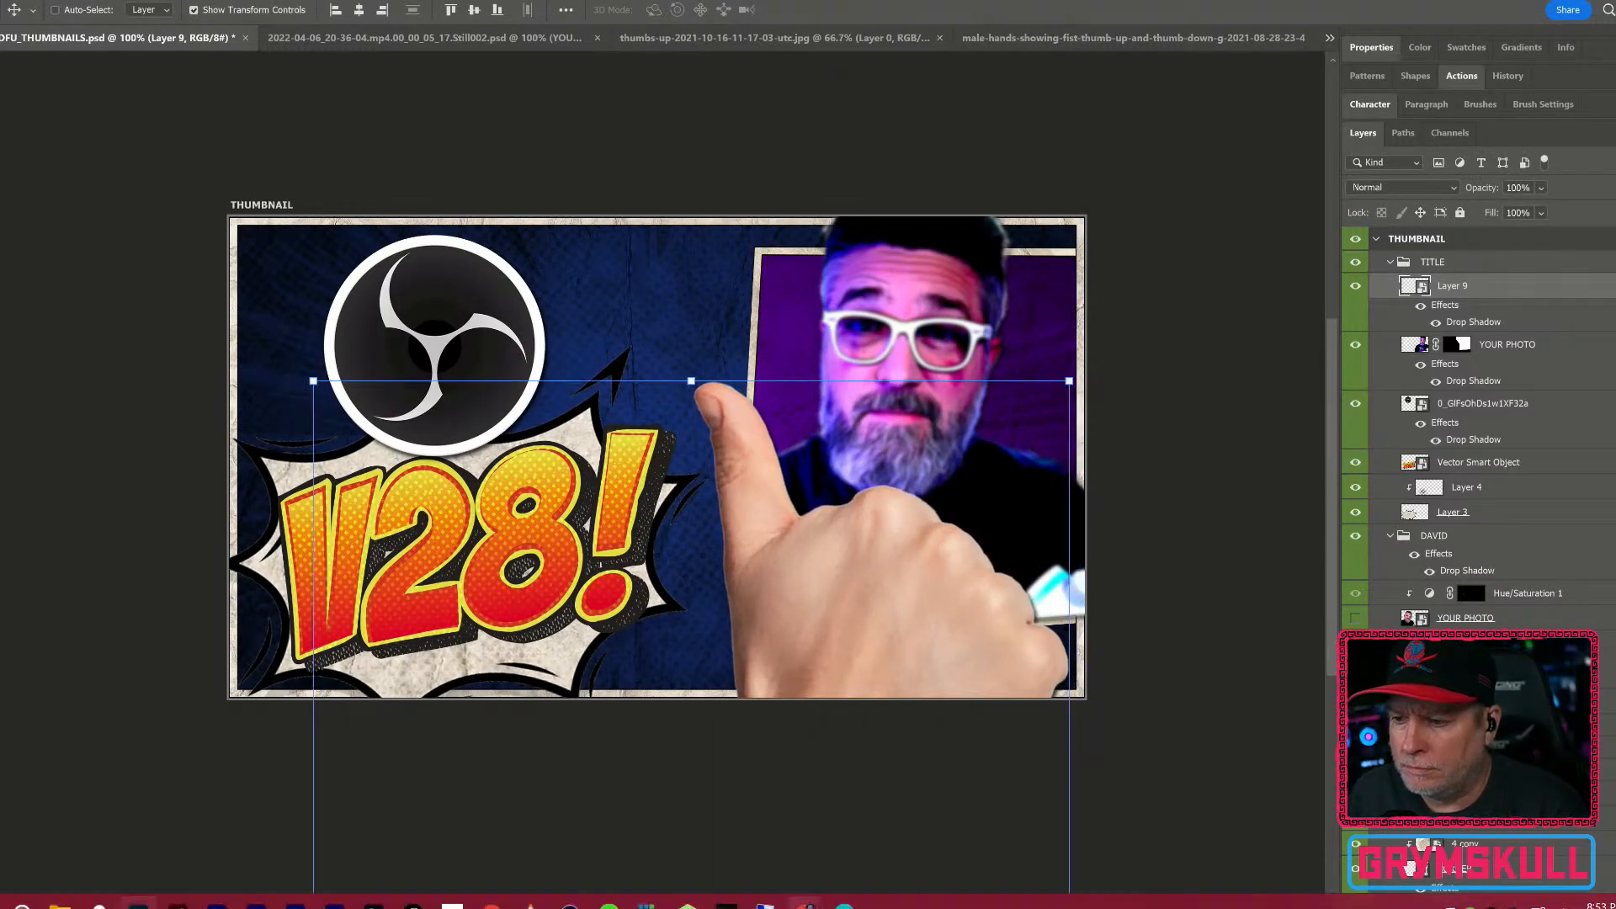
pyautogui.moveTo(806, 902)
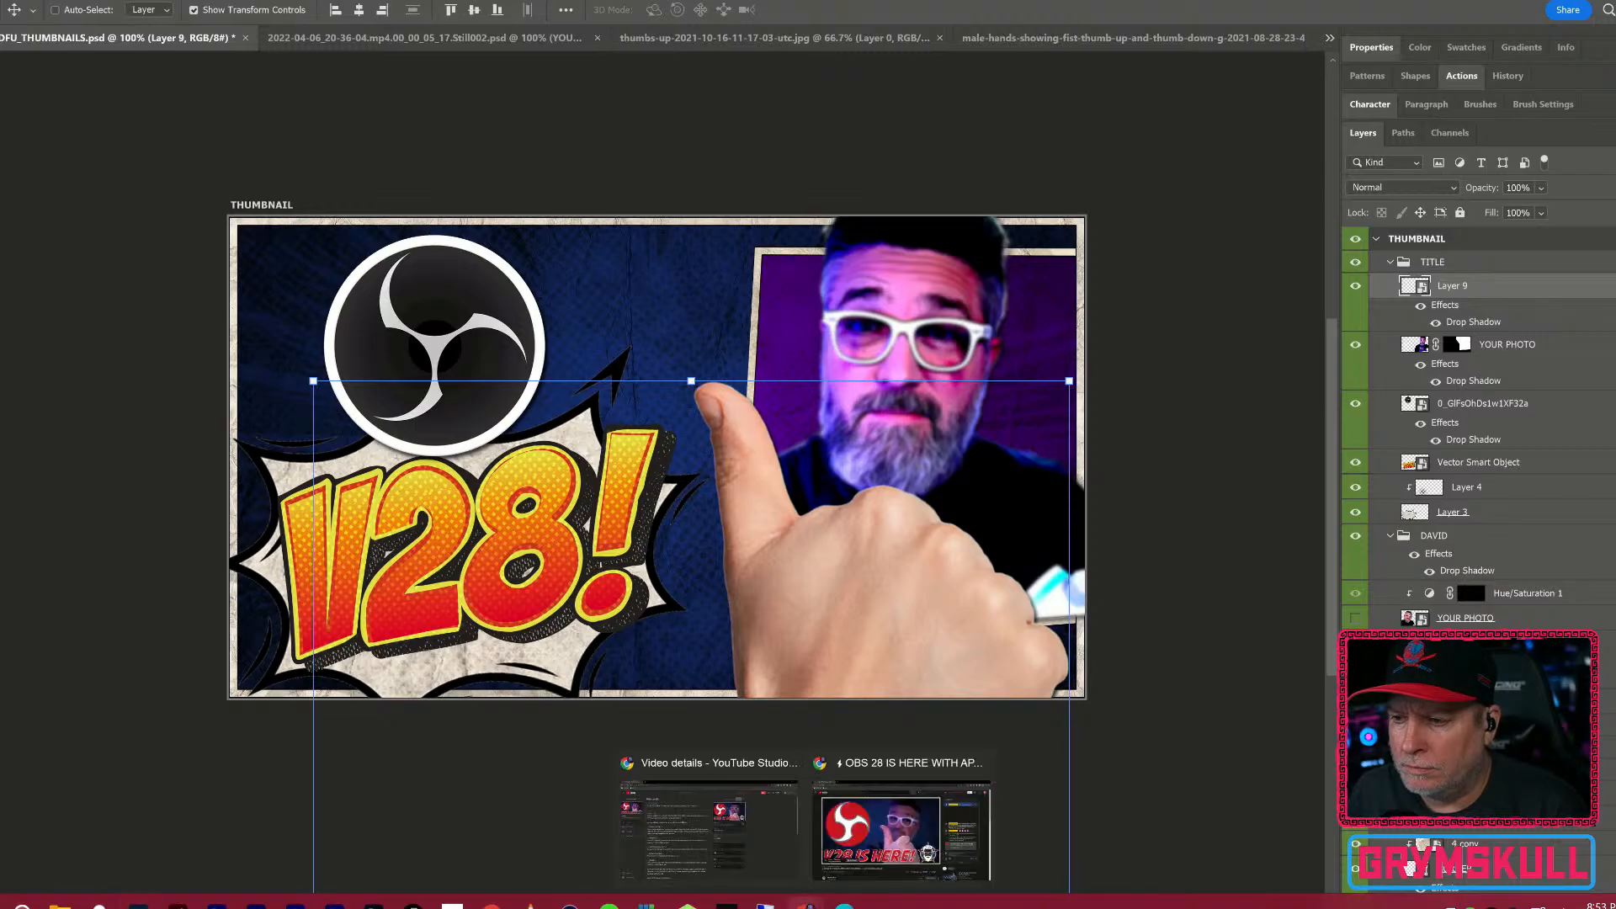
pyautogui.click(894, 769)
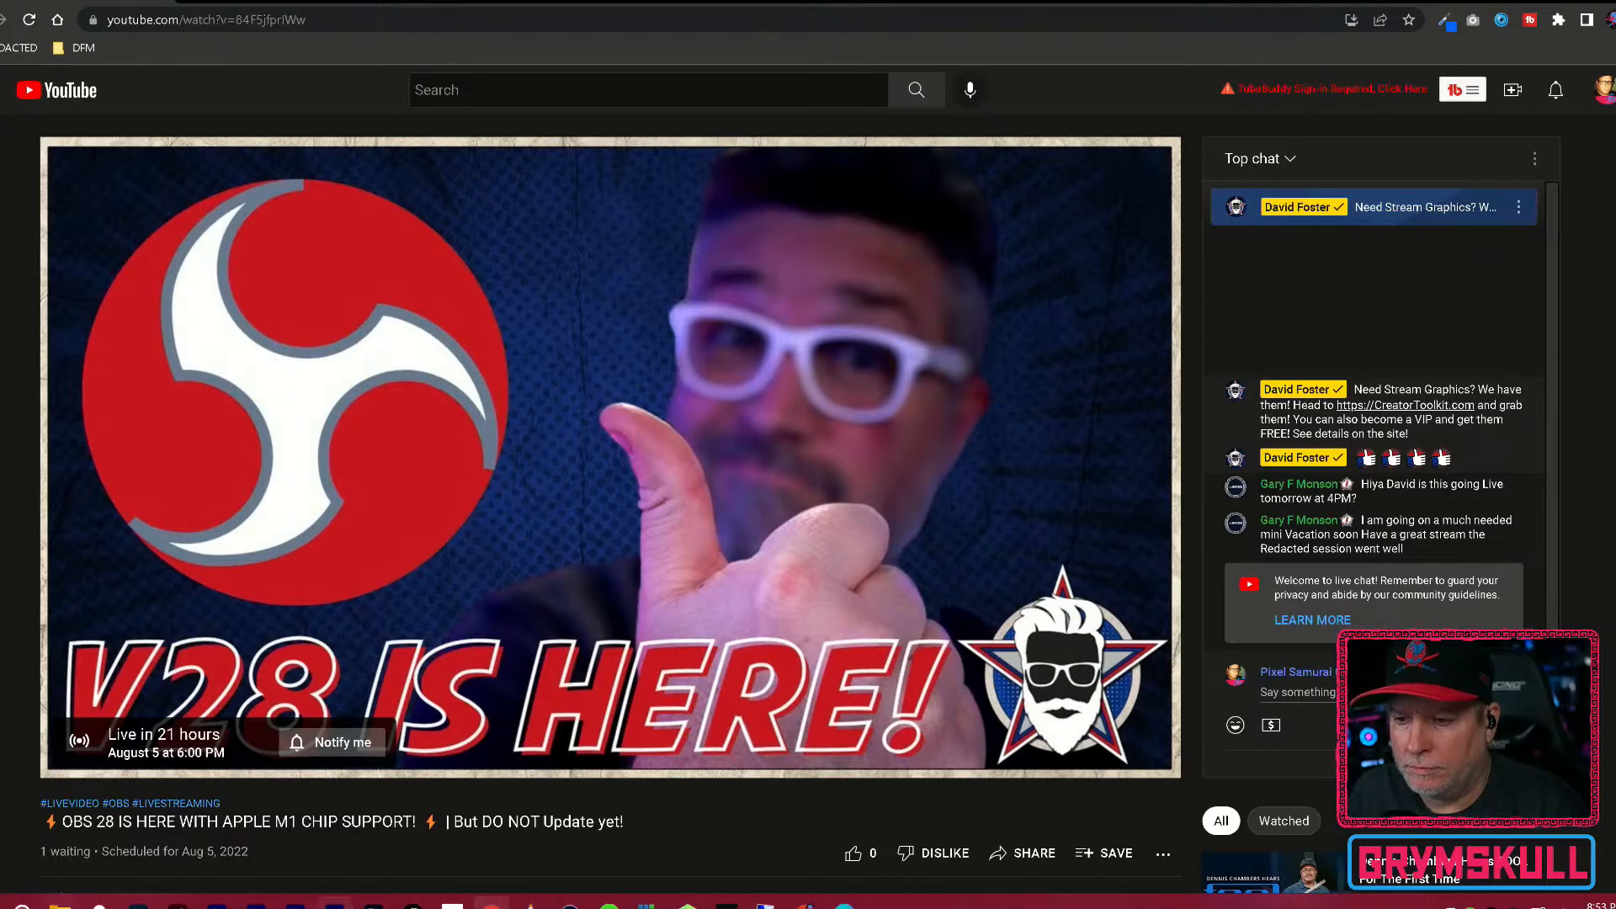
pyautogui.click(139, 903)
pyautogui.moveTo(881, 614); pyautogui.dragTo(876, 605)
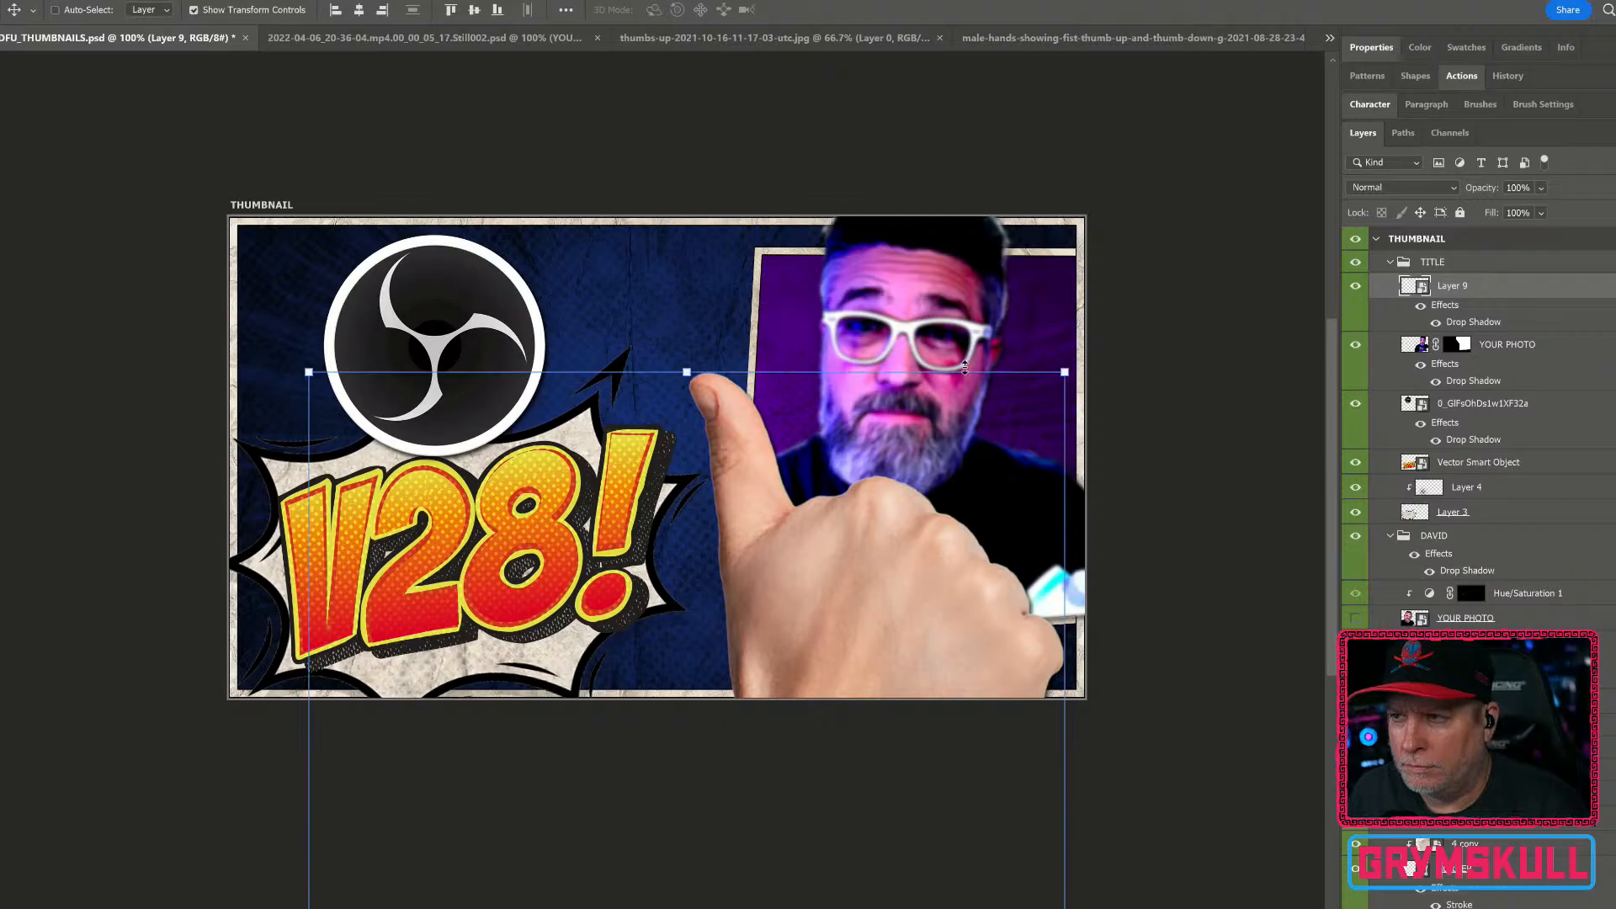
# Step: Compare the thumbnail with the TITLE group's YOUR PHOTO portrait hidden and shown
pyautogui.click(1570, 352)
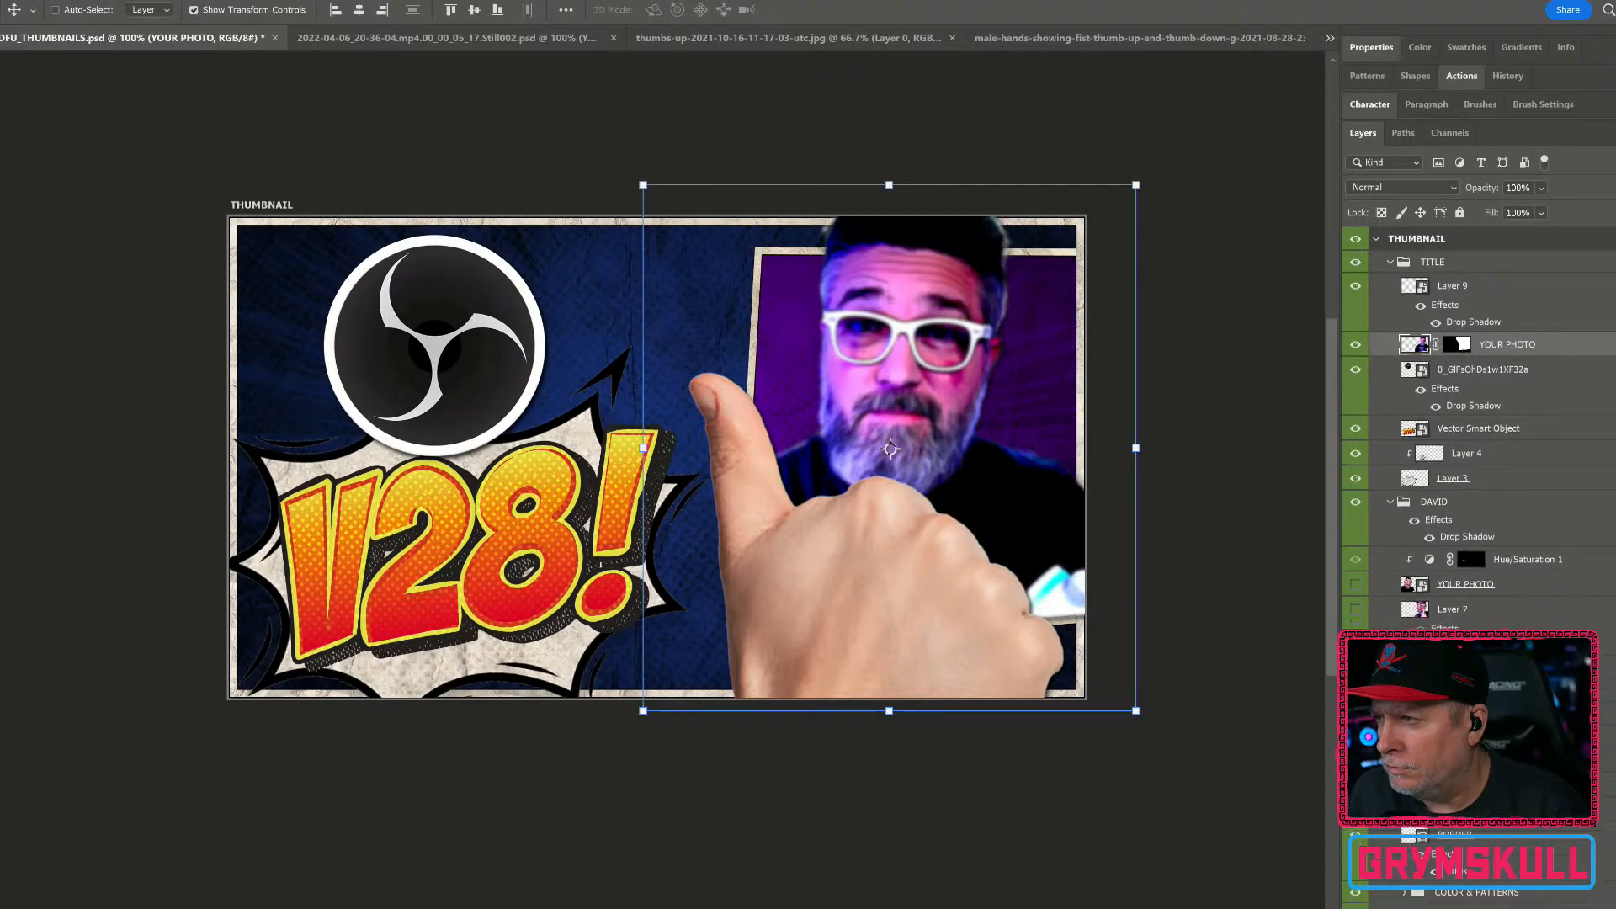
pyautogui.click(1356, 346)
pyautogui.click(1356, 346)
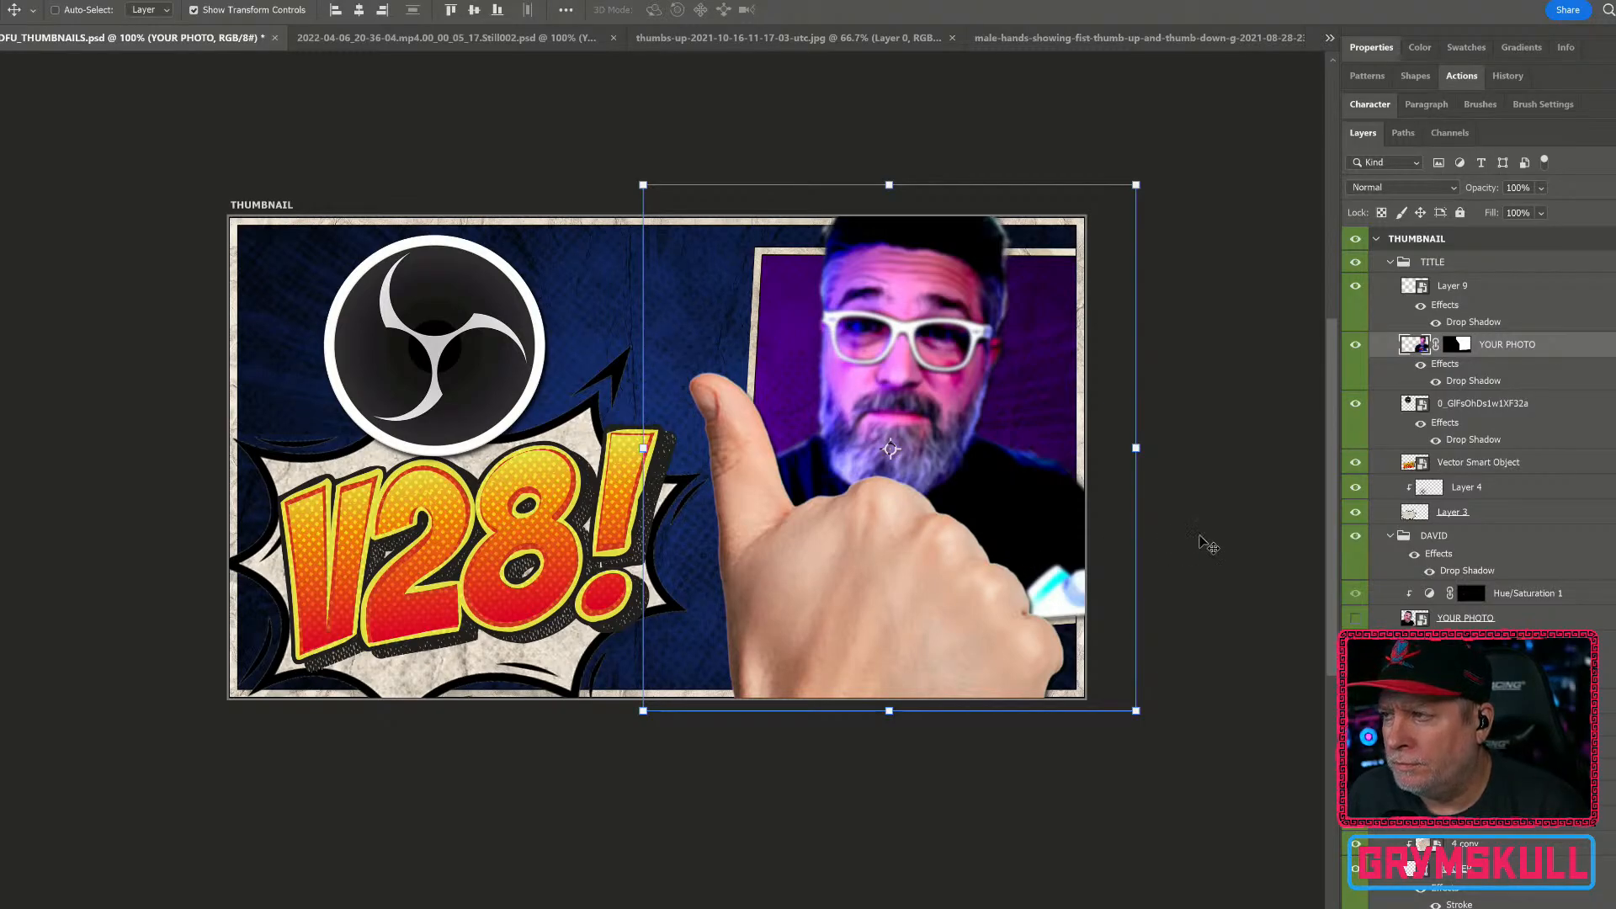
# Step: Undo the replacement hand's placement, transform and drop shadow, and the portrait's Gaussian Blur
pyautogui.hotkey('ctrl', 'z')
pyautogui.hotkey('ctrl', 'z')
pyautogui.hotkey('ctrl', 'z')
pyautogui.hotkey('ctrl', 'z')
pyautogui.hotkey('ctrl', 'z')
pyautogui.hotkey('ctrl', 'z')
pyautogui.hotkey('ctrl', 'z')
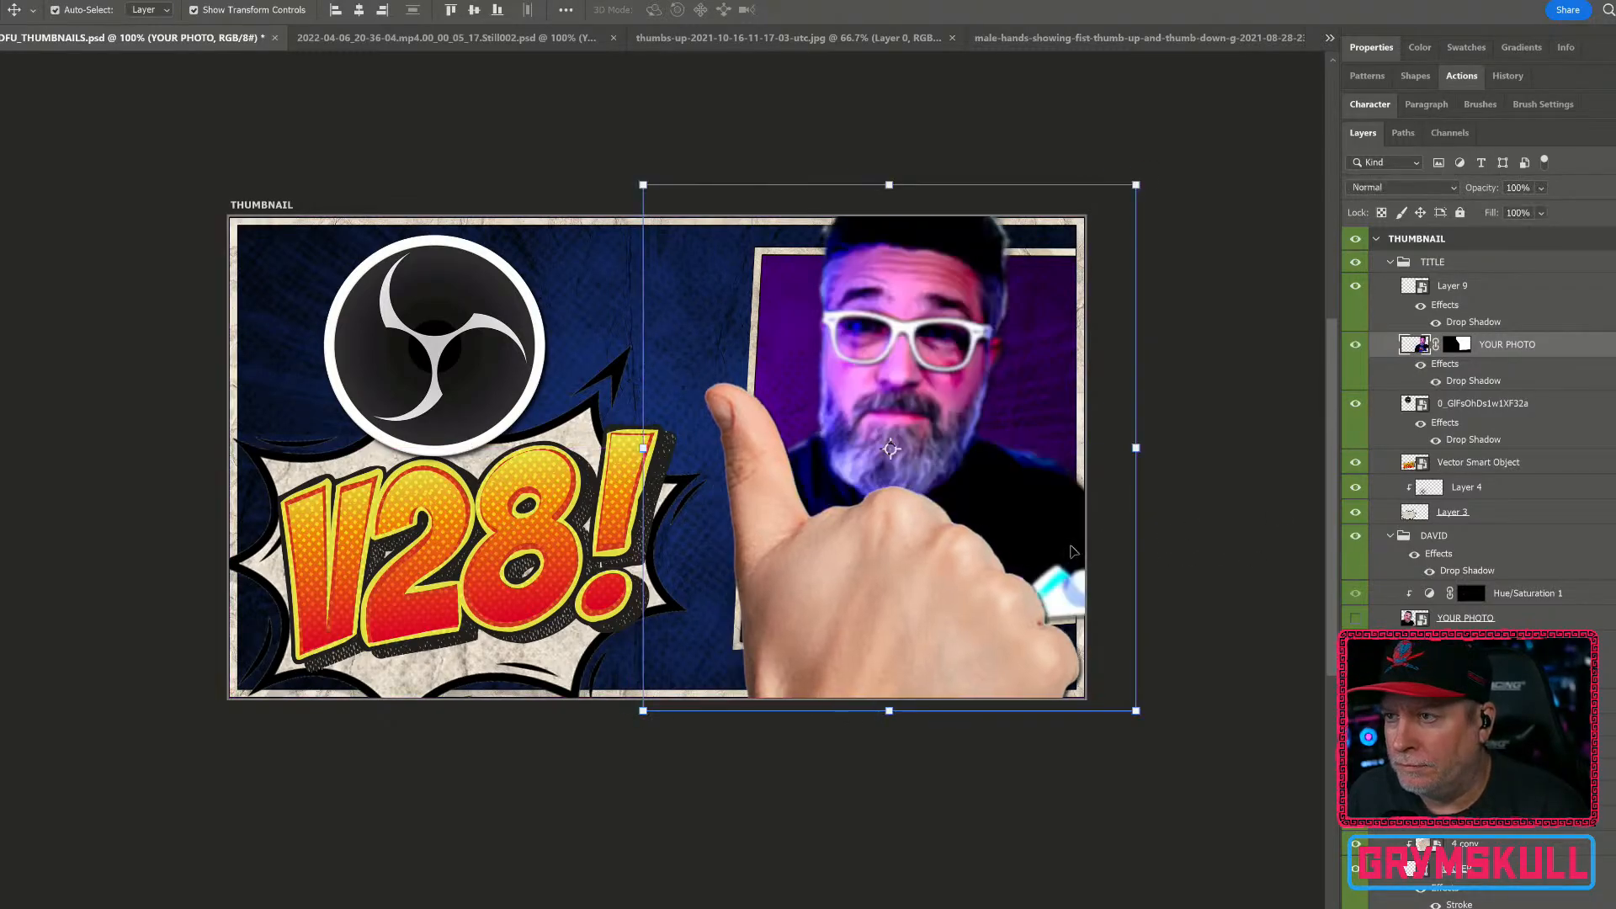
pyautogui.hotkey('ctrl', 'z')
pyautogui.hotkey('ctrl', 'z')
pyautogui.hotkey('ctrl', 'z')
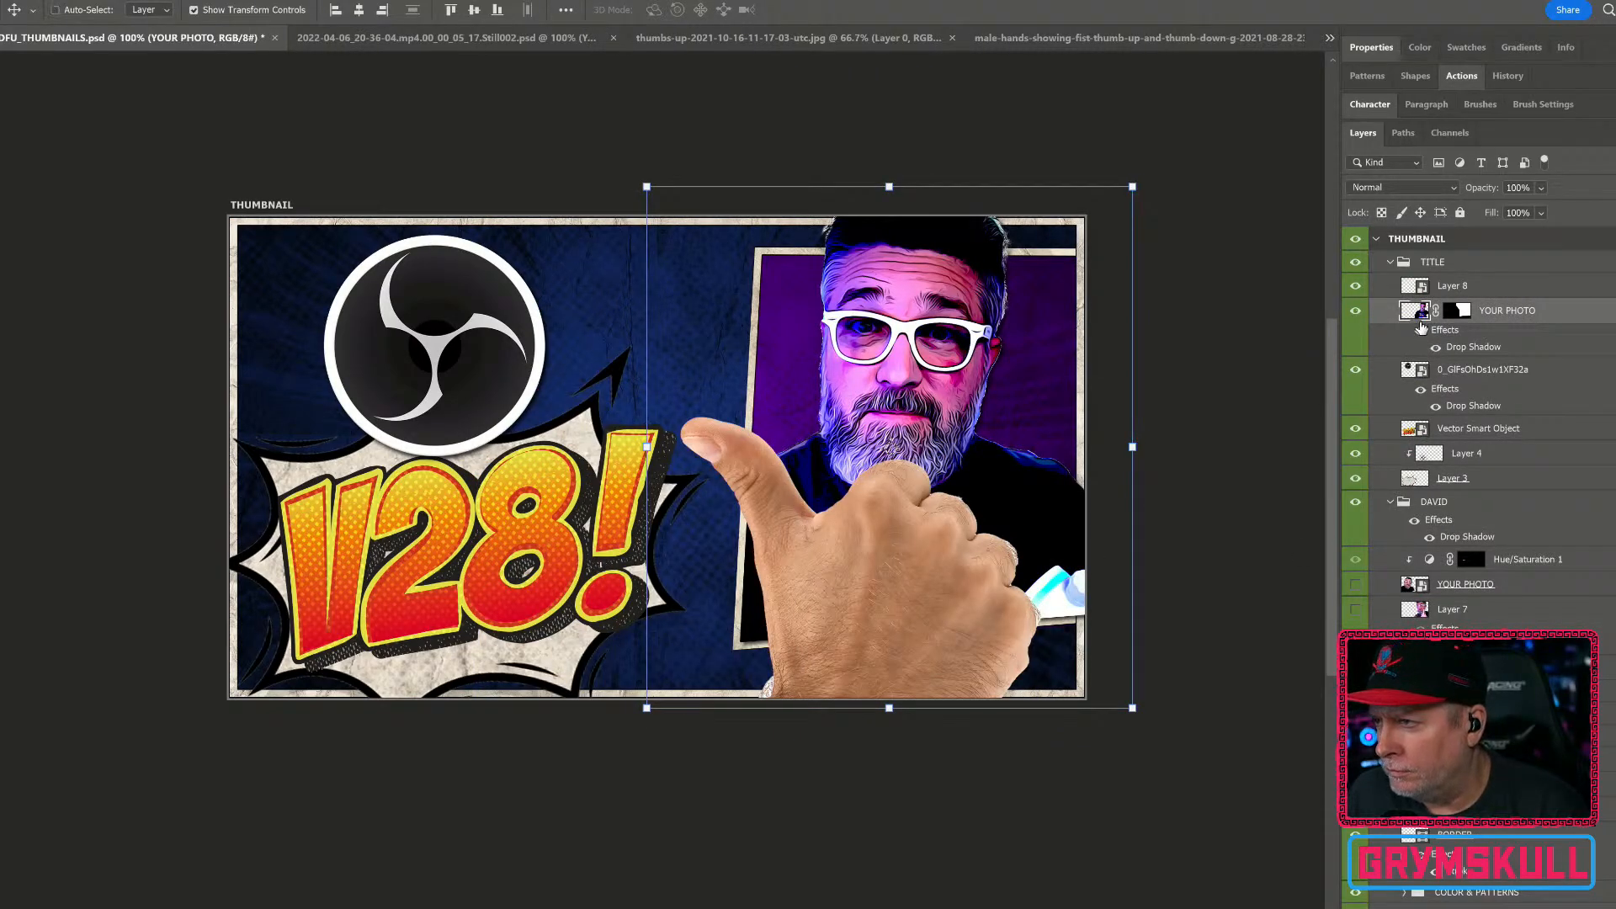
# Step: Delete the original thumbs-up hand layer from the TITLE group, keeping the YOUR PHOTO portrait
pyautogui.press('ctrl')
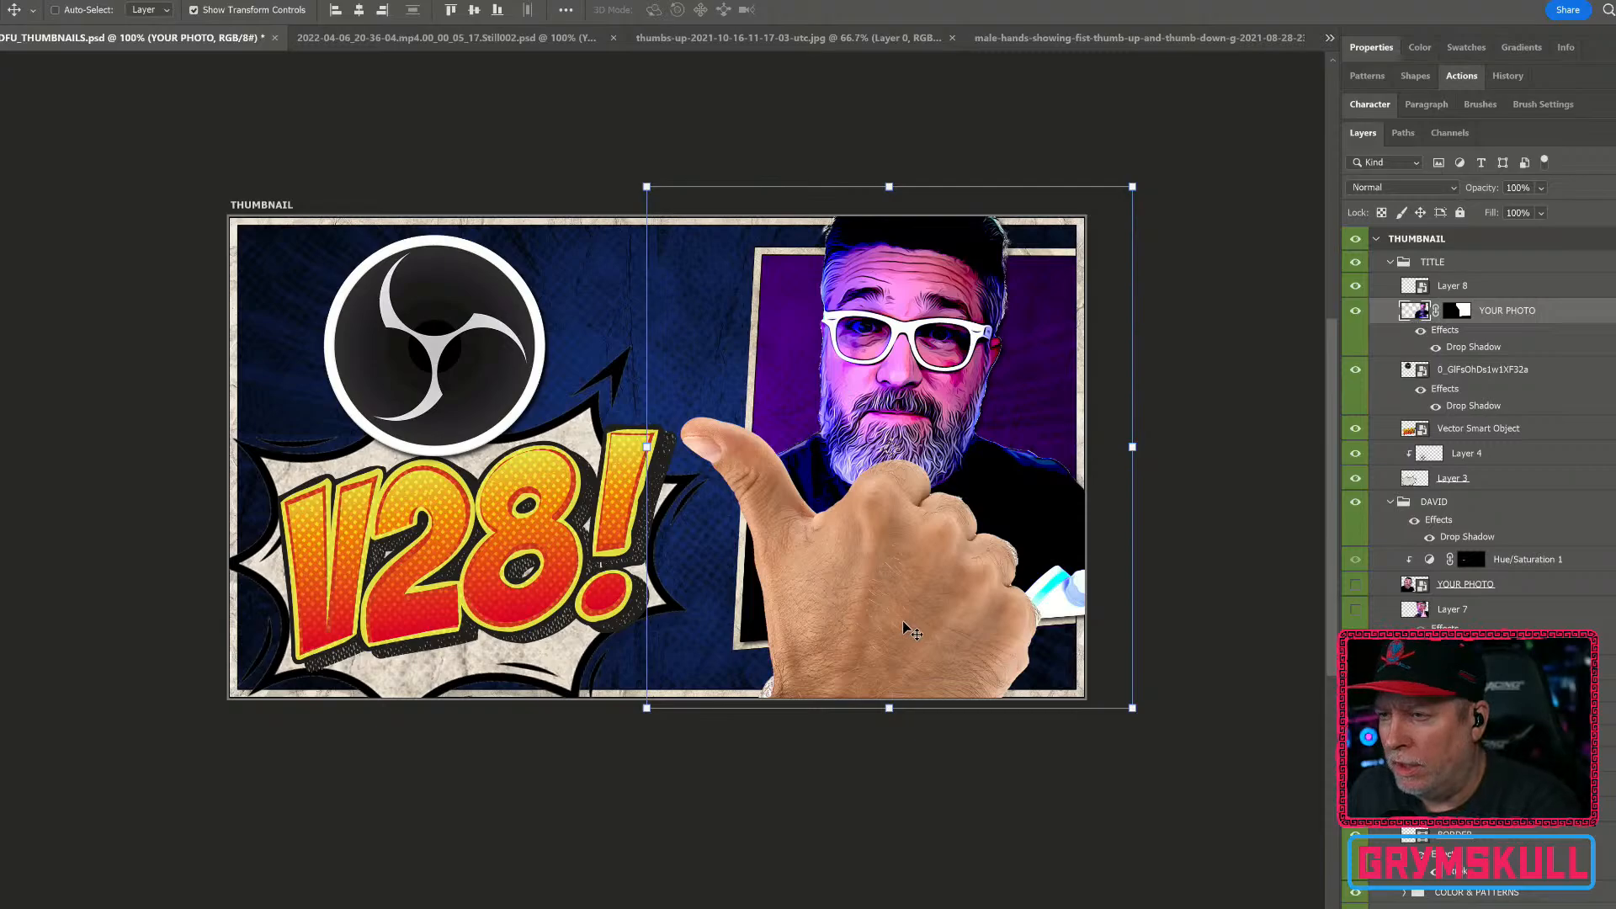
pyautogui.press('Delete')
pyautogui.hotkey('ctrl', 'z')
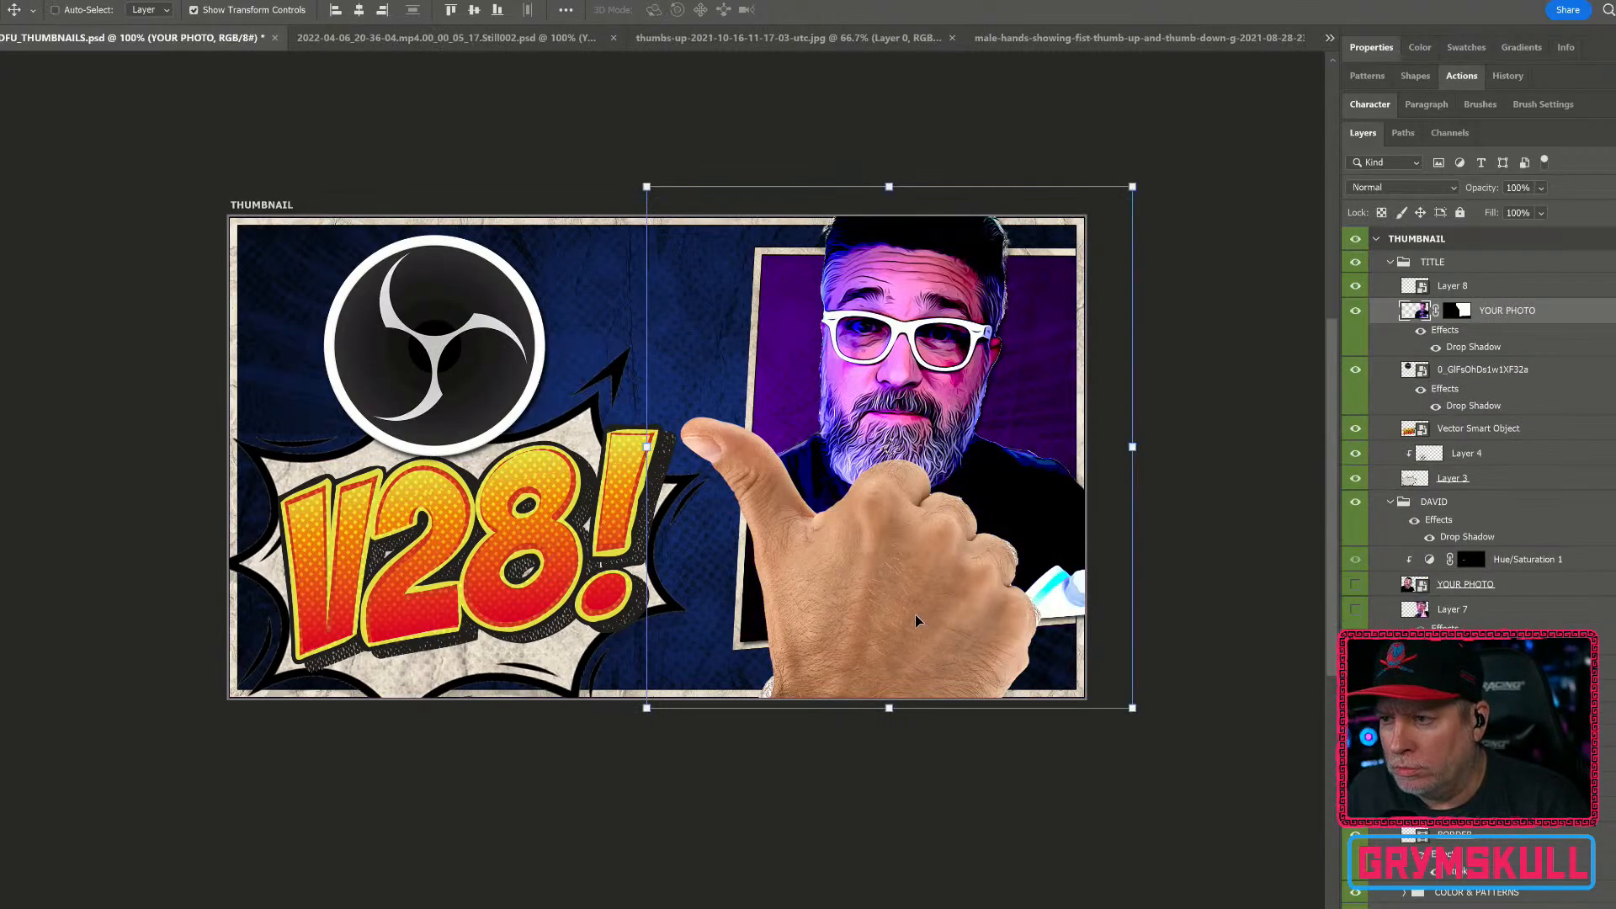
pyautogui.keyDown('ctrl'); pyautogui.click(916, 614); pyautogui.keyUp('ctrl')
pyautogui.press('Delete')
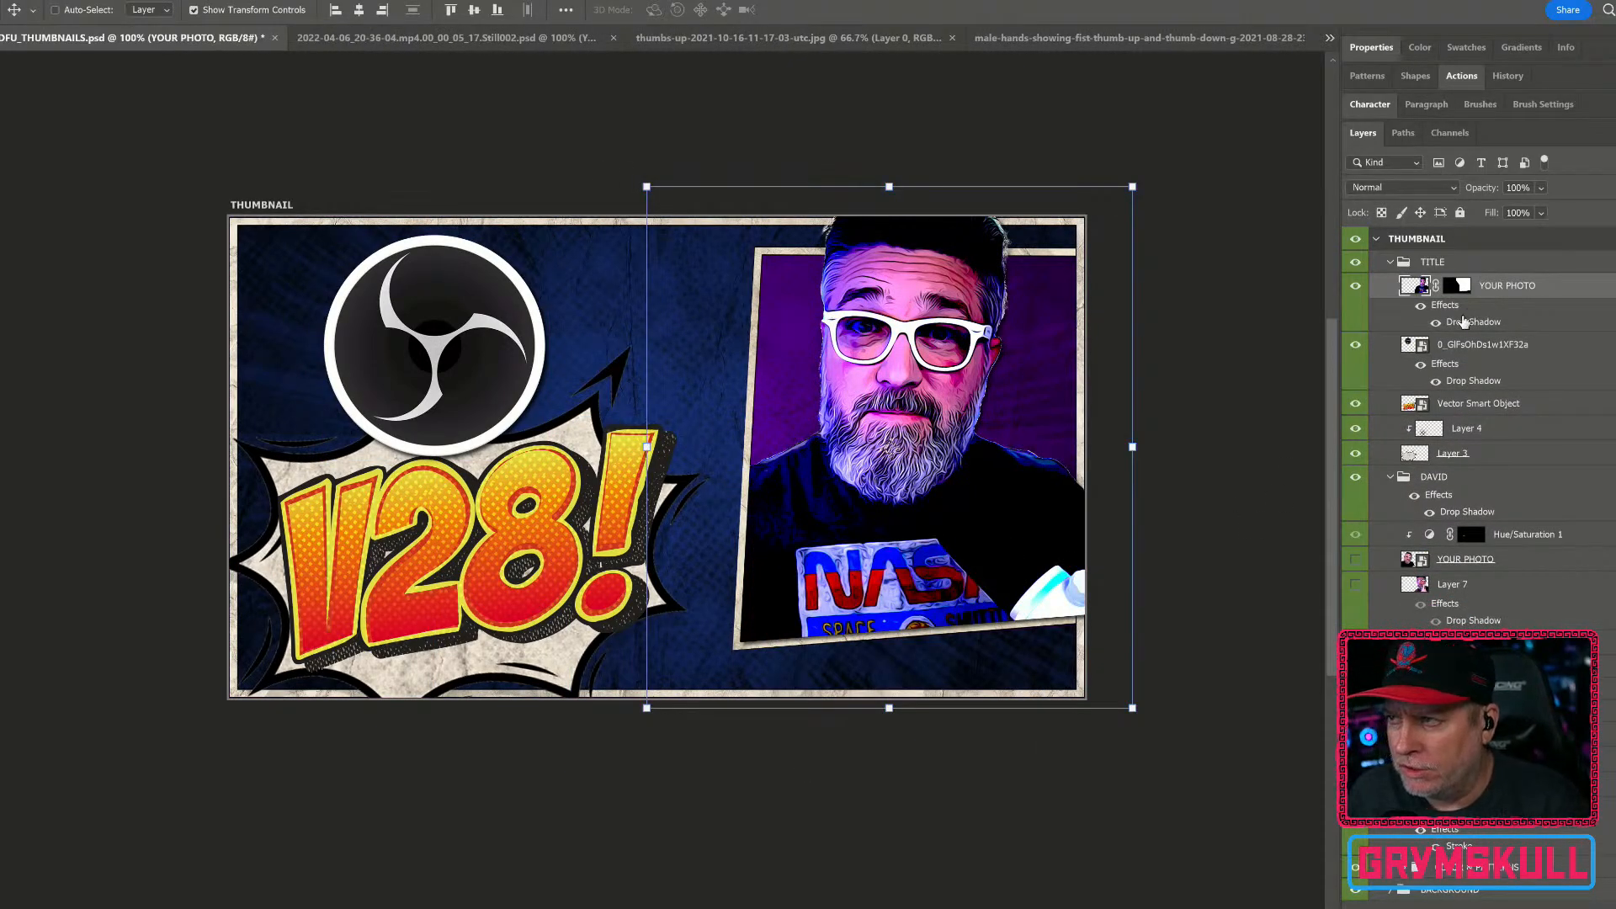
# Step: Convert the TITLE group's YOUR PHOTO portrait layer to a smart object
pyautogui.rightClick(1416, 288)
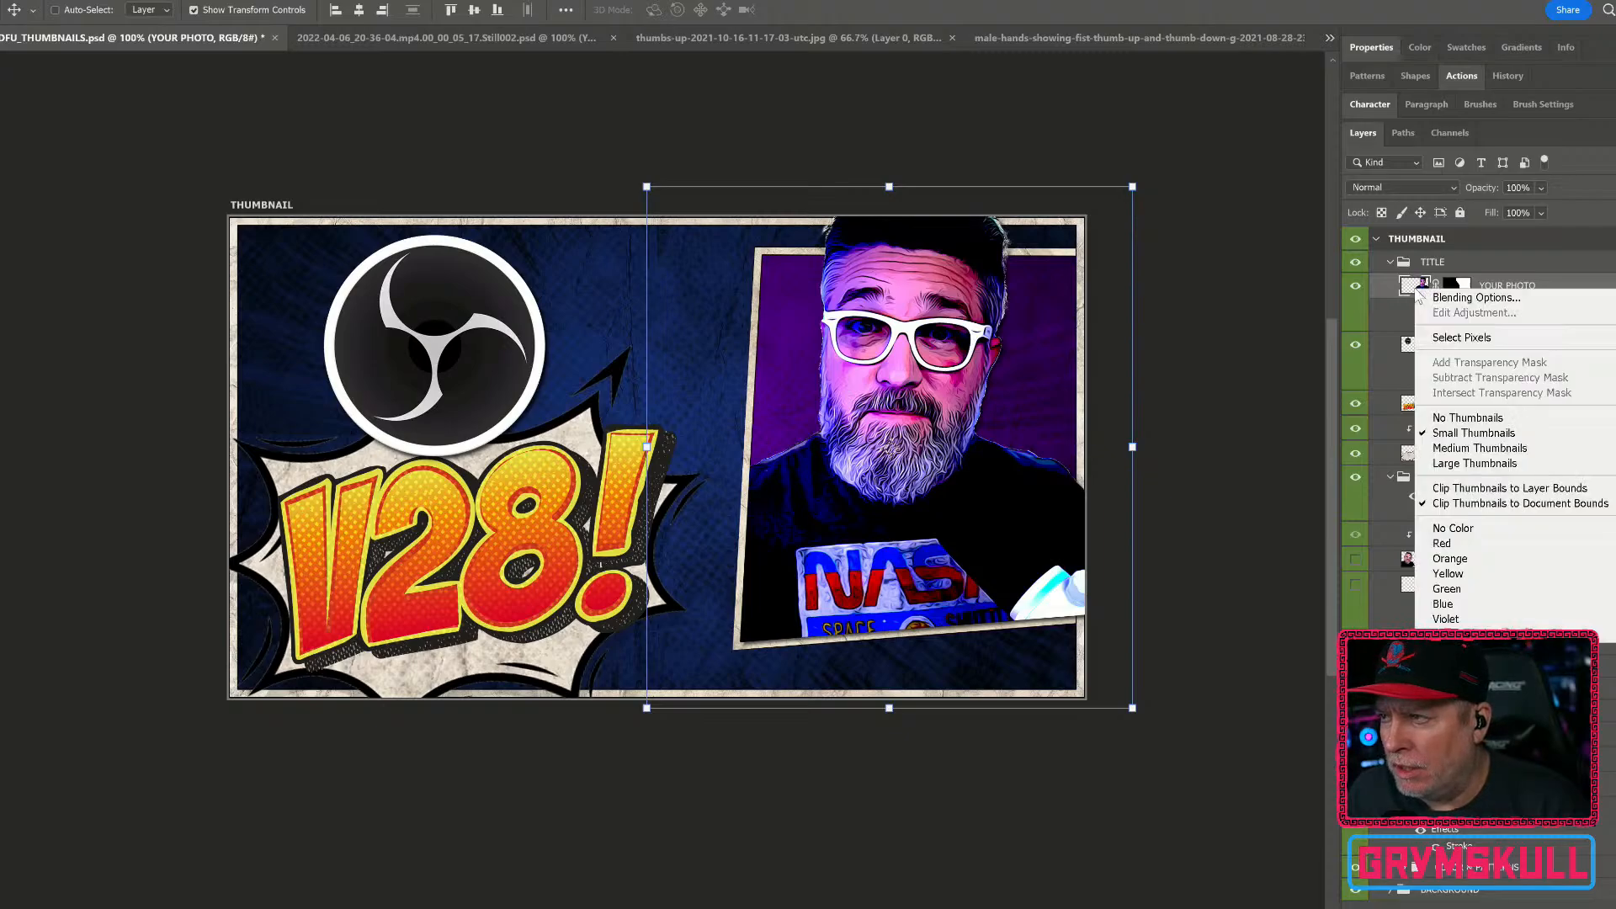
pyautogui.click(1572, 288)
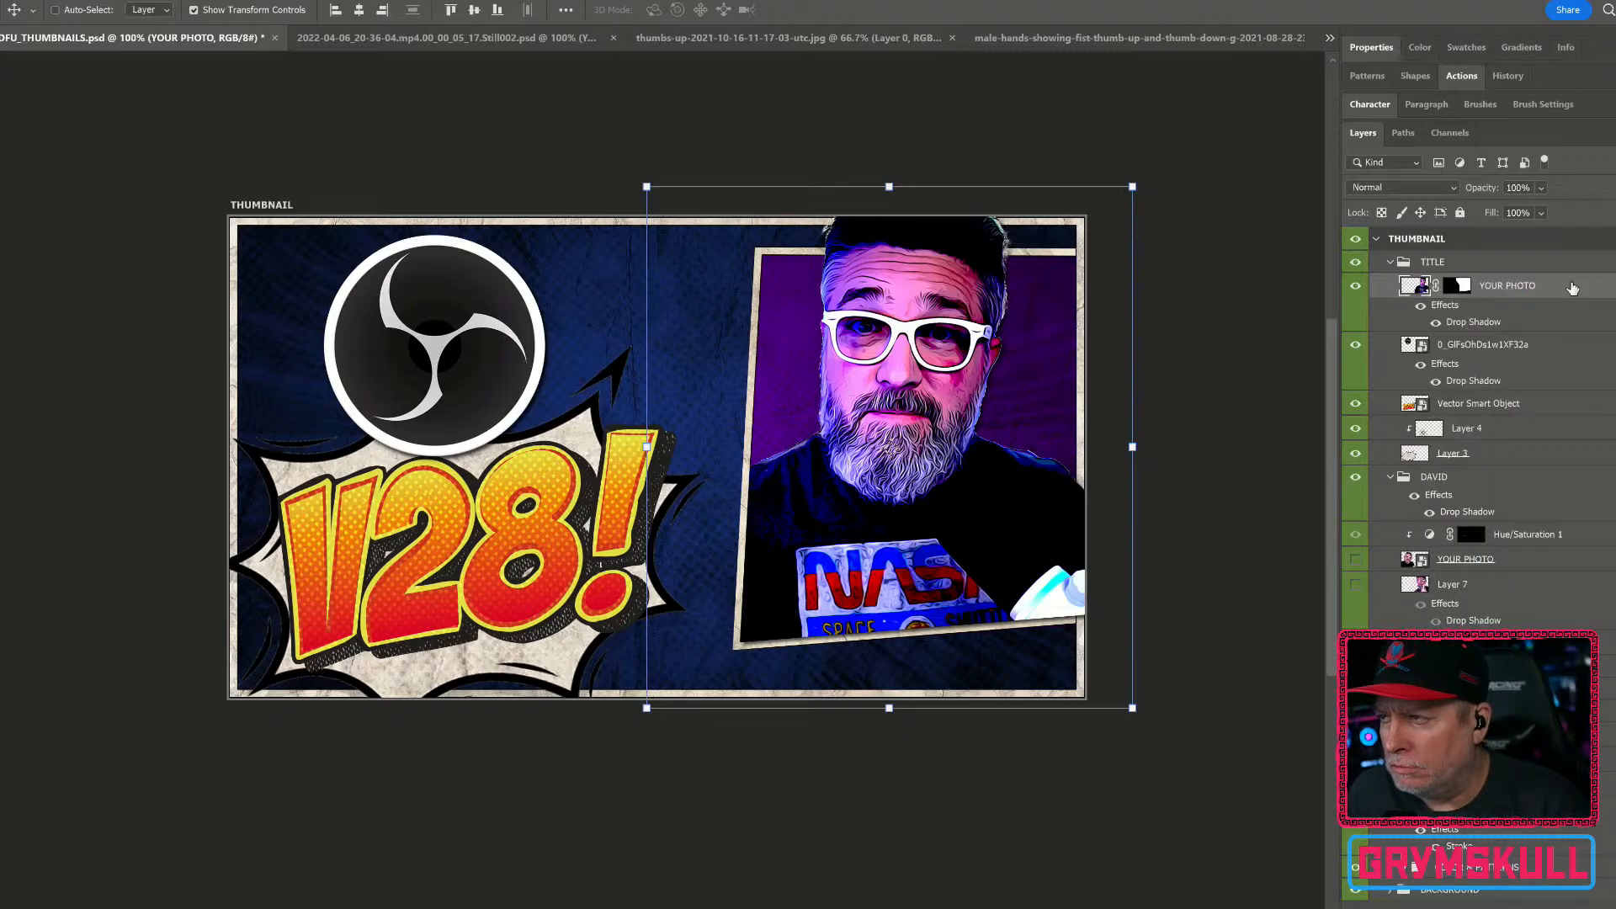
pyautogui.rightClick(1572, 288)
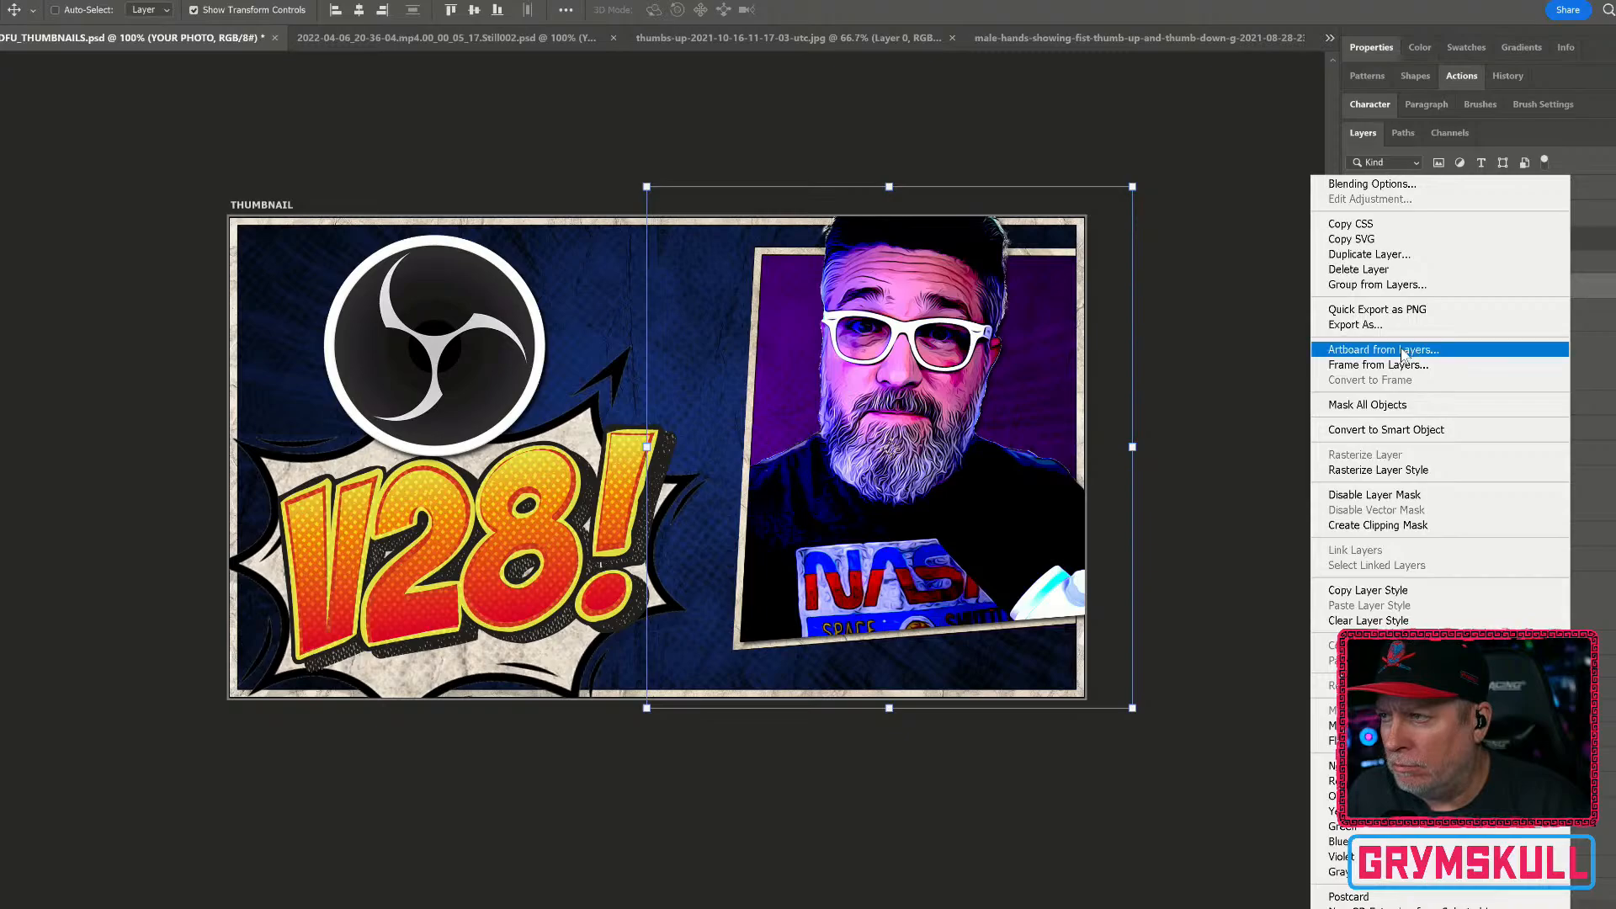
pyautogui.click(1427, 429)
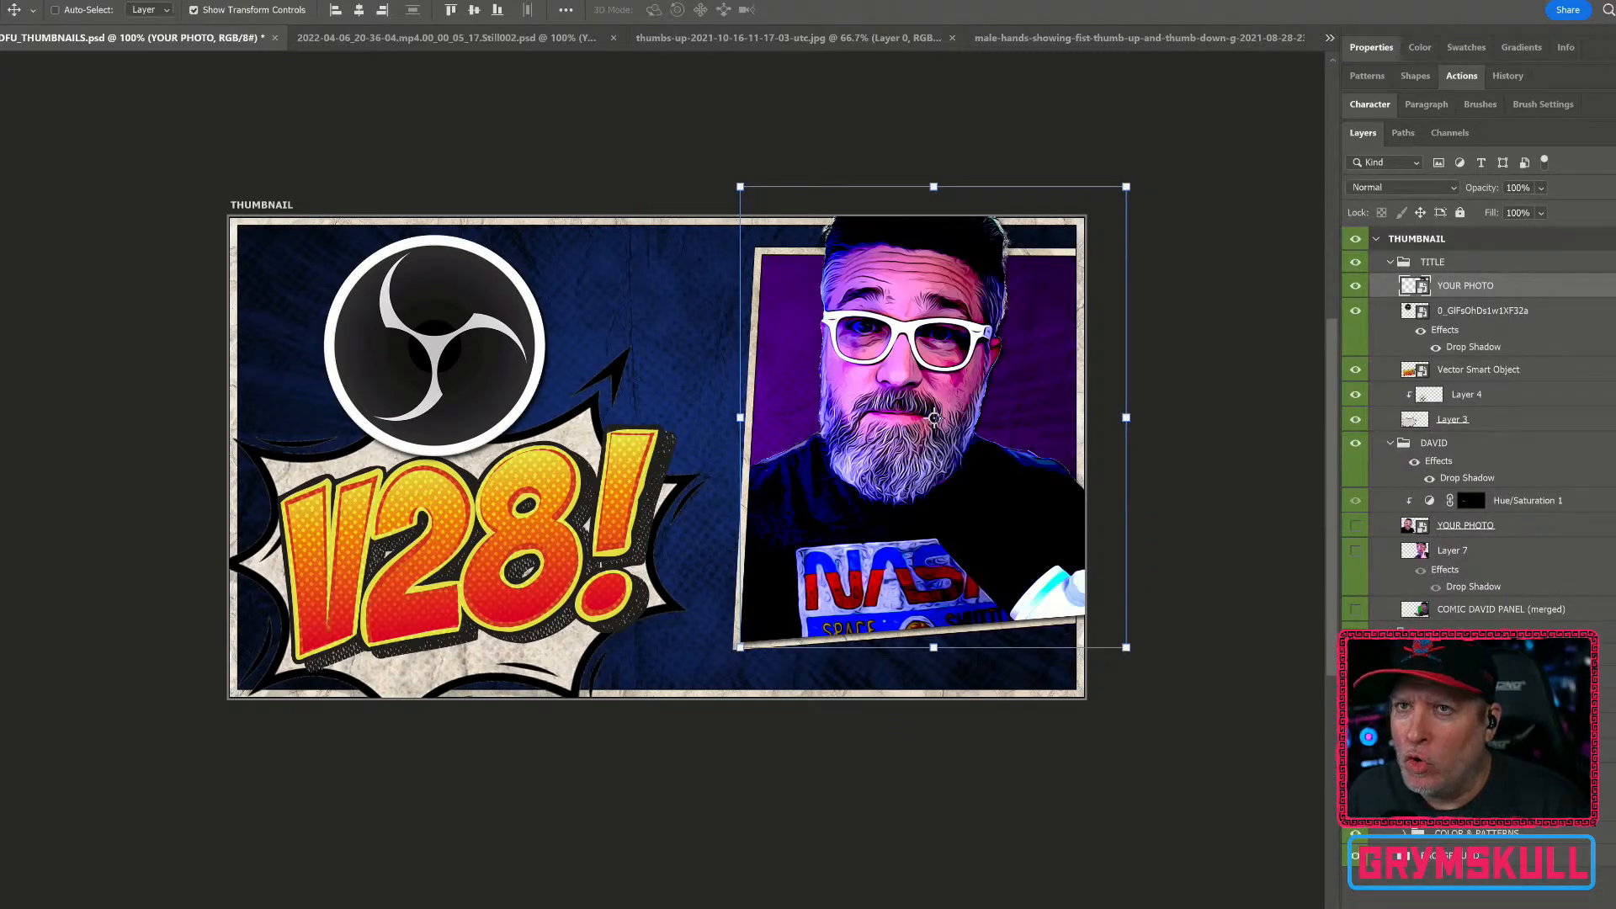
# Step: Apply a light Gaussian Blur to the YOUR PHOTO smart object
pyautogui.click(199, 2)
pyautogui.click(212, 5)
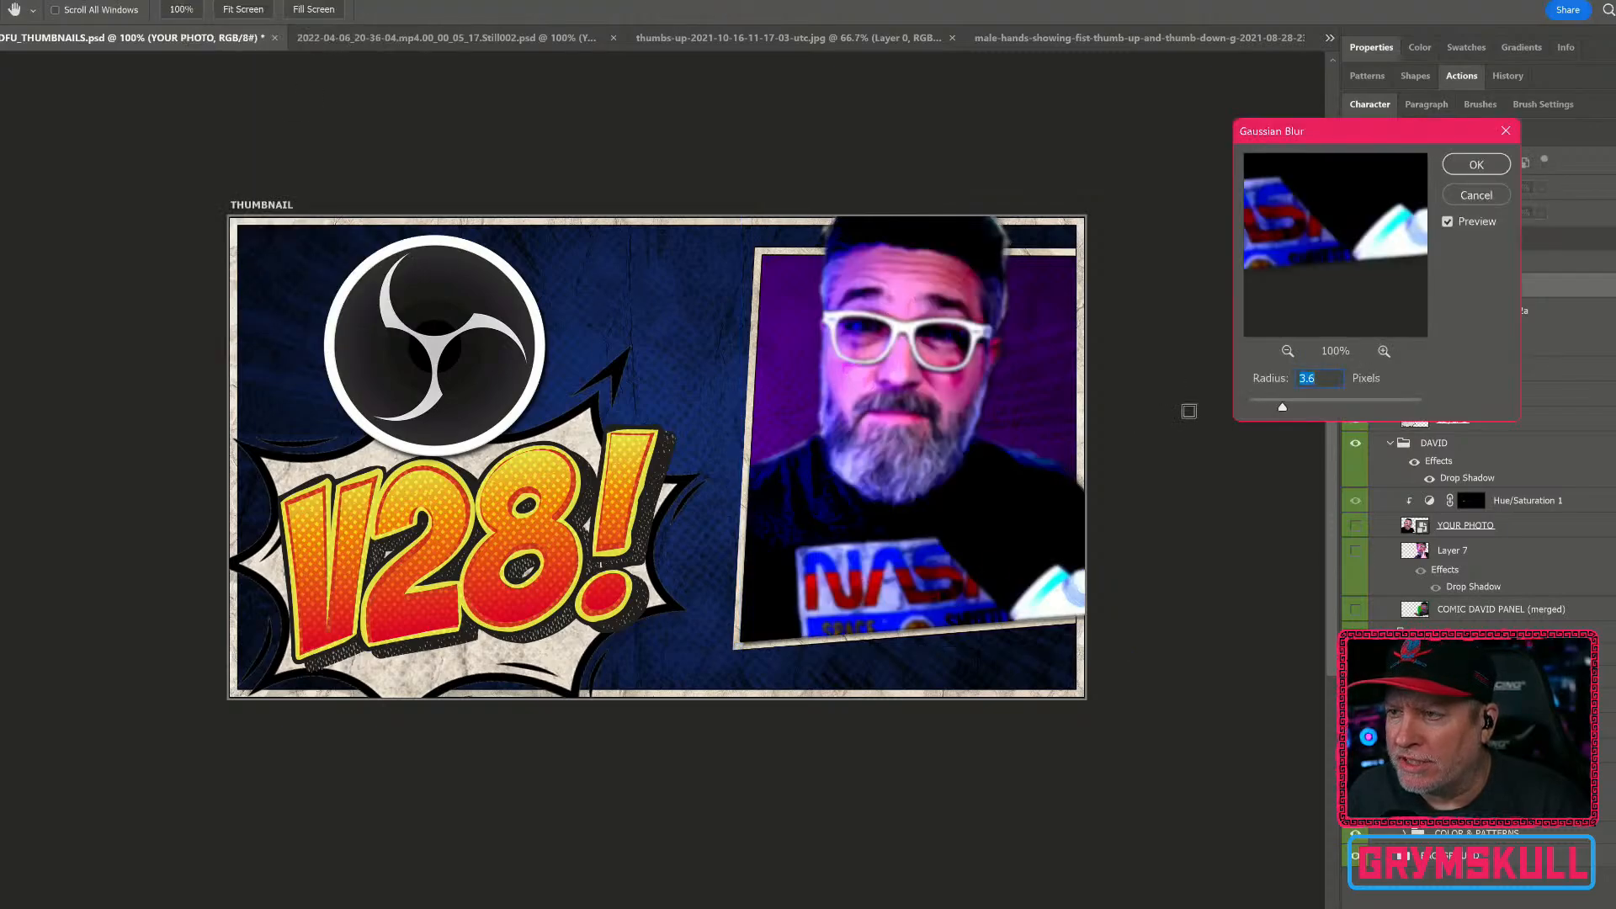
pyautogui.moveTo(1274, 409); pyautogui.dragTo(1270, 409)
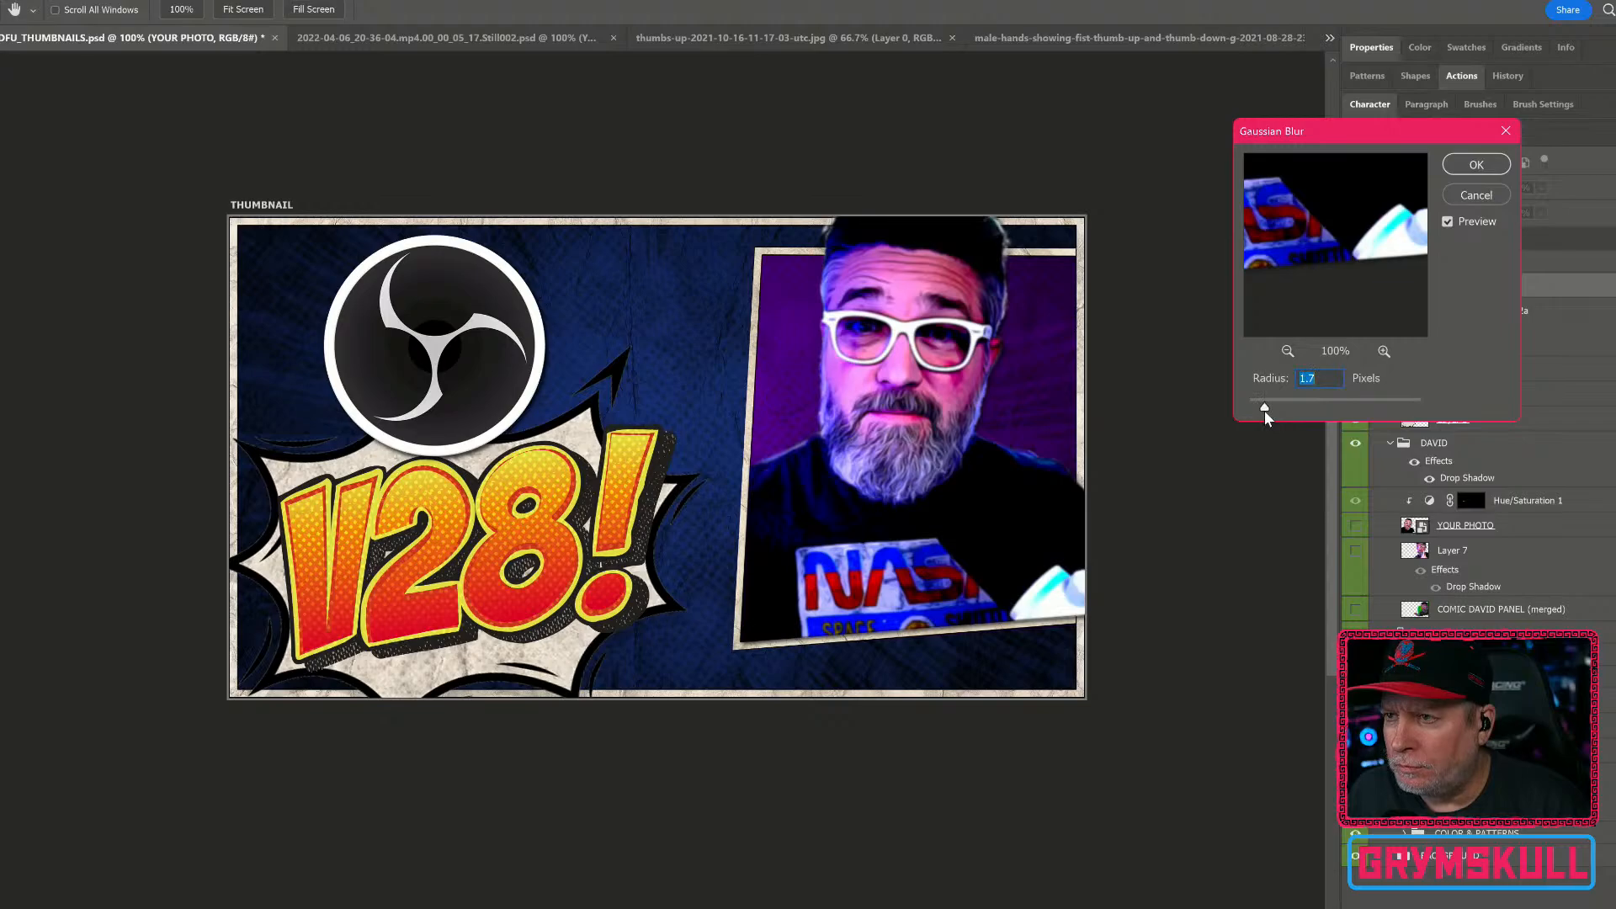
pyautogui.moveTo(1264, 411); pyautogui.dragTo(1267, 410)
pyautogui.click(1464, 168)
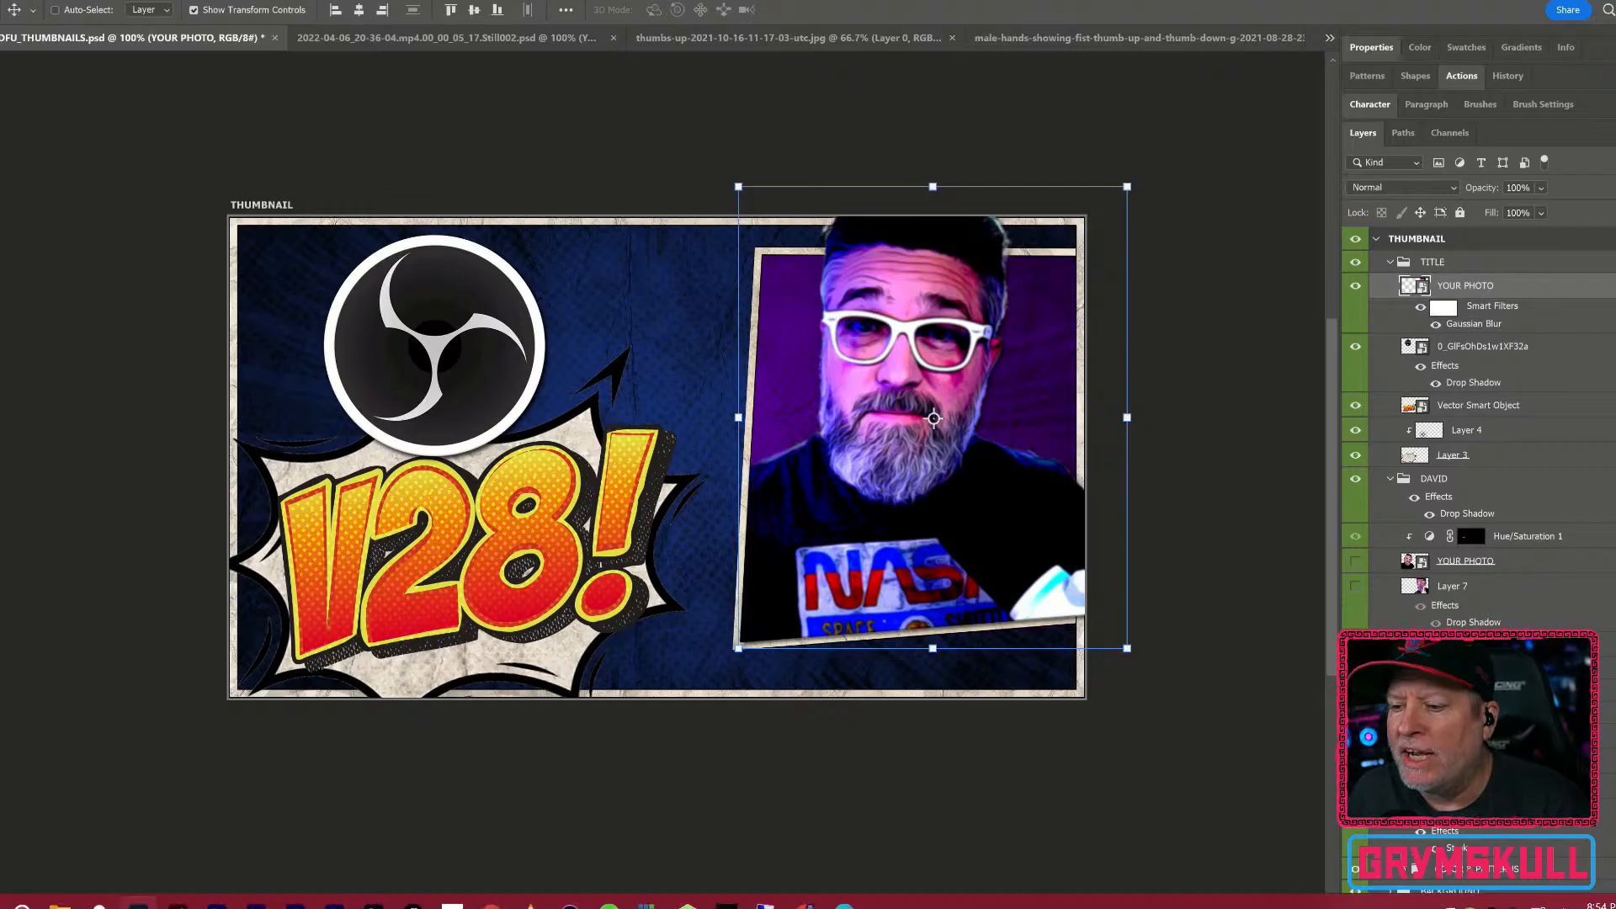
# Step: Switch to Canva, find the FRIDAY Q&A thumbnail among the team's latest designs and open it for editing
pyautogui.click(843, 904)
pyautogui.scroll(-3, 838, 881)
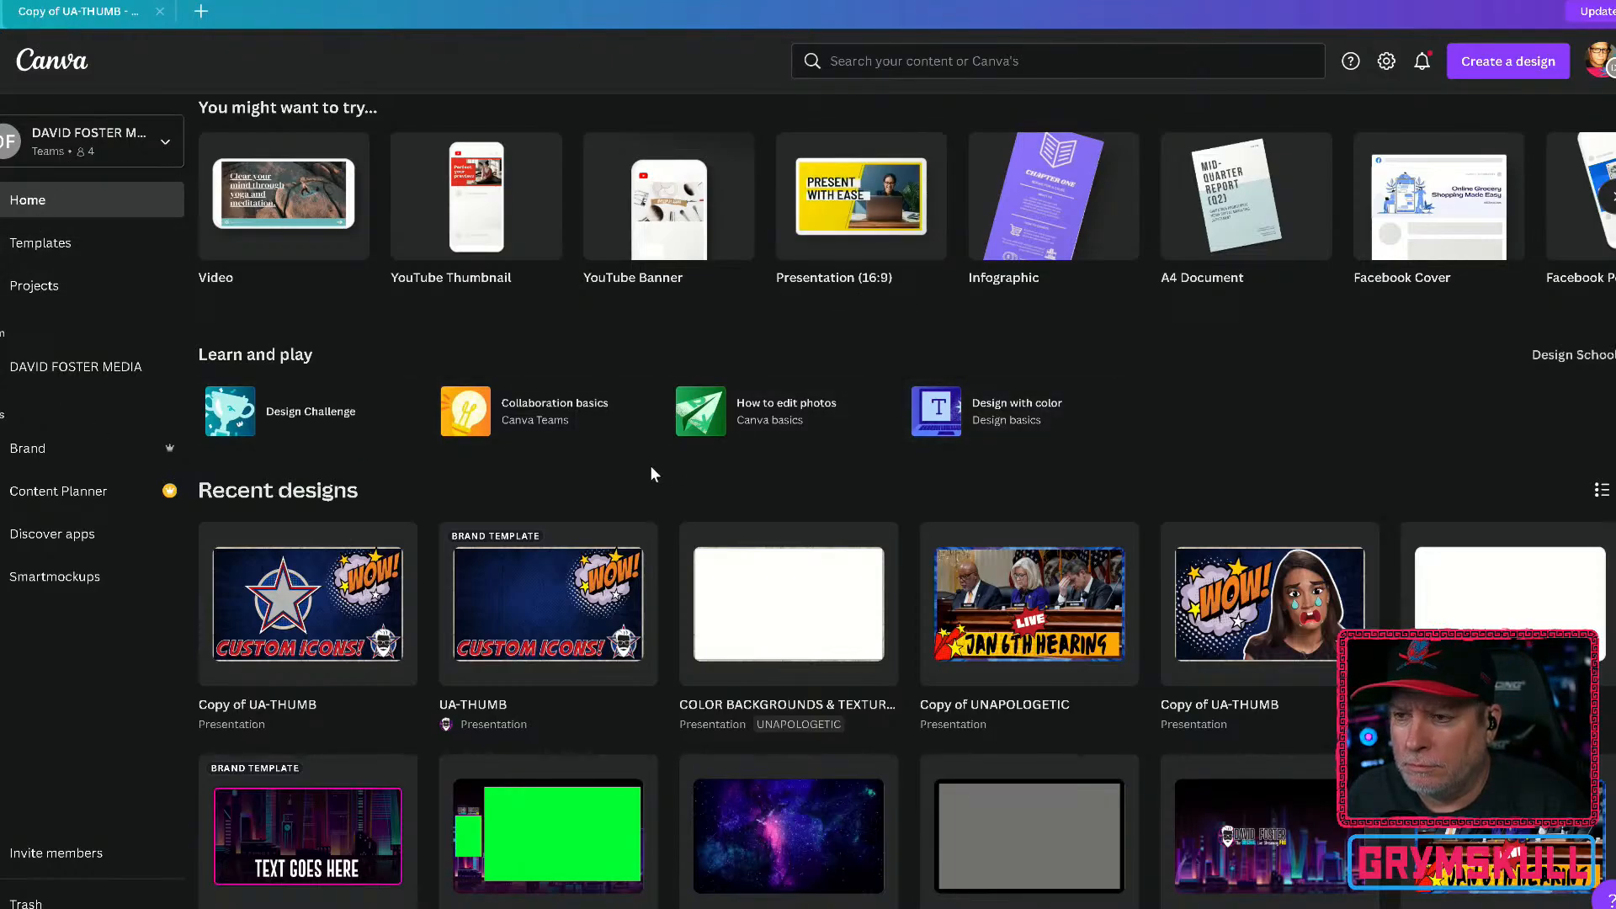
pyautogui.scroll(-4, 650, 465)
pyautogui.scroll(5, 649, 471)
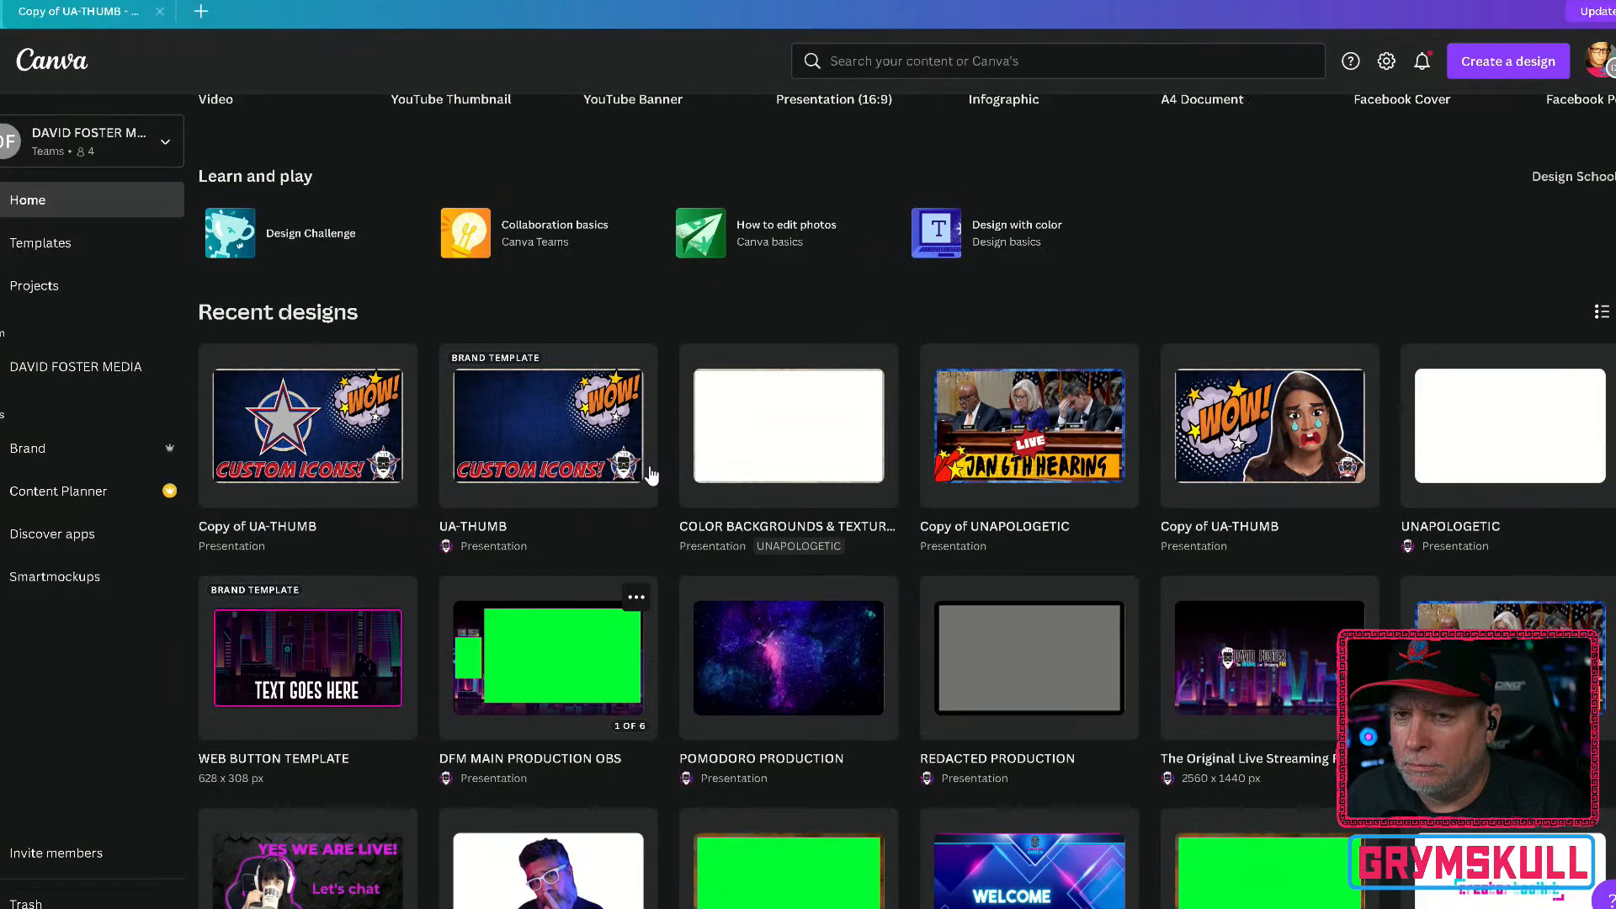
pyautogui.click(61, 366)
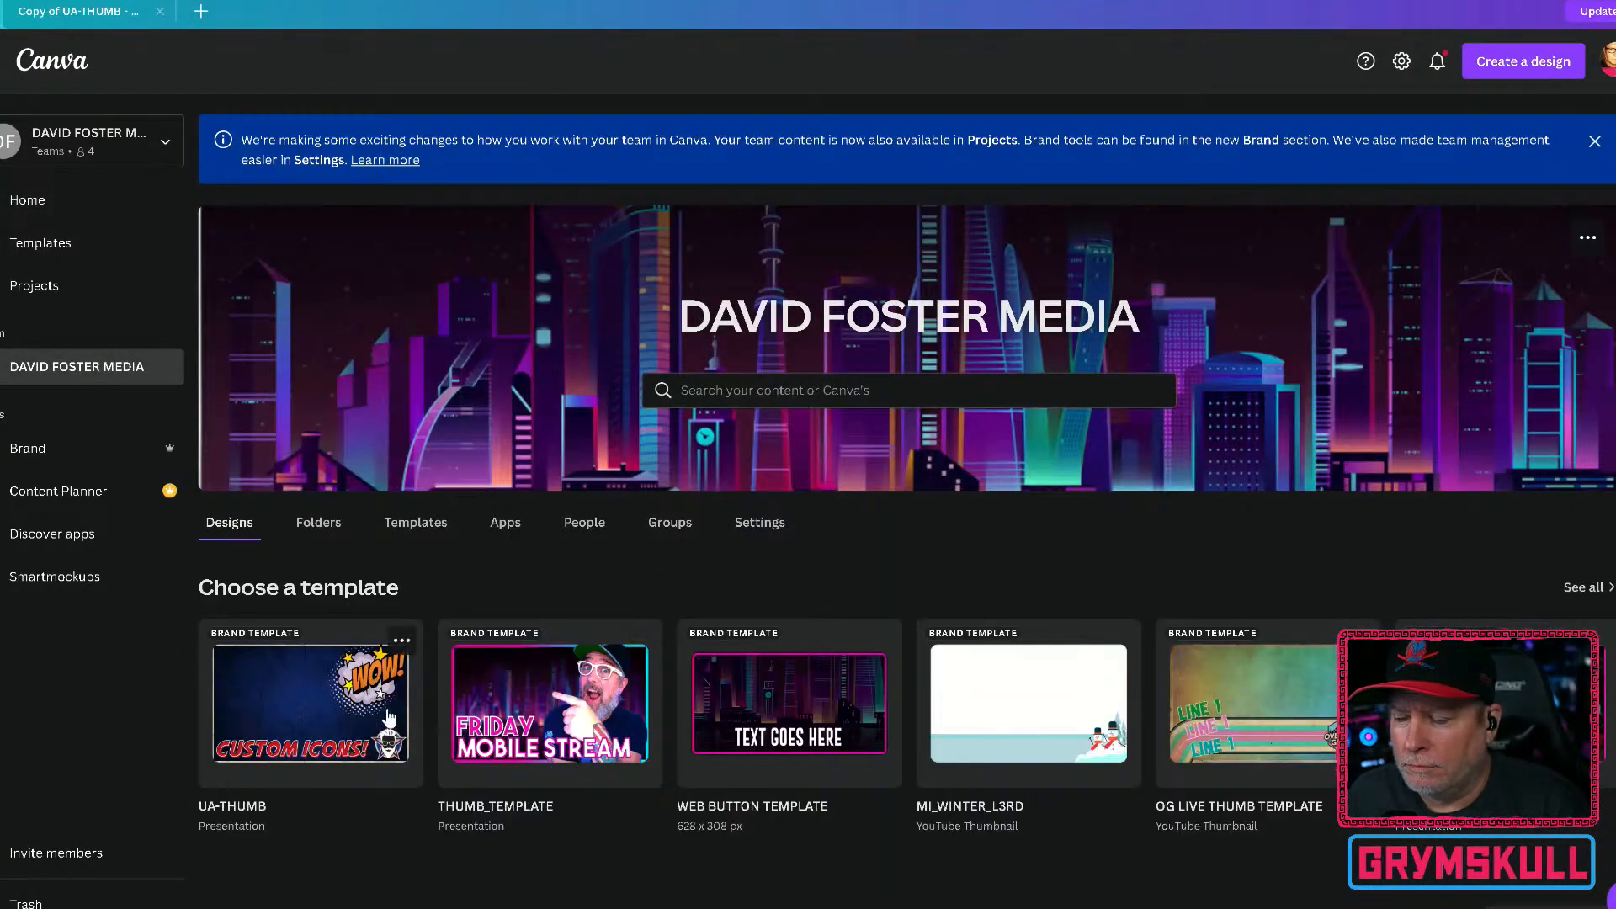
pyautogui.scroll(-2, 389, 717)
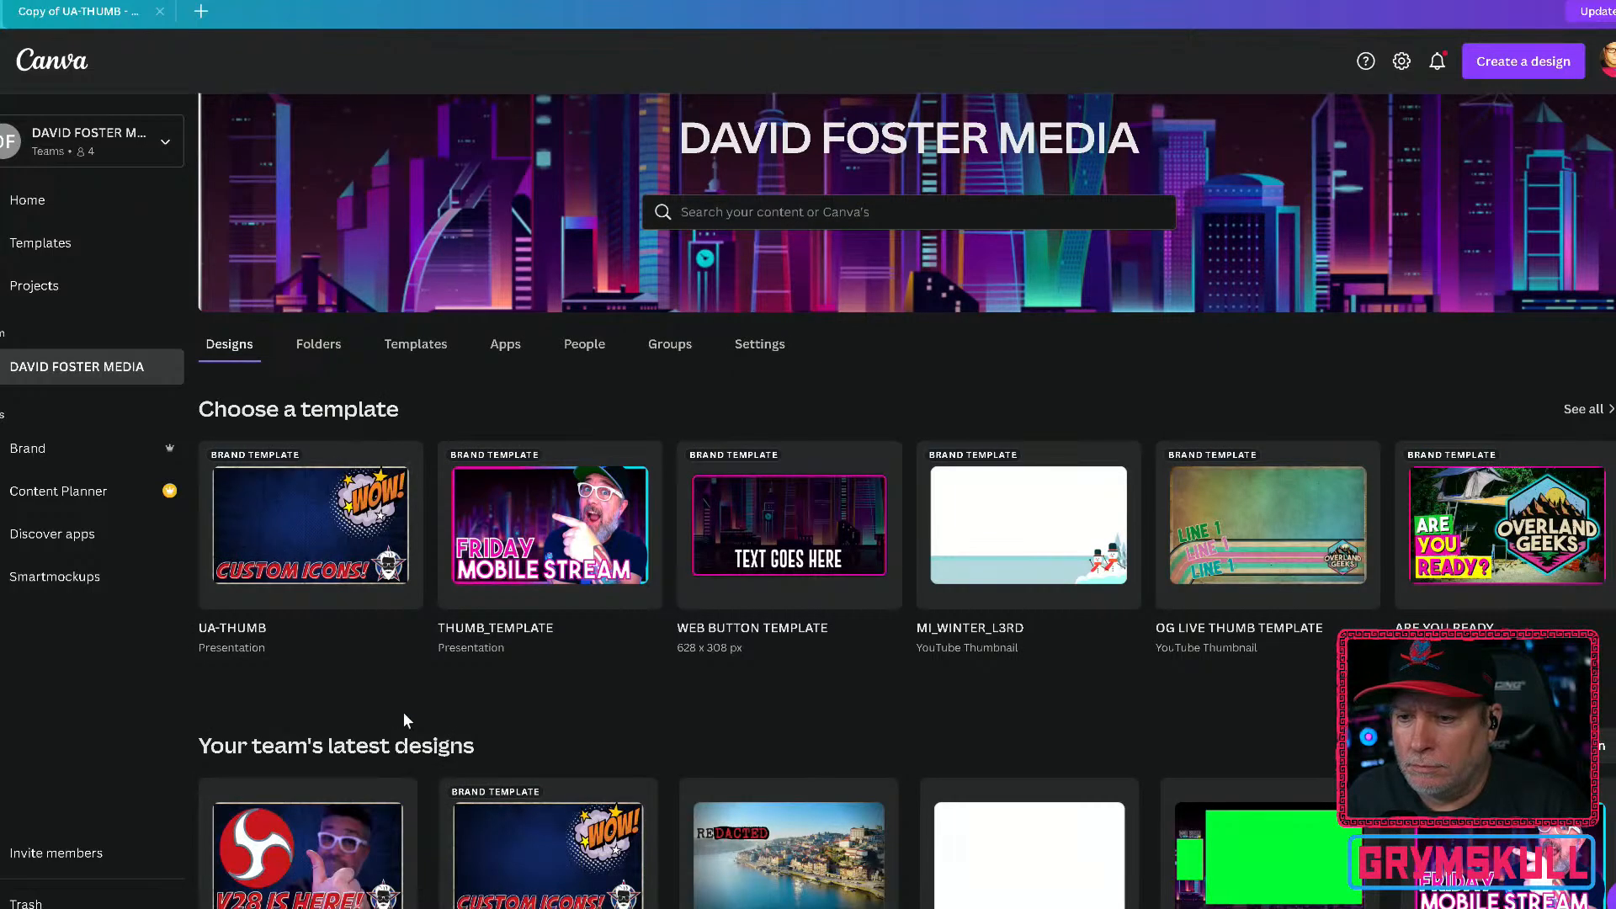
pyautogui.scroll(-2, 412, 723)
pyautogui.click(284, 706)
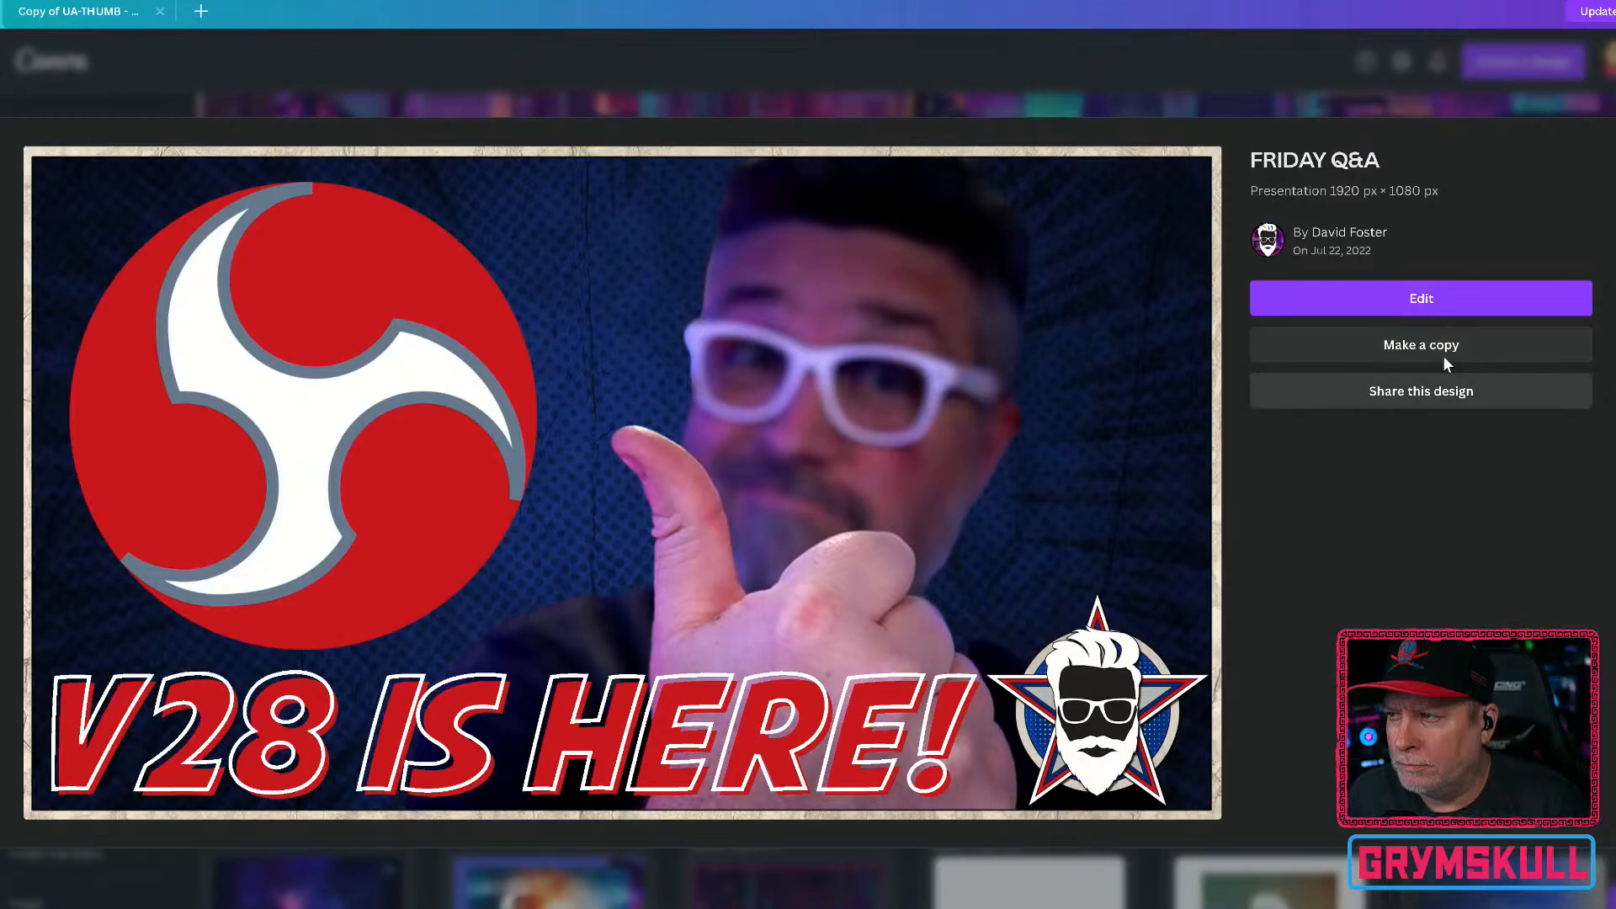
pyautogui.click(1451, 301)
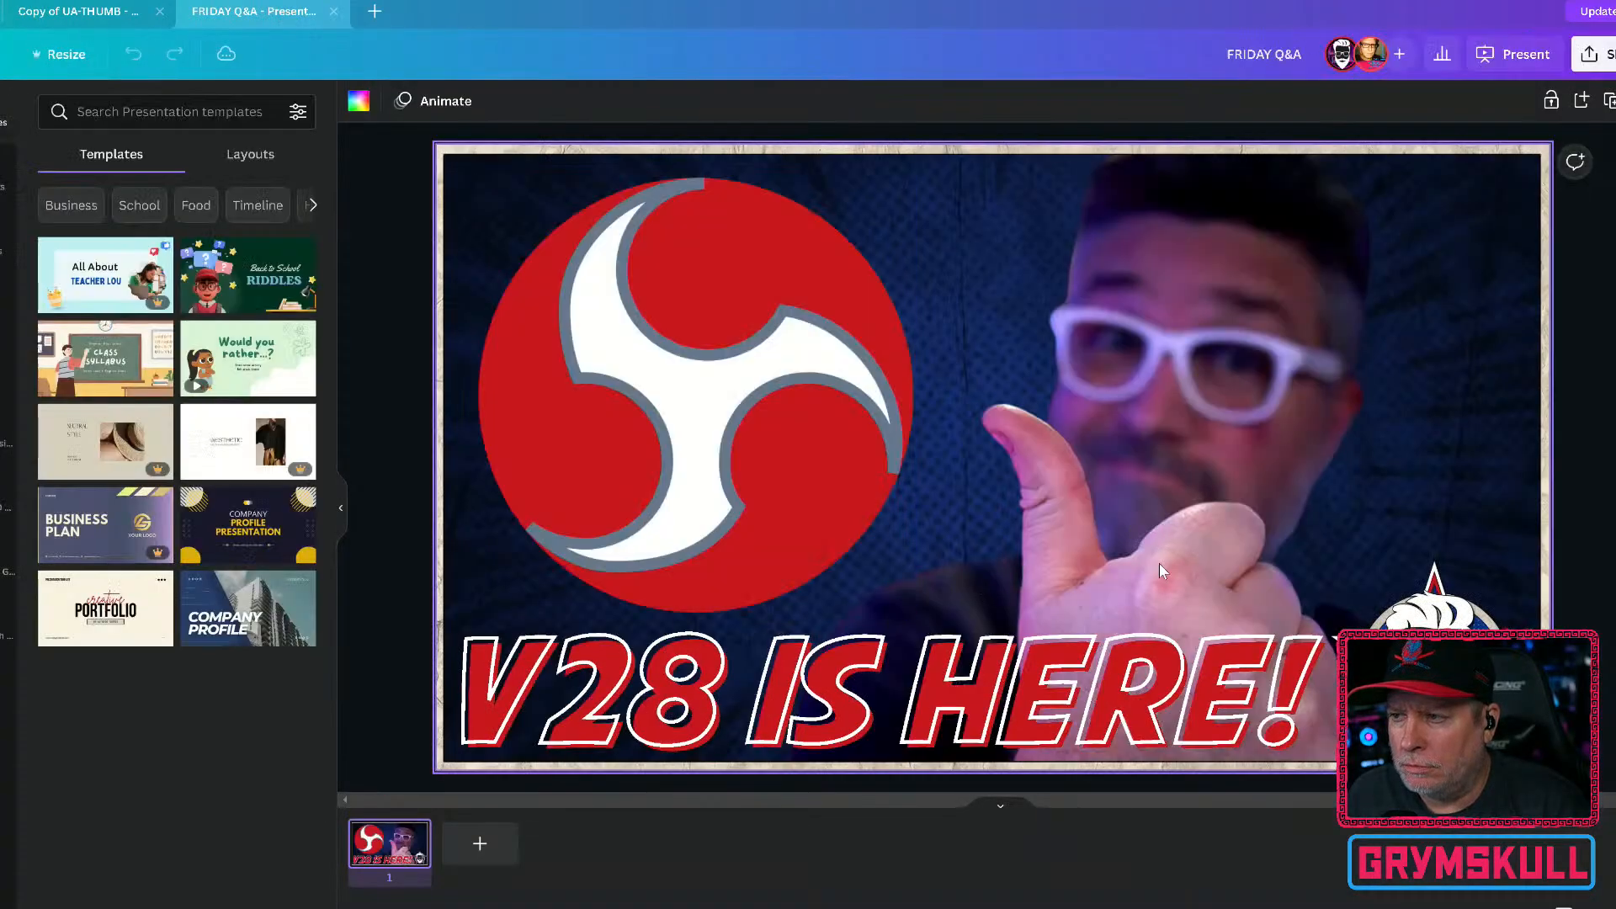
# Step: Delete the dark blue background from the FRIDAY Q&A design and undo the accidental shift of the frame
pyautogui.moveTo(1183, 588)
pyautogui.mouseDown()
pyautogui.moveTo(1200, 535)
pyautogui.moveTo(1166, 612)
pyautogui.moveTo(1223, 531)
pyautogui.moveTo(1192, 594)
pyautogui.mouseUp()
pyautogui.click(1204, 604)
pyautogui.press('Delete')
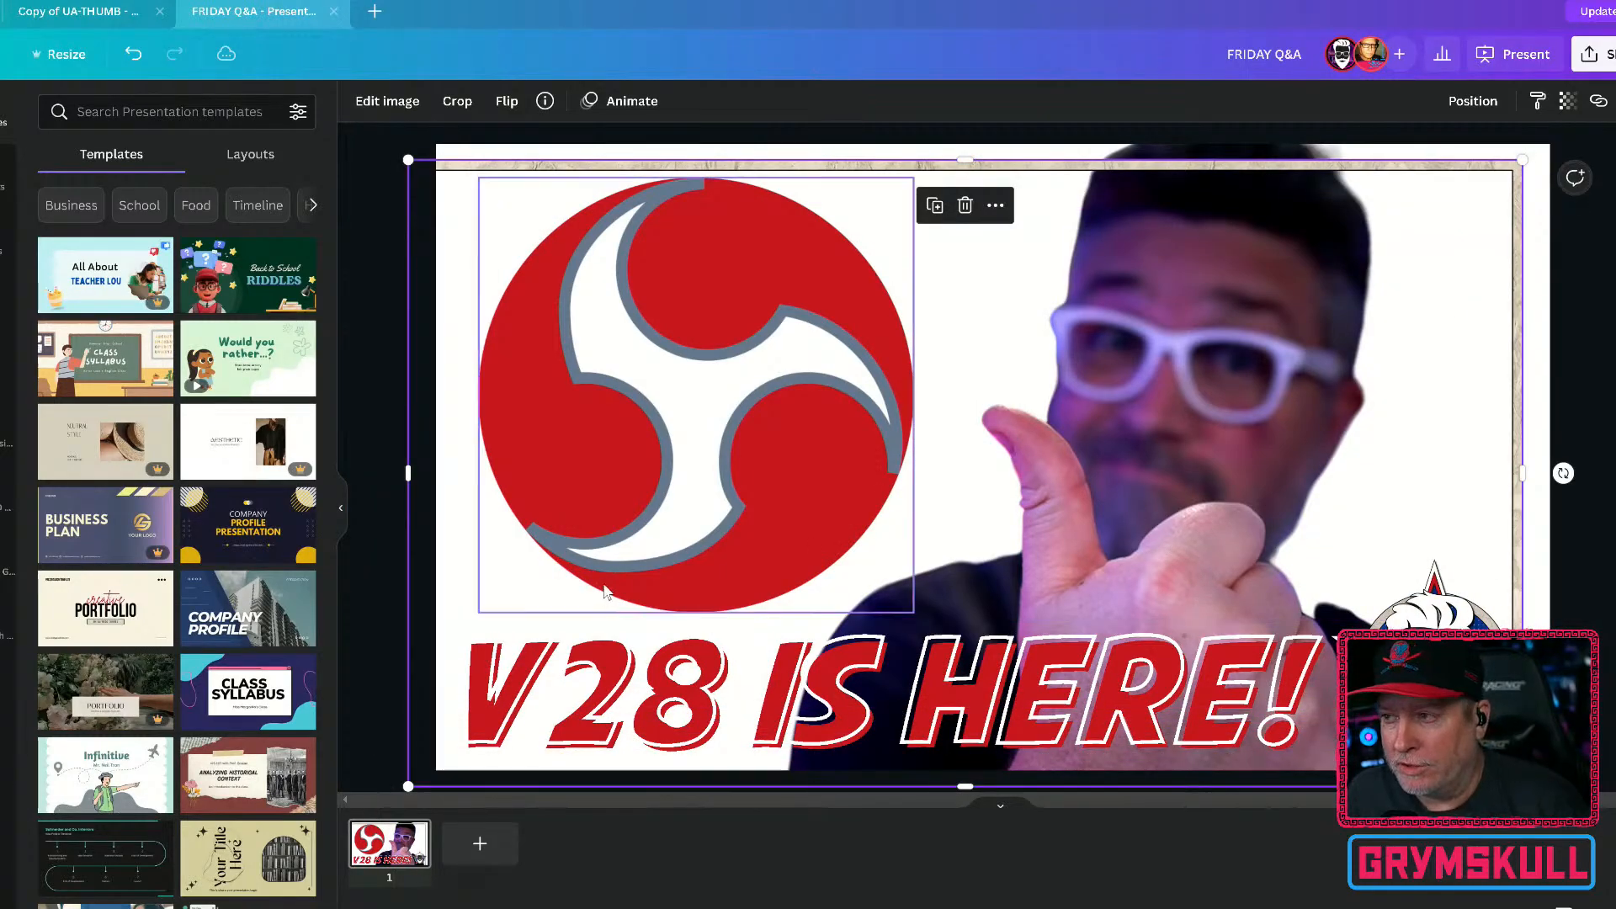
pyautogui.hotkey('ctrl', 'z')
pyautogui.hotkey('ctrl', 'z')
pyautogui.hotkey('ctrl', 'z')
pyautogui.press('Delete')
# Step: Delete the red circular logo from the design, and restore the thumbs-up portrait cutout after removing it too
pyautogui.click(800, 443)
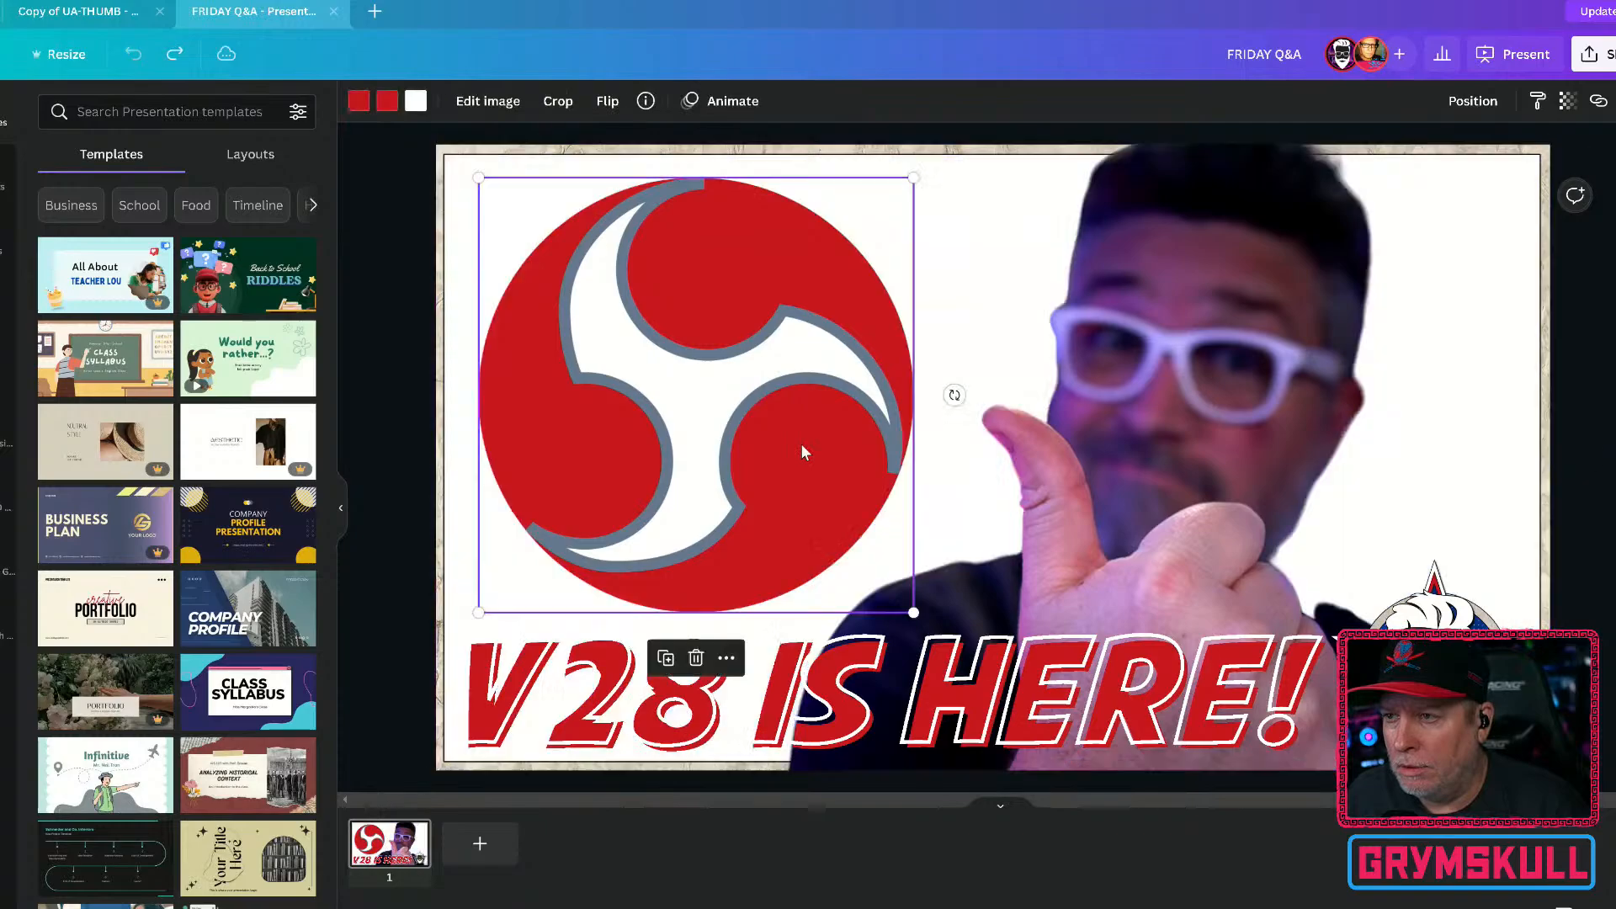
pyautogui.press('Delete')
pyautogui.click(1202, 304)
pyautogui.press('Delete')
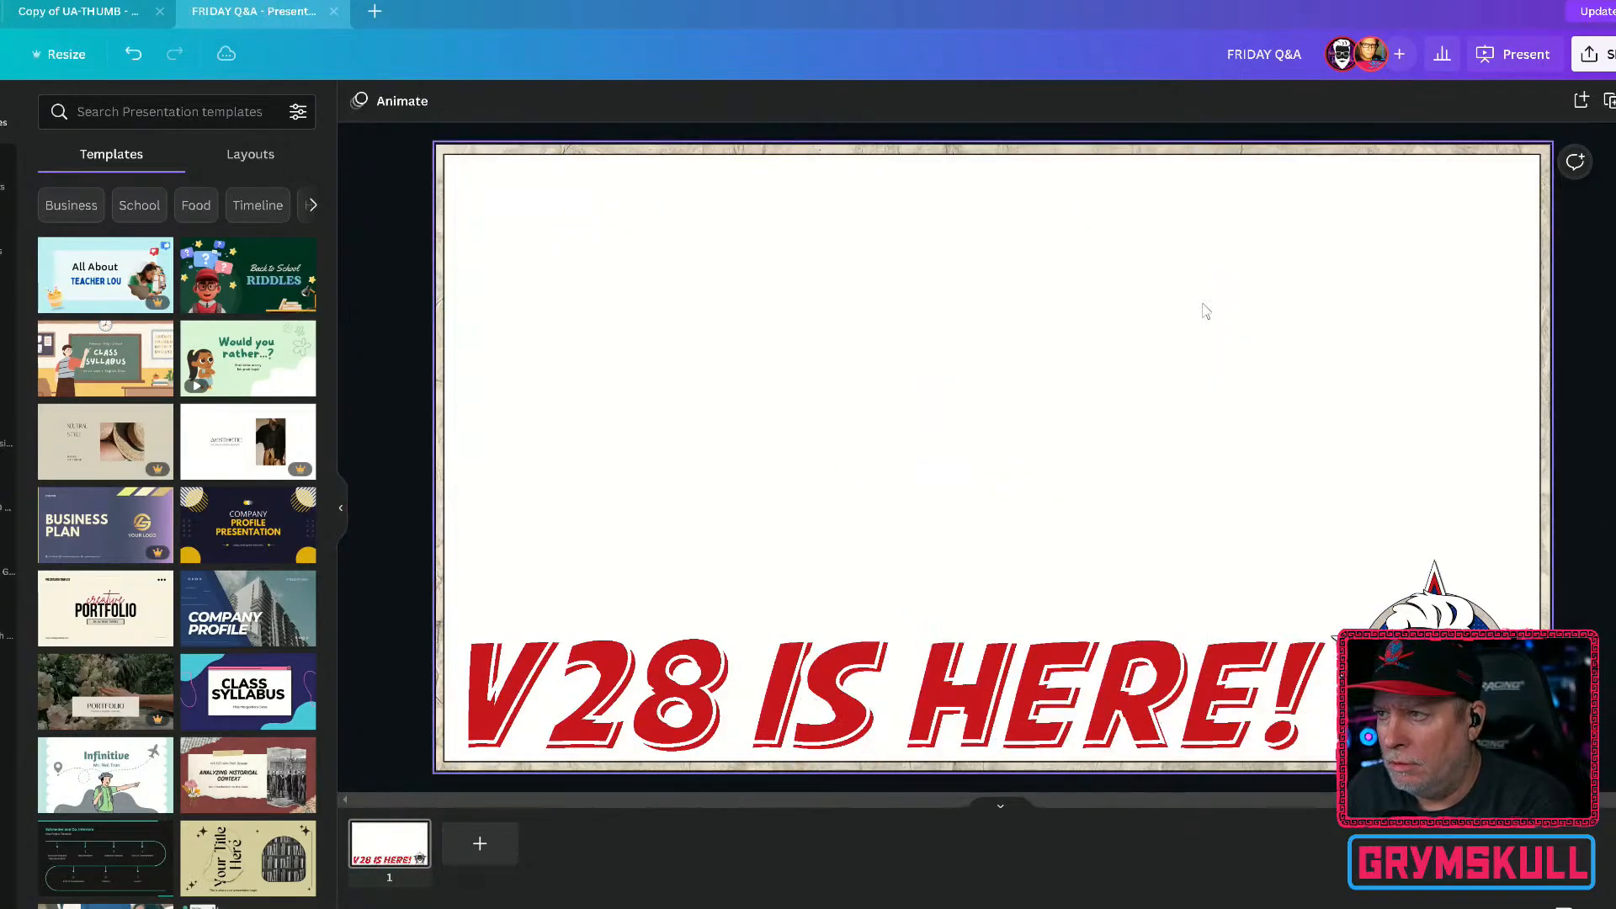
pyautogui.hotkey('ctrl', 'z')
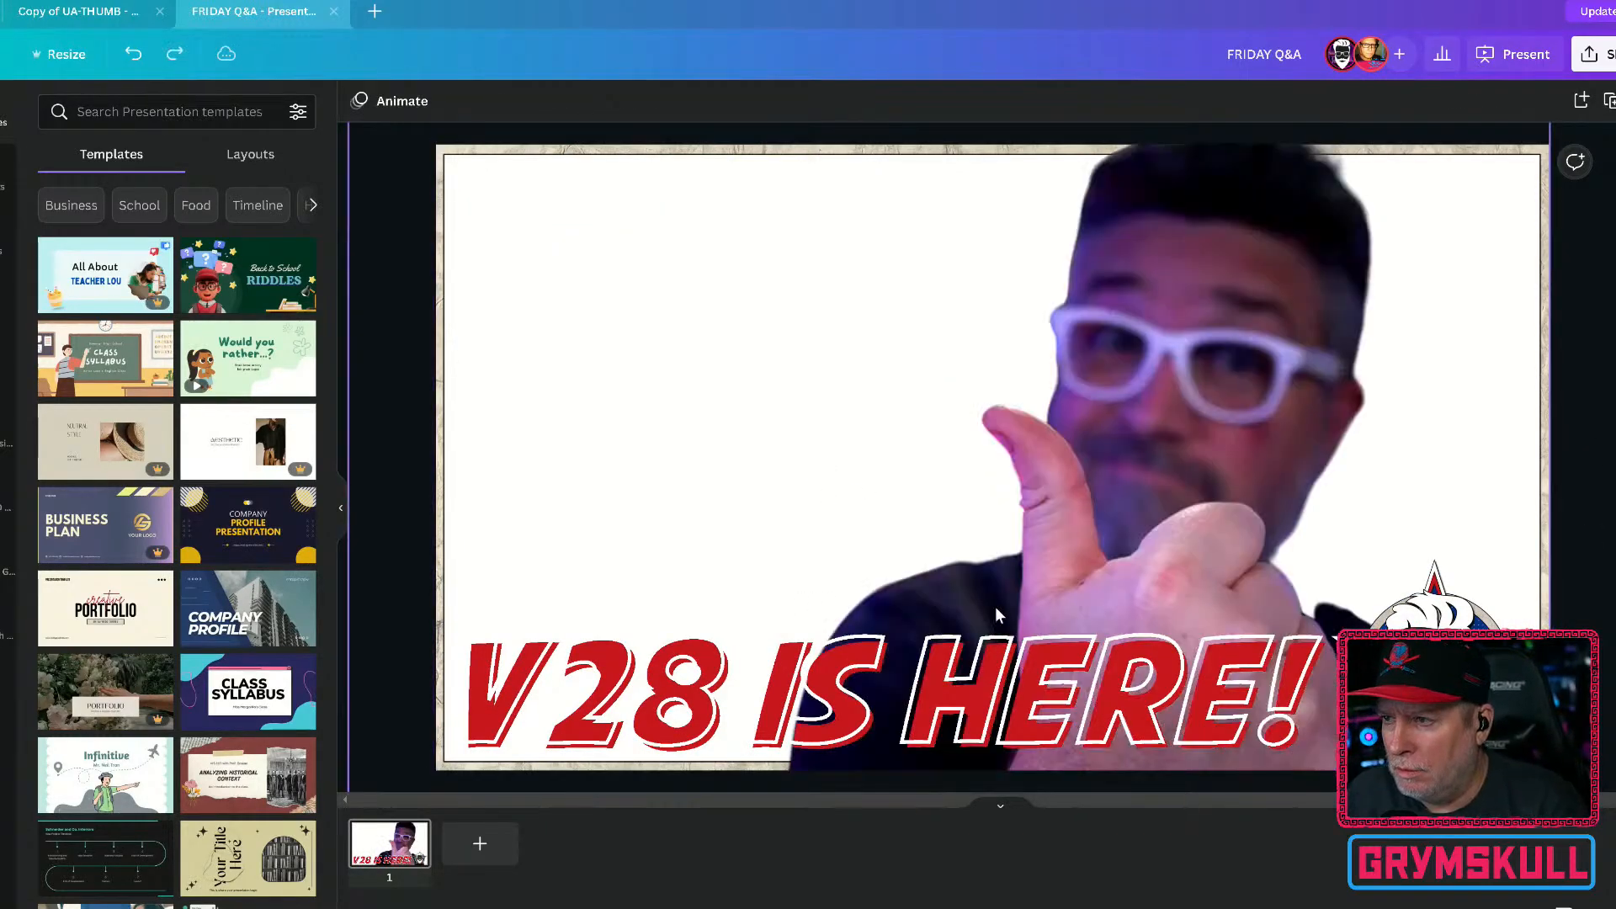
# Step: Reposition the thumbs-up portrait cutout slightly higher and further left on the page
pyautogui.moveTo(1131, 593); pyautogui.dragTo(1148, 518)
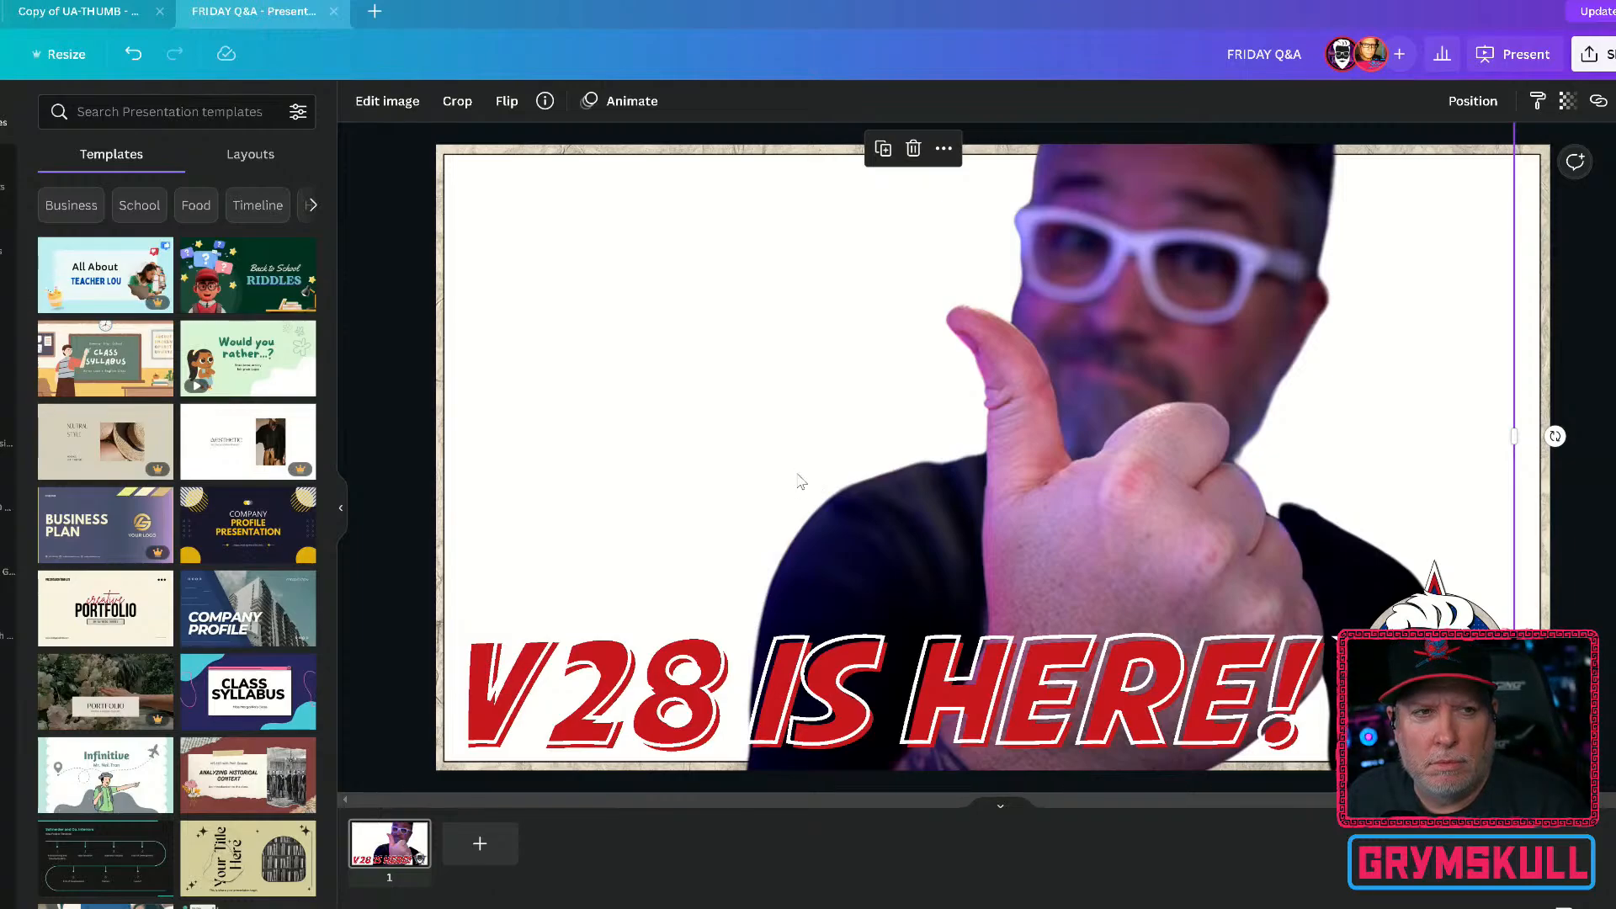
pyautogui.rightClick(1161, 532)
pyautogui.click(1131, 499)
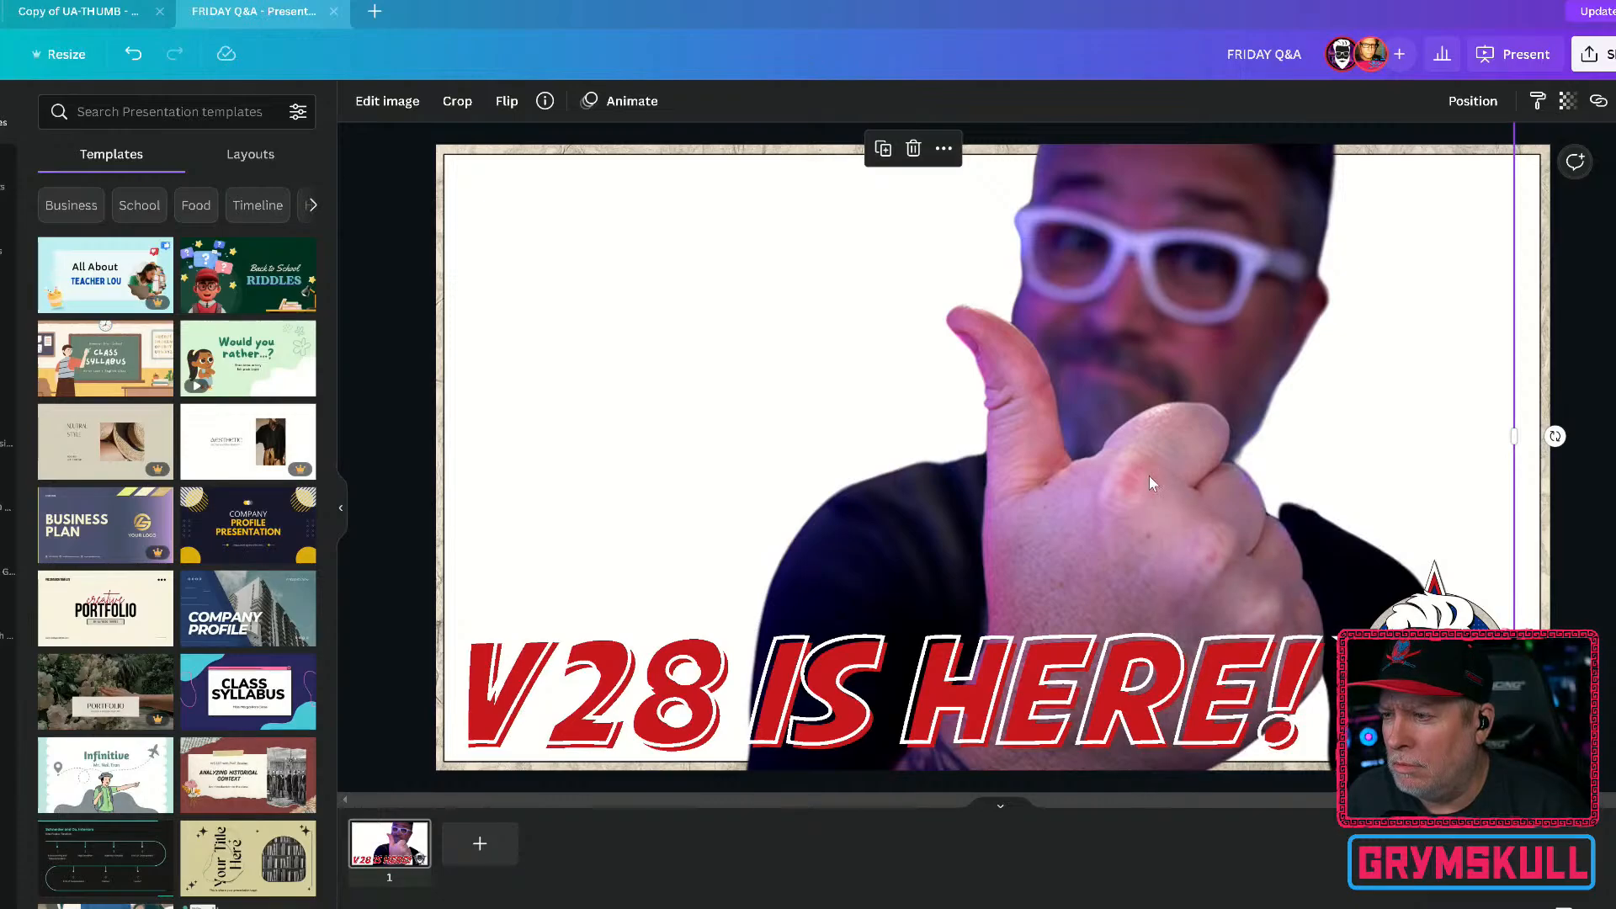
pyautogui.rightClick(1149, 478)
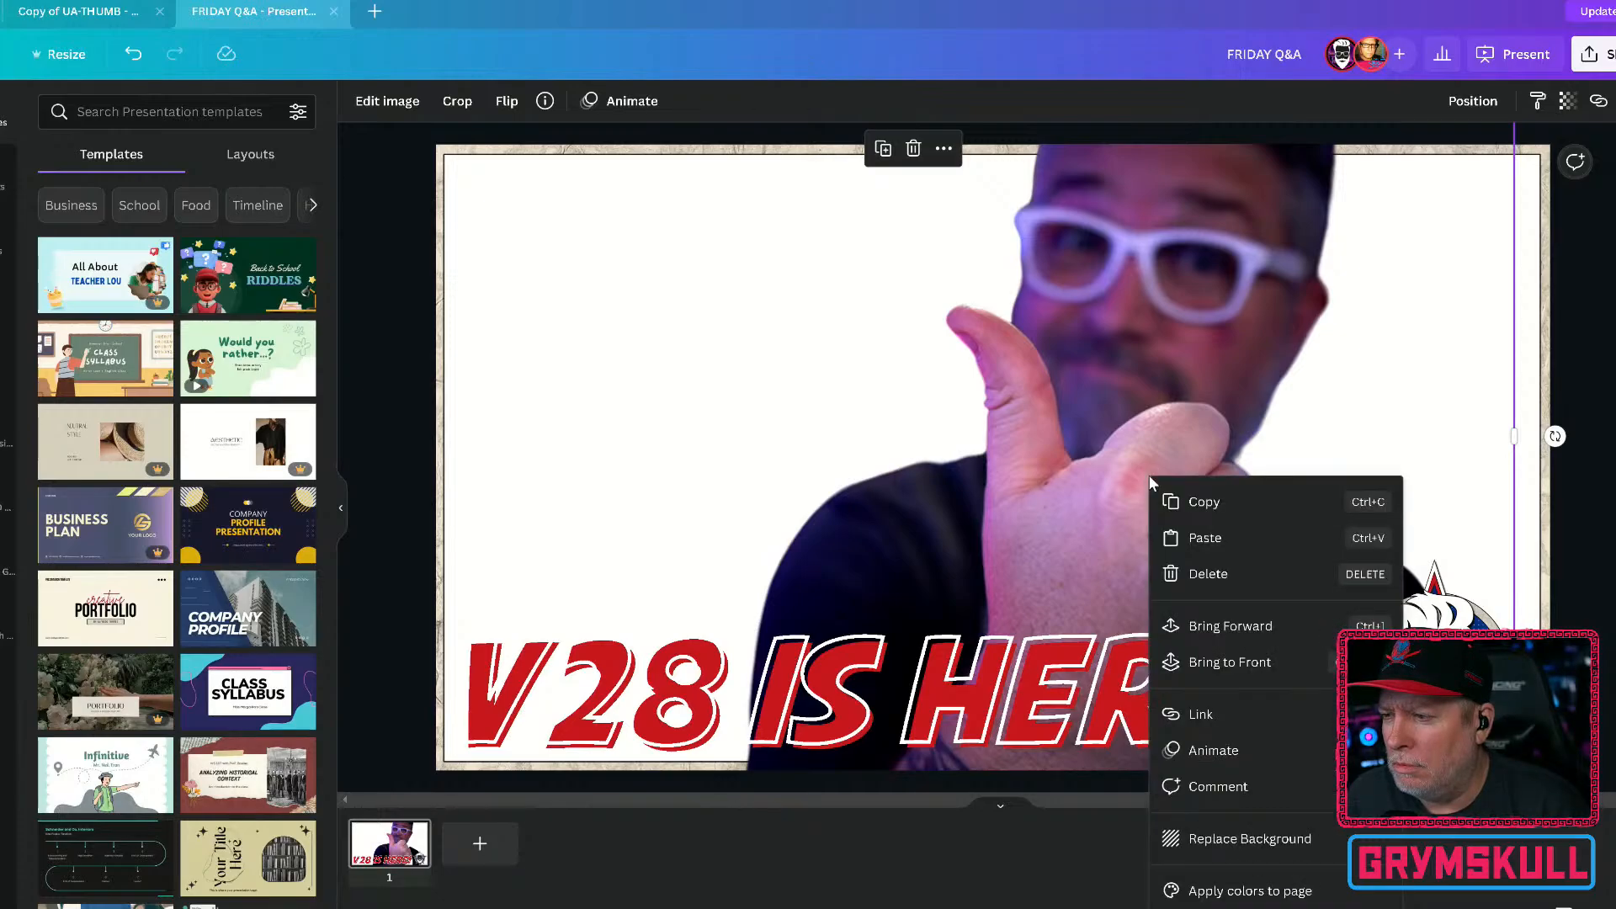
pyautogui.click(1054, 466)
pyautogui.moveTo(1048, 534); pyautogui.dragTo(1136, 547)
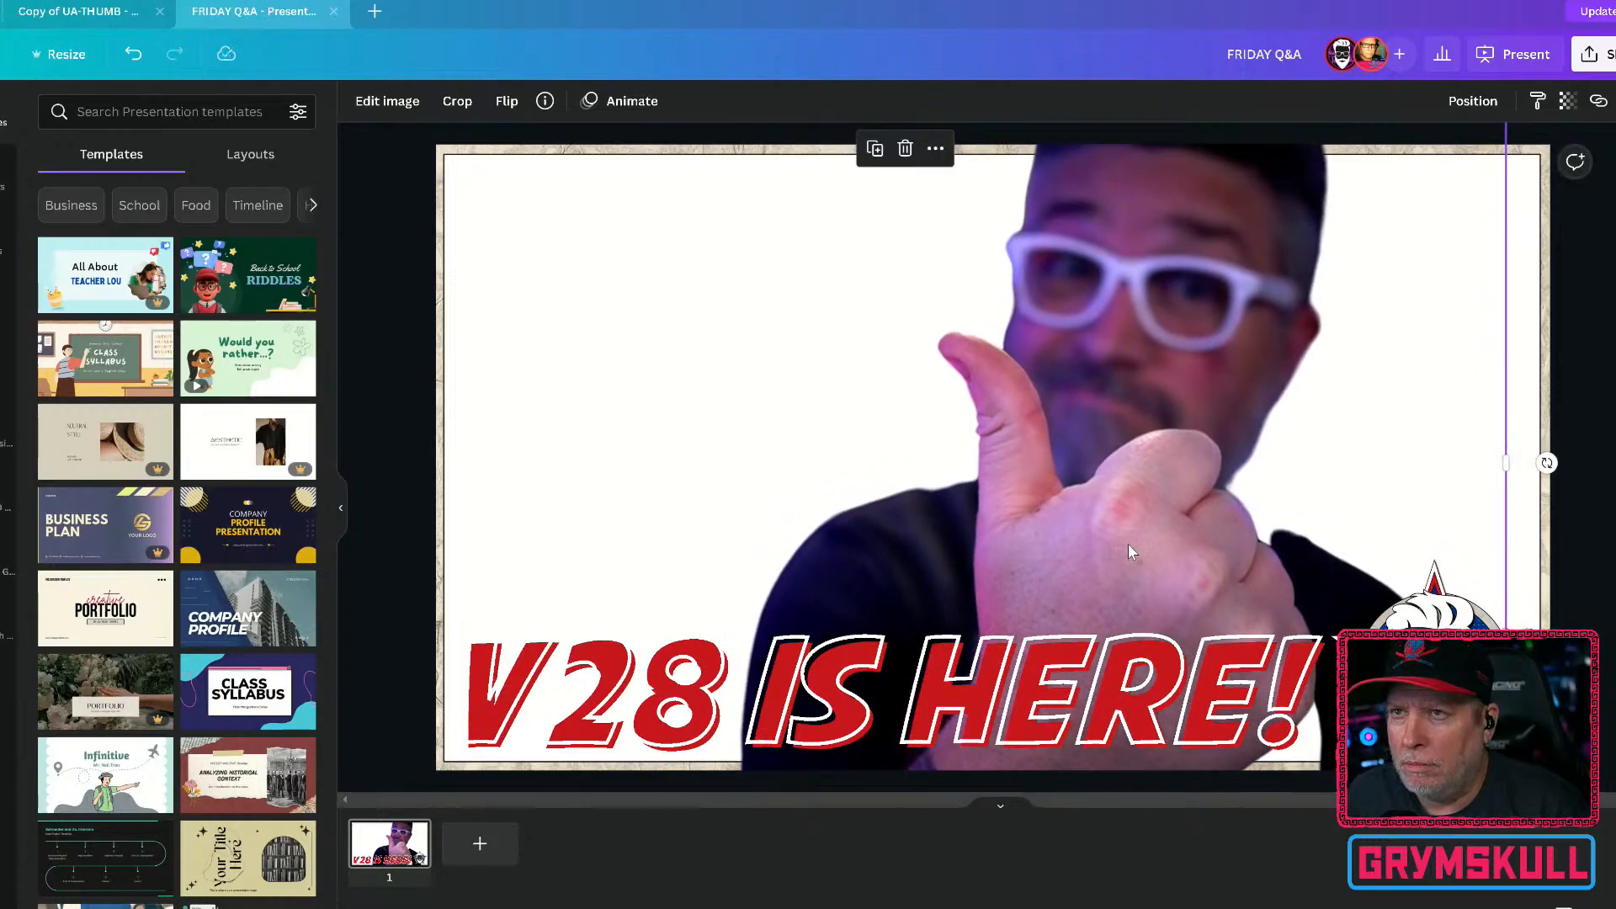
pyautogui.moveTo(1121, 564); pyautogui.dragTo(1033, 522)
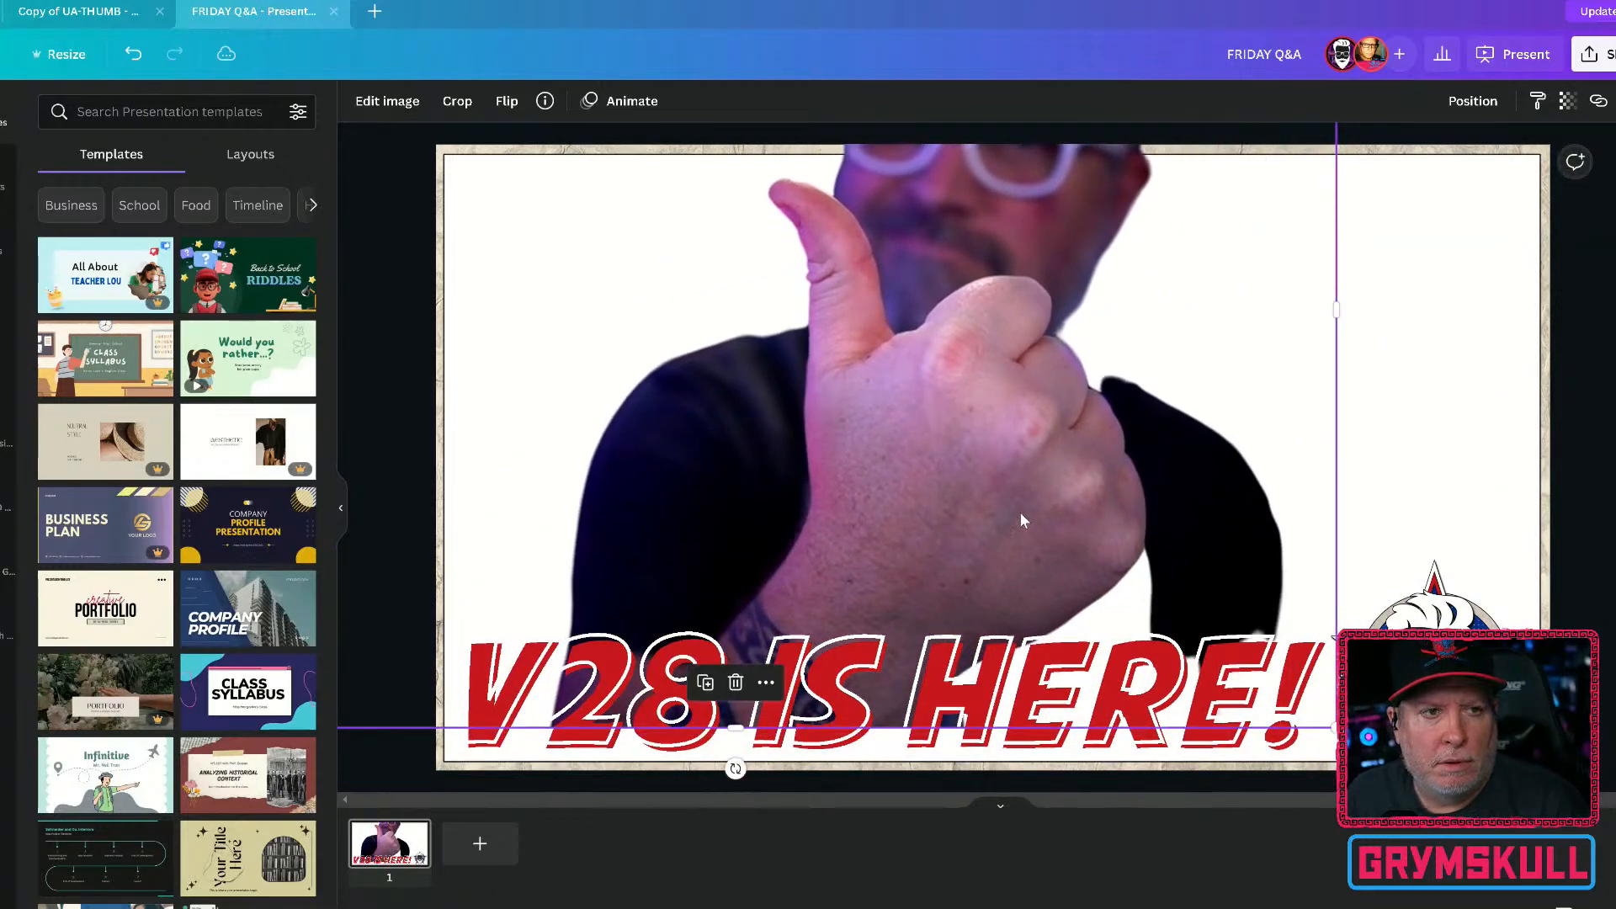
pyautogui.moveTo(1020, 526); pyautogui.dragTo(1190, 596)
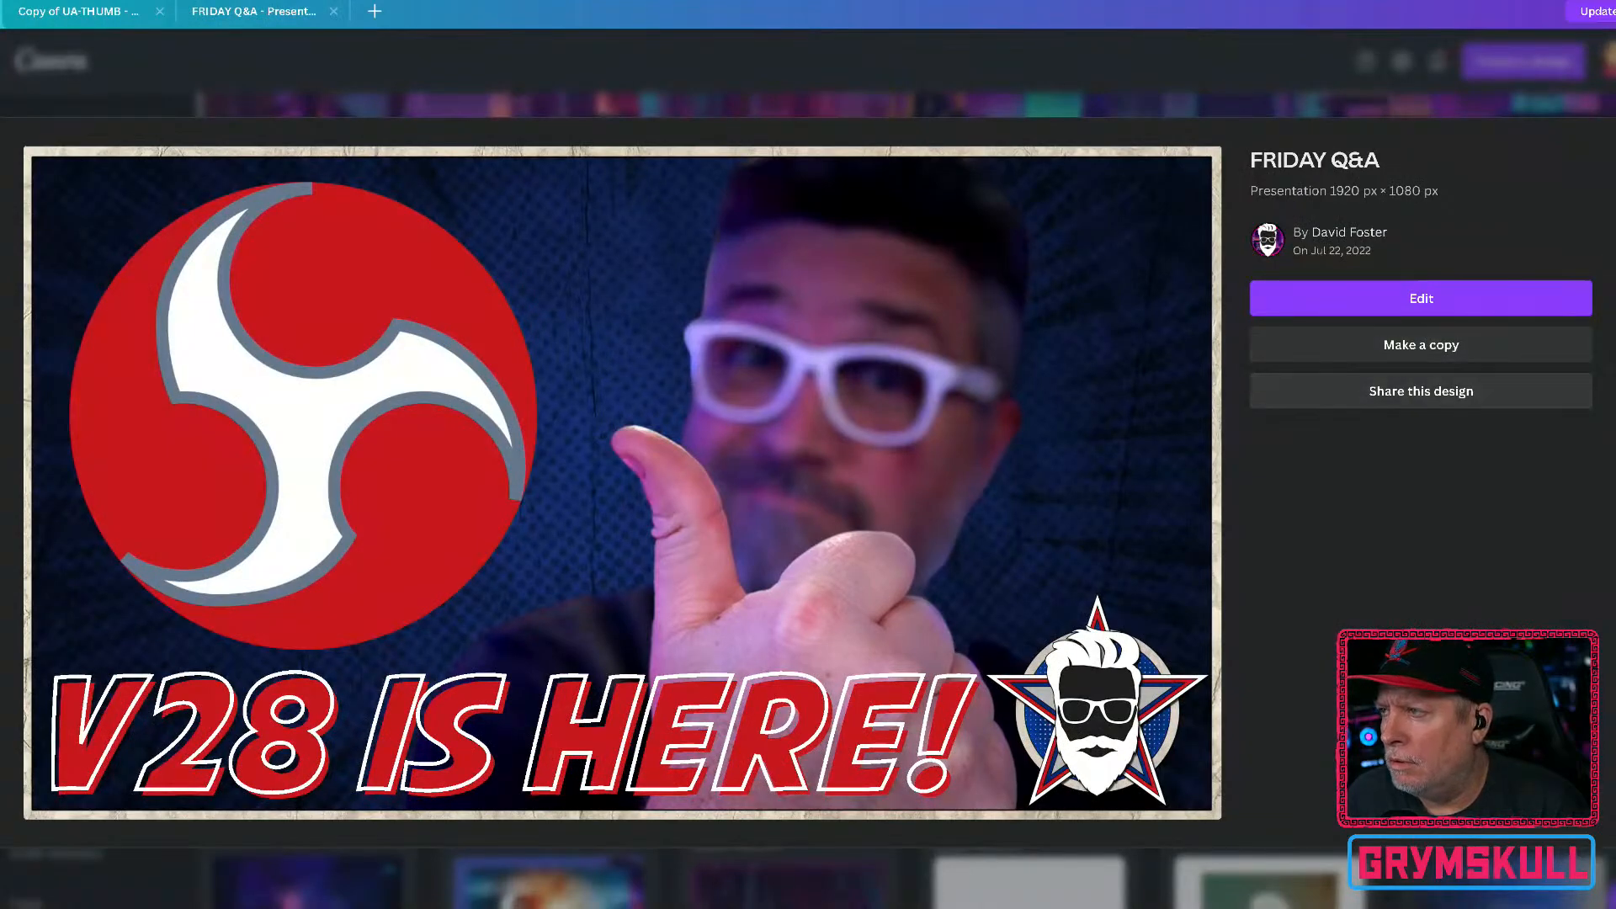
# Step: Look through the team's UA-THUMB brand template, its shared folders and the general template gallery
pyautogui.press('Escape')
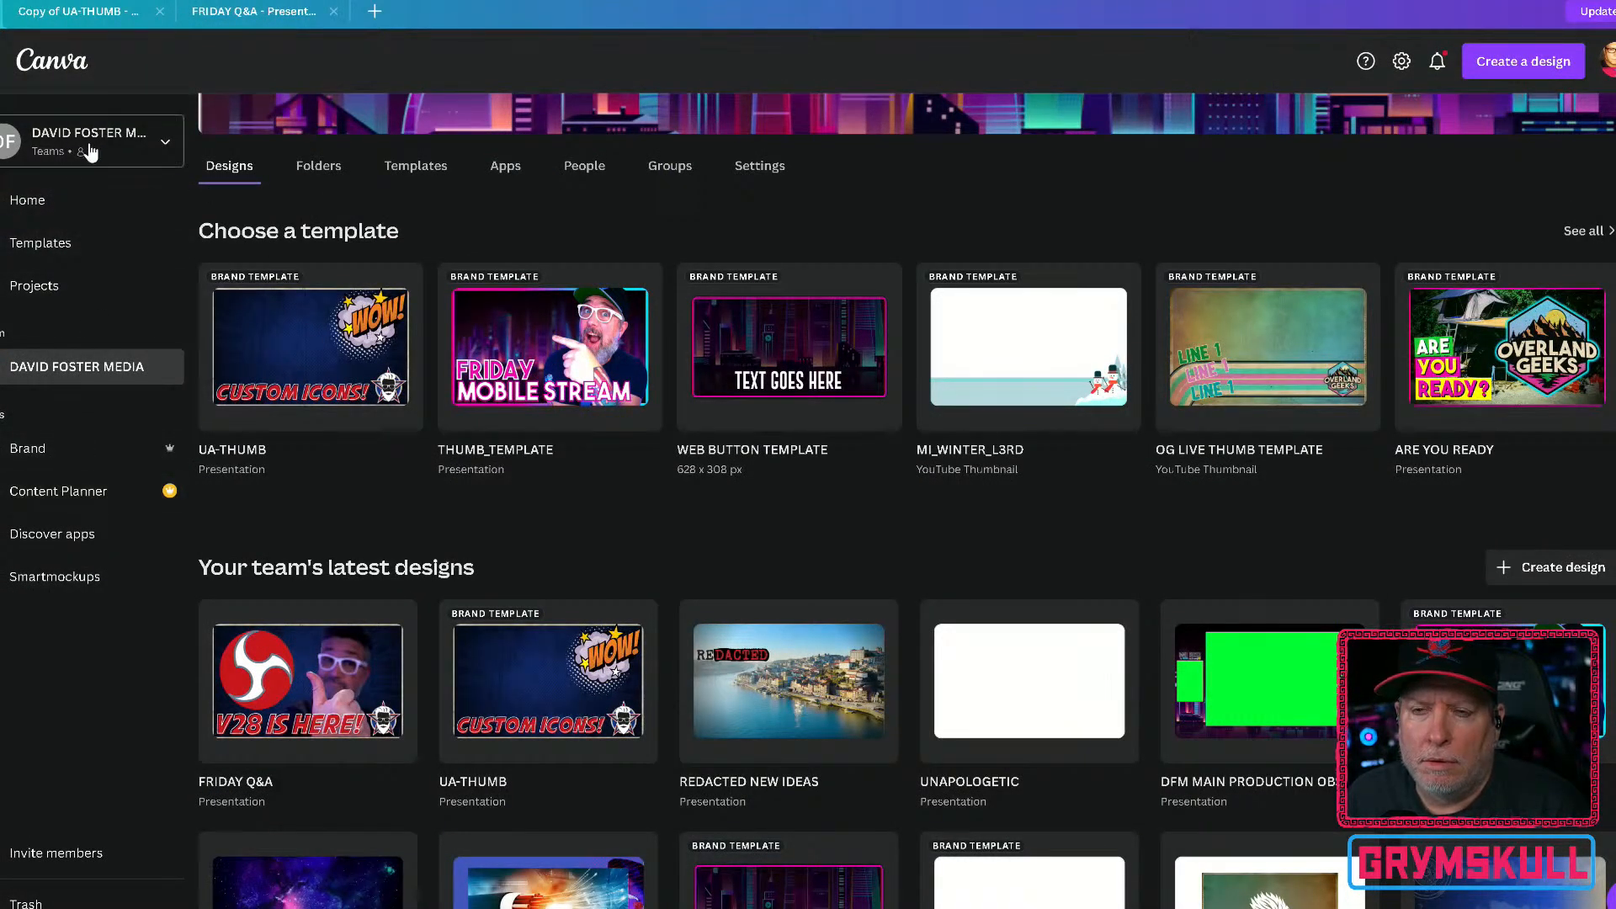
pyautogui.click(281, 321)
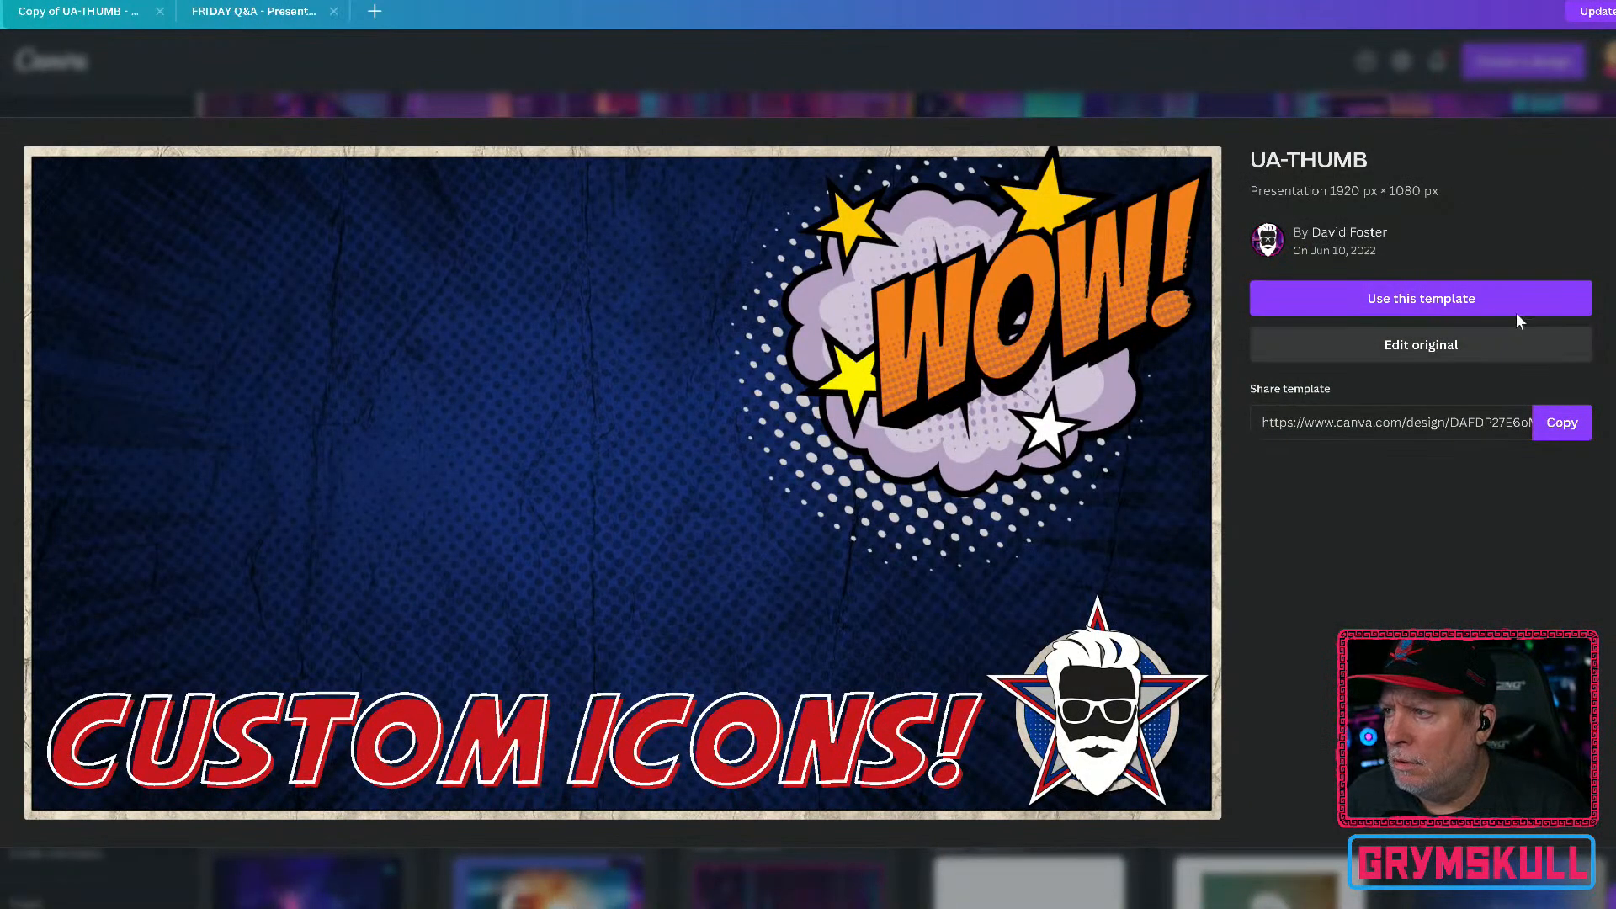
pyautogui.press('Escape')
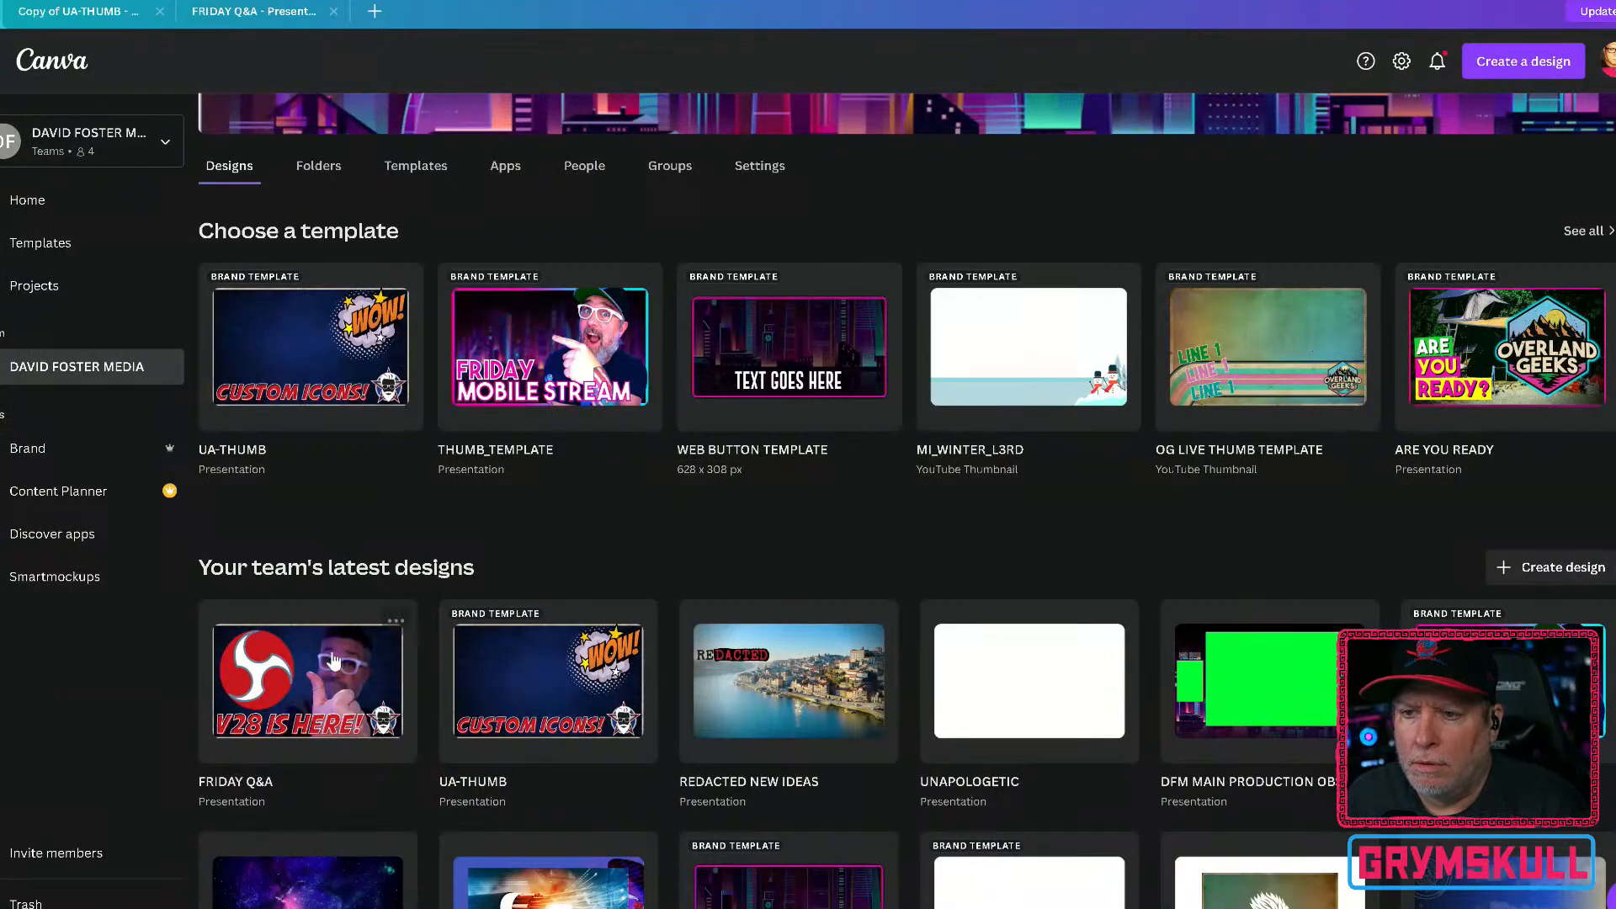
pyautogui.scroll(2, 351, 521)
pyautogui.scroll(2, 350, 517)
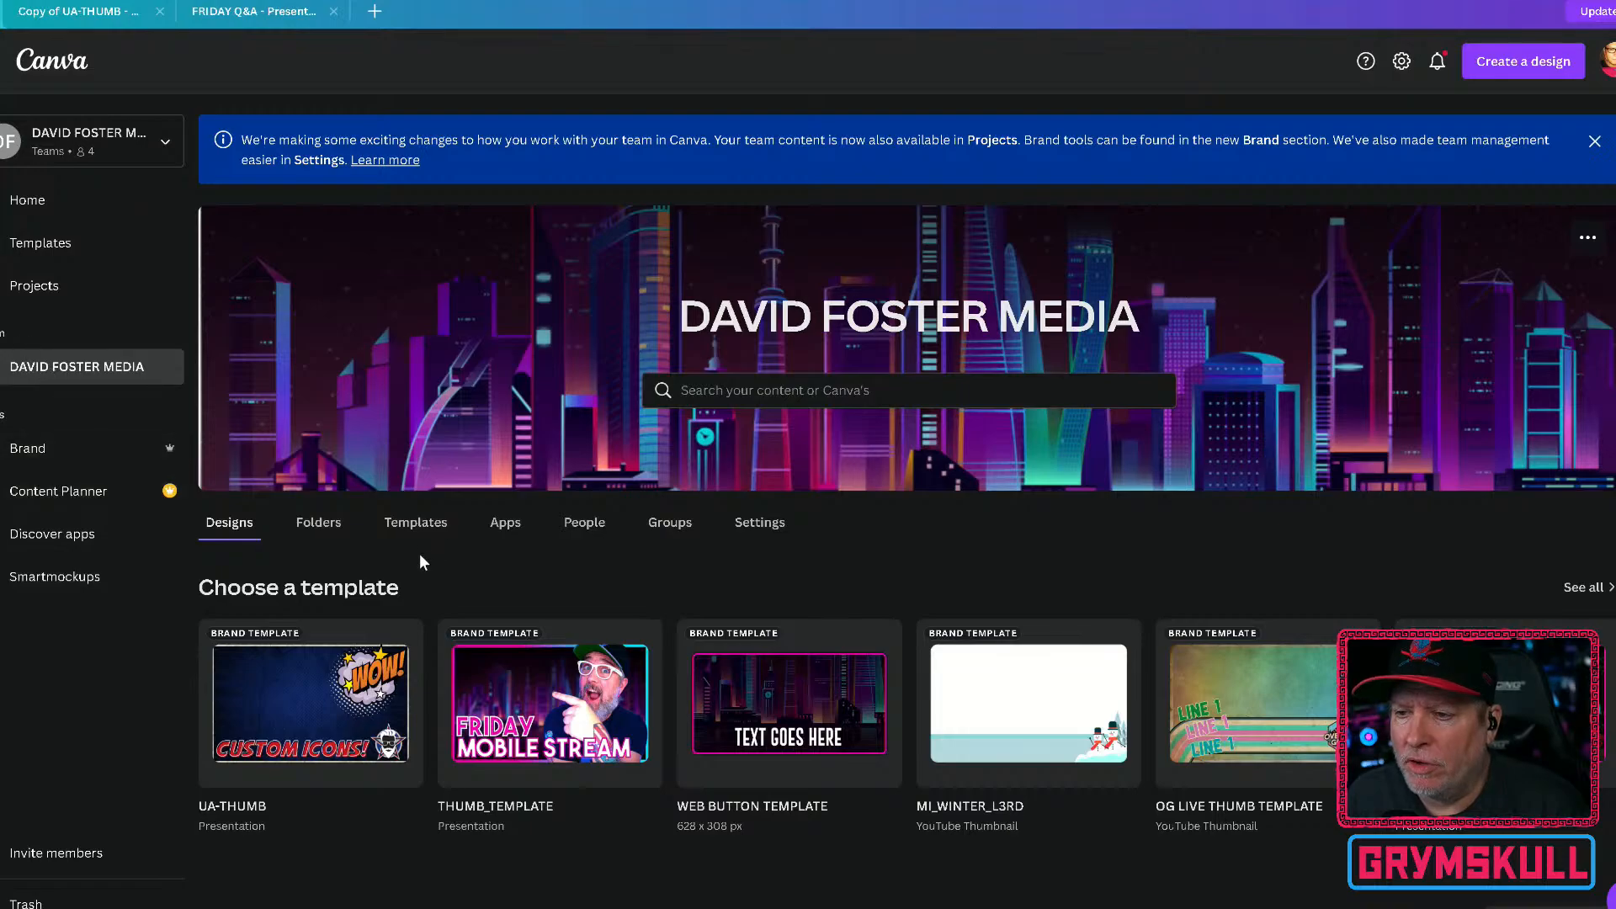
pyautogui.click(318, 528)
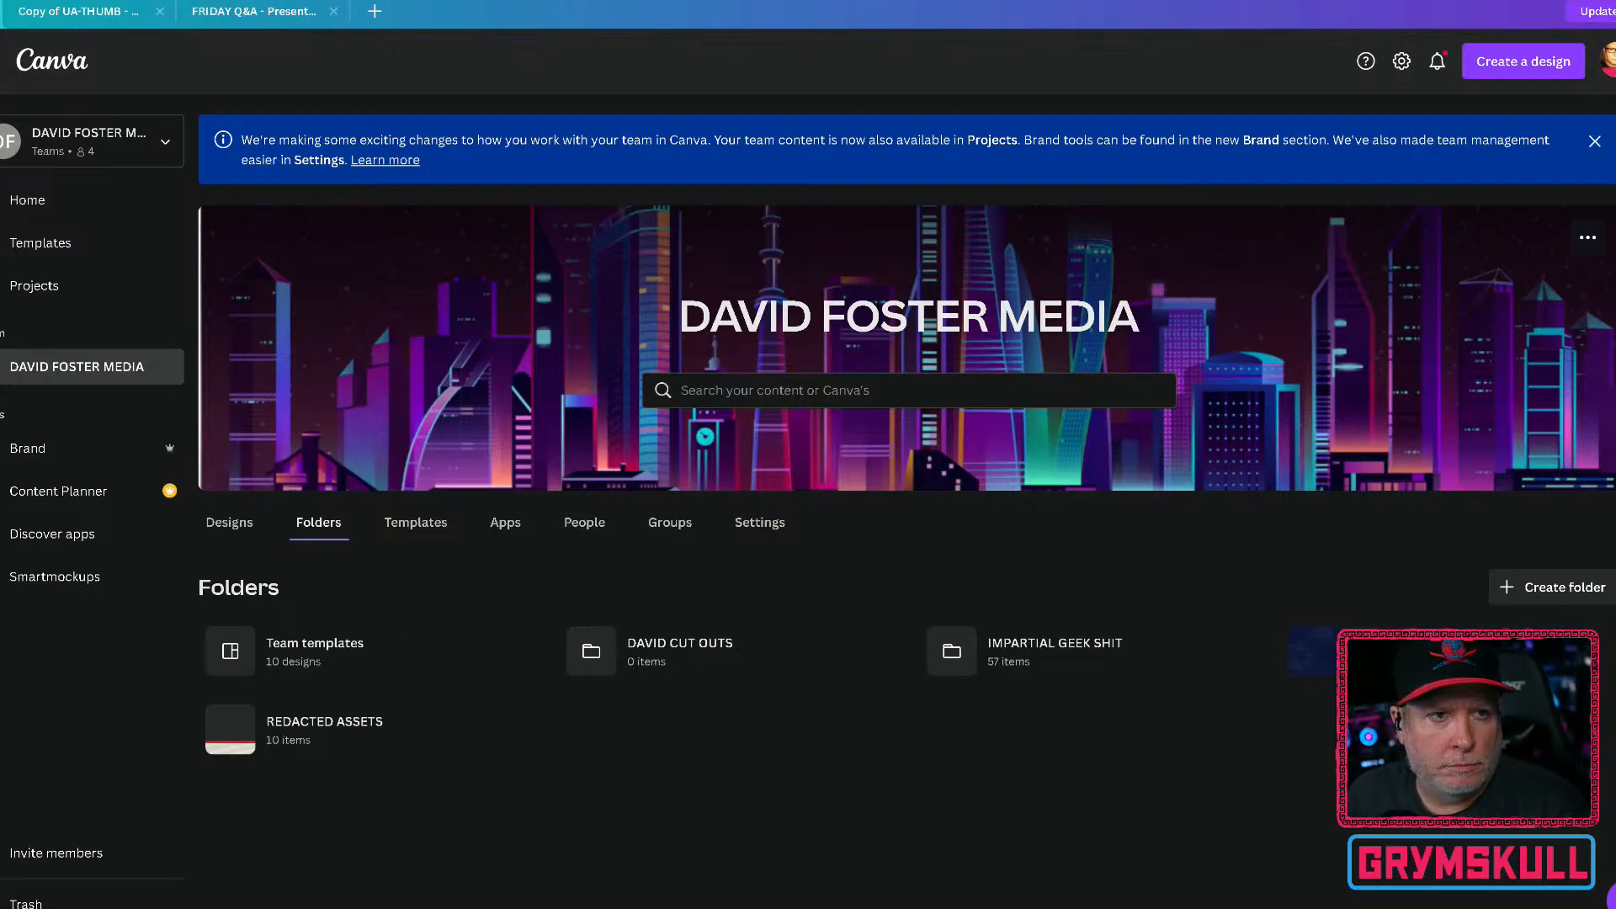
pyautogui.click(29, 202)
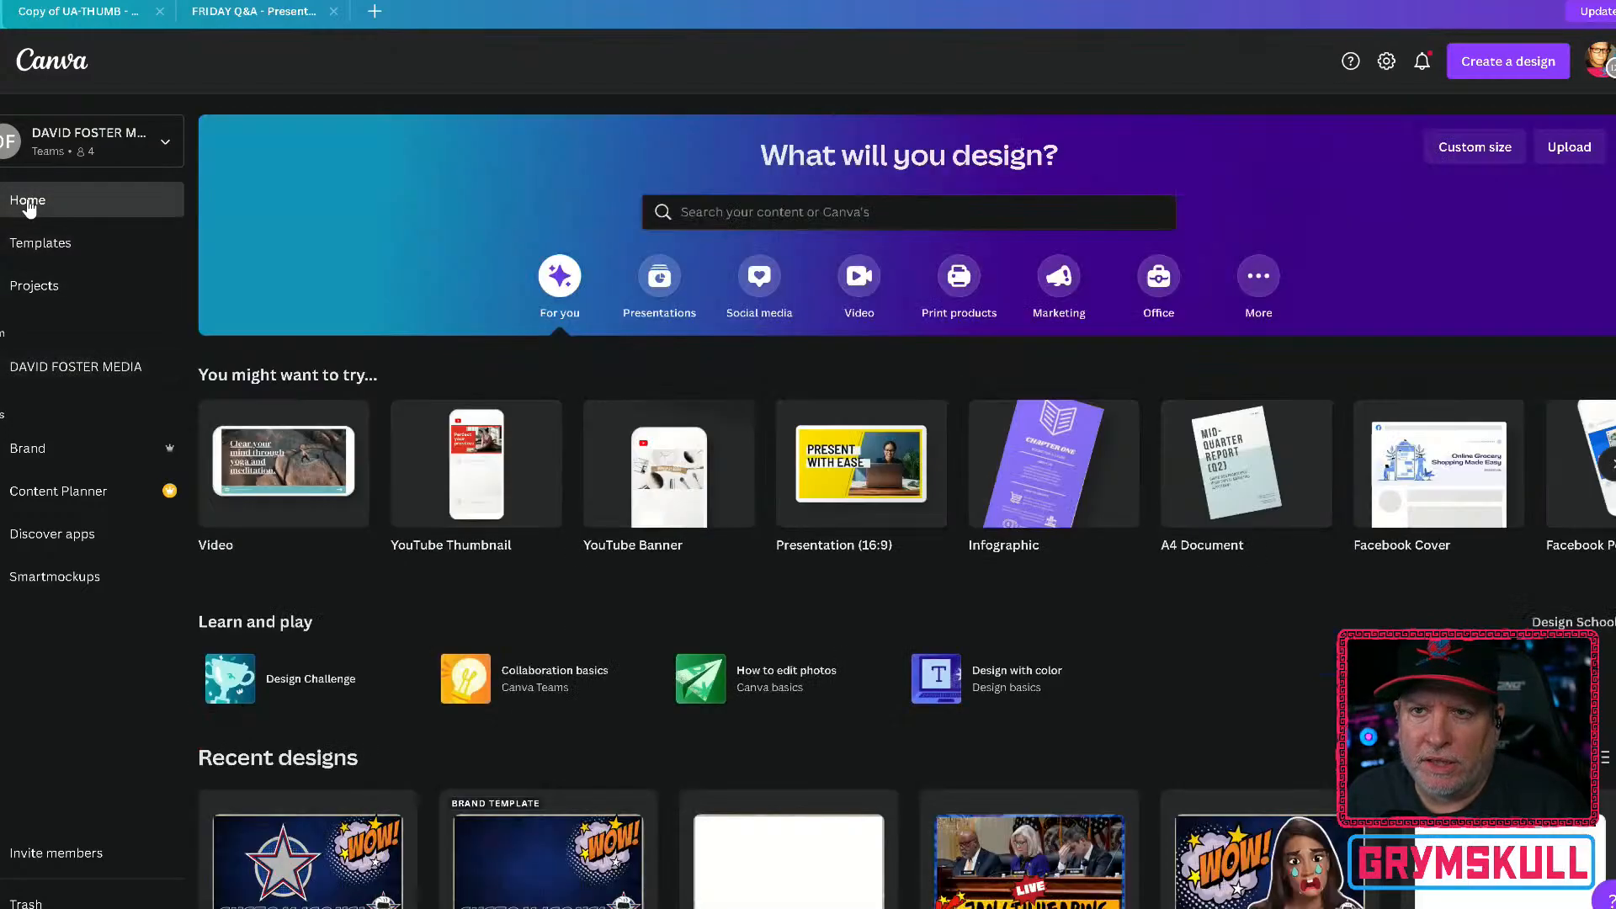
pyautogui.click(48, 249)
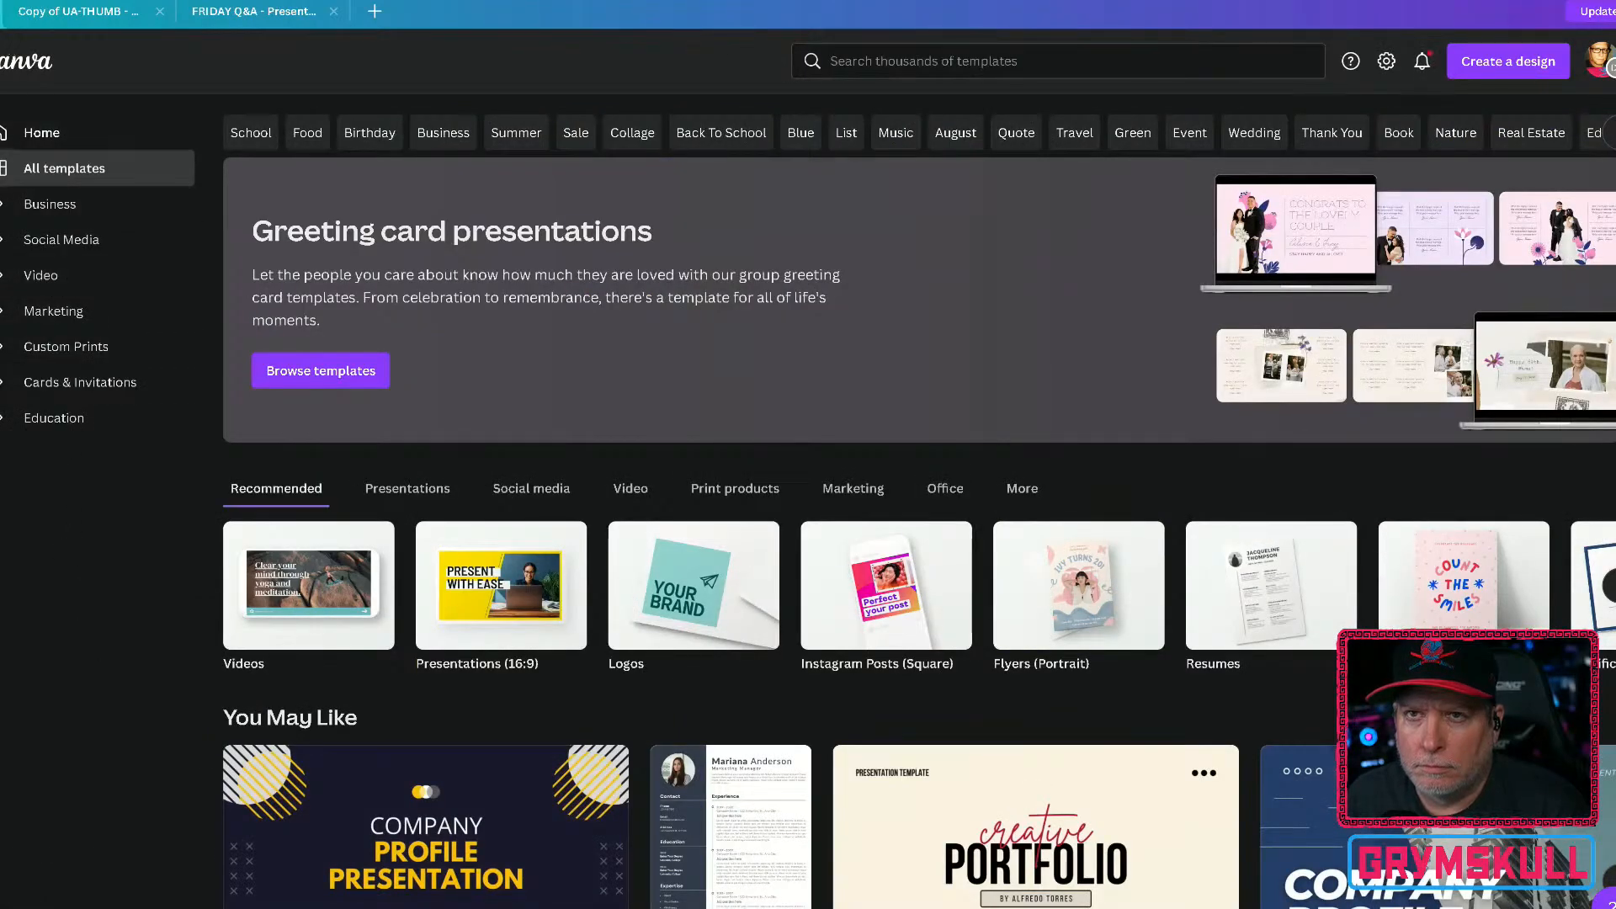
pyautogui.click(40, 133)
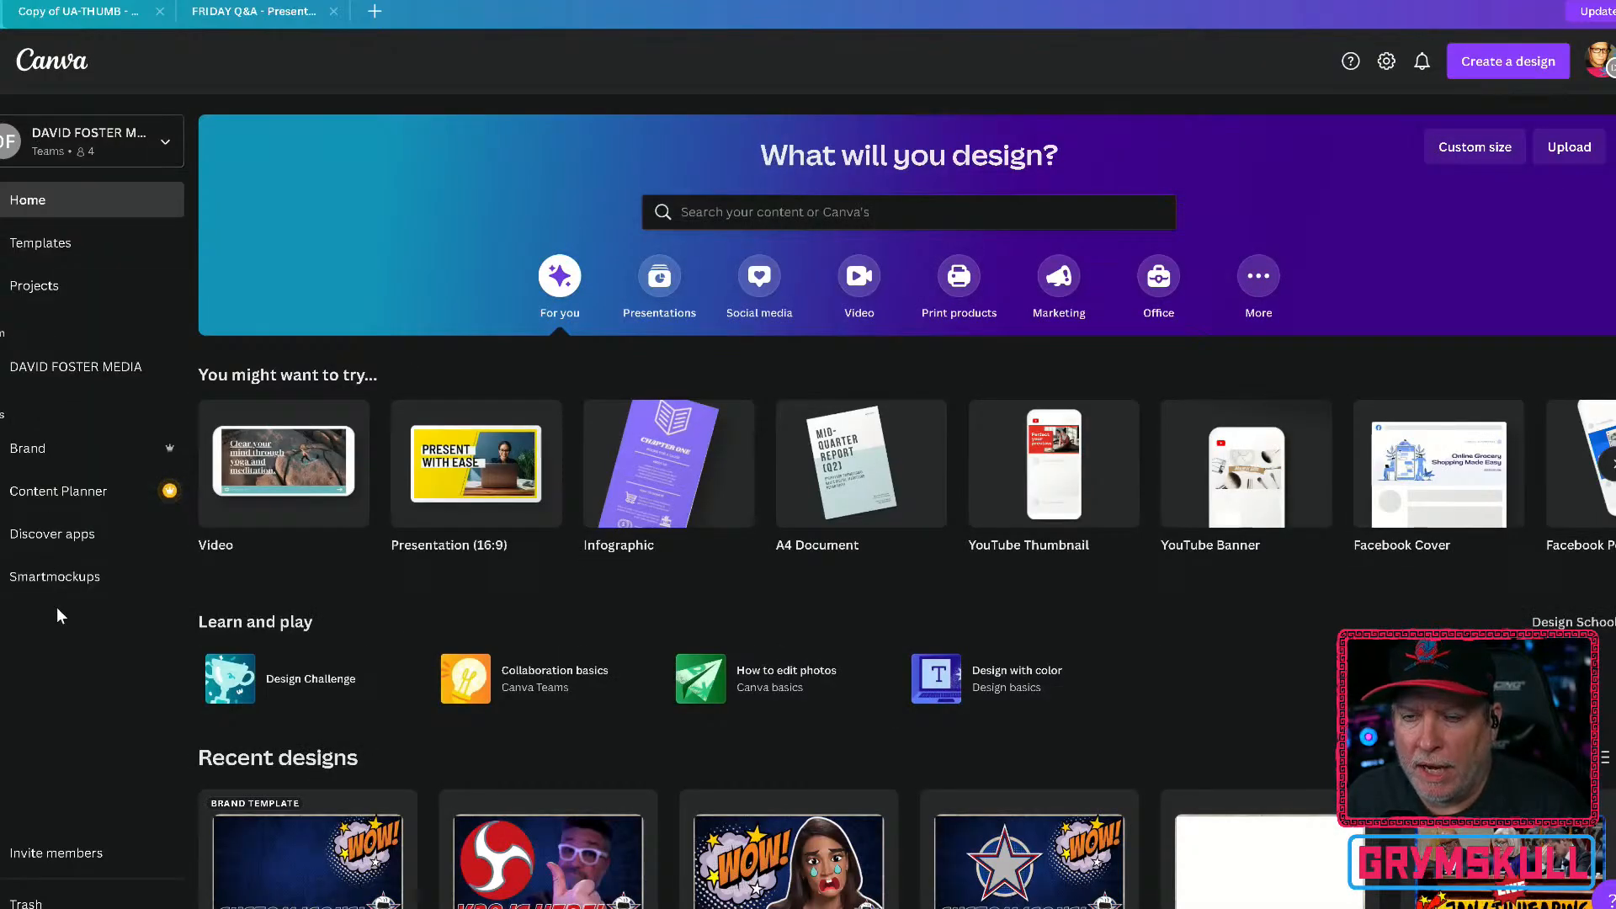
# Step: Reopen the FRIDAY Q&A design, delete its V28 IS HERE! headline, and undo that and all earlier edits to restore the original layout
pyautogui.scroll(-6, 380, 707)
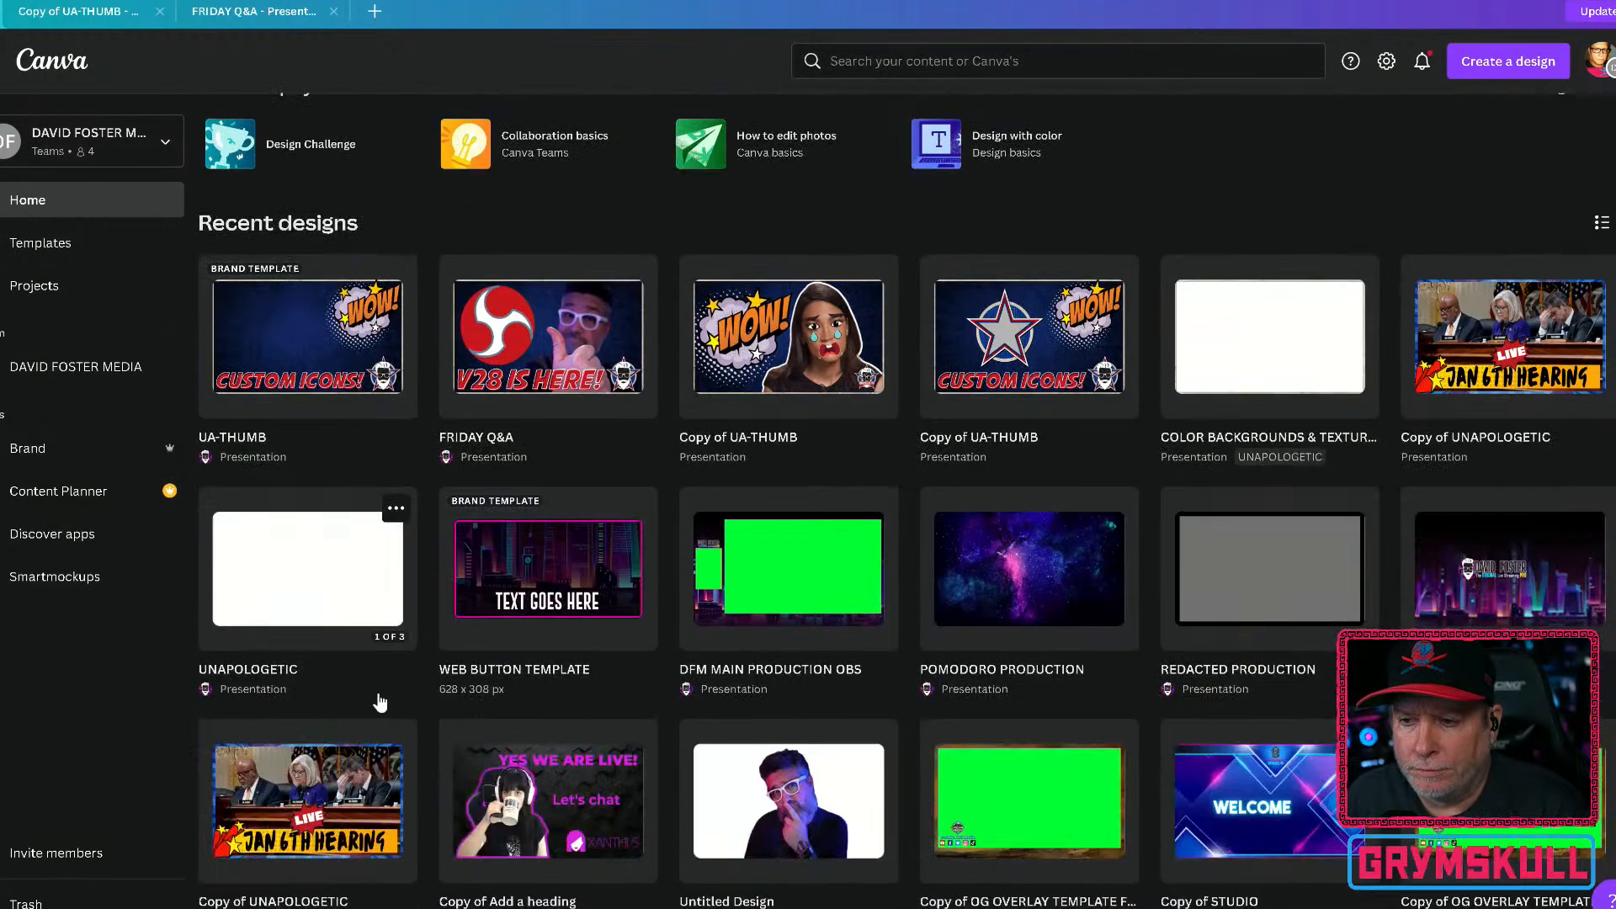
pyautogui.click(539, 341)
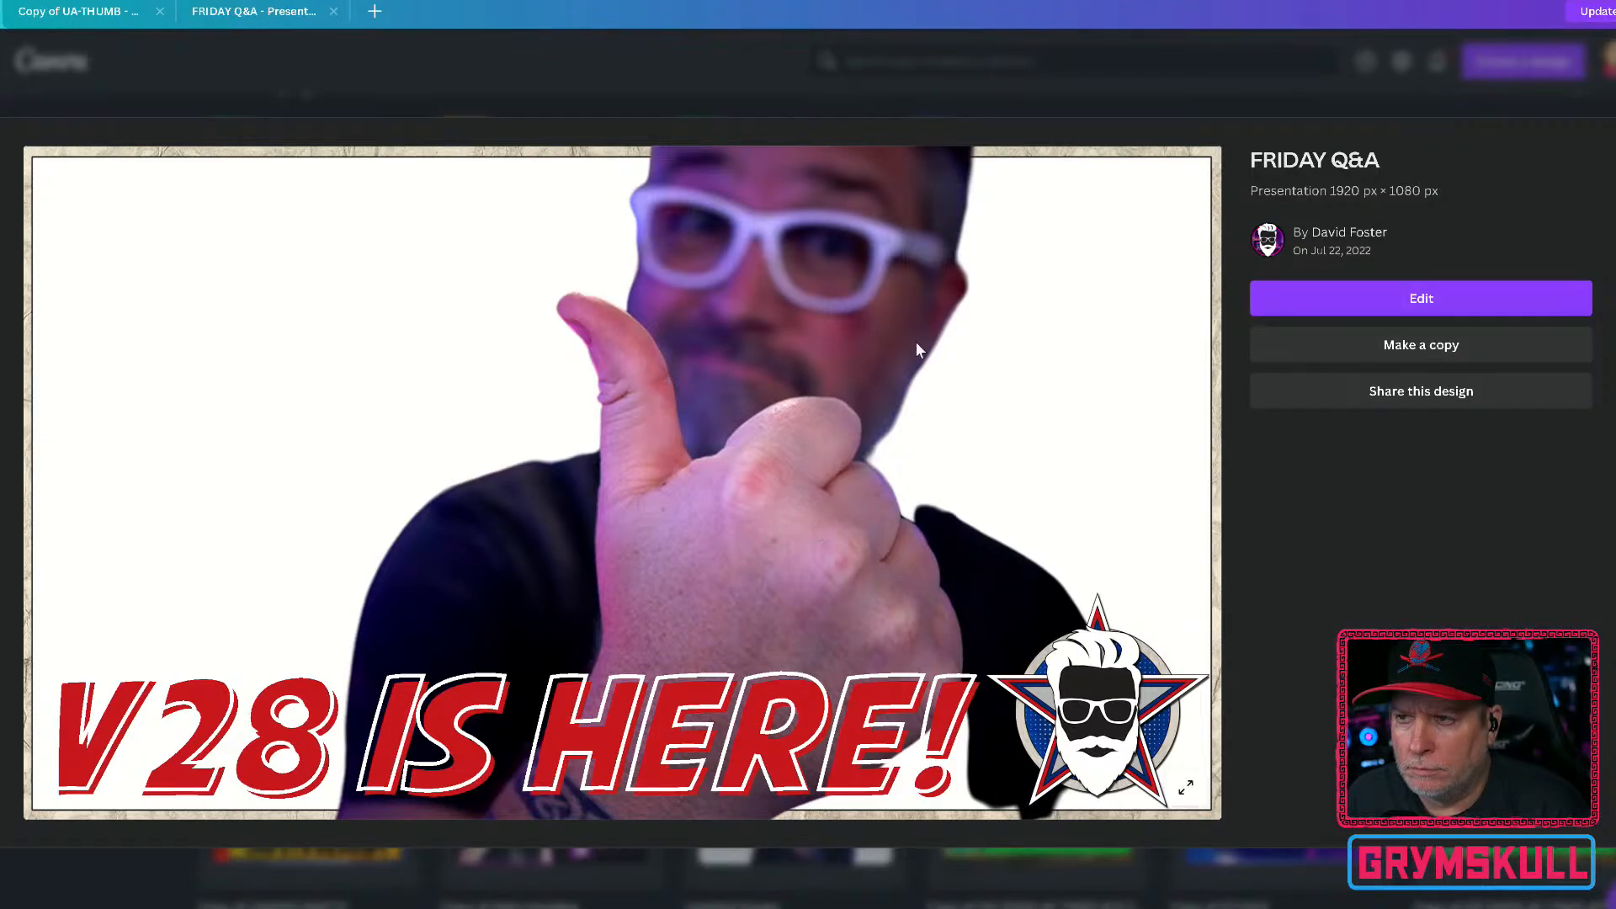
pyautogui.click(1404, 308)
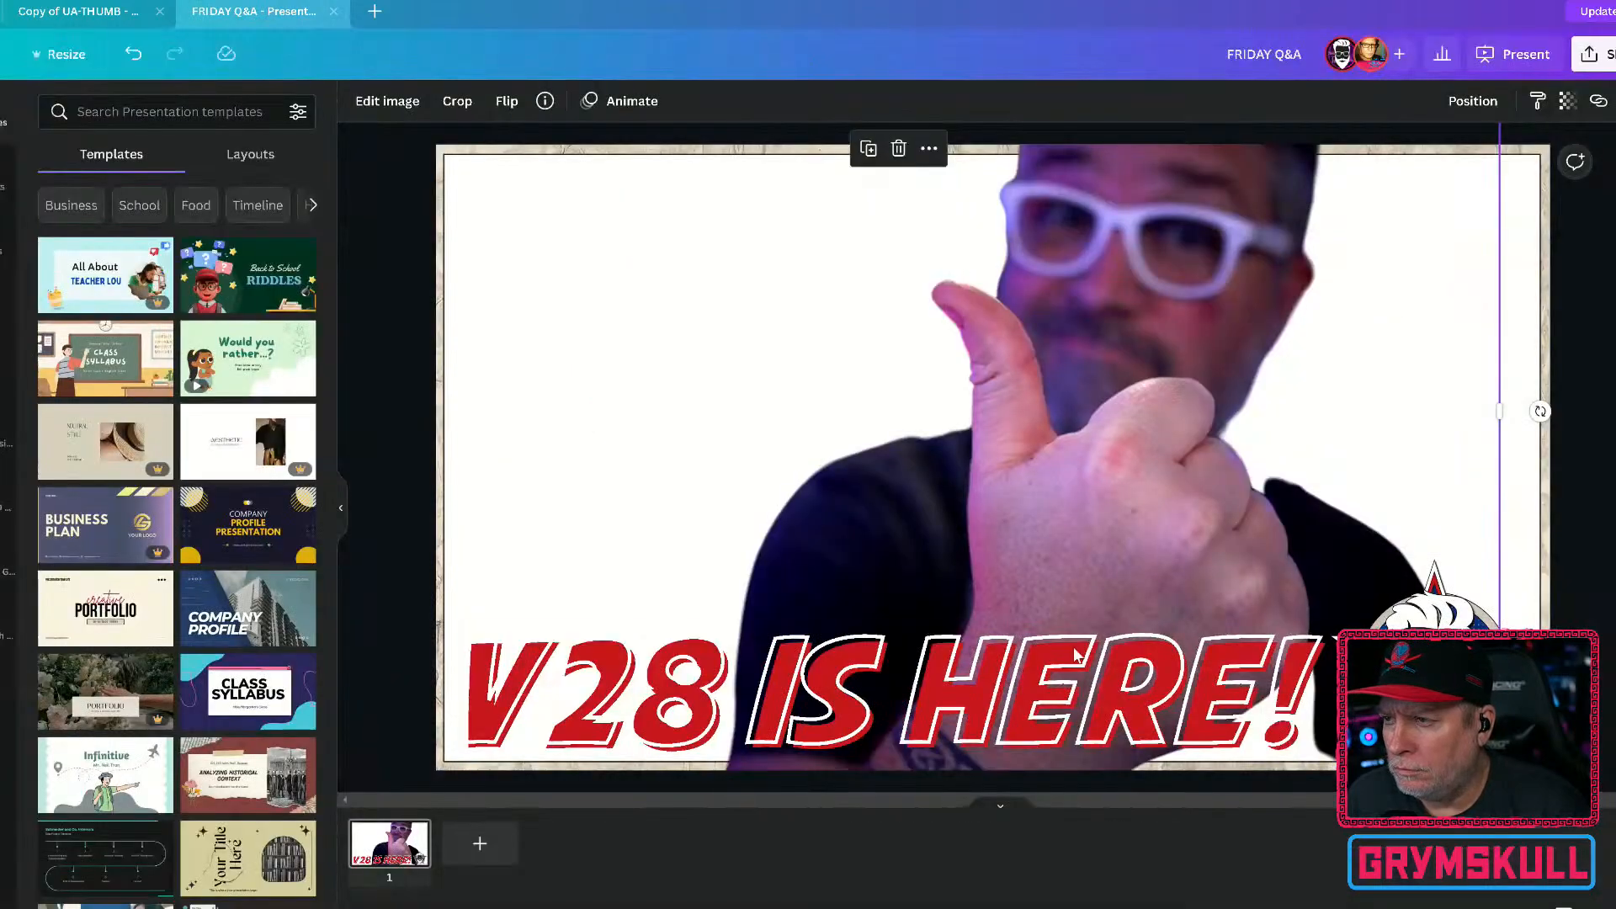
pyautogui.click(690, 732)
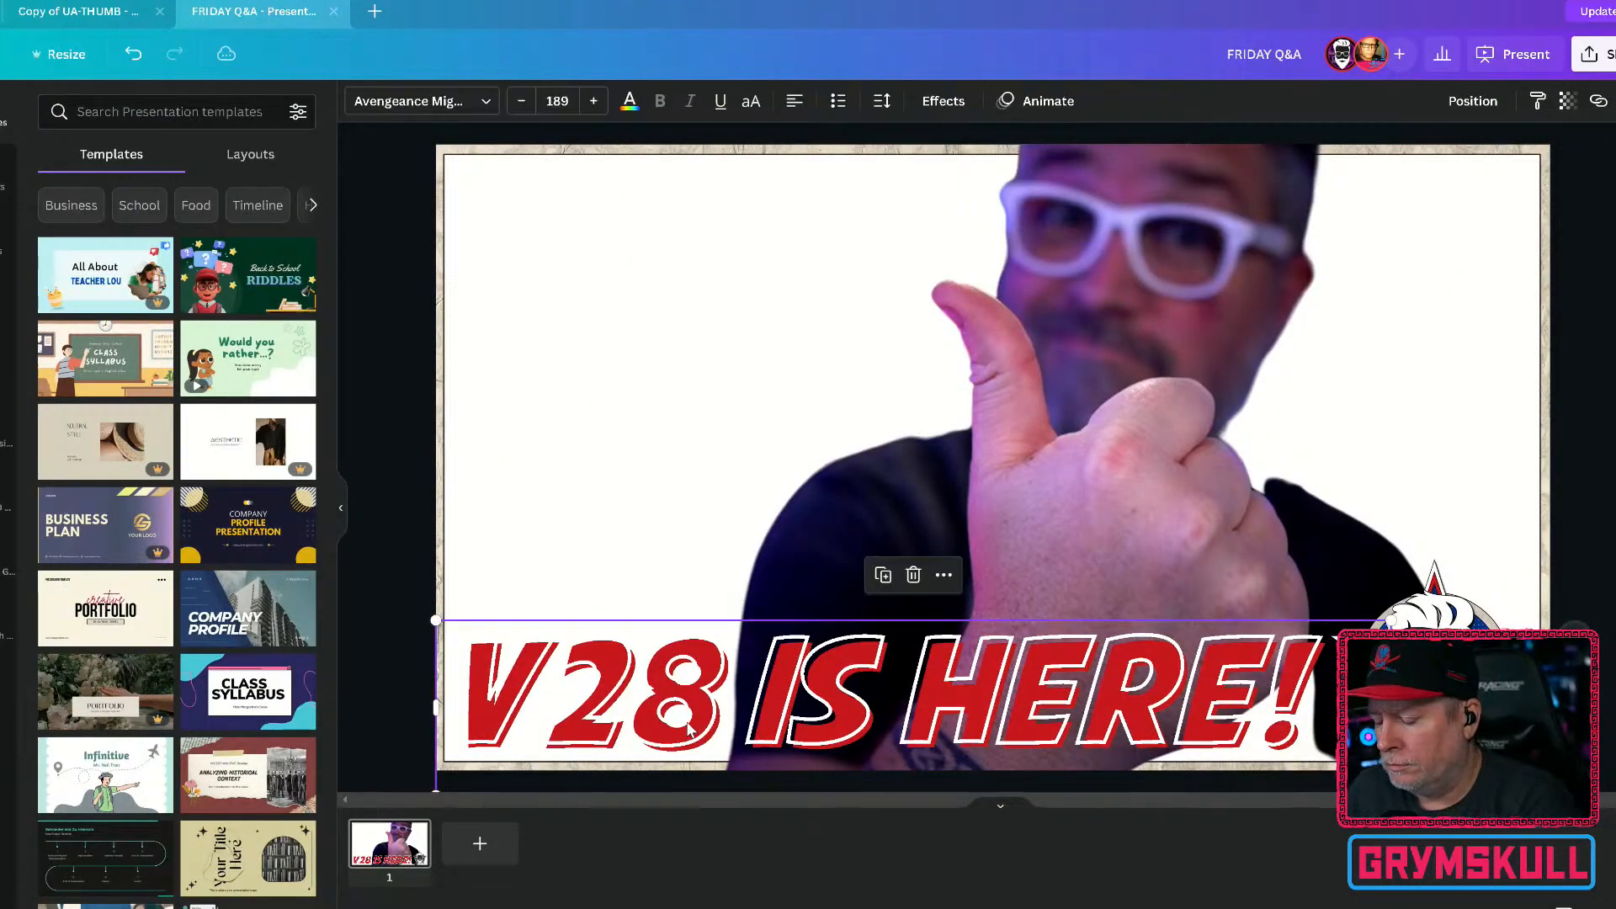
pyautogui.press('Delete')
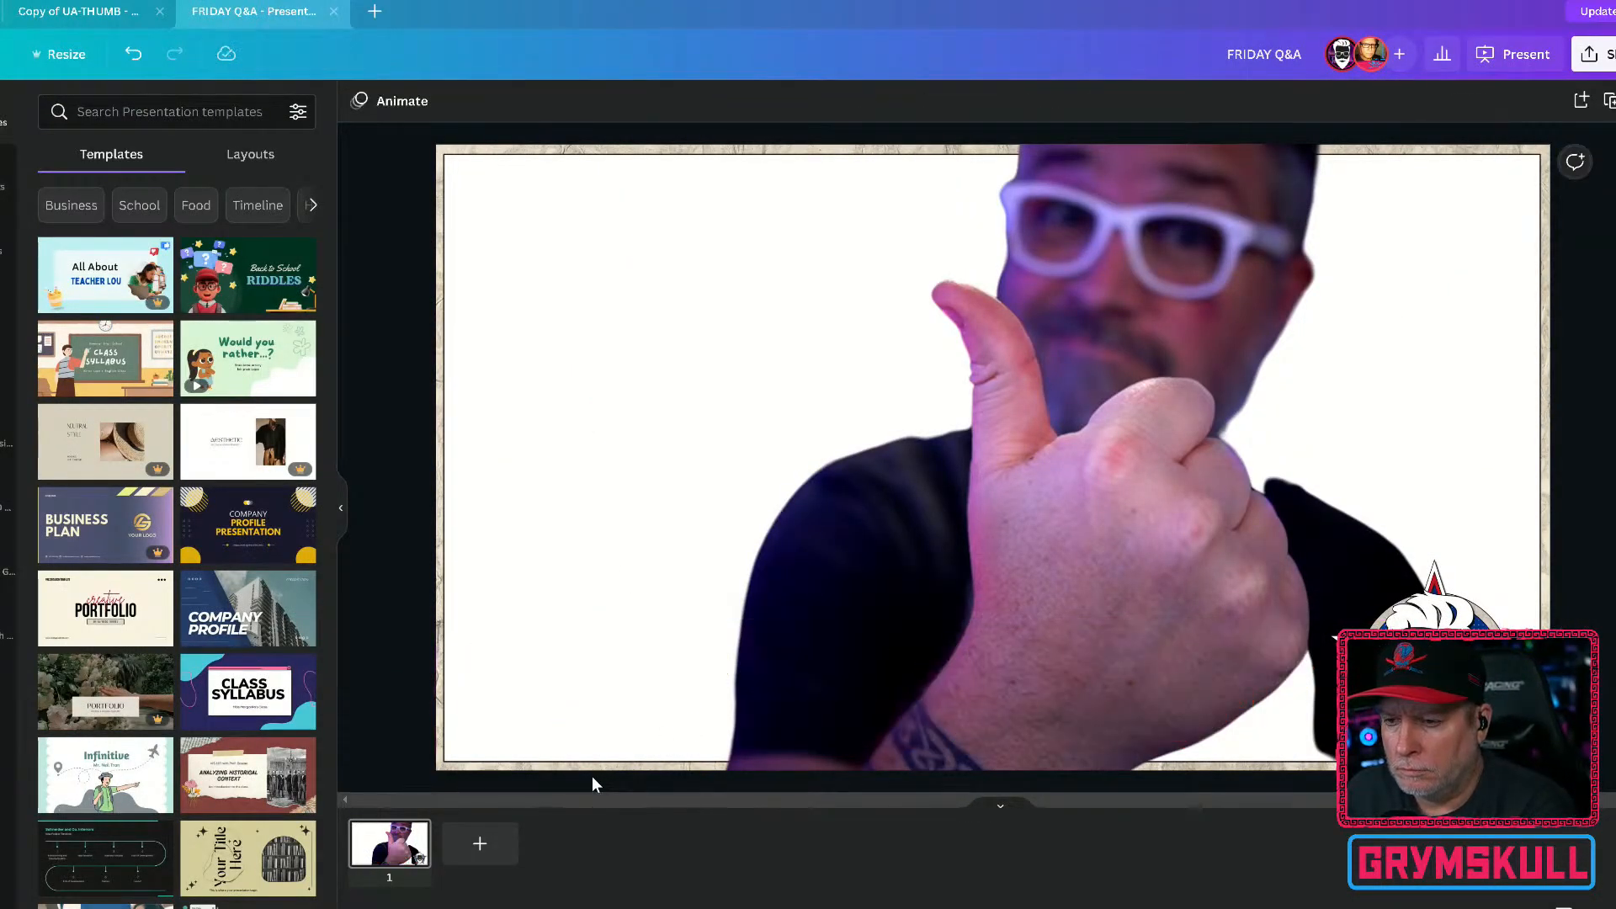
pyautogui.hotkey('ctrl', 'z')
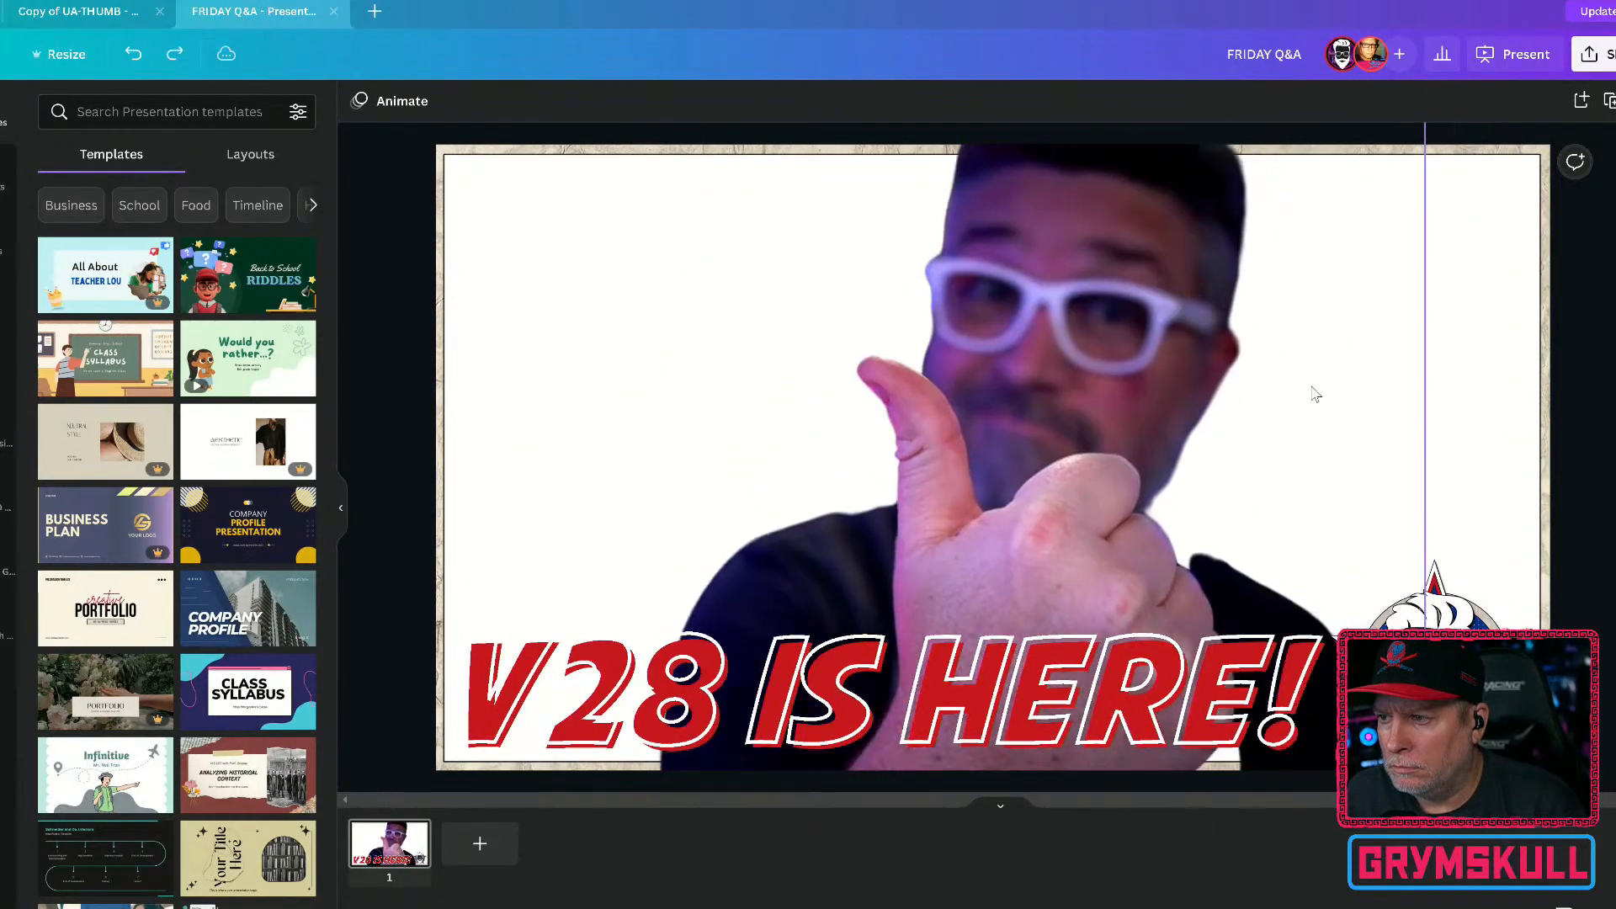
pyautogui.hotkey('ctrl', 'z')
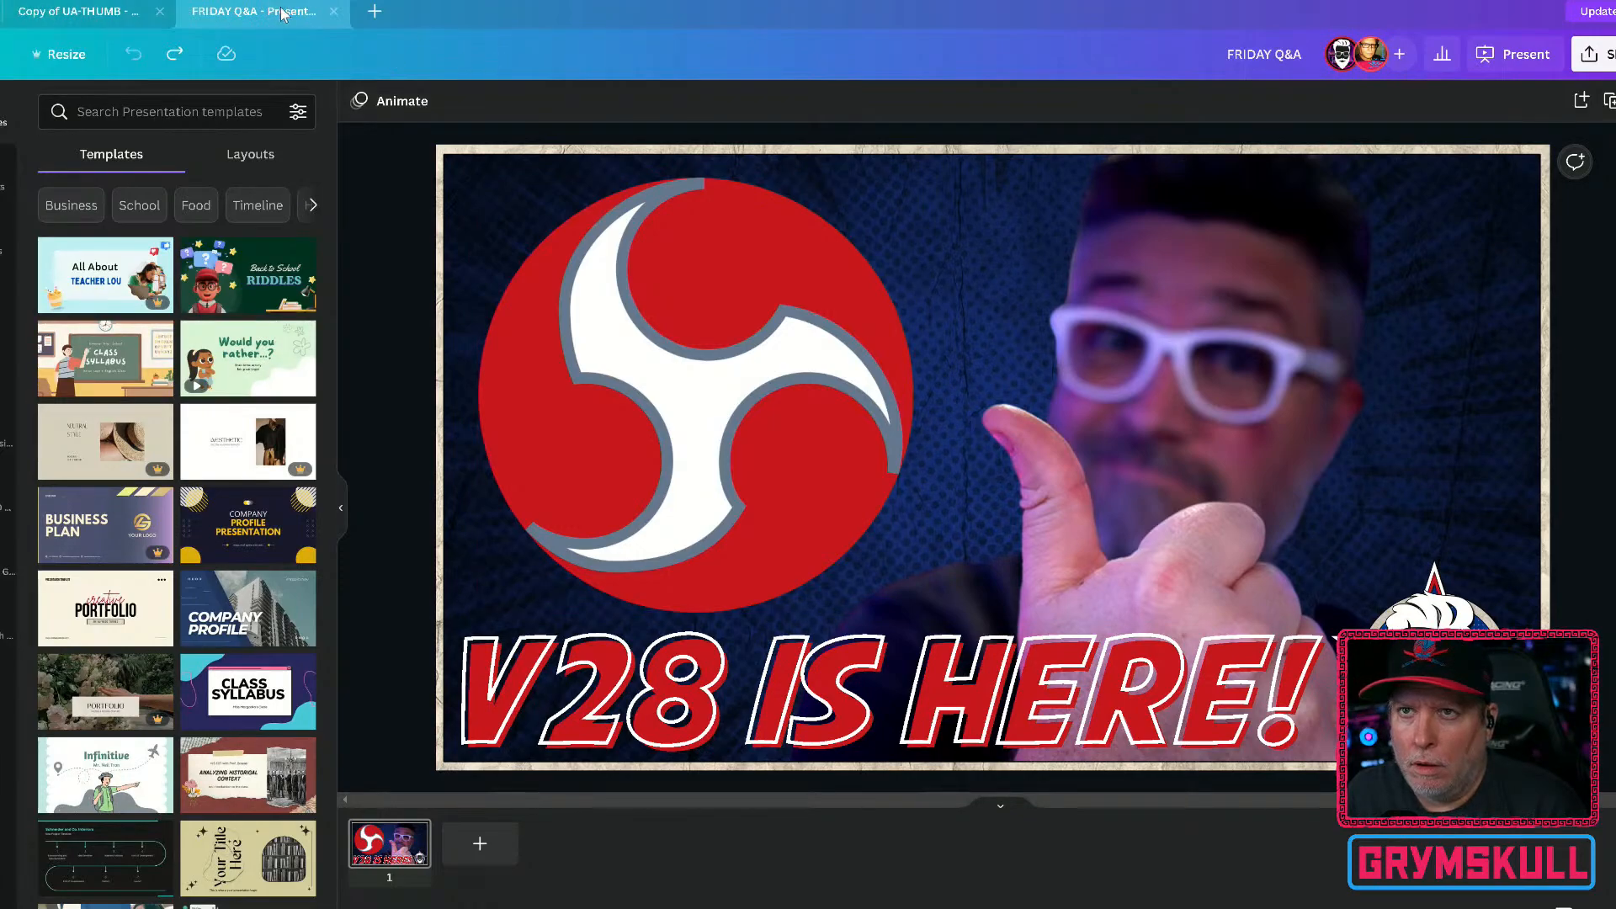
# Step: Close the original FRIDAY Q&A design and make a separate copy of it from the recent designs
pyautogui.click(334, 11)
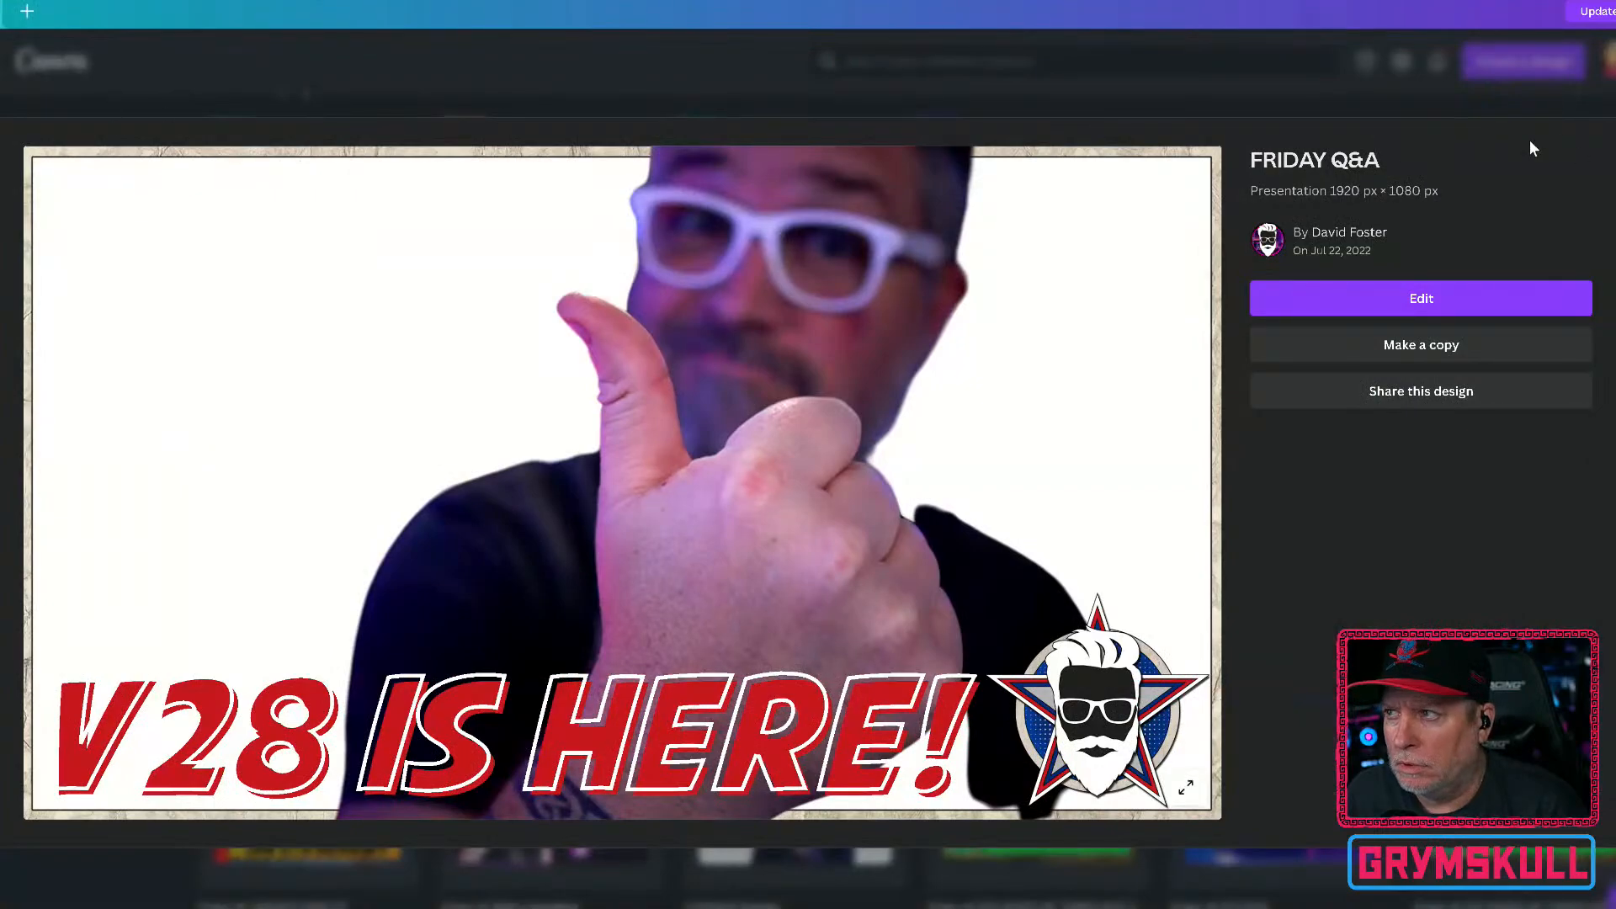
pyautogui.press('Escape')
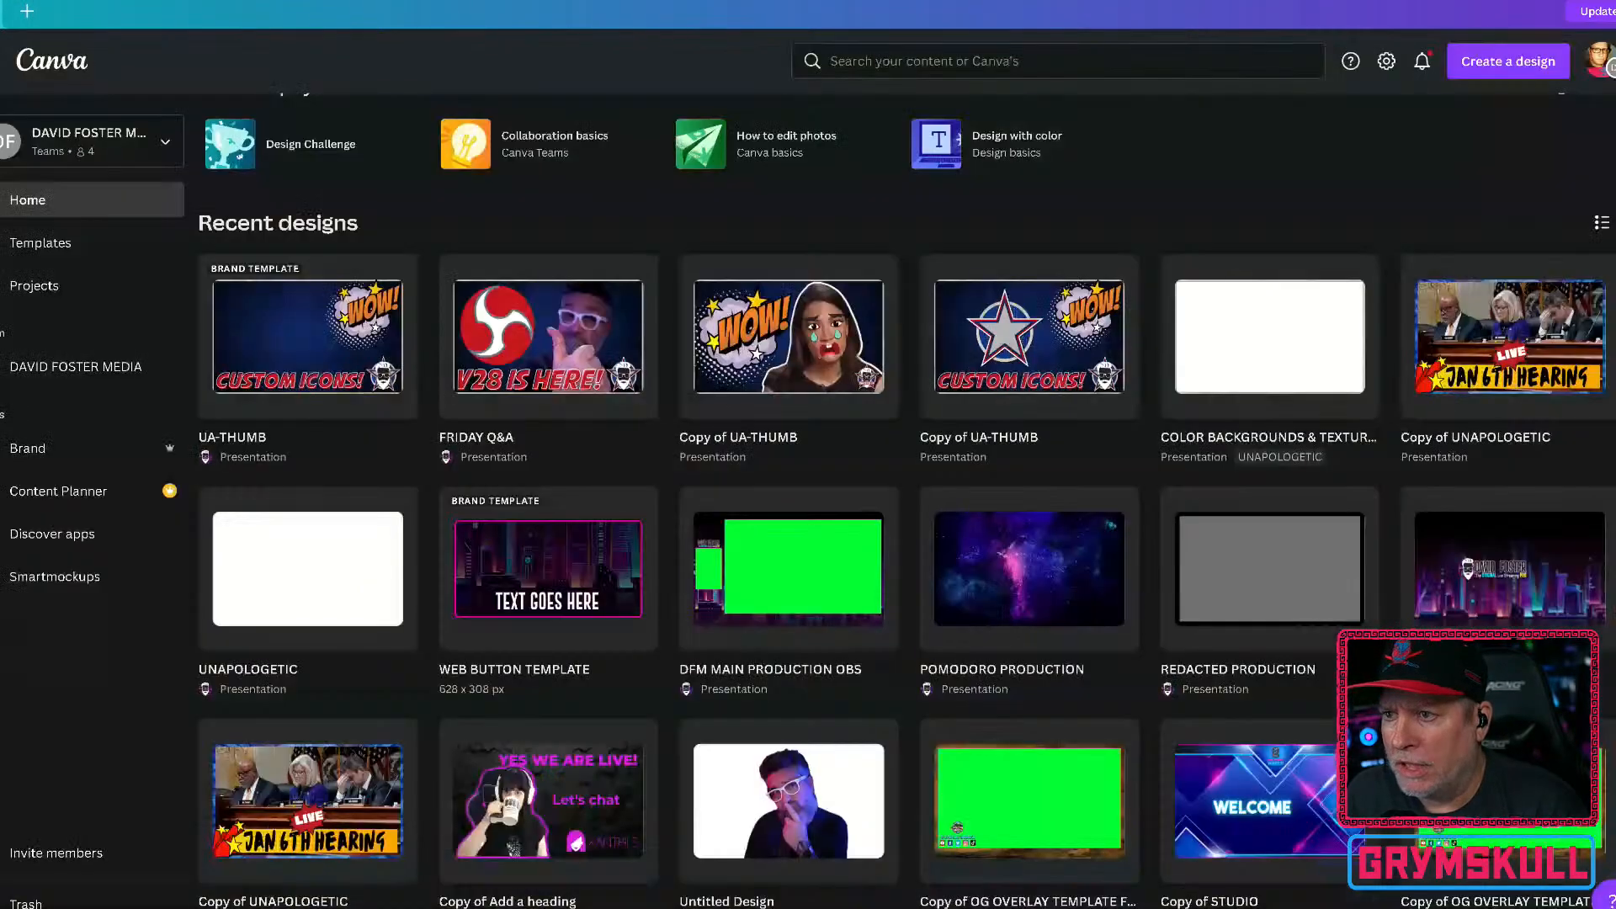
pyautogui.click(522, 360)
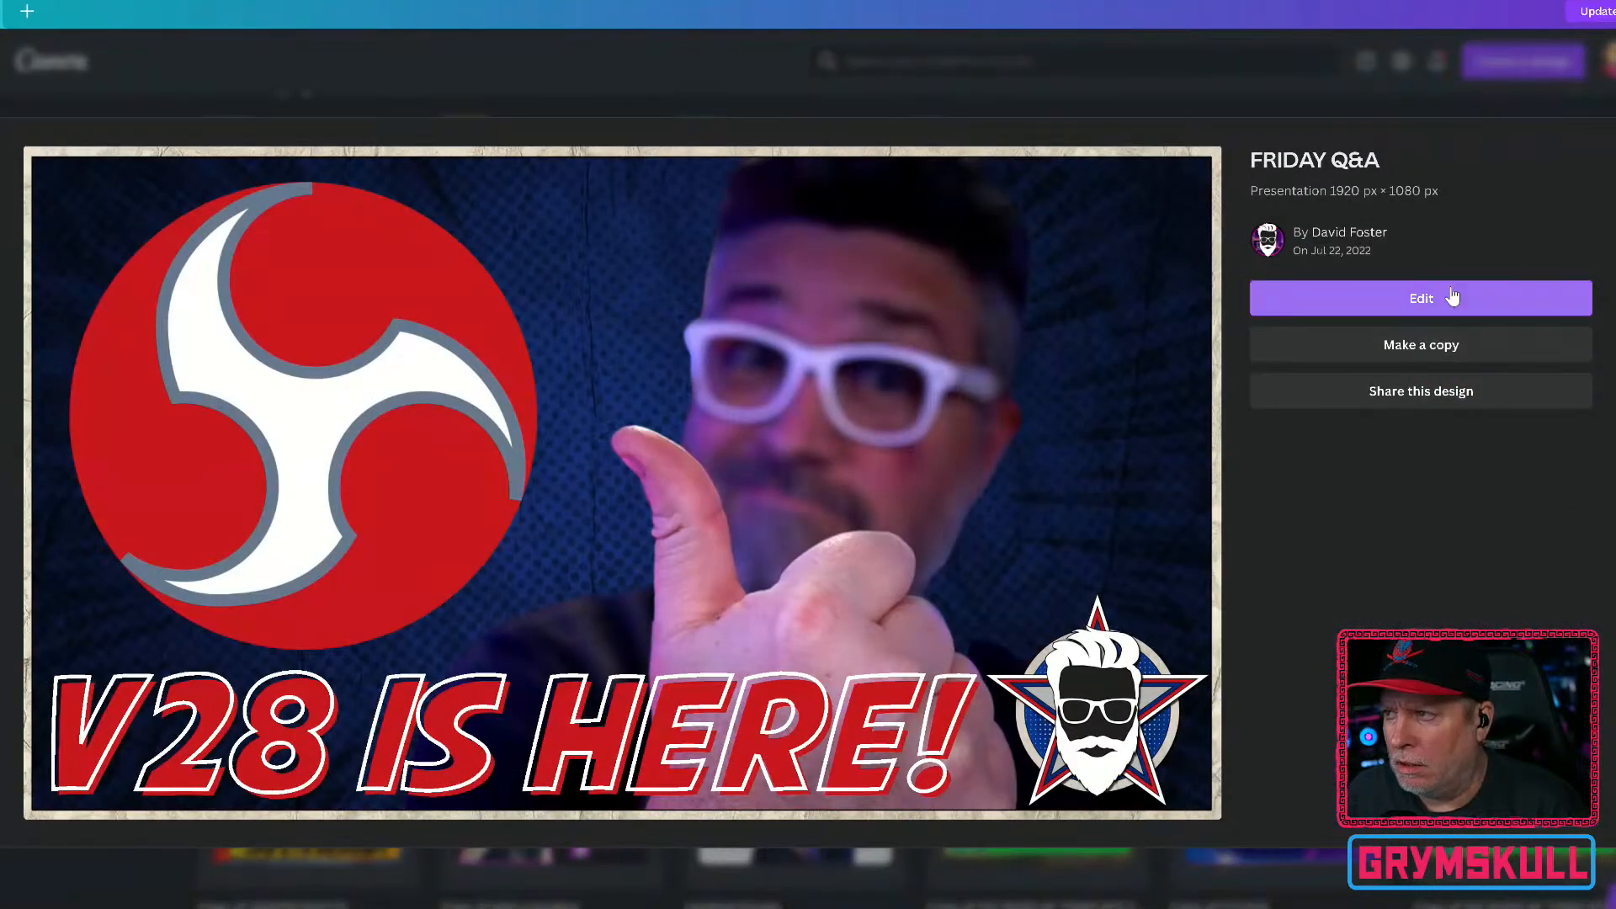
pyautogui.click(1451, 349)
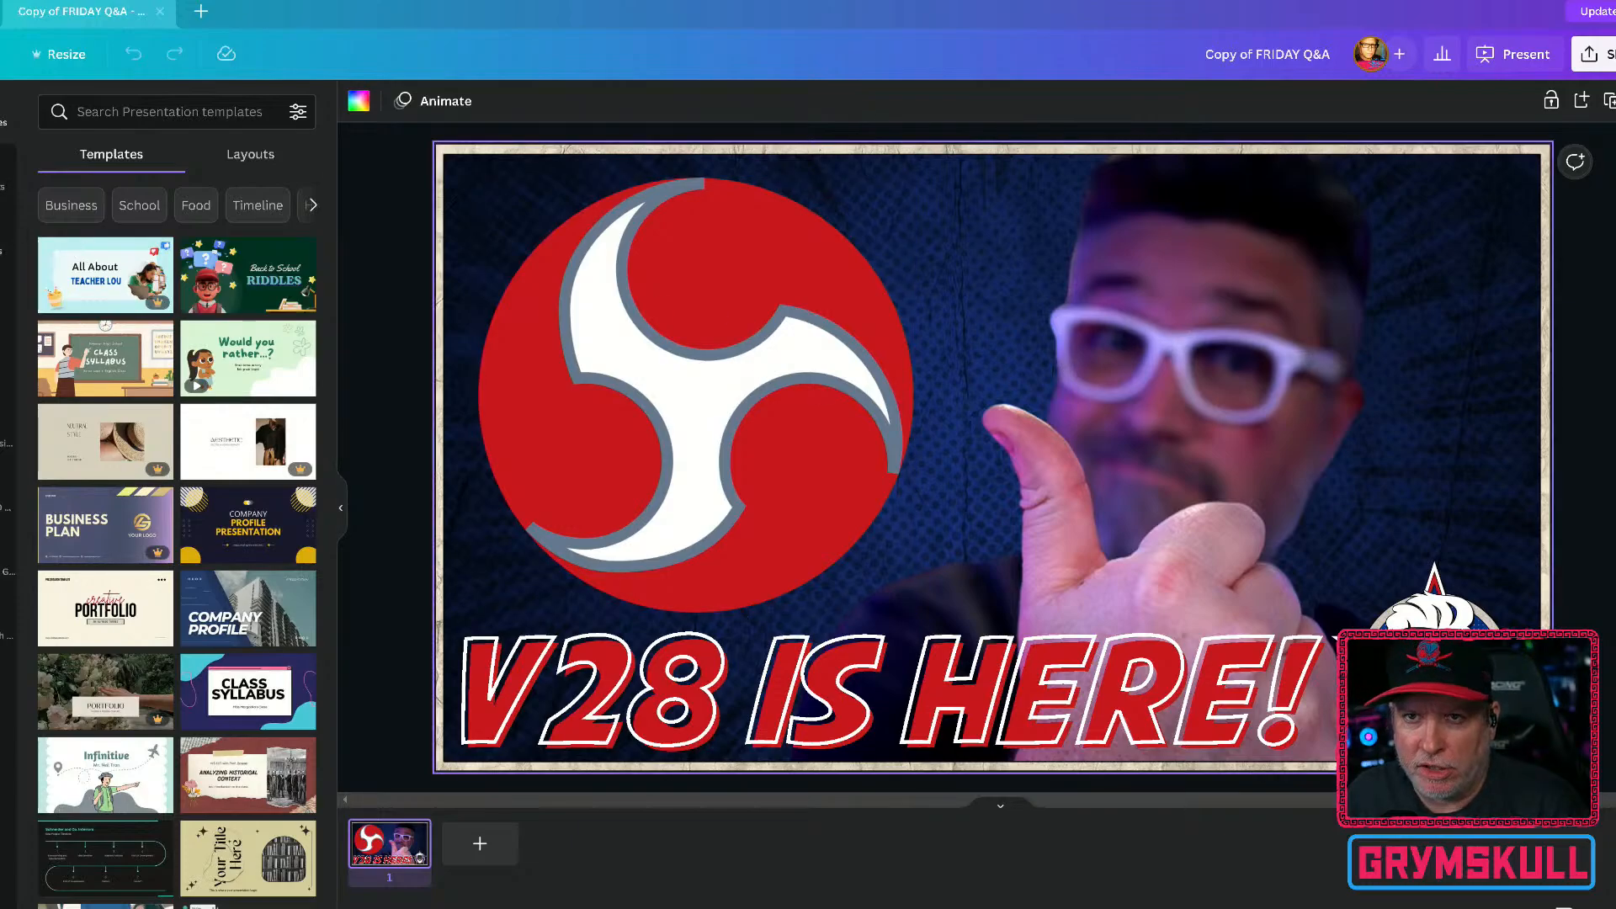
# Step: Look through the uploaded images, videos and audio for the portrait cutout
pyautogui.click(4, 239)
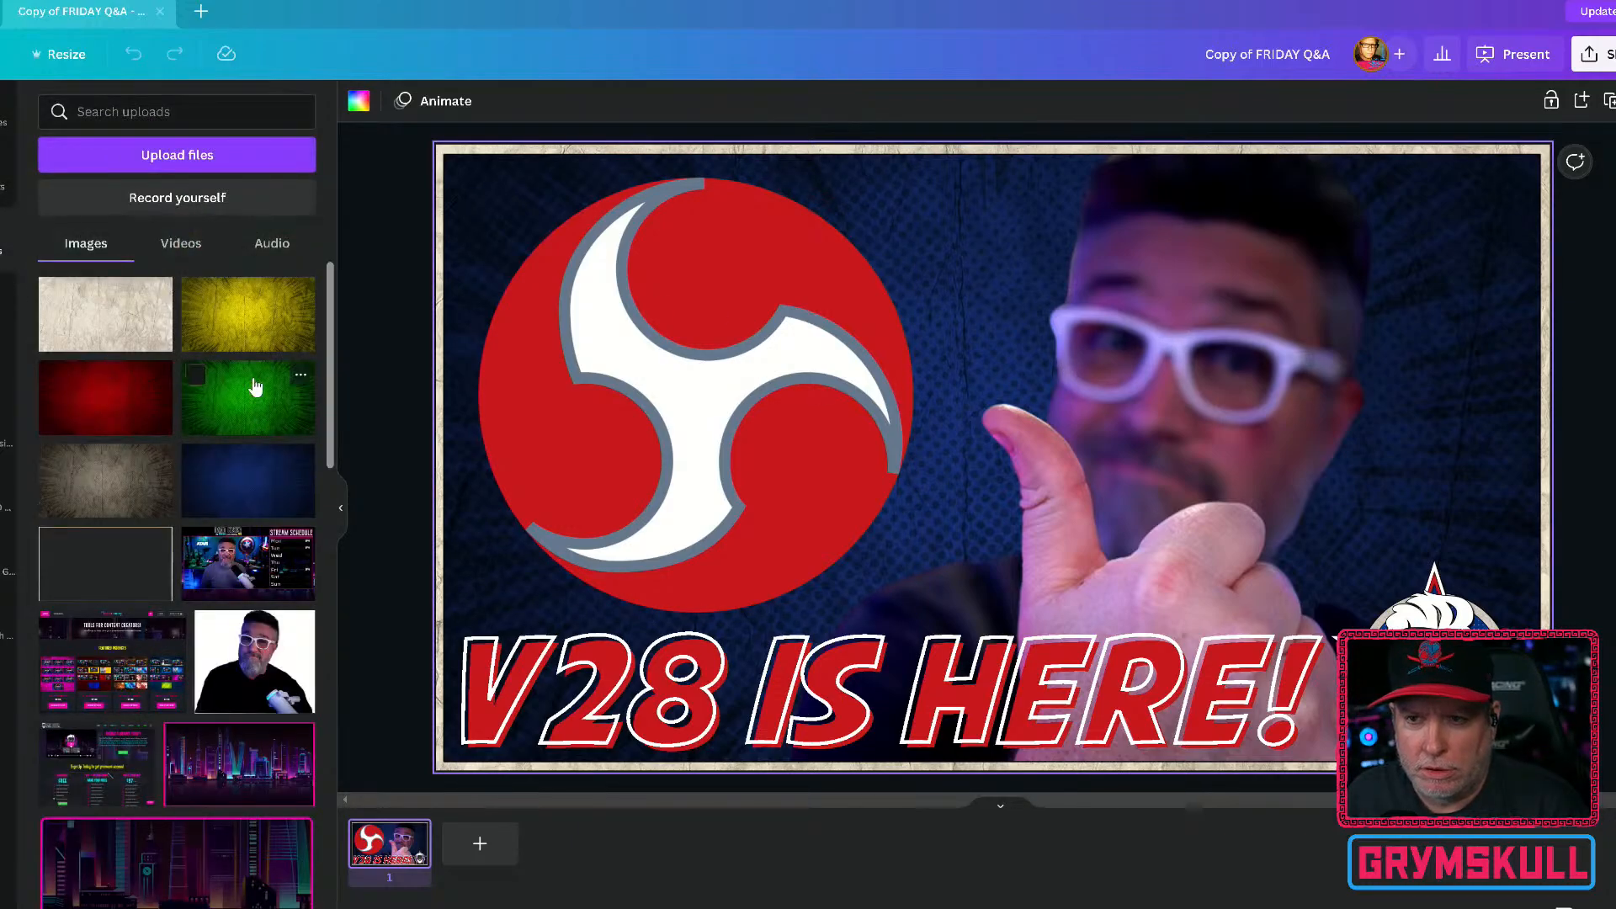
pyautogui.scroll(-10, 248, 412)
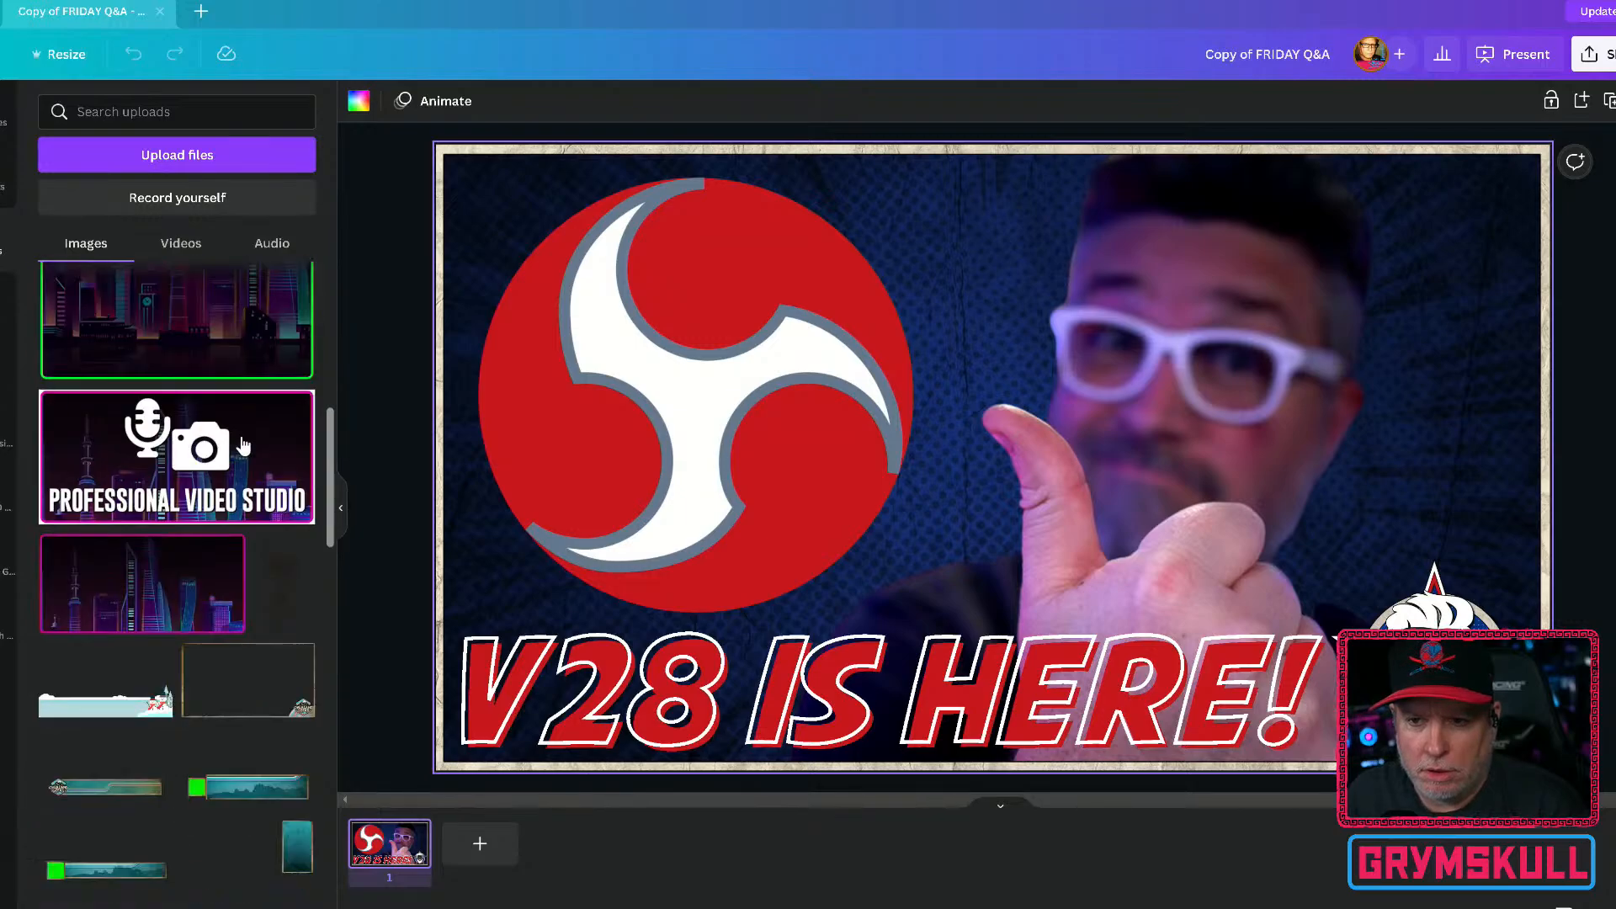
pyautogui.scroll(-15, 242, 446)
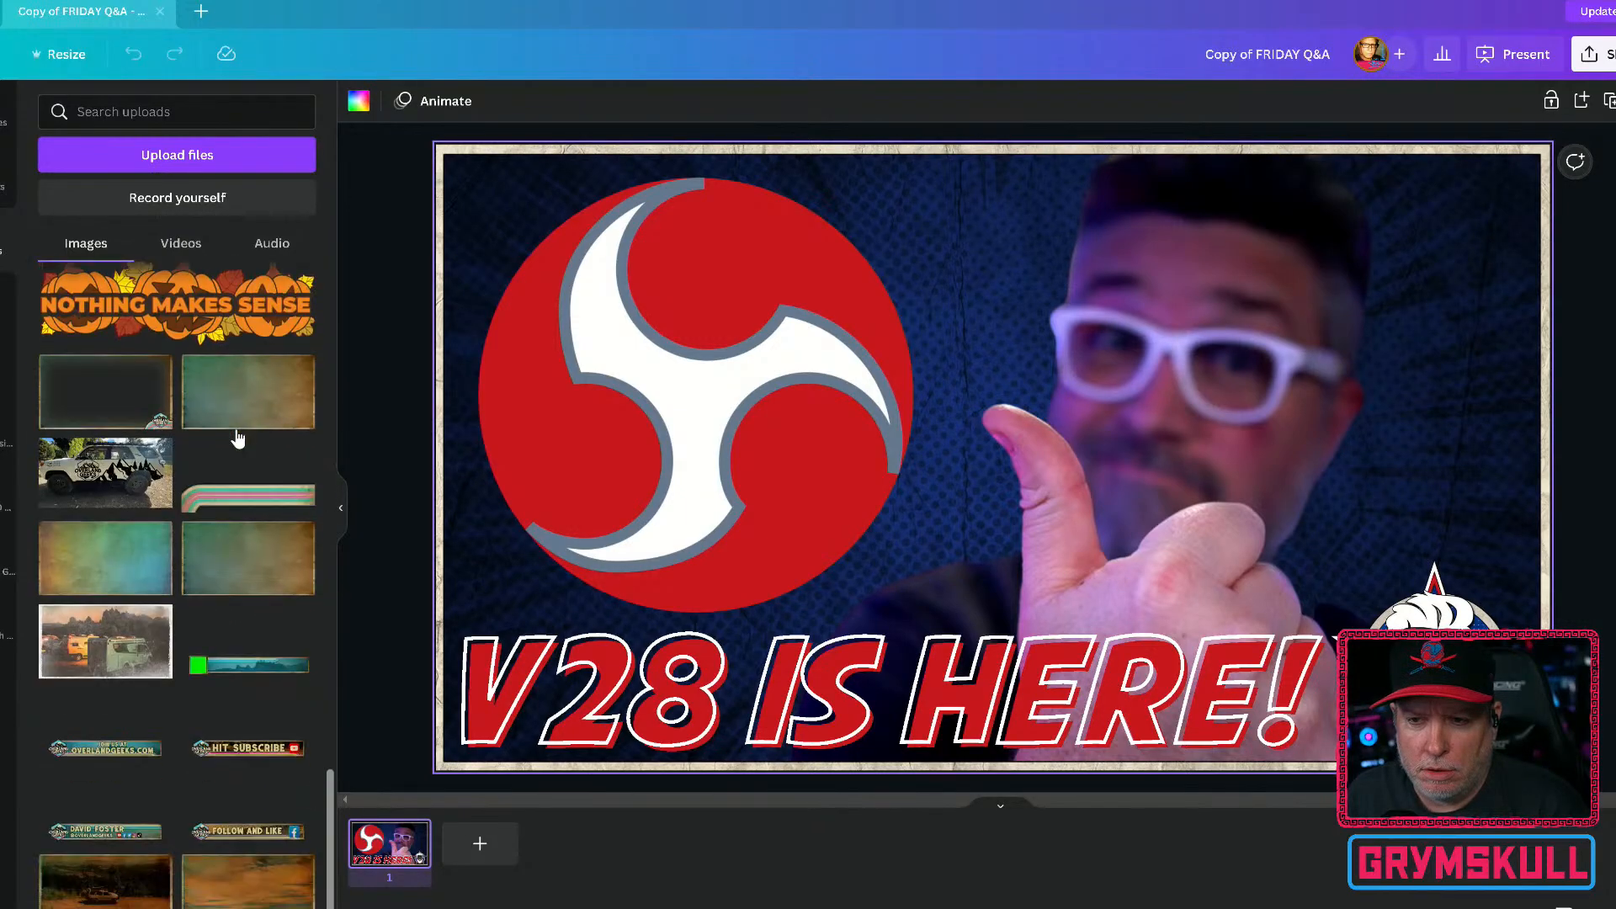
pyautogui.scroll(15, 238, 438)
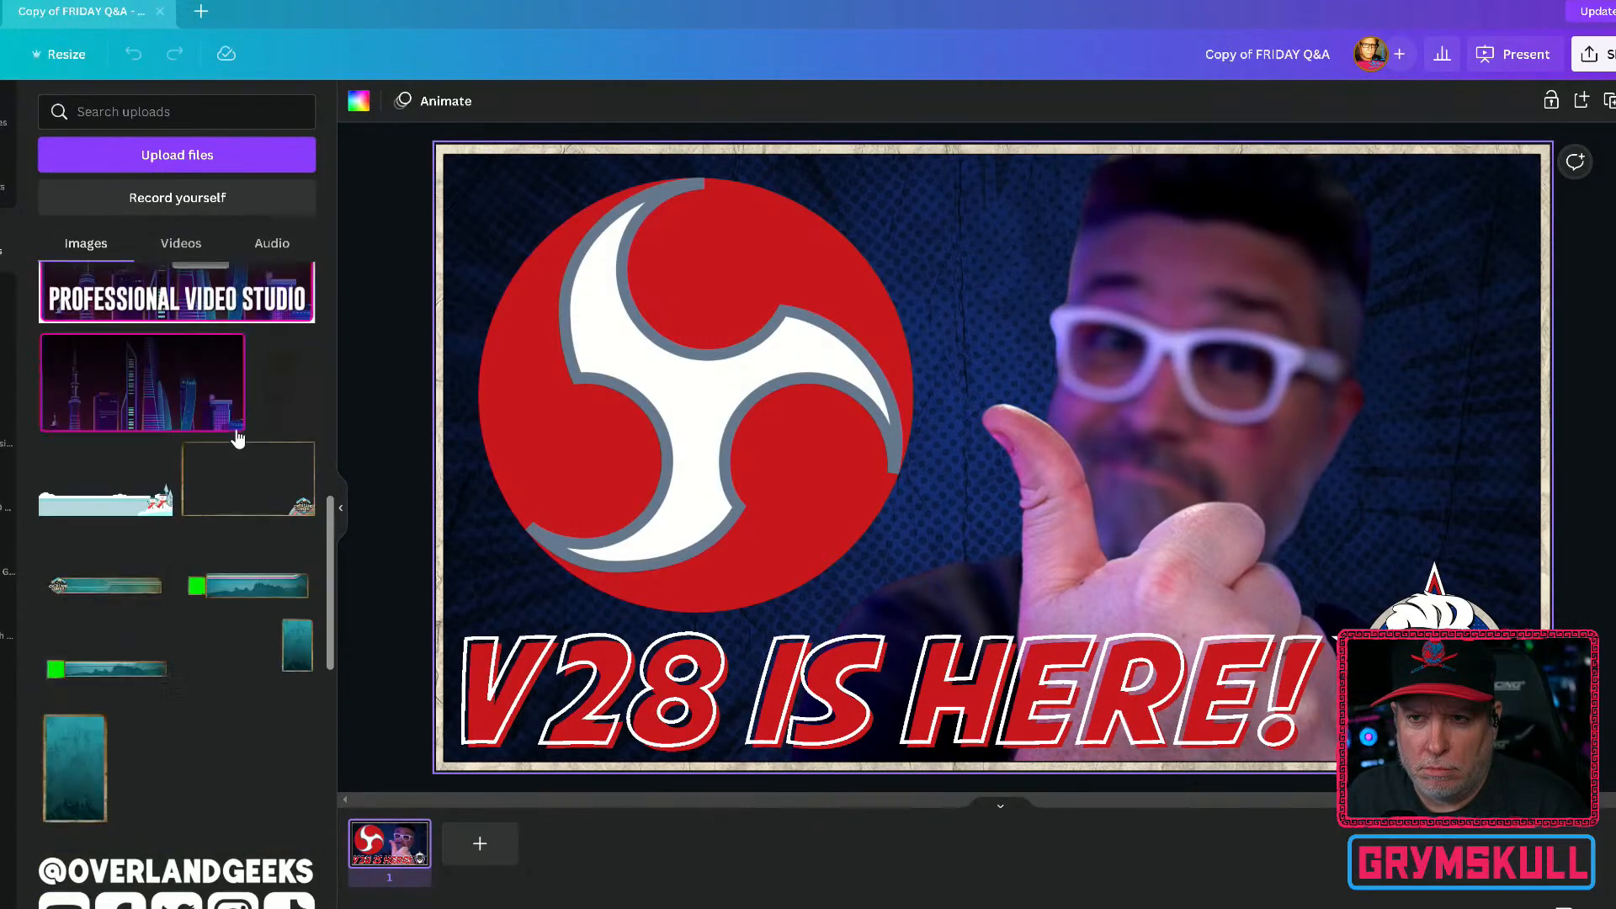
pyautogui.scroll(10, 238, 438)
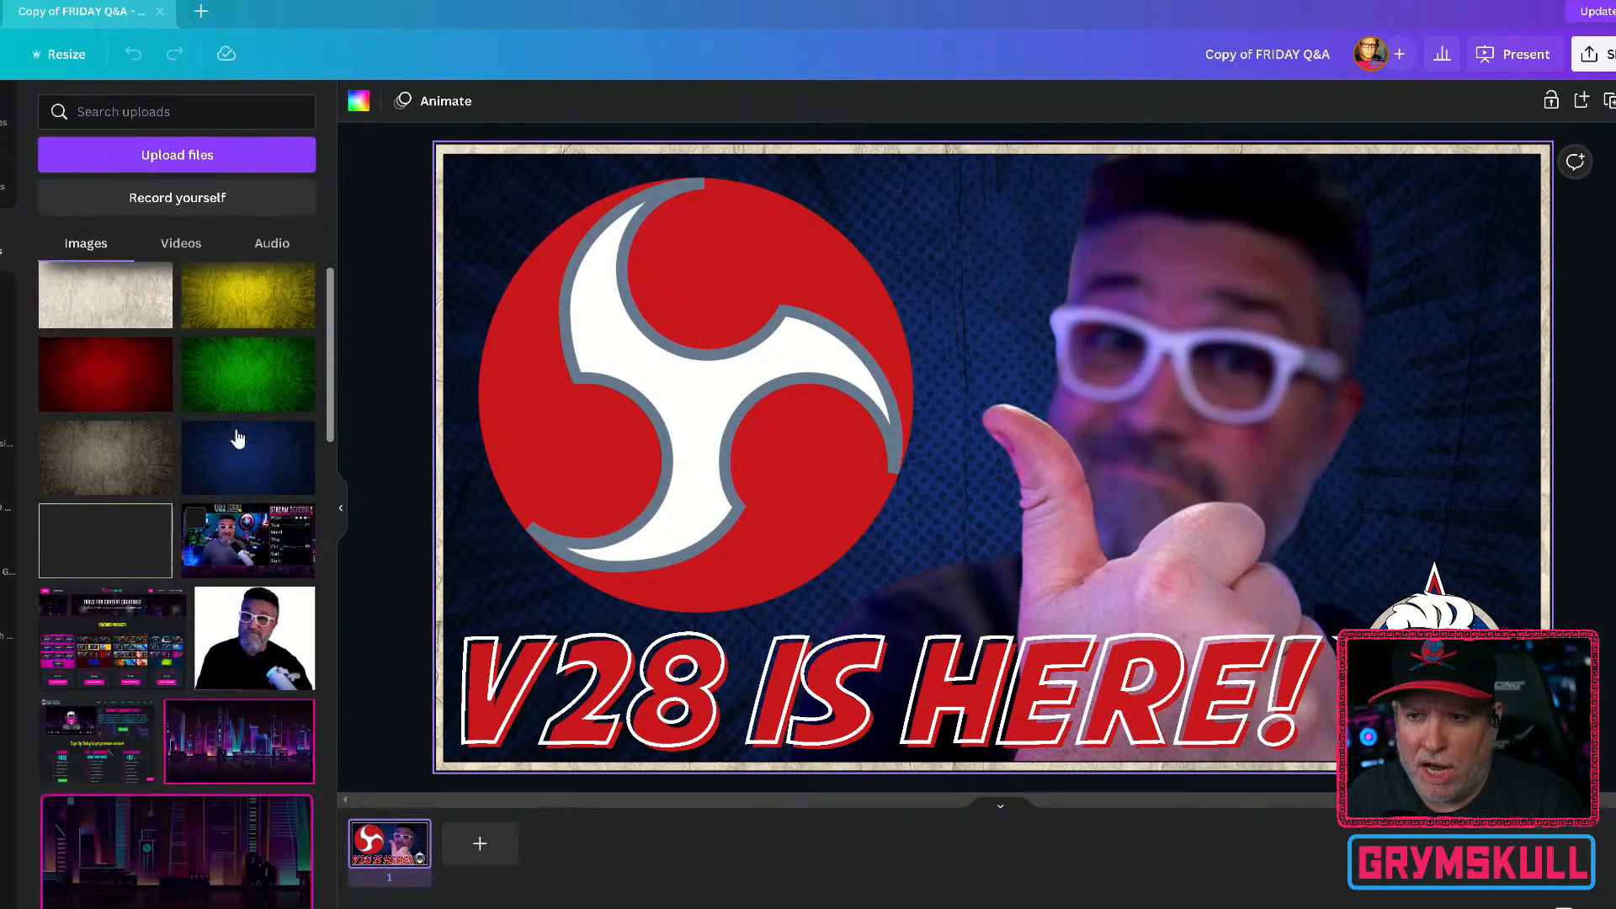
pyautogui.scroll(1, 250, 403)
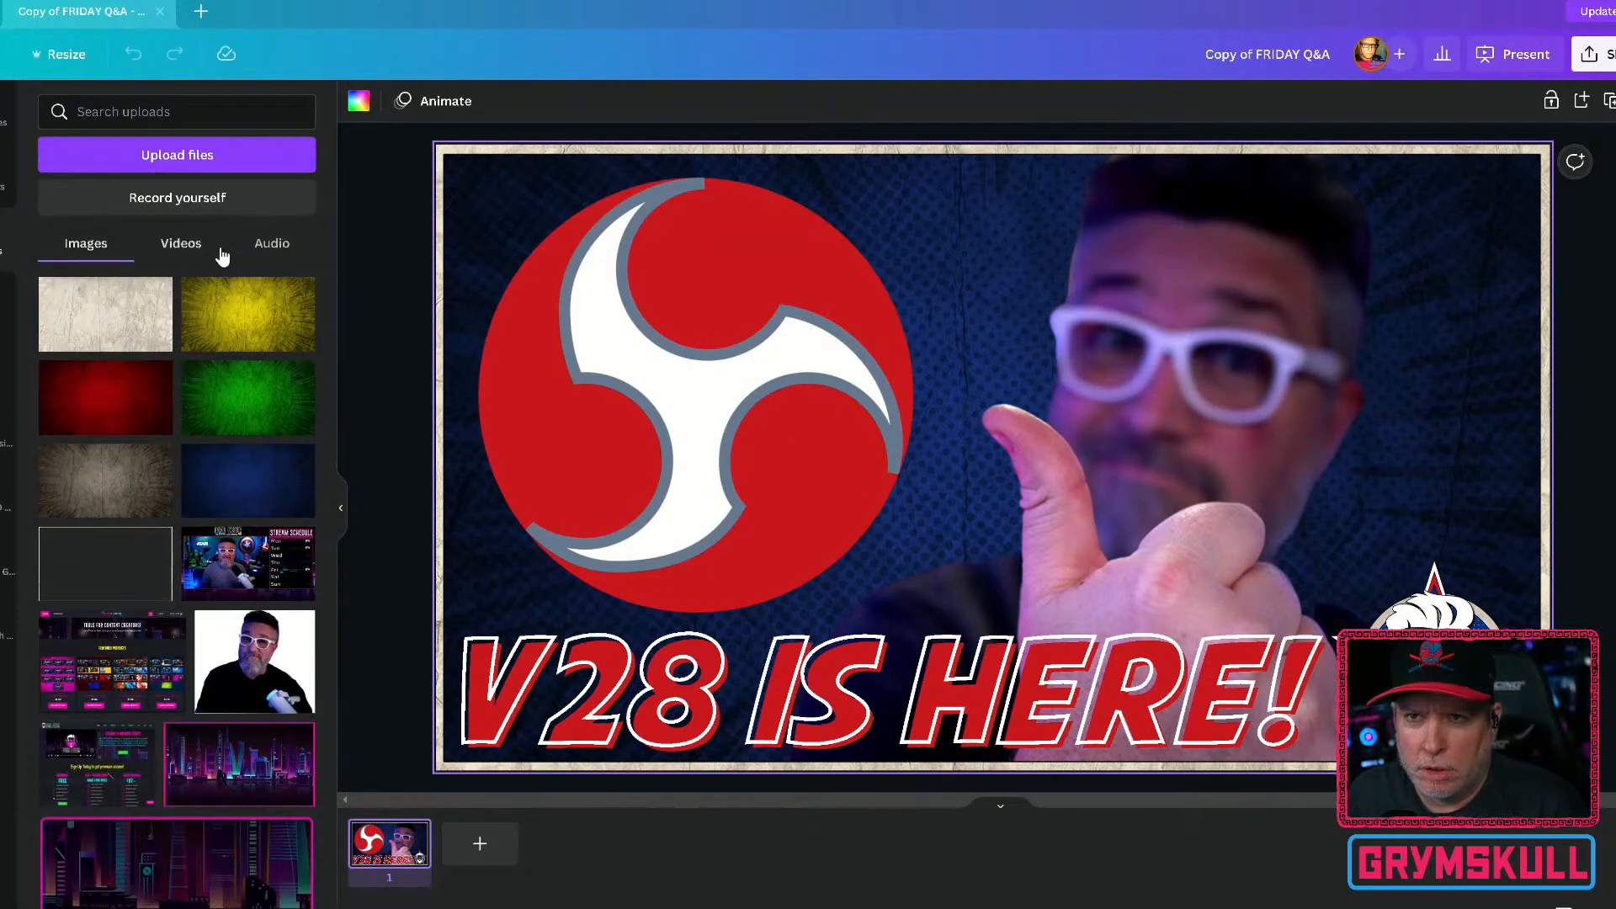
pyautogui.click(181, 242)
pyautogui.click(271, 242)
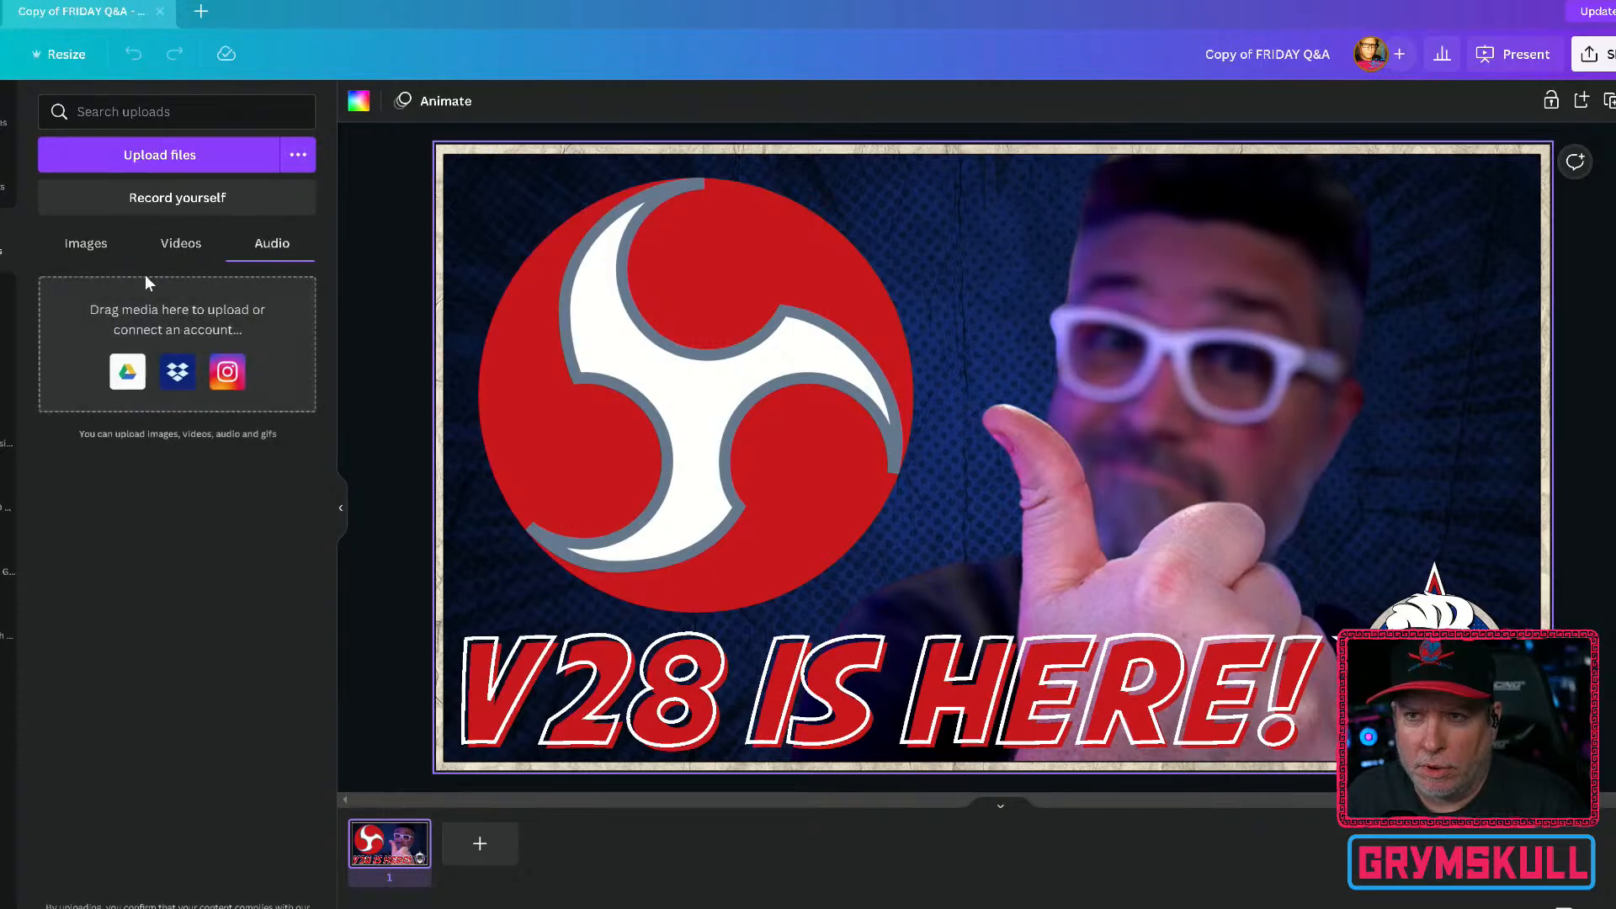
pyautogui.click(96, 246)
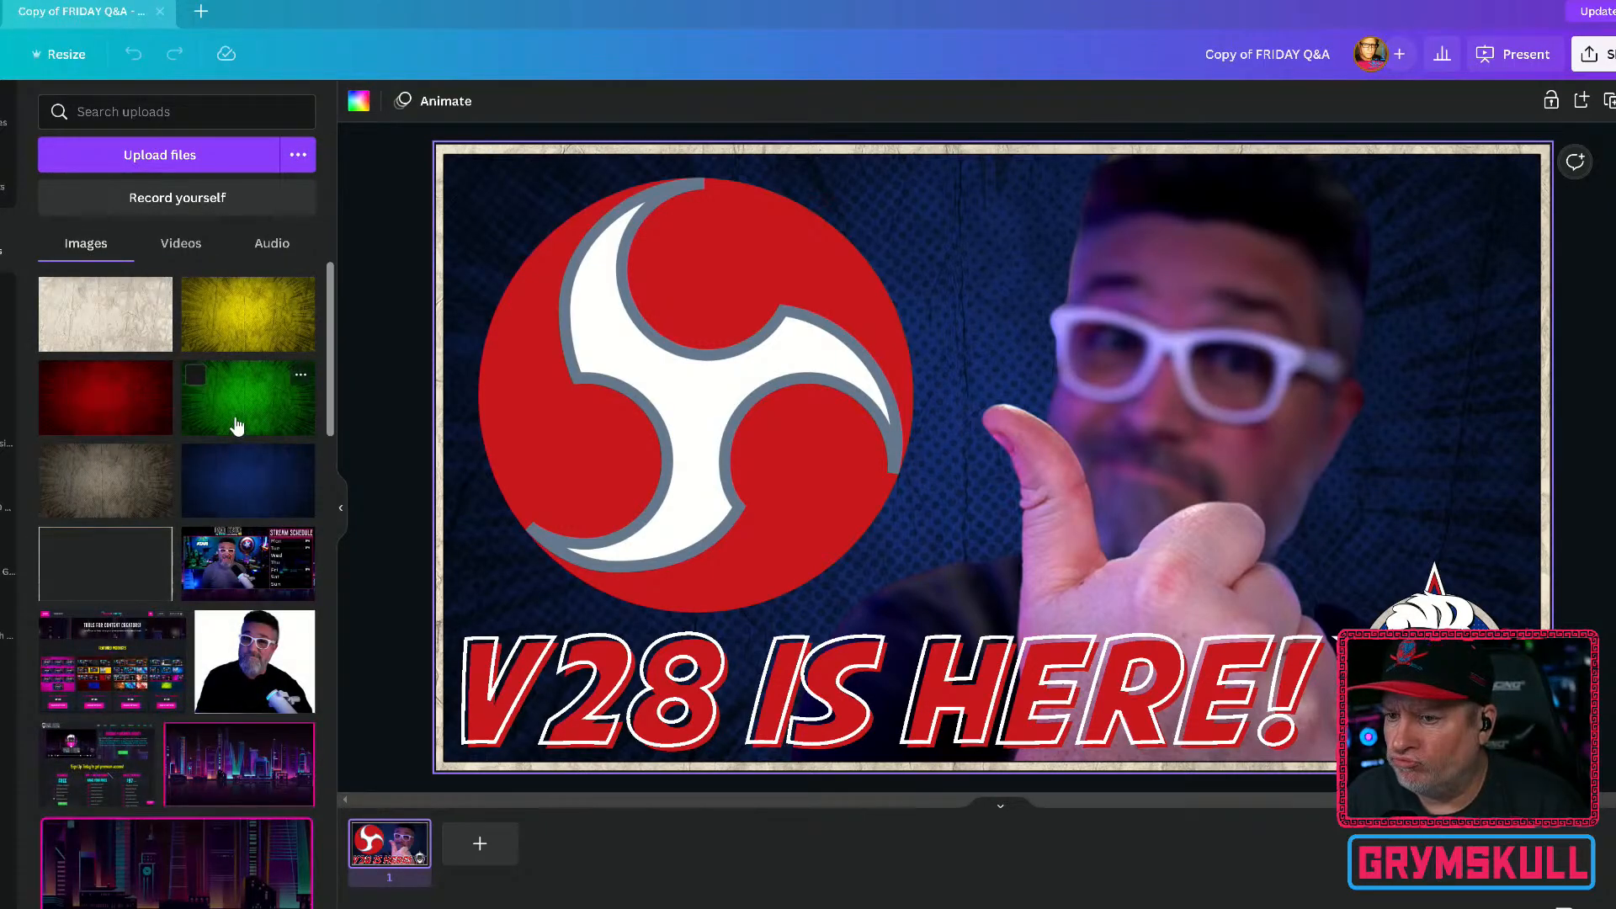
# Step: Delete the dark blue background and the red circular logo from the copied design
pyautogui.click(1131, 562)
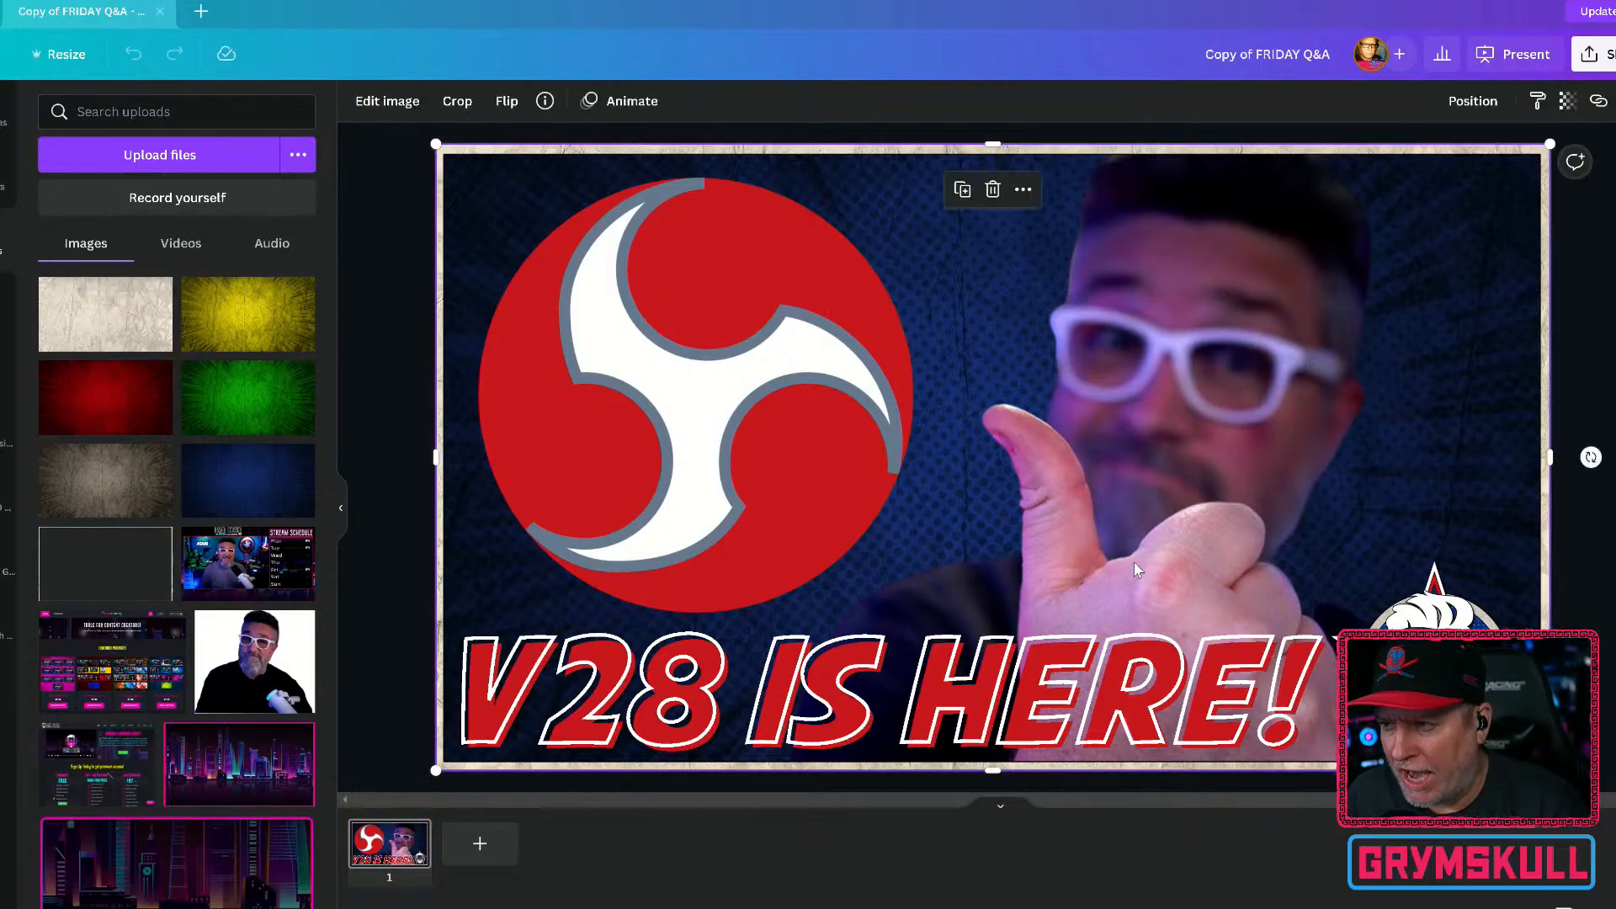
pyautogui.doubleClick(1134, 563)
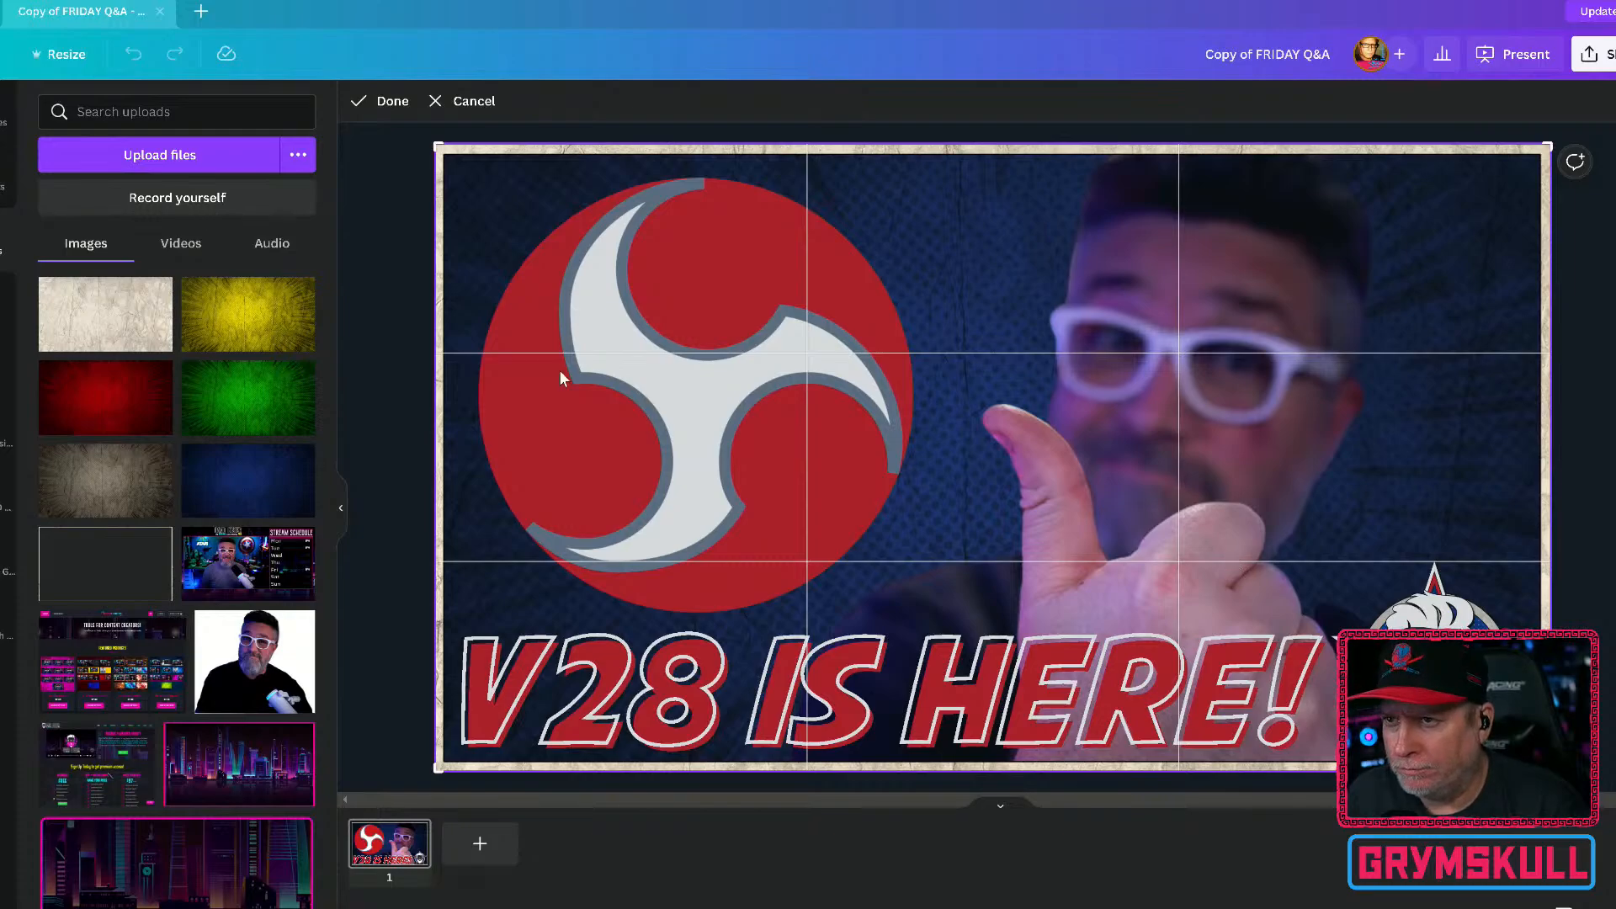
pyautogui.click(390, 230)
pyautogui.press('Delete')
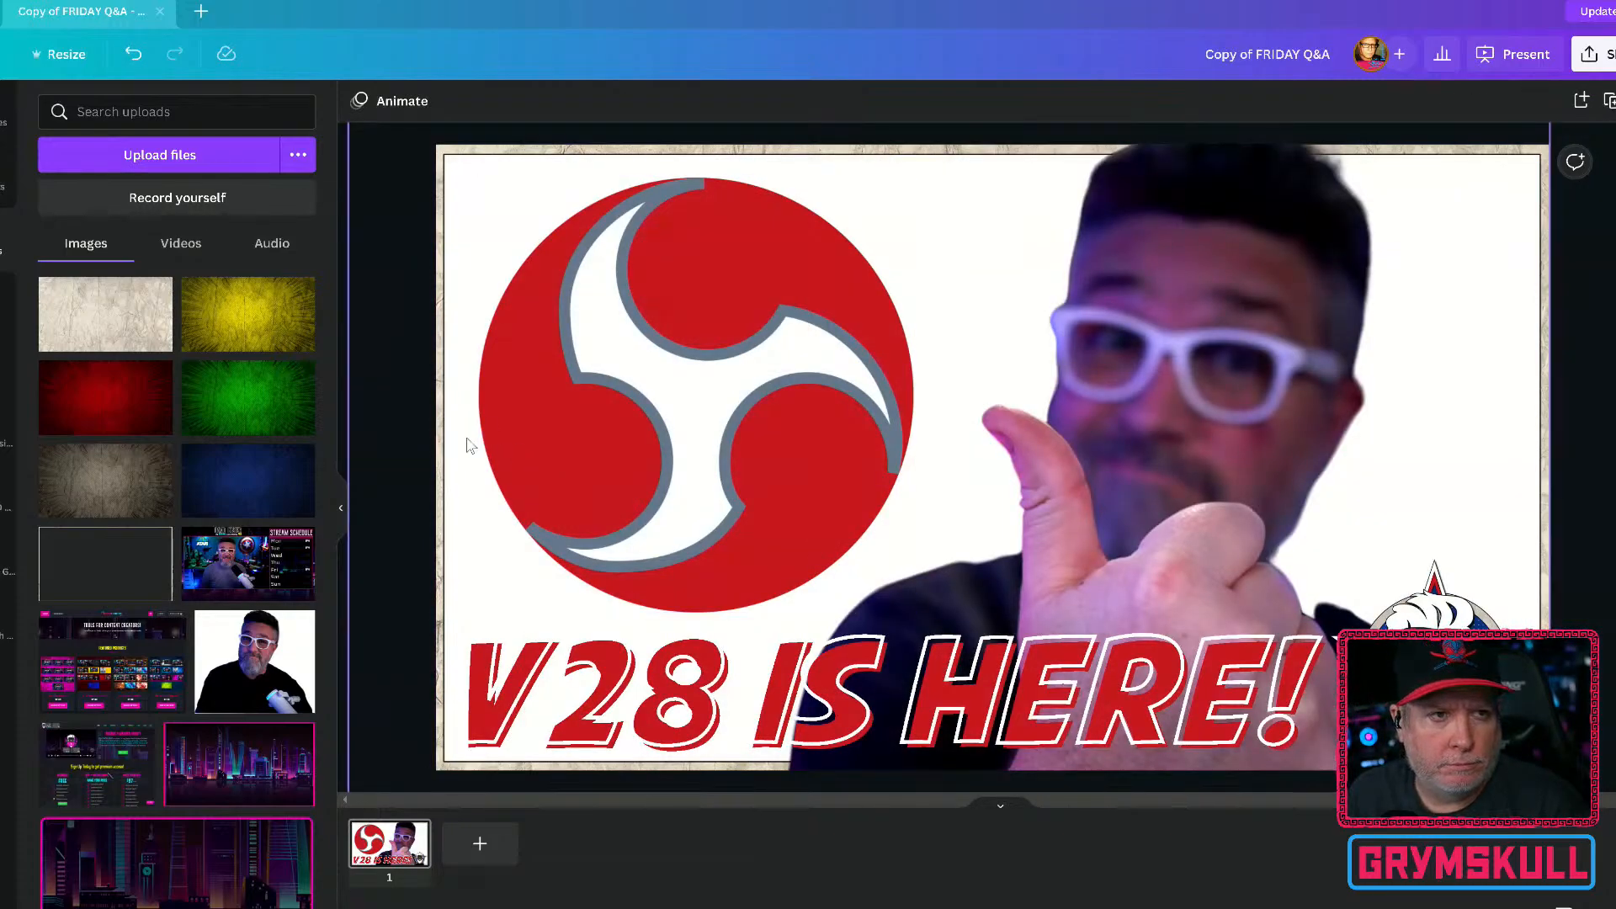
pyautogui.click(734, 426)
pyautogui.press('Delete')
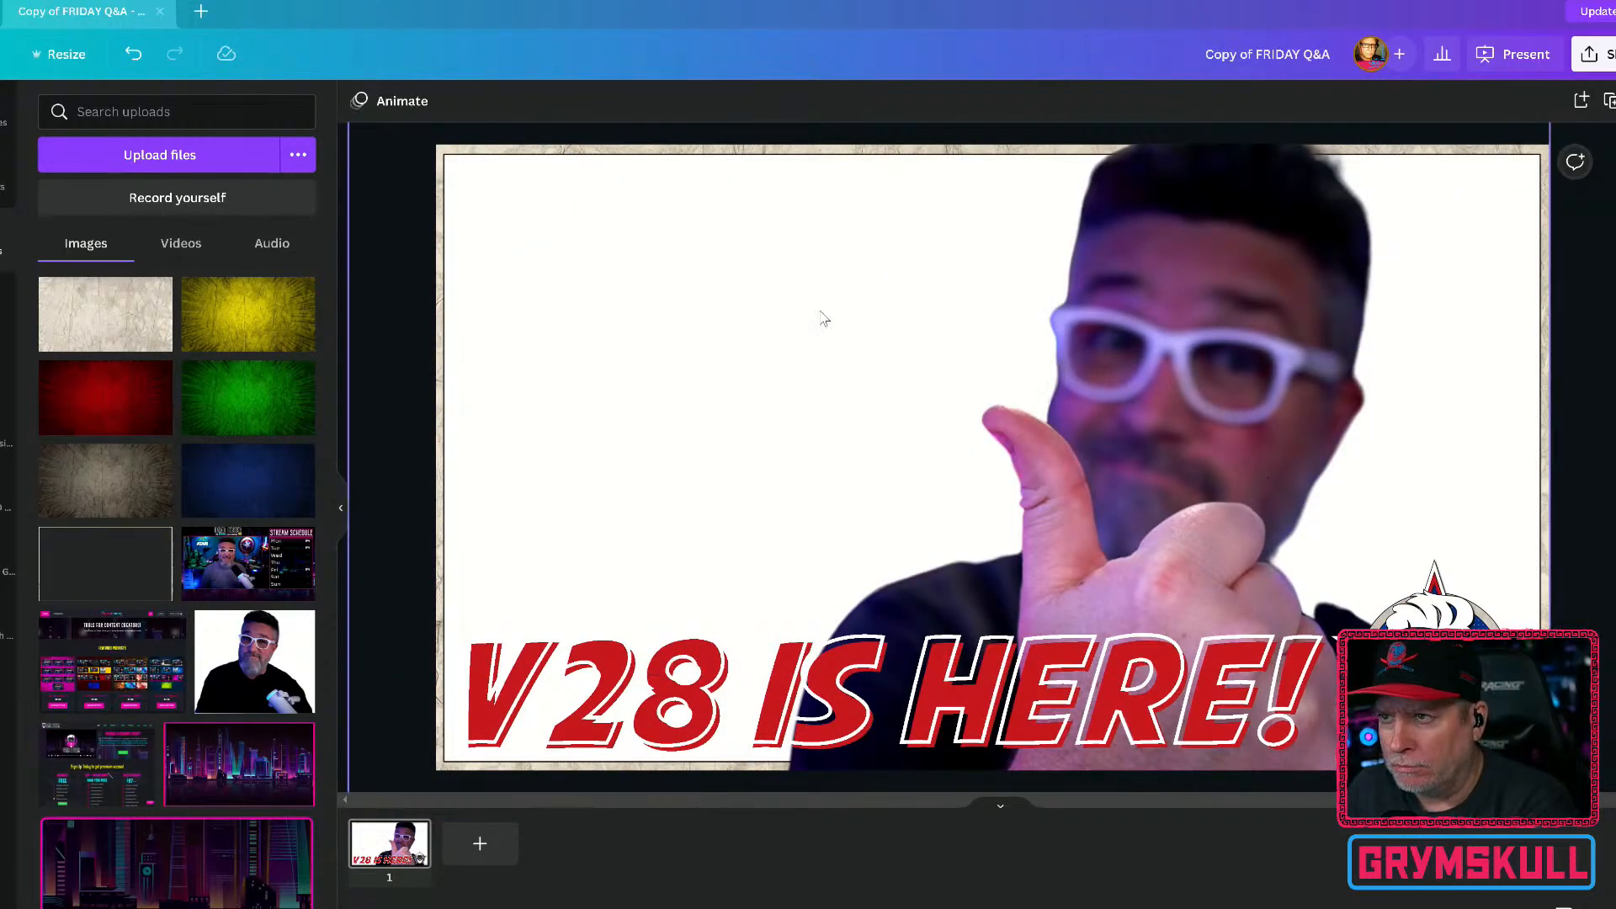
pyautogui.click(515, 152)
pyautogui.press('Delete')
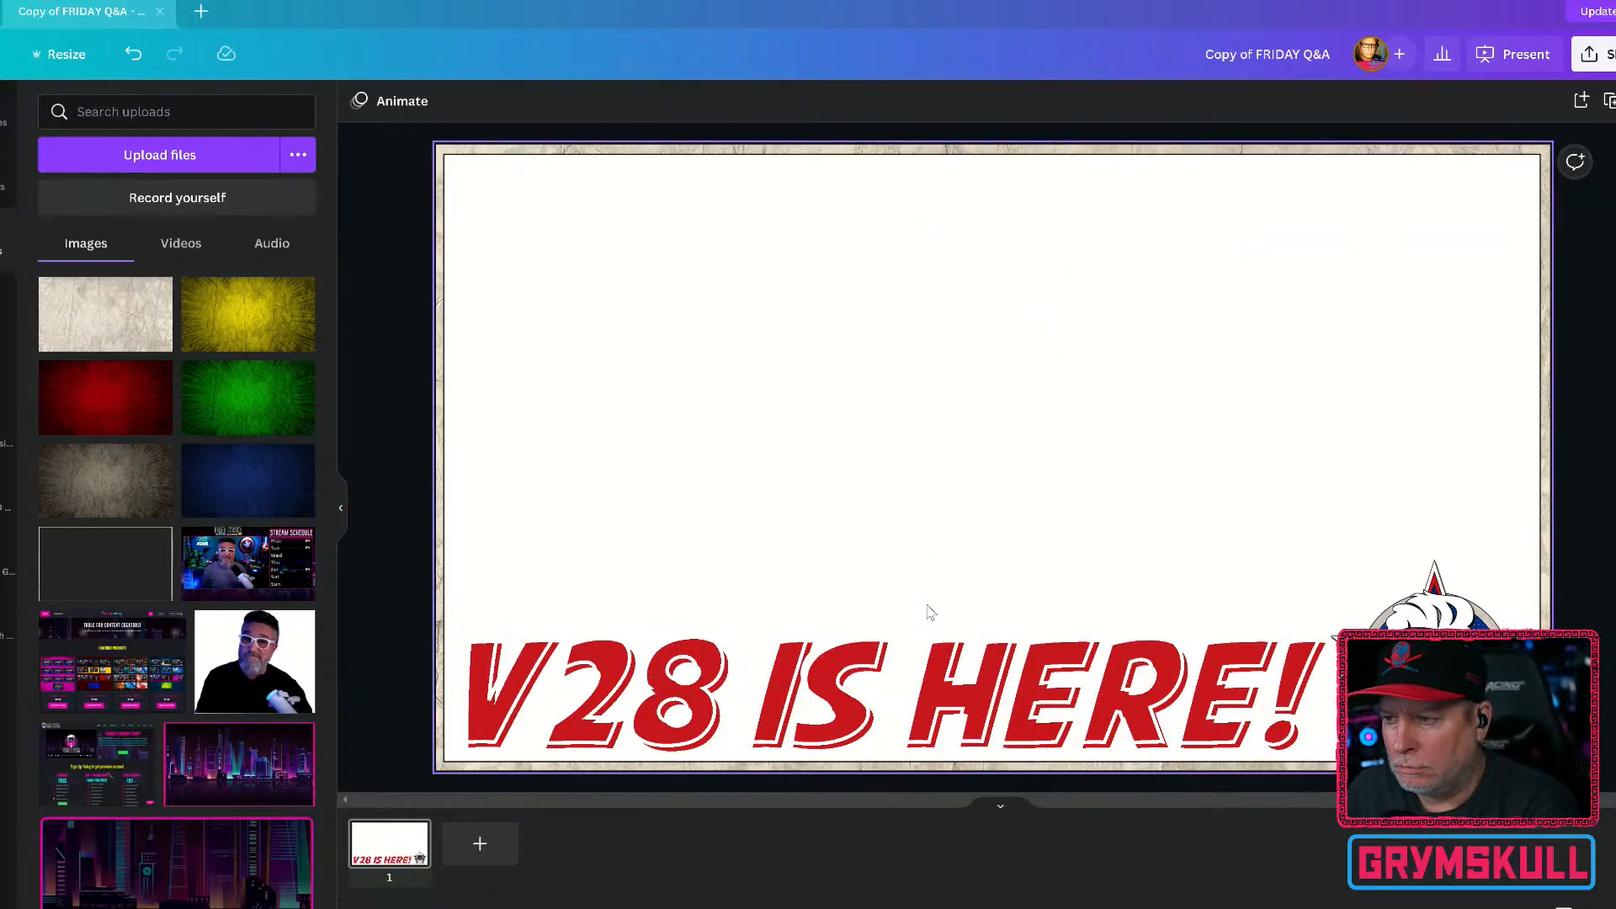
pyautogui.hotkey('ctrl', 'z')
# Step: Delete the bearded star logo, the V28 IS HERE! headline and the border frame, and reposition the thumbs-up portrait to show the whole hand
pyautogui.click(1231, 507)
pyautogui.moveTo(1249, 438); pyautogui.dragTo(1098, 534)
pyautogui.click(1431, 602)
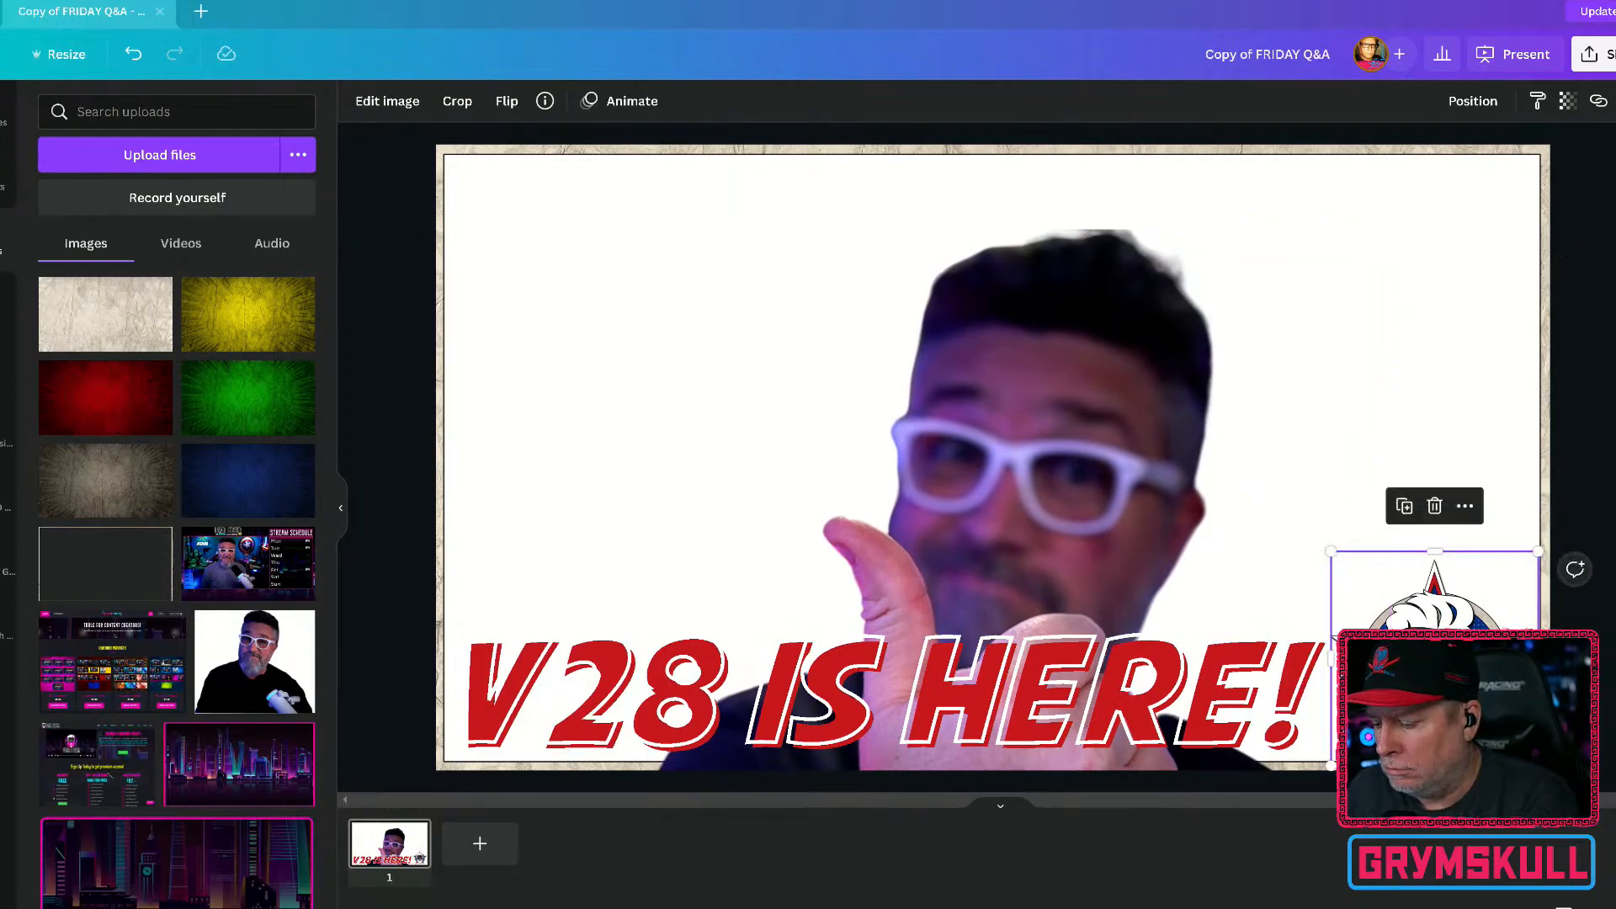
pyautogui.press('Delete')
pyautogui.click(1265, 655)
pyautogui.press('Delete')
pyautogui.click(1434, 160)
pyautogui.press('Delete')
pyautogui.click(1063, 580)
pyautogui.moveTo(1062, 580); pyautogui.dragTo(1047, 413)
# Step: Download the isolated portrait as a 1920 × 1080 px PNG with a transparent background
pyautogui.click(1593, 54)
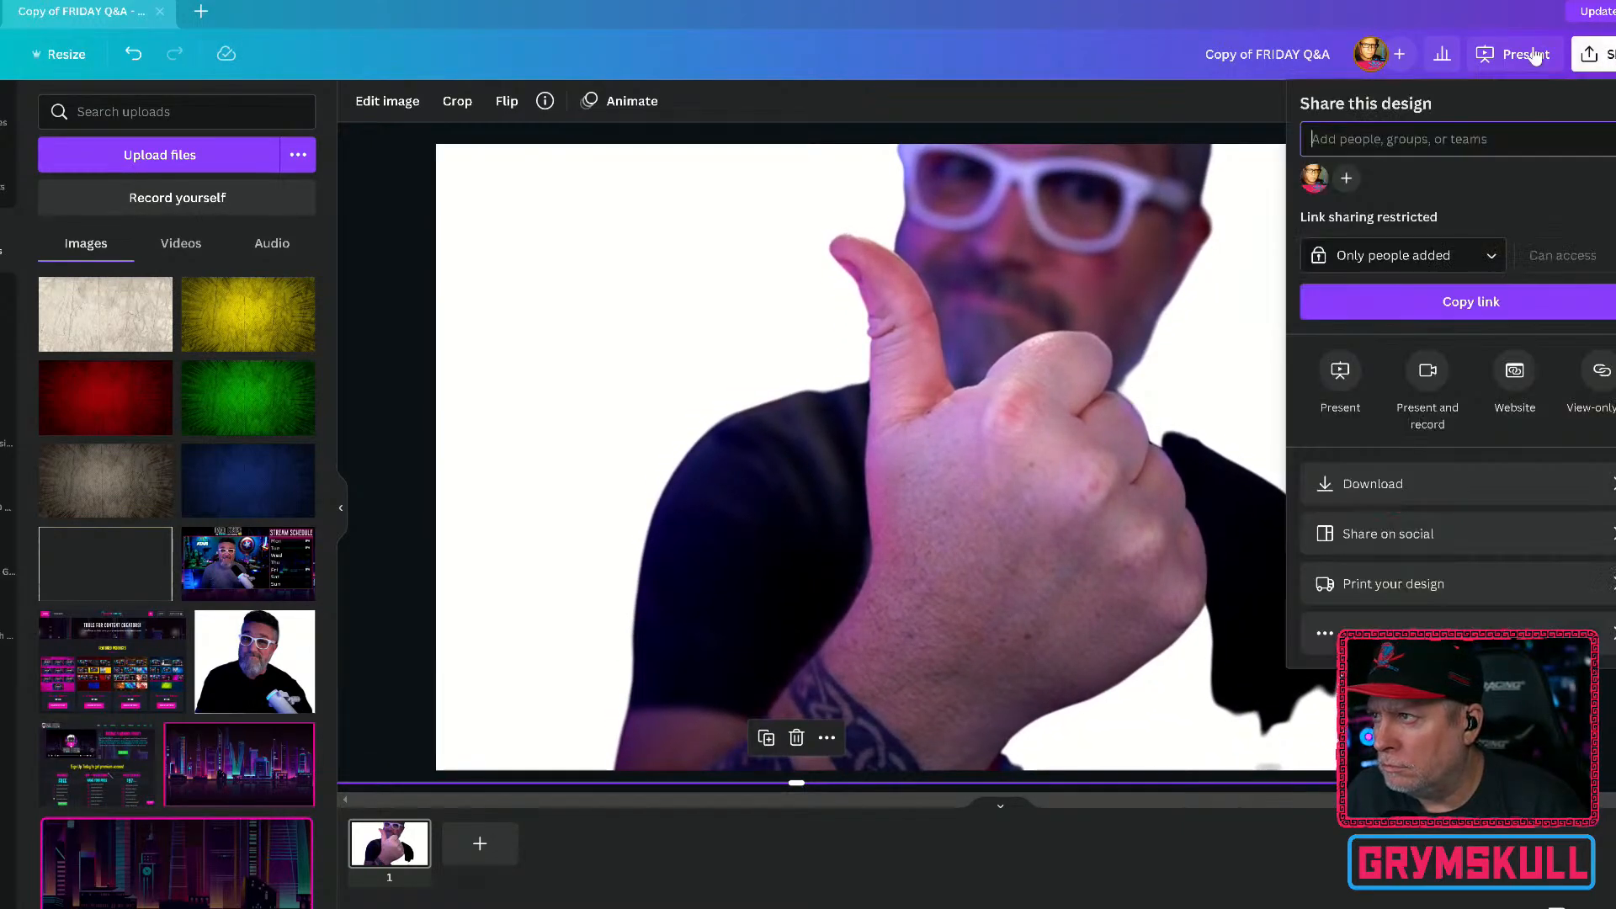
pyautogui.click(1430, 479)
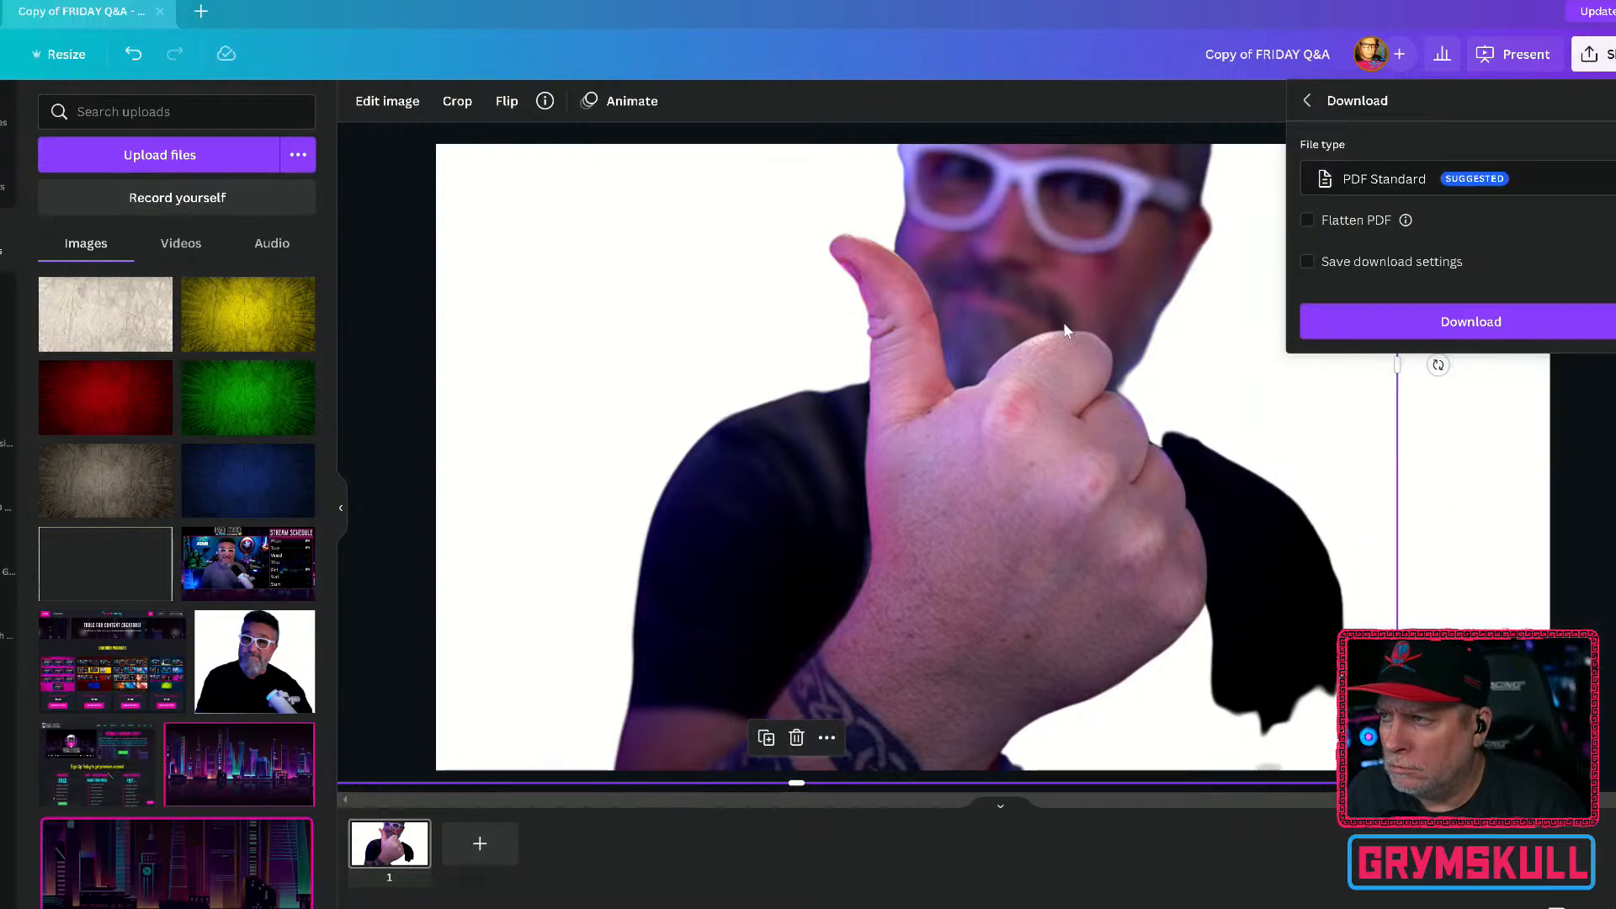
pyautogui.click(1514, 200)
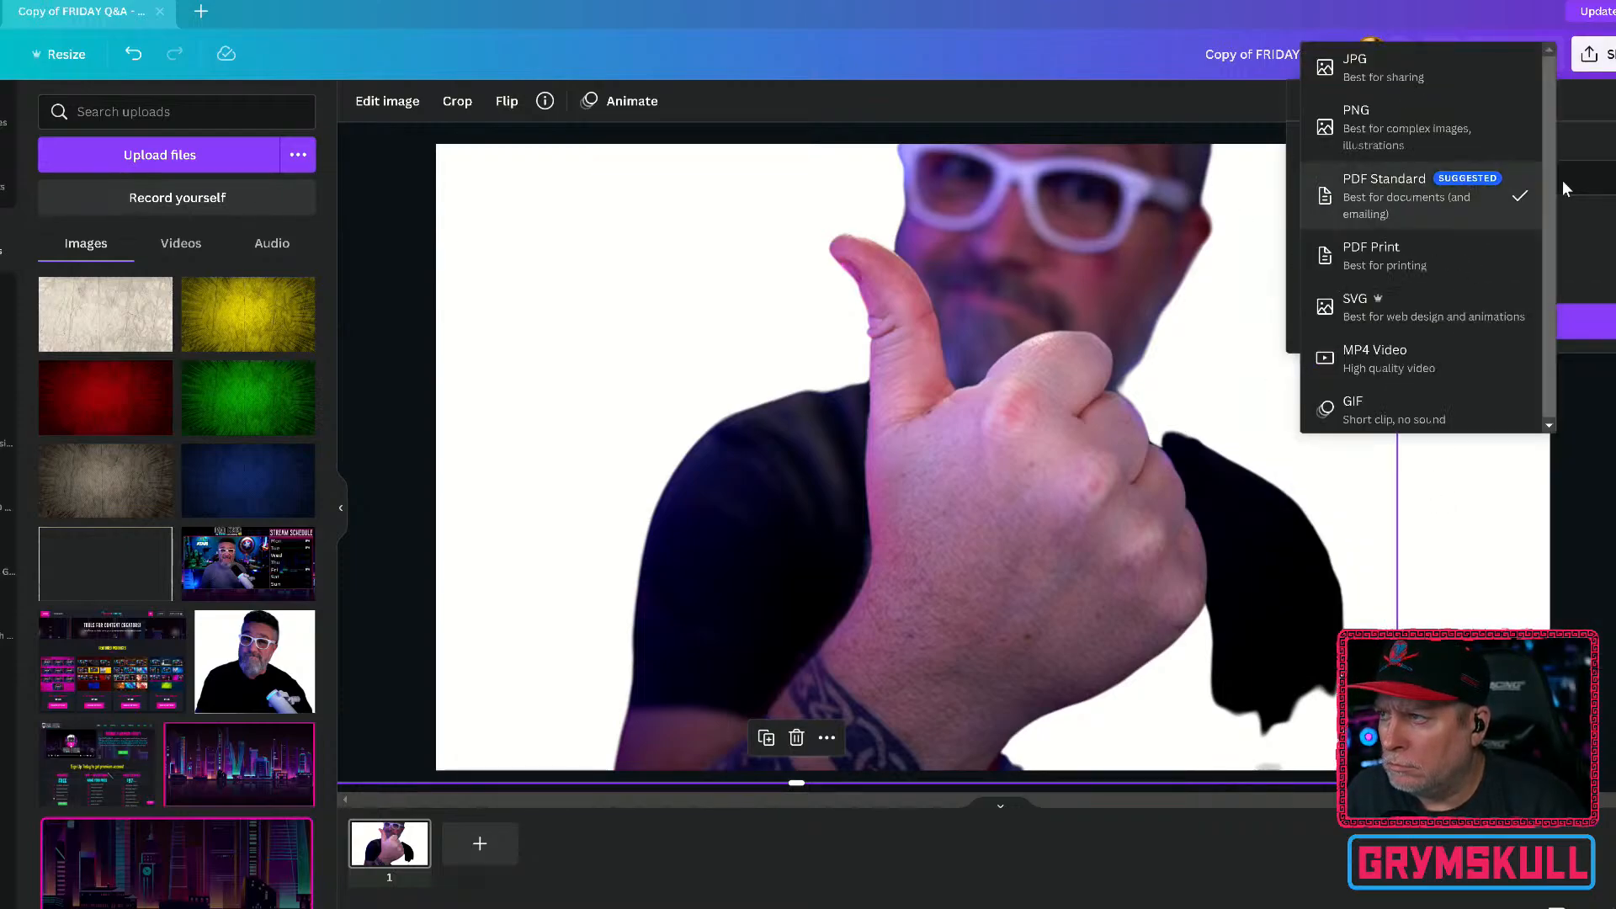
pyautogui.click(1395, 115)
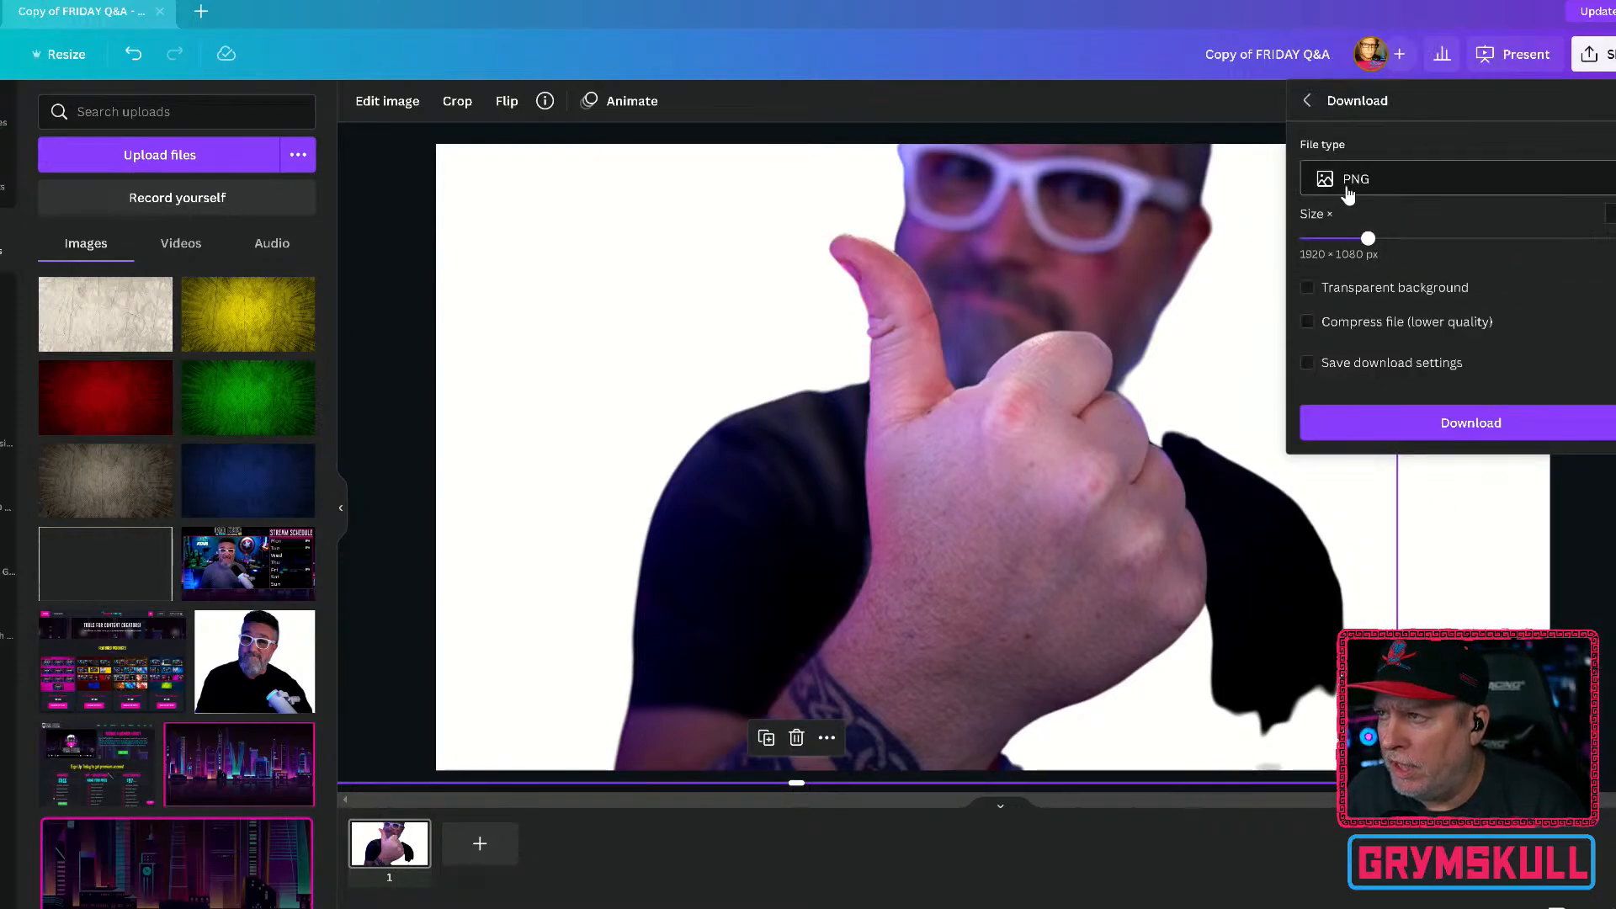
pyautogui.click(1421, 290)
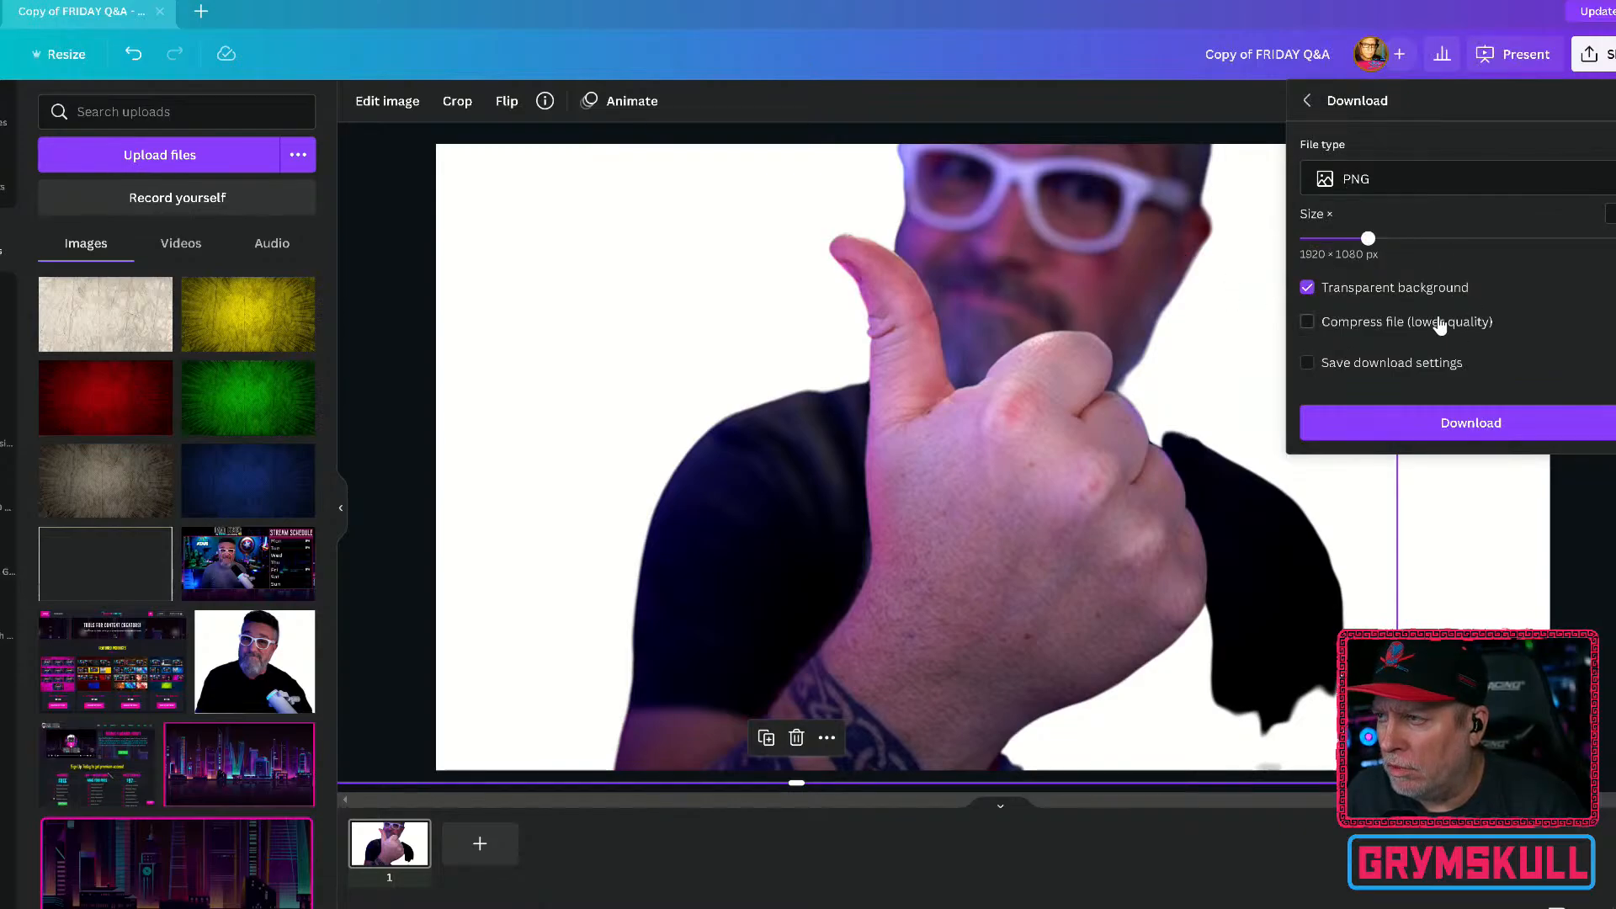
pyautogui.click(1387, 290)
pyautogui.click(1488, 427)
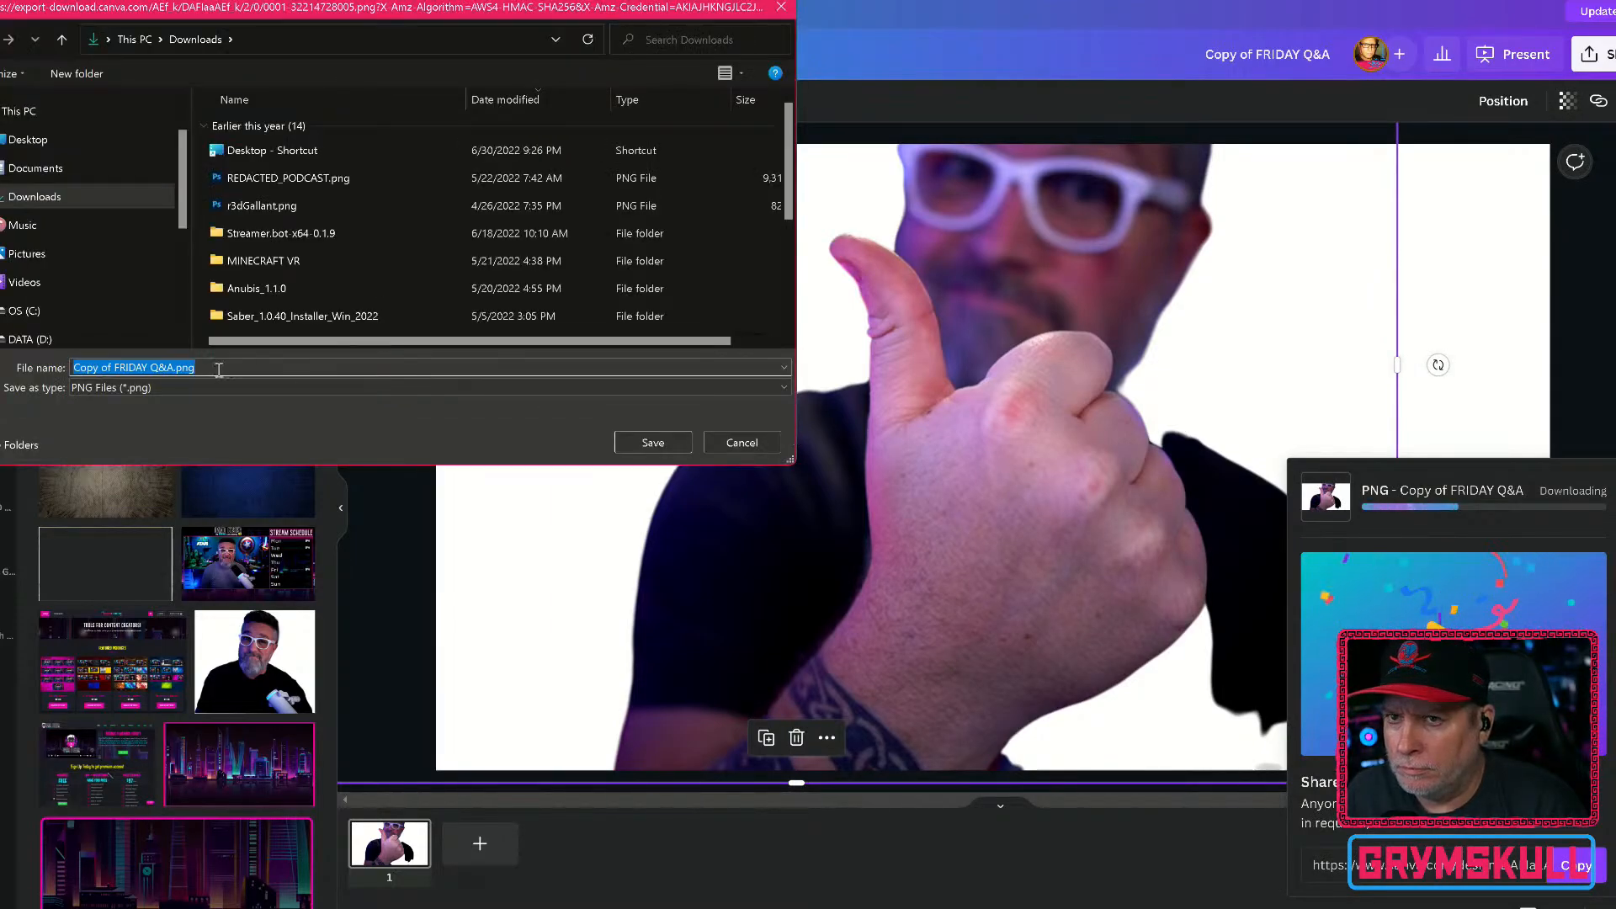
# Step: Save the download as THETHUMB.png in a subfolder of _DFM\_THUMBS on the T: network drive
pyautogui.click(218, 368)
pyautogui.moveTo(174, 368); pyautogui.dragTo(59, 368)
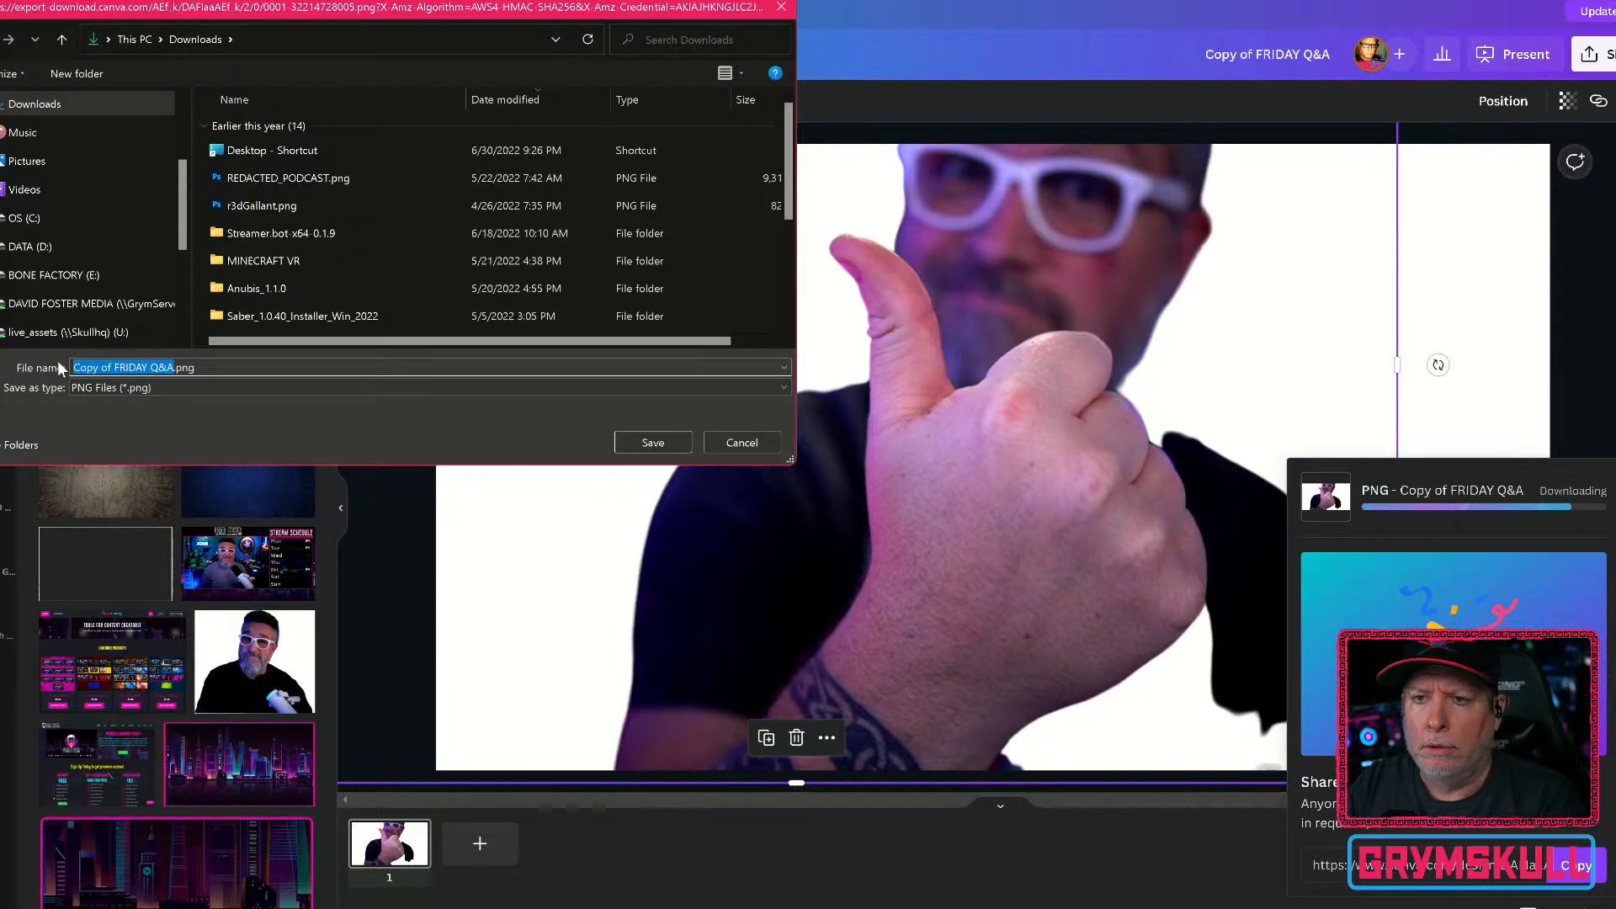
pyautogui.write('THETHUMB')
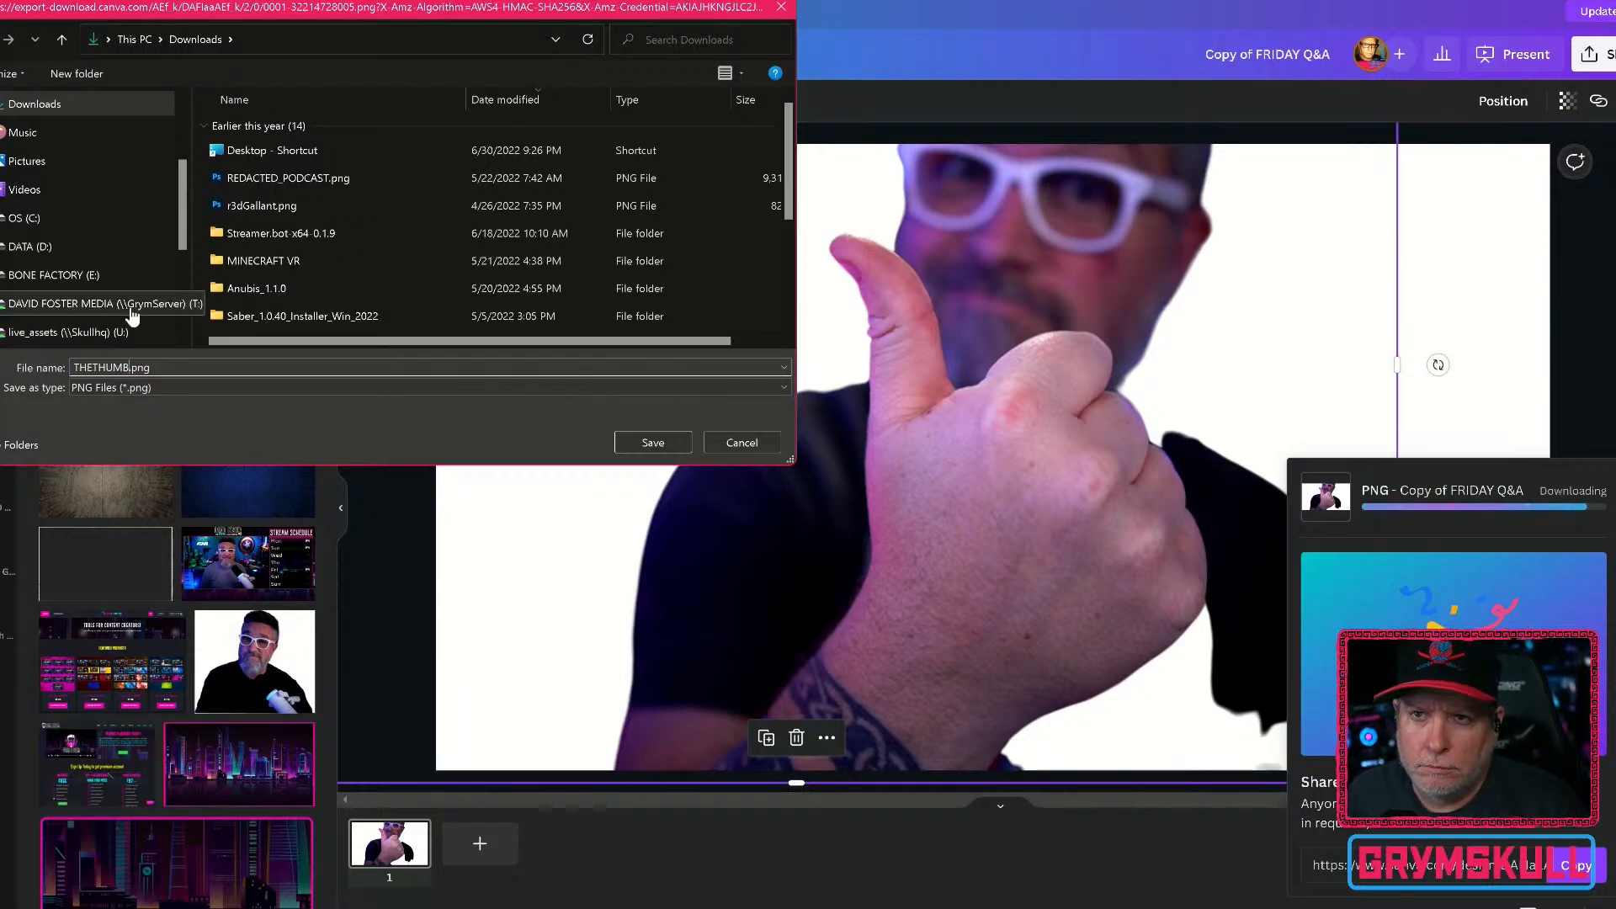
pyautogui.click(85, 304)
pyautogui.doubleClick(246, 185)
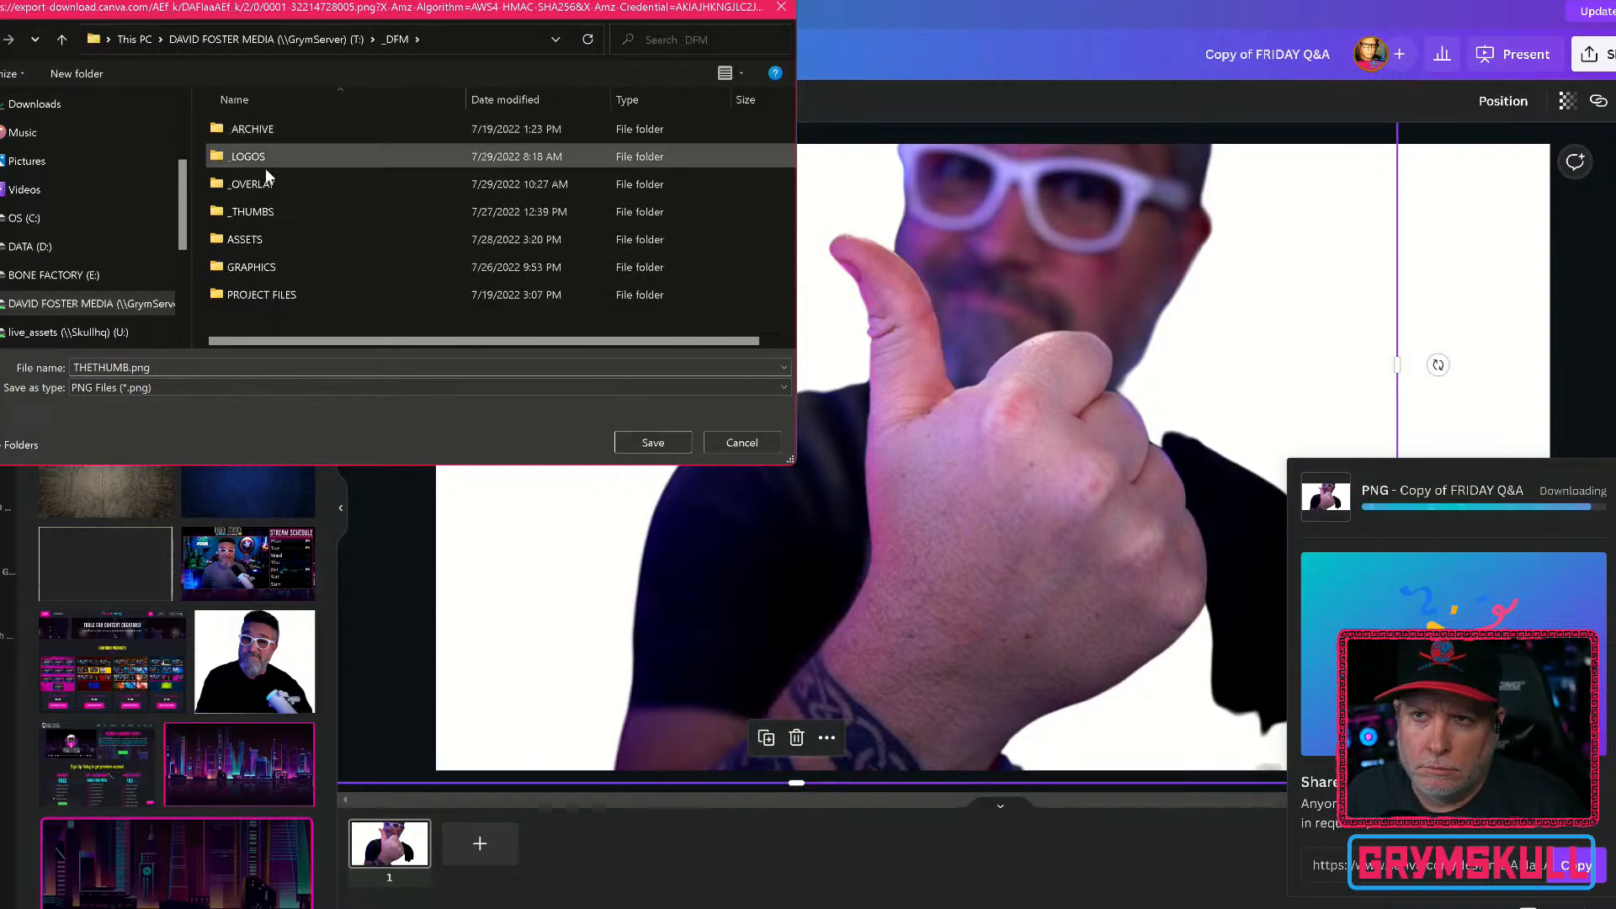
pyautogui.doubleClick(261, 210)
pyautogui.click(256, 187)
pyautogui.doubleClick(256, 187)
pyautogui.click(679, 444)
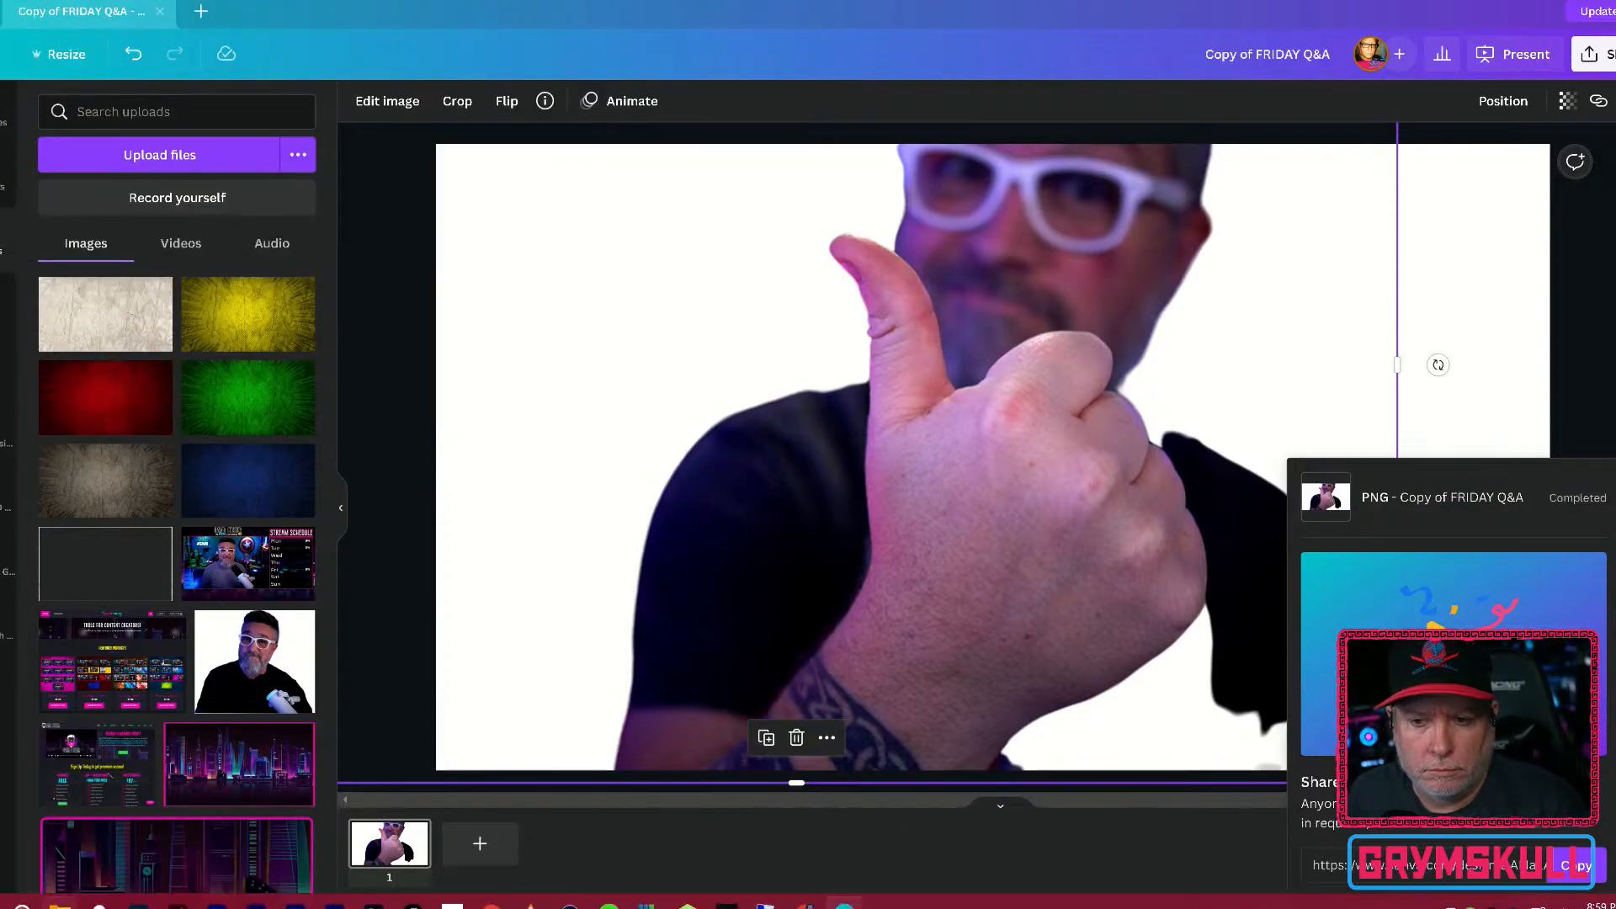
# Step: Switch to Photoshop and open photo_2022-08-04_20-59-38.jpg from the _DFM\_THUMBS\IMAGES folder
pyautogui.click(139, 903)
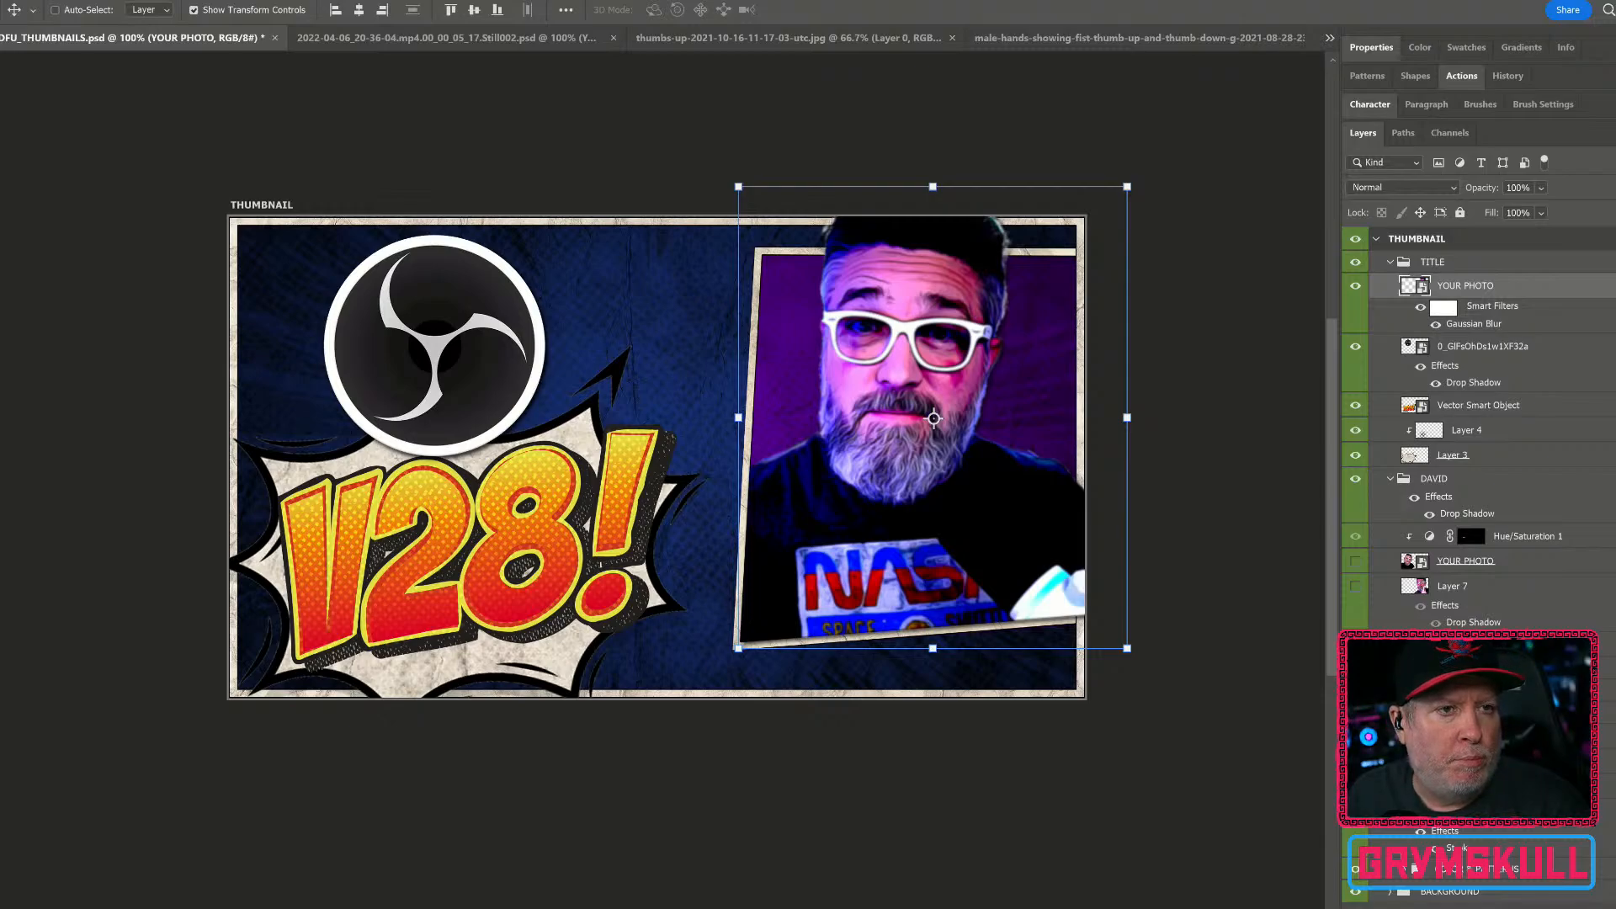
pyautogui.click(4, 2)
pyautogui.moveTo(21, 2)
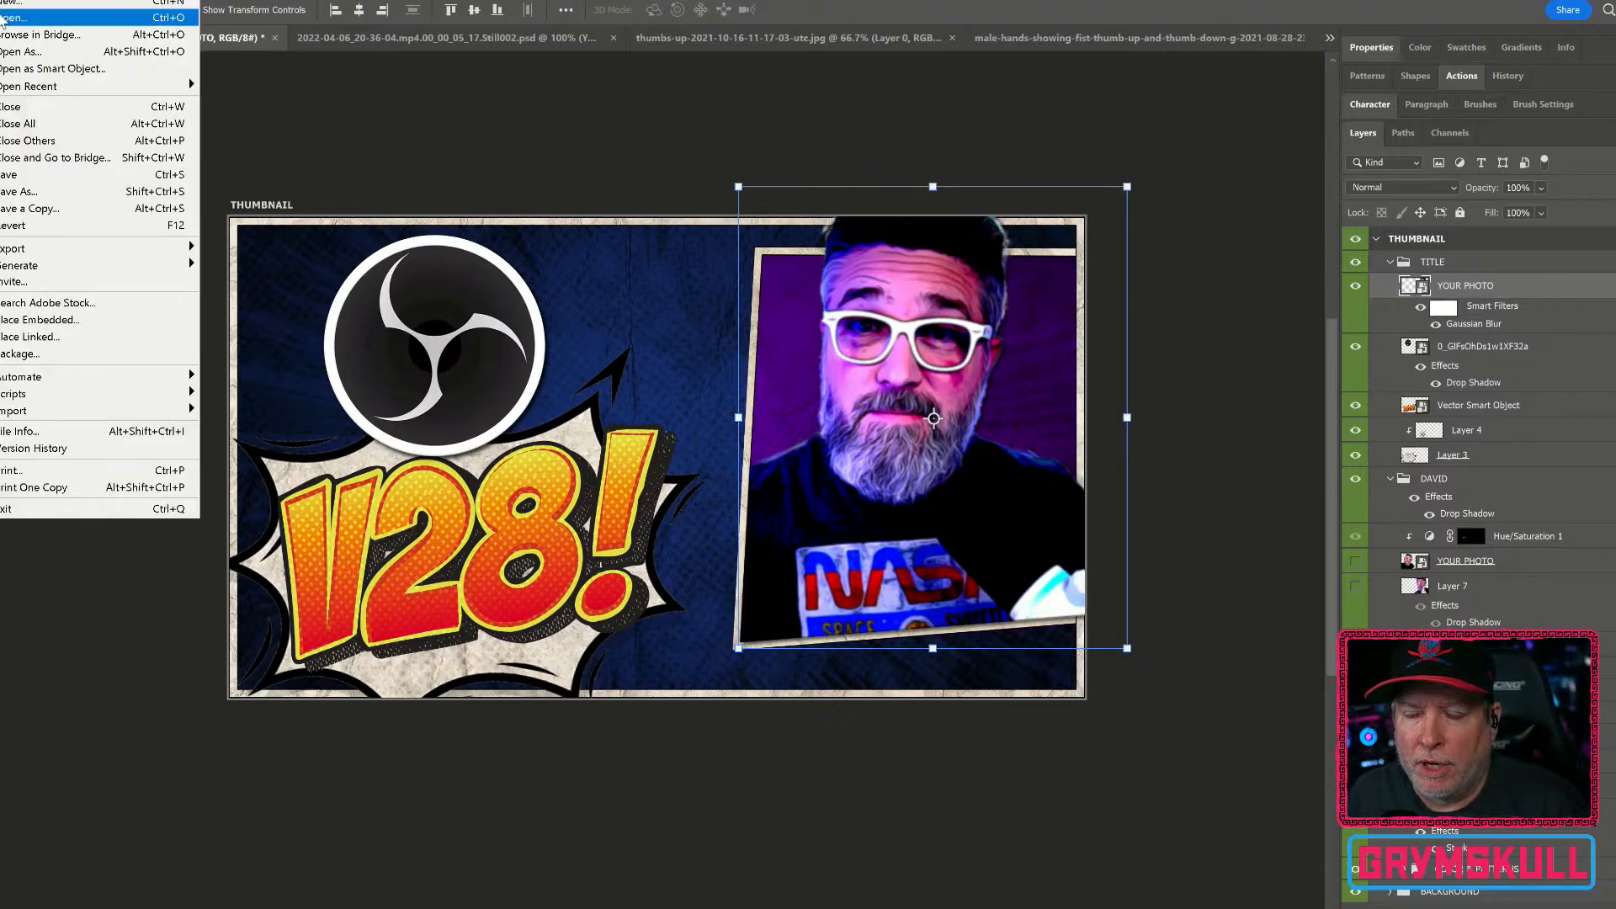
pyautogui.click(25, 19)
pyautogui.doubleClick(357, 163)
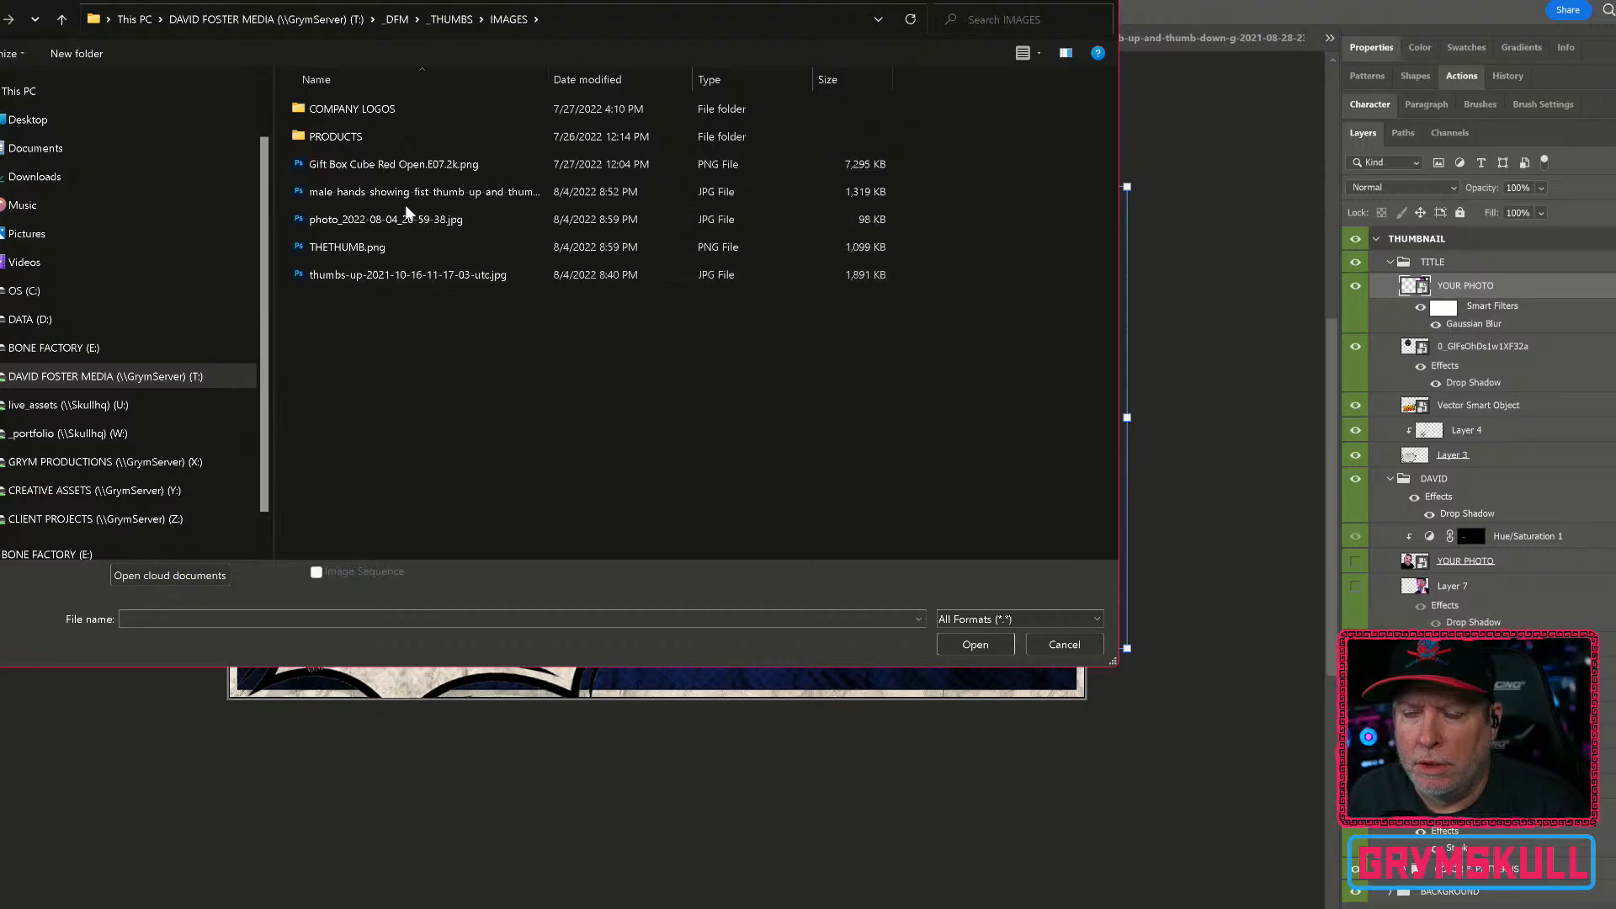
pyautogui.click(1027, 51)
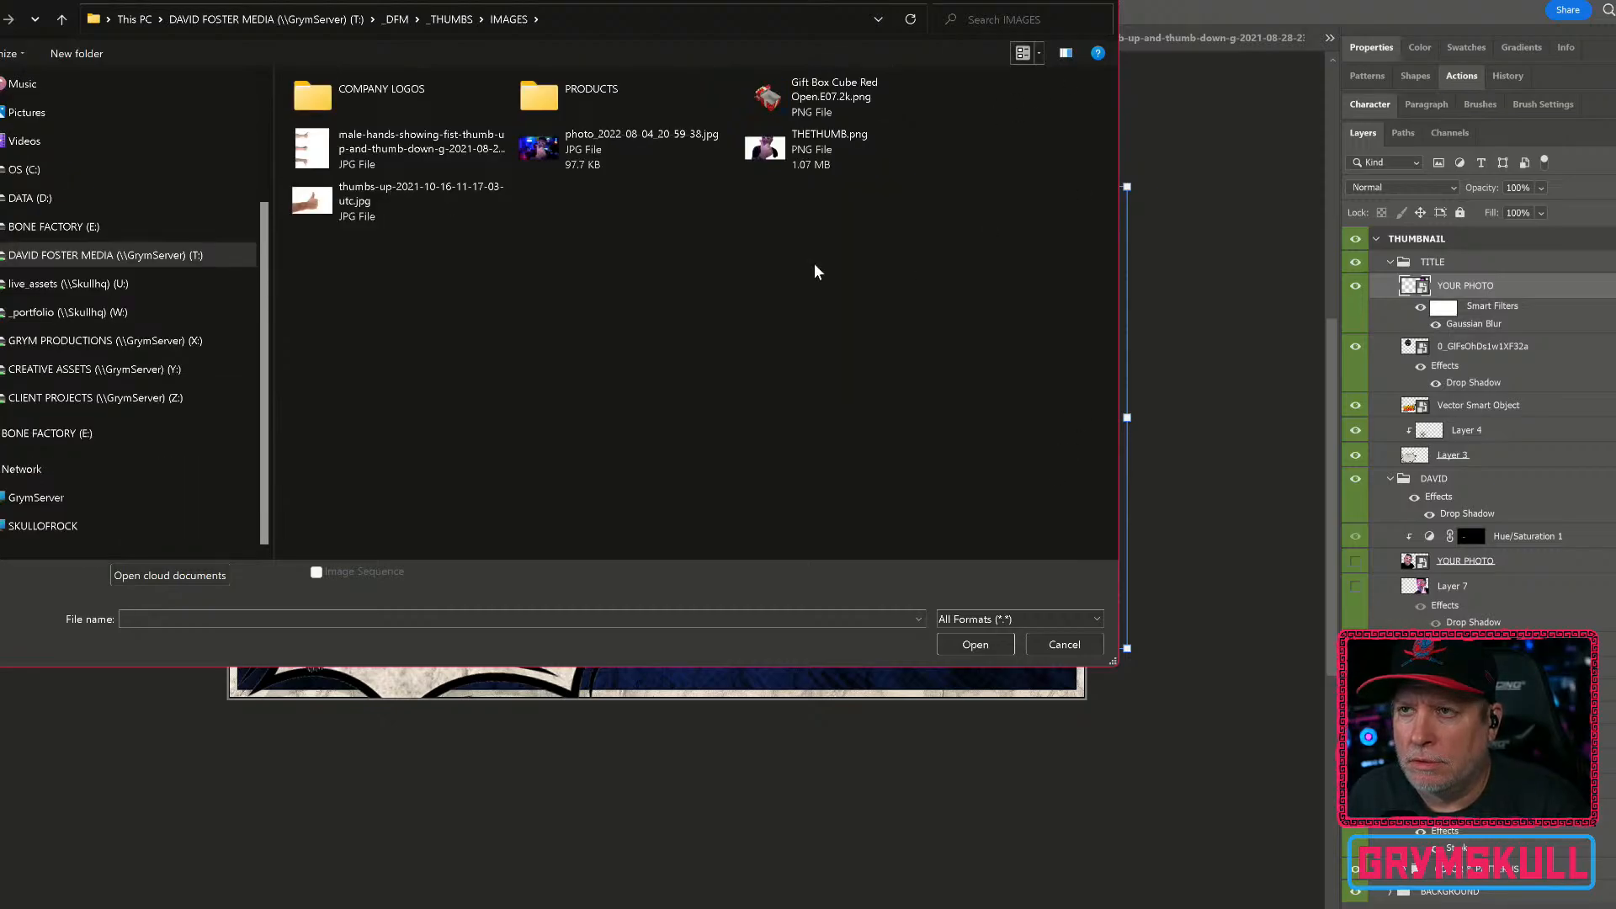
pyautogui.doubleClick(540, 159)
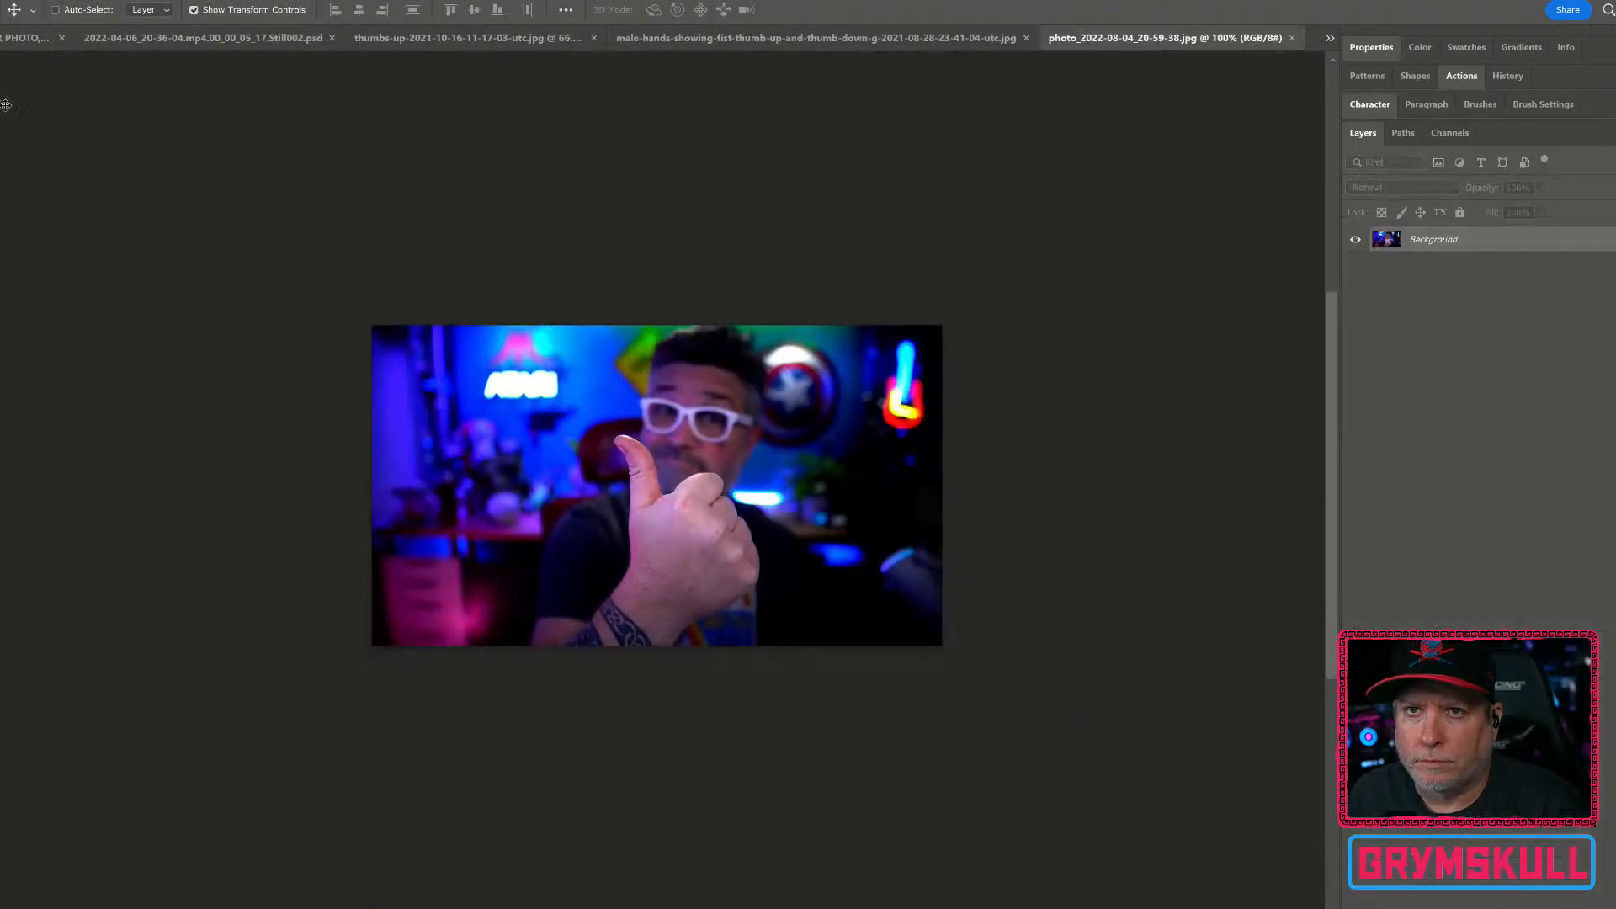
# Step: Select the man and his thumbs-up hand in the opened photo with Select Subject
pyautogui.press('w')
pyautogui.click(725, 13)
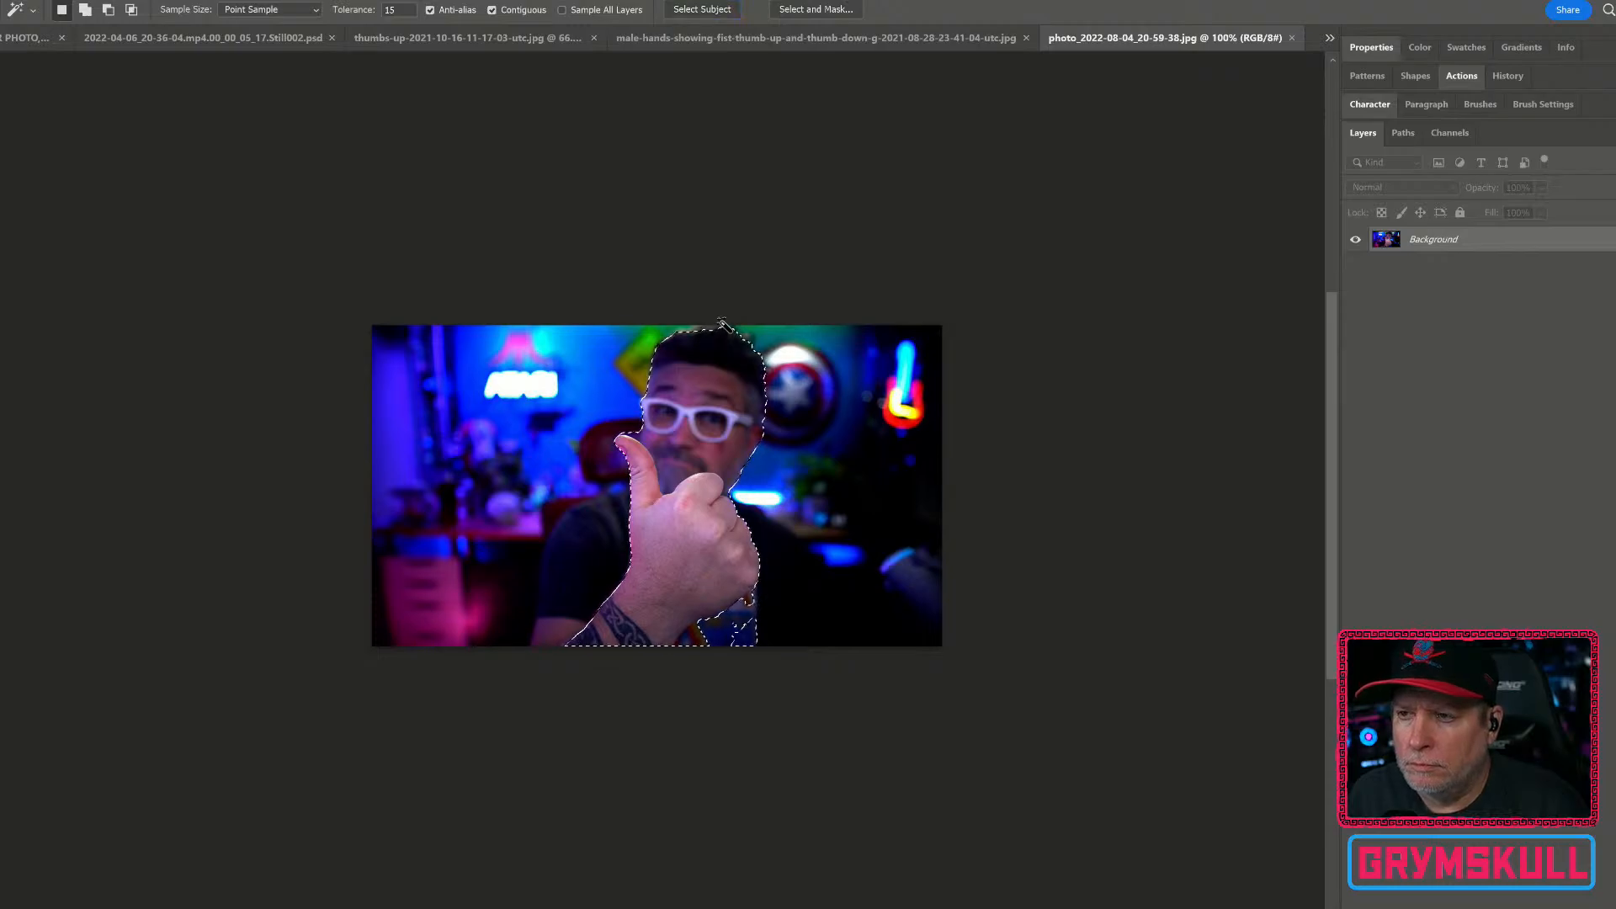
pyautogui.scroll(2, 689, 572)
pyautogui.scroll(3, 686, 562)
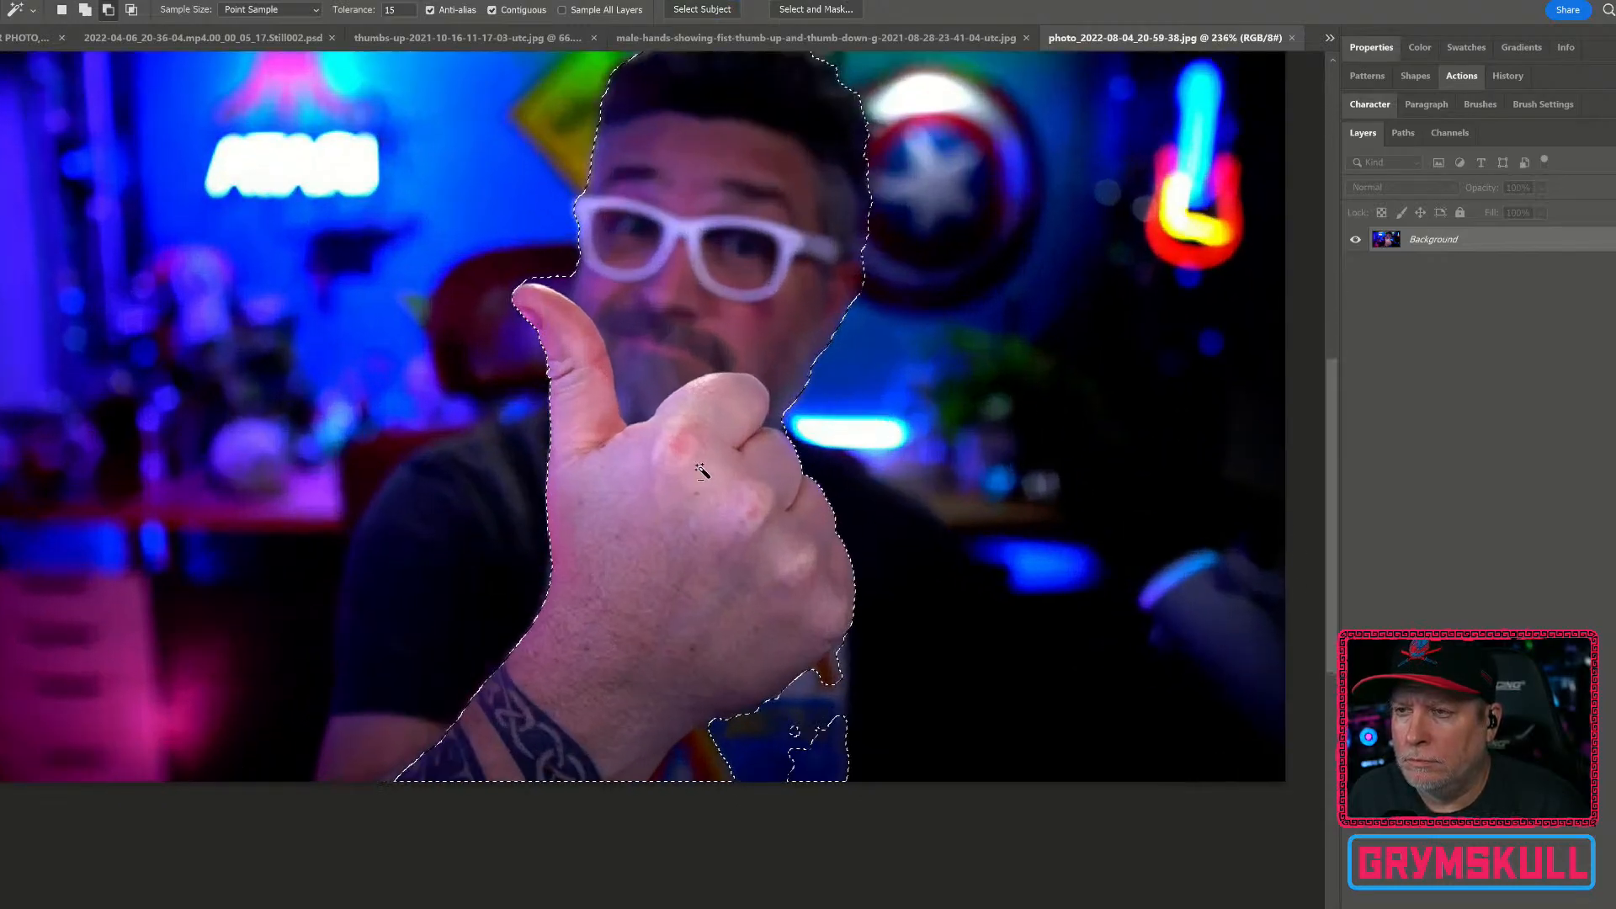
# Step: Subtract the head and shirt from the selection with the Quick Selection Tool, and mask the layer to only the hand
pyautogui.rightClick(9, 135)
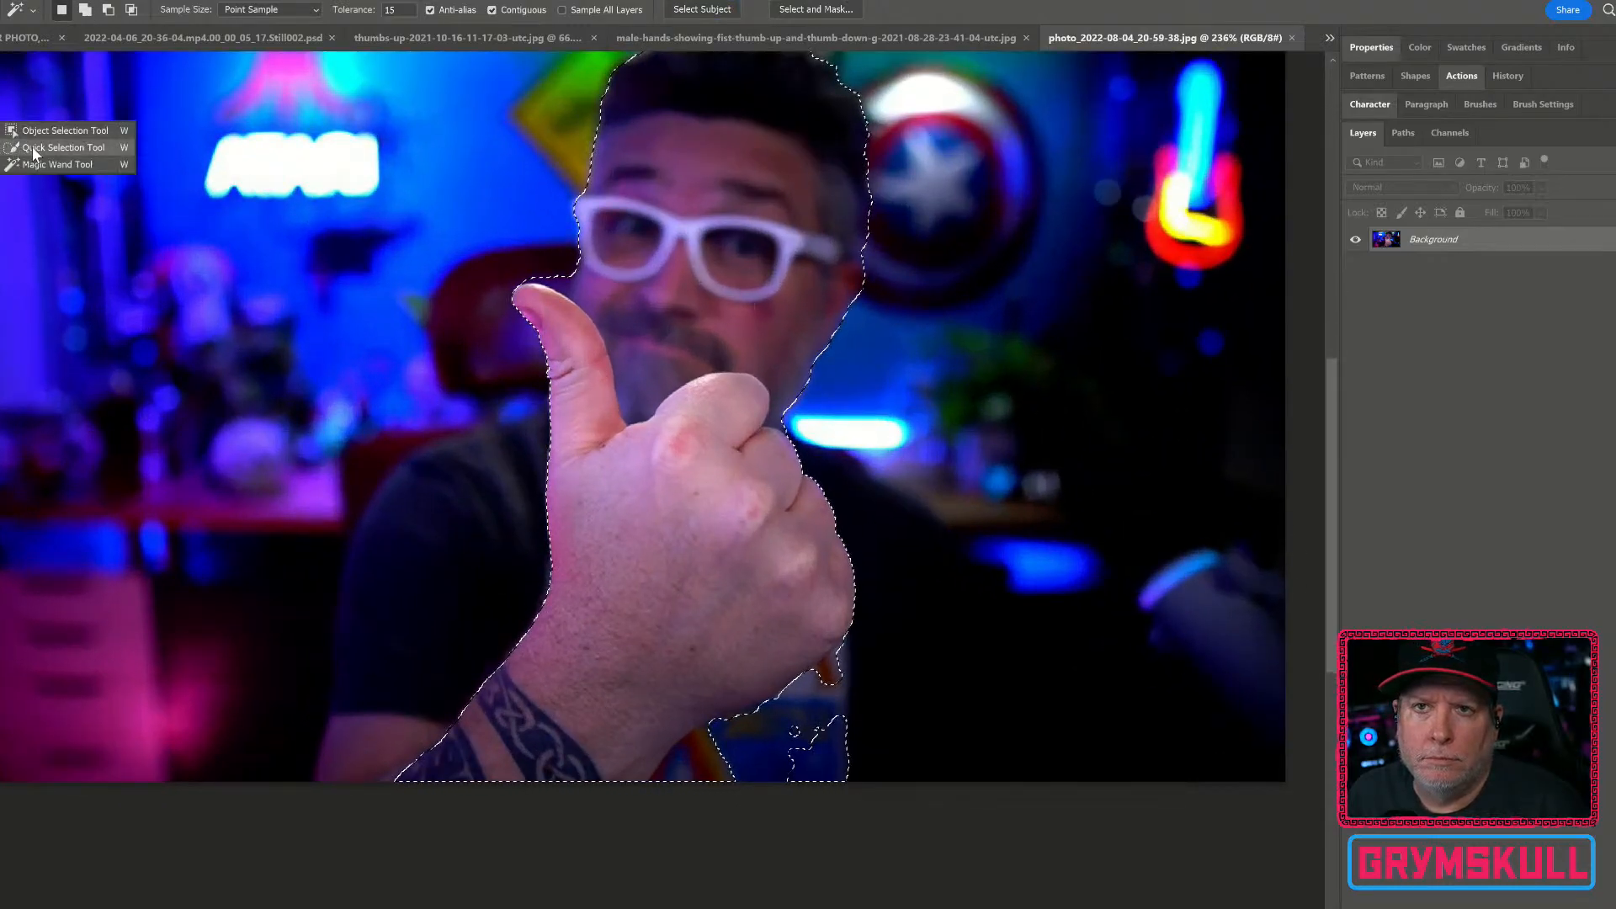
pyautogui.click(59, 148)
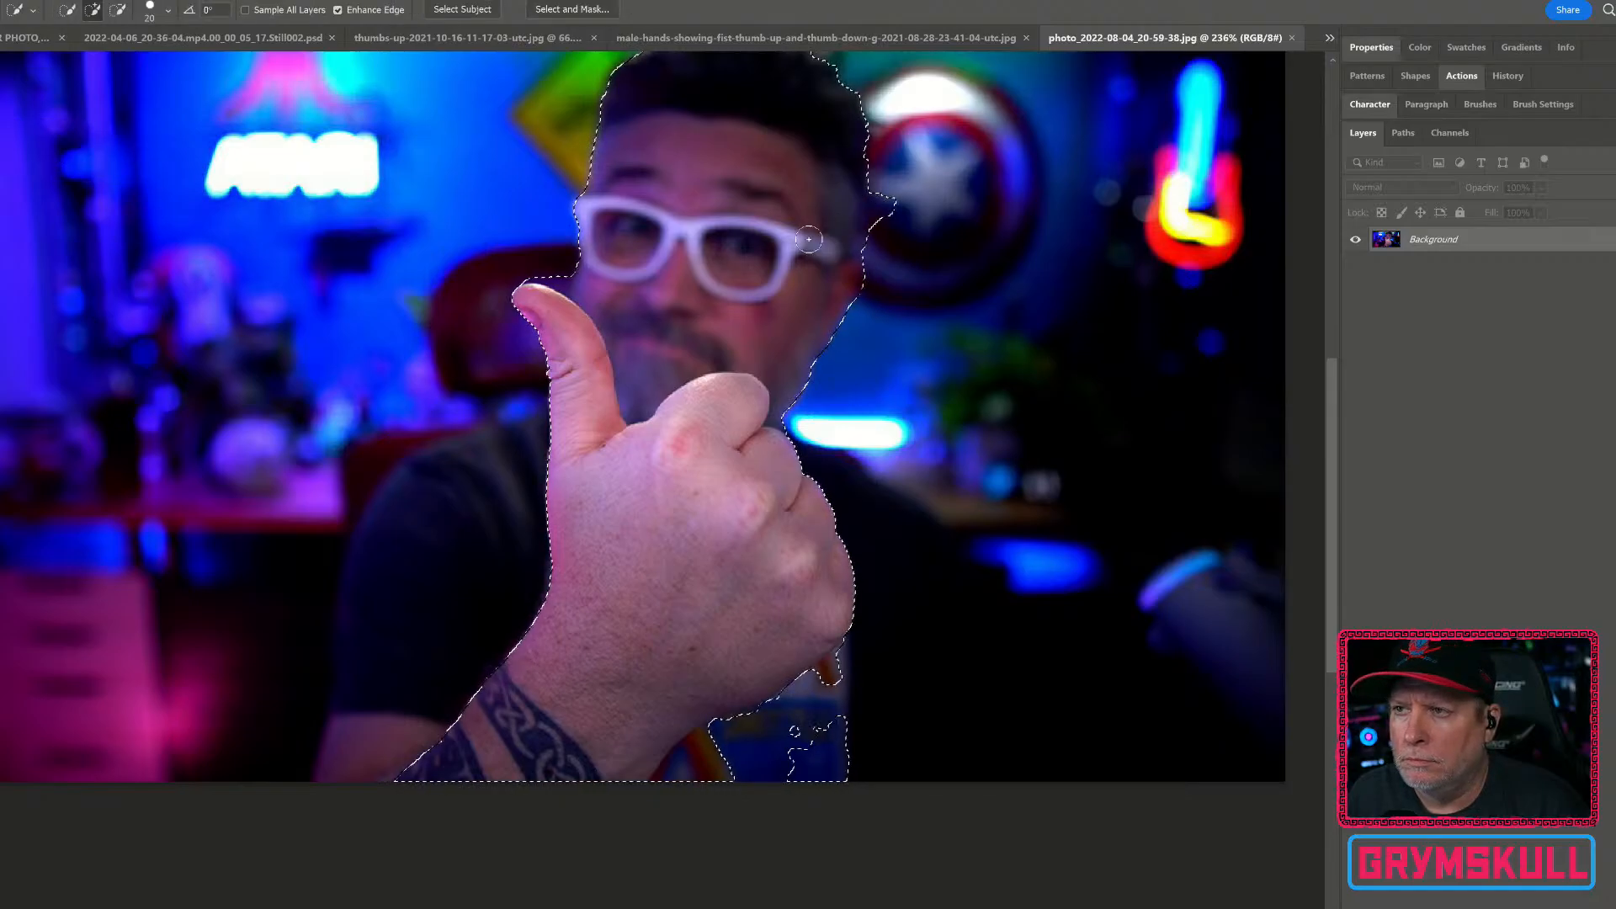
pyautogui.moveTo(890, 200)
pyautogui.keyDown('alt'); pyautogui.mouseDown()
pyautogui.moveTo(693, 295)
pyautogui.moveTo(530, 256)
pyautogui.moveTo(676, 132)
pyautogui.moveTo(830, 89)
pyautogui.moveTo(766, 90)
pyautogui.moveTo(868, 196)
pyautogui.mouseUp(); pyautogui.keyUp('alt')
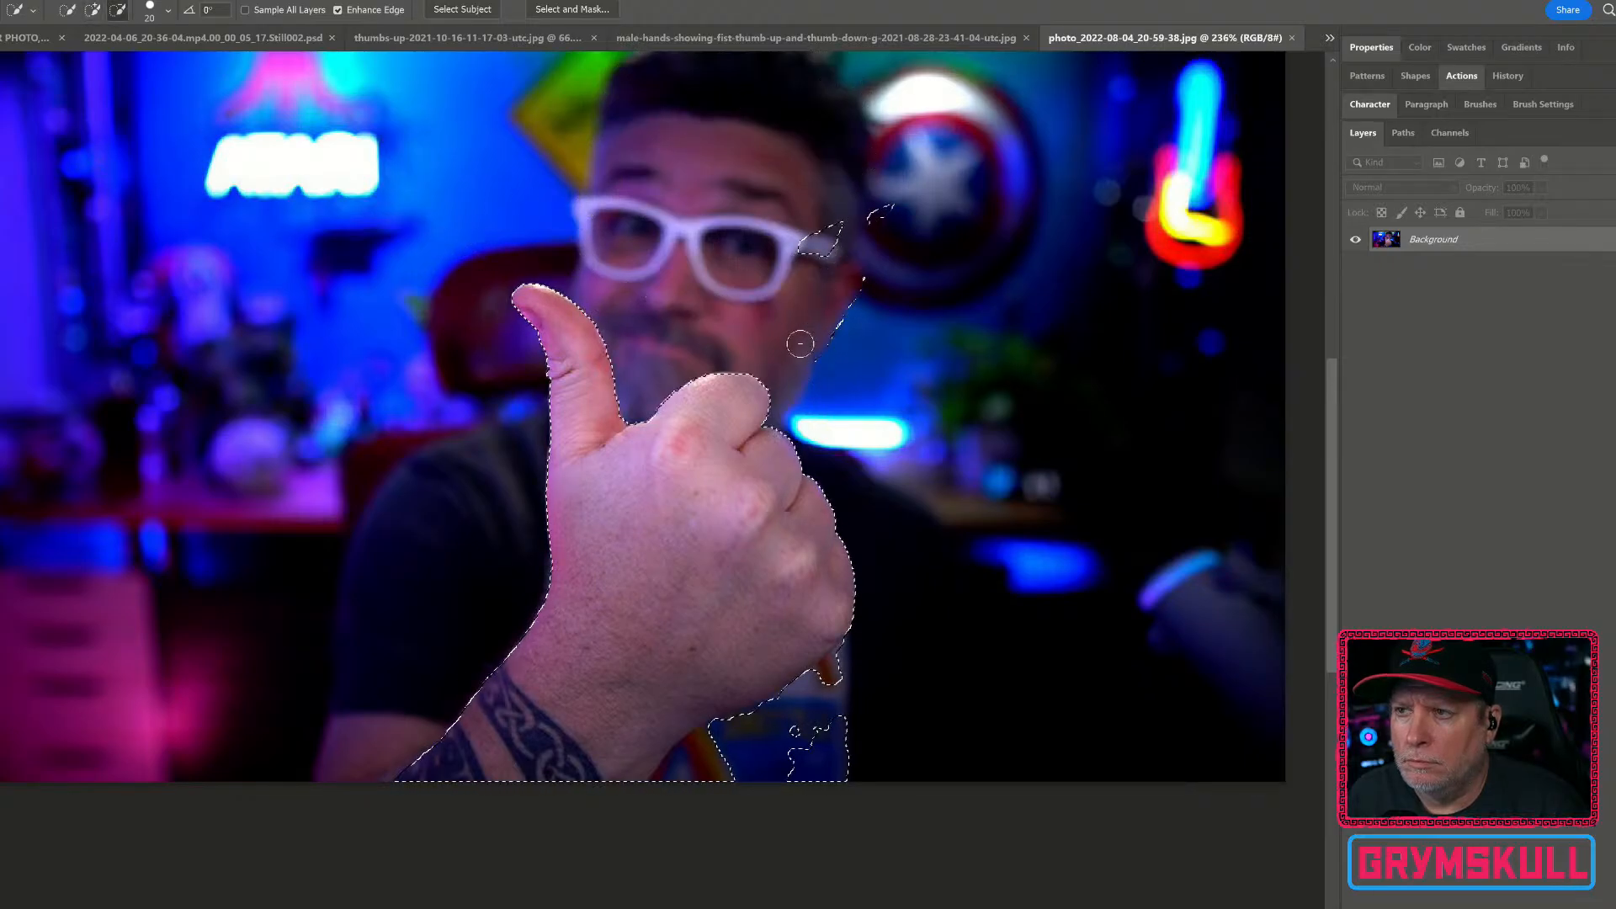
pyautogui.moveTo(801, 339)
pyautogui.mouseDown()
pyautogui.moveTo(794, 276)
pyautogui.moveTo(830, 235)
pyautogui.moveTo(886, 218)
pyautogui.moveTo(818, 315)
pyautogui.mouseUp()
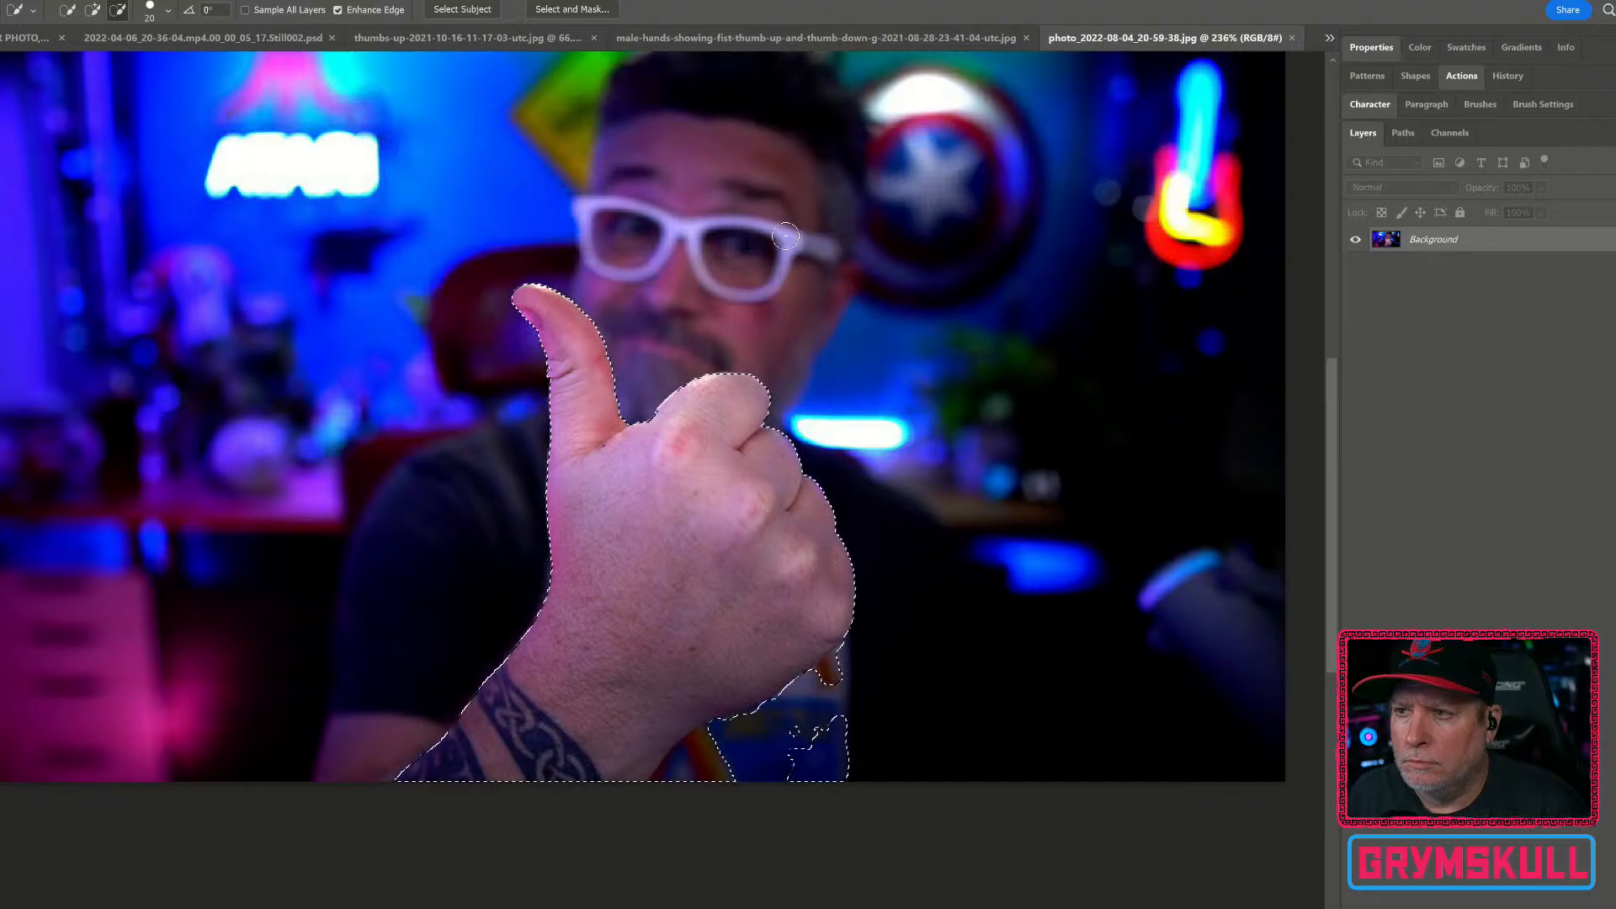
pyautogui.moveTo(857, 673)
pyautogui.mouseDown()
pyautogui.moveTo(812, 746)
pyautogui.moveTo(828, 805)
pyautogui.moveTo(720, 779)
pyautogui.mouseUp()
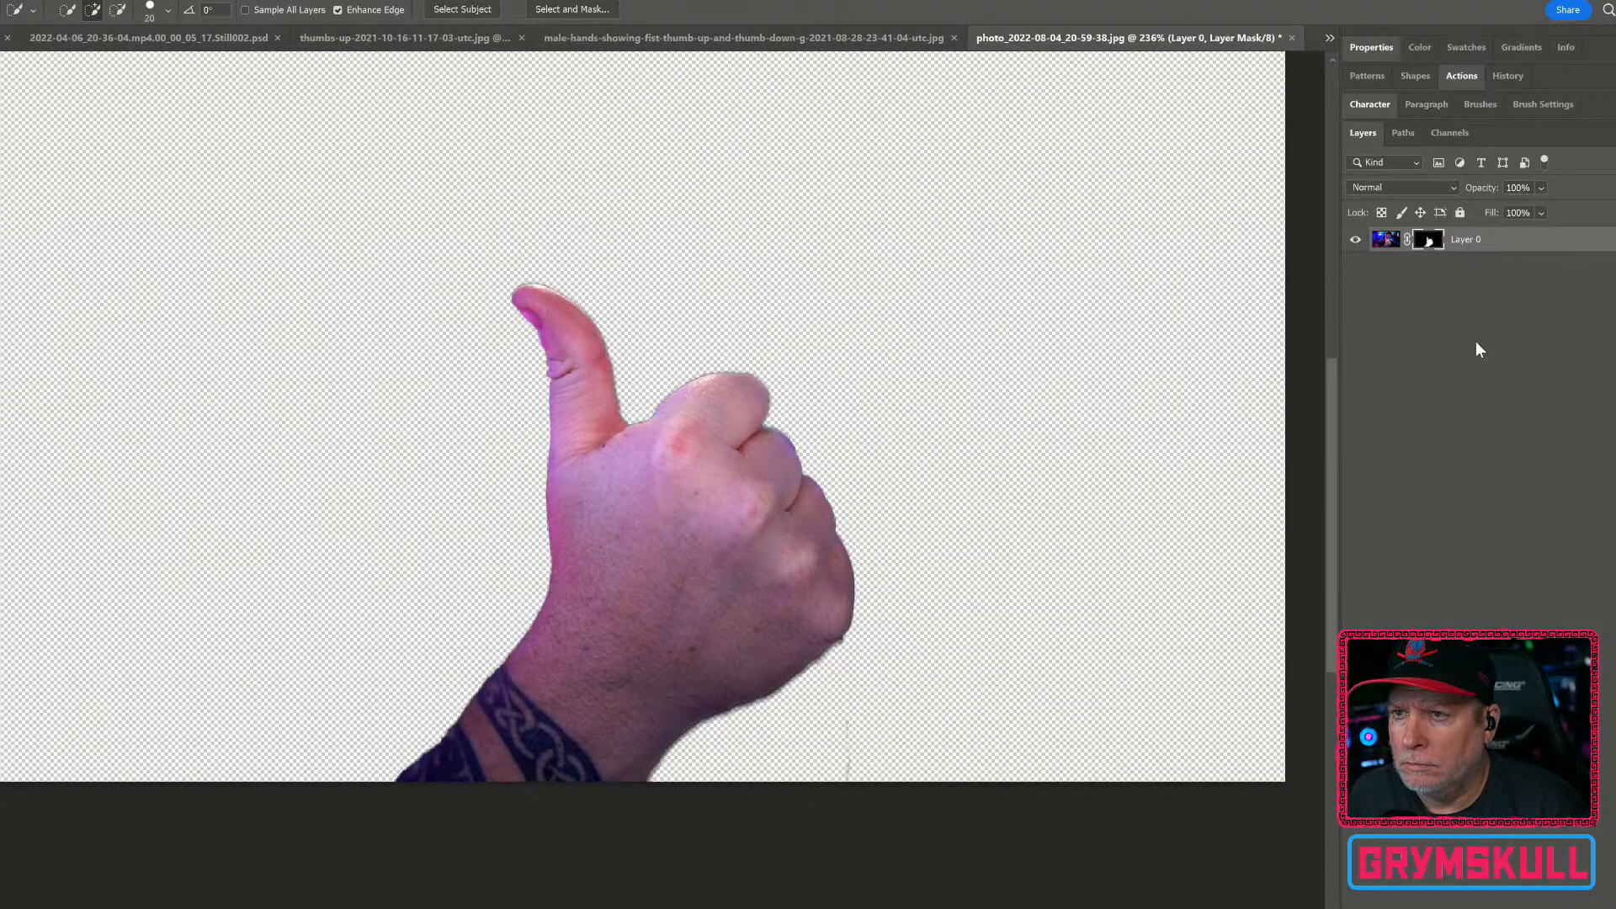
# Step: Convert the masked hand layer to a smart object and shift the hand slightly upward
pyautogui.rightClick(1480, 242)
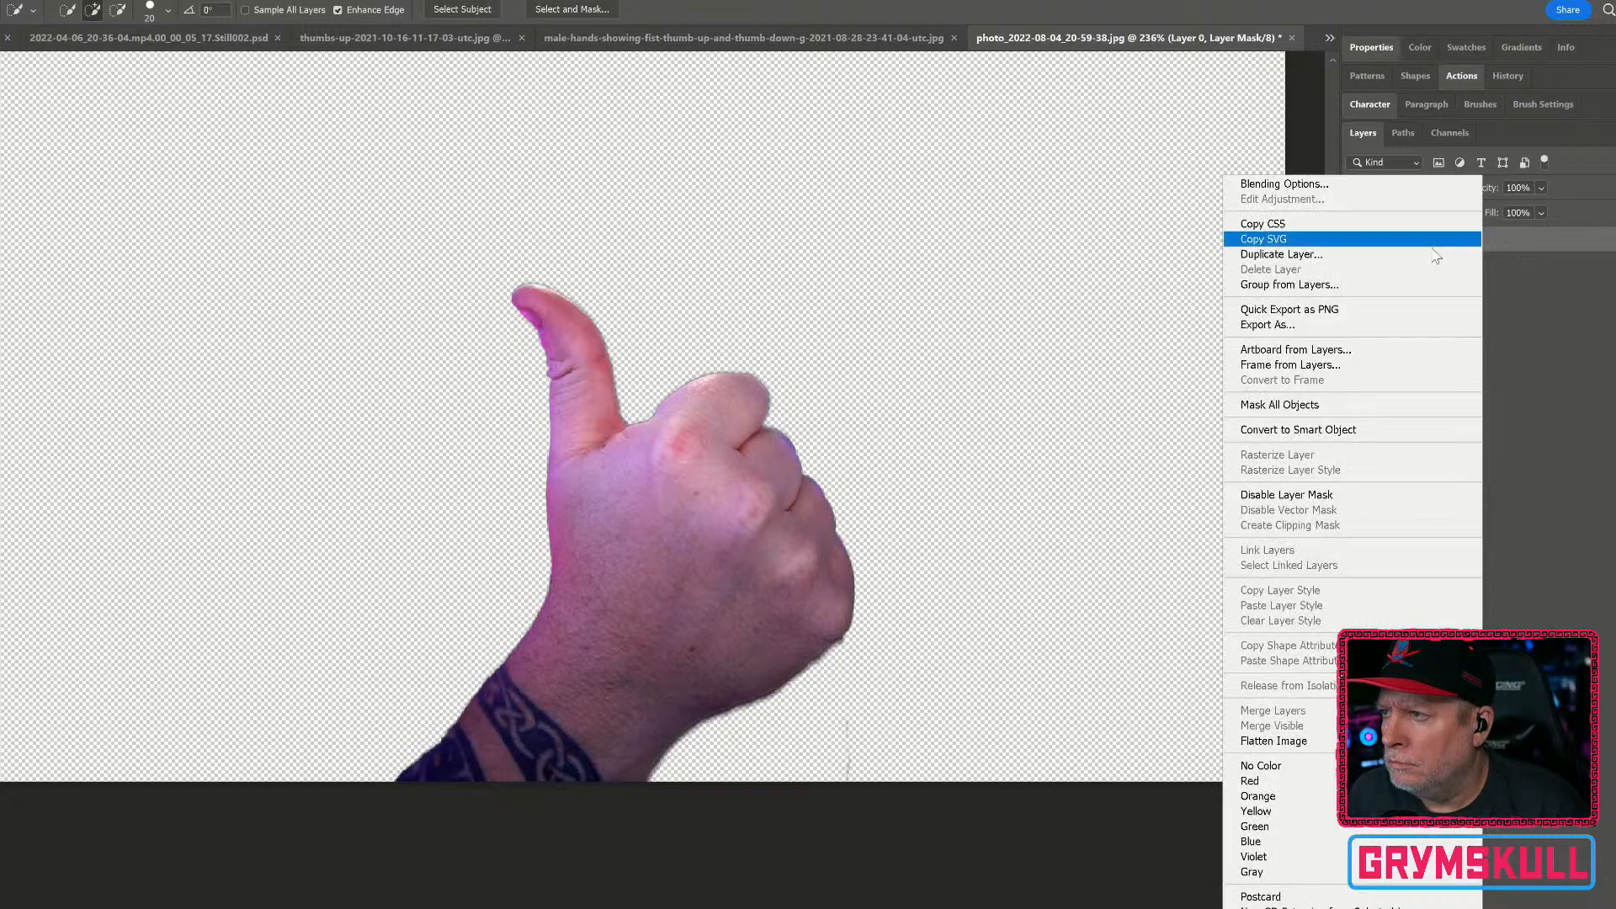
pyautogui.click(1361, 429)
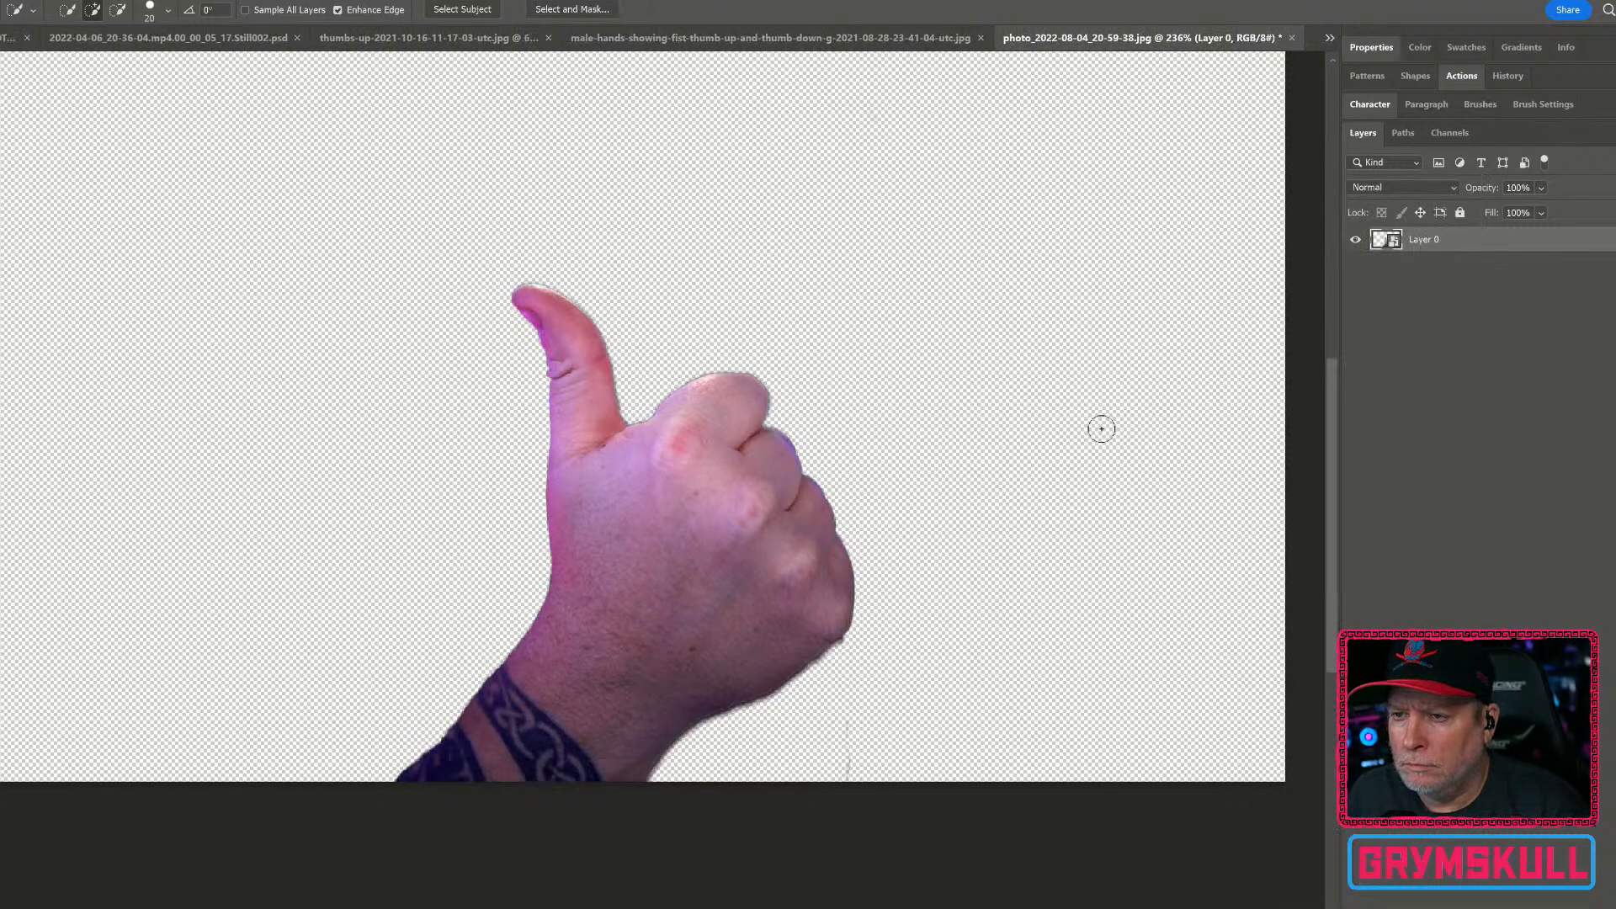
pyautogui.press('v')
pyautogui.moveTo(752, 471); pyautogui.dragTo(709, 349)
# Step: Close the two stock hand images without saving changes, and close the yellow-background portrait document
pyautogui.click(942, 38)
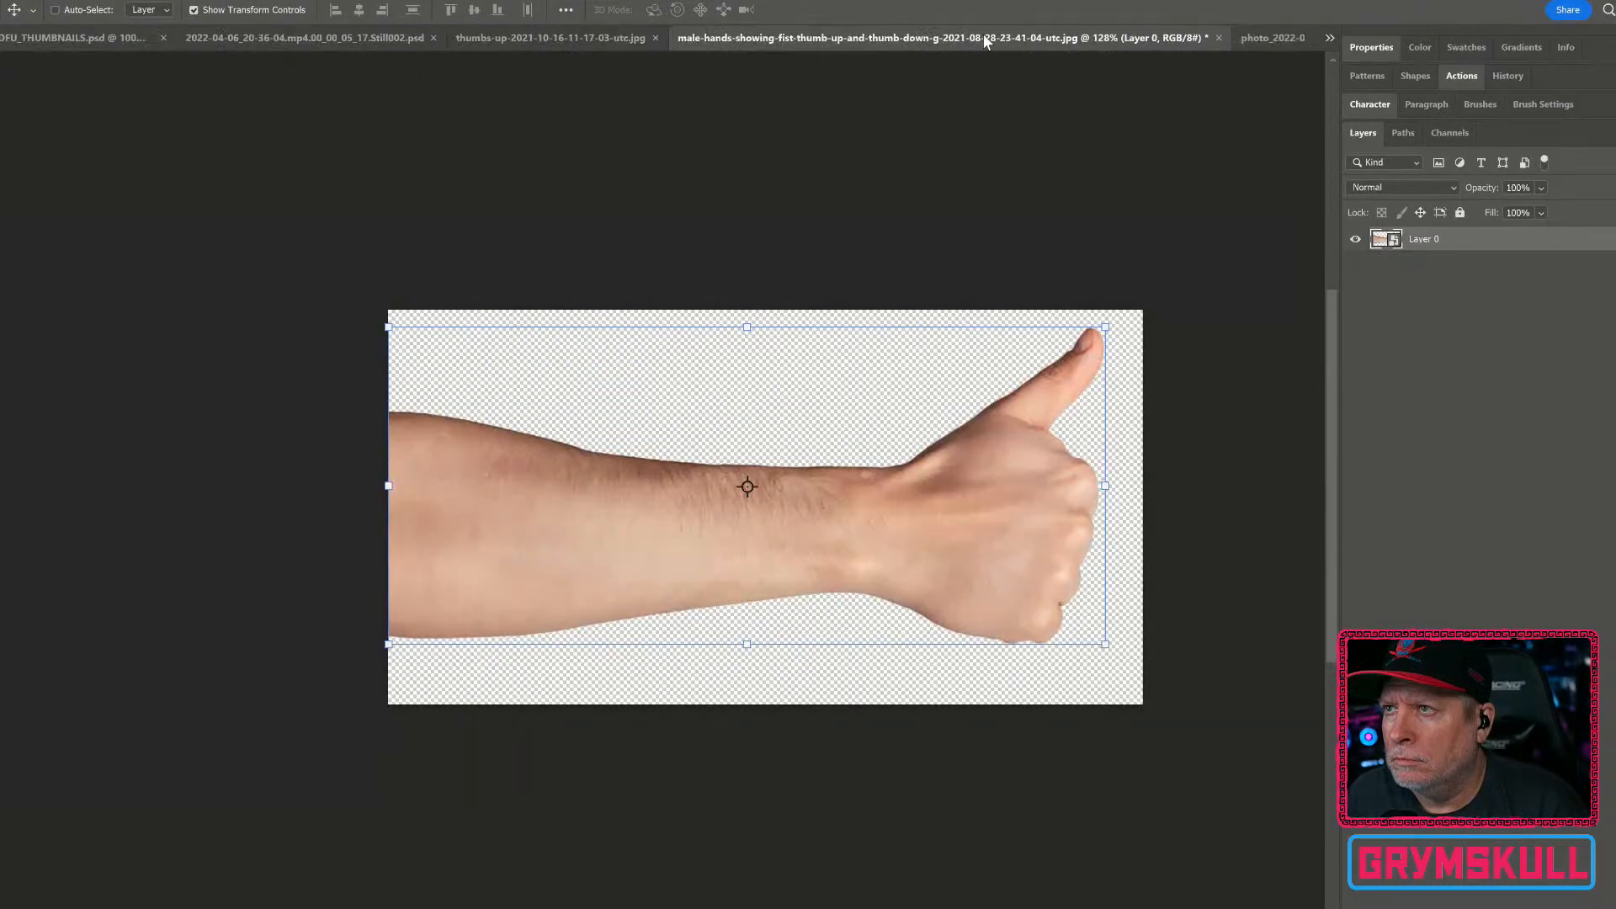
pyautogui.click(1216, 38)
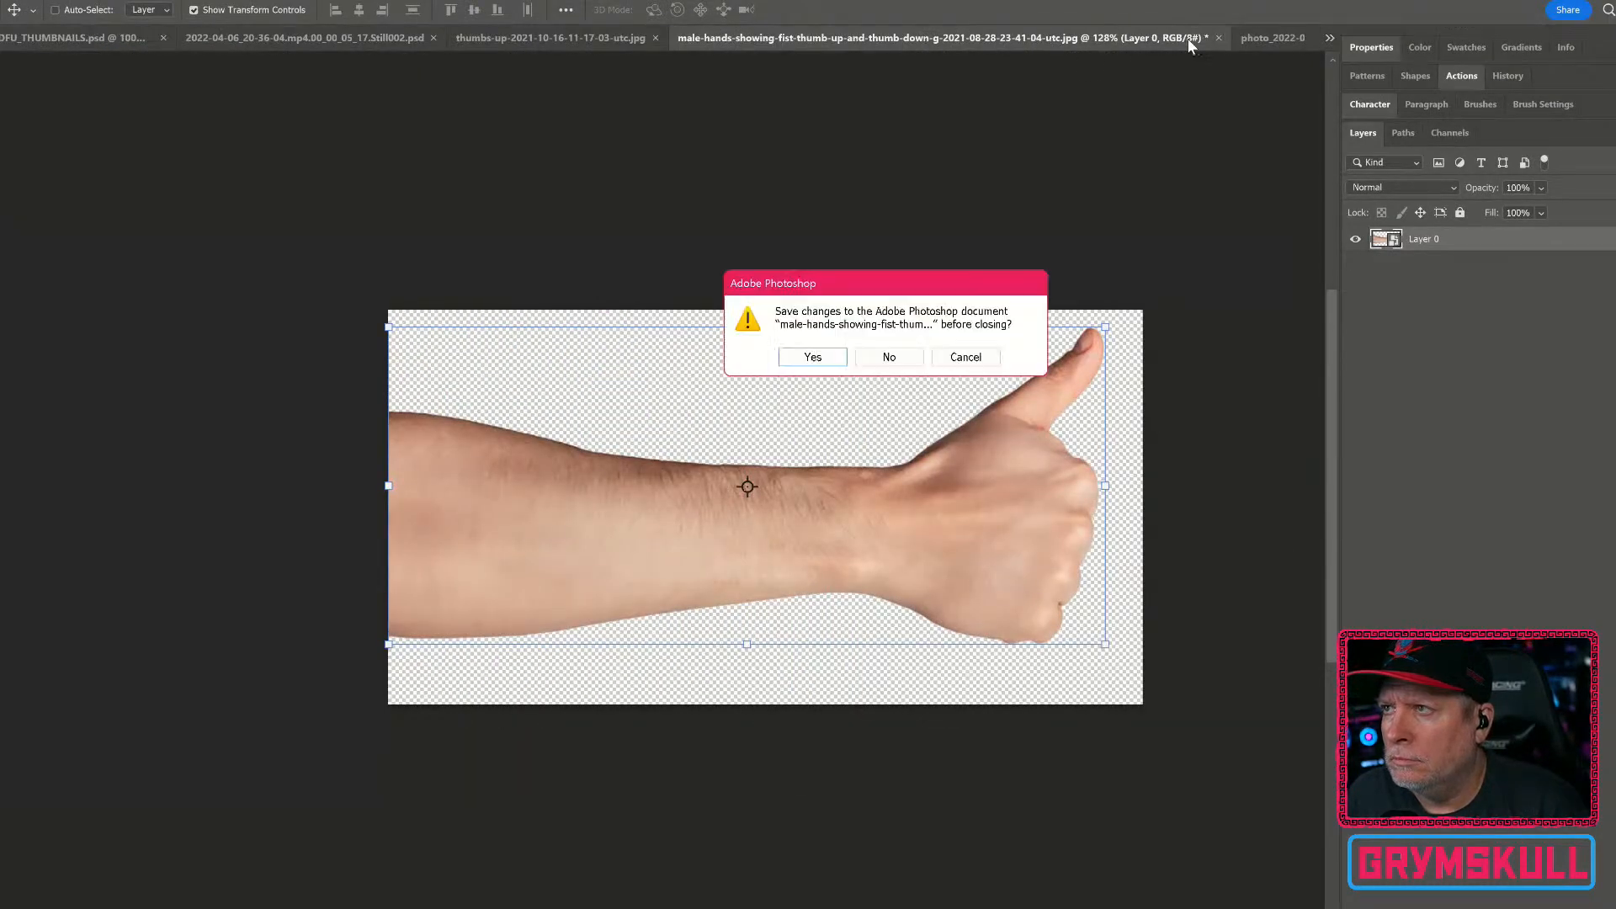
pyautogui.click(889, 357)
pyautogui.click(941, 38)
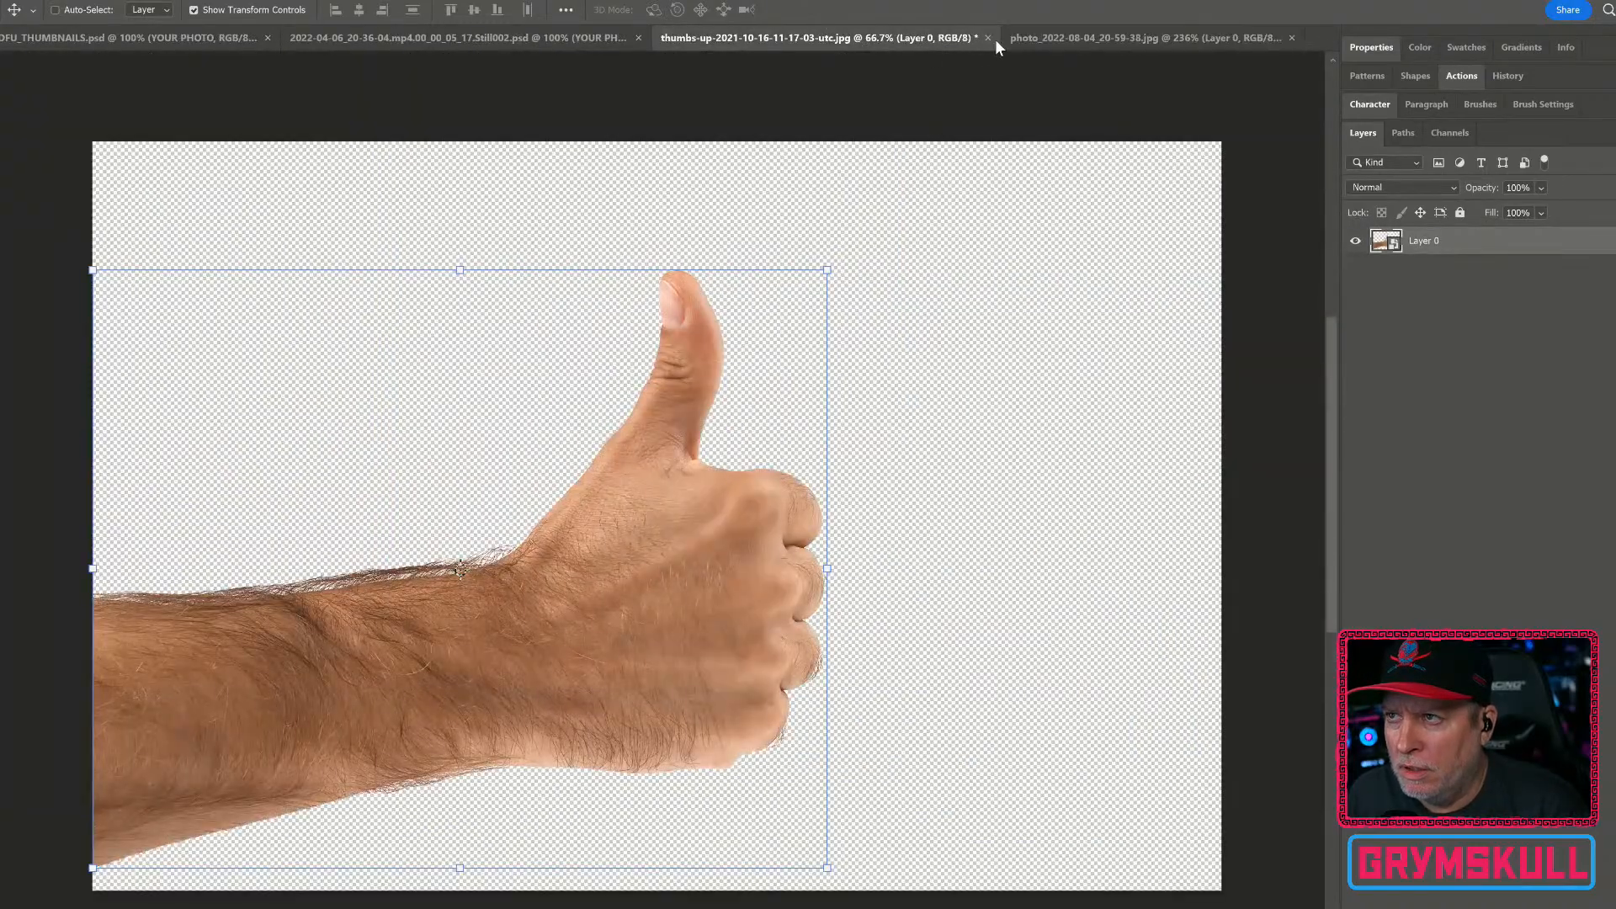
pyautogui.click(988, 38)
pyautogui.click(885, 357)
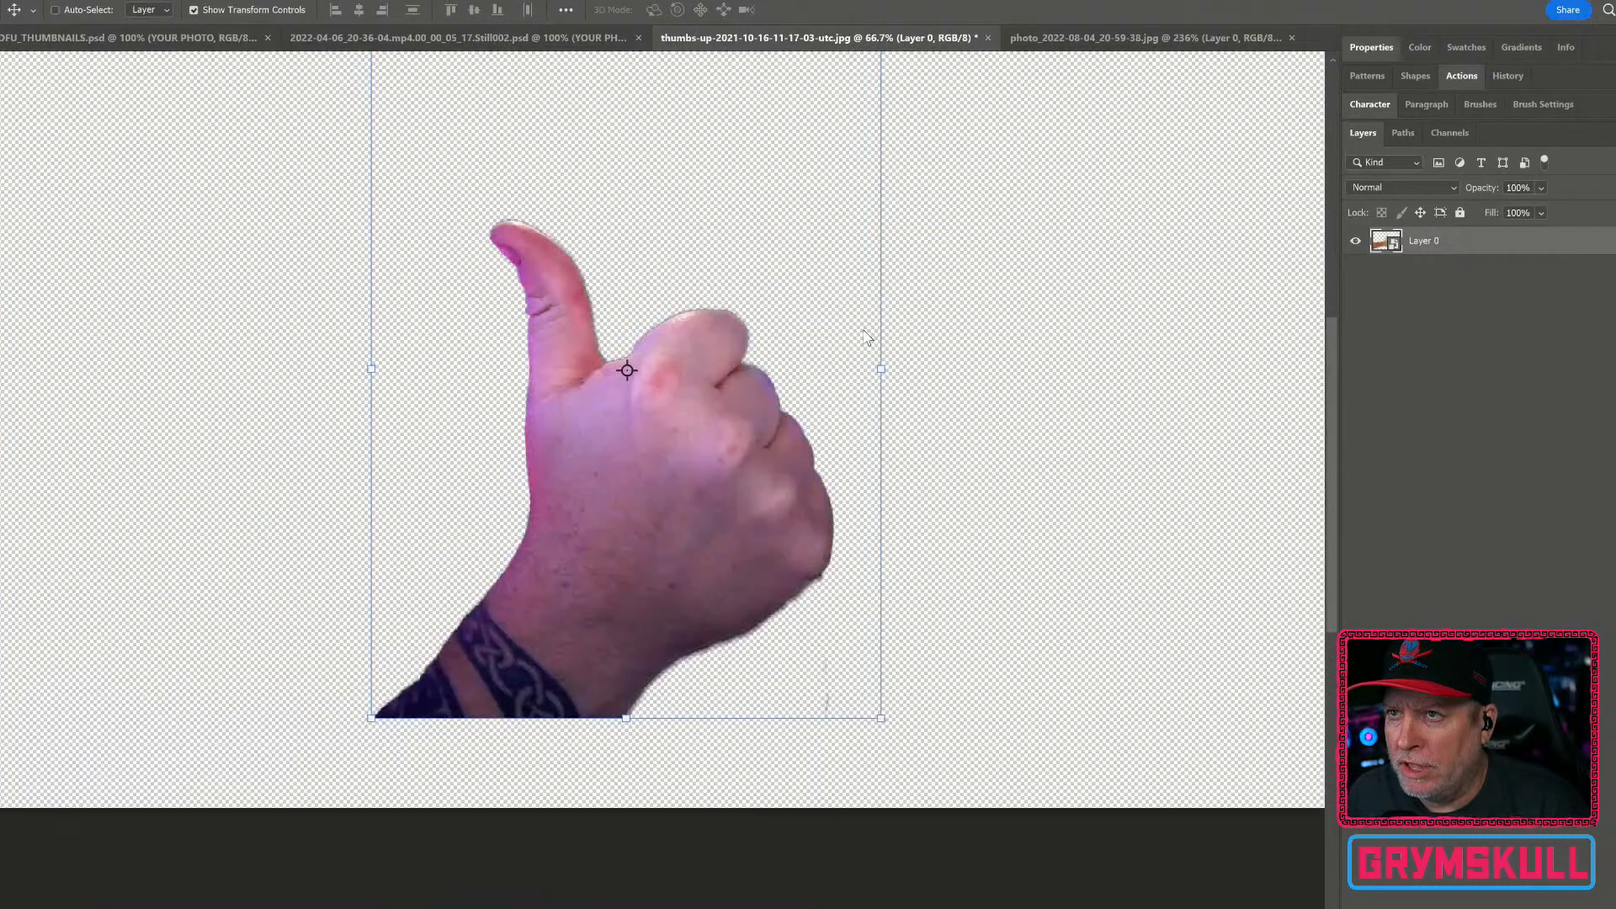
pyautogui.click(644, 39)
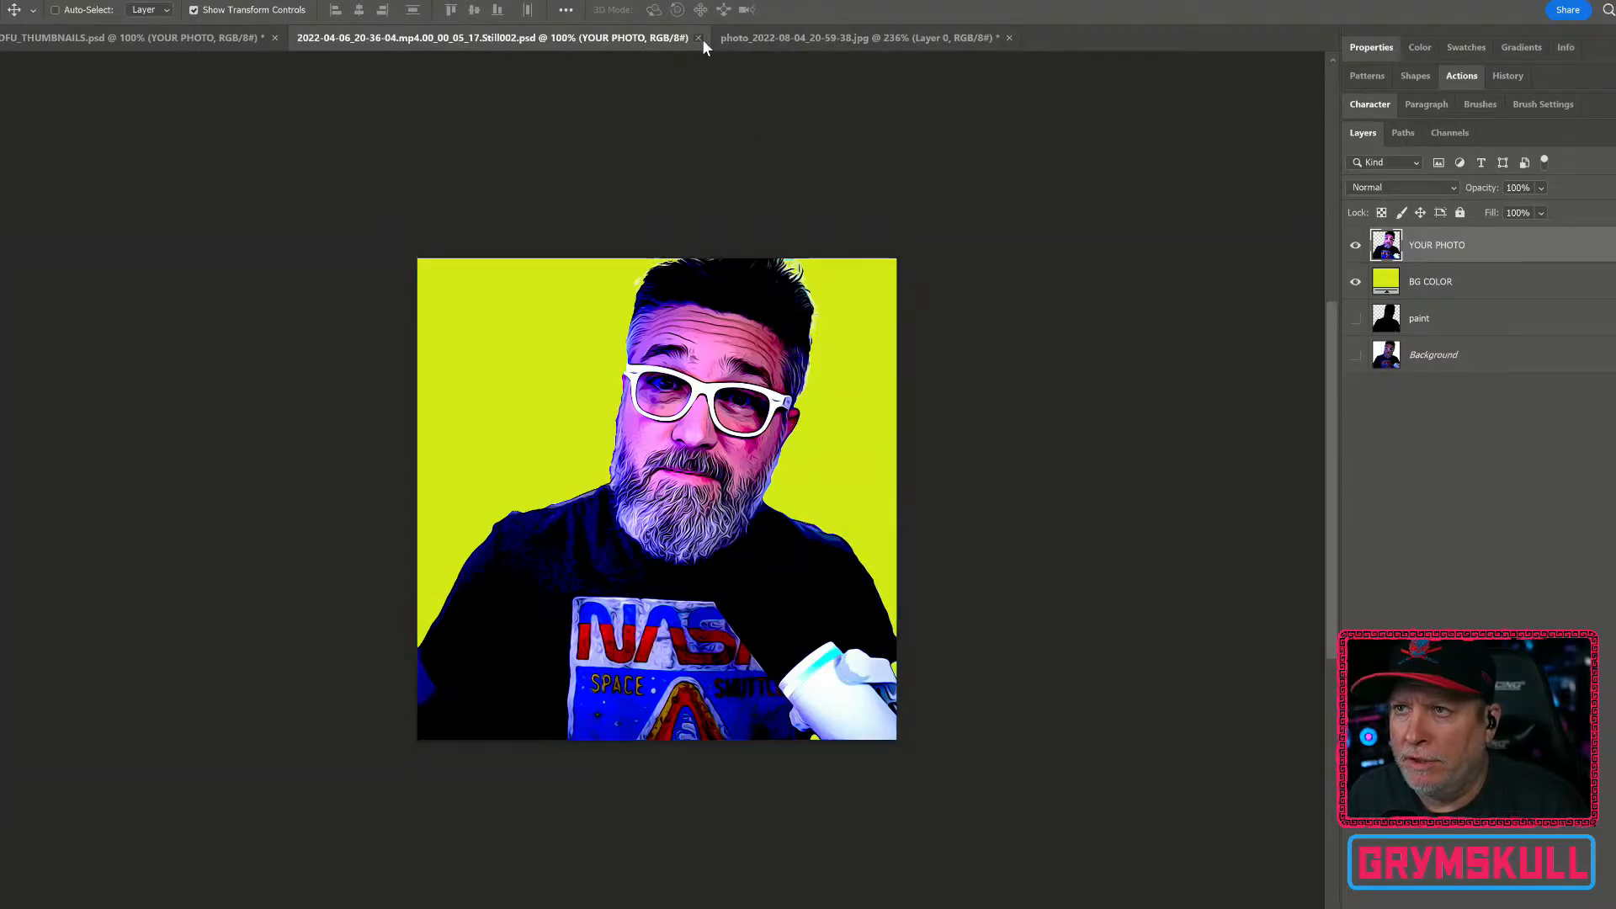
pyautogui.click(698, 38)
# Step: Bring the hand cutout into the thumbnail document, enlarge it to about 224%, and place it in front of the portrait
pyautogui.moveTo(542, 357); pyautogui.dragTo(768, 491)
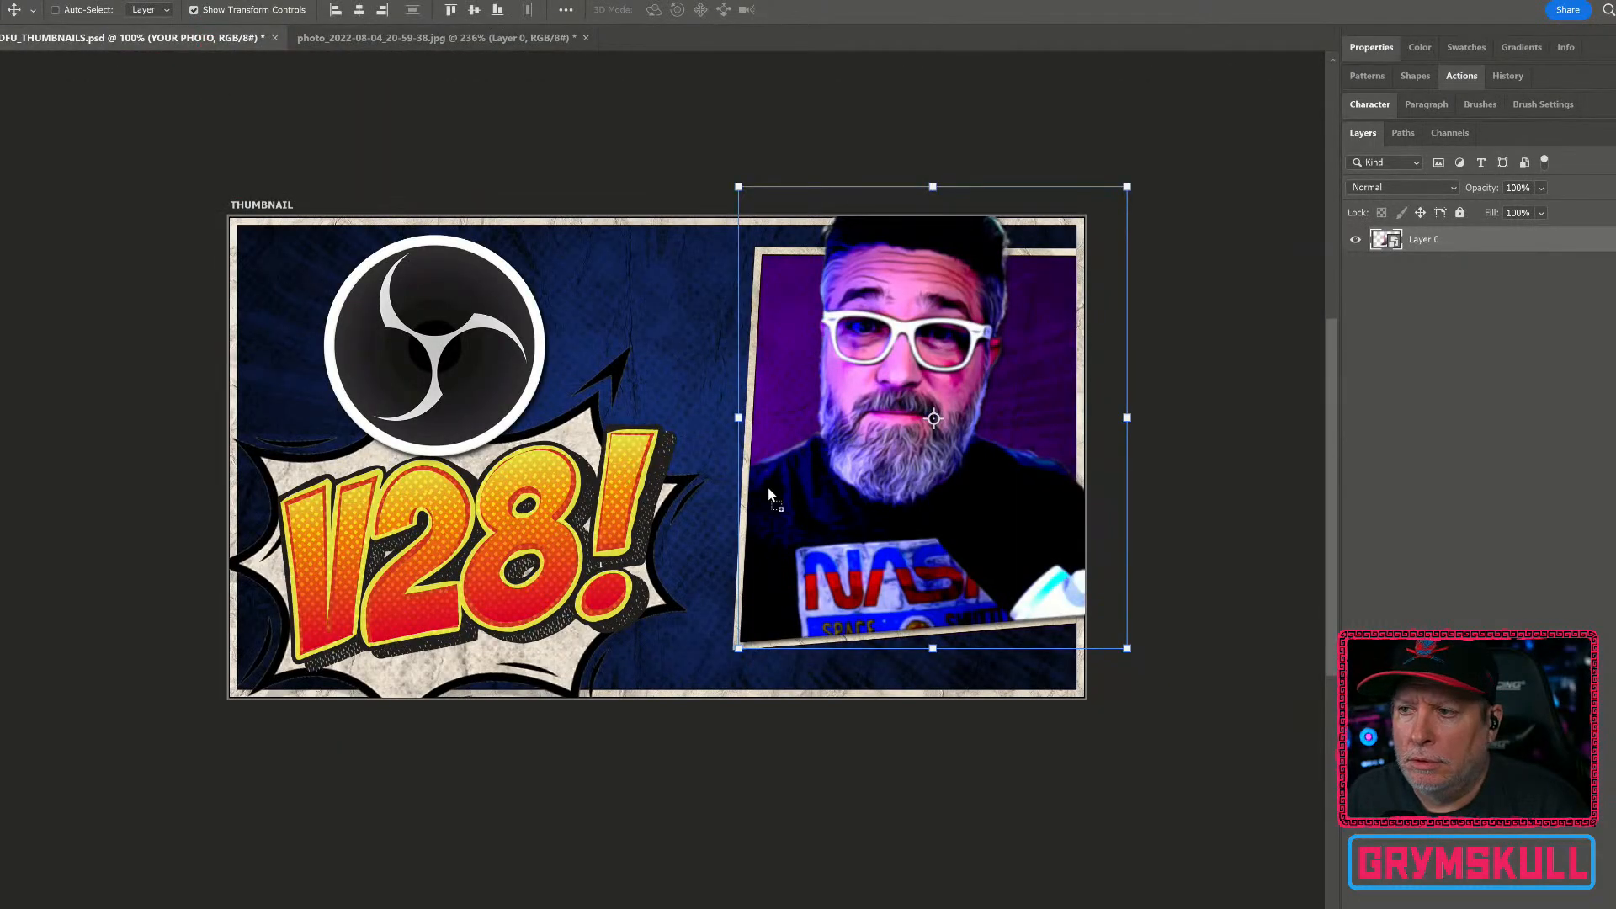
pyautogui.moveTo(781, 591); pyautogui.dragTo(781, 592)
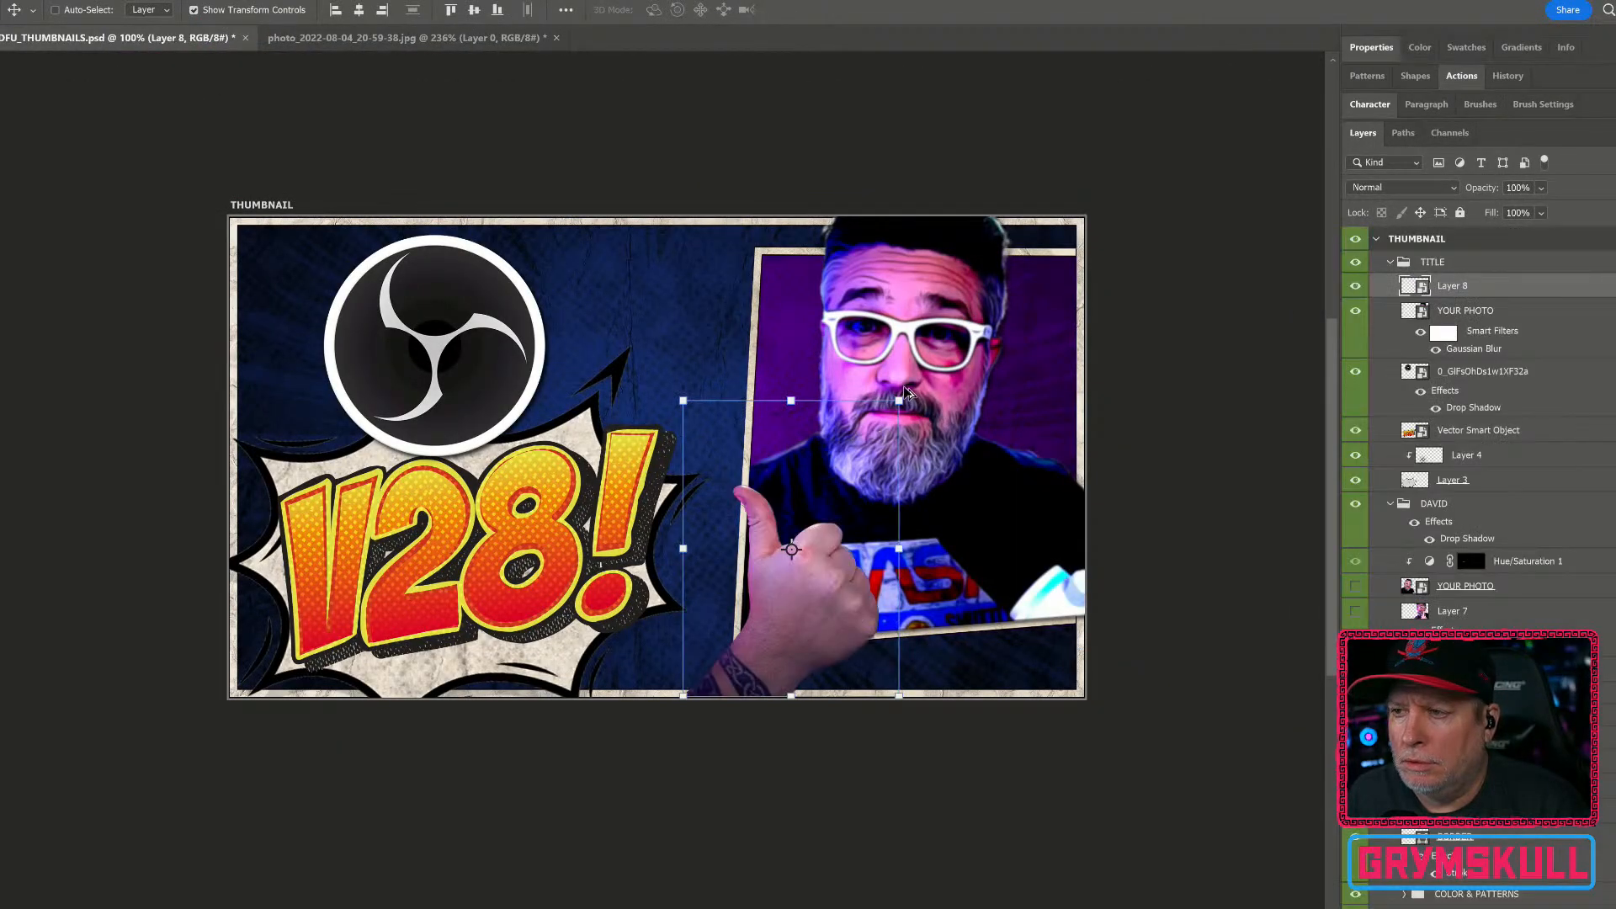
pyautogui.hotkey('ctrl', 't')
pyautogui.moveTo(901, 400); pyautogui.dragTo(1032, 217)
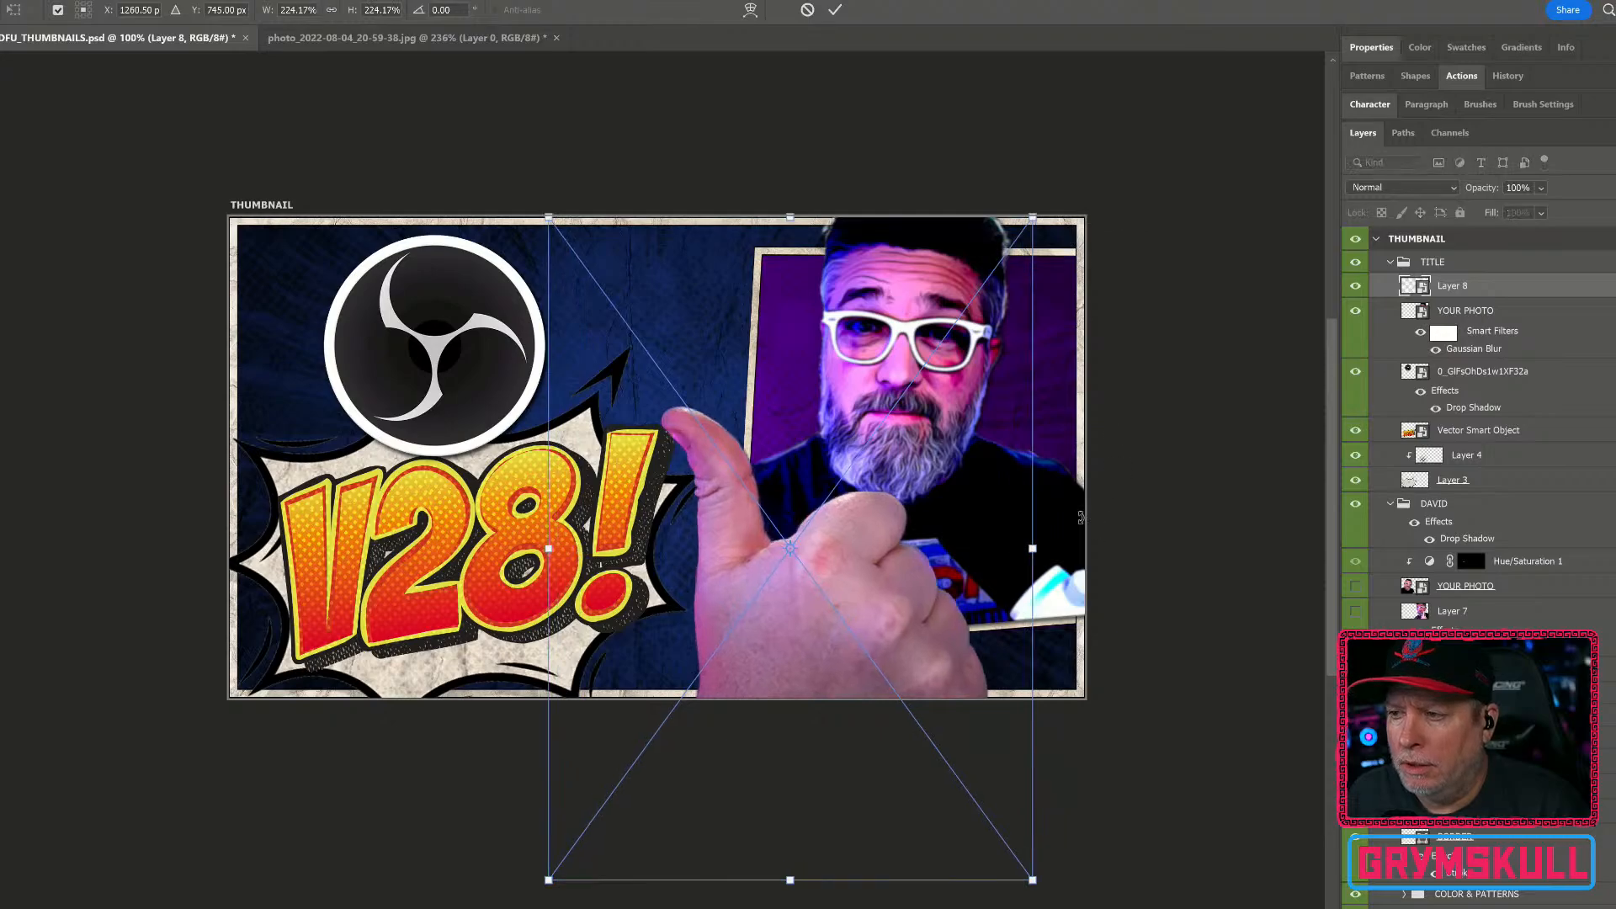
pyautogui.moveTo(1062, 545); pyautogui.dragTo(1062, 542)
pyautogui.moveTo(872, 689); pyautogui.dragTo(937, 597)
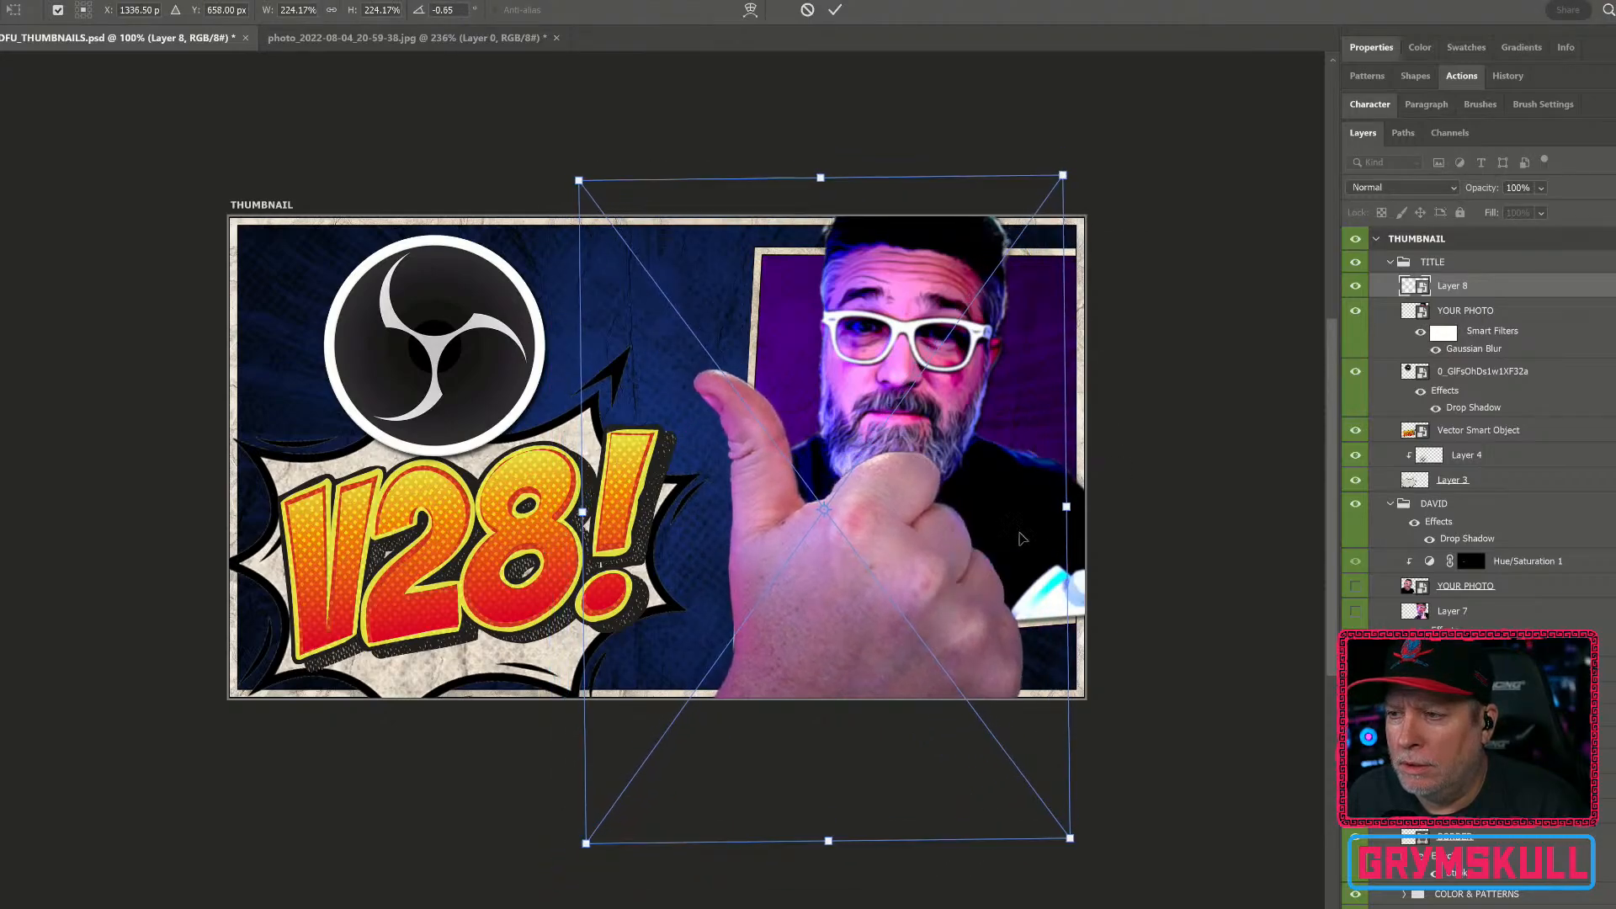
# Step: Reduce the hand to about 189%, rotate it to about -8.45°, and position it over the portrait's chest, dismissing the Mouse without Borders window
pyautogui.moveTo(1064, 174); pyautogui.dragTo(1014, 257)
pyautogui.moveTo(919, 461); pyautogui.dragTo(956, 404)
pyautogui.click(1040, 277)
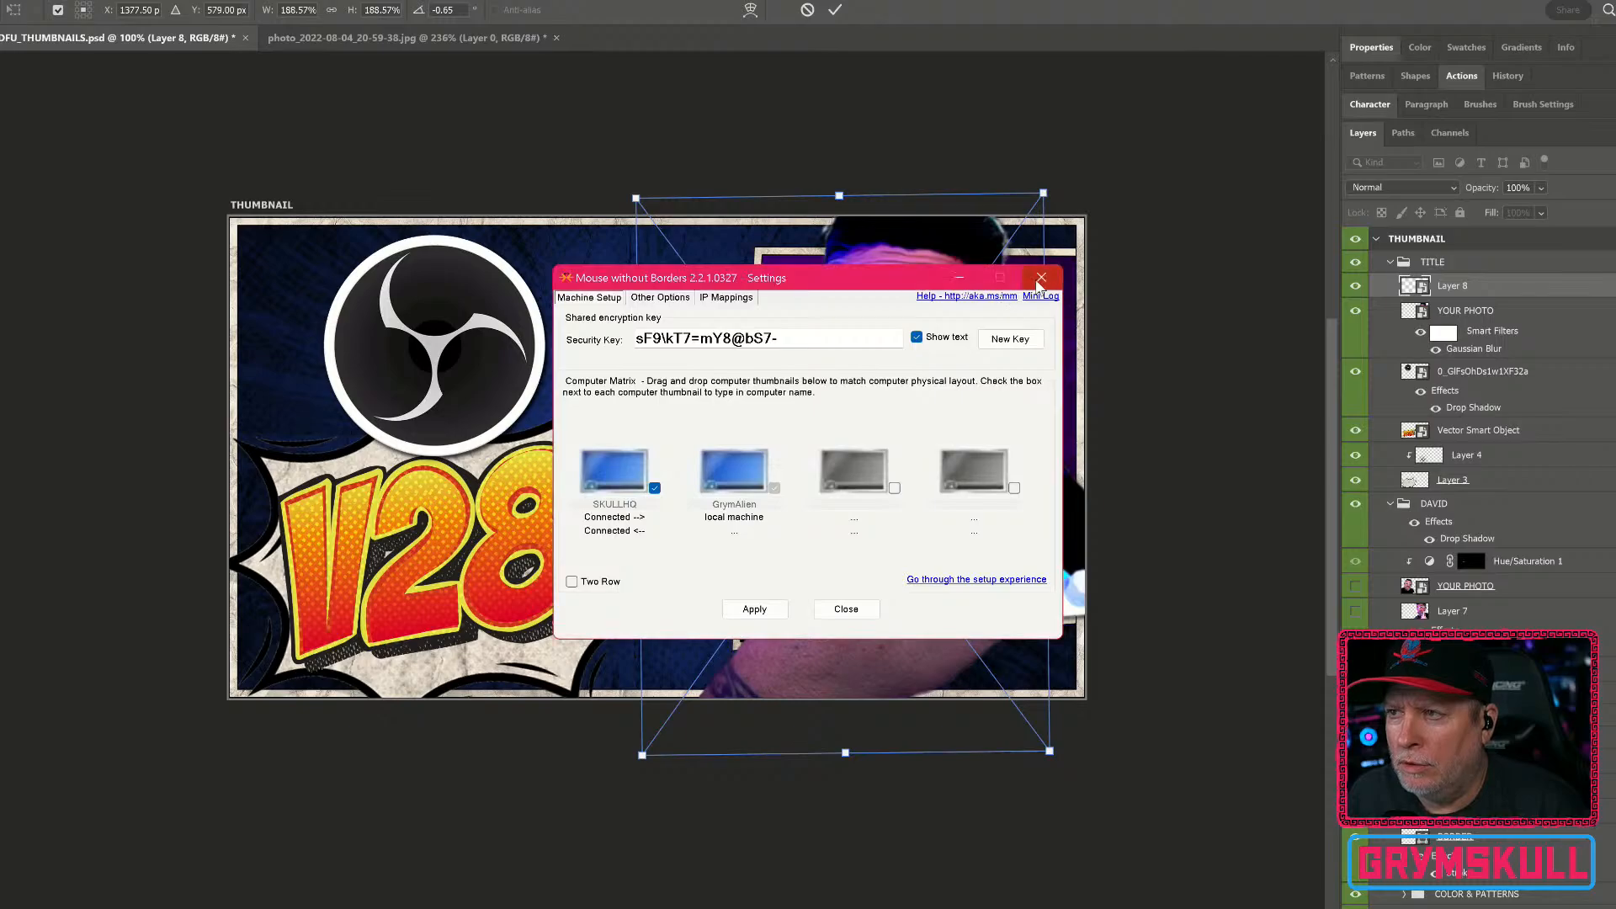
pyautogui.moveTo(883, 540); pyautogui.dragTo(877, 543)
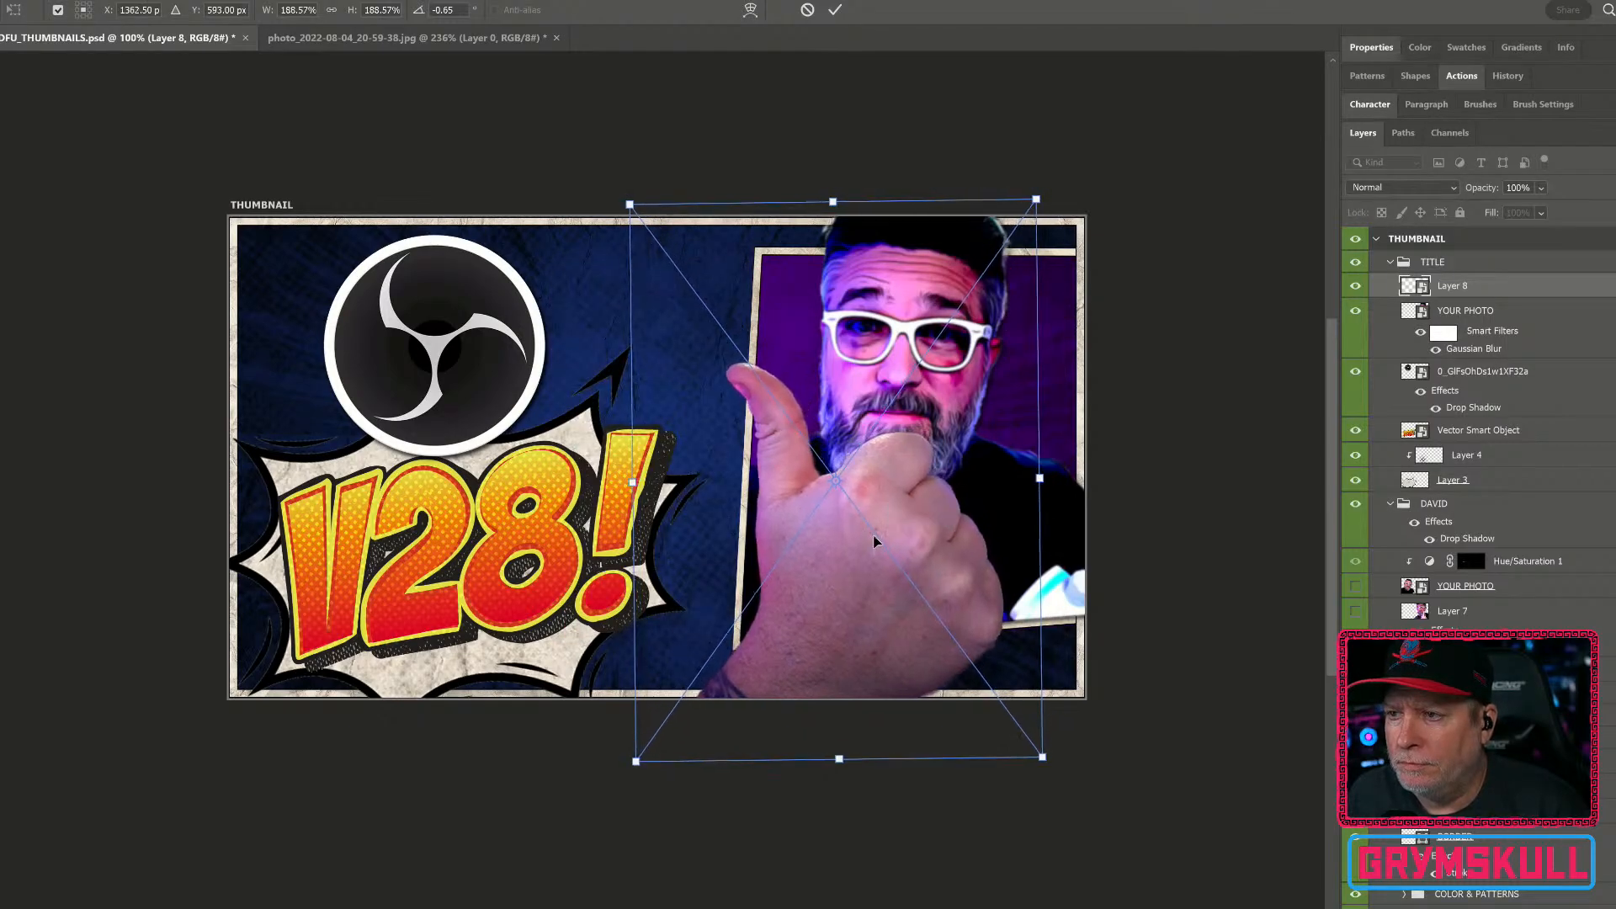
pyautogui.moveTo(1060, 476); pyautogui.dragTo(1057, 445)
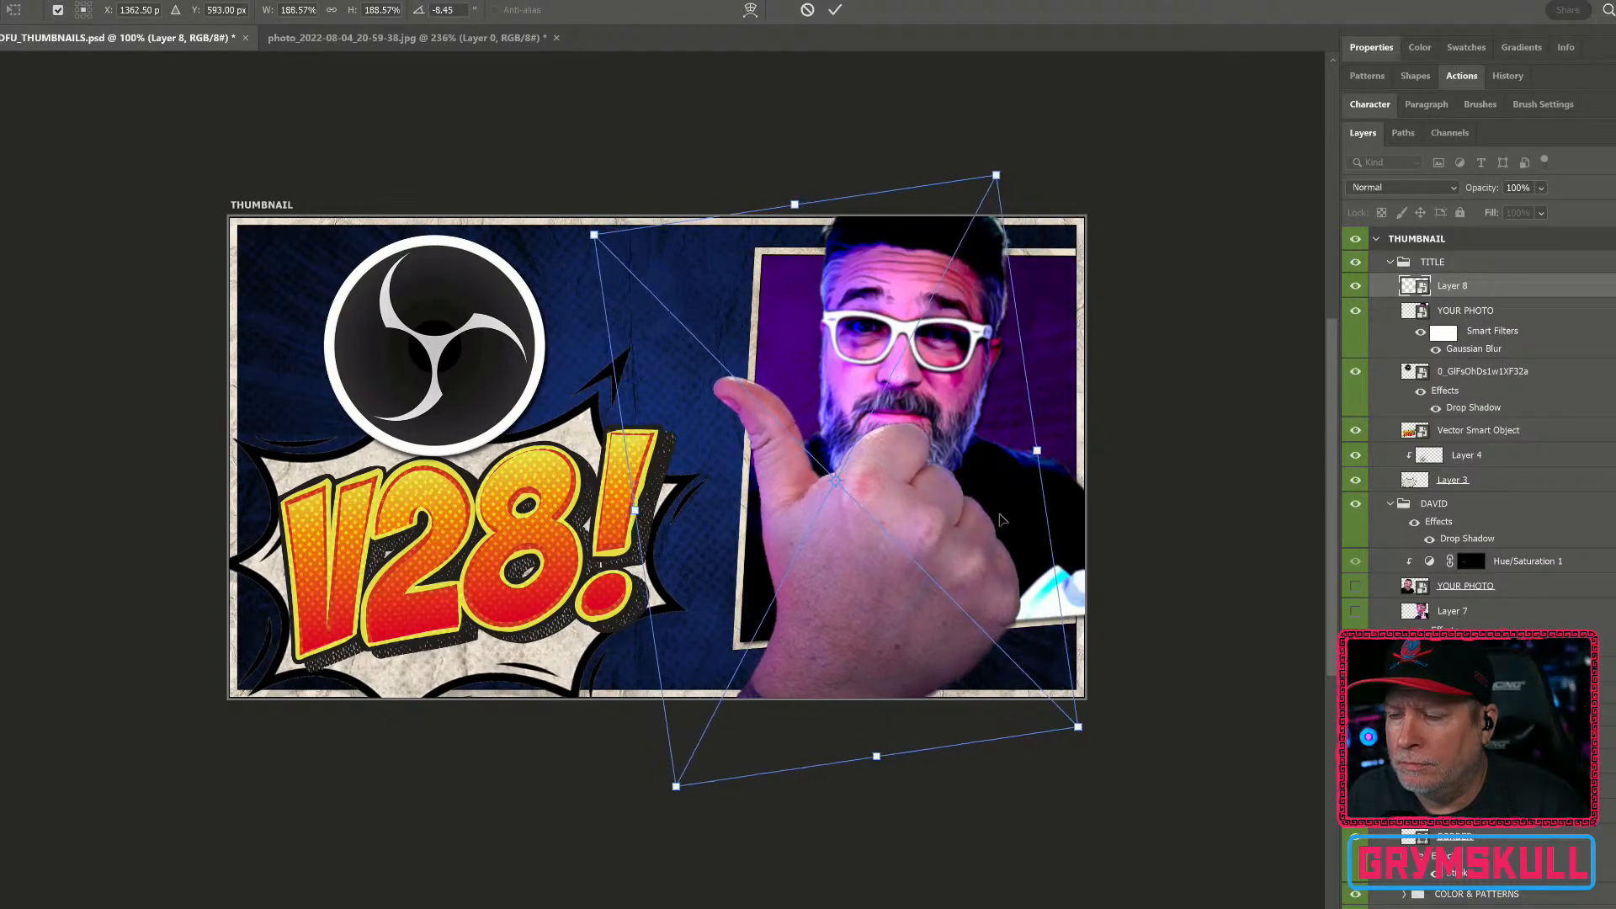
pyautogui.moveTo(936, 546); pyautogui.dragTo(935, 551)
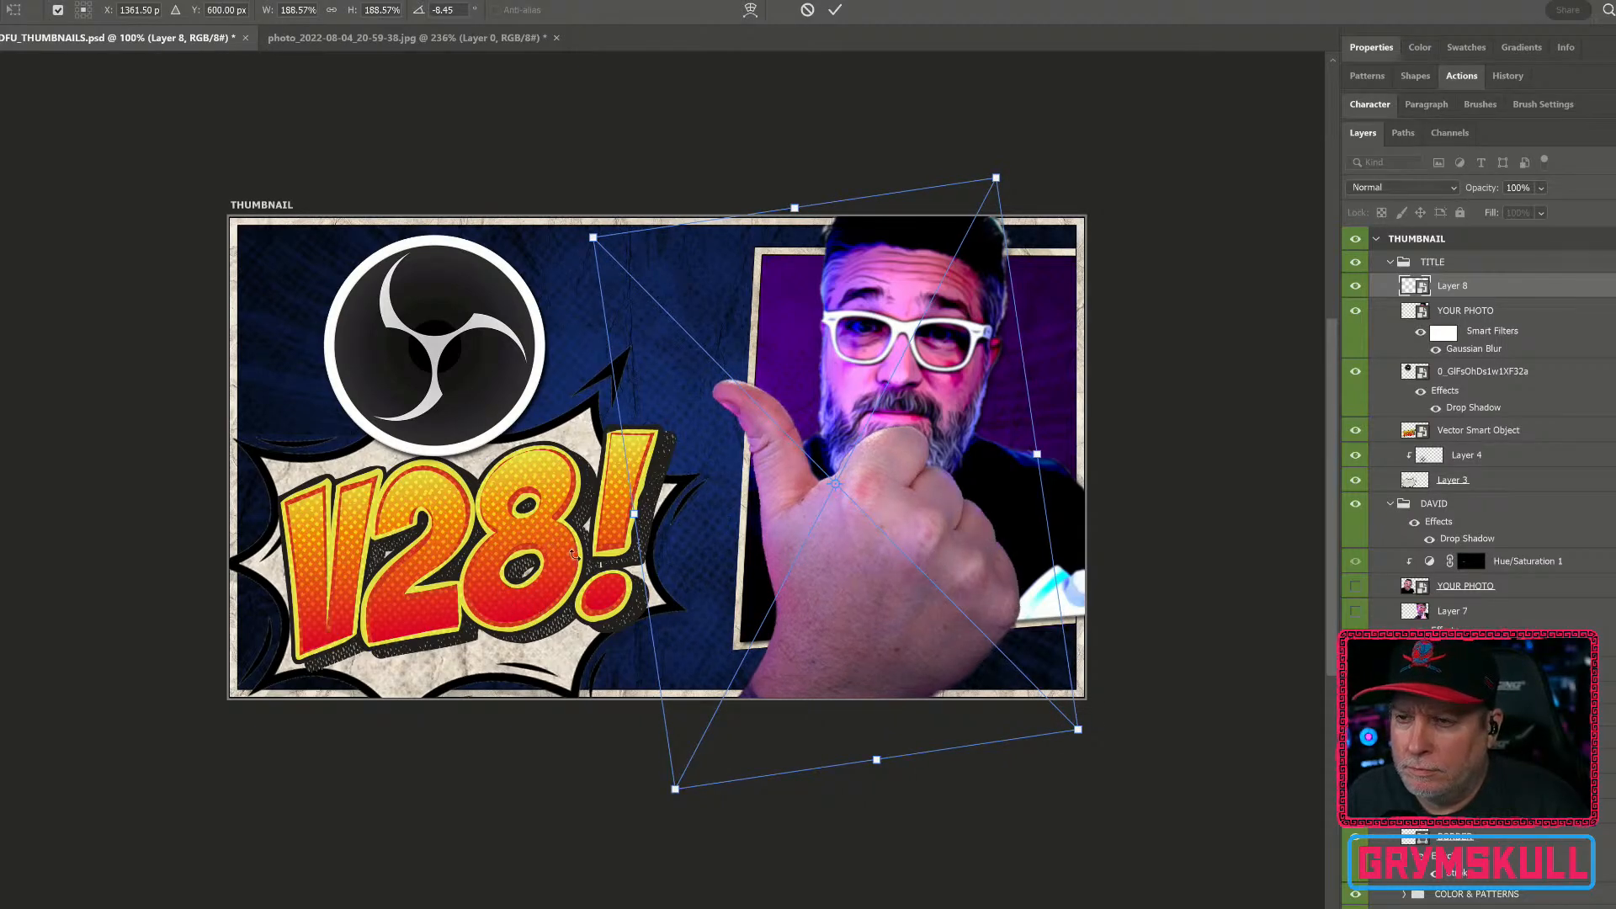
pyautogui.doubleClick(842, 536)
# Step: Shrink the V28! lettering and center it inside the comic burst
pyautogui.keyDown('ctrl'); pyautogui.click(588, 522); pyautogui.keyUp('ctrl')
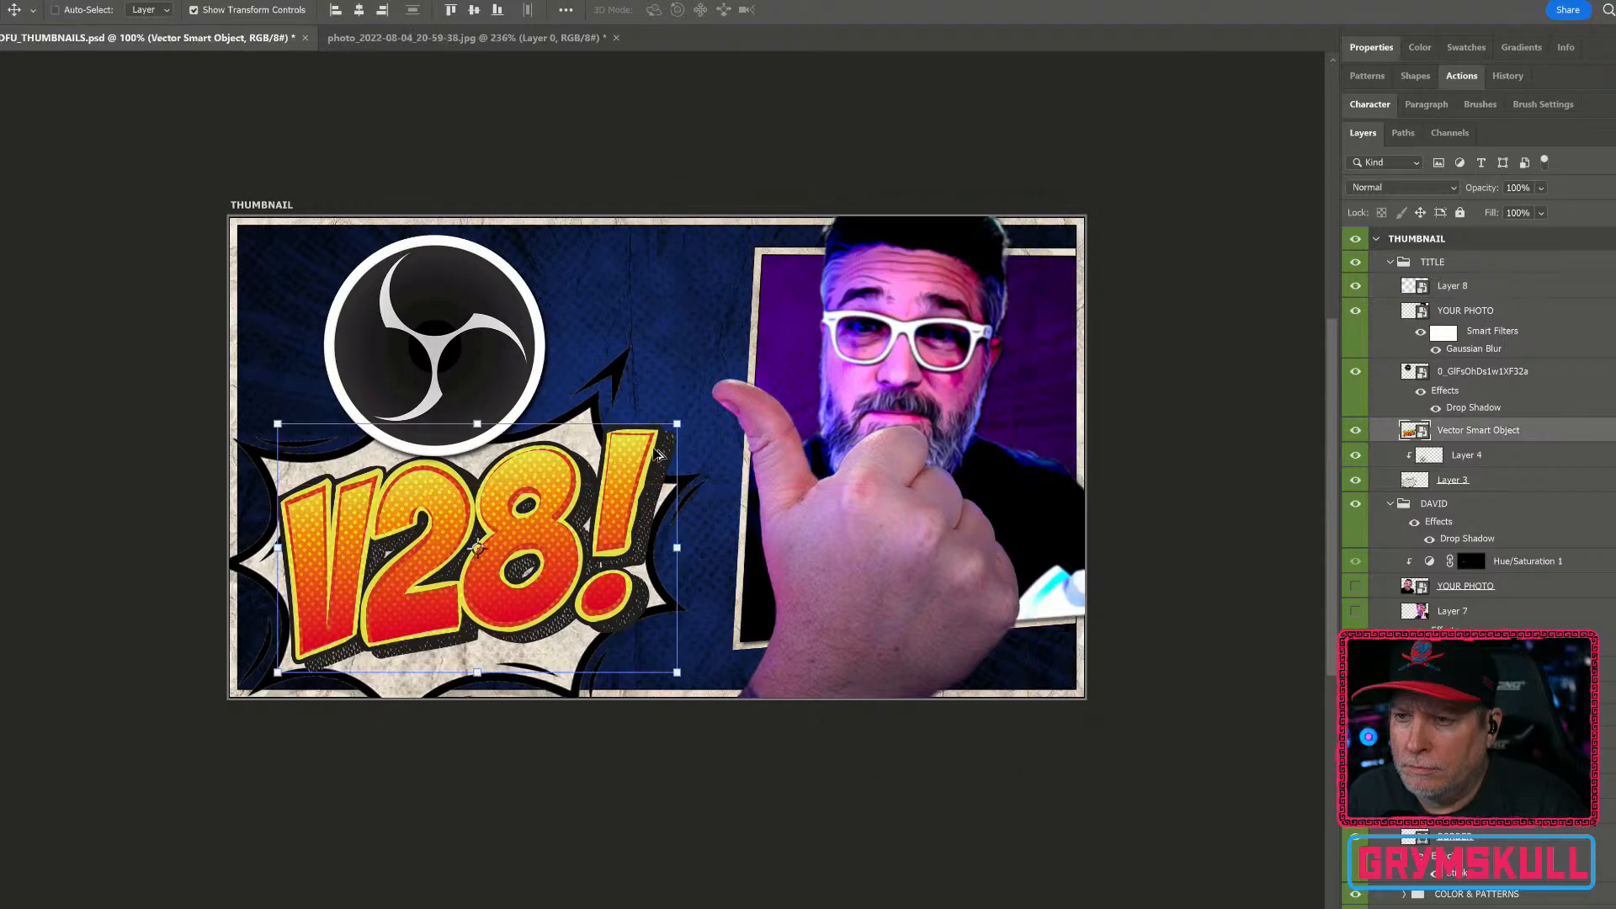
pyautogui.moveTo(677, 427); pyautogui.dragTo(641, 441)
pyautogui.moveTo(592, 493); pyautogui.dragTo(562, 564)
pyautogui.doubleClick(562, 564)
# Step: Enlarge the OBS logo to about 101% above the V28! lettering and nudge its placement
pyautogui.keyDown('ctrl'); pyautogui.click(504, 362); pyautogui.keyUp('ctrl')
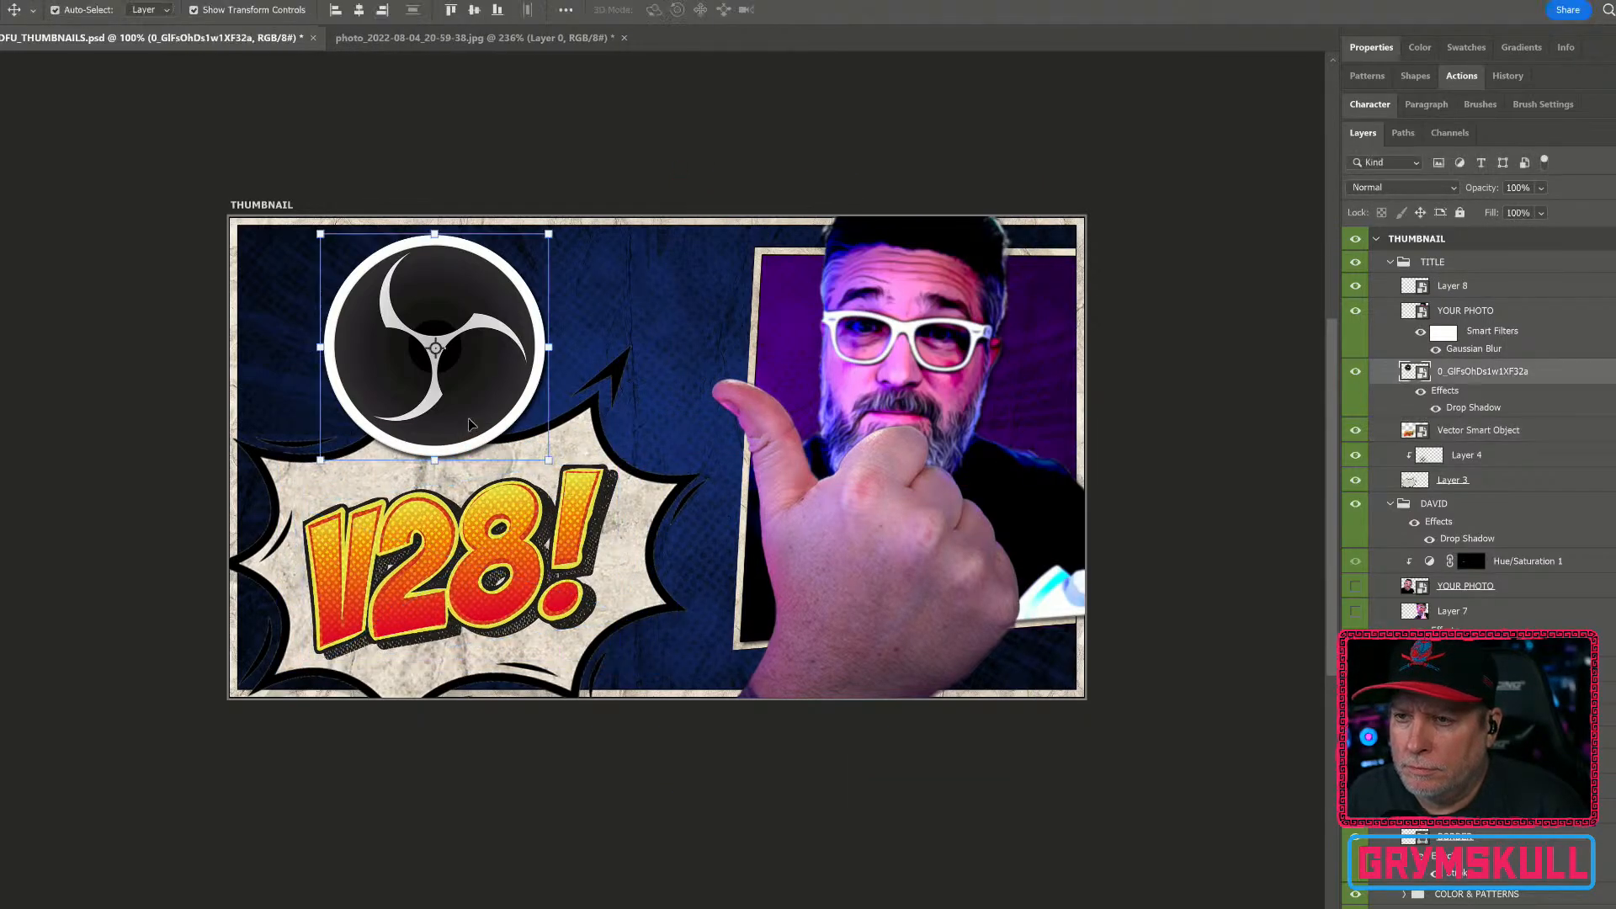
pyautogui.moveTo(551, 237)
pyautogui.mouseDown()
pyautogui.moveTo(566, 223)
pyautogui.moveTo(578, 241)
pyautogui.mouseUp()
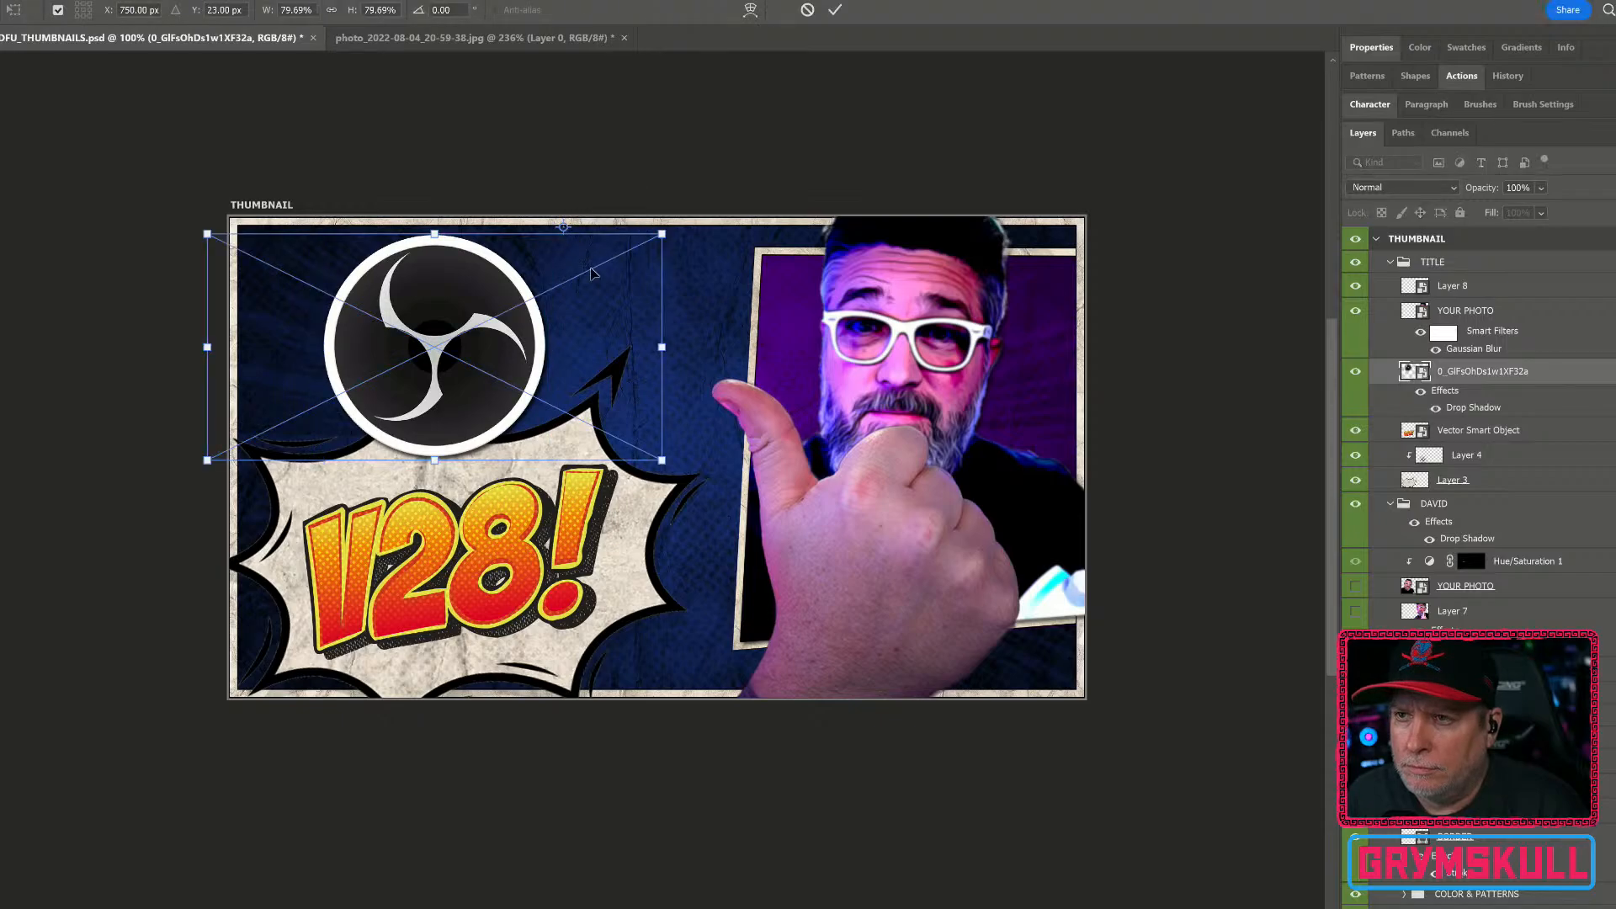
pyautogui.press('Escape')
pyautogui.moveTo(549, 234); pyautogui.dragTo(722, 203)
pyautogui.moveTo(658, 246); pyautogui.dragTo(650, 258)
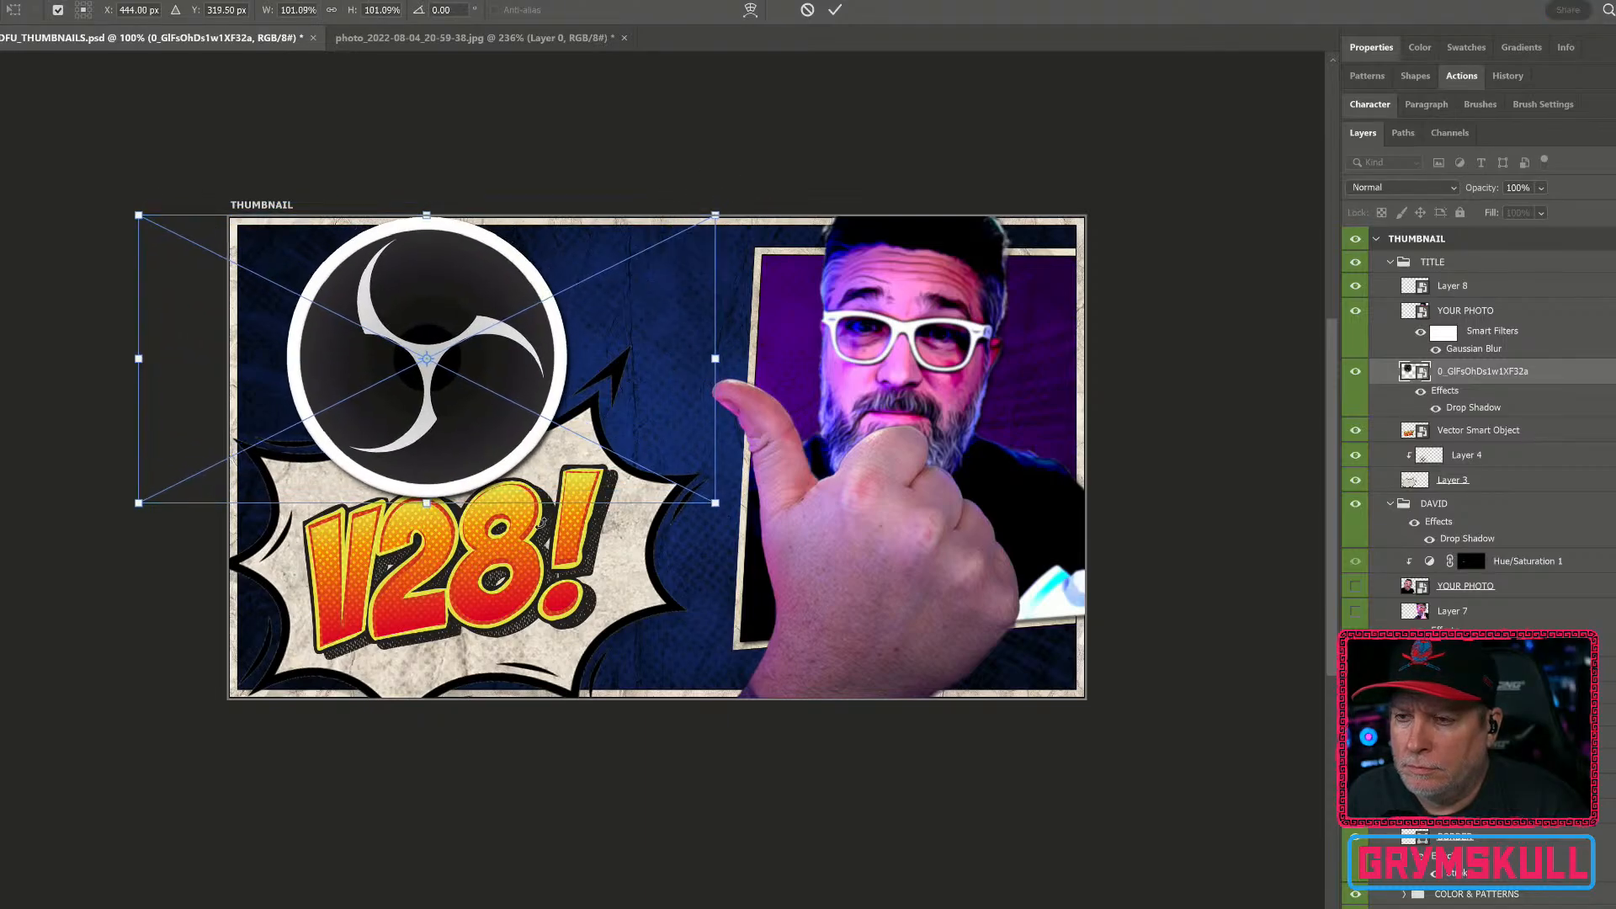
pyautogui.press('Return')
pyautogui.moveTo(517, 589)
pyautogui.mouseDown()
pyautogui.moveTo(513, 604)
pyautogui.moveTo(513, 579)
pyautogui.moveTo(539, 588)
pyautogui.mouseUp()
pyautogui.keyDown('ctrl'); pyautogui.click(536, 437); pyautogui.keyUp('ctrl')
# Step: Add a clipped Hue/Saturation adjustment layer above the comic burst's Layer 3
pyautogui.click(1540, 455)
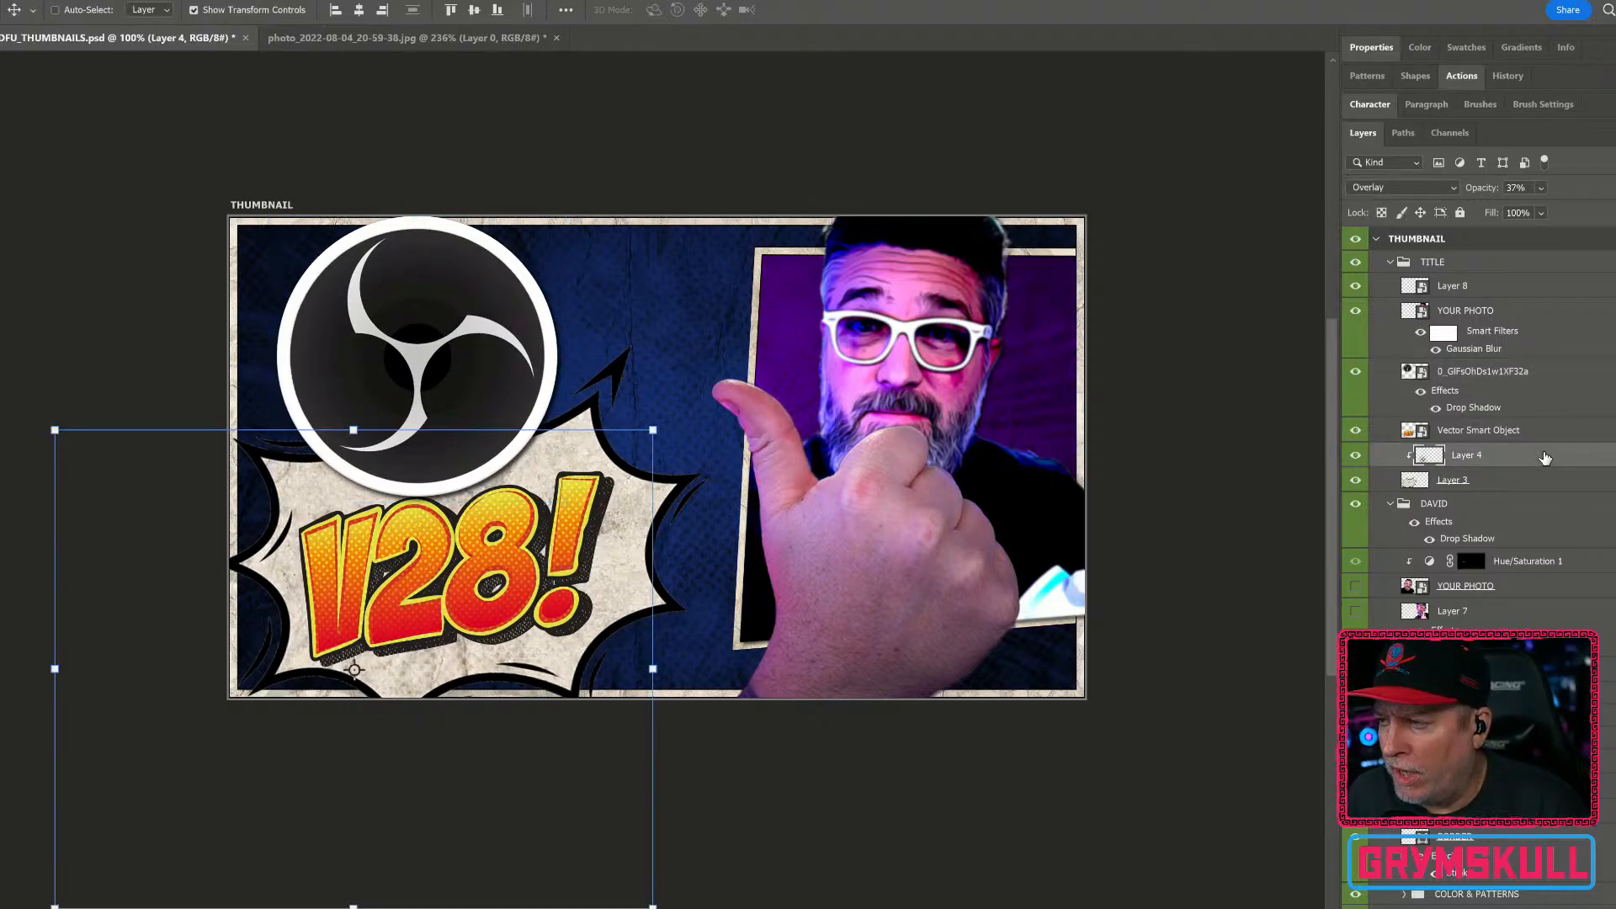
pyautogui.click(1526, 490)
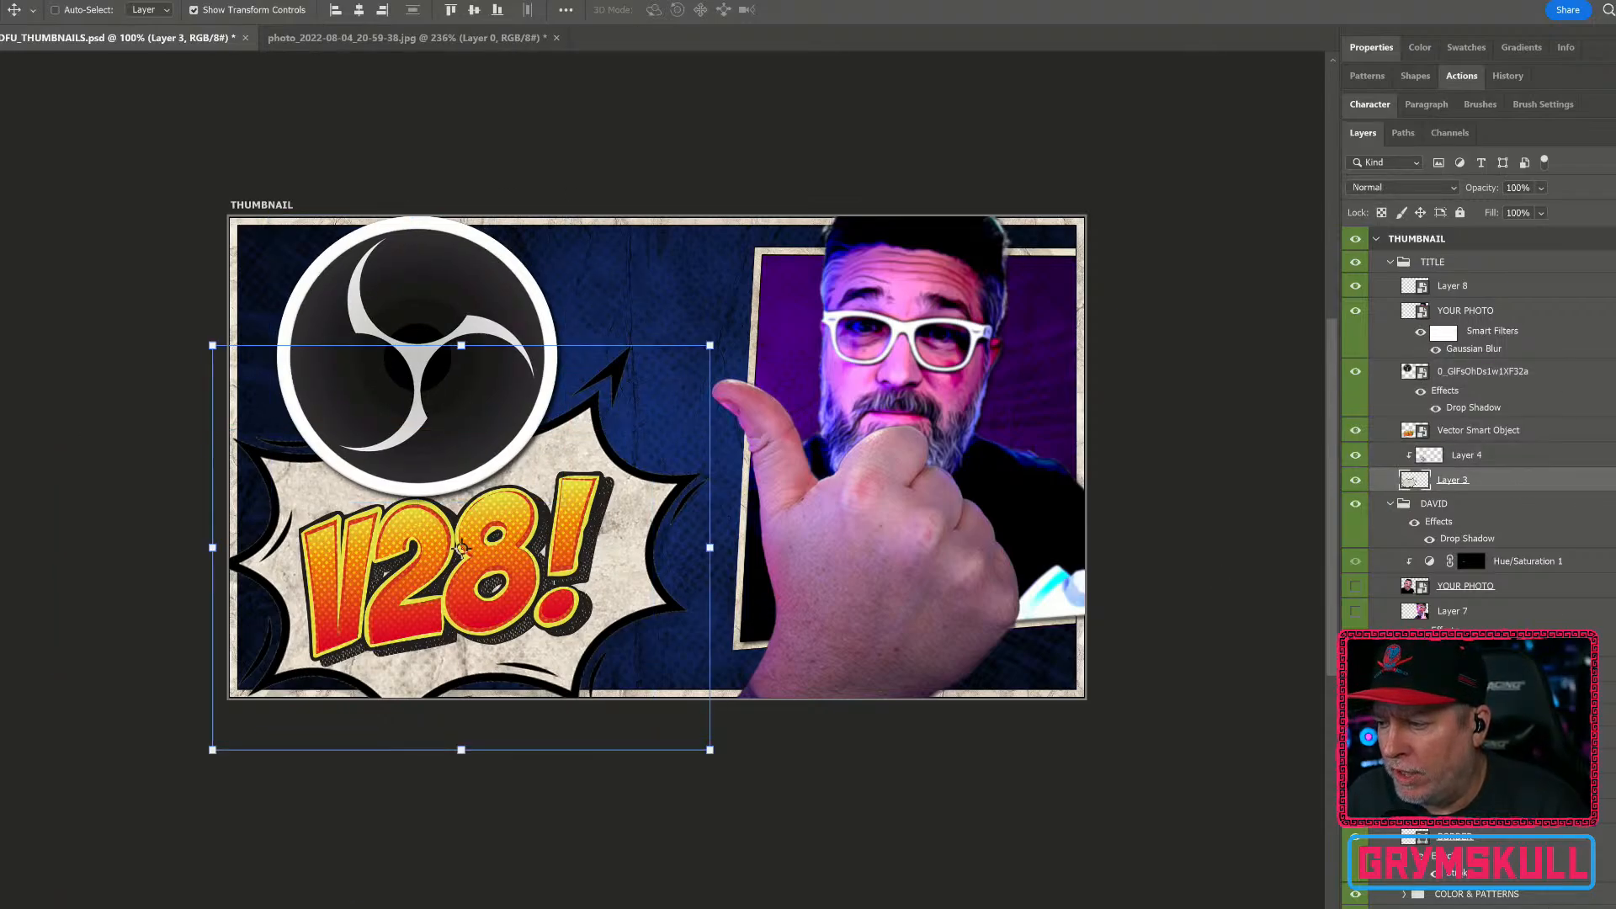
pyautogui.click(1500, 905)
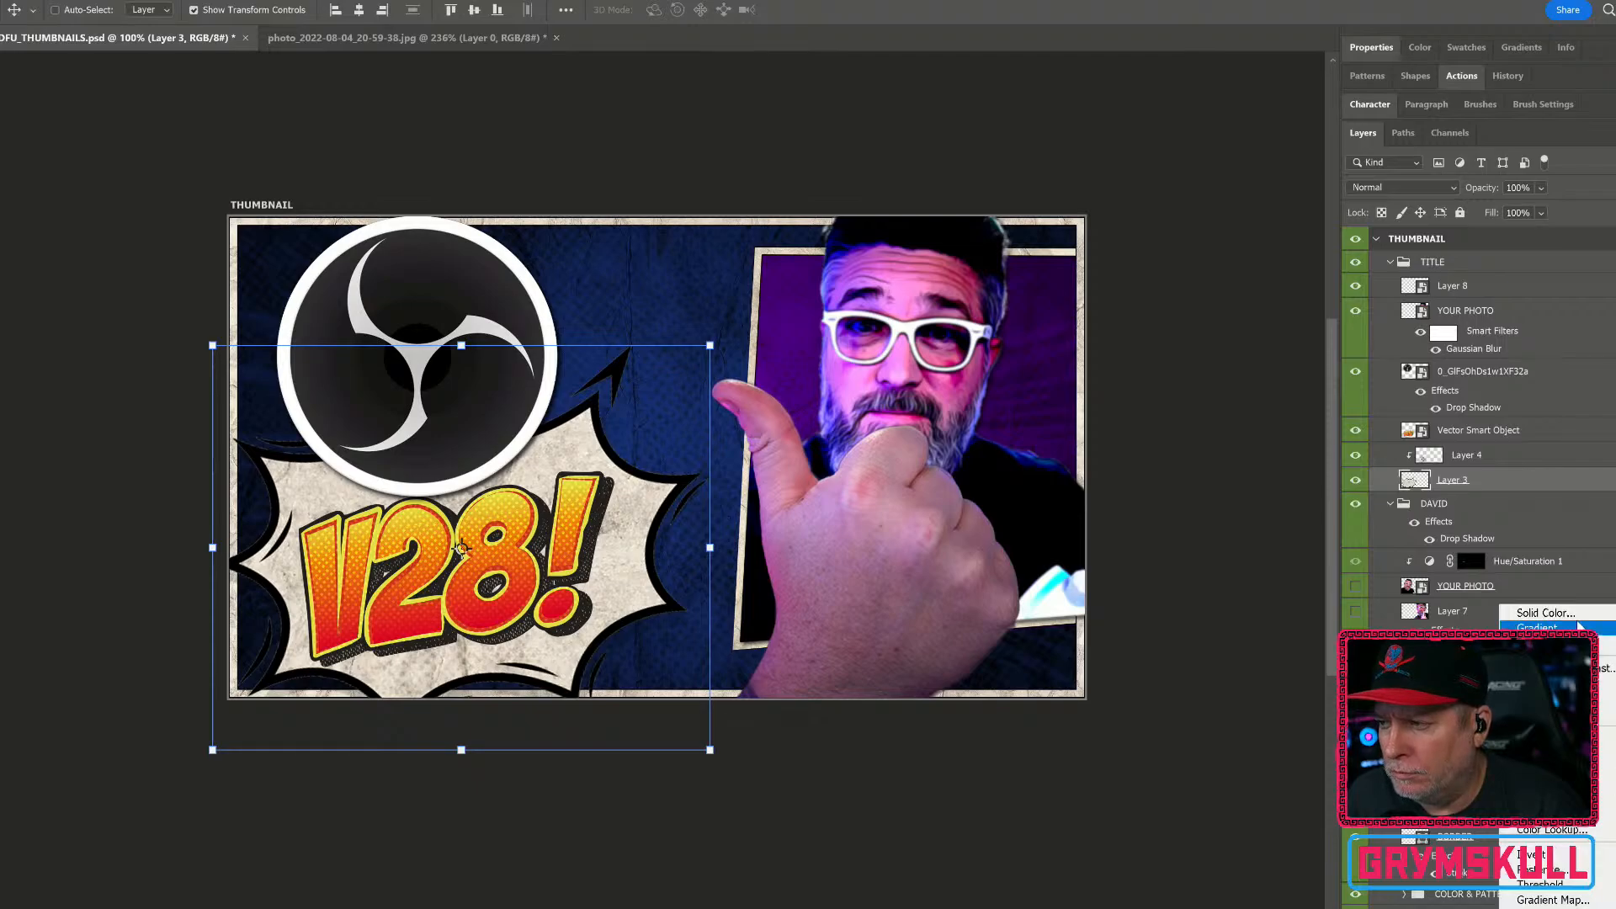
pyautogui.click(1603, 754)
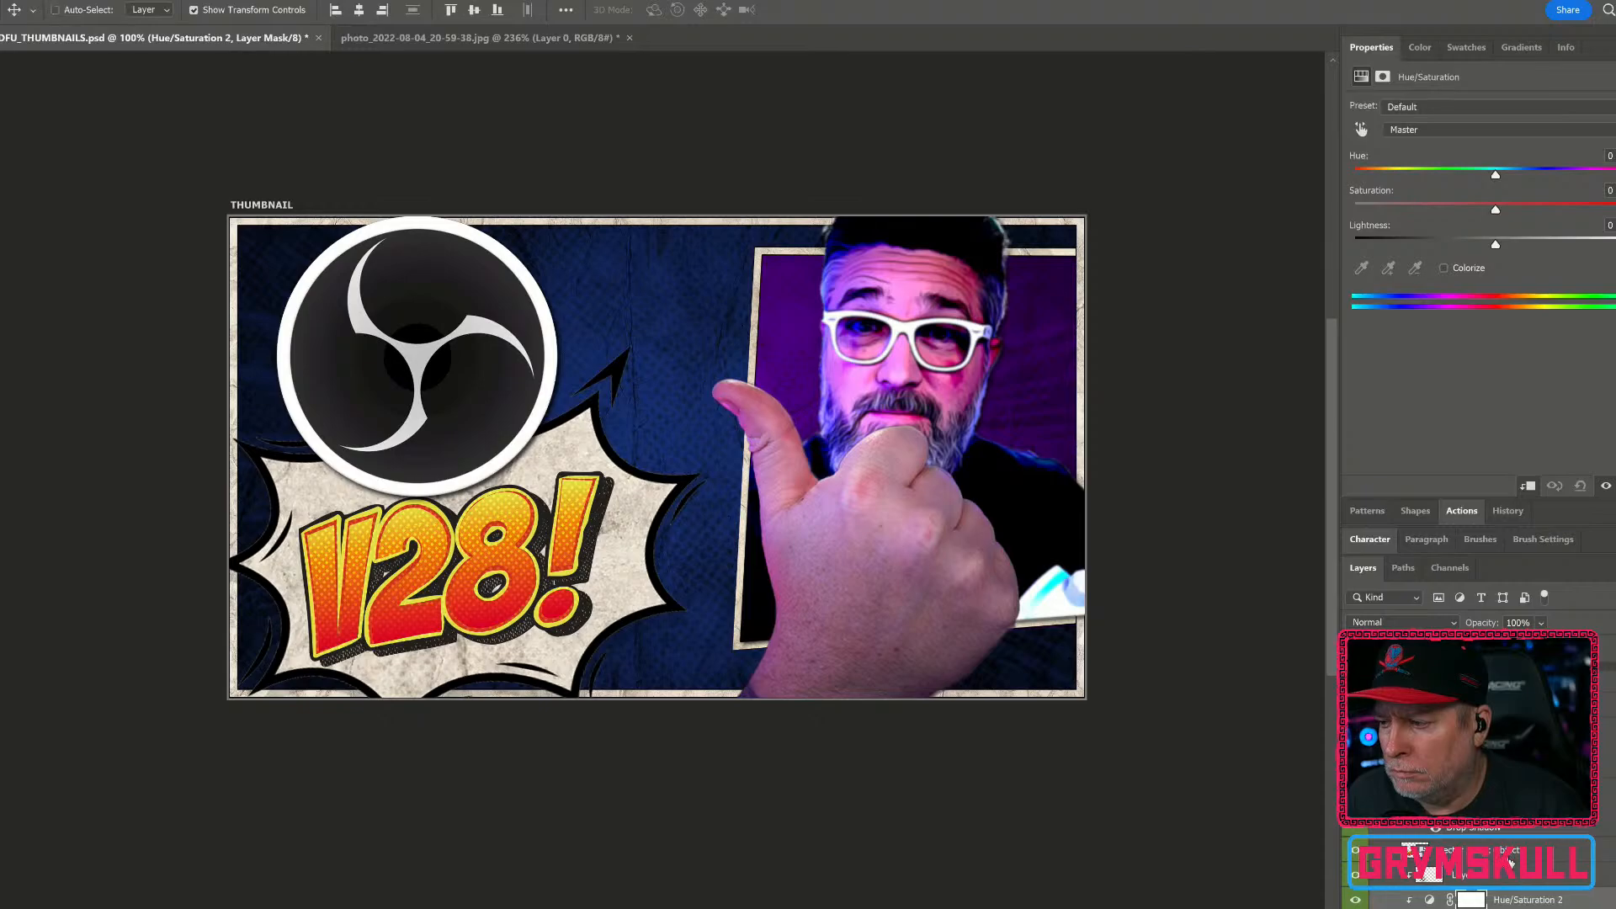
# Step: Colorize the comic burst a saturated deep blue through its Hue/Saturation adjustment, lowering the lightness
pyautogui.scroll(-2, 1507, 877)
pyautogui.press('ctrl')
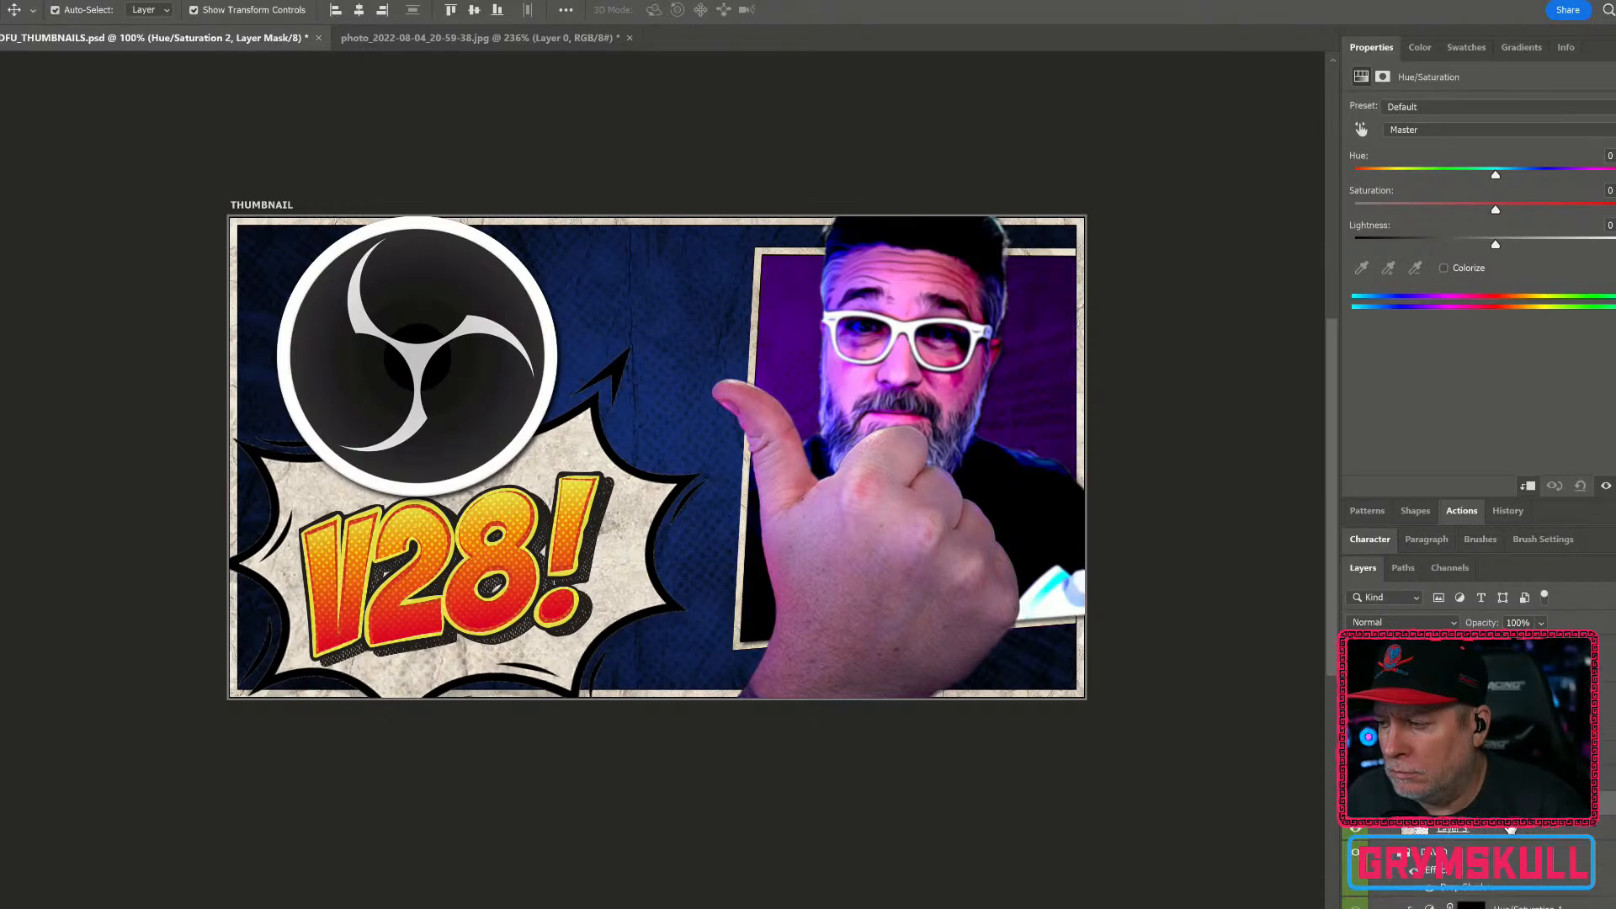
pyautogui.click(1429, 802)
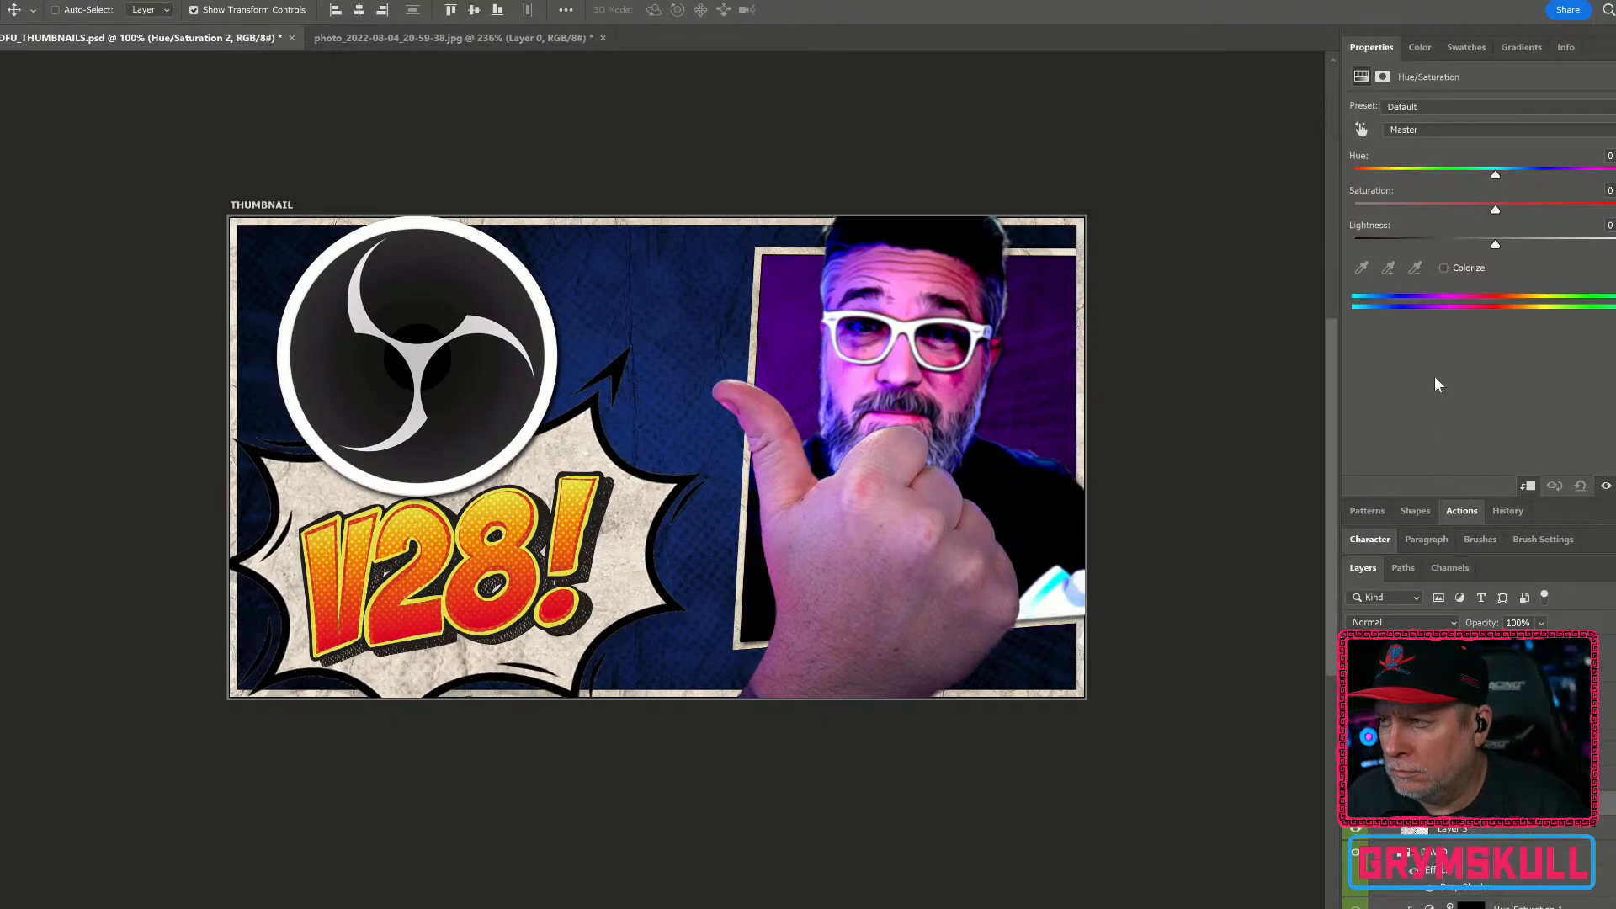
pyautogui.click(1444, 269)
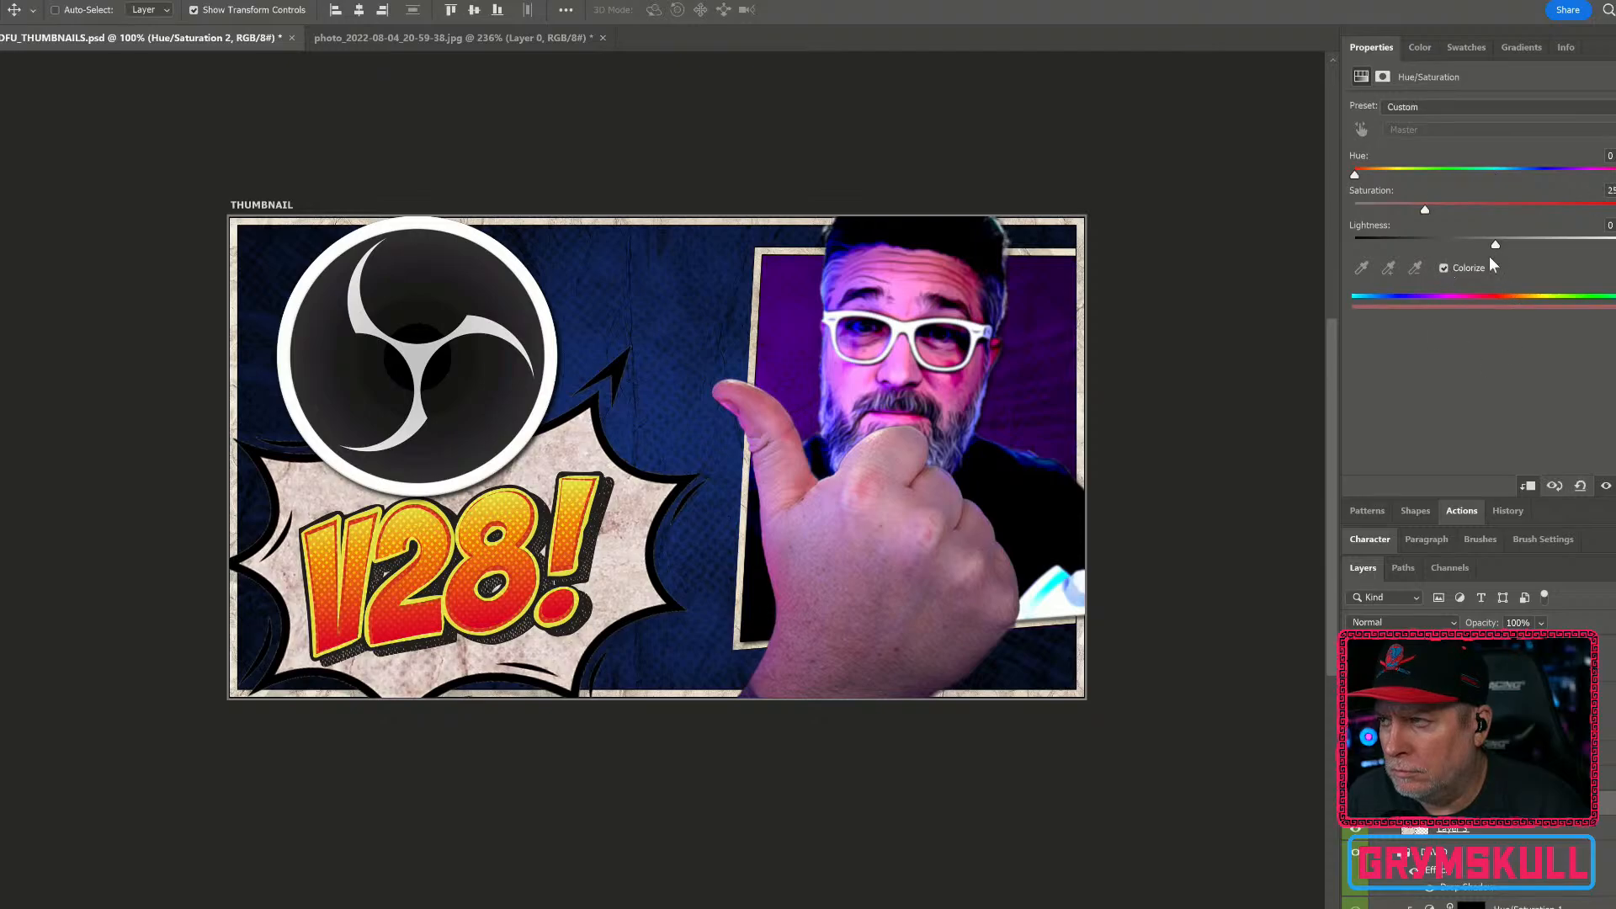
pyautogui.moveTo(1520, 205); pyautogui.dragTo(1548, 206)
pyautogui.moveTo(1354, 175); pyautogui.dragTo(1538, 185)
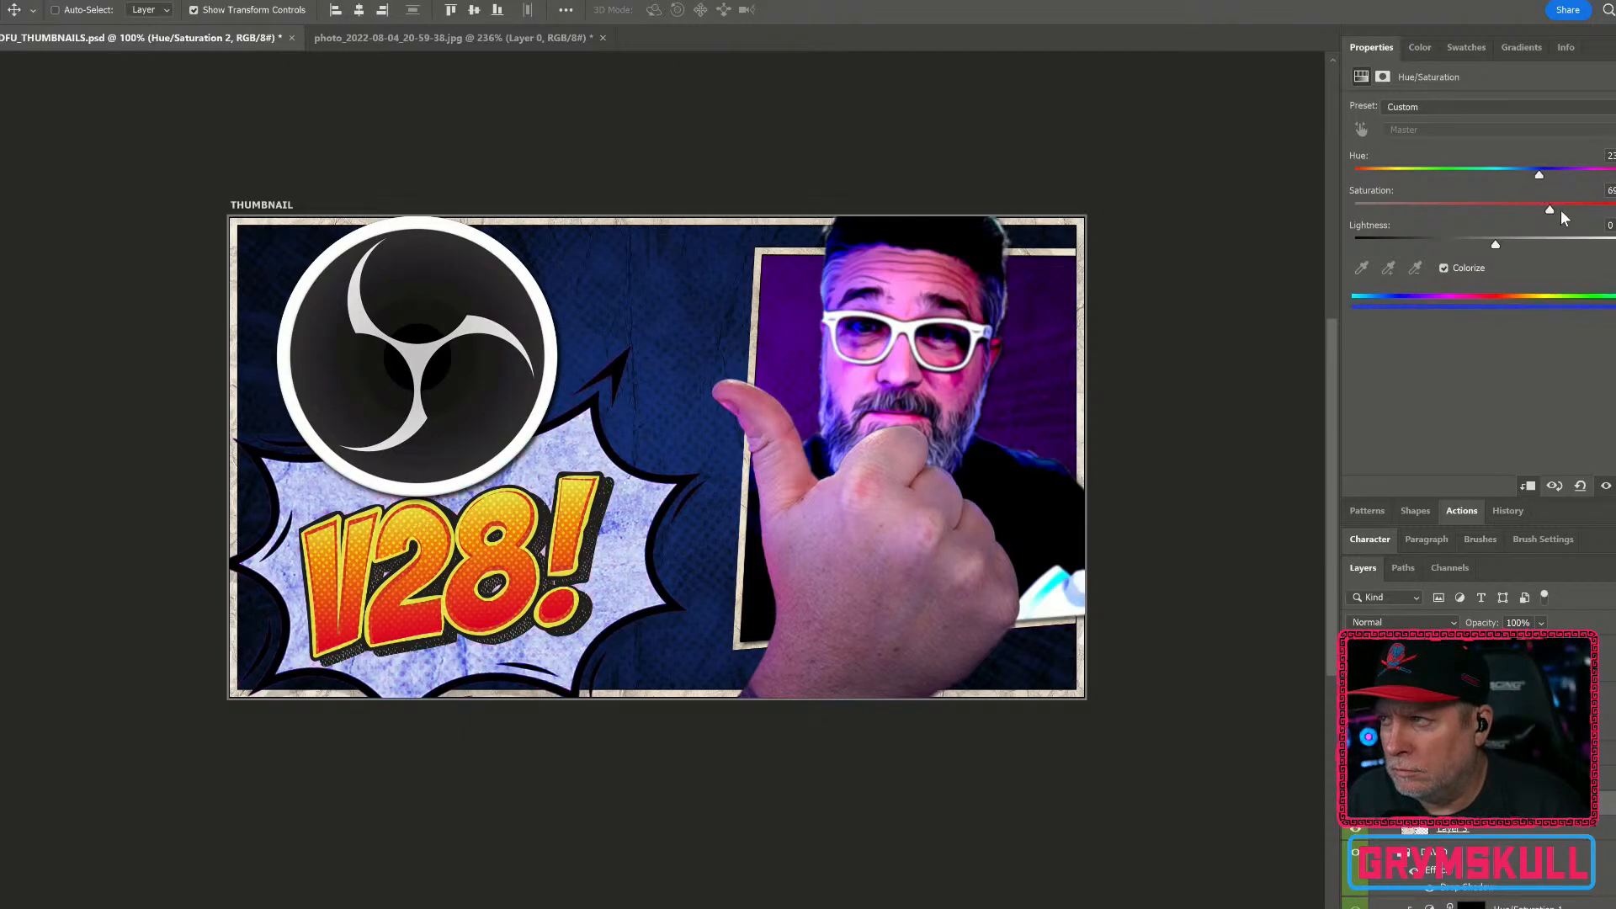
pyautogui.moveTo(1494, 244); pyautogui.dragTo(1436, 244)
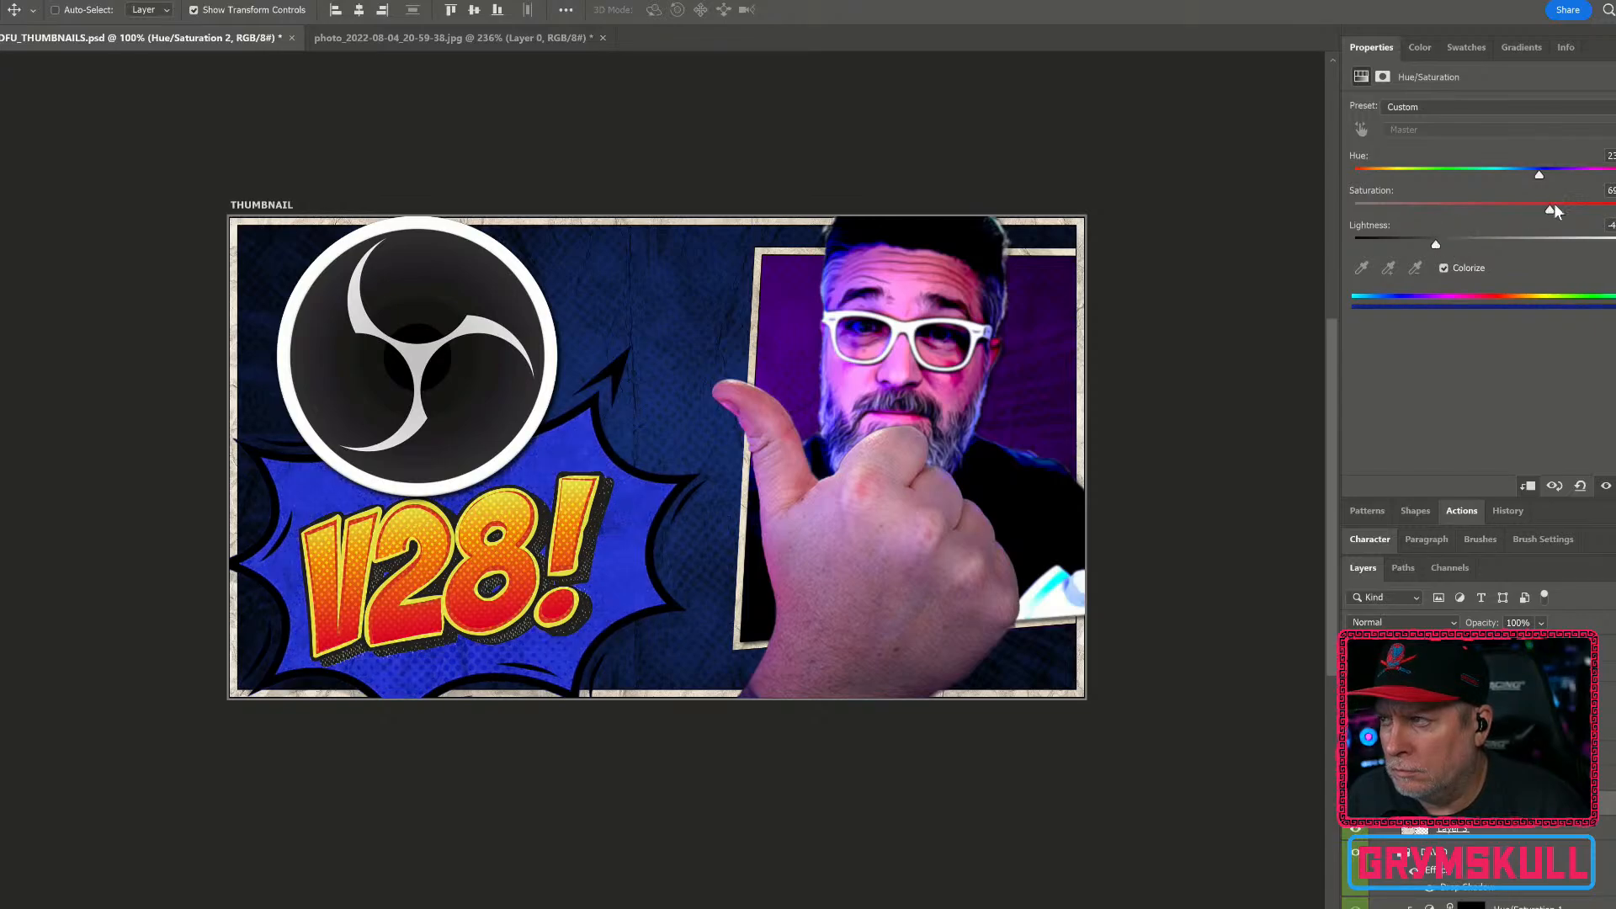
pyautogui.moveTo(1582, 209); pyautogui.dragTo(1546, 210)
# Step: Raise the opacity of the halftone overlay in Layer 4 to 100% and shift the dots up within the burst
pyautogui.click(1556, 778)
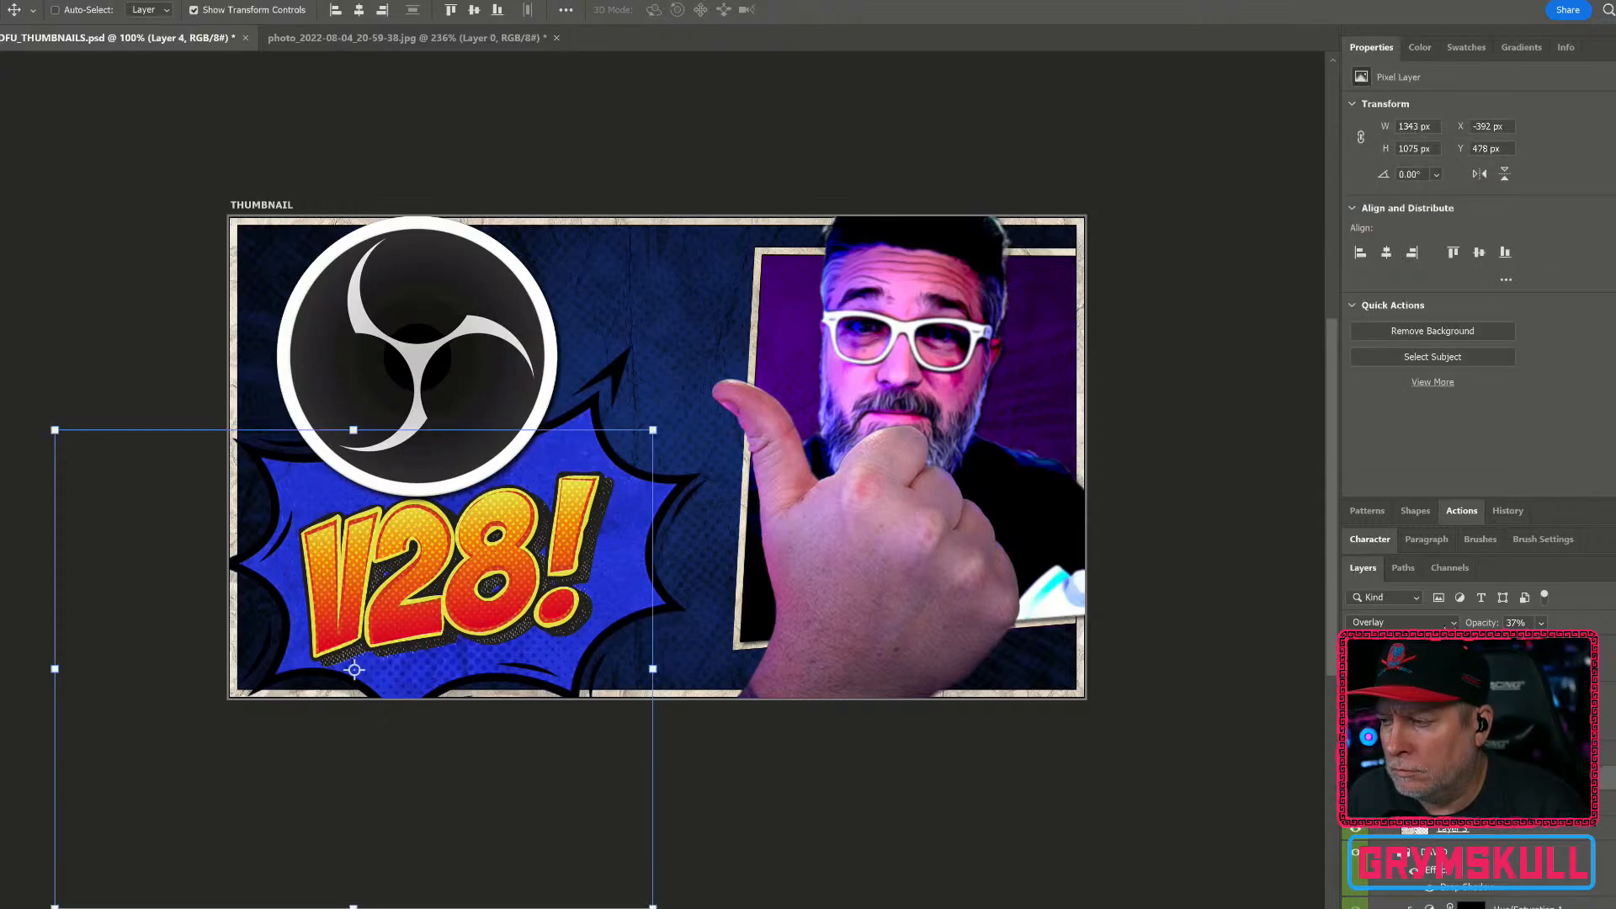
pyautogui.moveTo(1487, 625); pyautogui.dragTo(1572, 623)
pyautogui.keyDown('ctrl'); pyautogui.click(644, 654); pyautogui.keyUp('ctrl')
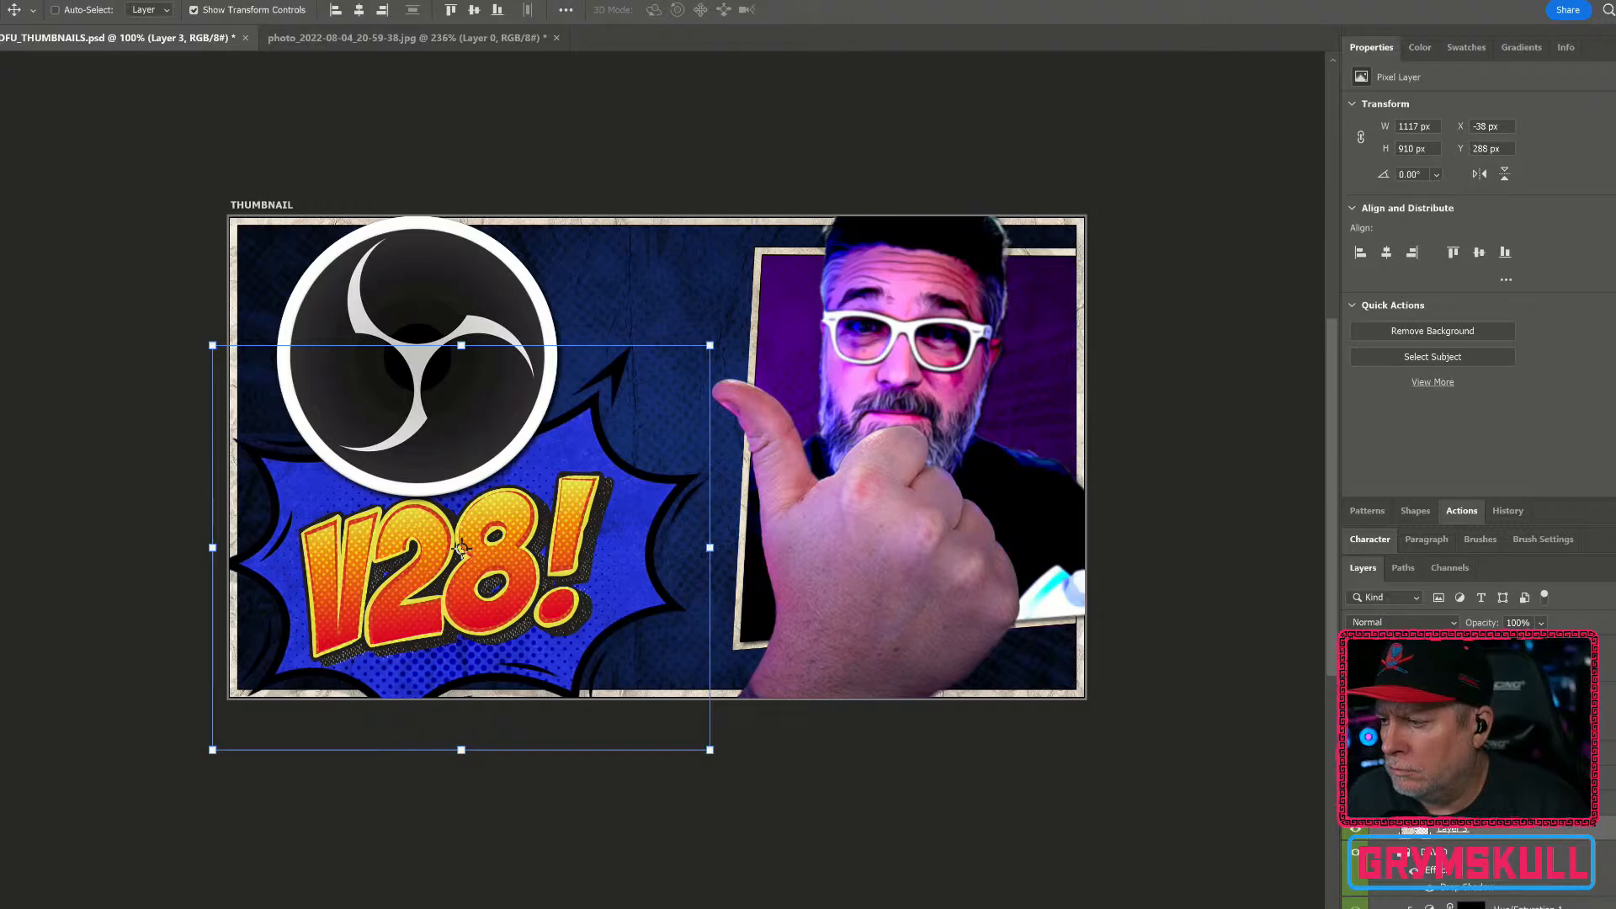
pyautogui.click(1473, 778)
pyautogui.moveTo(510, 747)
pyautogui.mouseDown()
pyautogui.moveTo(515, 707)
pyautogui.moveTo(617, 711)
pyautogui.moveTo(502, 732)
pyautogui.moveTo(524, 720)
pyautogui.mouseUp()
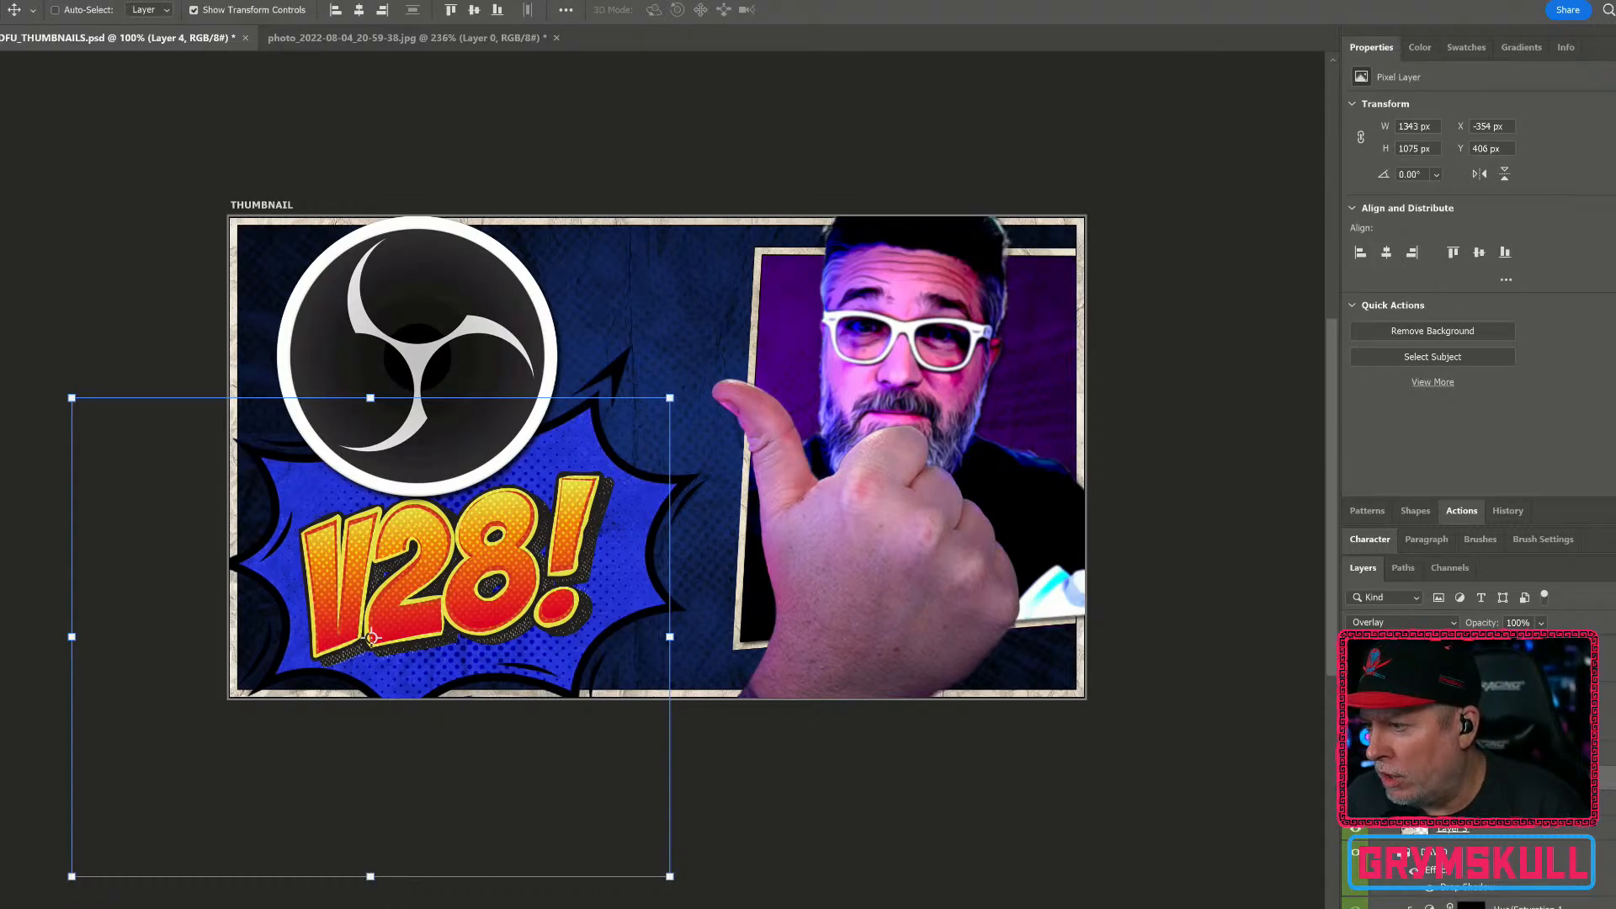
# Step: Move the blurred YOUR PHOTO layer from the TITLE group into the portrait group, directly above Hue/Saturation 1
pyautogui.scroll(-1, 1473, 866)
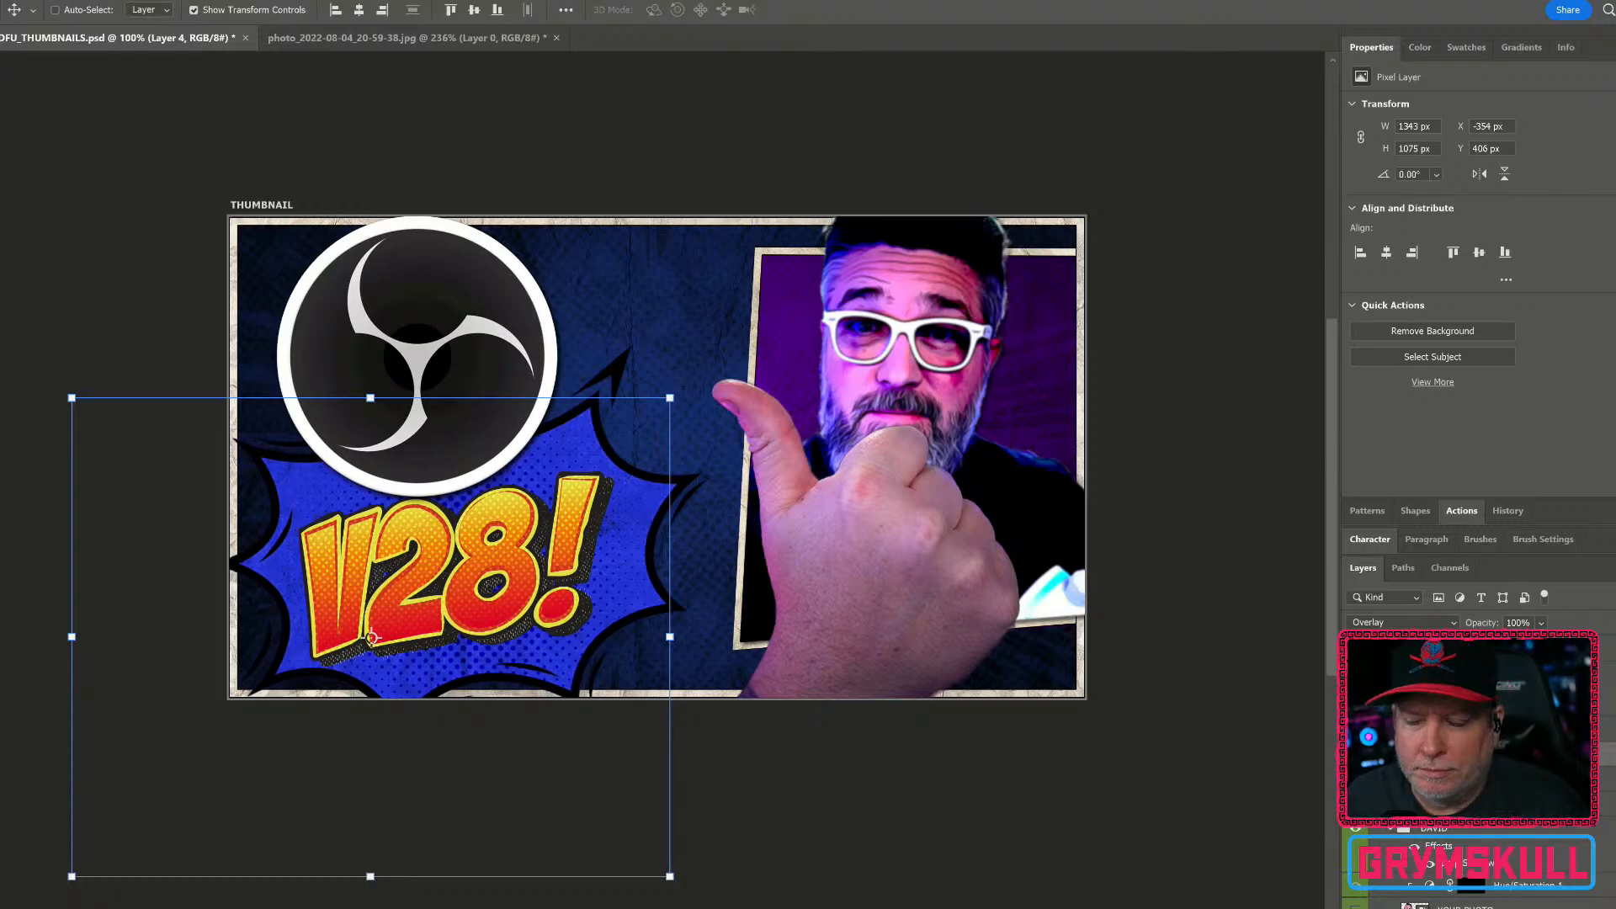
pyautogui.keyDown('ctrl'); pyautogui.click(1066, 589); pyautogui.keyUp('ctrl')
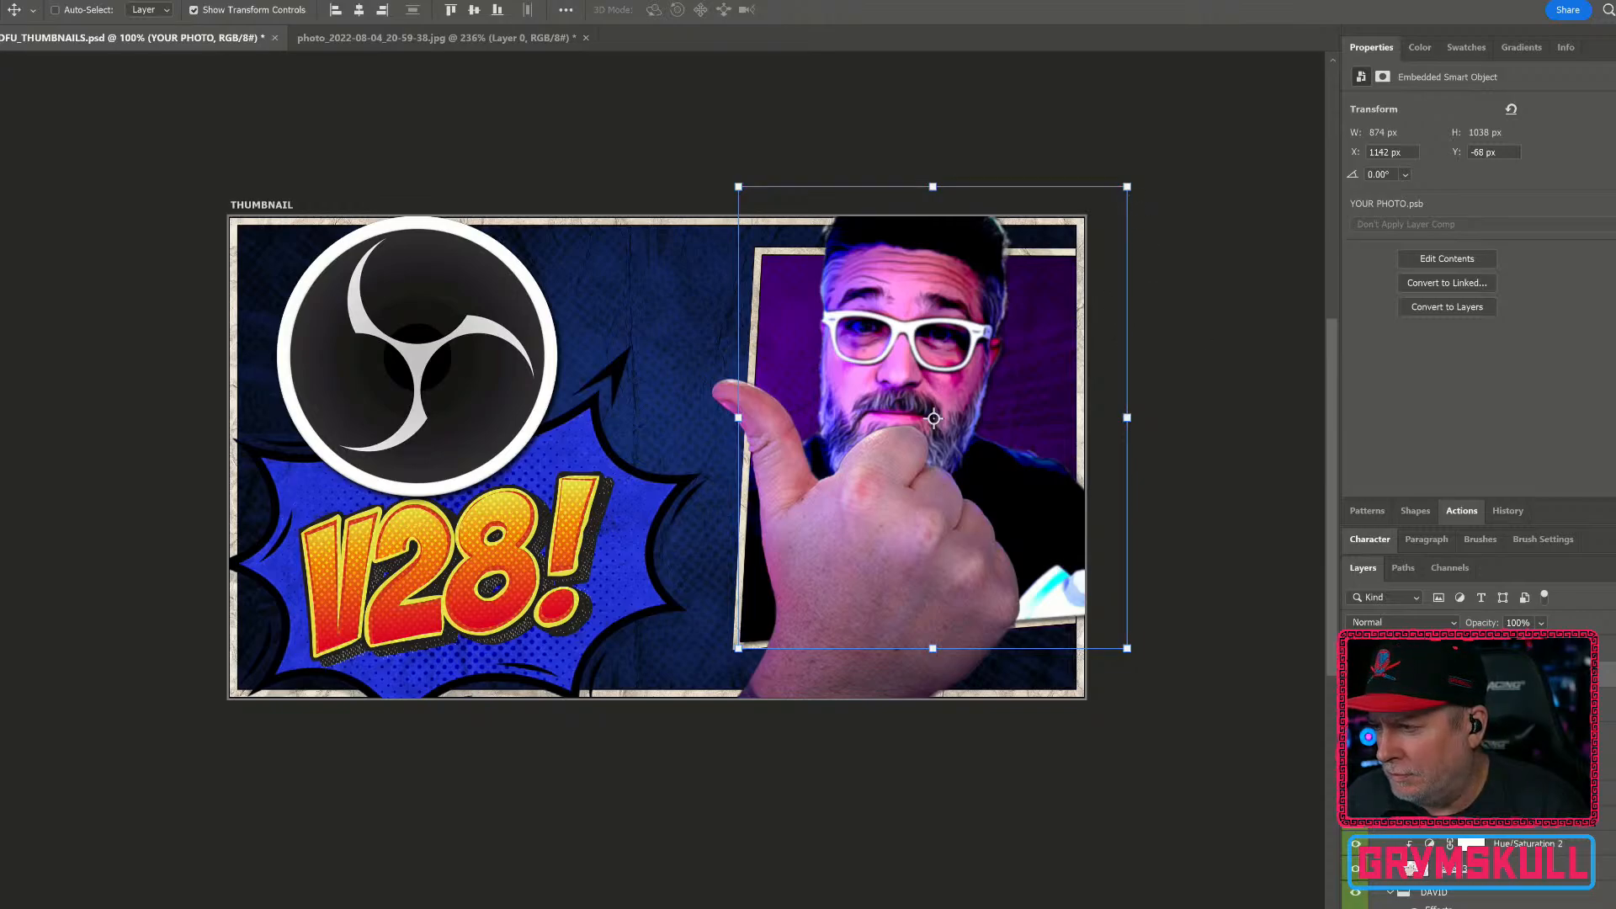
pyautogui.scroll(-7, 1478, 867)
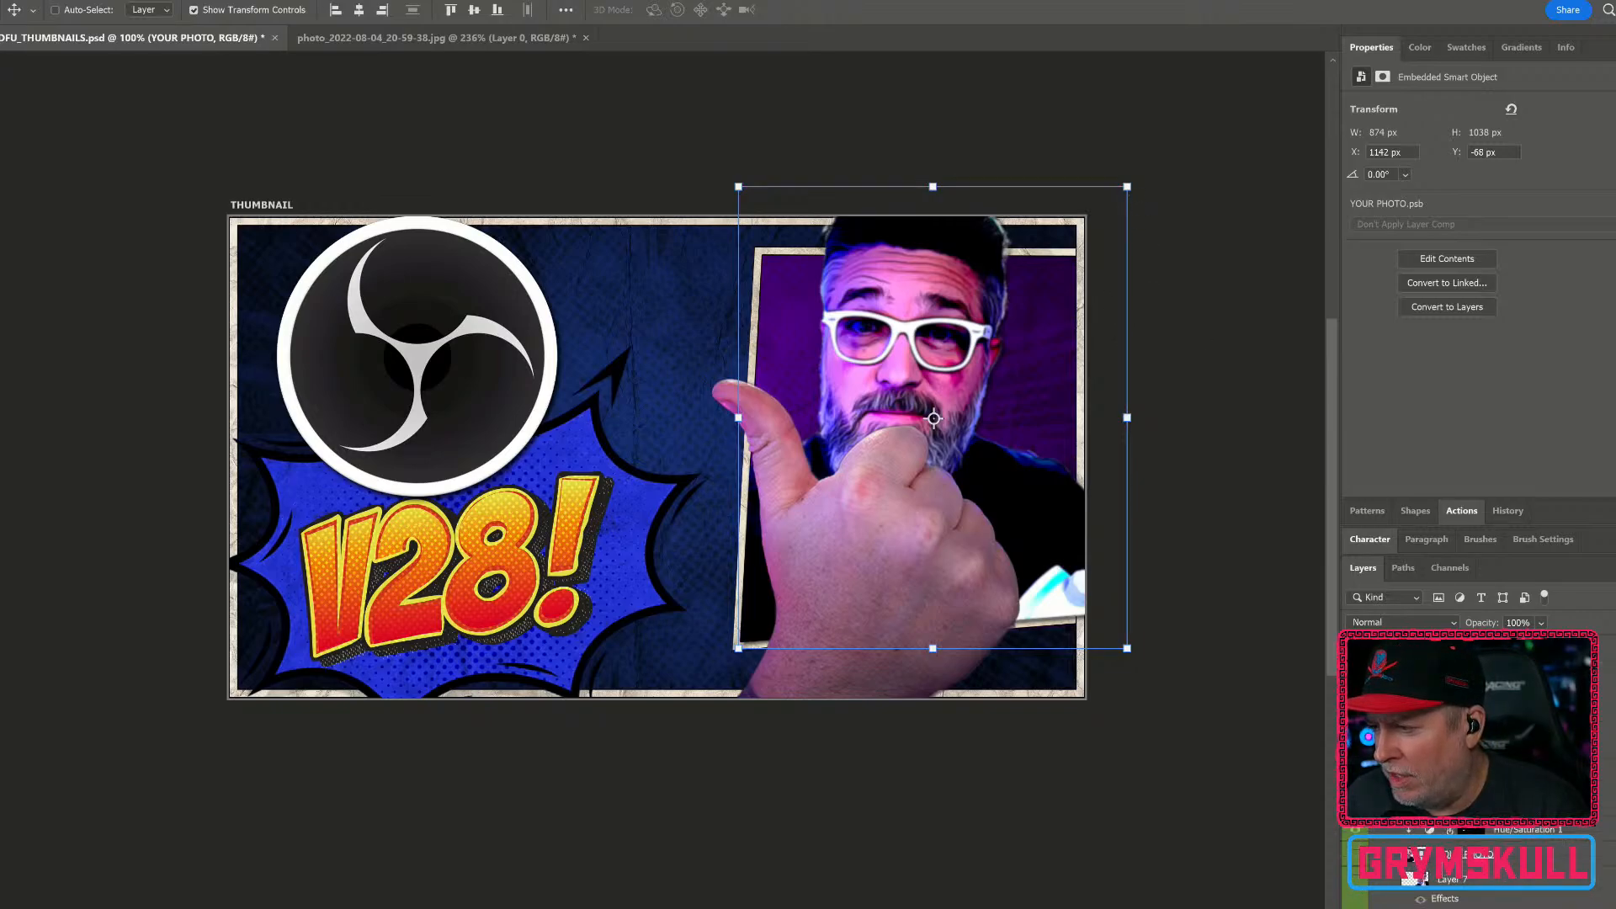
pyautogui.scroll(-3, 1411, 863)
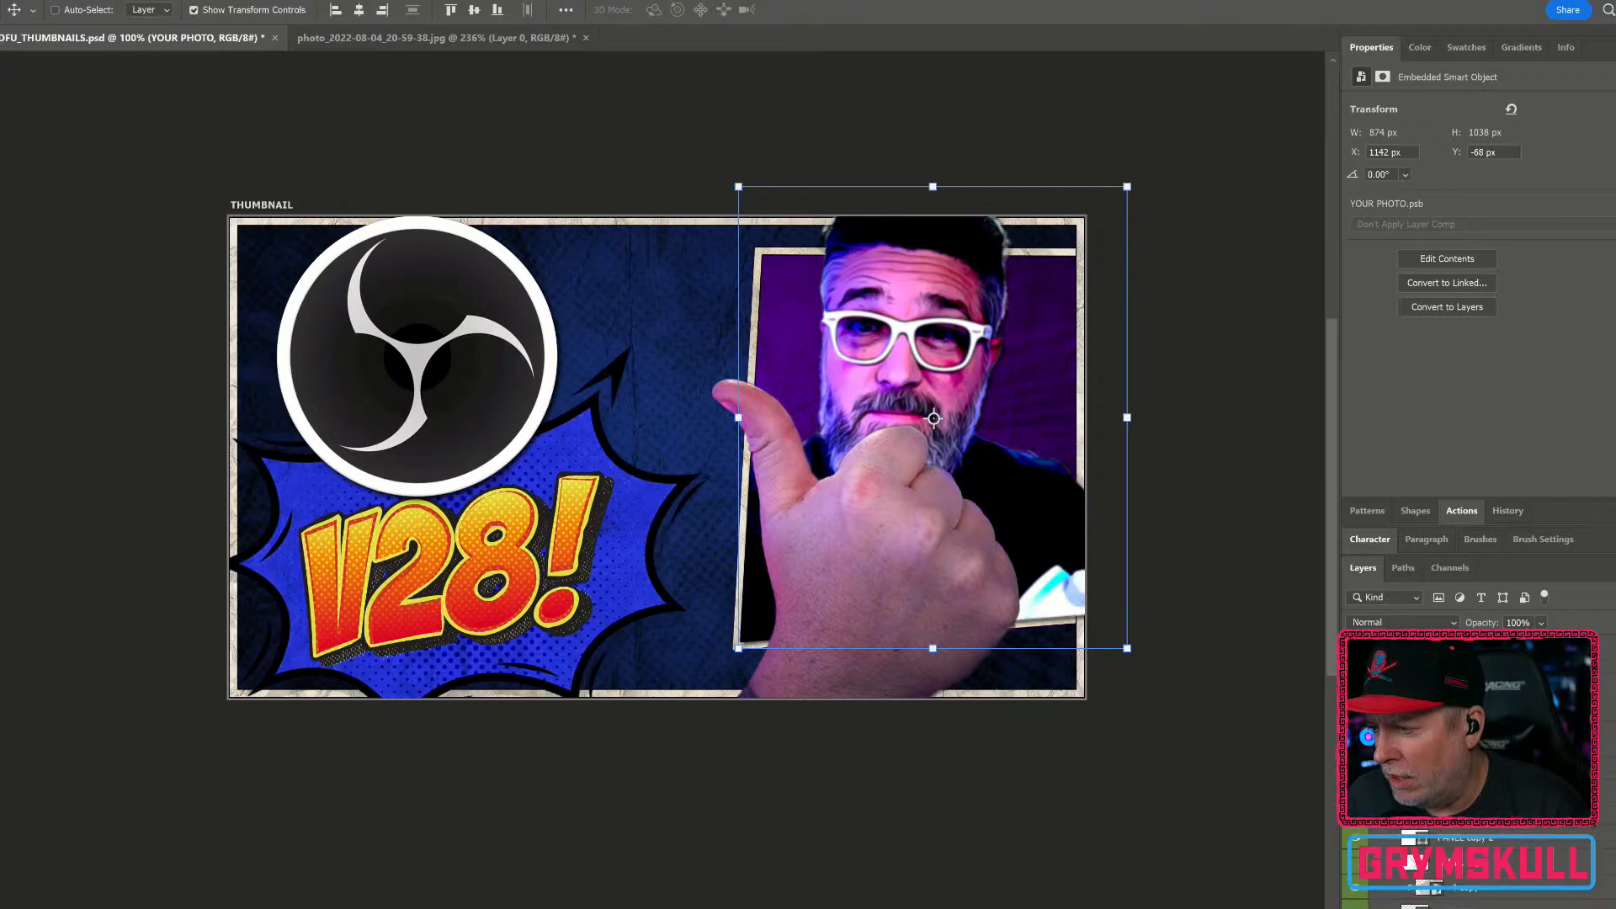
pyautogui.click(1495, 833)
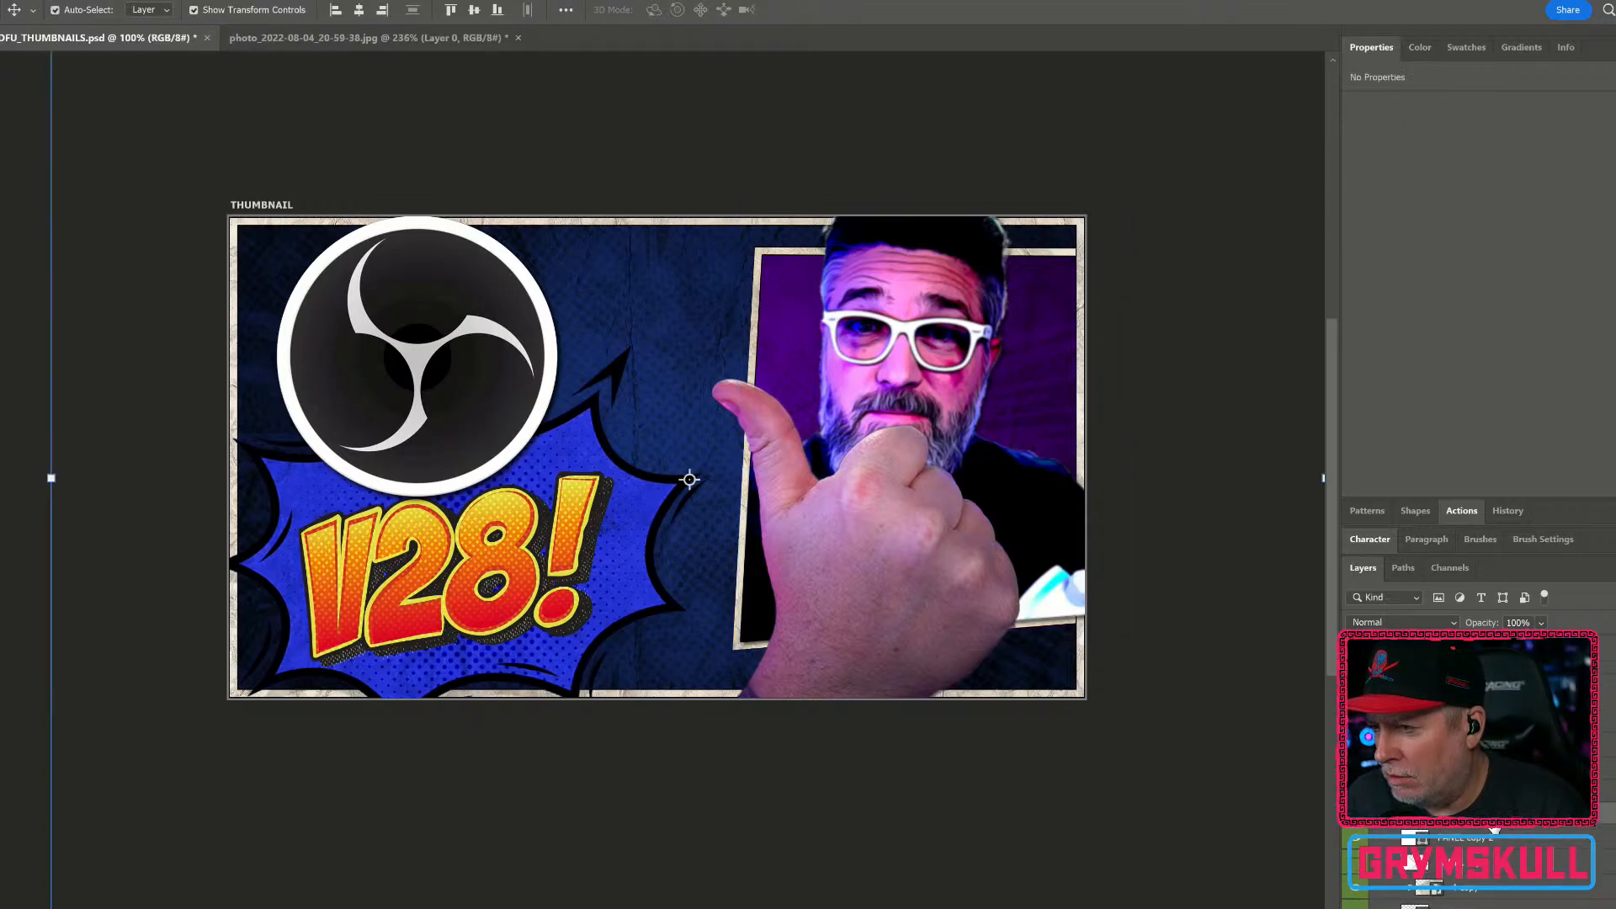
pyautogui.doubleClick(1371, 47)
pyautogui.scroll(1, 1566, 422)
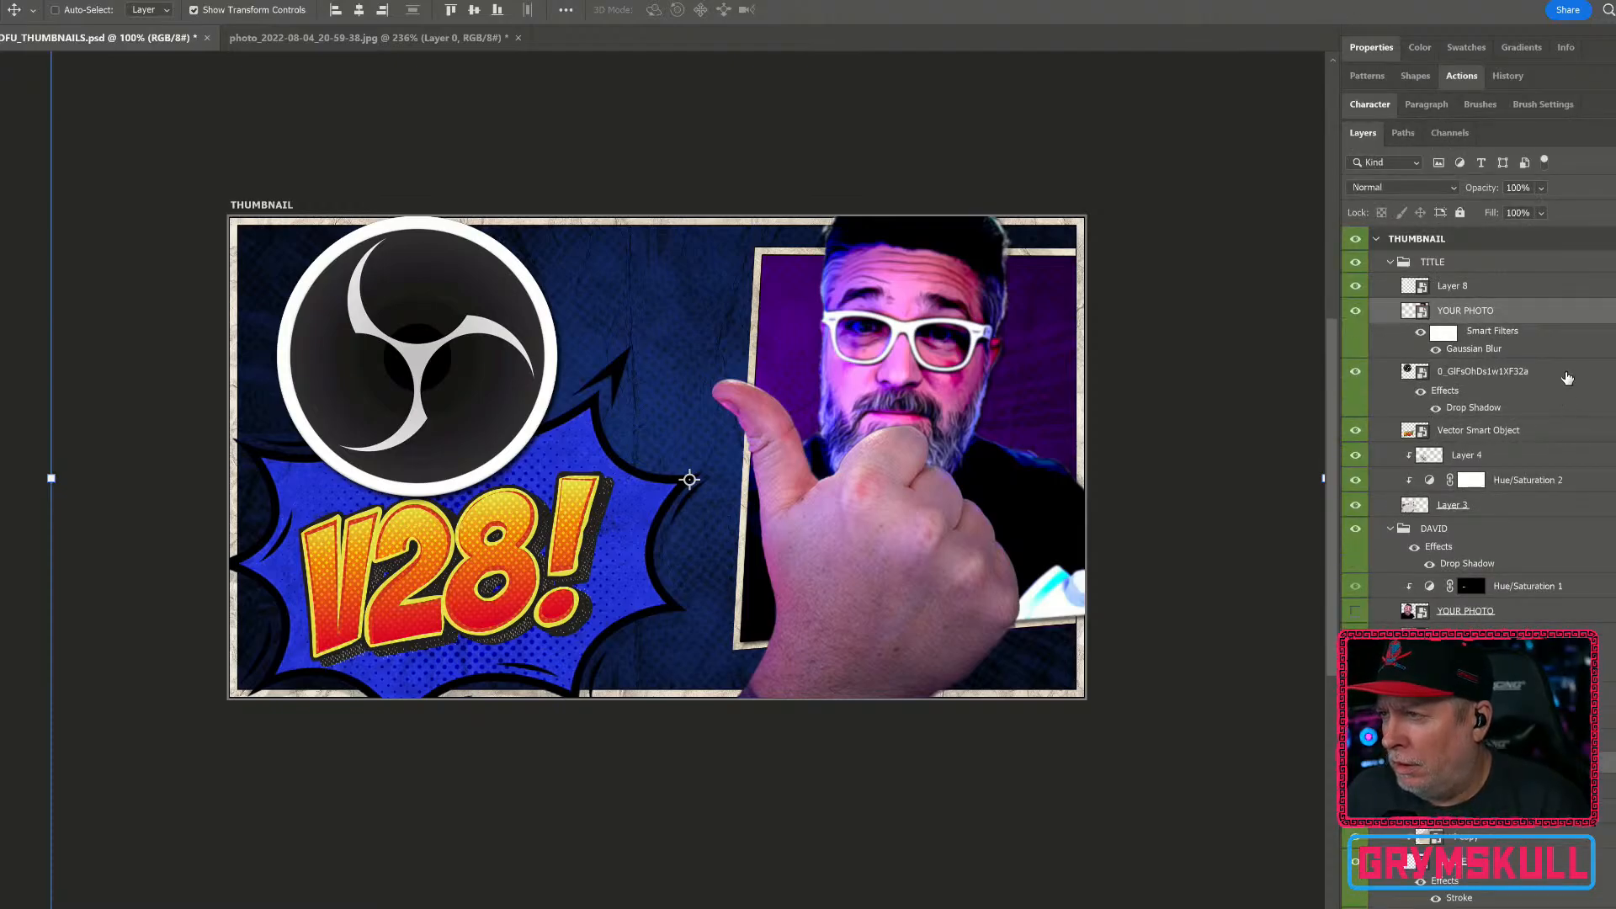
pyautogui.click(1536, 316)
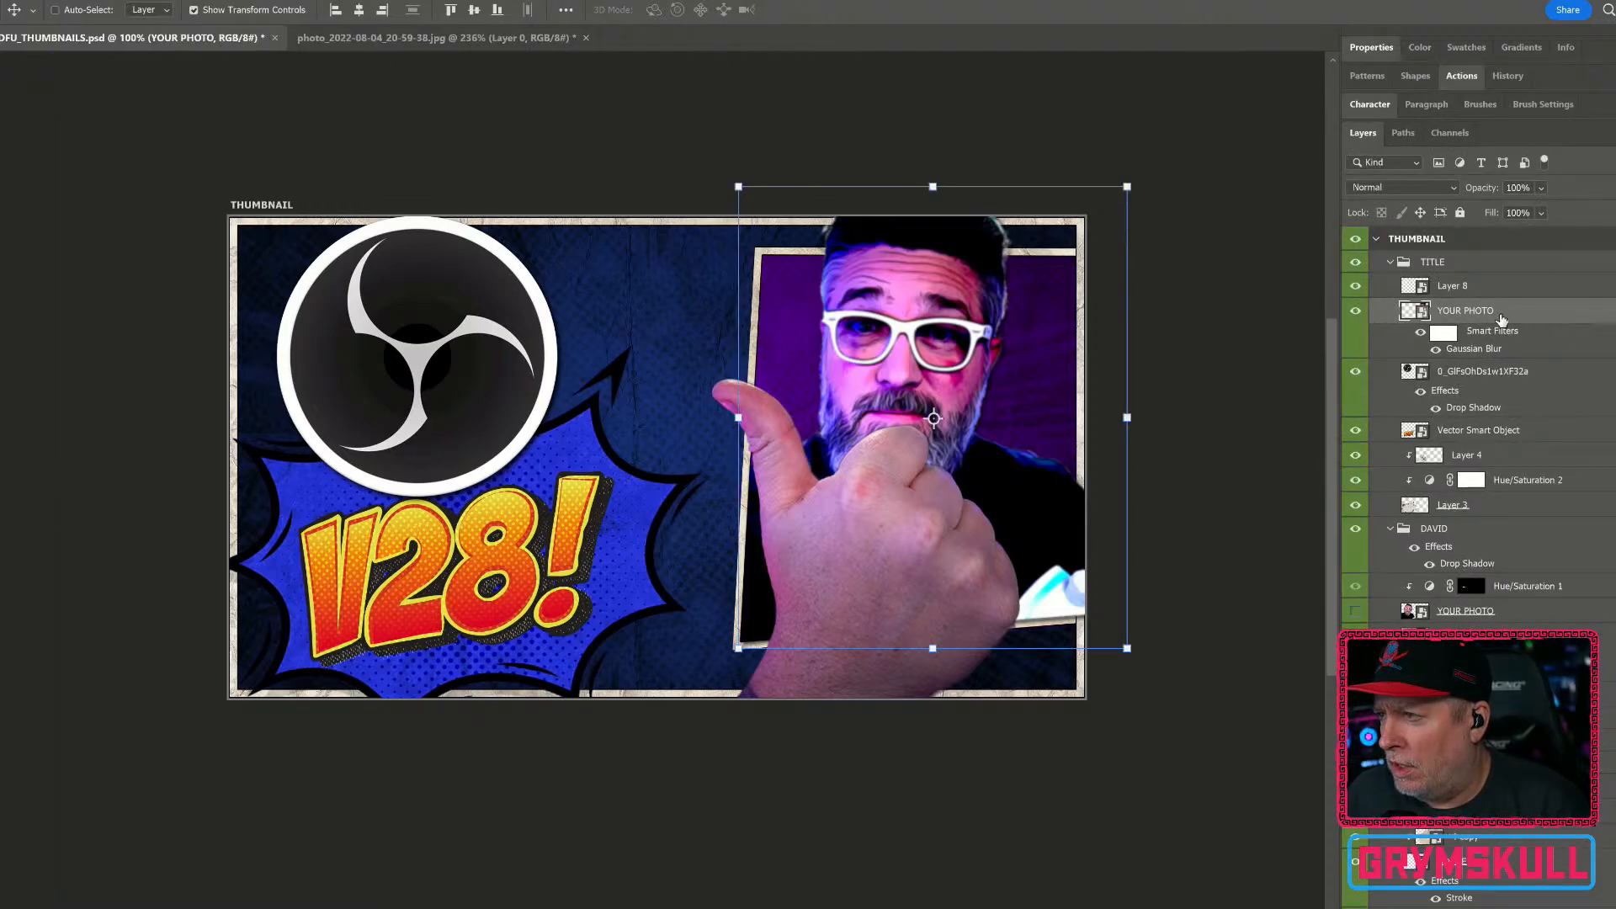
pyautogui.moveTo(1525, 322); pyautogui.dragTo(1512, 543)
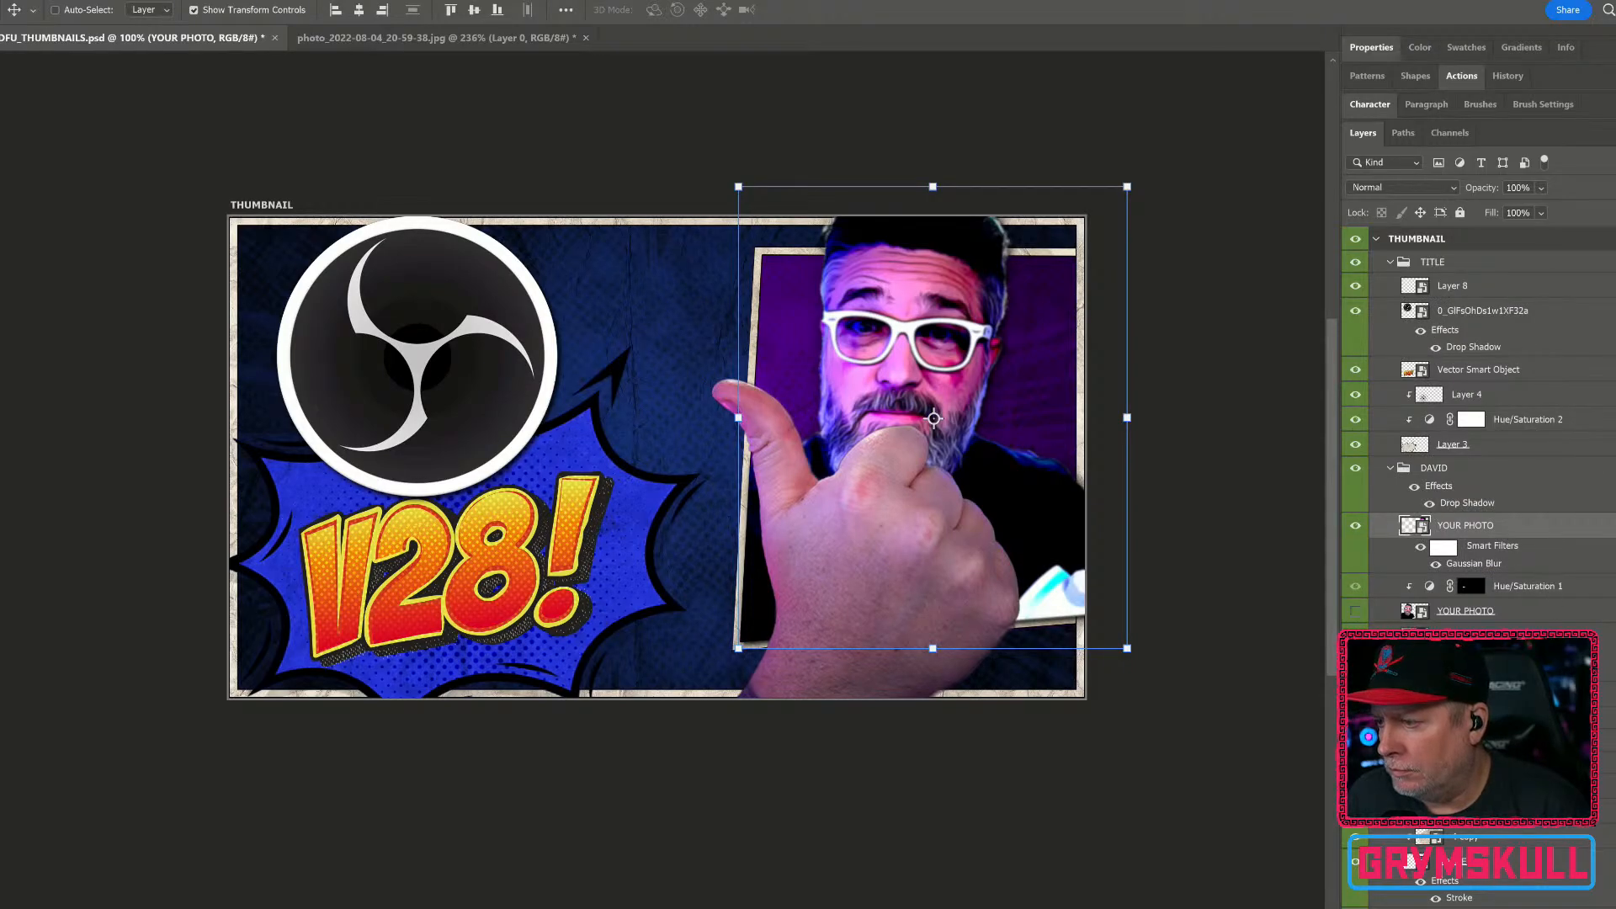
# Step: Enlarge the blurred portrait and its framed background together and reposition them on the thumbnail
pyautogui.keyDown('ctrl'); pyautogui.click(1502, 762); pyautogui.keyUp('ctrl')
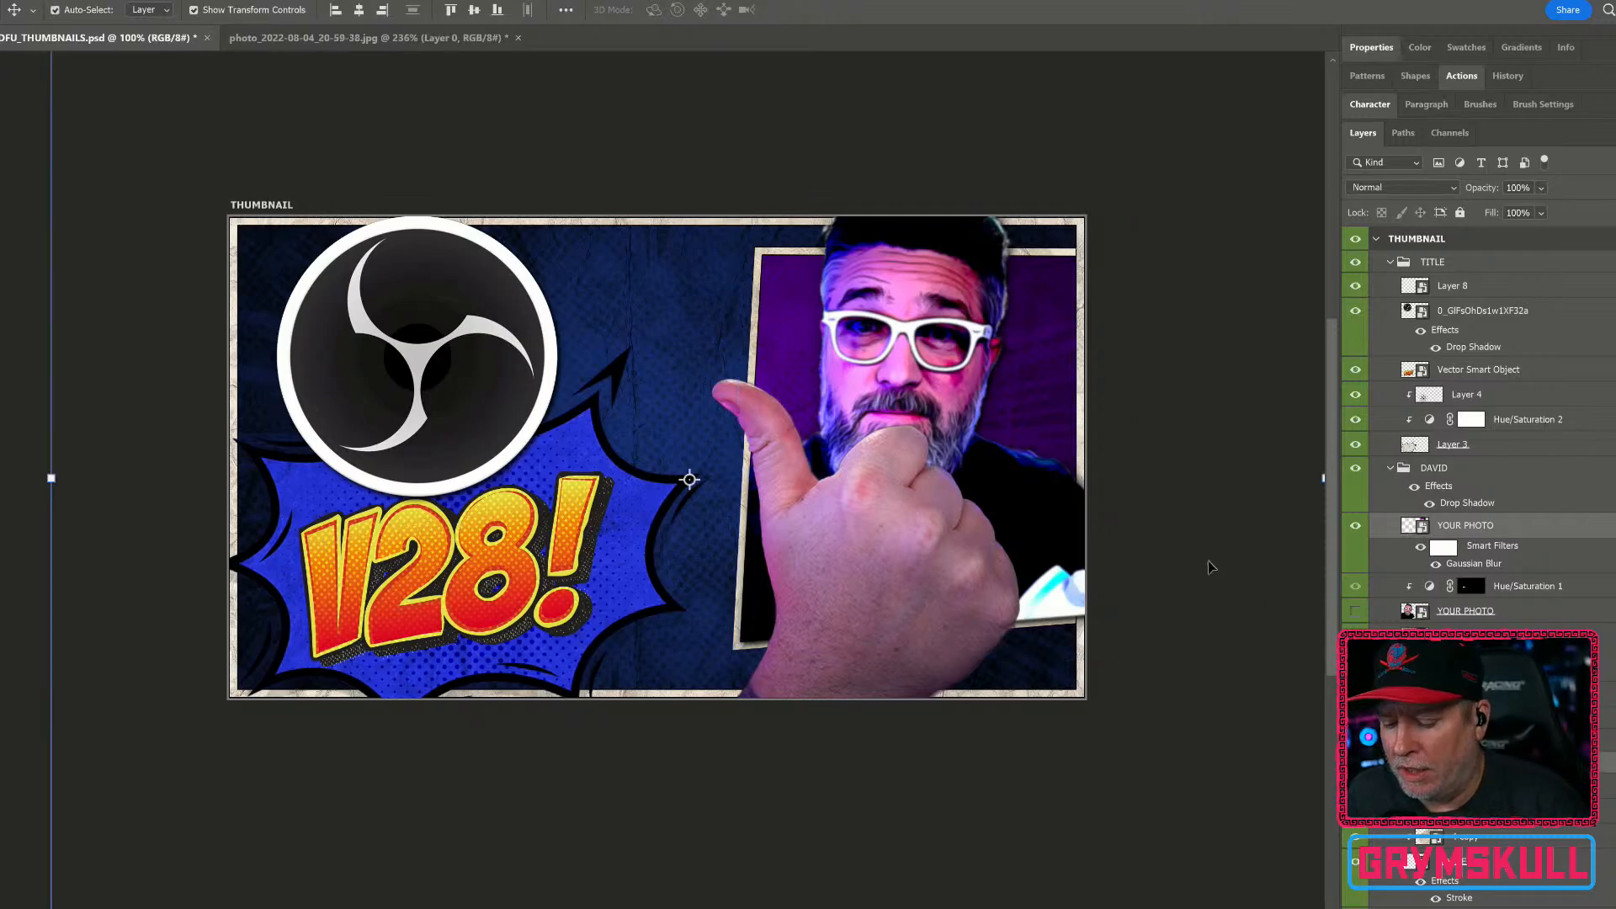
pyautogui.hotkey('ctrl', 't')
pyautogui.click(911, 368)
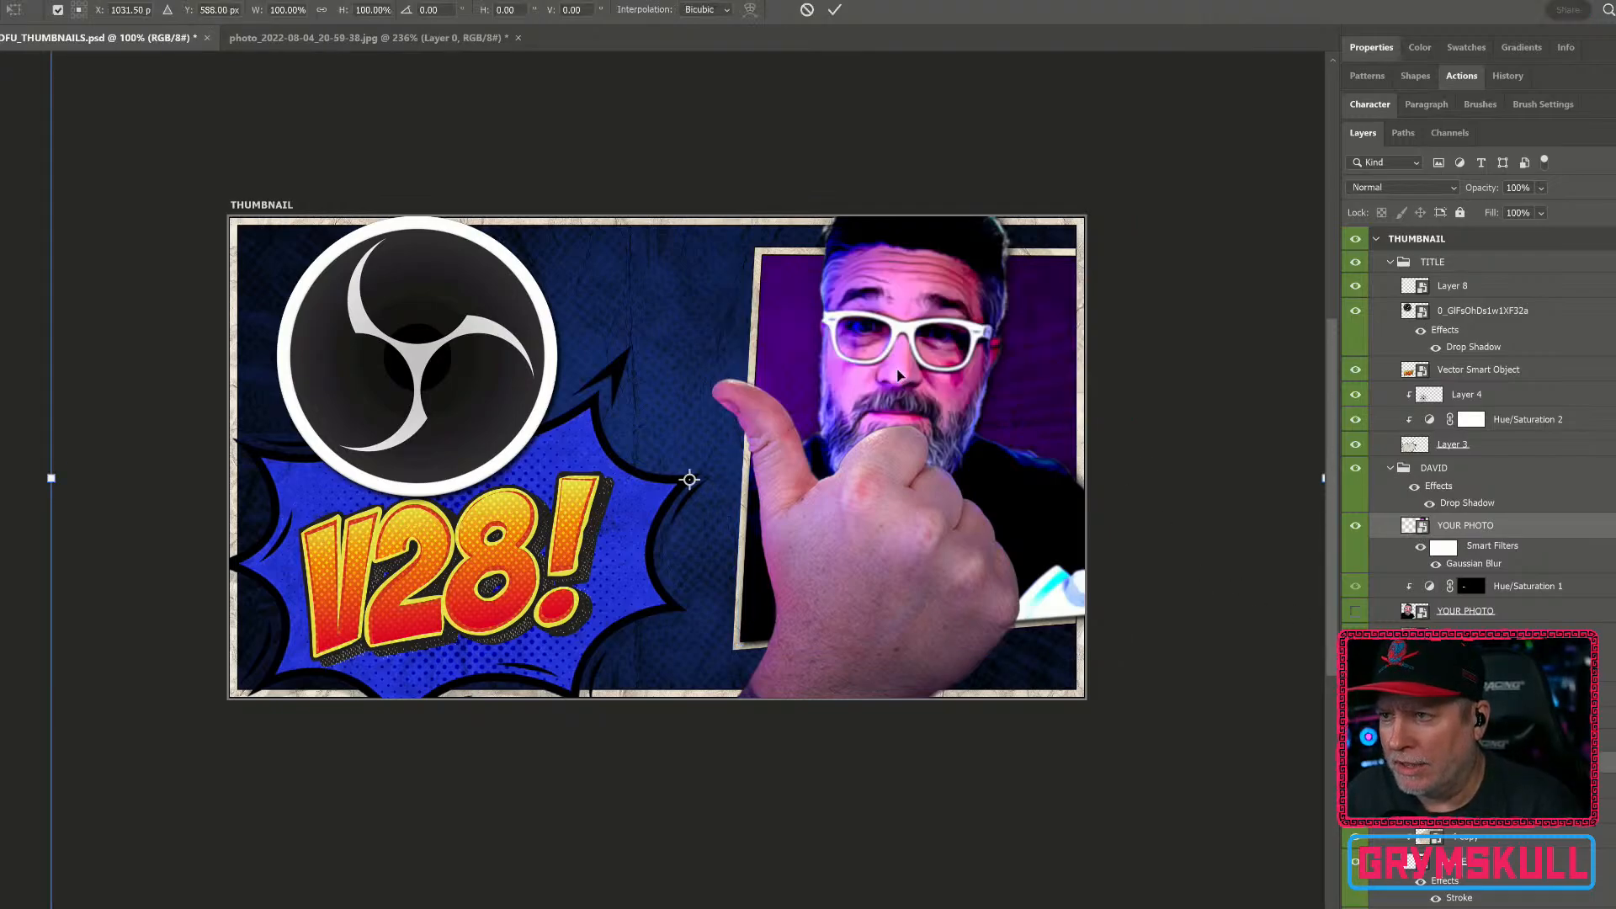
pyautogui.scroll(-1, 963, 462)
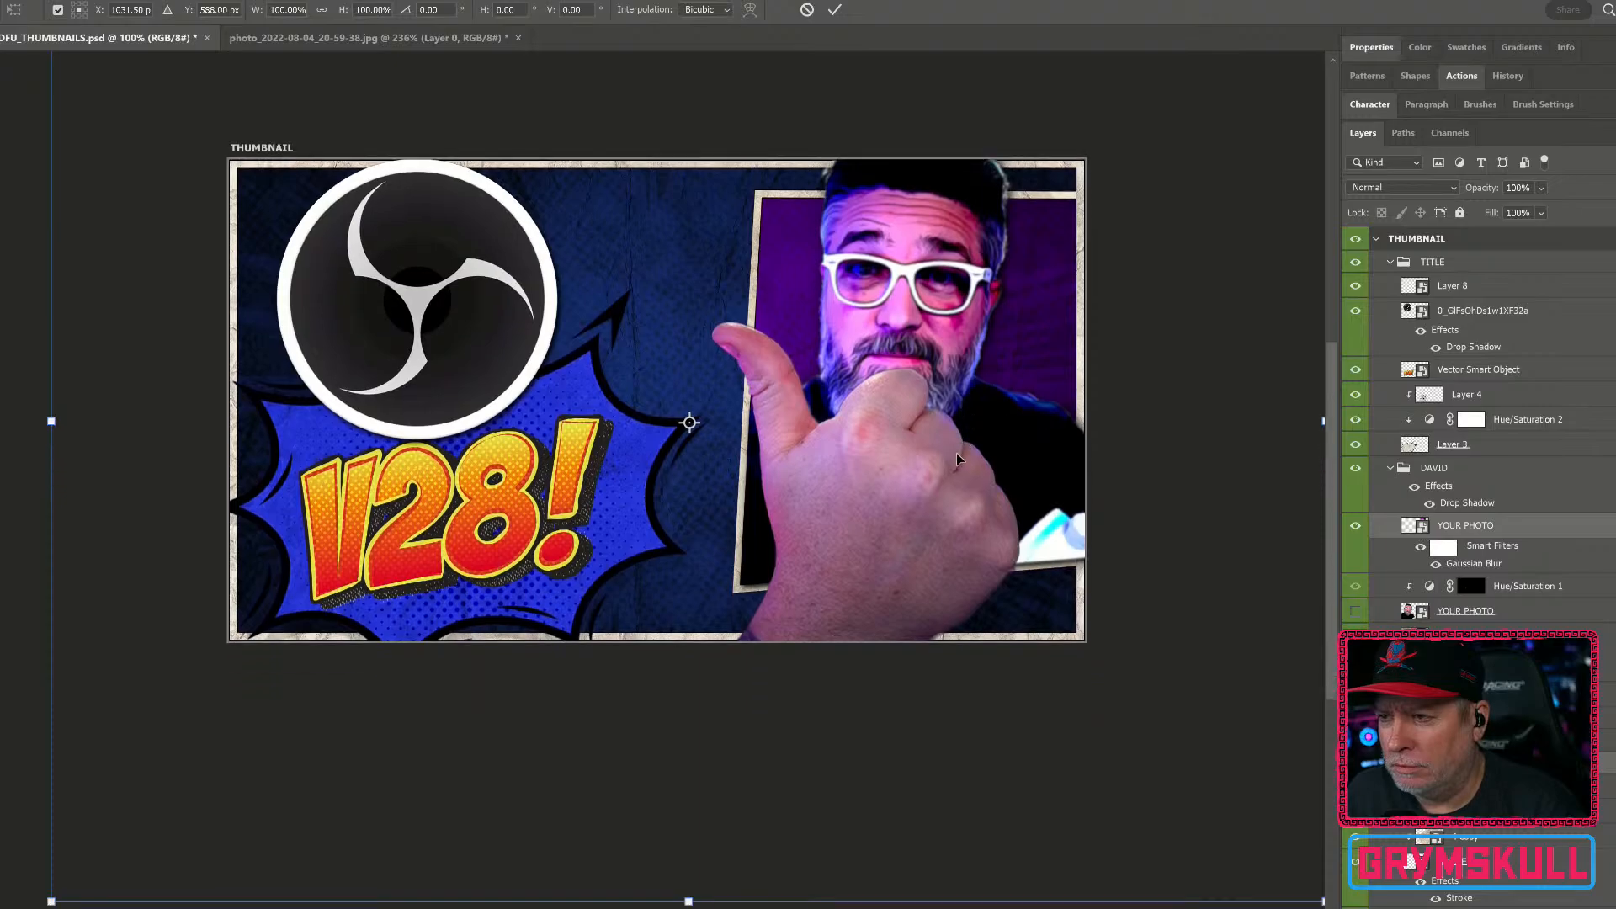
pyautogui.keyDown('alt'); pyautogui.scroll(-2, 959, 459); pyautogui.keyUp('alt')
pyautogui.keyDown('alt'); pyautogui.scroll(-1, 958, 457); pyautogui.keyUp('alt')
pyautogui.moveTo(1078, 440)
pyautogui.mouseDown()
pyautogui.moveTo(1128, 439)
pyautogui.moveTo(1085, 453)
pyautogui.mouseUp()
pyautogui.press('Return')
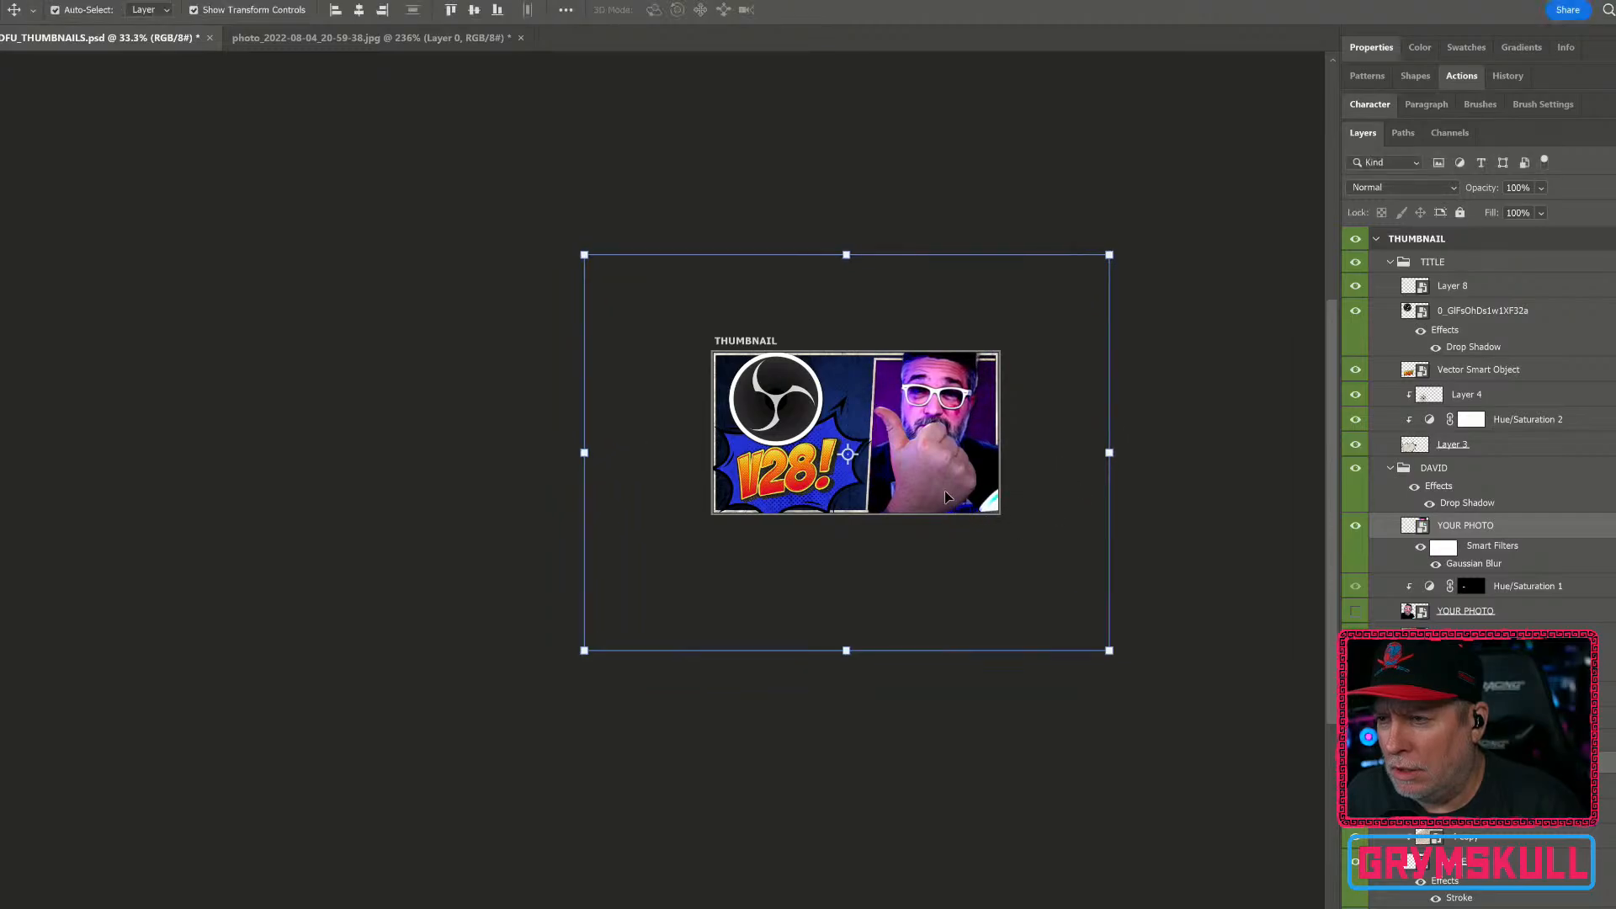
# Step: Reduce the thumbs-up hand in Layer 8 to about 164% and shift it down beside the portrait's beard
pyautogui.keyDown('ctrl'); pyautogui.click(946, 493); pyautogui.keyUp('ctrl')
pyautogui.moveTo(946, 486)
pyautogui.mouseDown()
pyautogui.moveTo(945, 503)
pyautogui.moveTo(966, 488)
pyautogui.moveTo(948, 493)
pyautogui.moveTo(969, 453)
pyautogui.moveTo(951, 451)
pyautogui.moveTo(929, 503)
pyautogui.mouseUp()
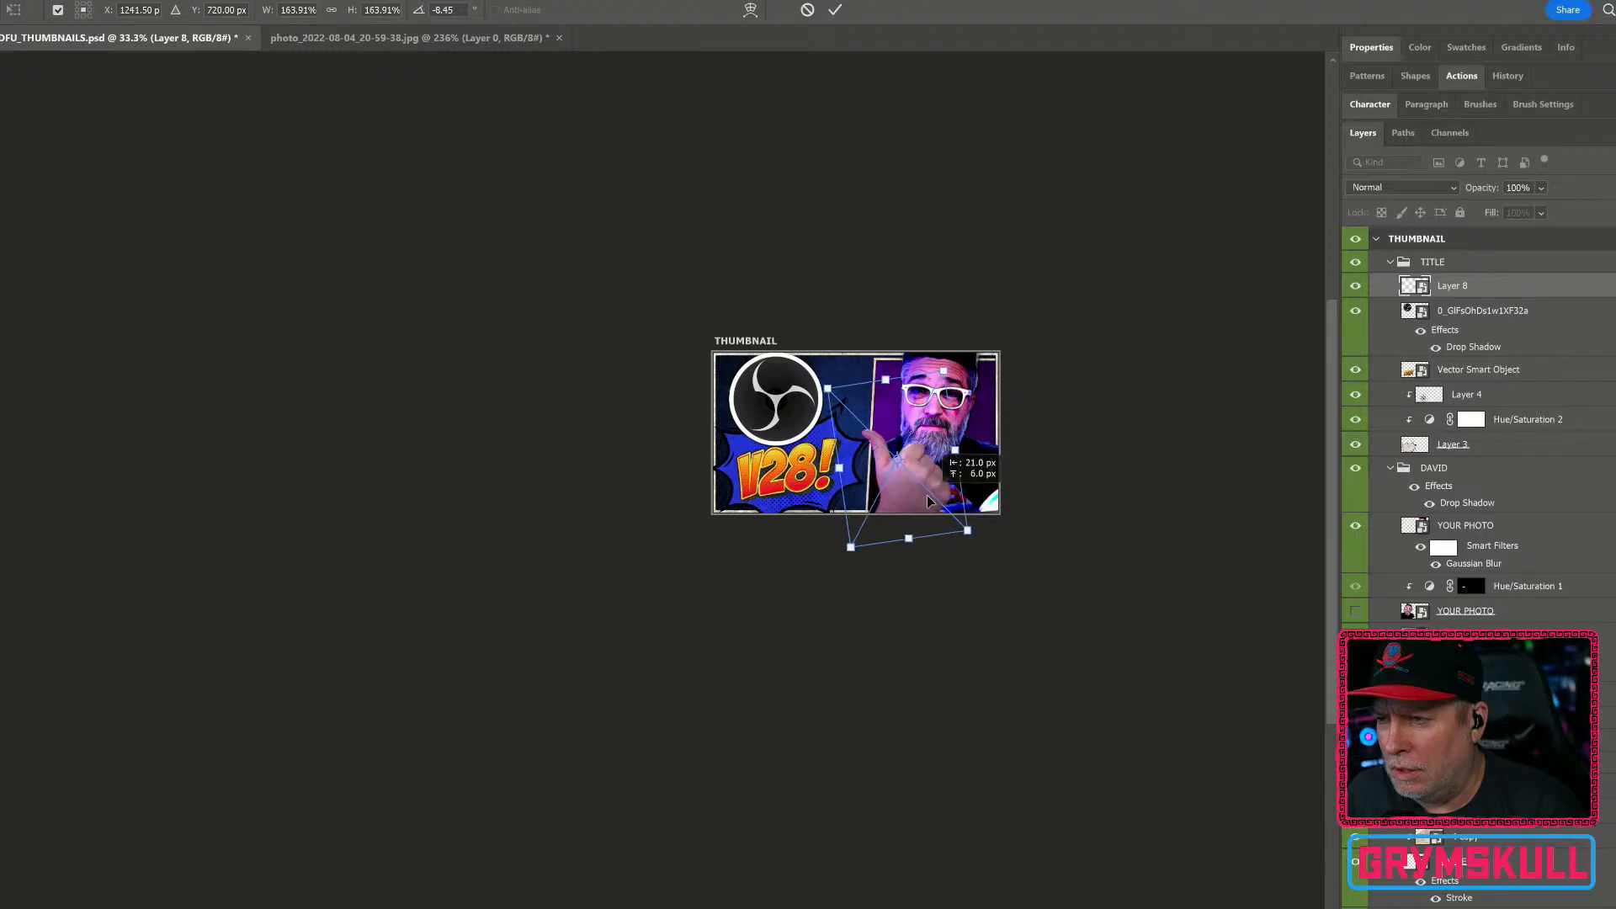
pyautogui.press('Return')
pyautogui.scroll(5, 1053, 480)
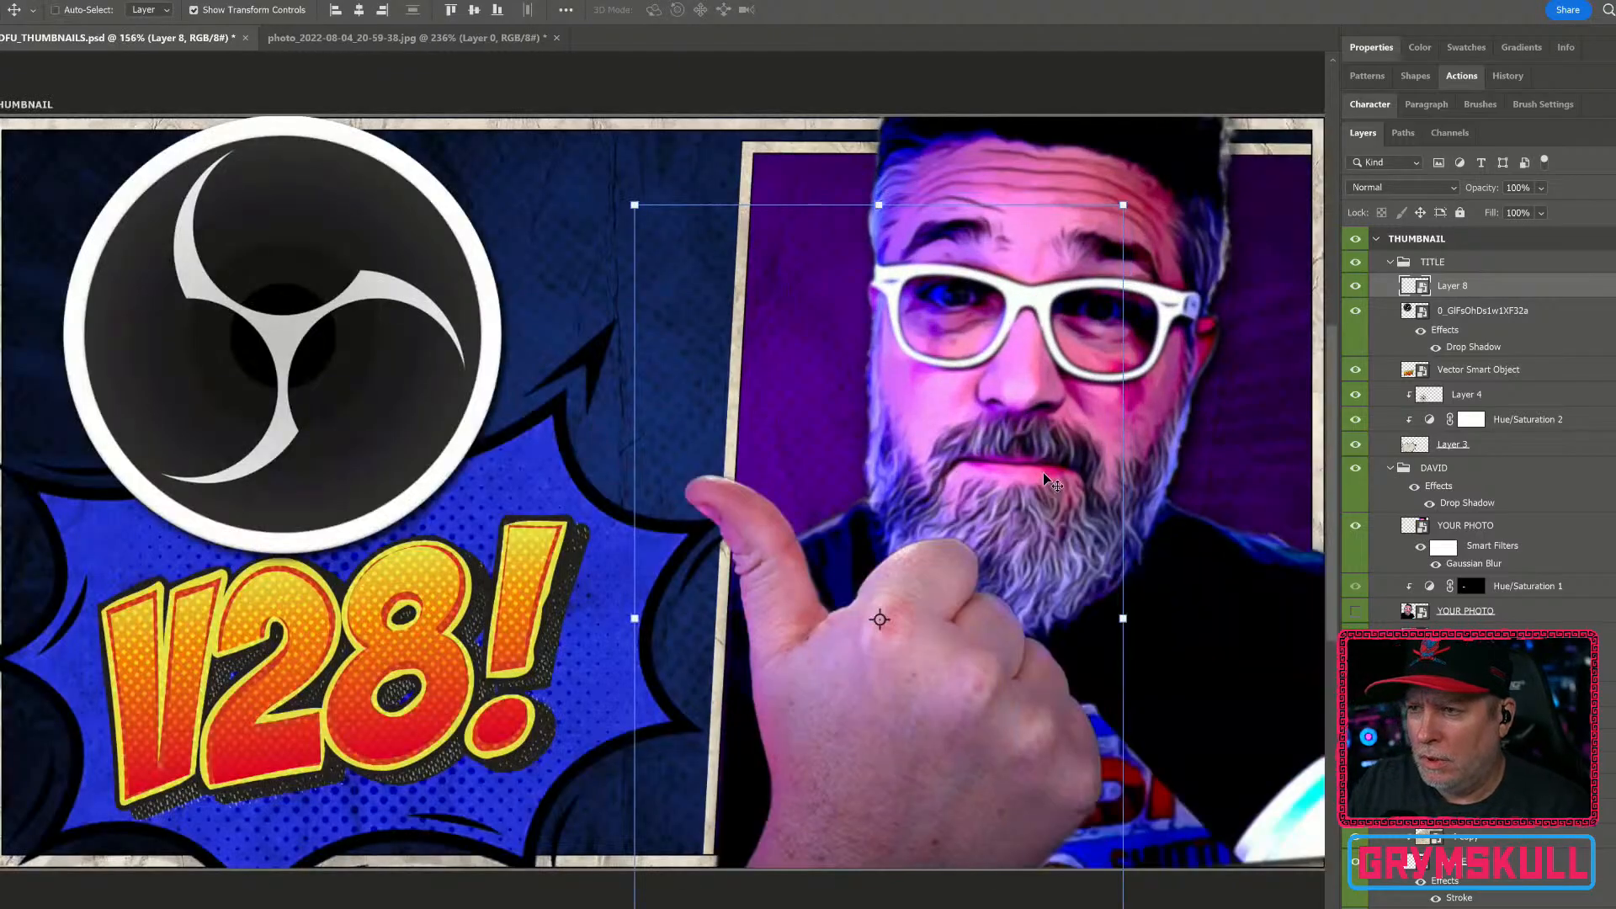
pyautogui.scroll(-3, 1043, 468)
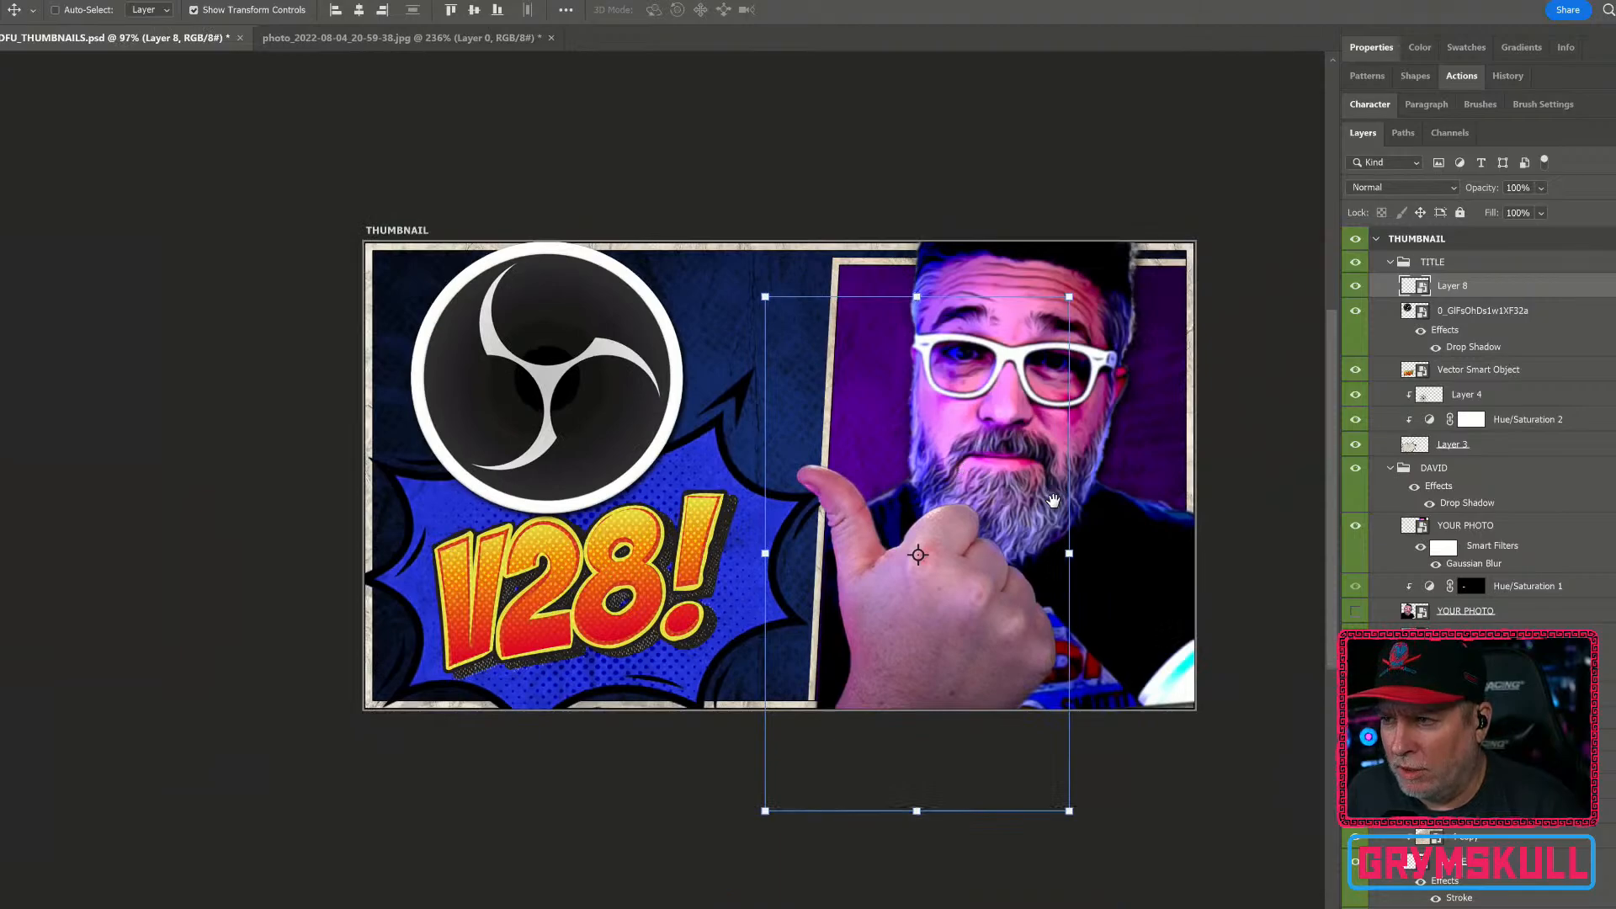
pyautogui.moveTo(1053, 501); pyautogui.dragTo(934, 465)
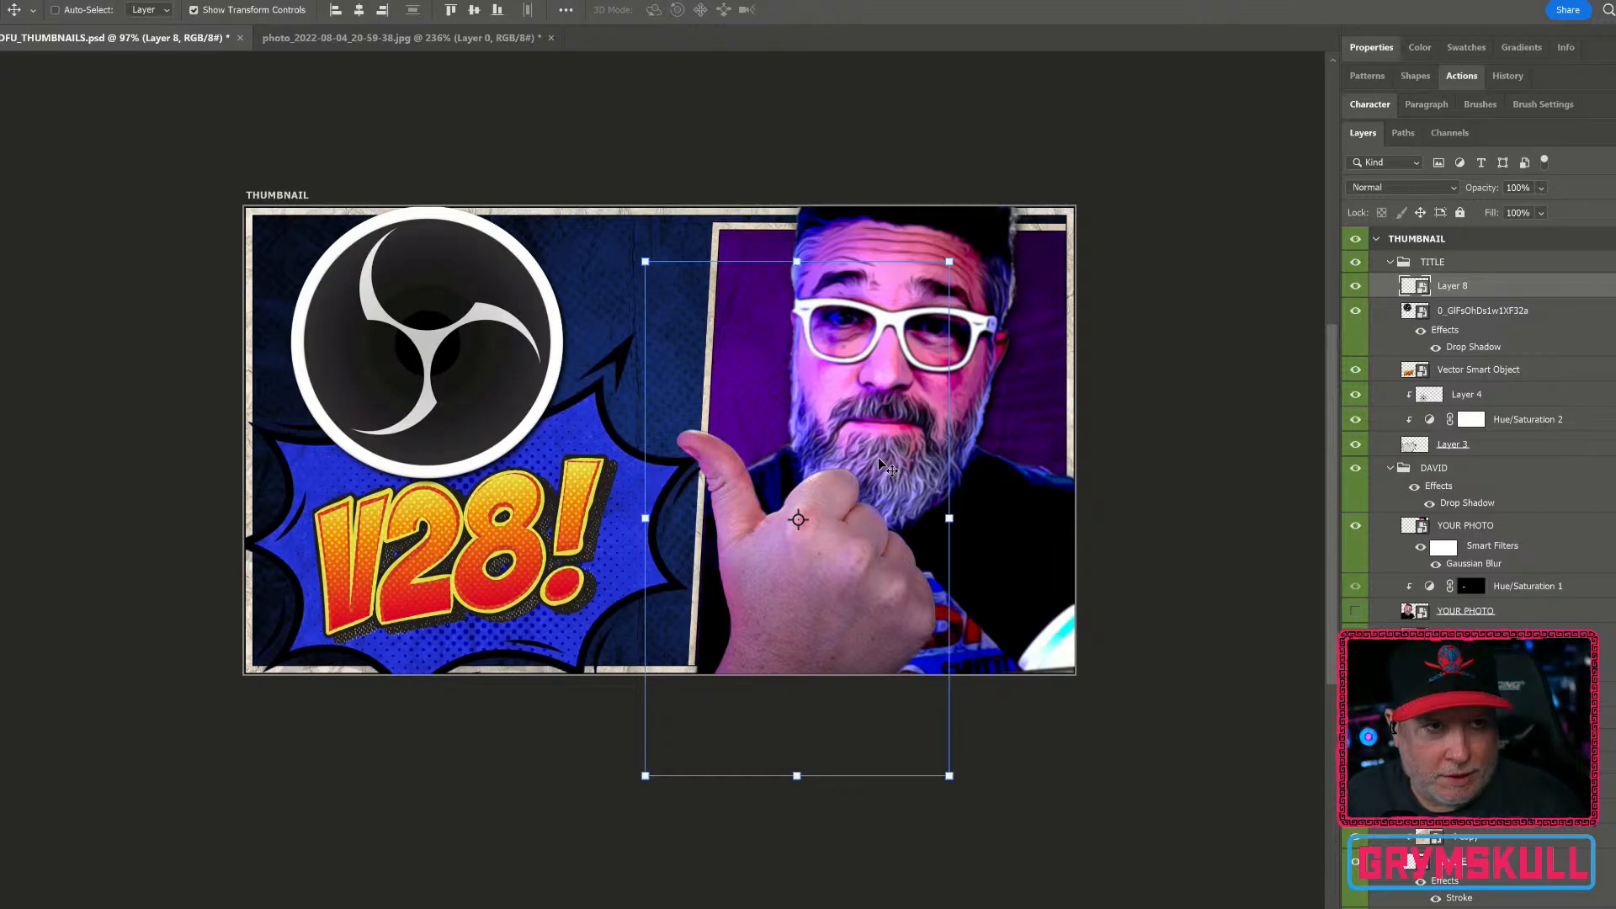
pyautogui.press('ctrl')
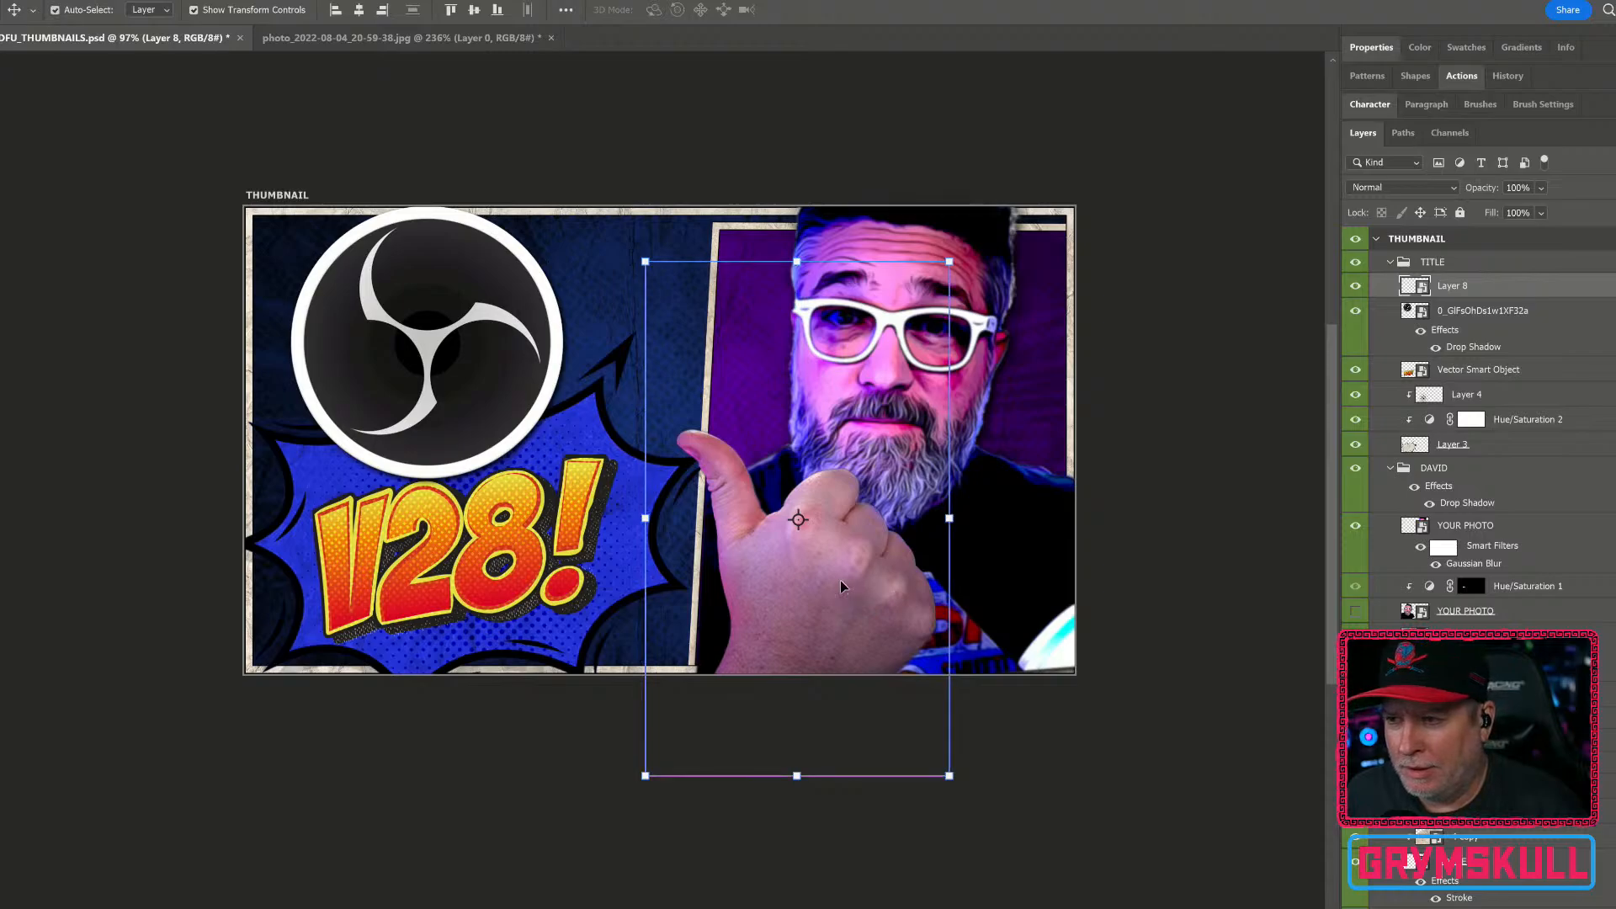
pyautogui.moveTo(851, 566); pyautogui.dragTo(846, 571)
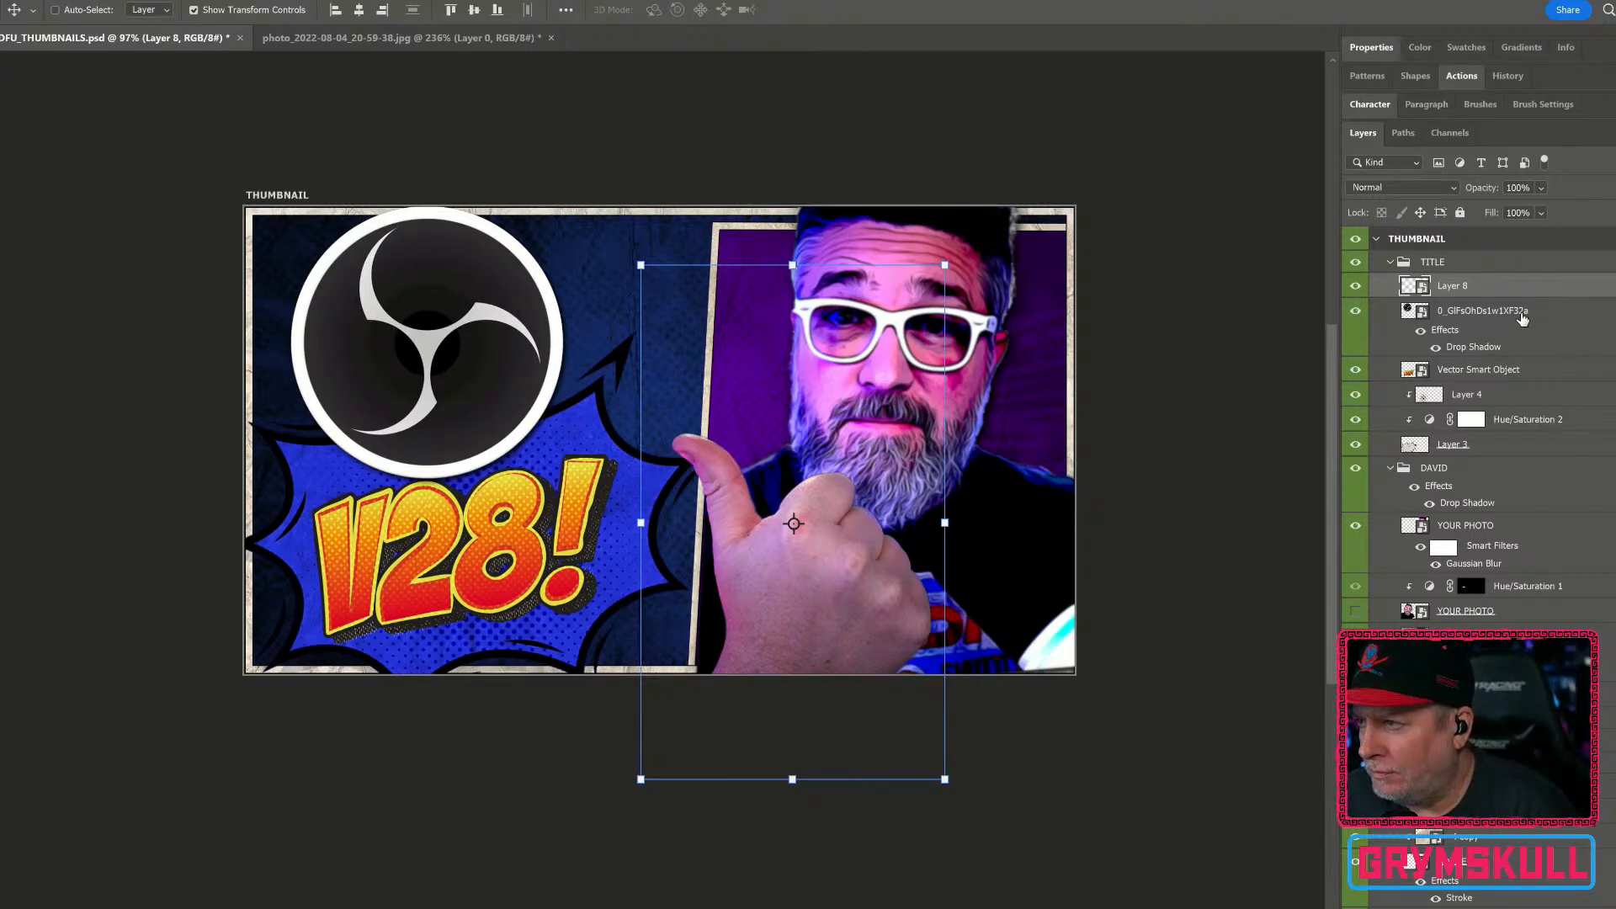
# Step: Set the portrait's Gaussian Blur radius to 4.1 pixels, comparing it with the existing YouTube thumbnail
pyautogui.click(1535, 620)
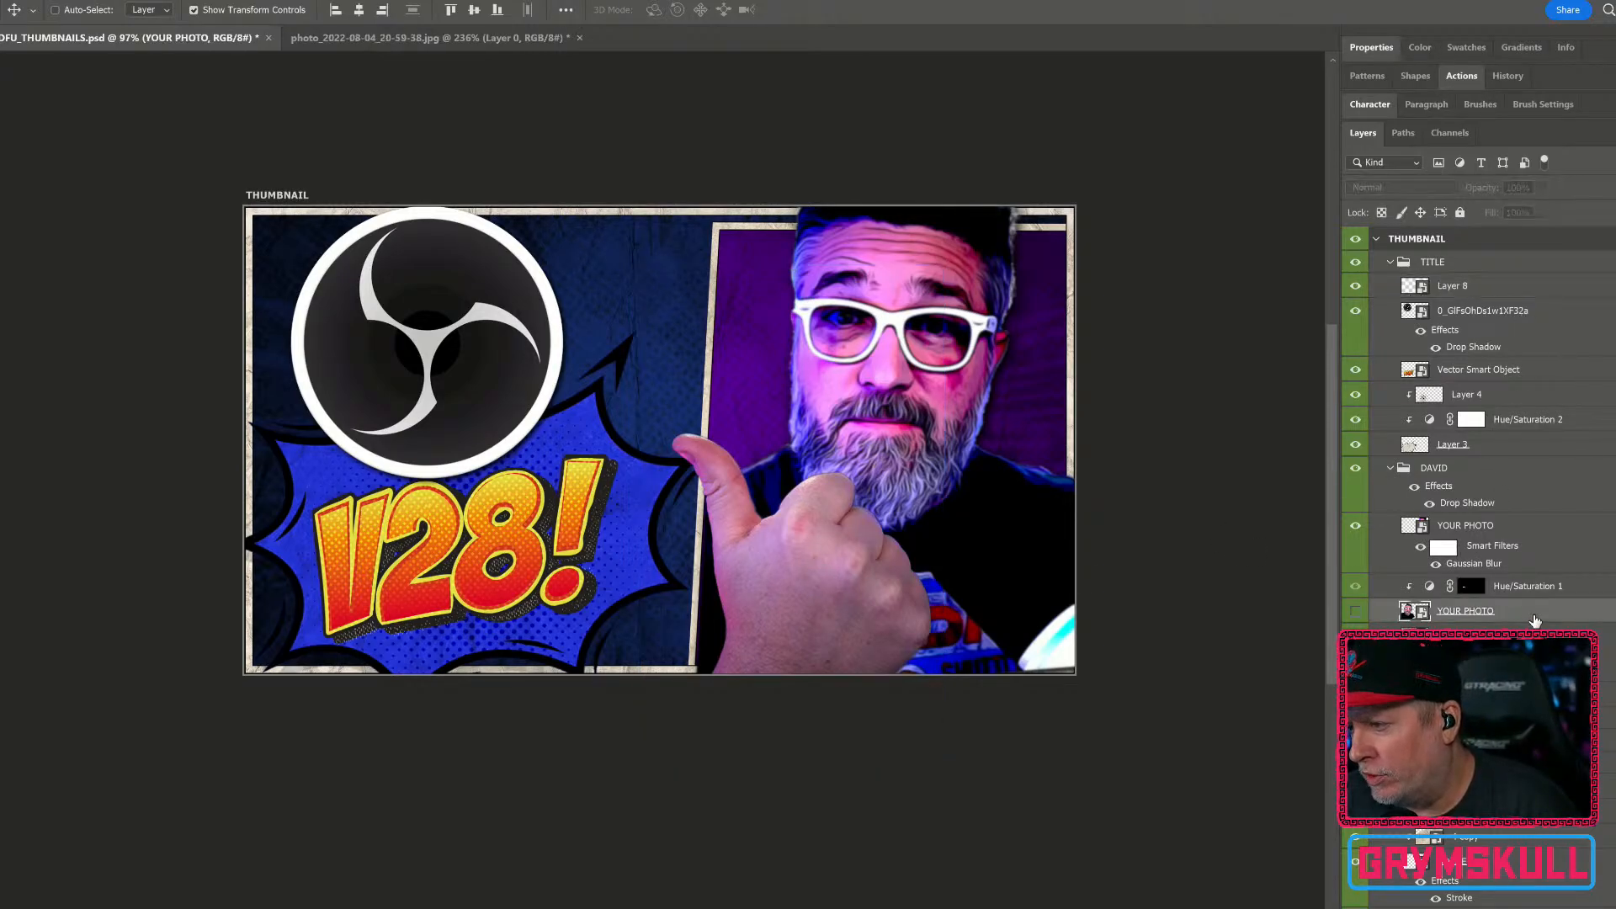
pyautogui.click(1535, 636)
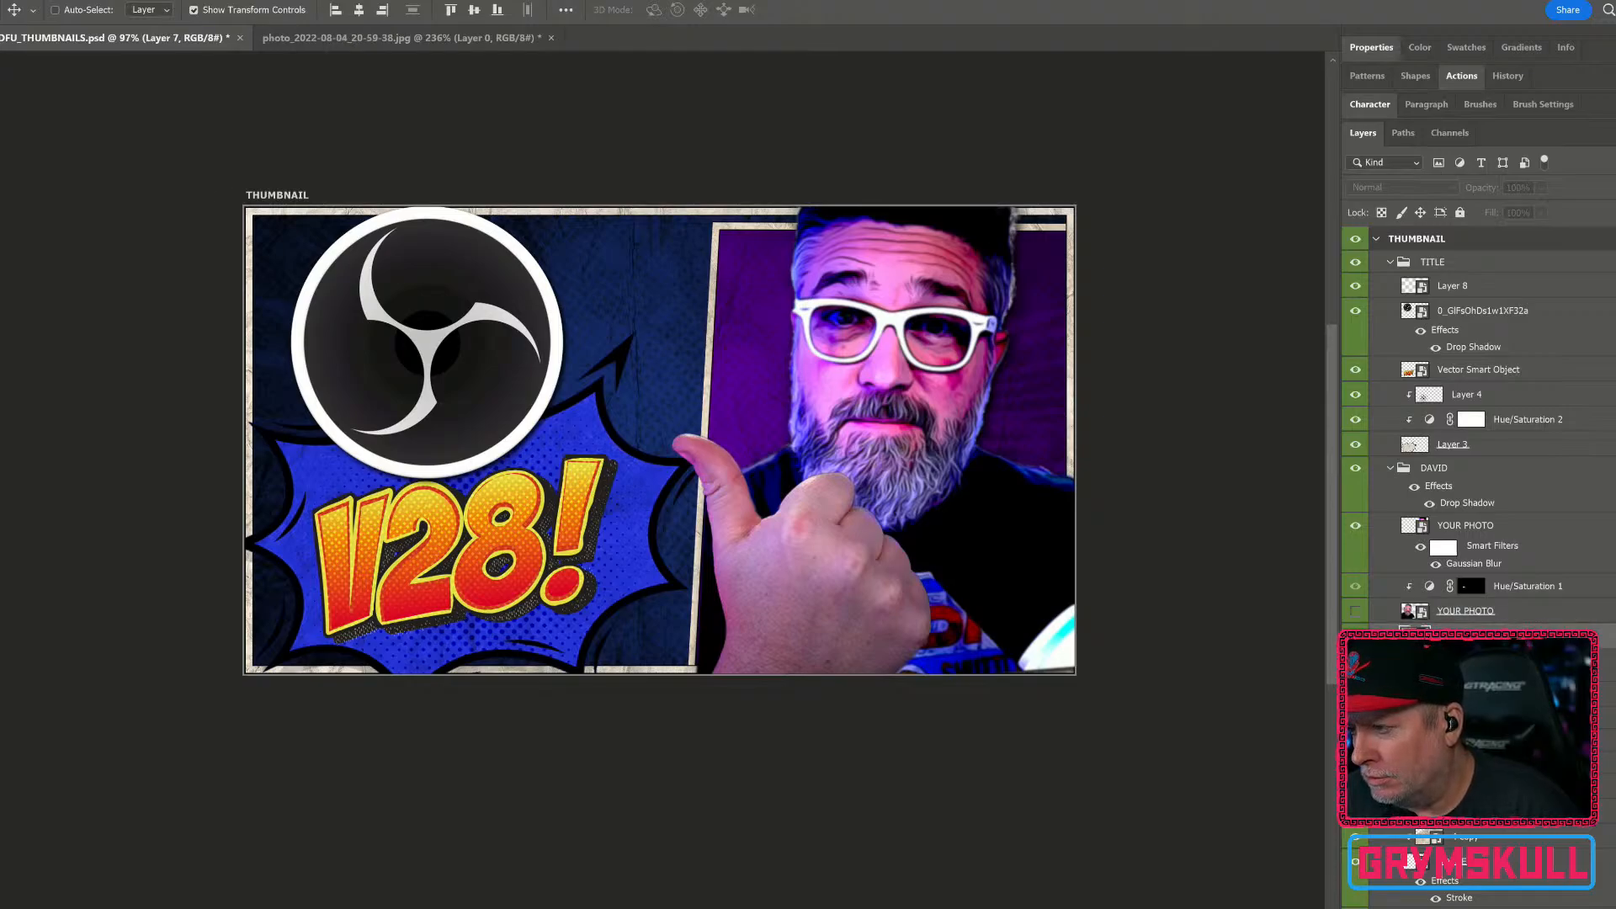
pyautogui.click(1527, 612)
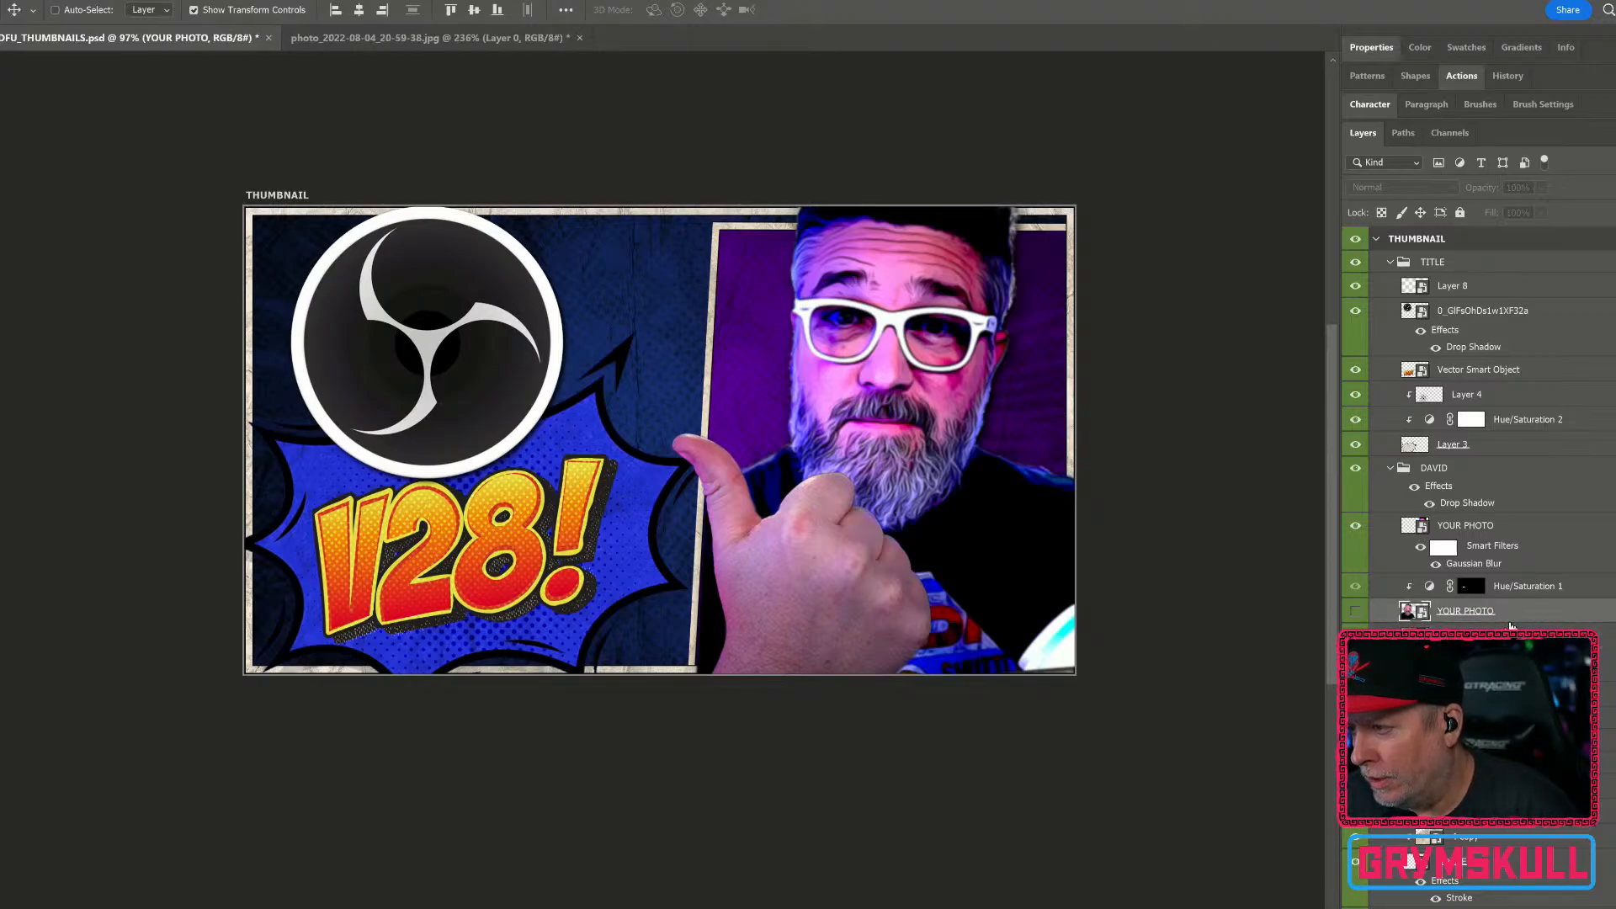
pyautogui.doubleClick(1521, 565)
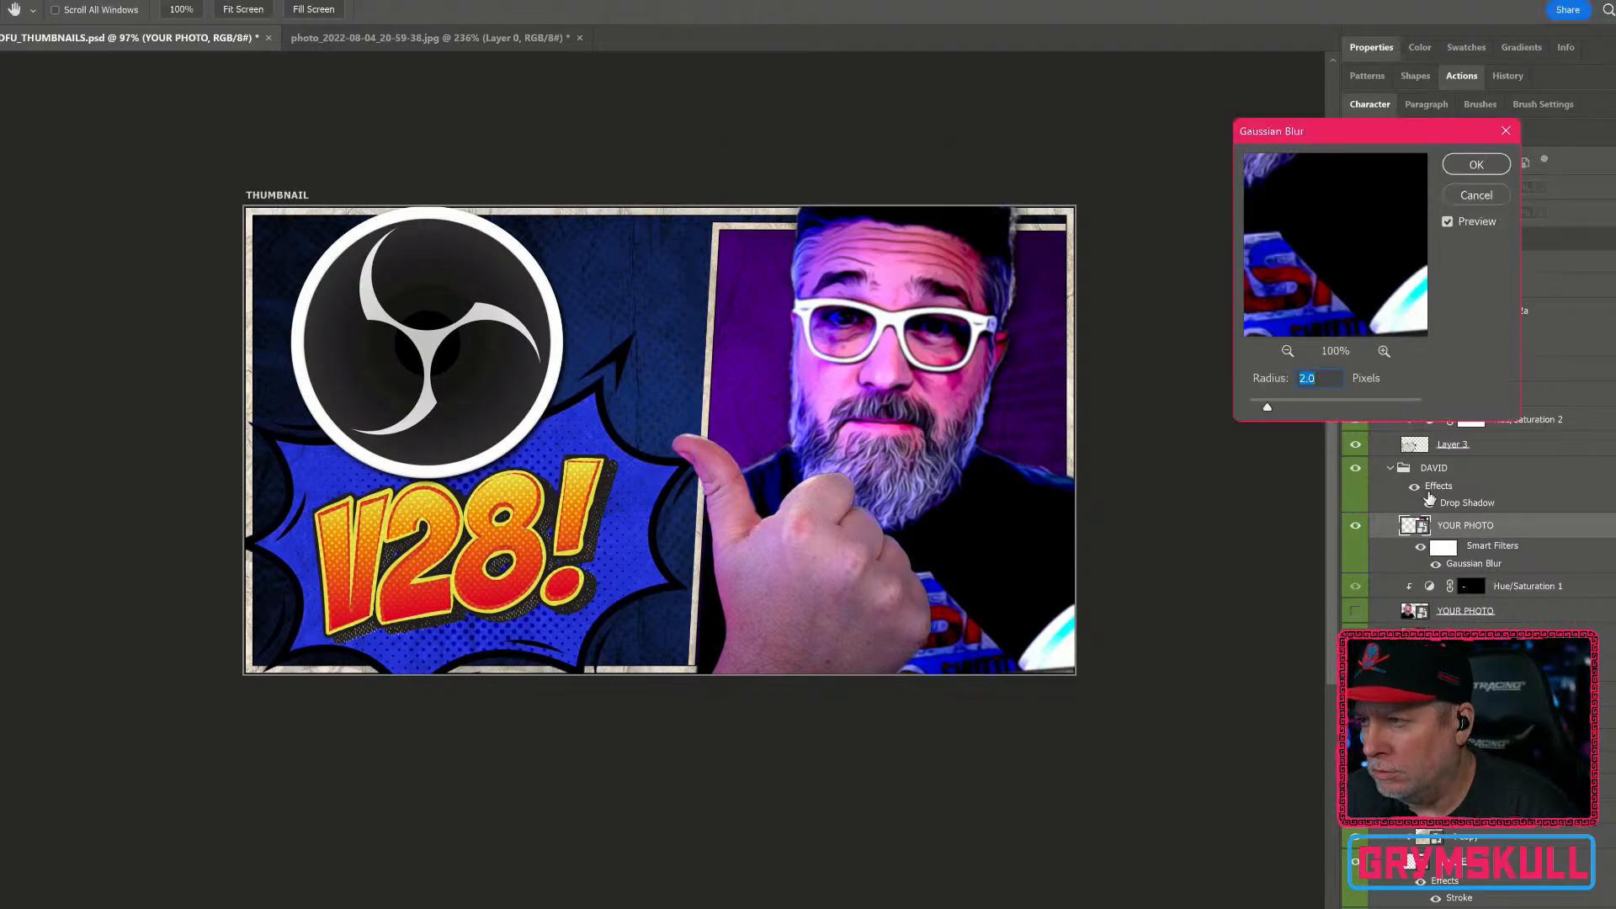
pyautogui.moveTo(1273, 410); pyautogui.dragTo(1310, 407)
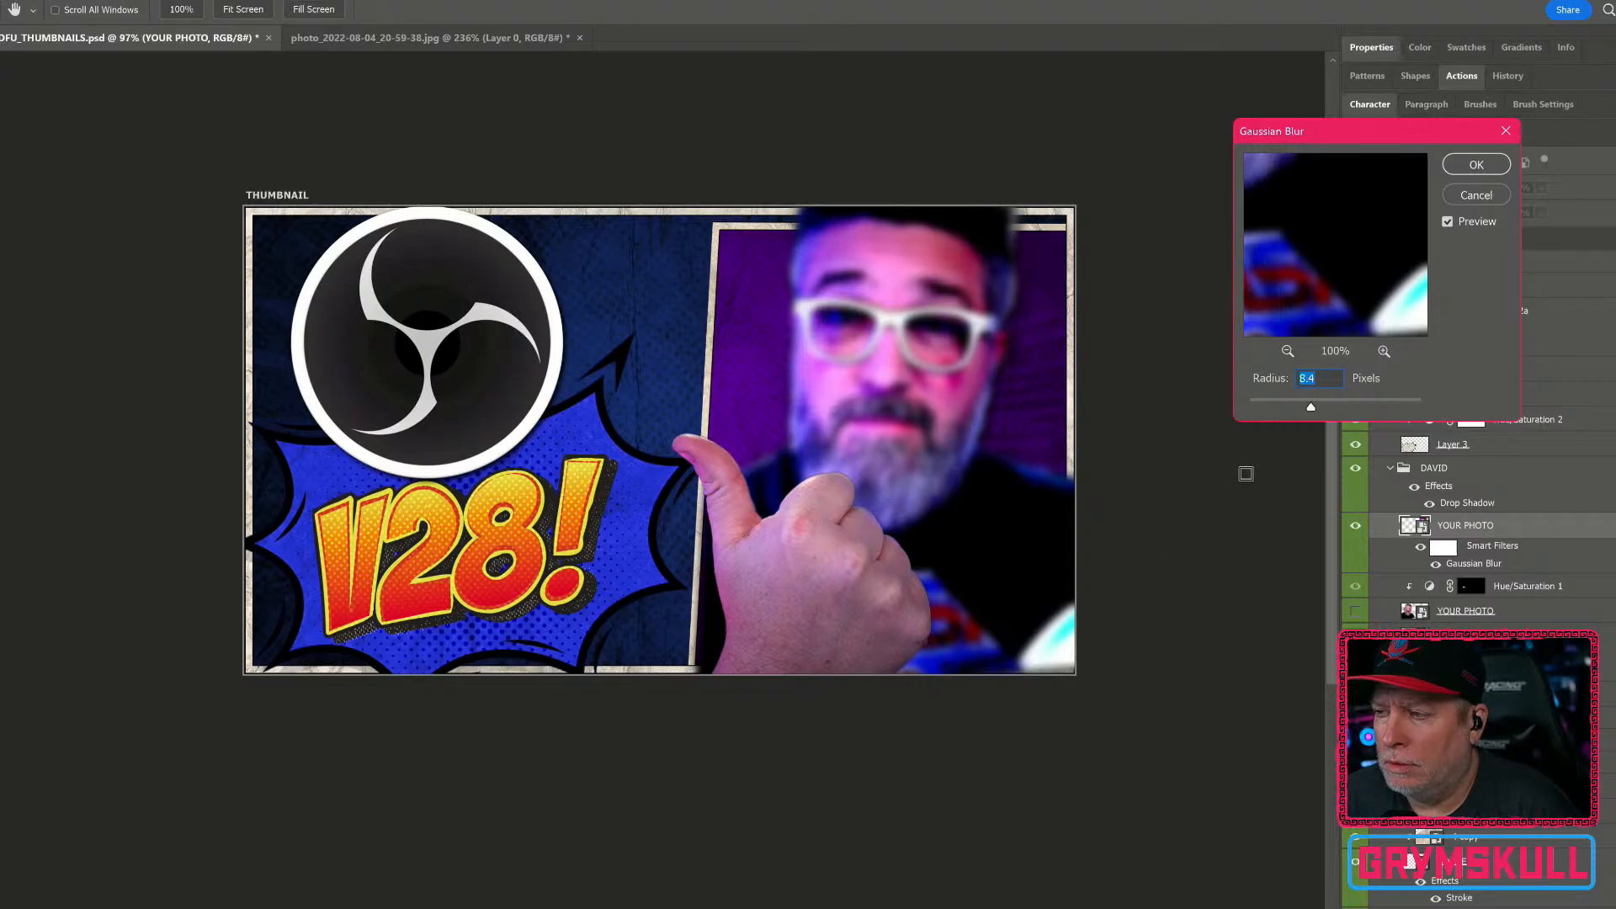
pyautogui.moveTo(1313, 407); pyautogui.dragTo(1290, 412)
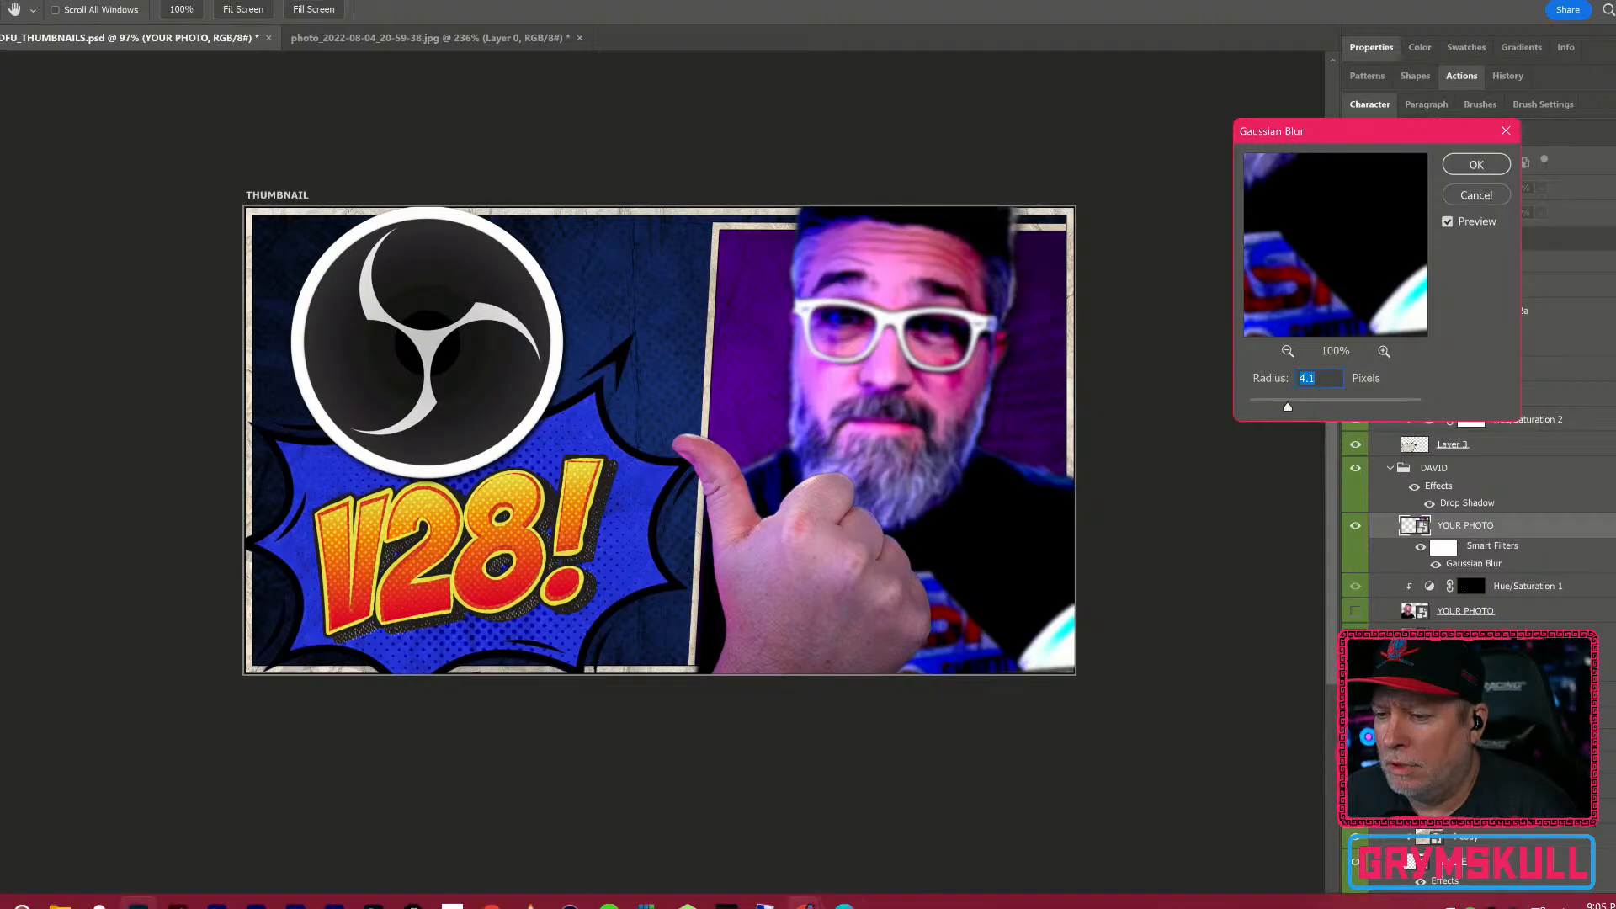
pyautogui.click(806, 904)
pyautogui.click(902, 768)
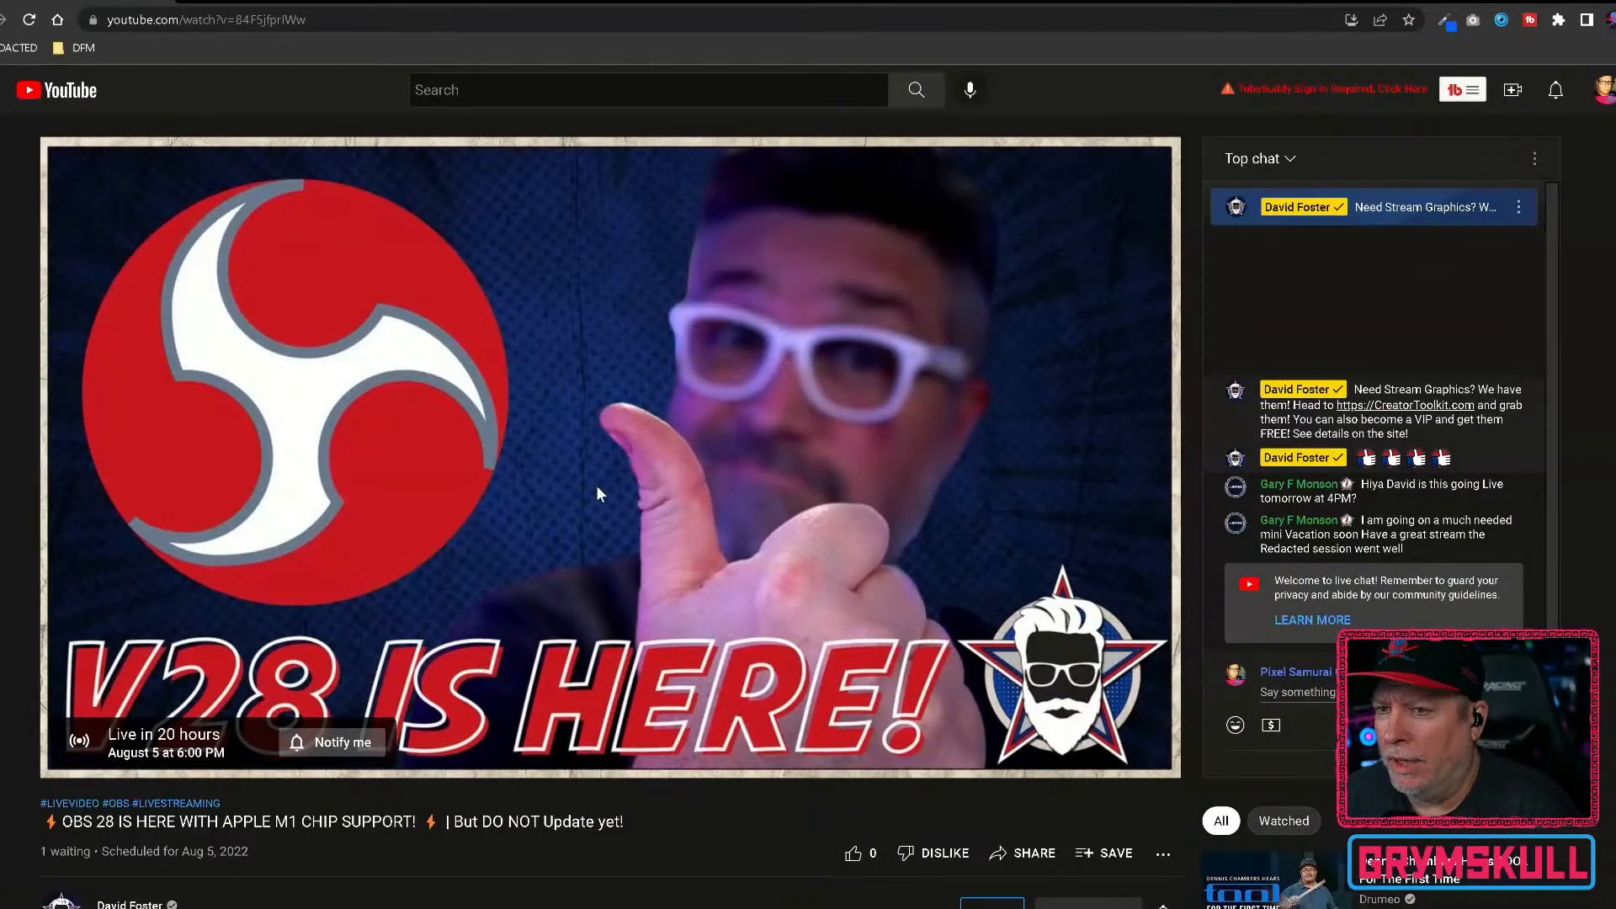
pyautogui.click(1557, 2)
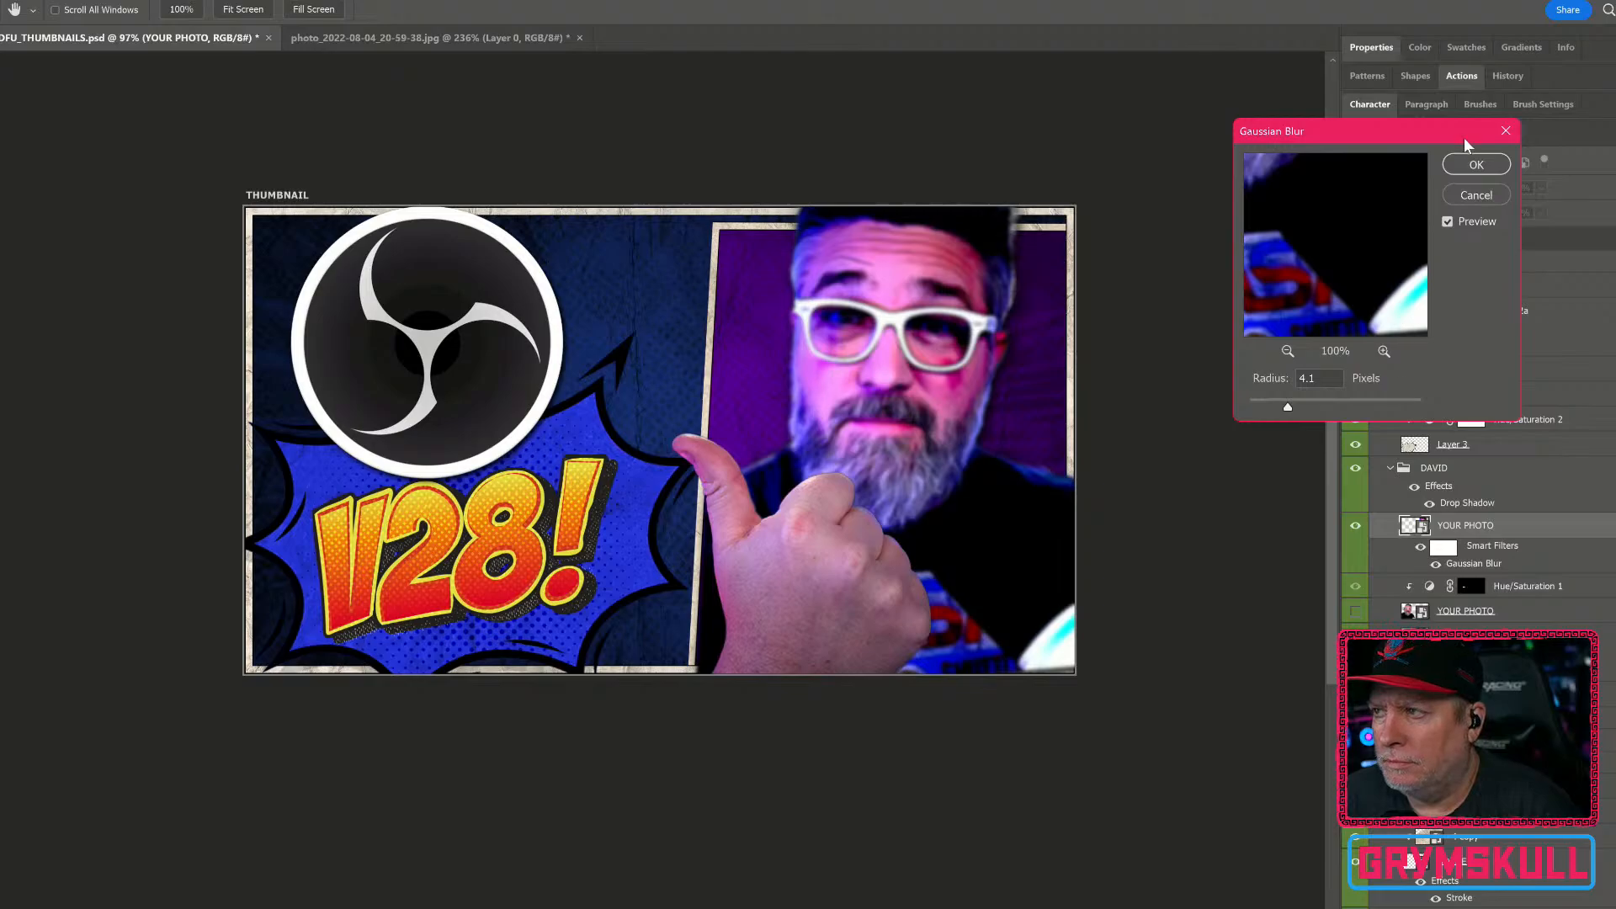
pyautogui.click(1474, 164)
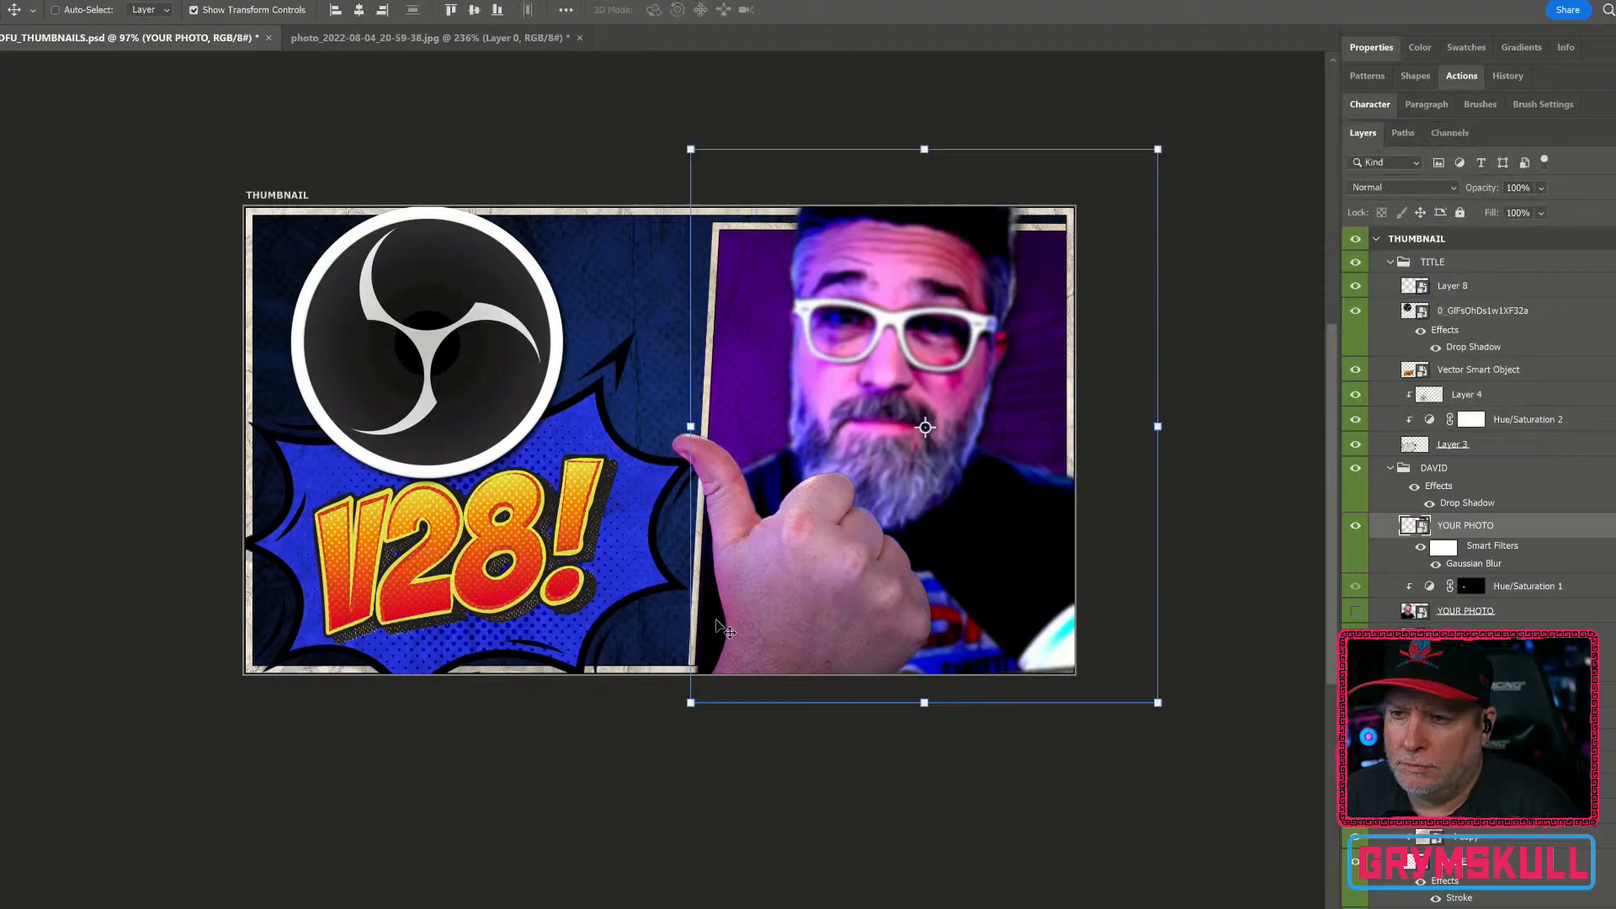
# Step: Recolor the comic burst to light cyan-blue using Hue/Saturation 2, shifting its hue and reducing saturation to about 55
pyautogui.click(639, 593)
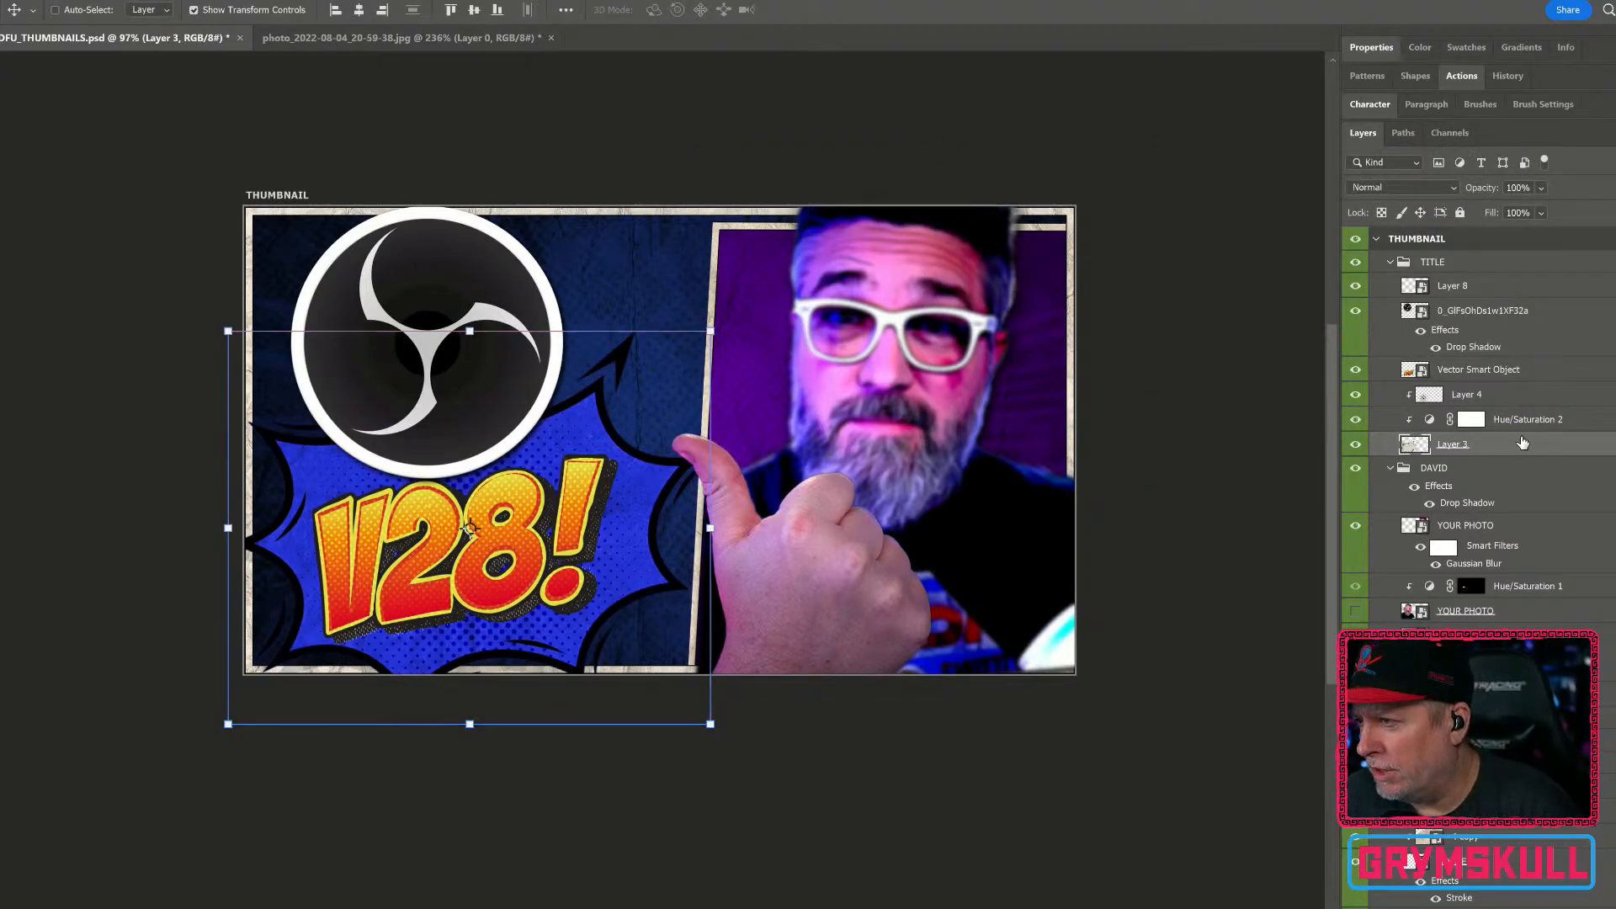
pyautogui.click(1472, 420)
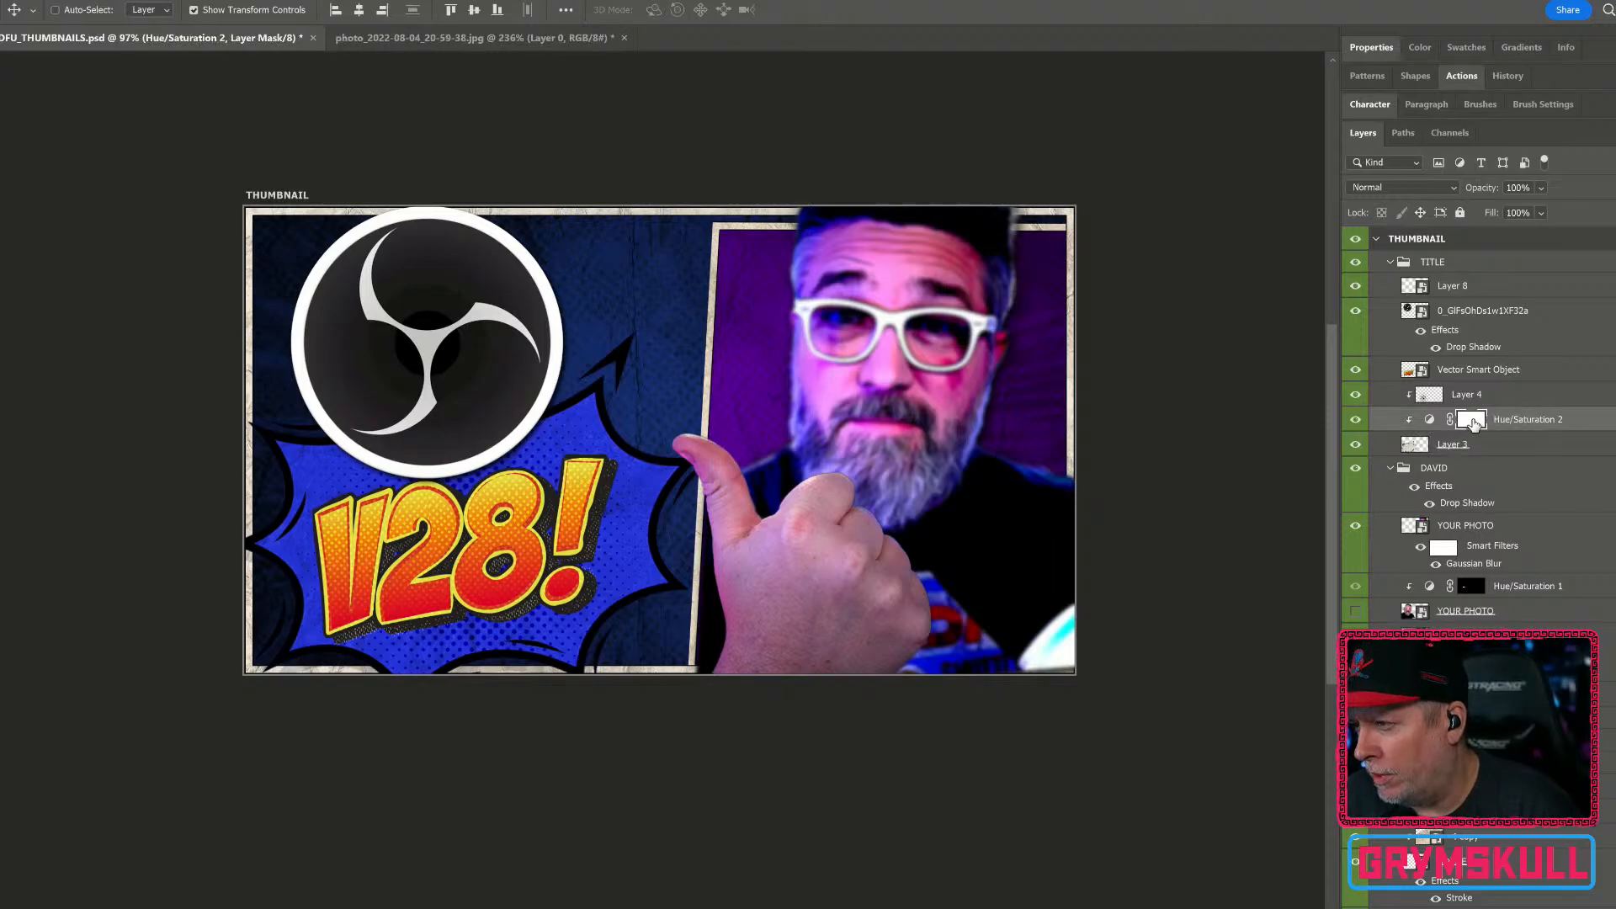
pyautogui.doubleClick(1519, 420)
pyautogui.doubleClick(1430, 419)
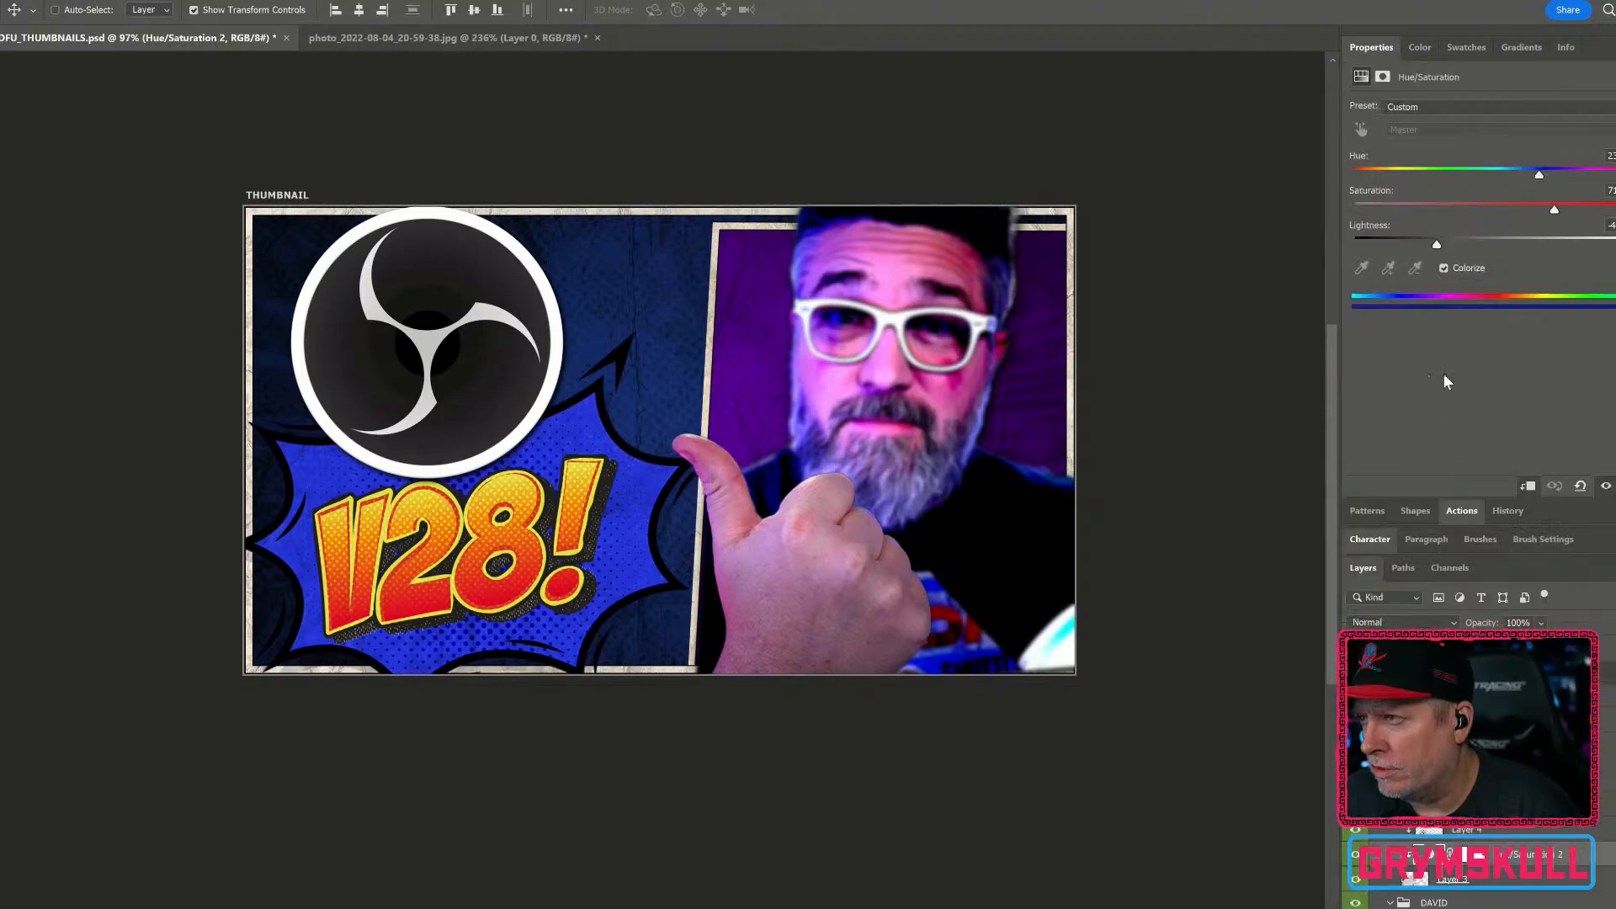
pyautogui.moveTo(1534, 175); pyautogui.dragTo(1482, 175)
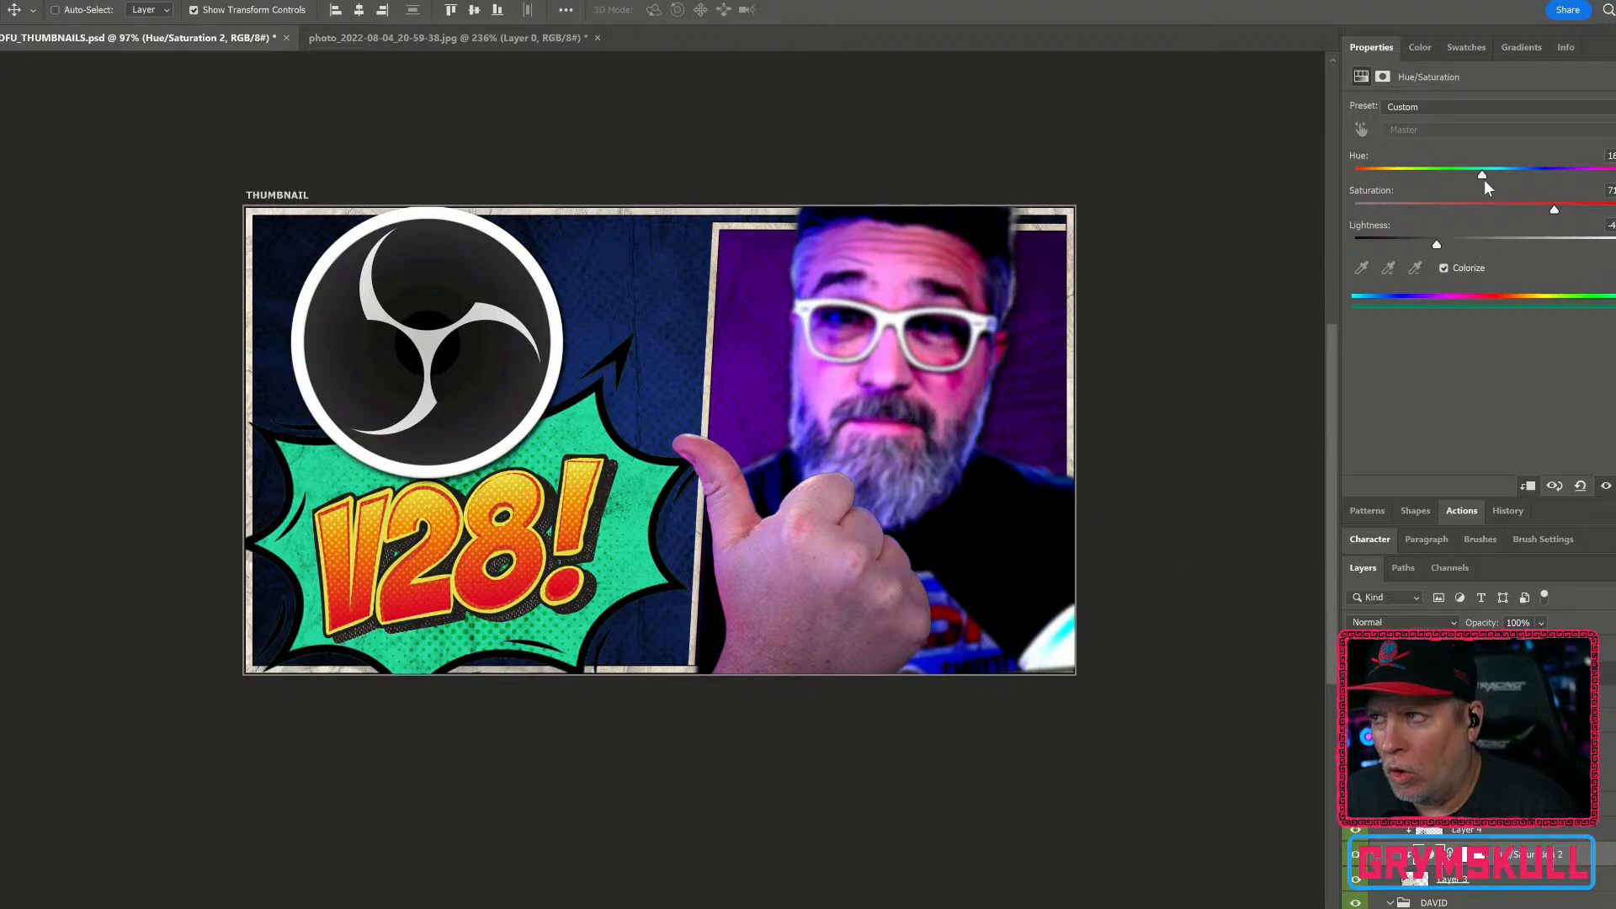
pyautogui.moveTo(1496, 177); pyautogui.dragTo(1503, 179)
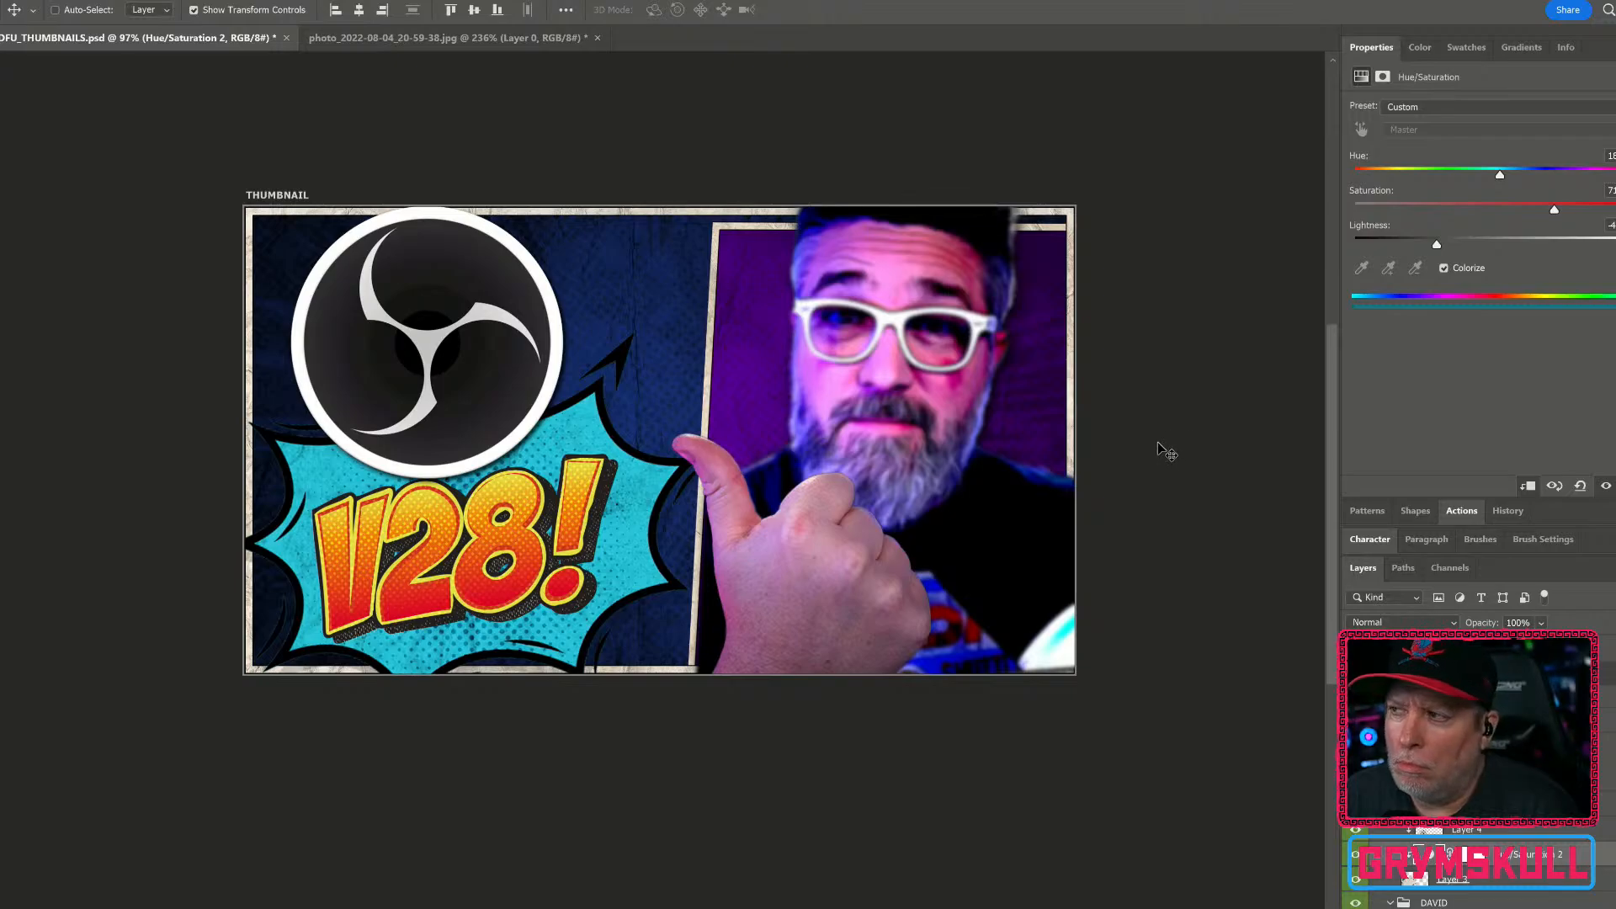
pyautogui.moveTo(1553, 210); pyautogui.dragTo(1561, 209)
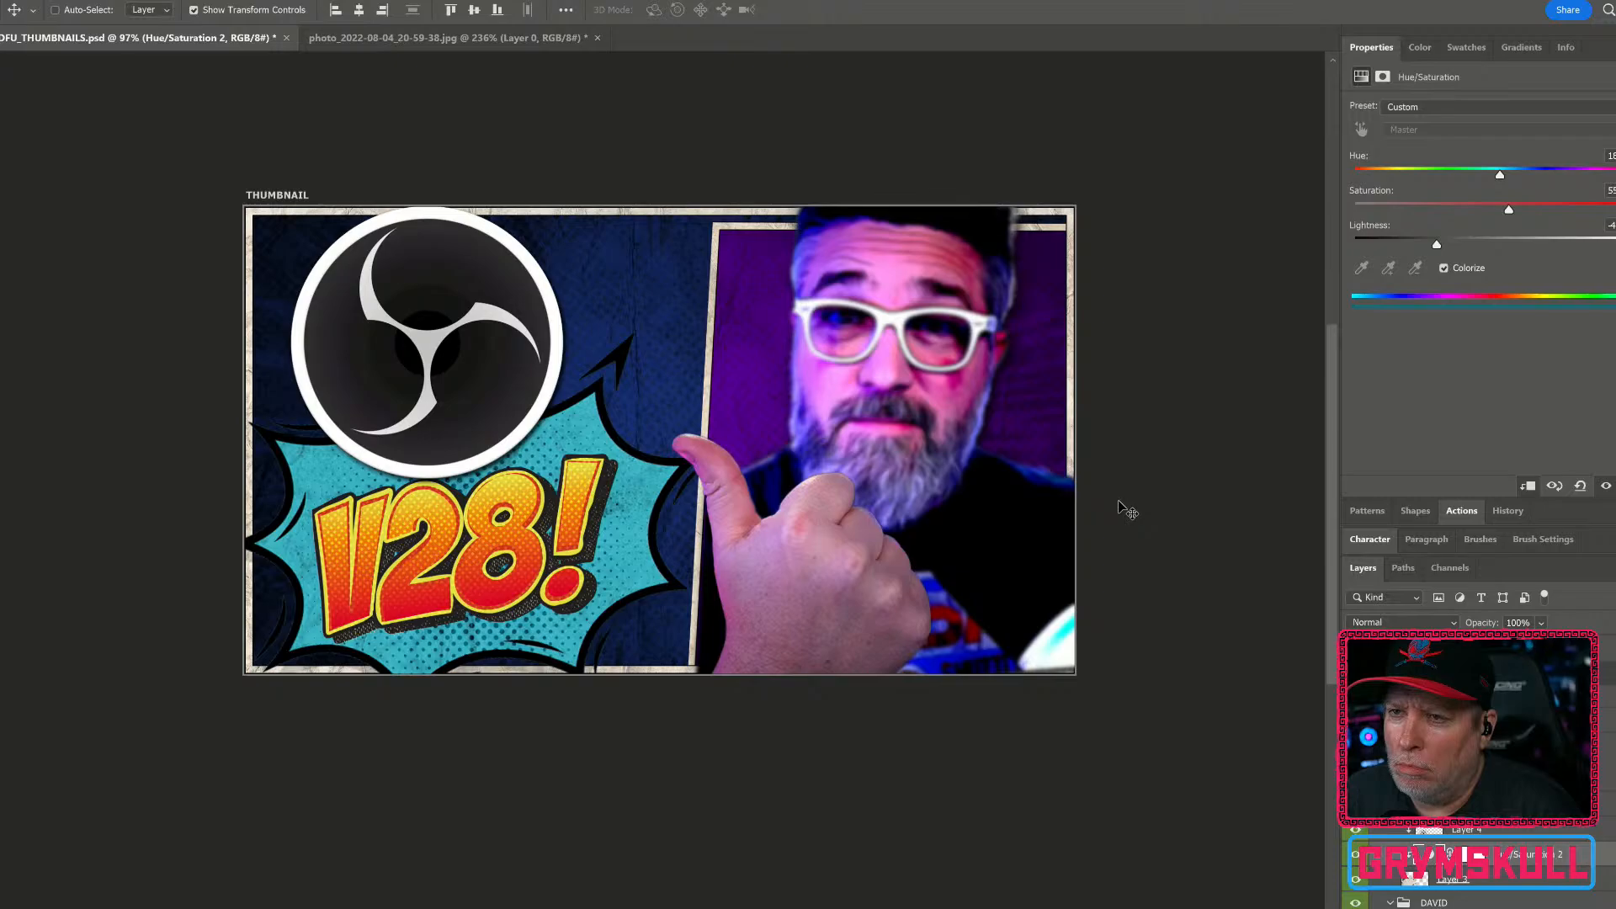
# Step: Move the V28! lettering slightly down within the burst and scale it to about 365% width and 379% height
pyautogui.keyDown('ctrl'); pyautogui.click(515, 589); pyautogui.keyUp('ctrl')
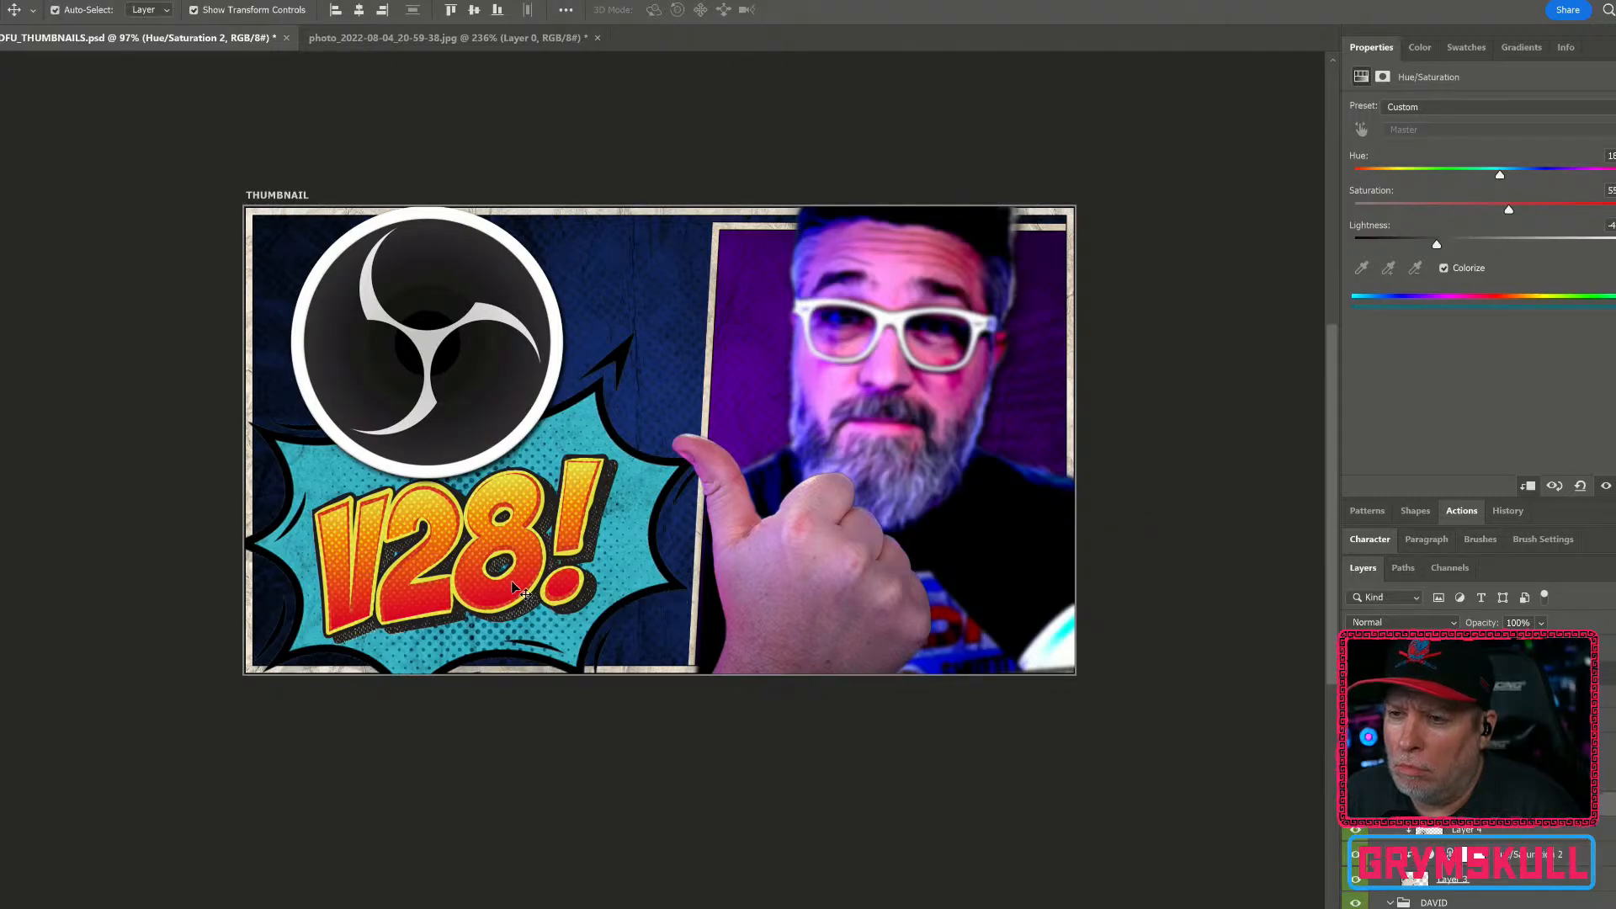
pyautogui.moveTo(515, 589); pyautogui.dragTo(531, 598)
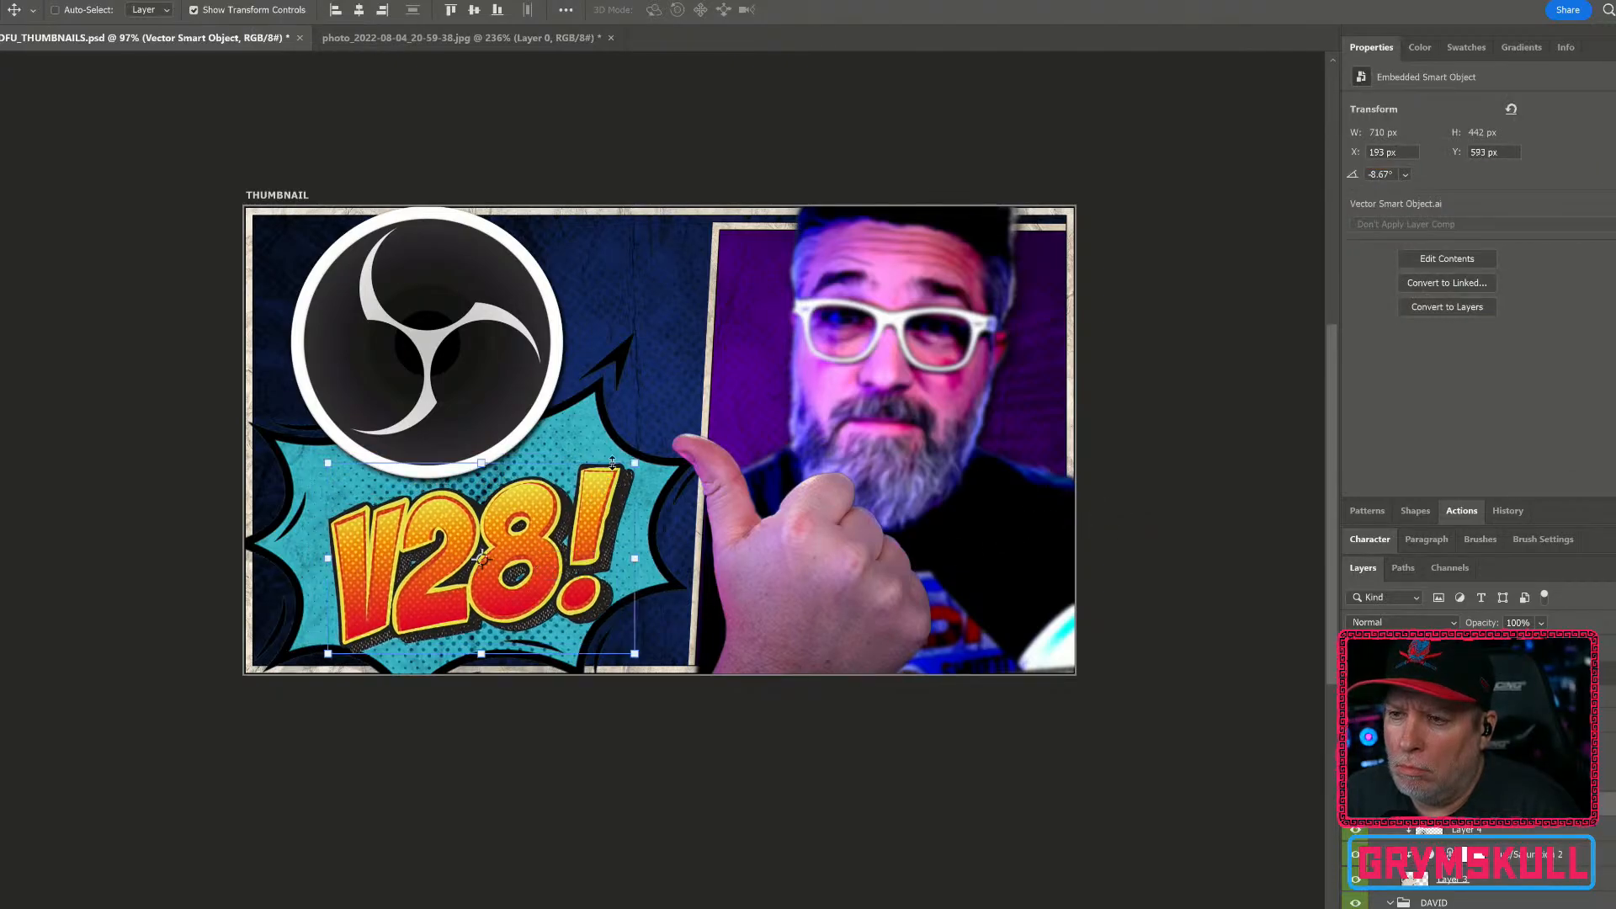
pyautogui.moveTo(625, 479); pyautogui.dragTo(597, 527)
pyautogui.moveTo(518, 440)
pyautogui.mouseDown()
pyautogui.moveTo(492, 432)
pyautogui.moveTo(538, 458)
pyautogui.moveTo(517, 450)
pyautogui.mouseUp()
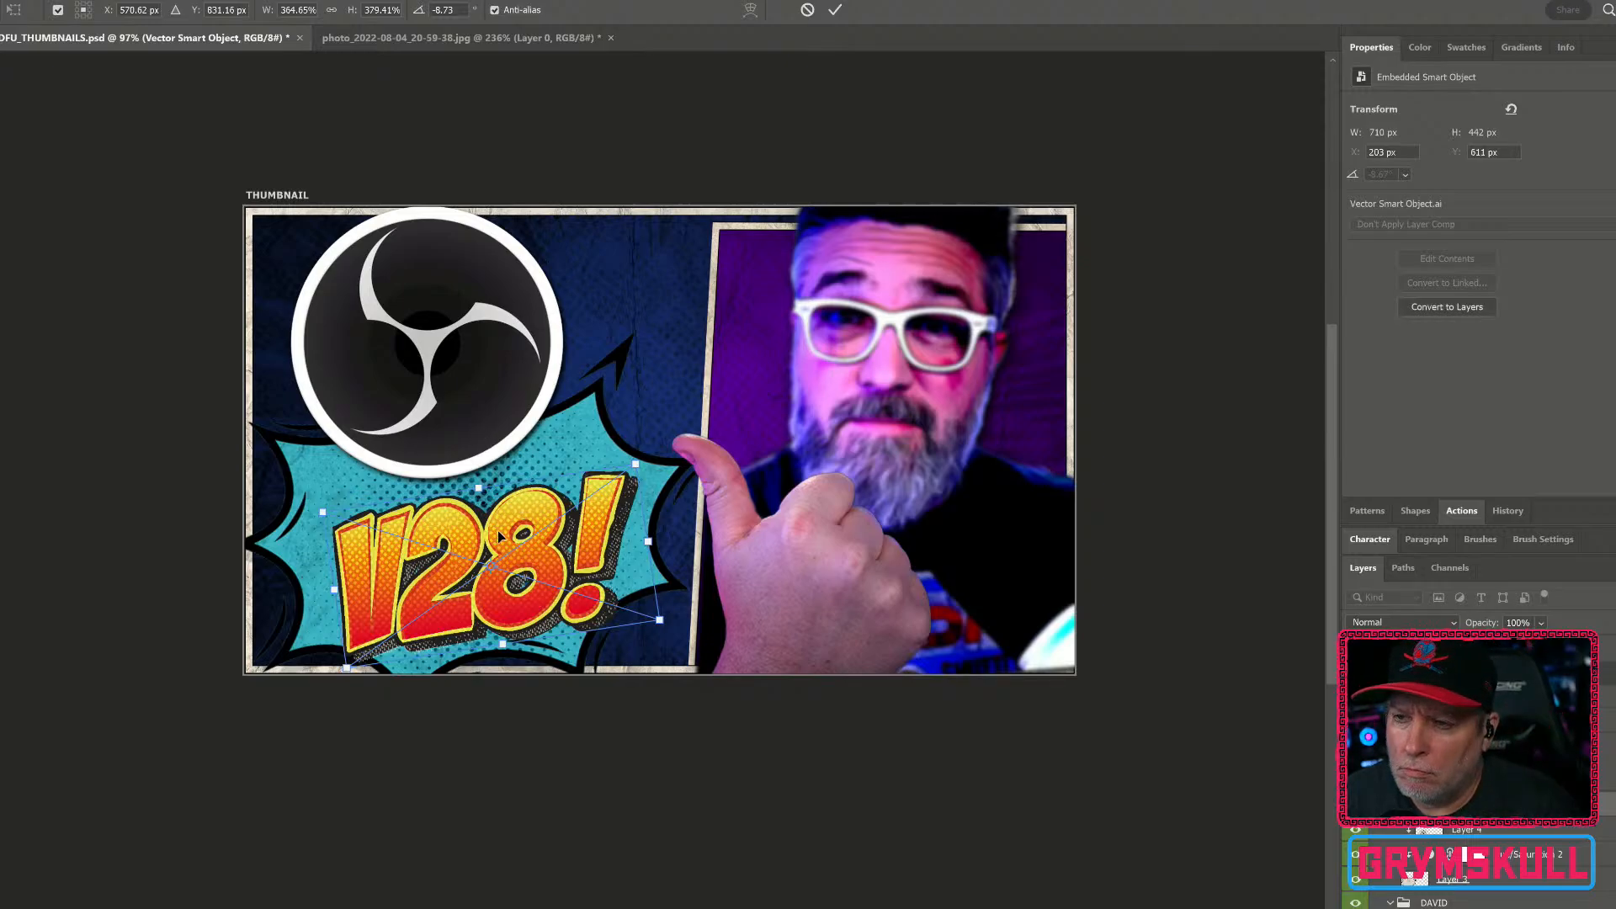
pyautogui.press('Return')
# Step: Enlarge the OBS logo to about 112% and reposition it above the V28! lettering, inside the thumbnail's upper edge
pyautogui.click(493, 441)
pyautogui.hotkey('ctrl', 't')
pyautogui.moveTo(589, 483); pyautogui.dragTo(589, 504)
pyautogui.moveTo(545, 433); pyautogui.dragTo(564, 445)
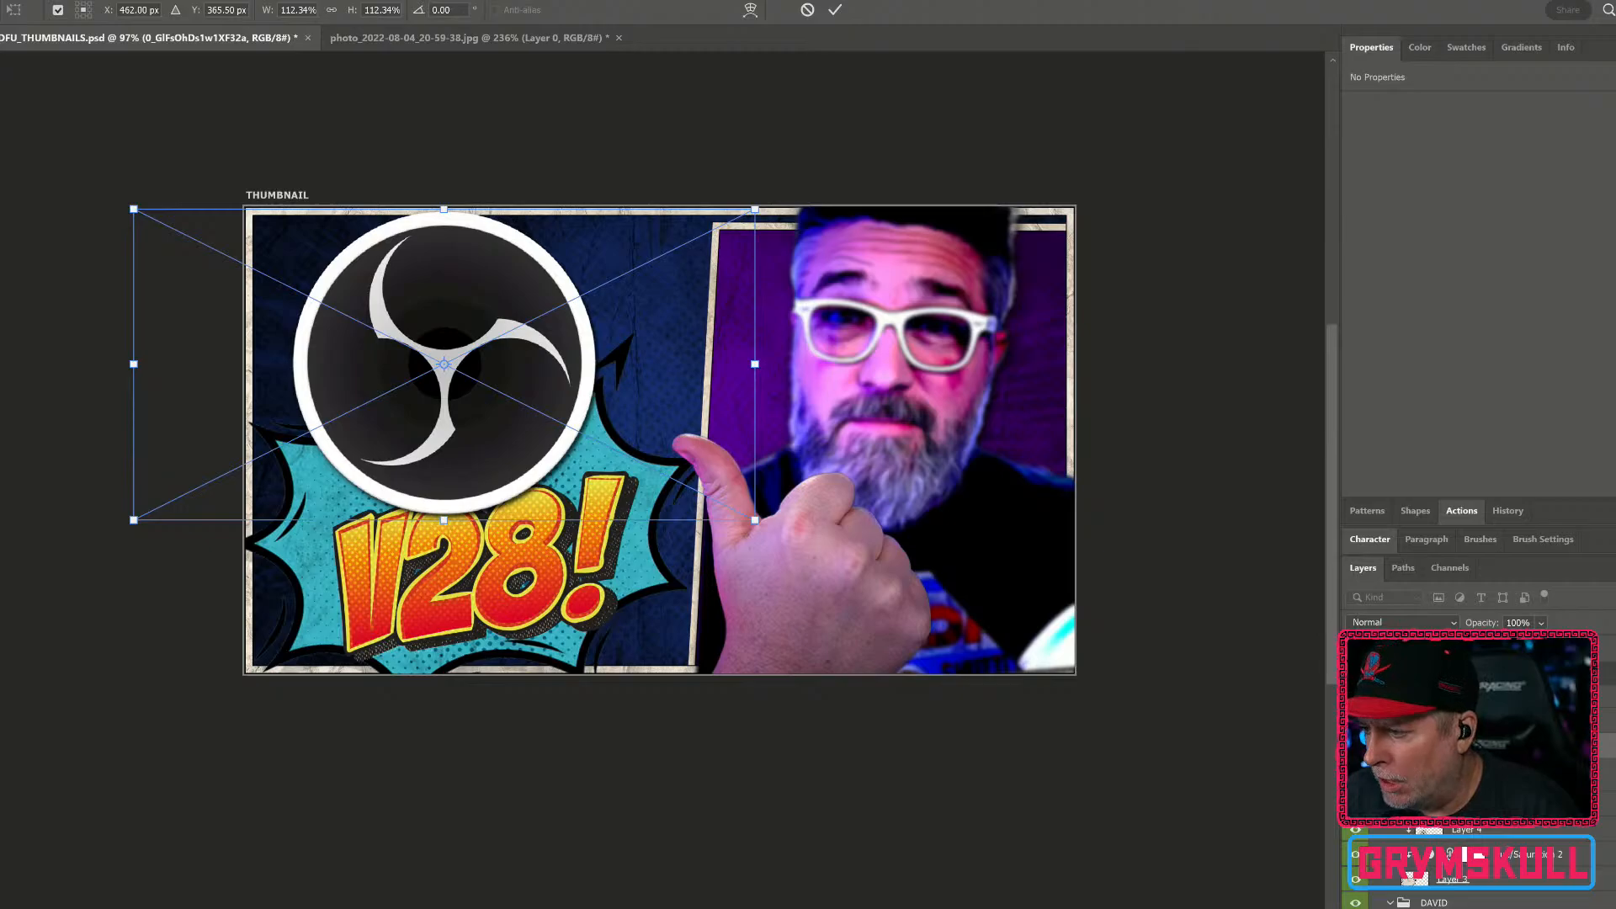
pyautogui.press('Return')
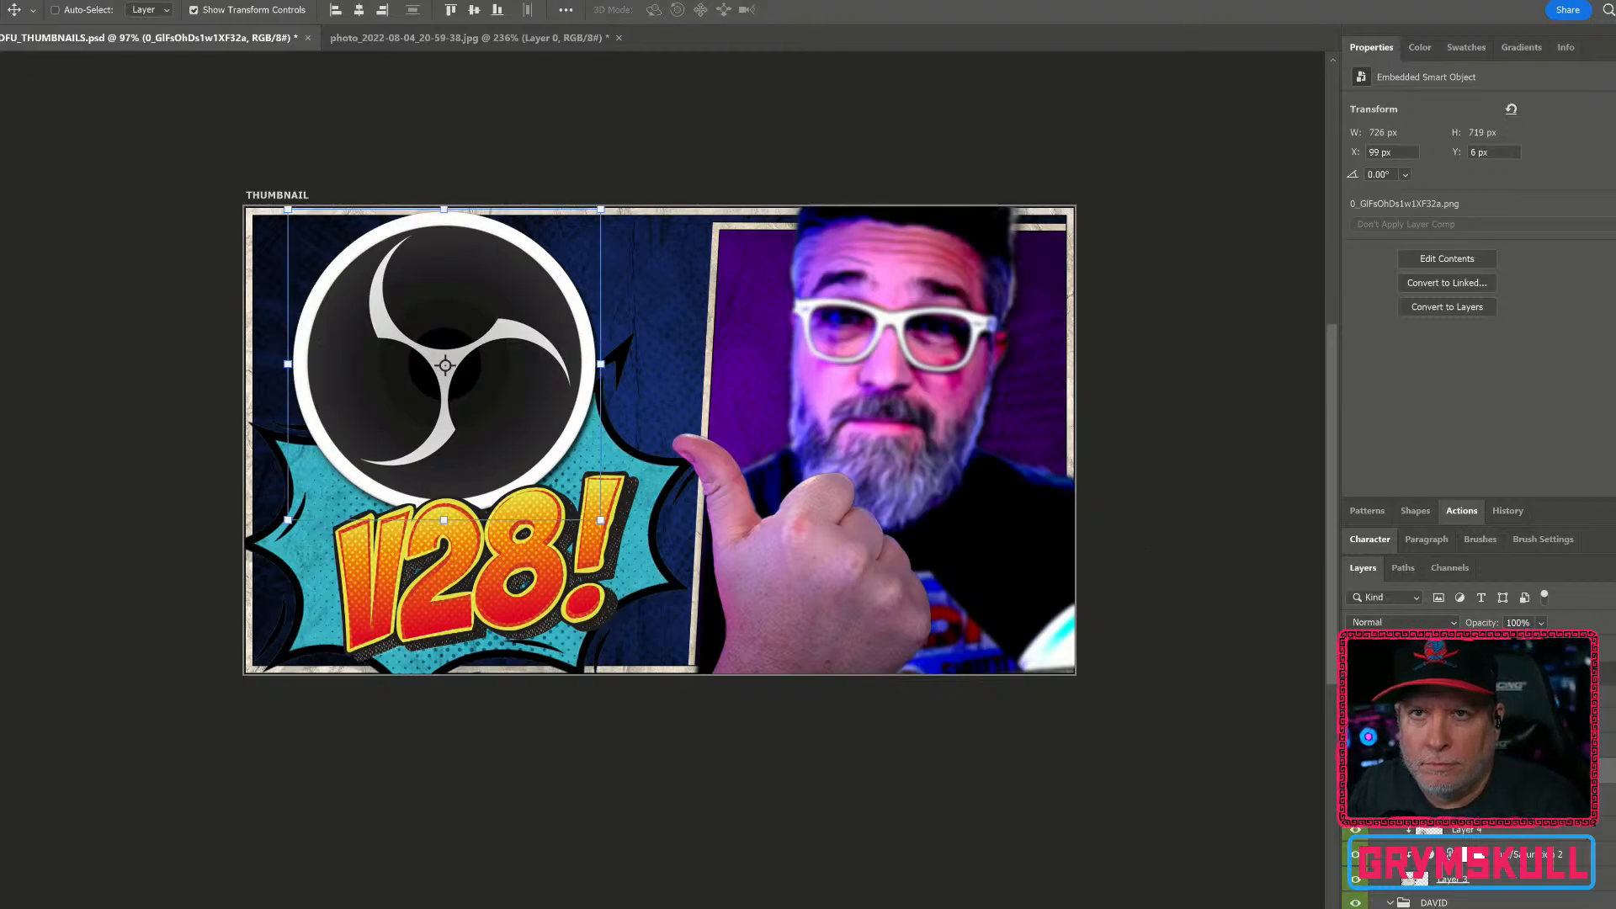
# Step: Select the THUMBNAIL artboard and preview the composition in full-screen mode with the panels hidden
pyautogui.scroll(3, 158, 225)
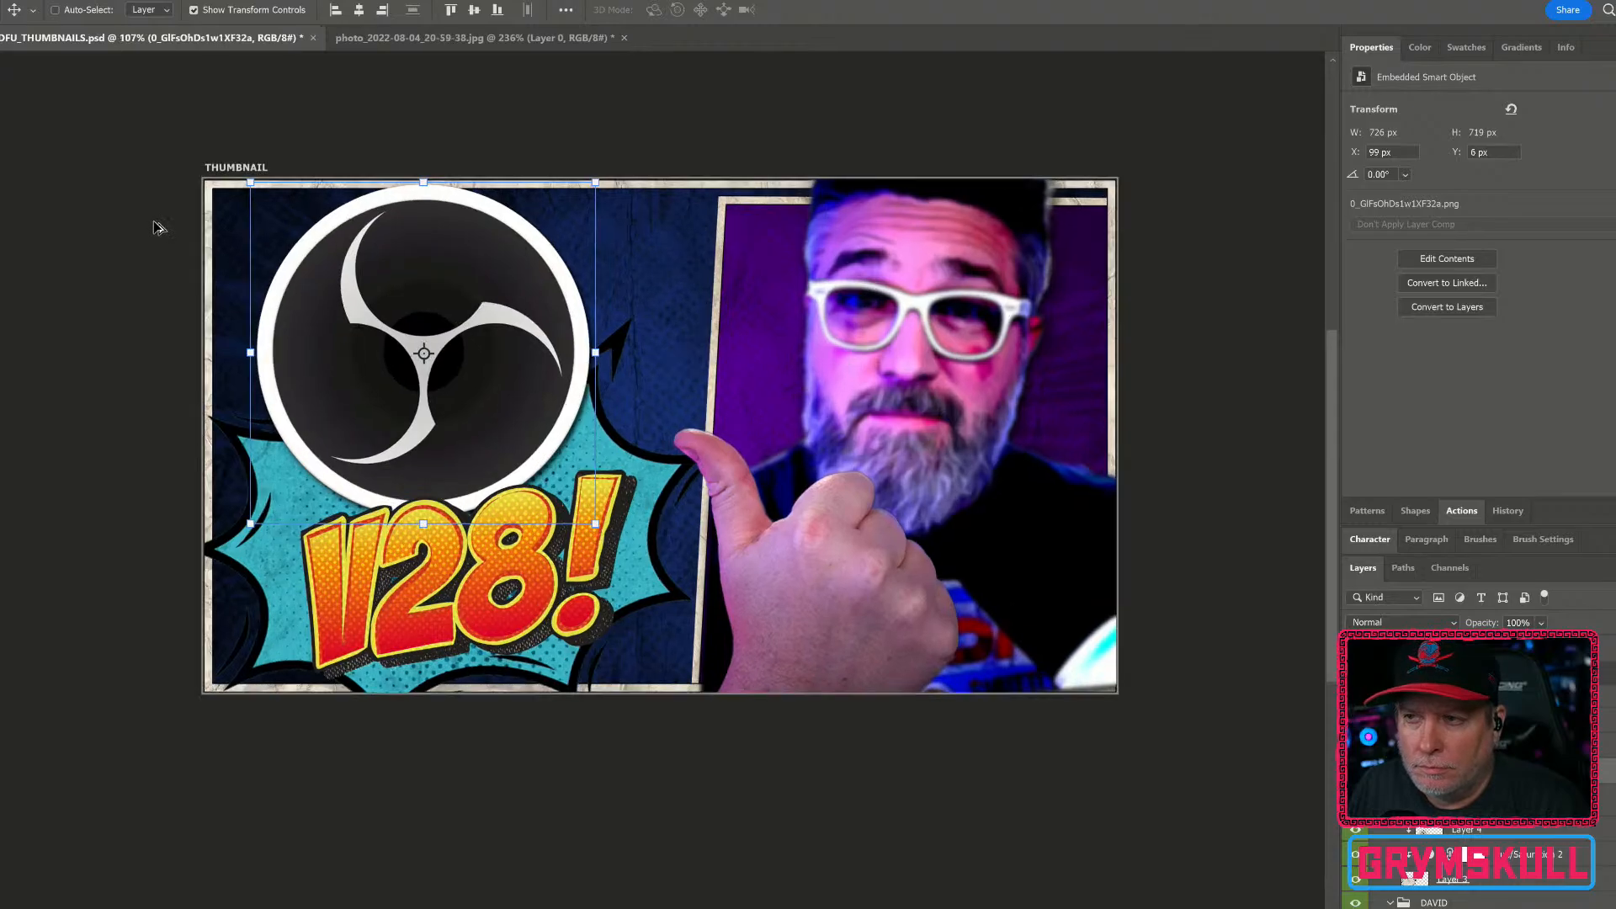
pyautogui.click(1540, 795)
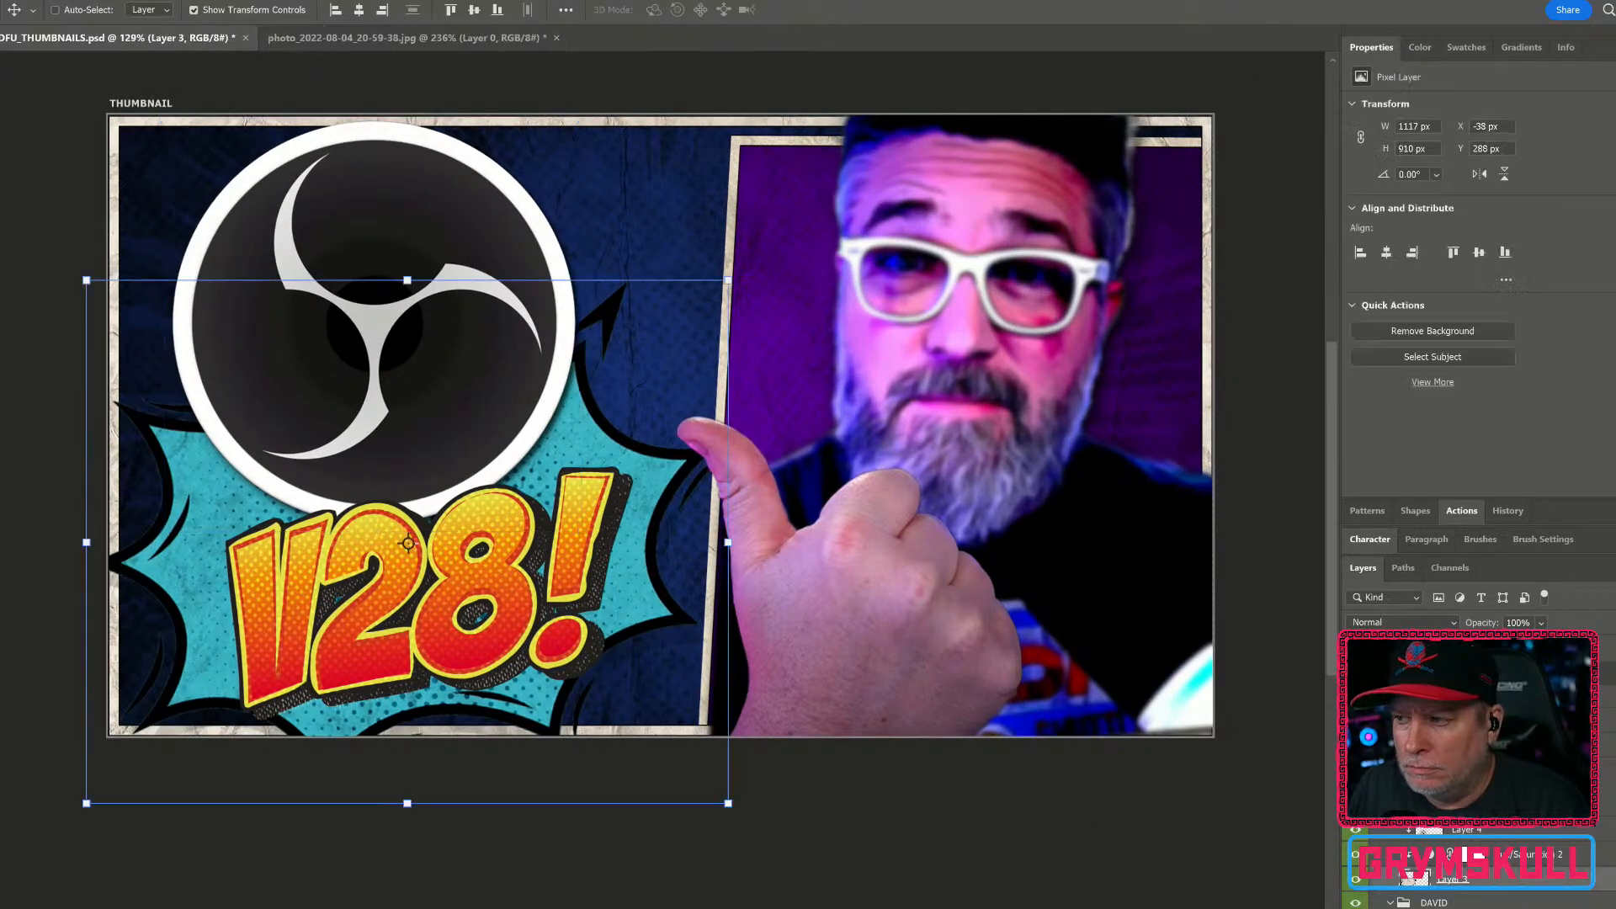
pyautogui.click(1540, 720)
pyautogui.click(1540, 672)
pyautogui.press('f')
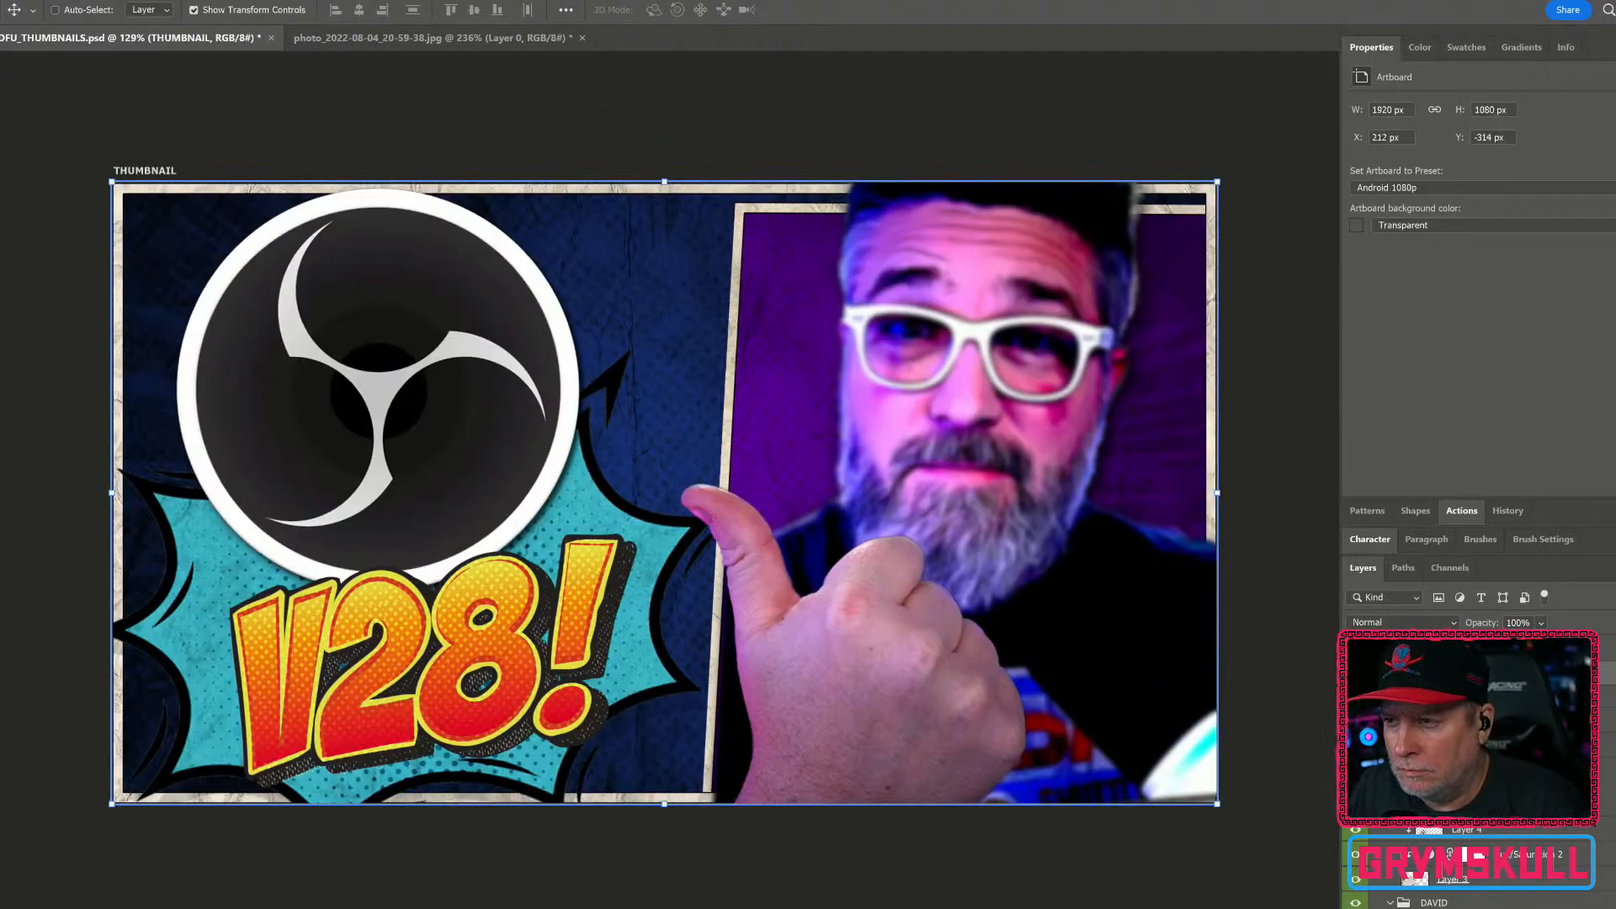
pyautogui.press('f')
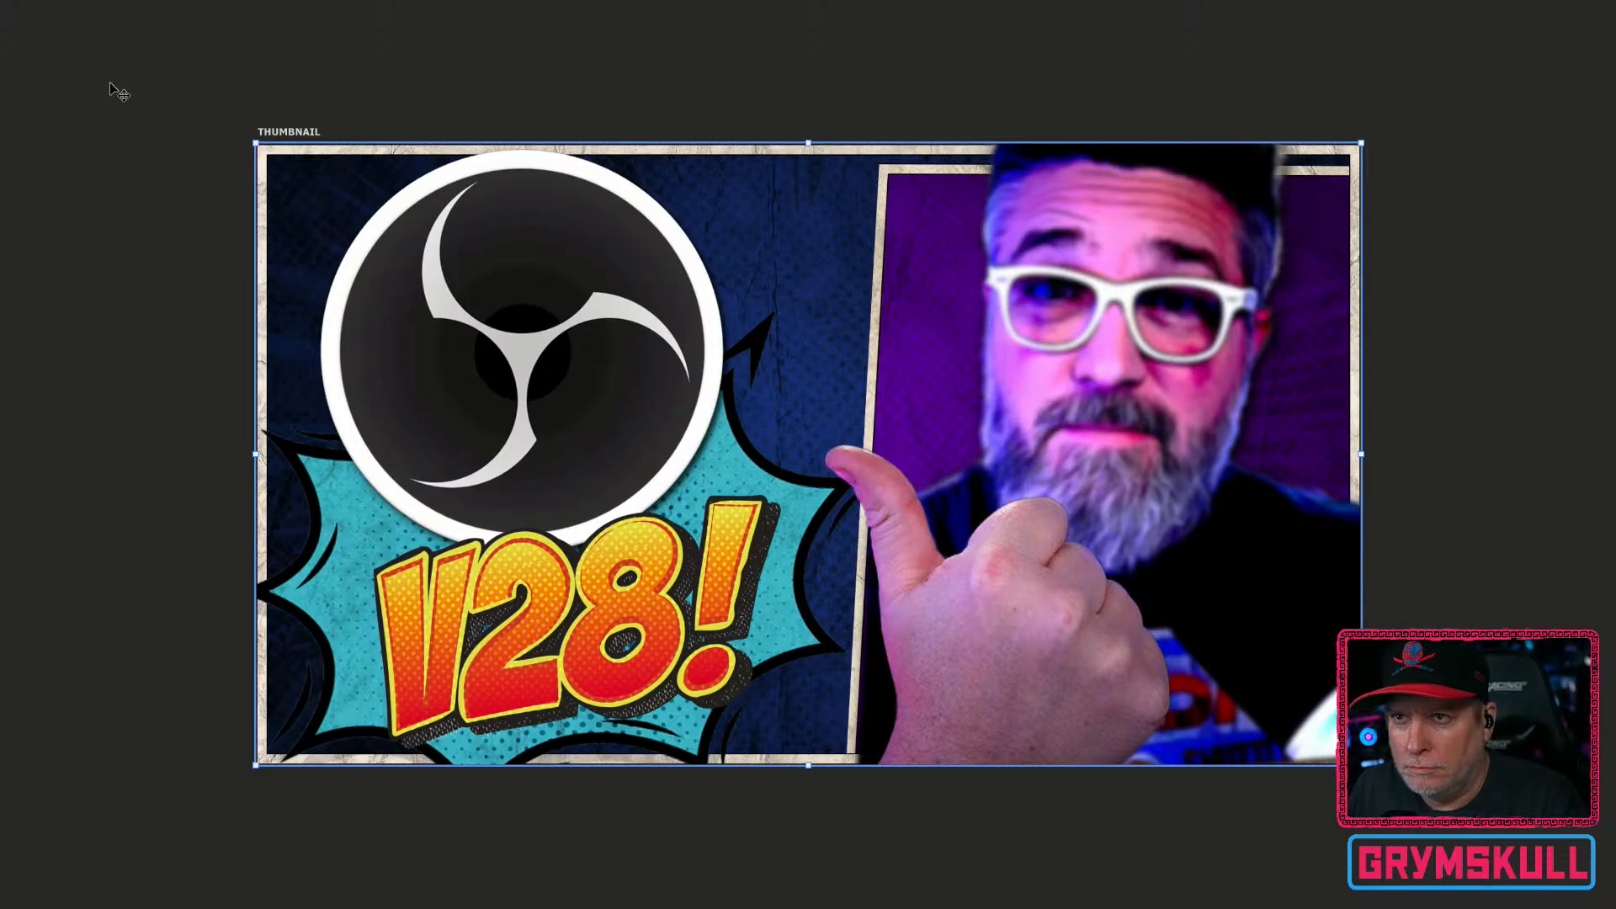
# Step: Deselect the artboard and preview the thumbnail full screen again without its selection outline
pyautogui.press('Tab')
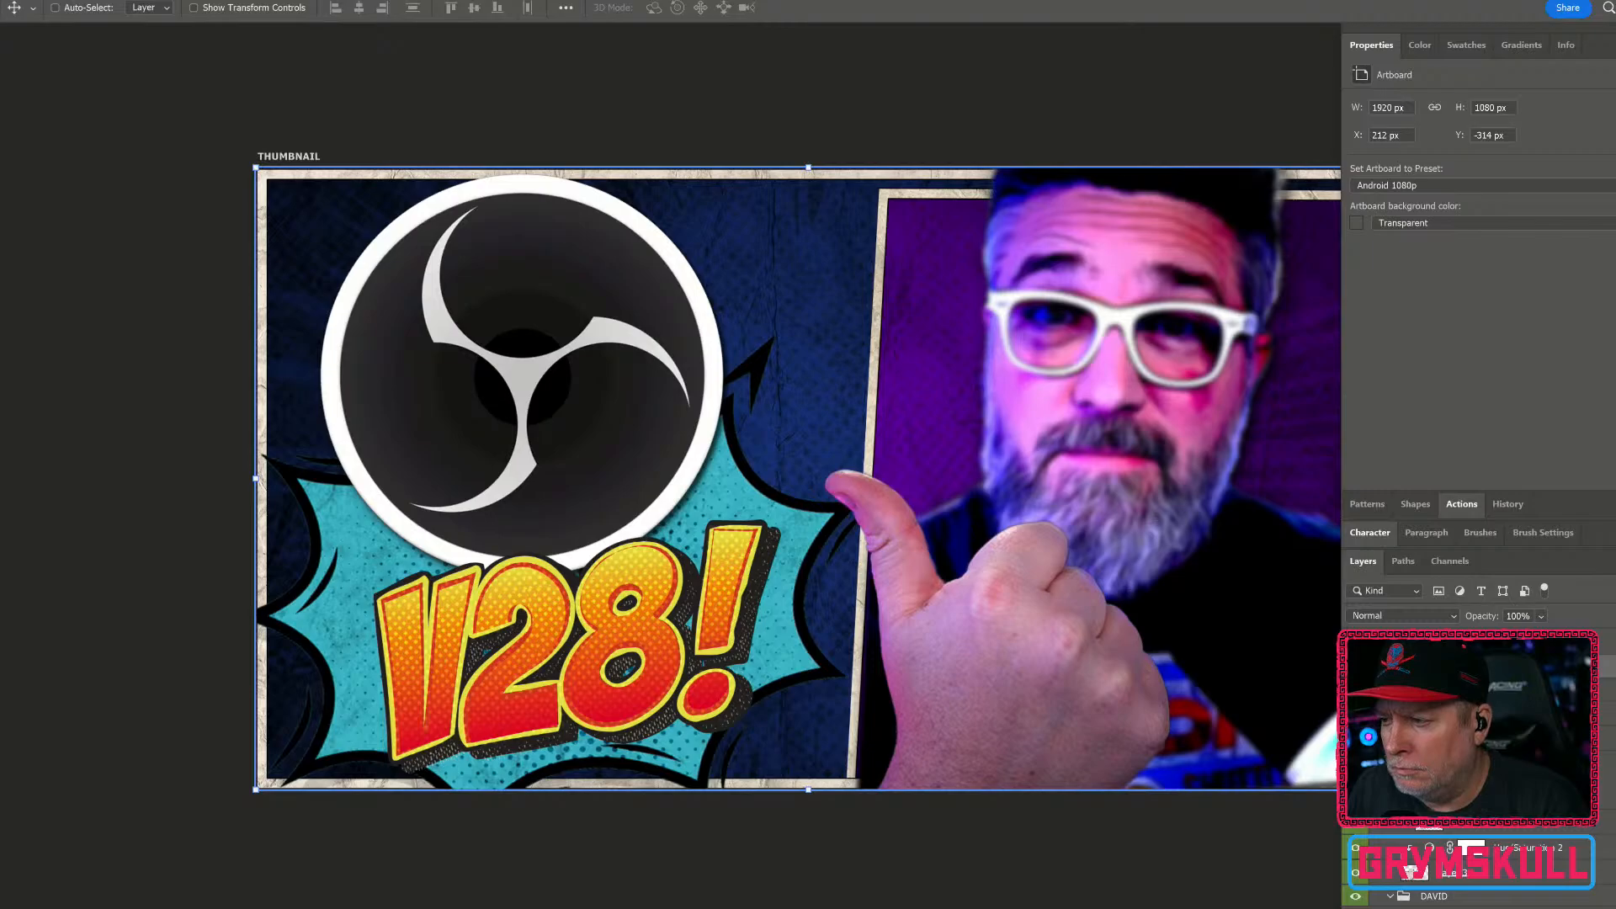
pyautogui.click(1371, 666)
pyautogui.click(1431, 829)
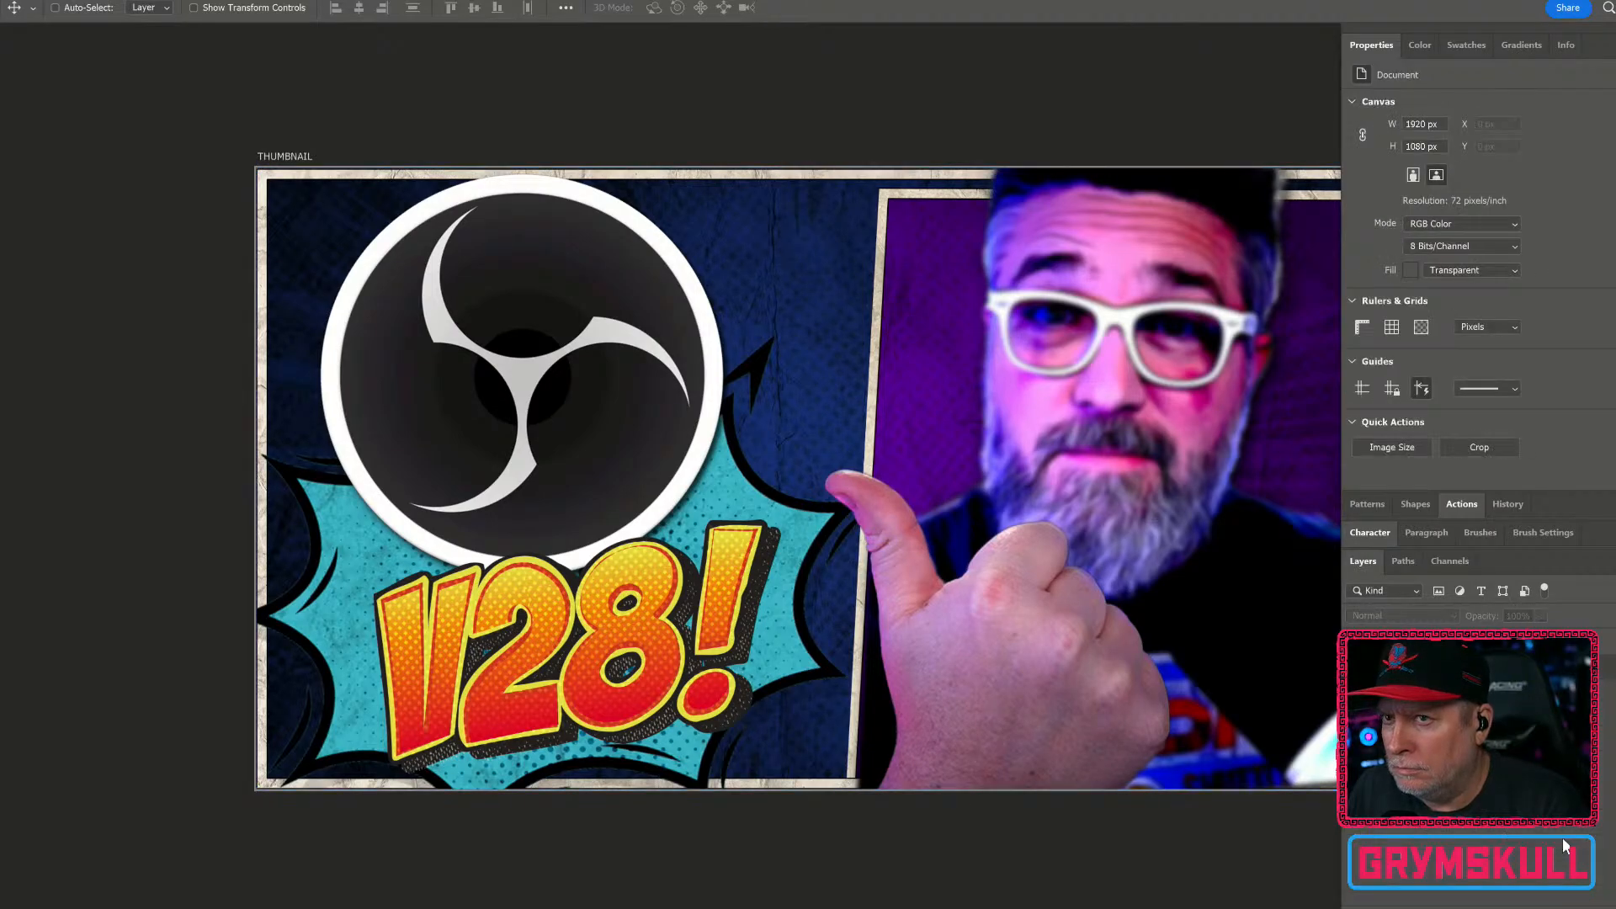
pyautogui.press('Tab')
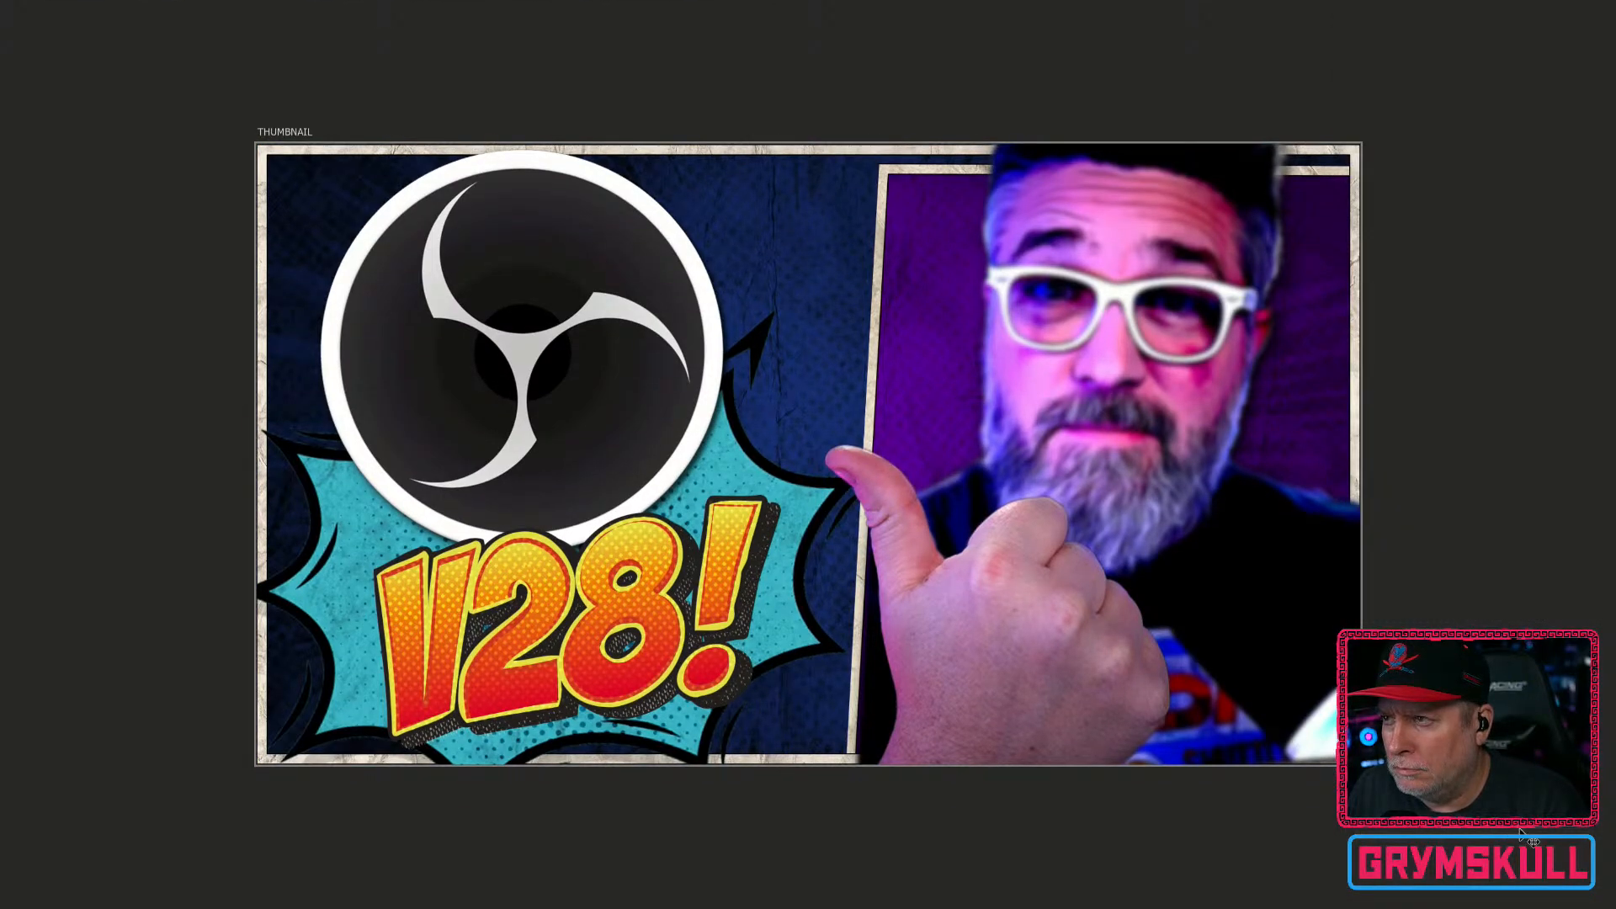
pyautogui.press('f')
pyautogui.press('f')
pyautogui.press('f')
pyautogui.press('Tab')
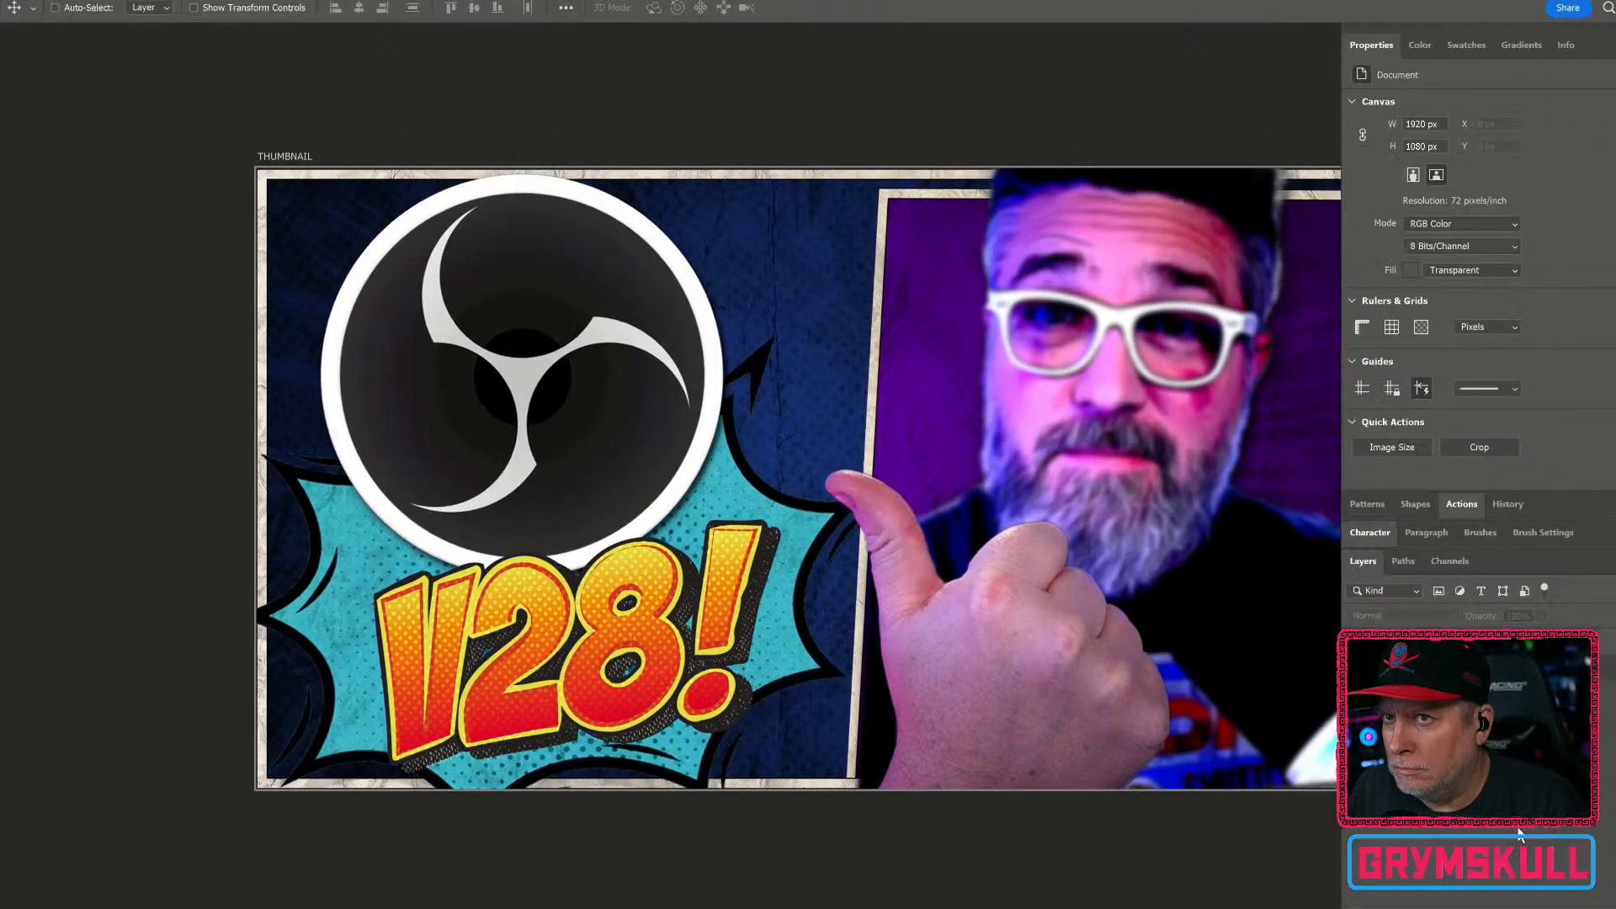
pyautogui.press('f')
pyautogui.press('f')
pyautogui.press('f')
pyautogui.press('f')
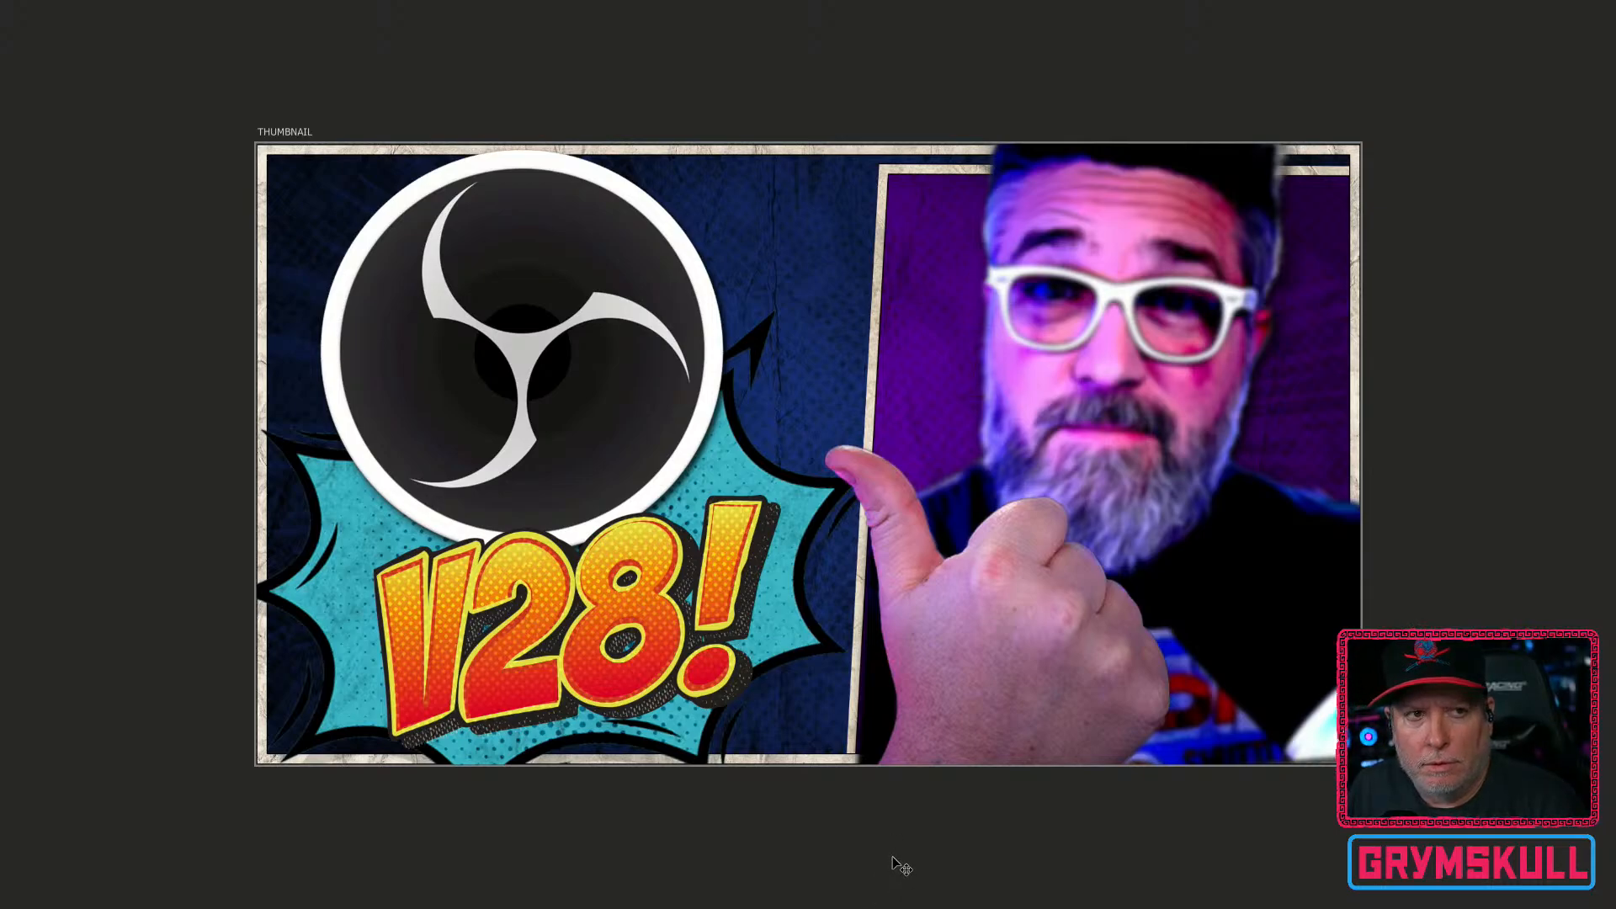
# Step: Switch to the browser to compare the design with the existing YouTube thumbnail, and return to Photoshop
pyautogui.press('super')
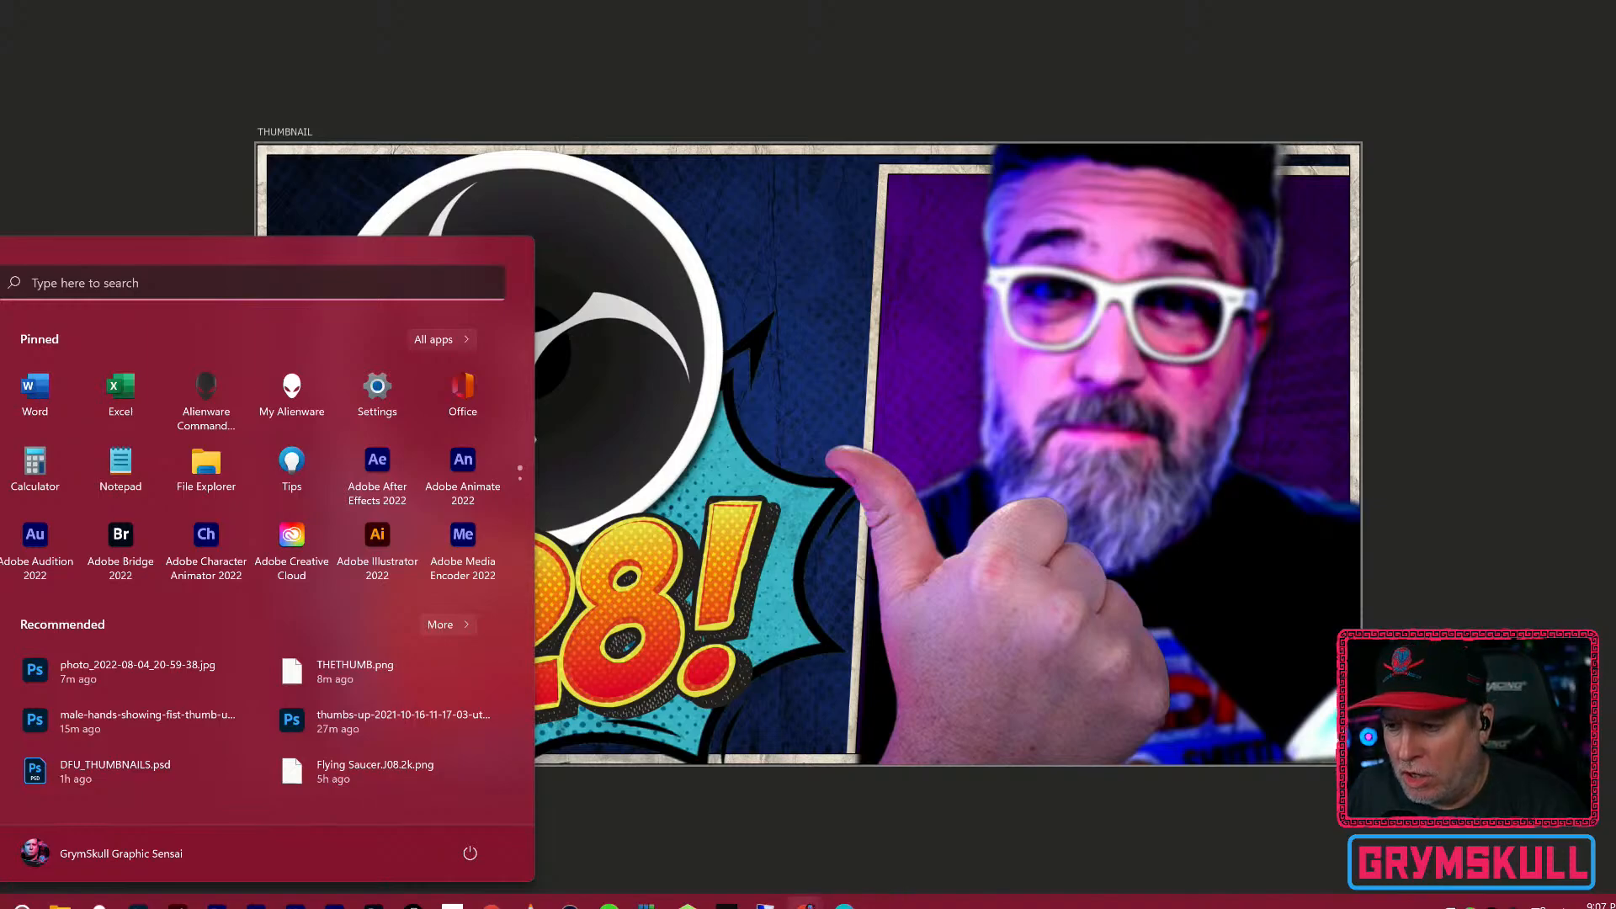
pyautogui.moveTo(833, 903)
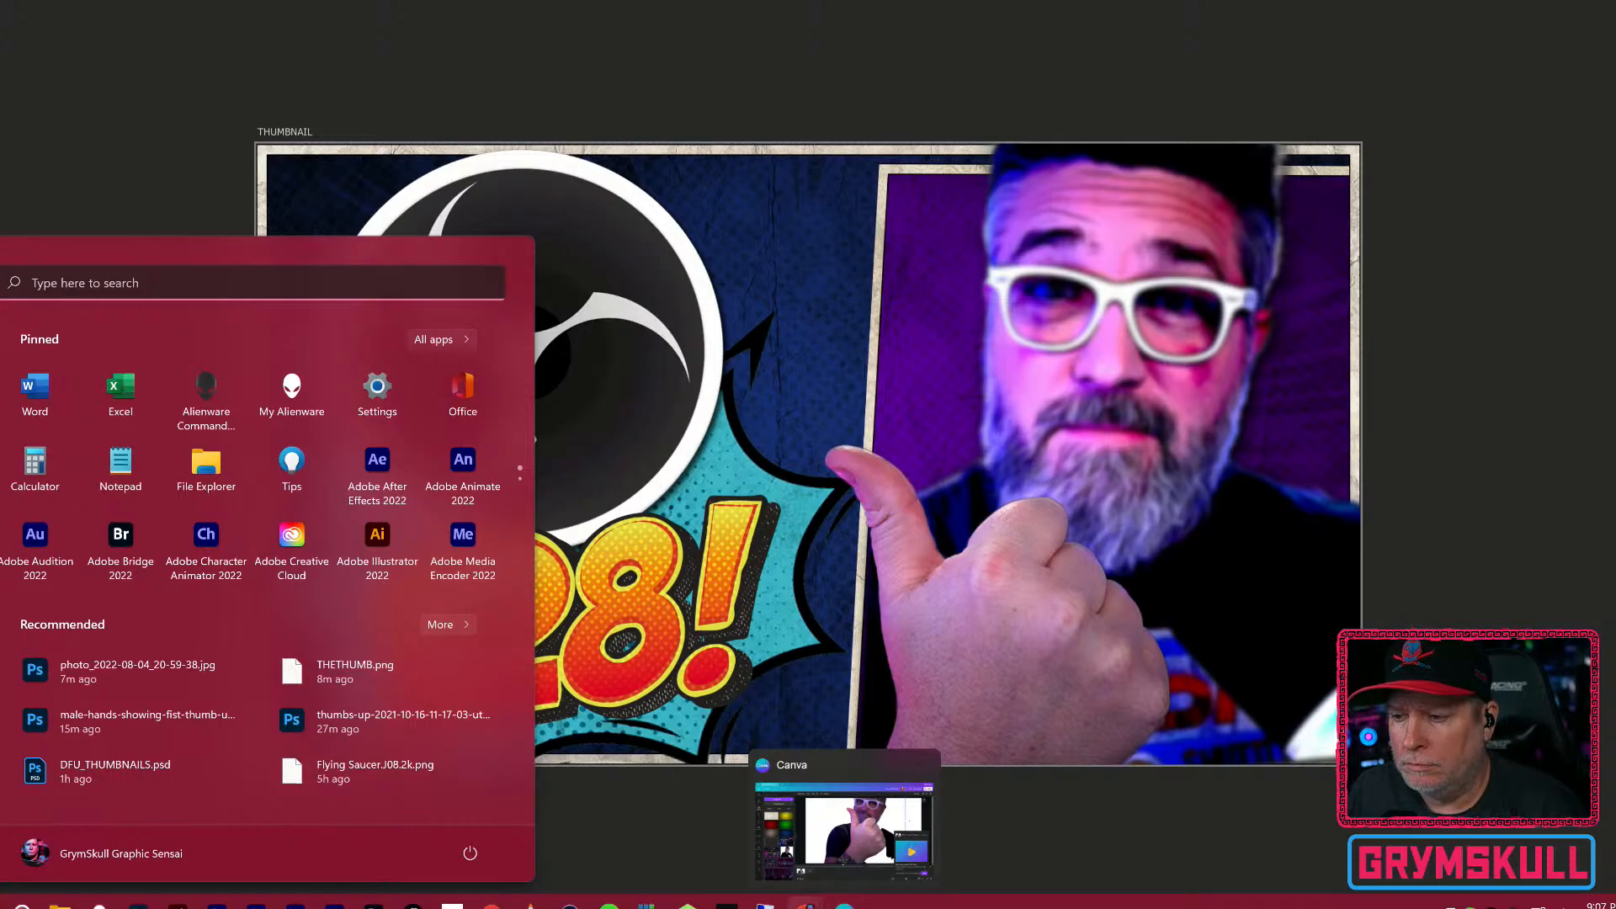
pyautogui.click(884, 795)
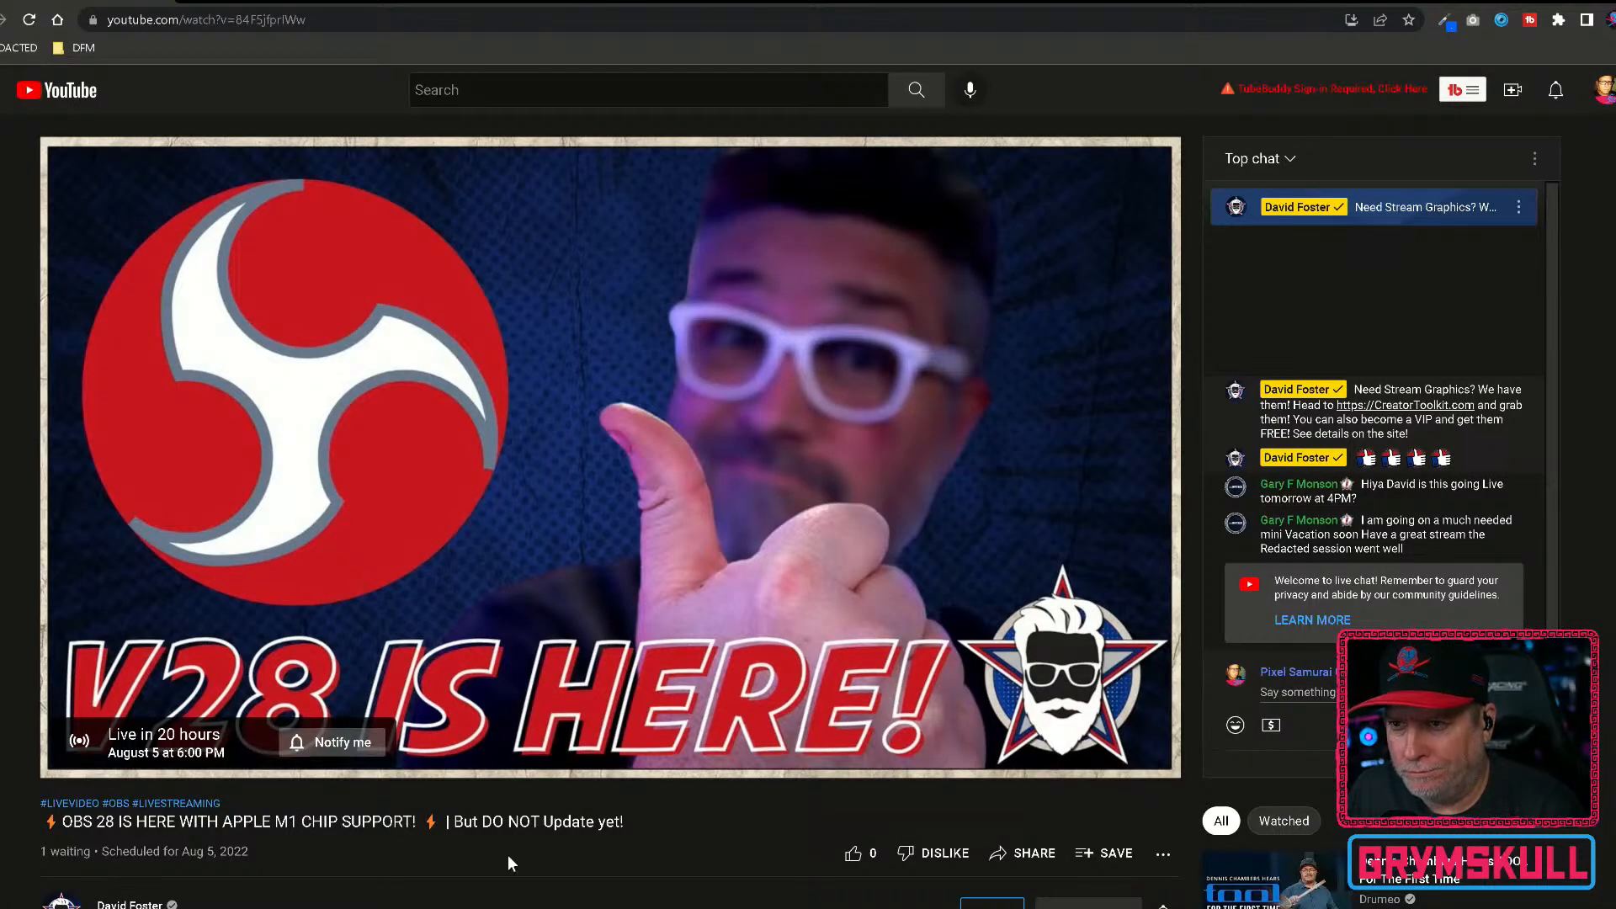
pyautogui.moveTo(528, 905)
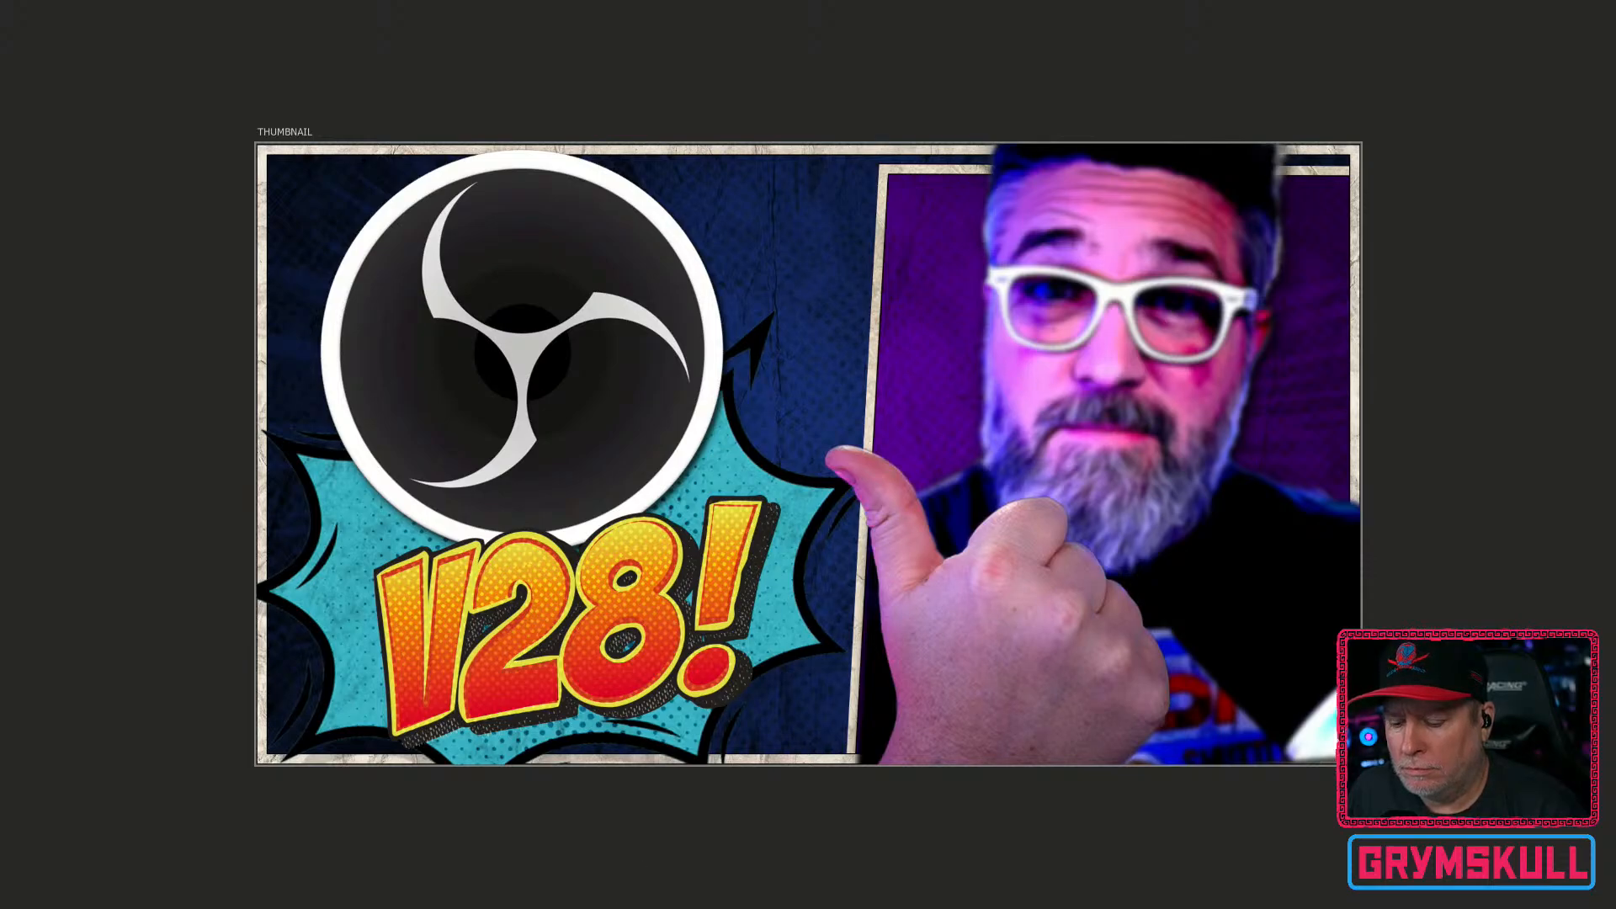
pyautogui.press('super')
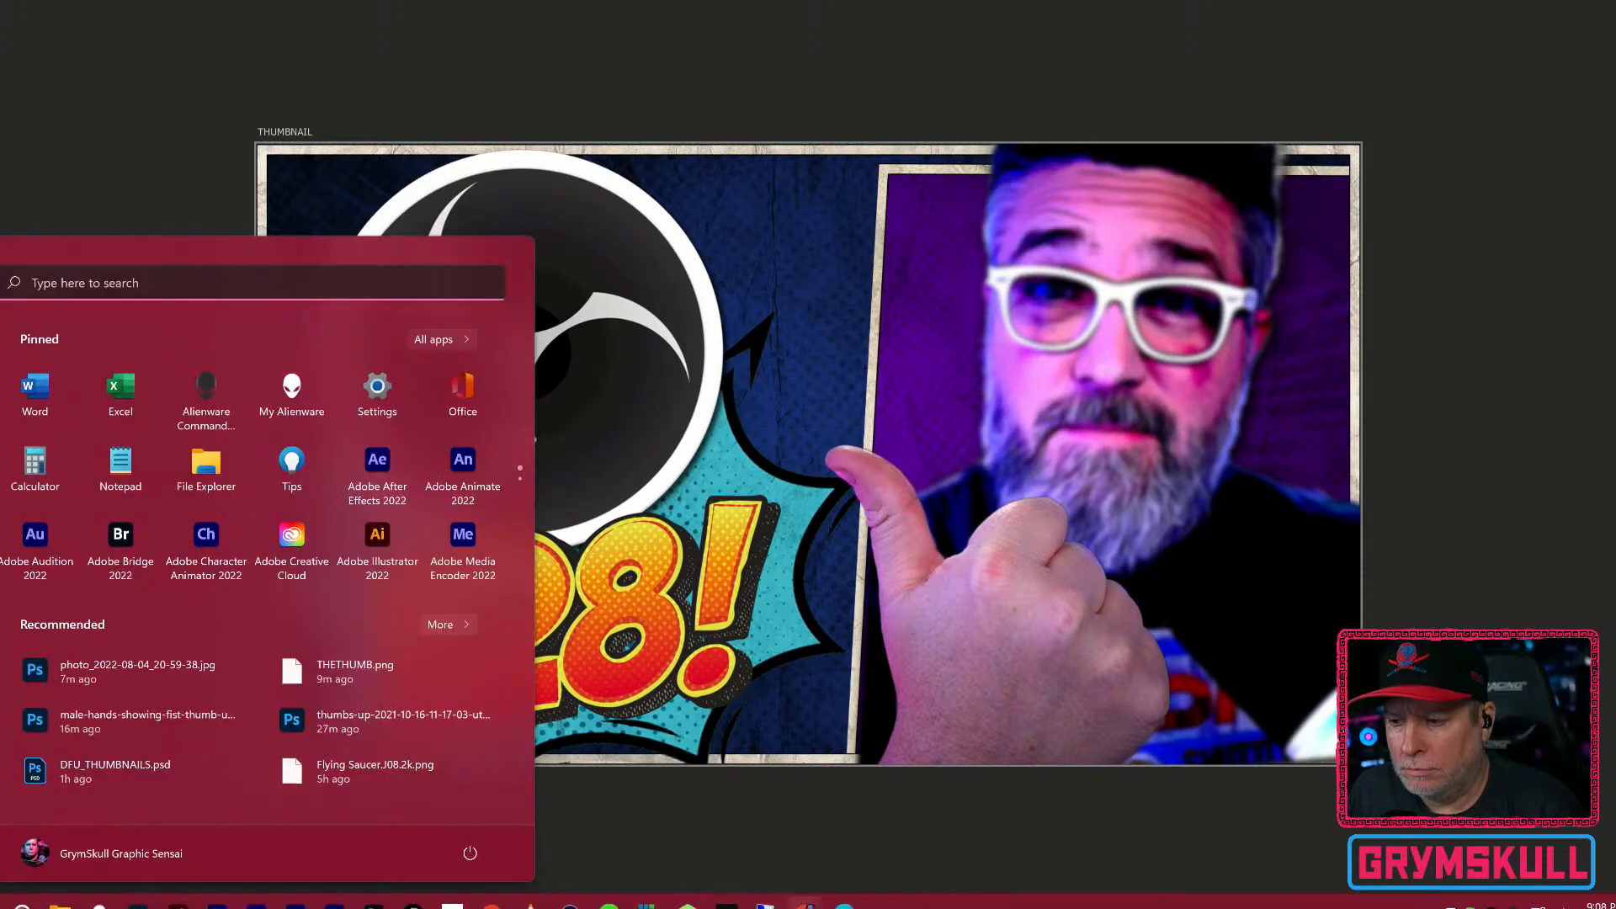
pyautogui.moveTo(806, 904)
pyautogui.click(901, 757)
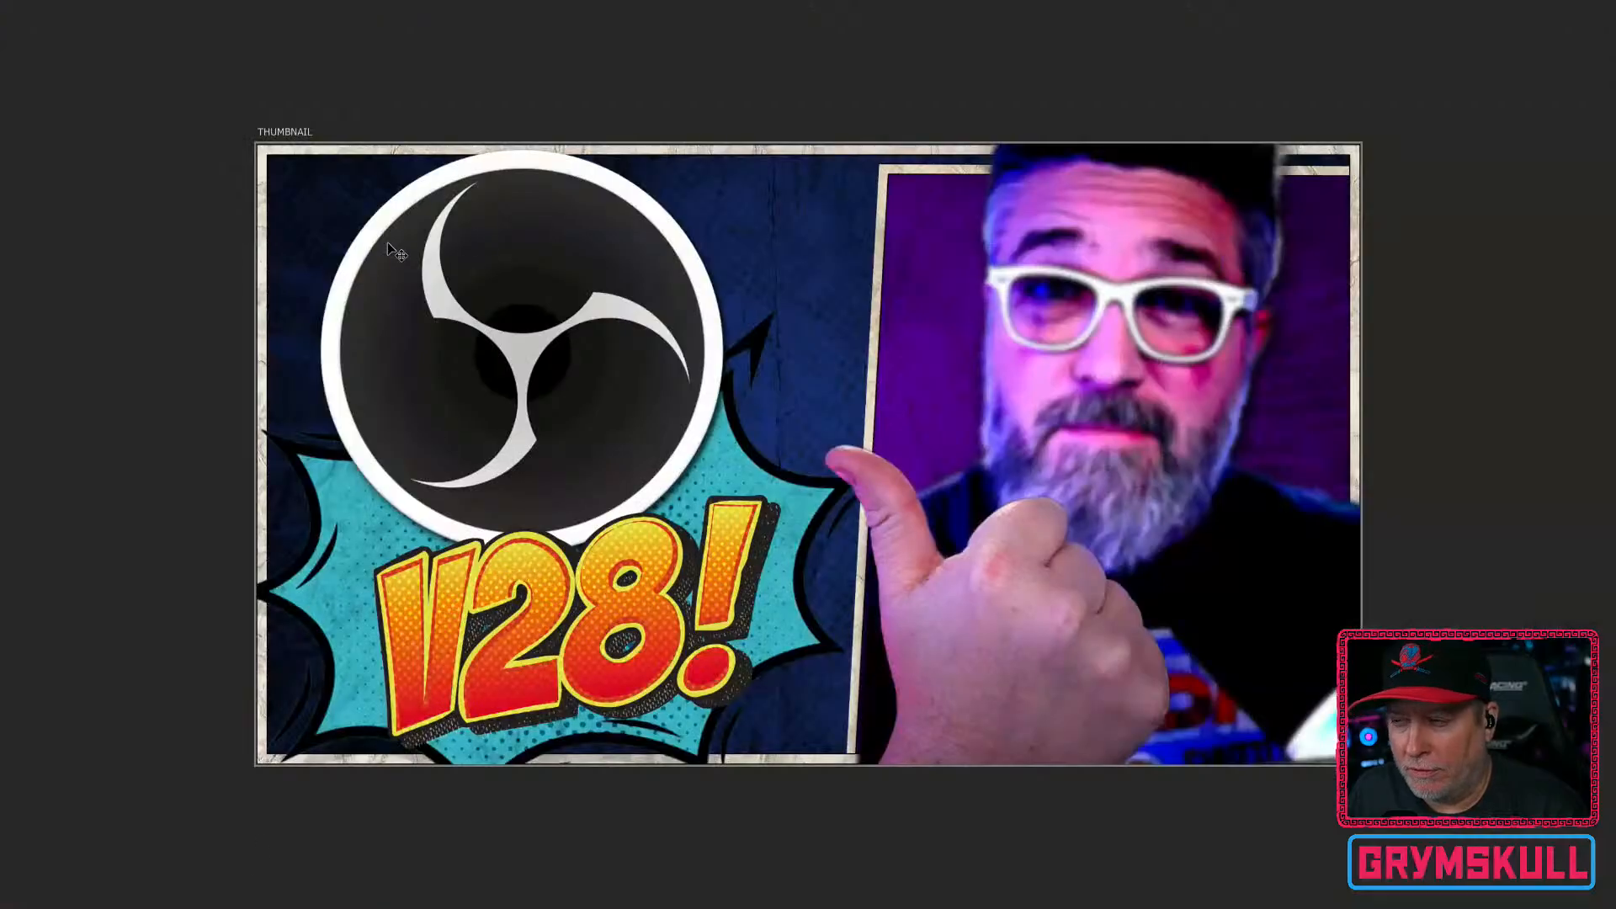
# Step: Bring back the panels and close the thumbnail document
pyautogui.press('Tab')
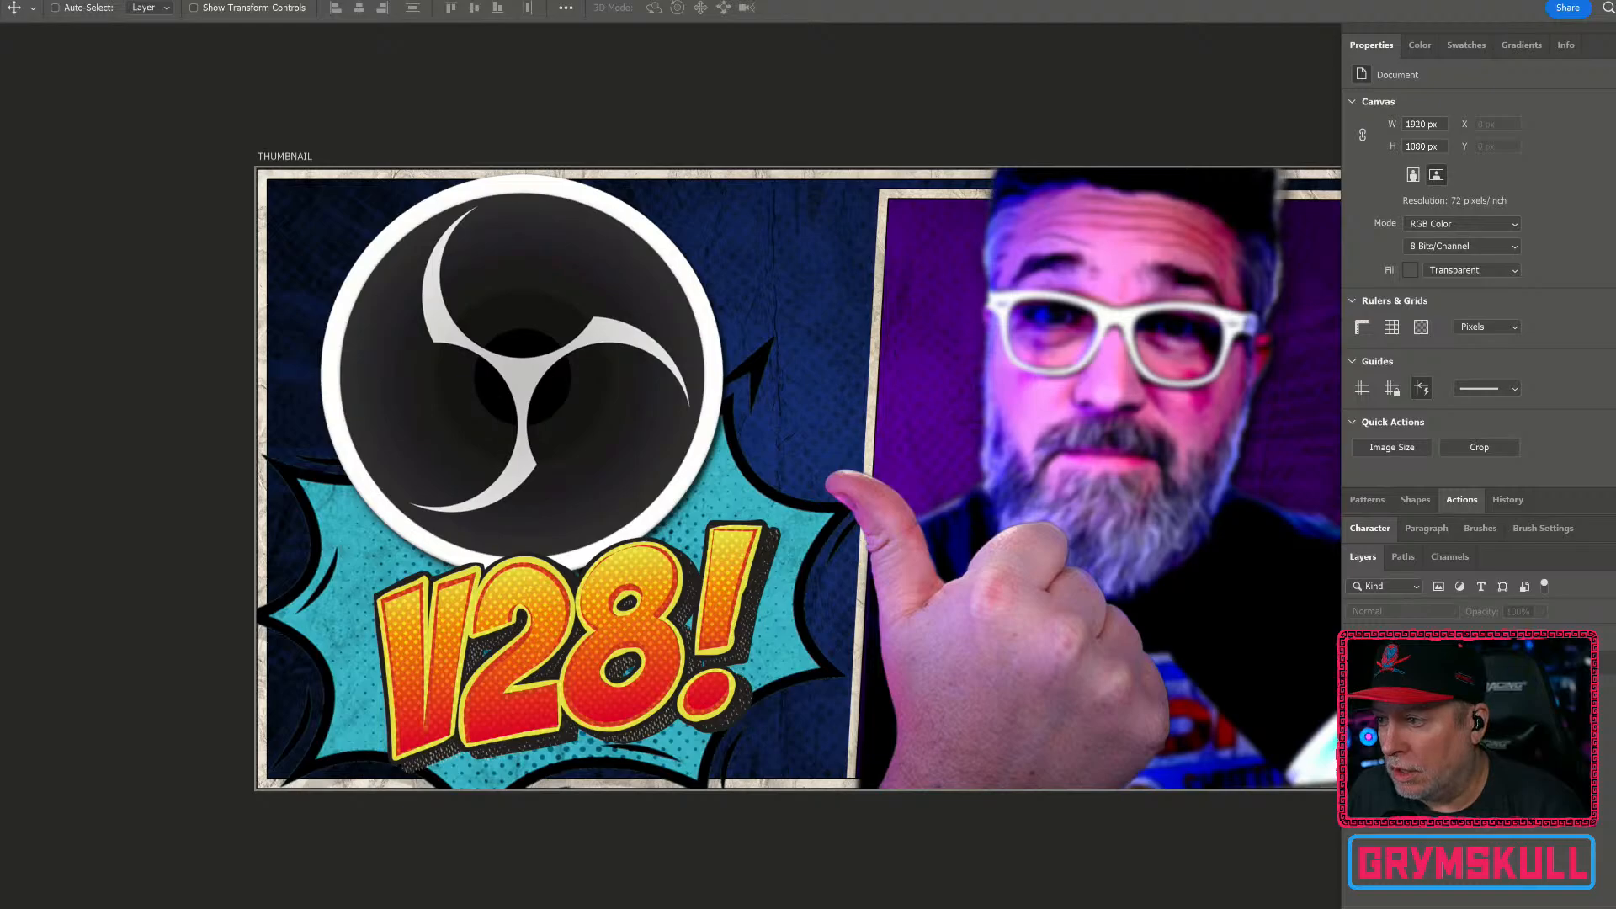
pyautogui.click(1430, 662)
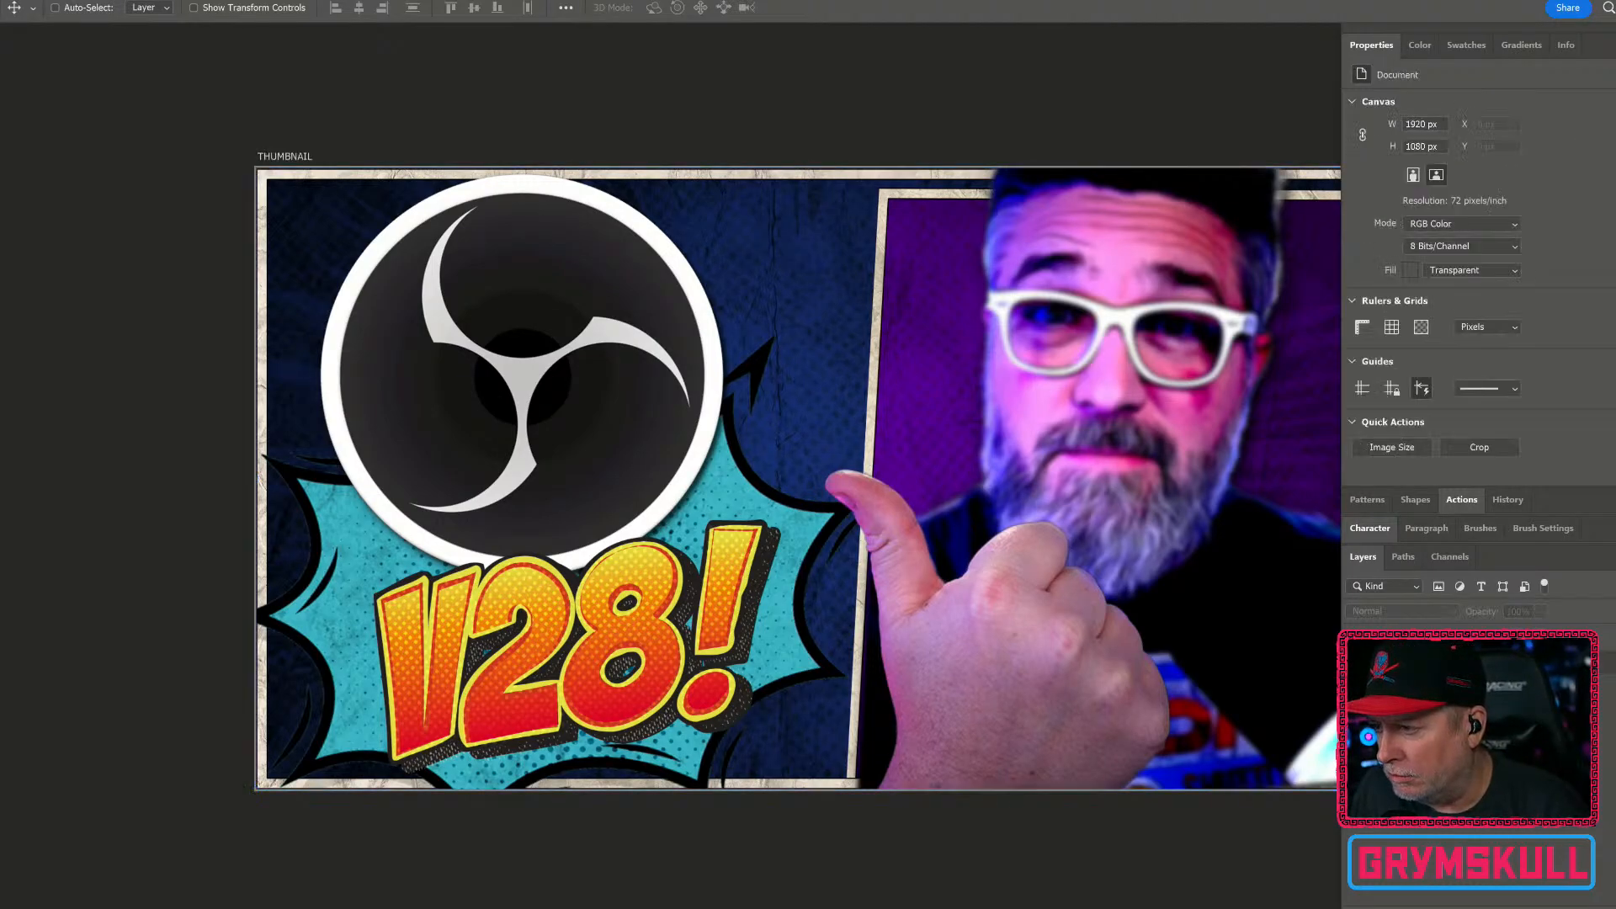
pyautogui.hotkey('ctrl', 'w')
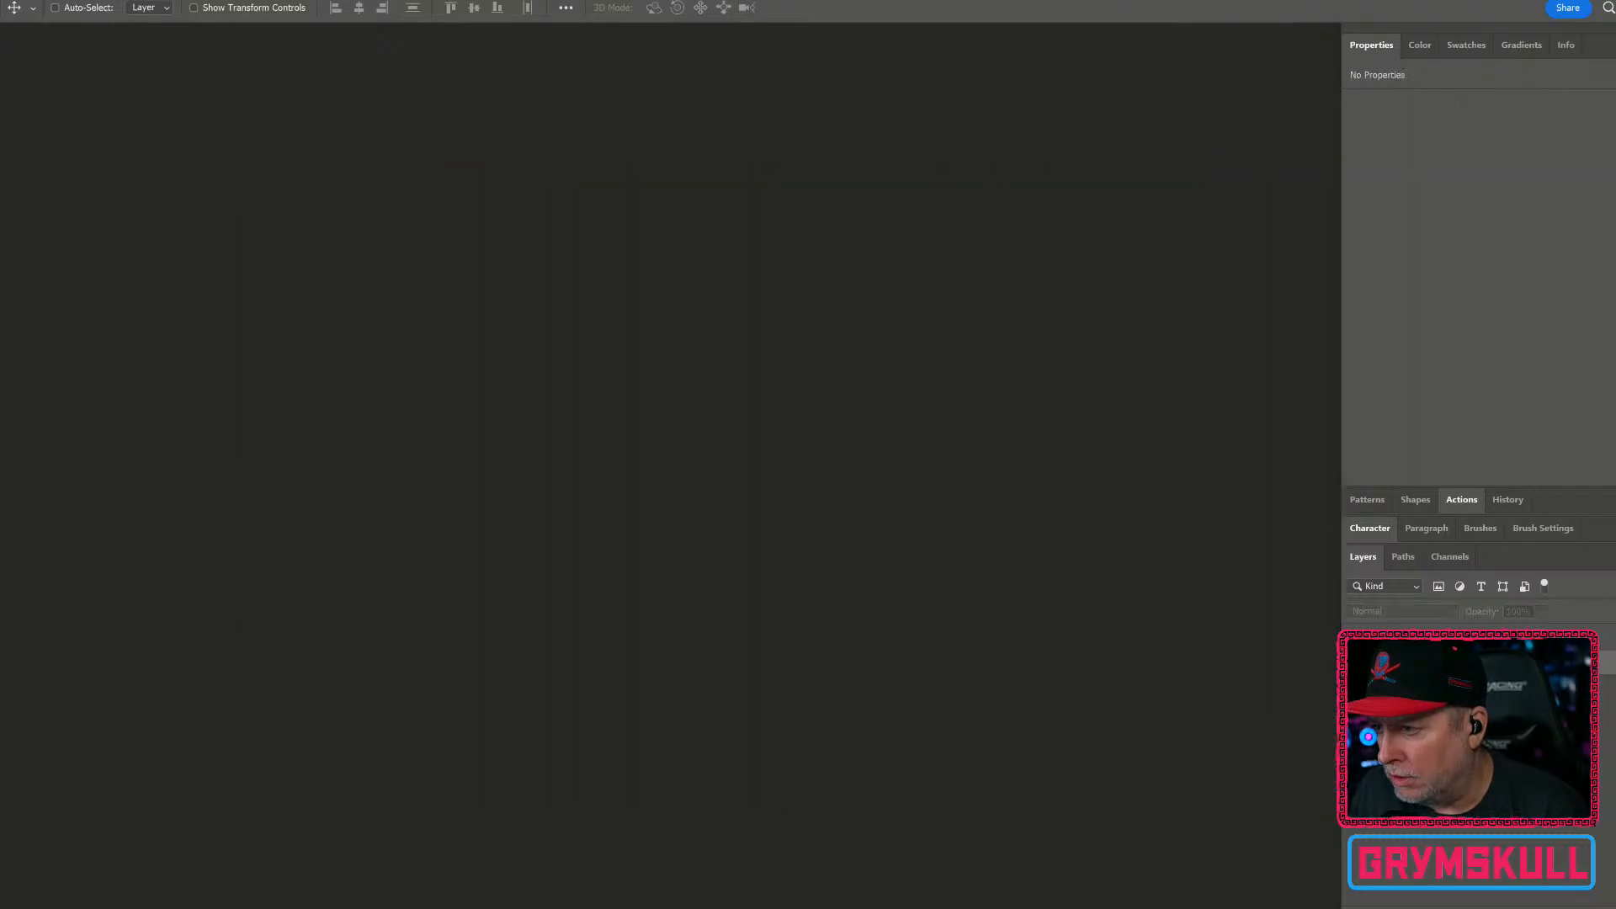